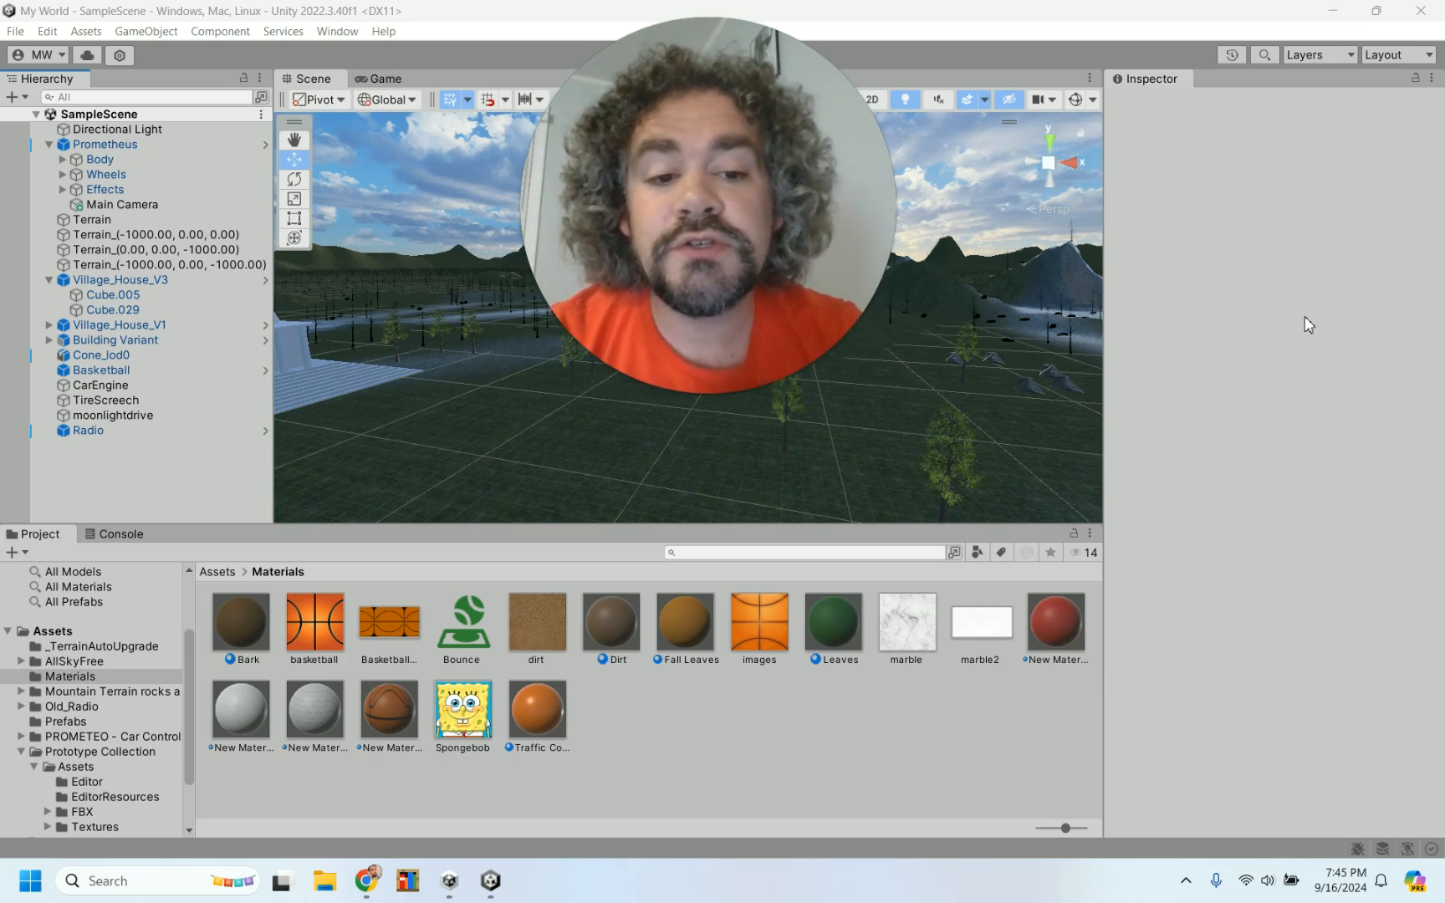
# - Play-test the scene by driving the car around the terrain, and stop the test
pyautogui.moveTo(781, 148); pyautogui.dragTo(1319, 317)
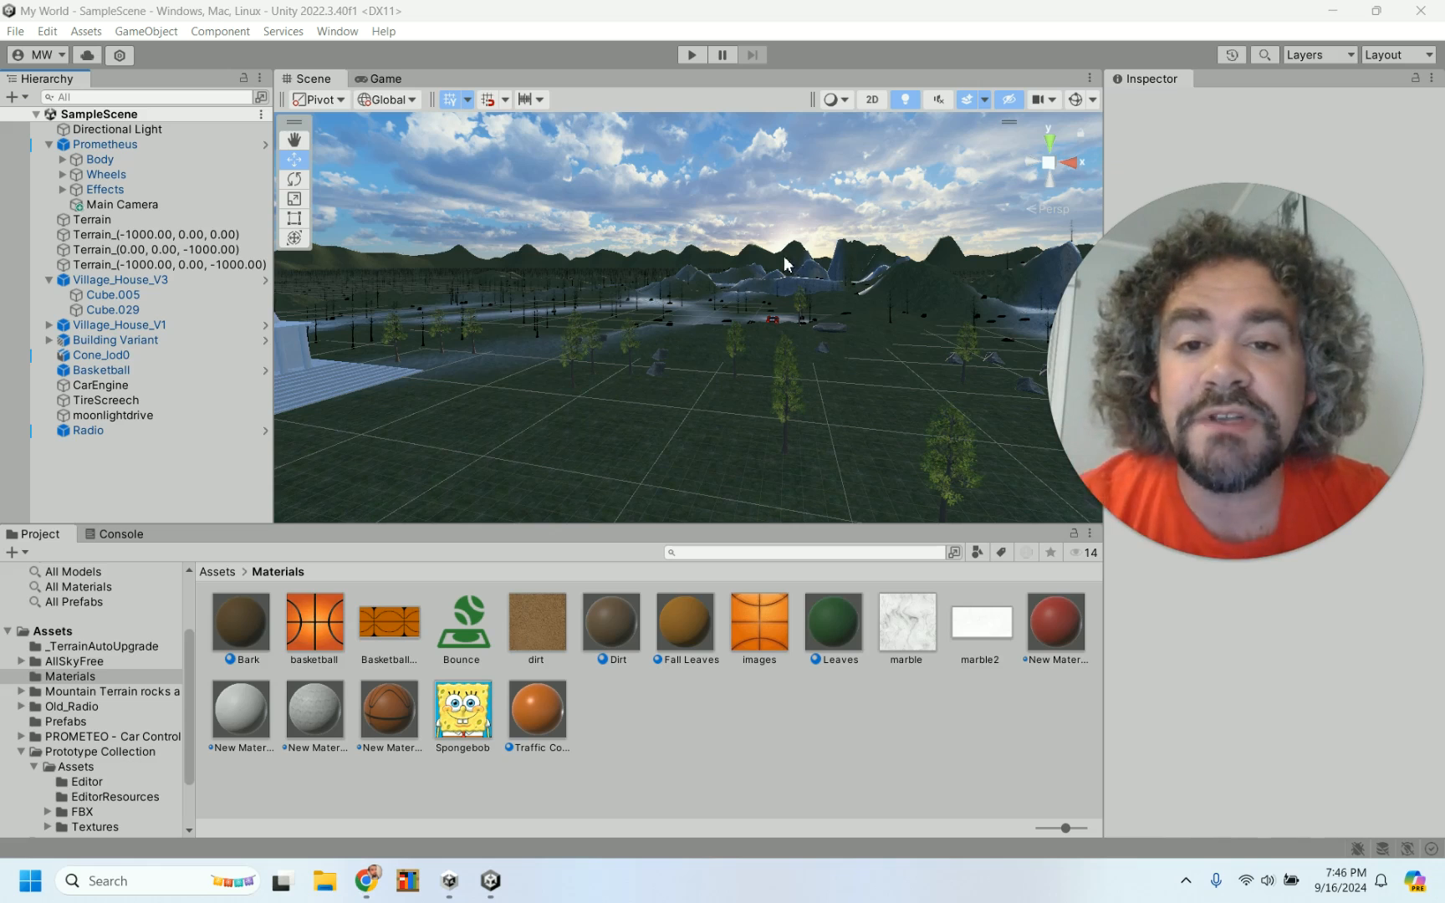
pyautogui.click(686, 57)
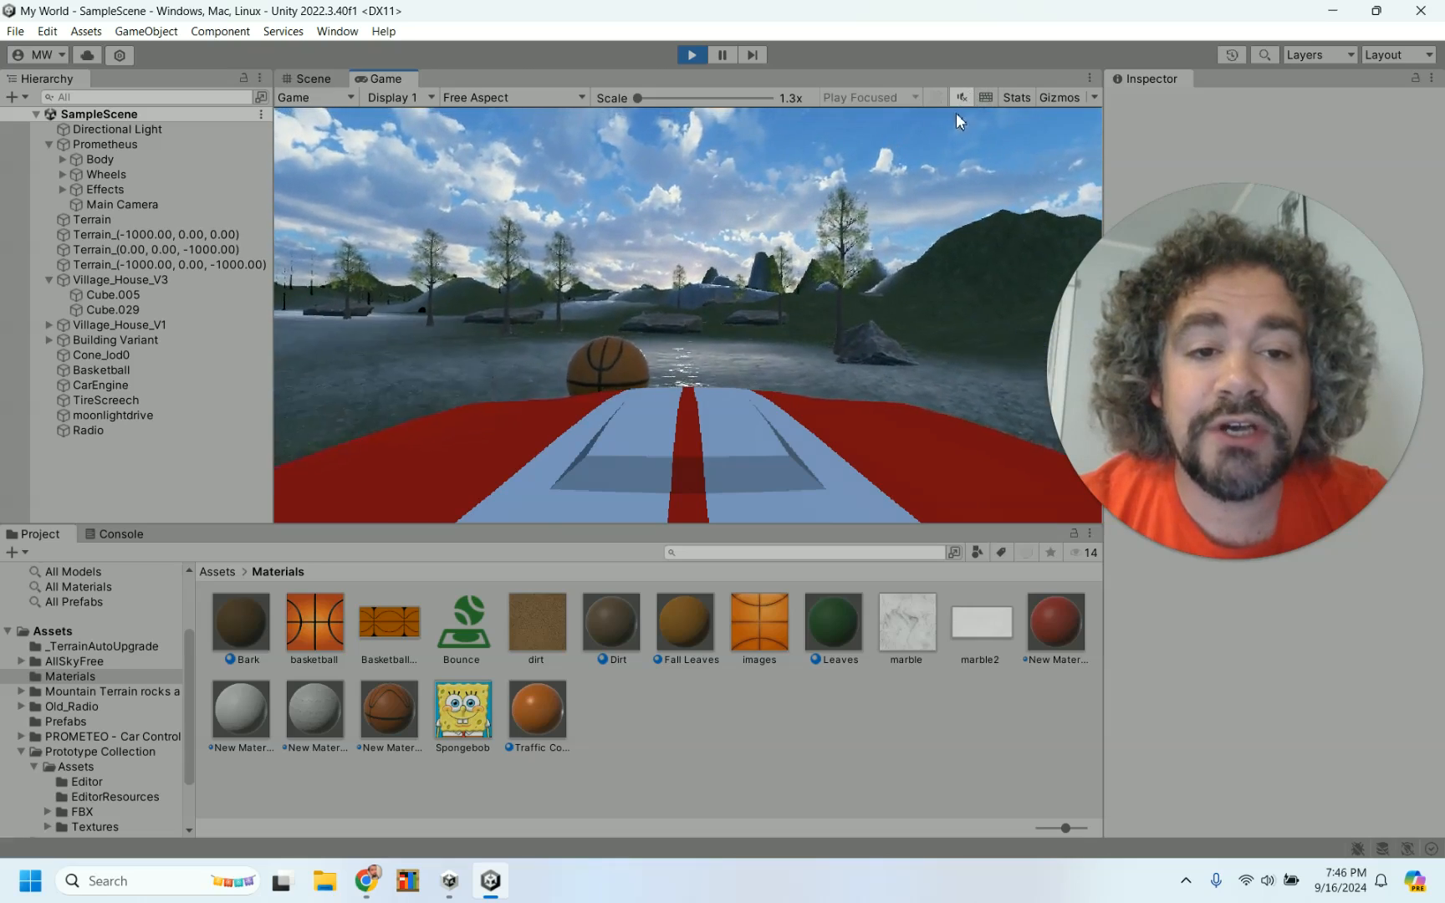
pyautogui.press('a')
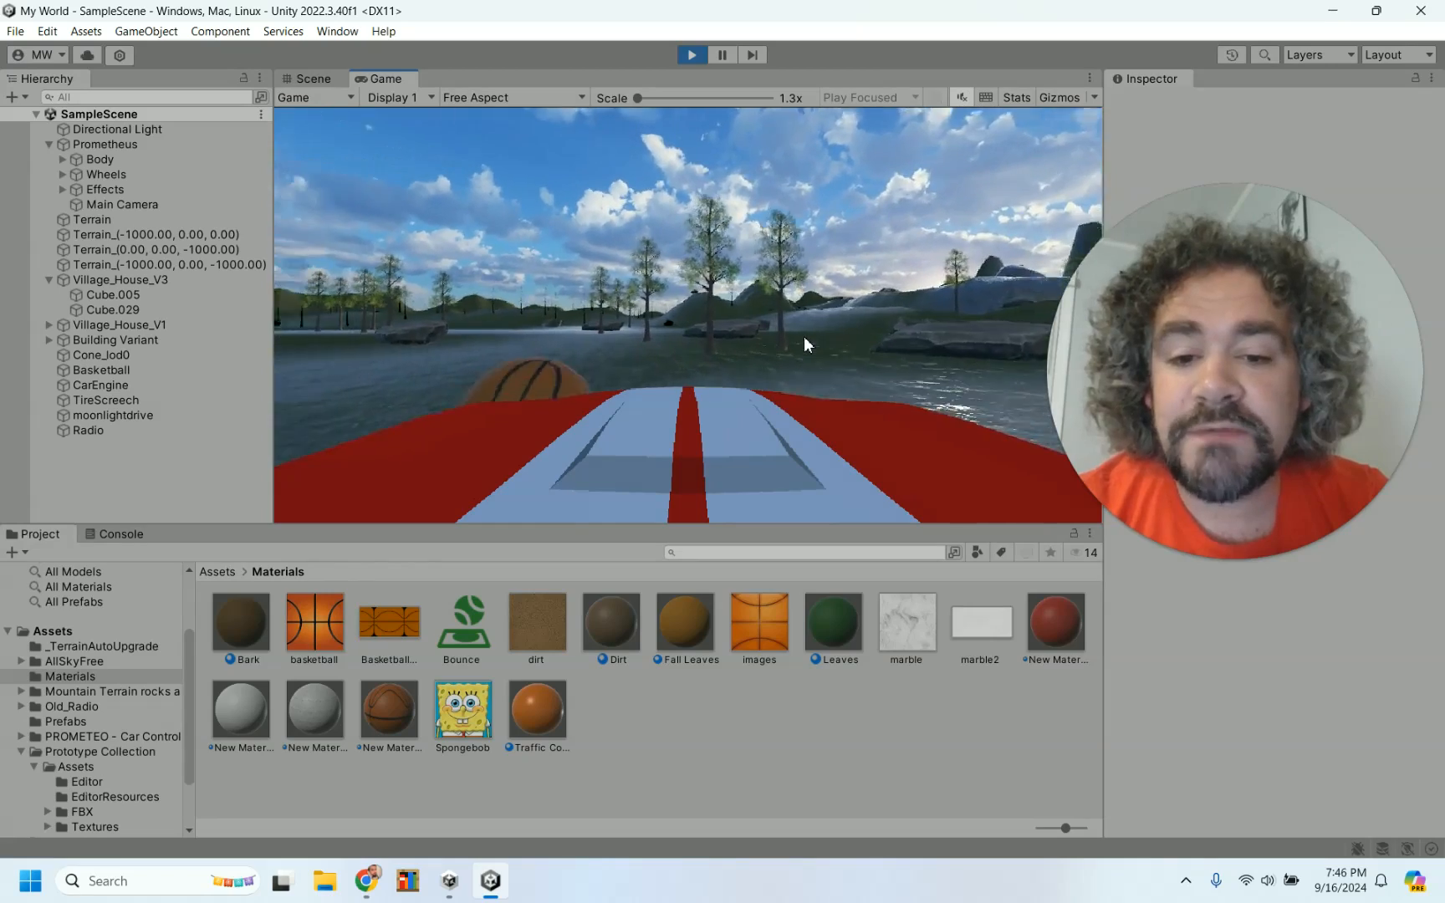
pyautogui.press('w')
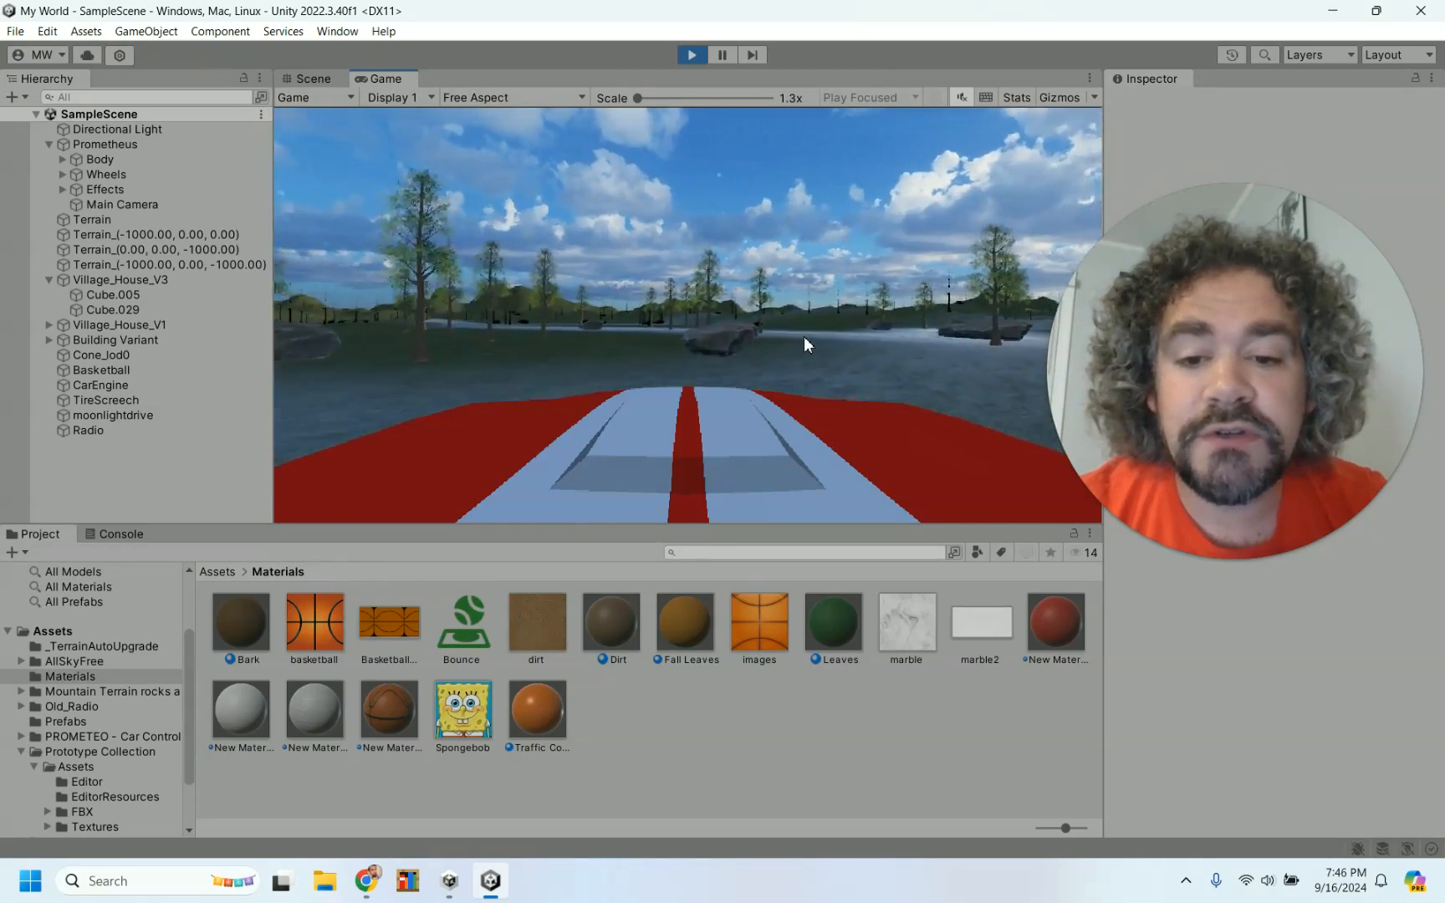
pyautogui.press('d')
pyautogui.press('d')
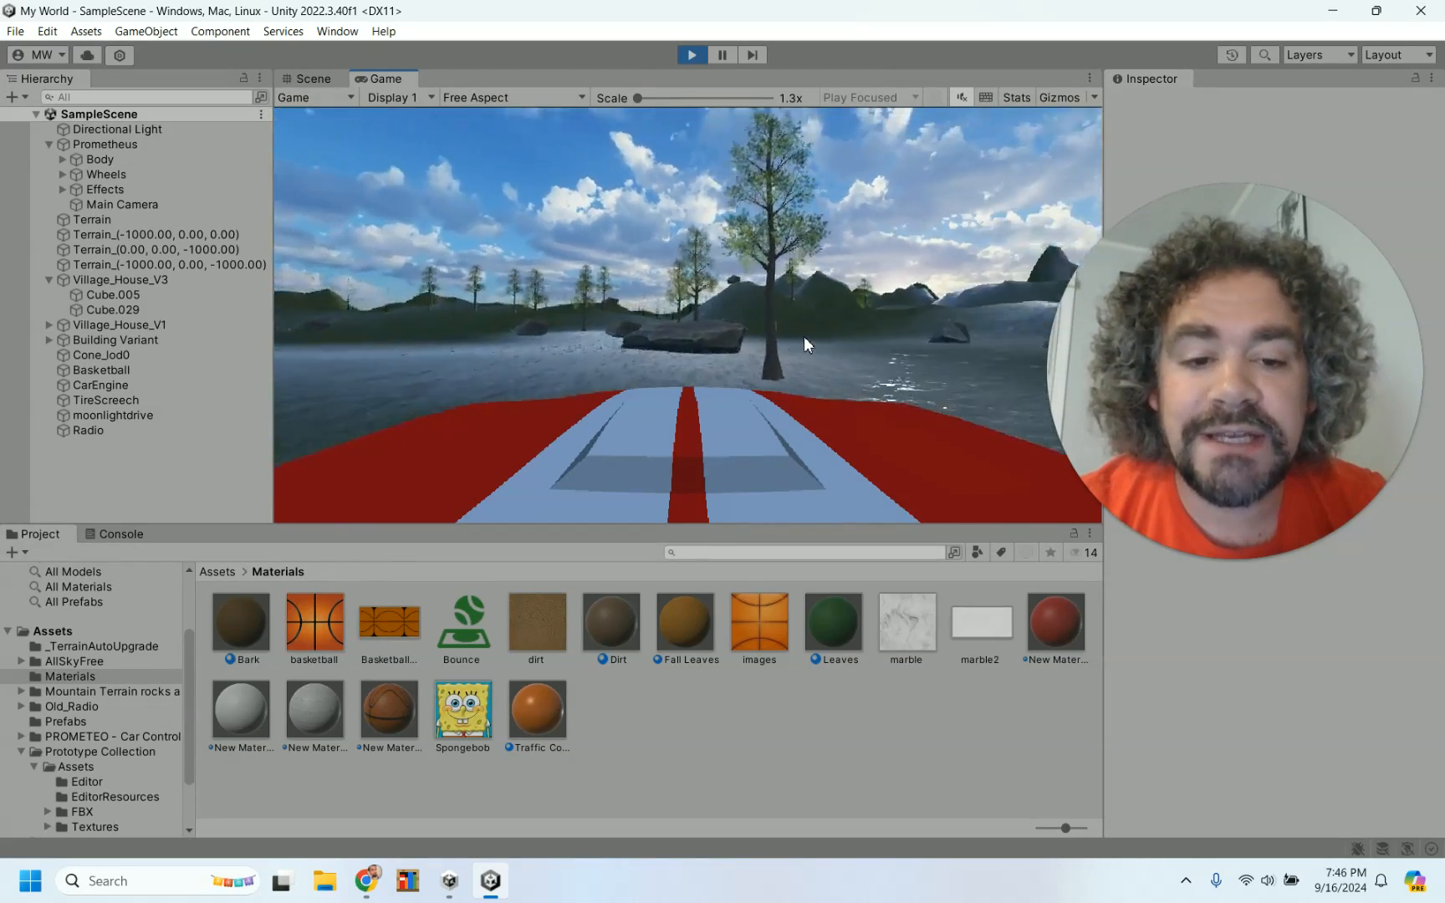
pyautogui.press('a')
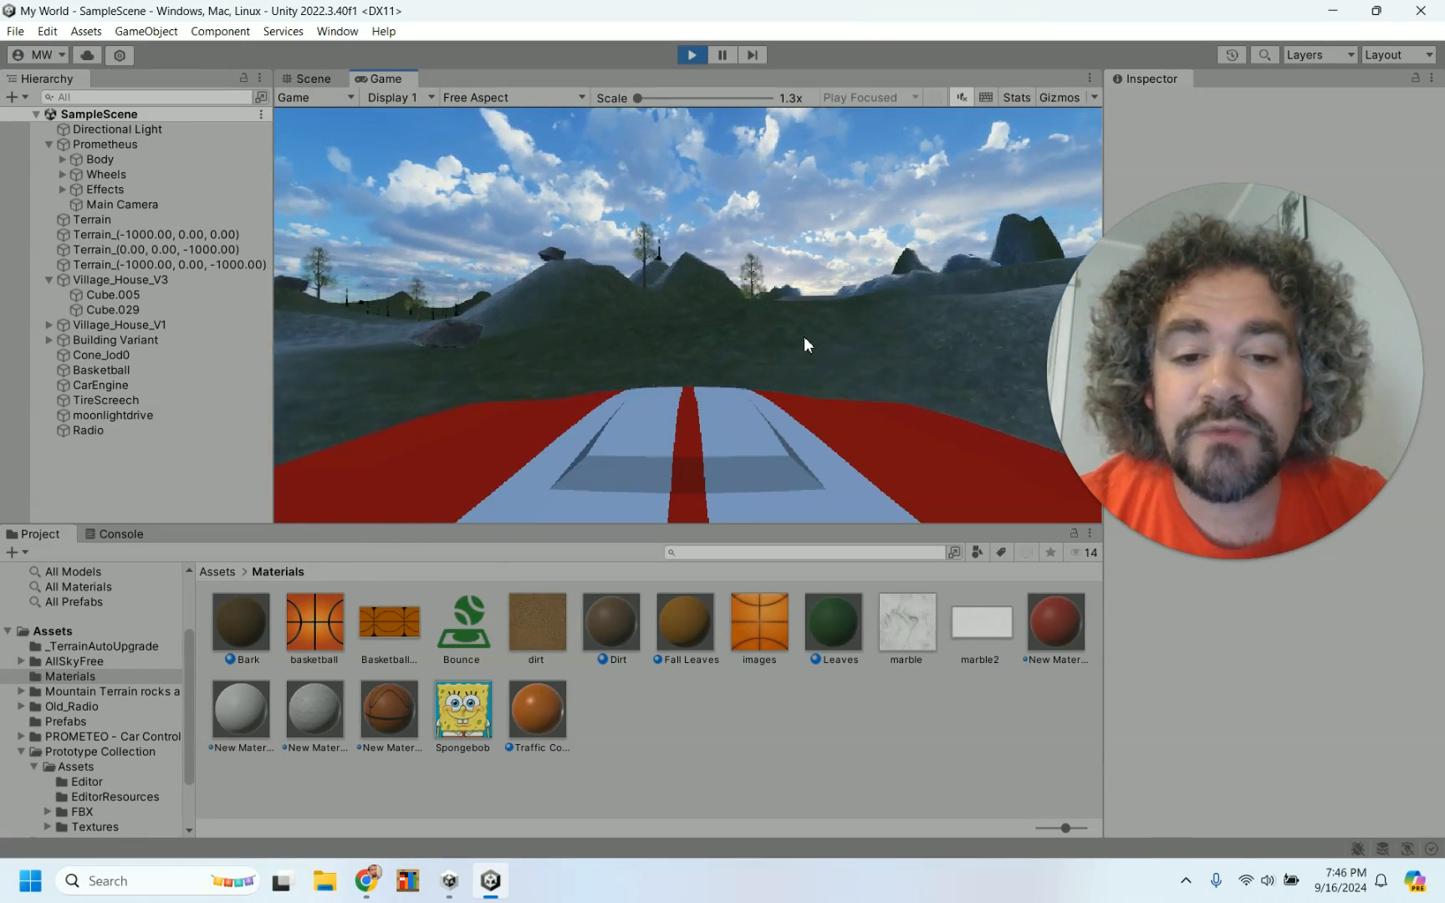
pyautogui.click(692, 57)
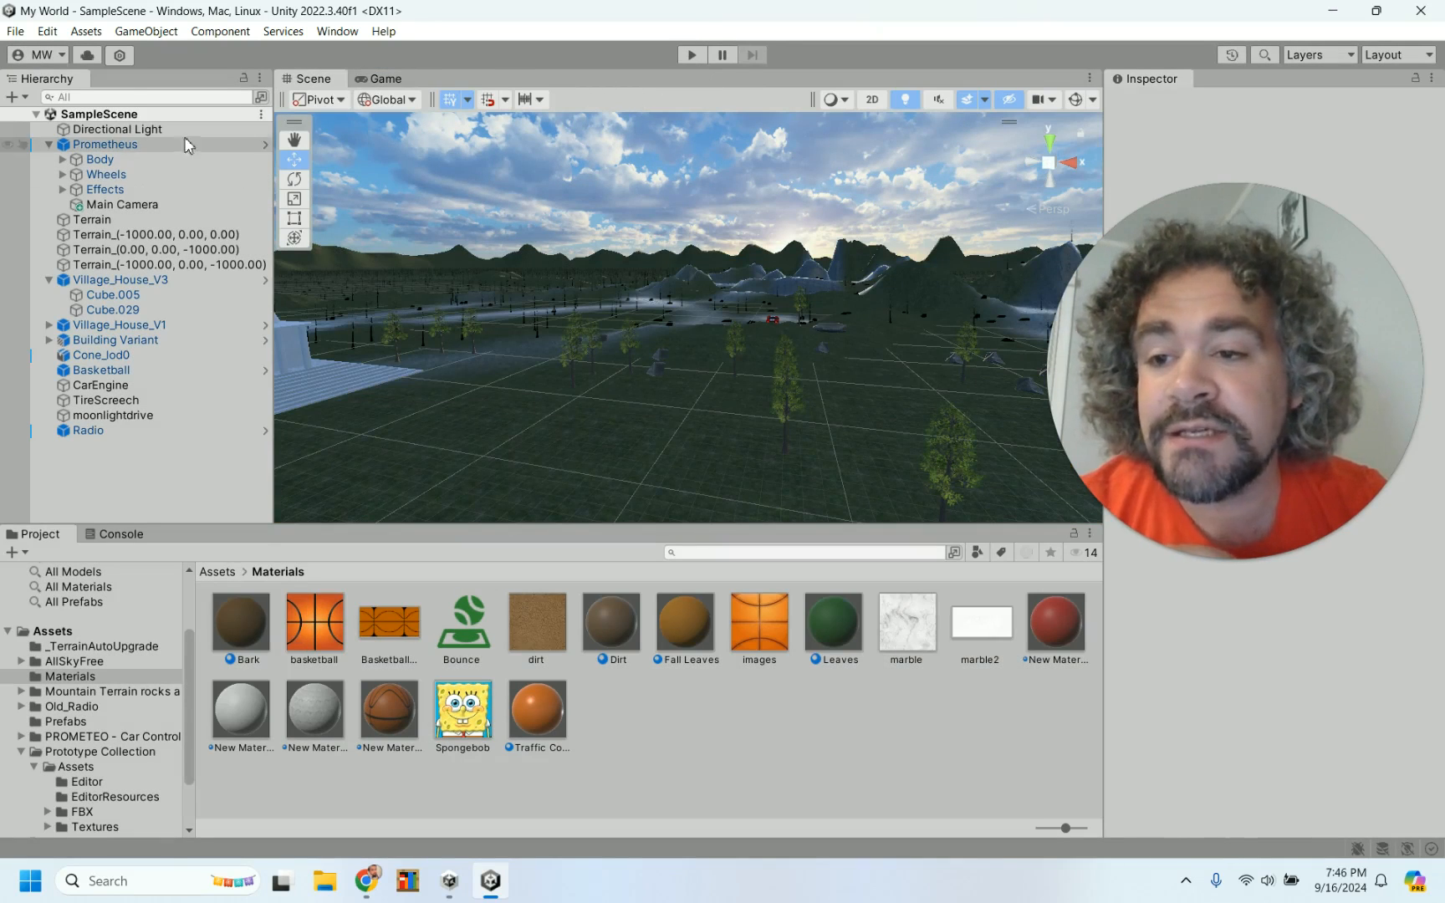
# - Examine the whole terrain and the sun on the horizon from far away and up close
pyautogui.scroll(-5, 583, 193)
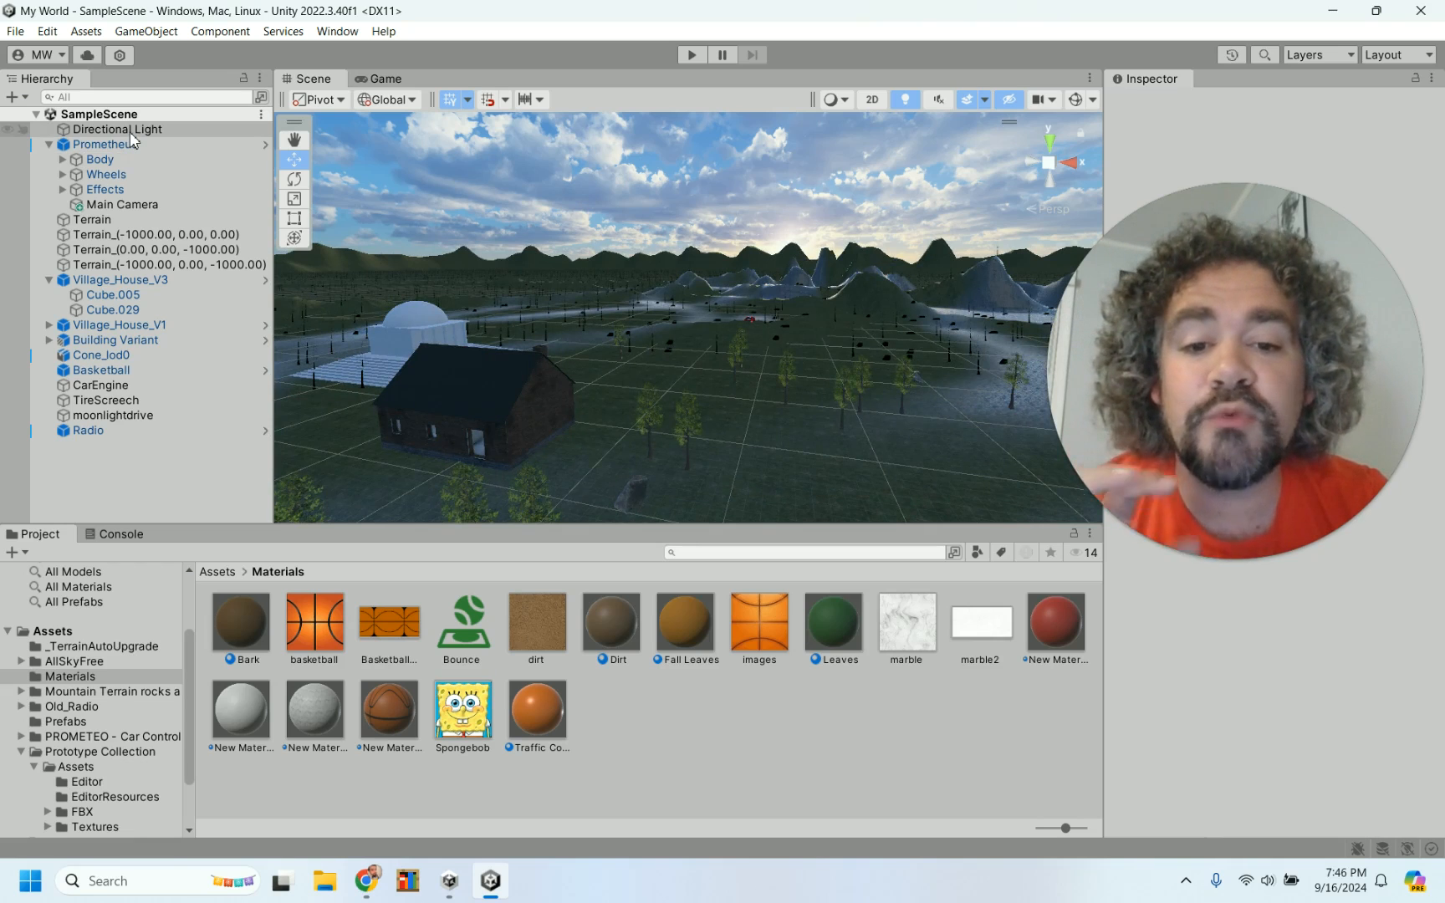
pyautogui.scroll(-10, 602, 216)
pyautogui.scroll(-5, 602, 215)
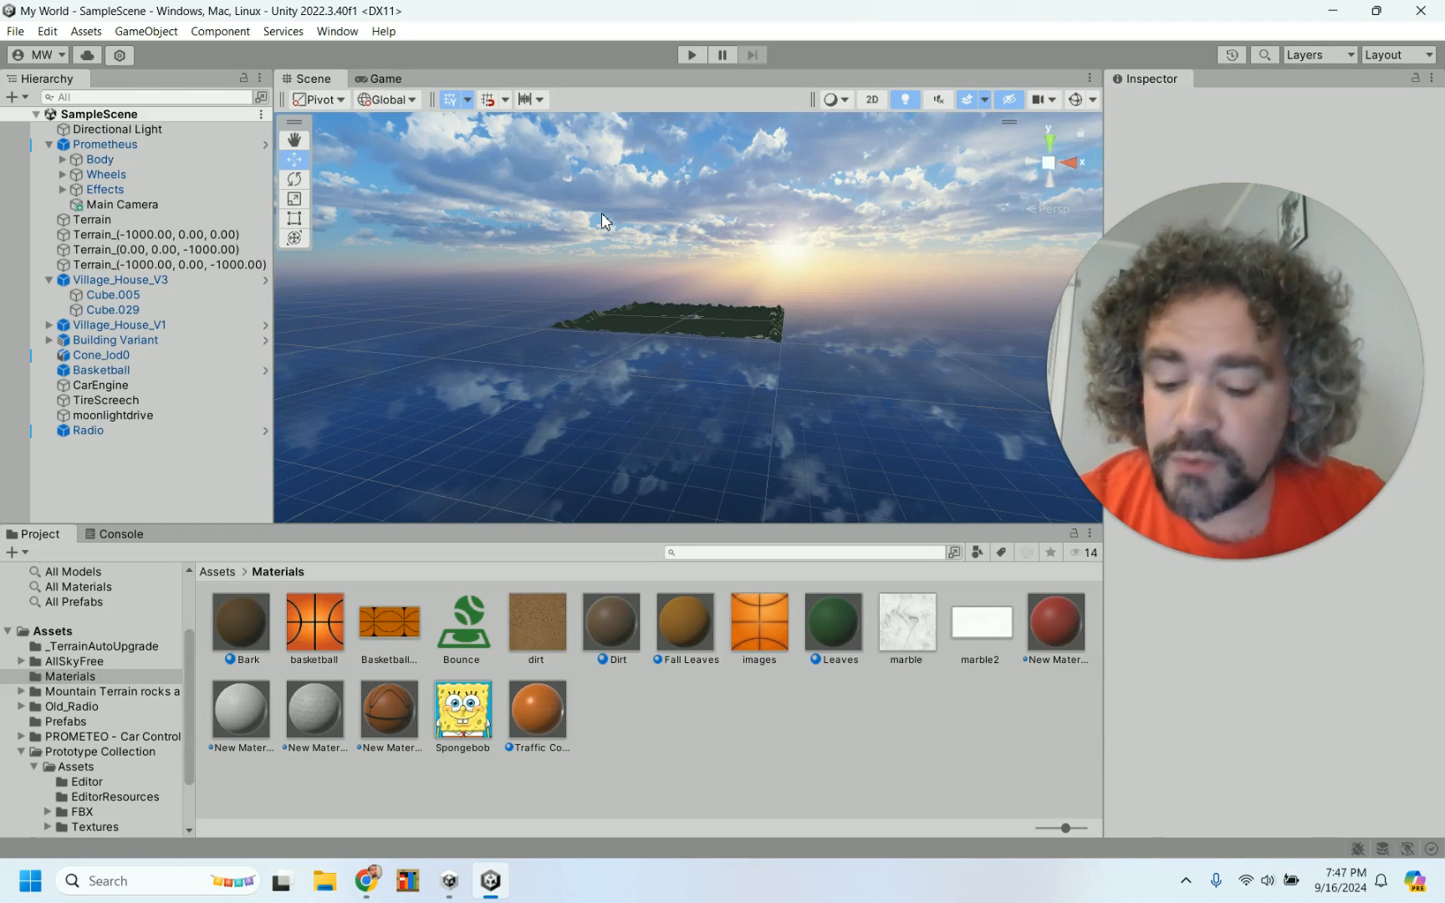
pyautogui.keyDown('alt'); pyautogui.moveTo(710, 243); pyautogui.dragTo(869, 184); pyautogui.keyUp('alt')
pyautogui.keyDown('alt'); pyautogui.moveTo(518, 206); pyautogui.dragTo(786, 188); pyautogui.keyUp('alt')
pyautogui.keyDown('alt'); pyautogui.moveTo(336, 172); pyautogui.dragTo(416, 255); pyautogui.keyUp('alt')
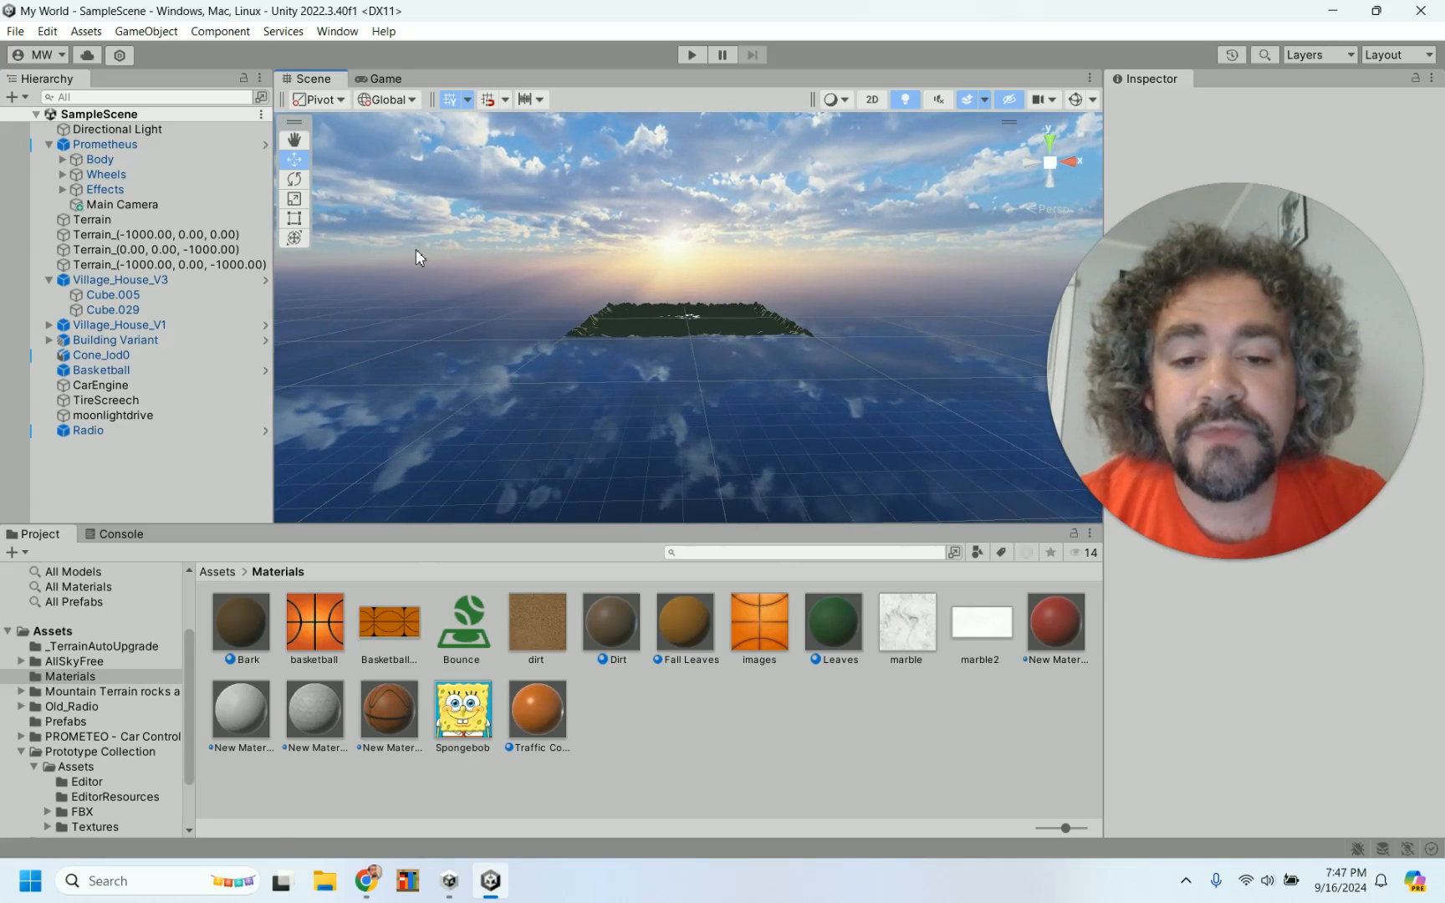
pyautogui.scroll(10, 682, 328)
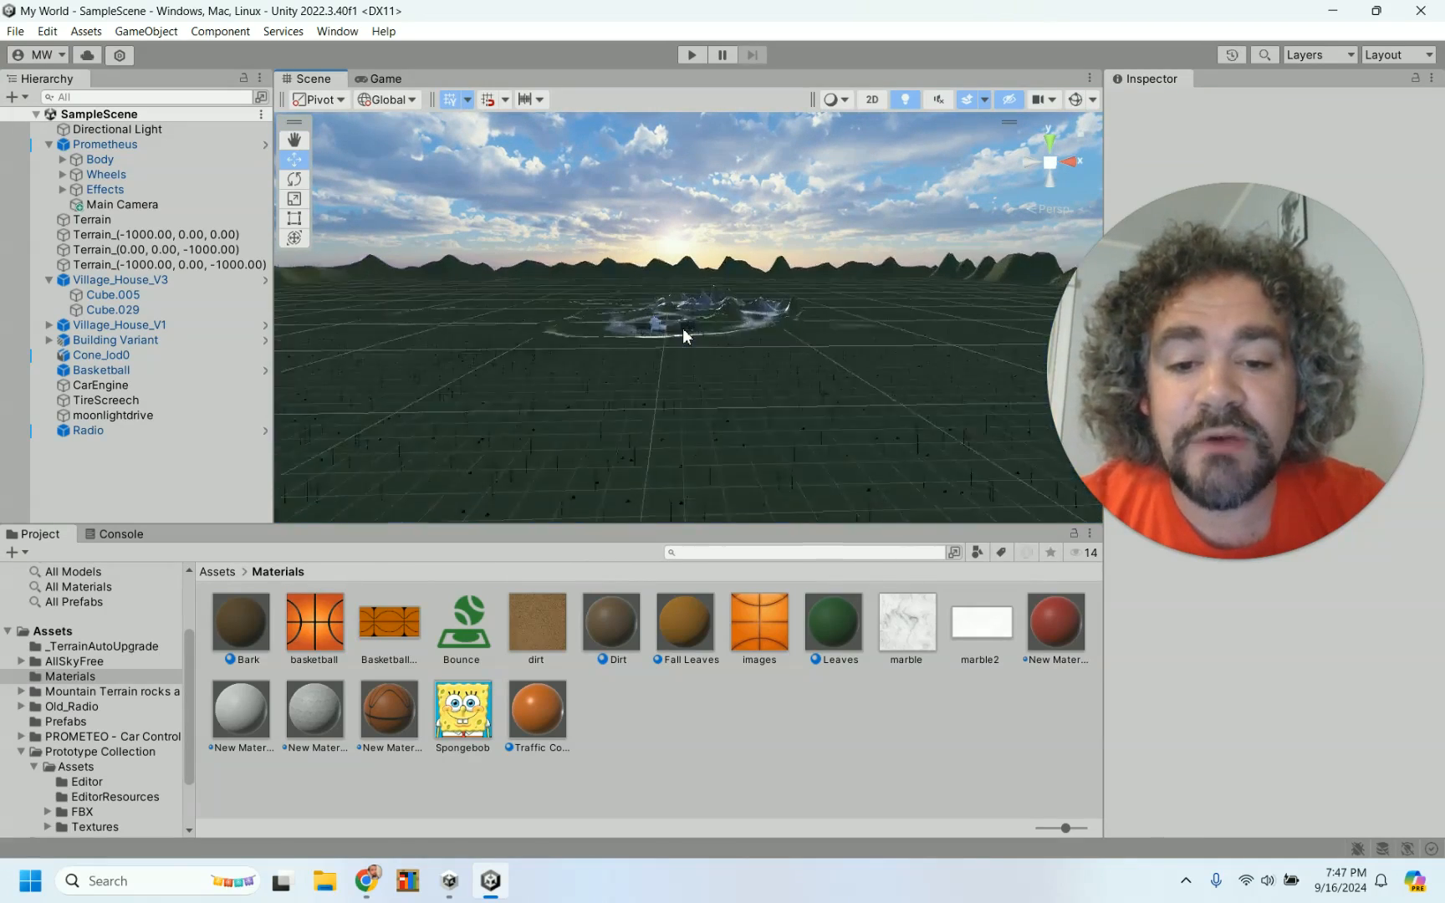
pyautogui.scroll(10, 683, 331)
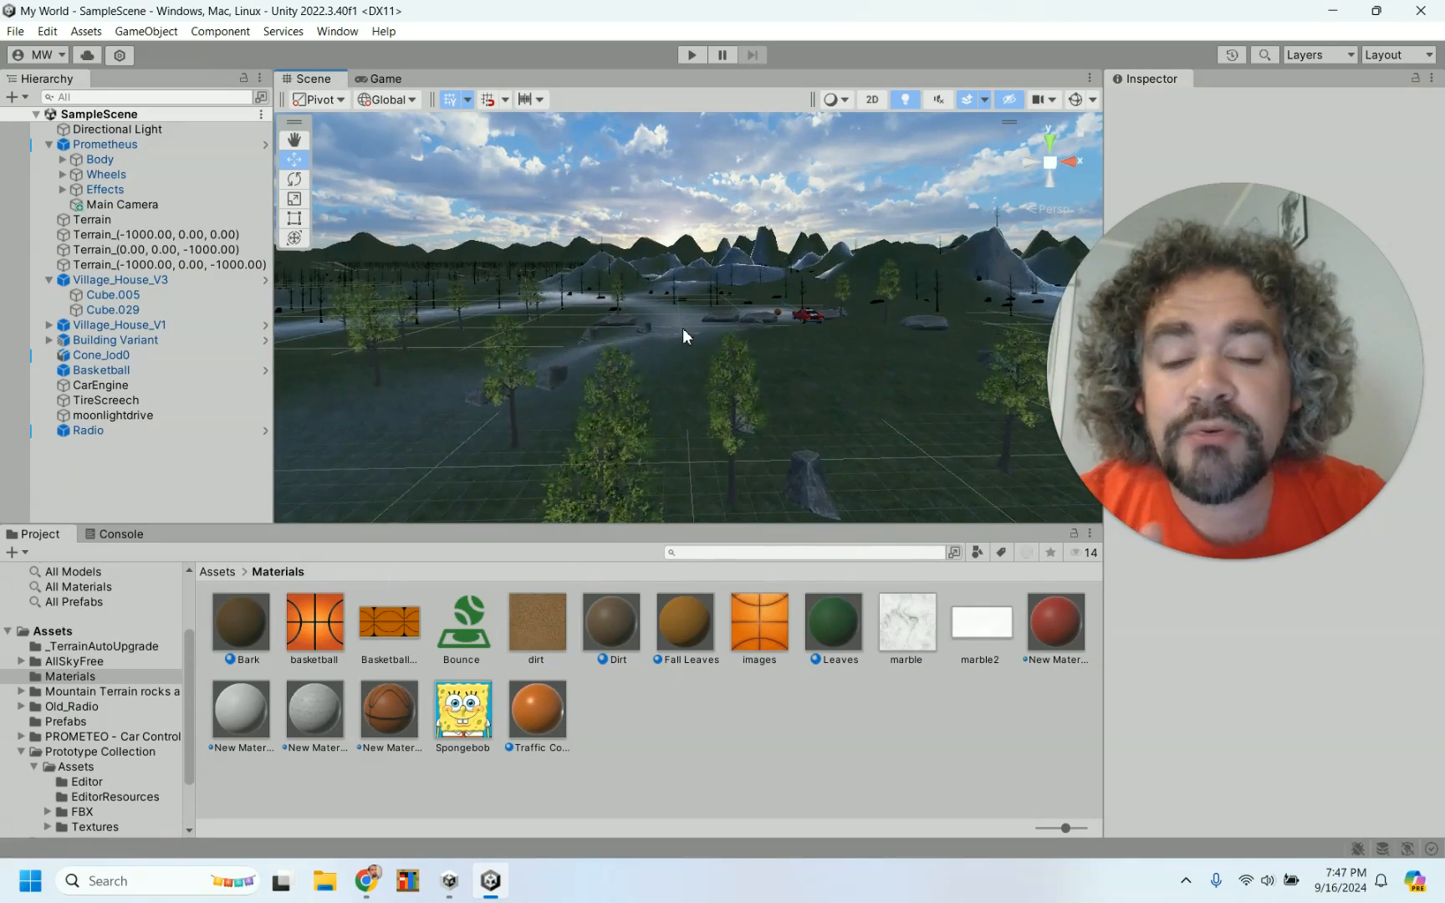
pyautogui.scroll(-15, 682, 329)
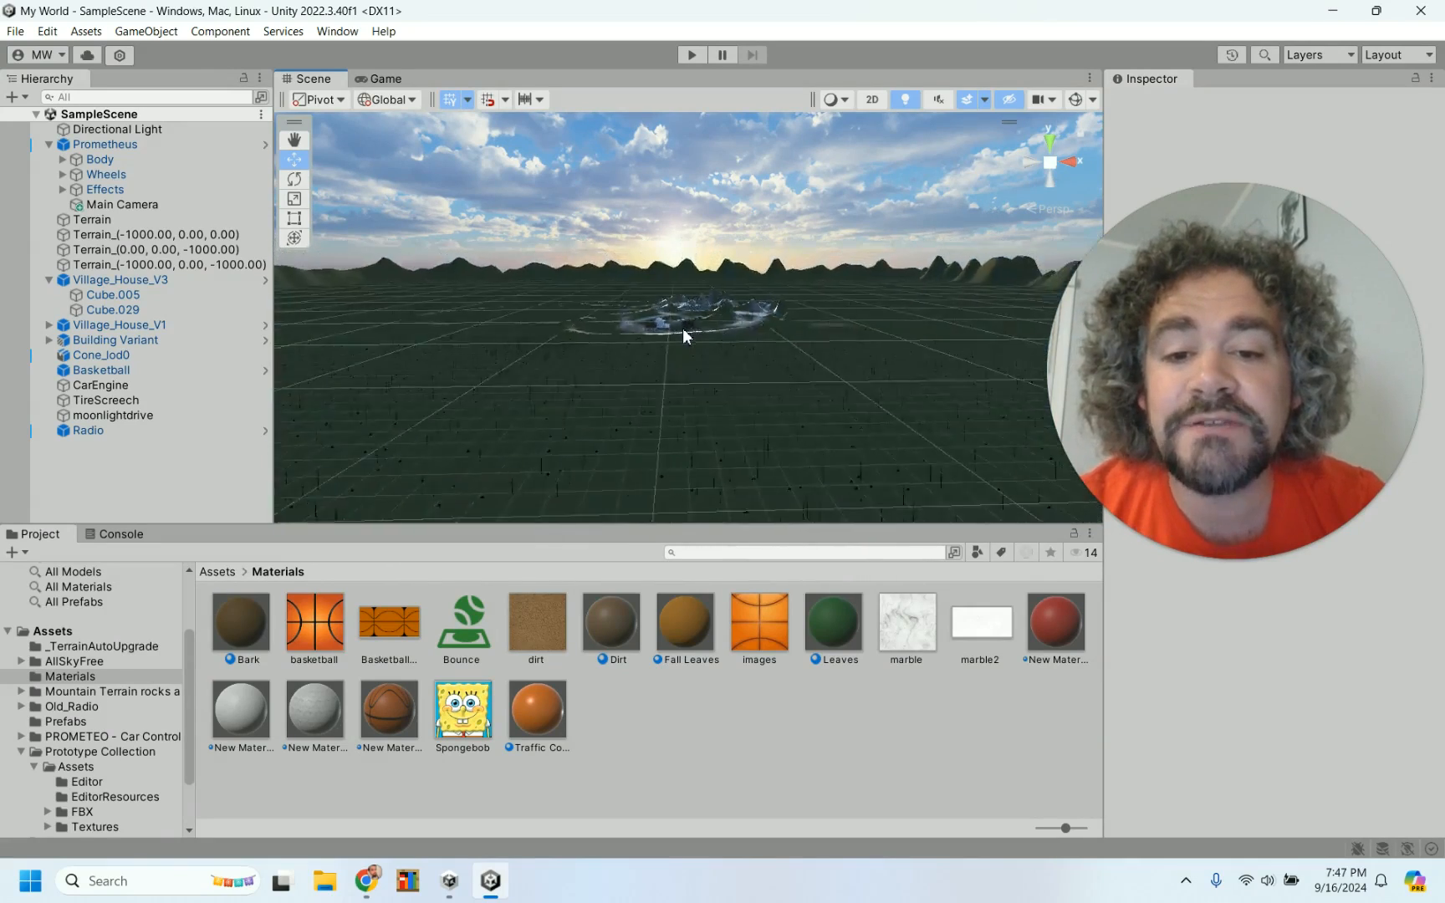
pyautogui.scroll(2, 683, 330)
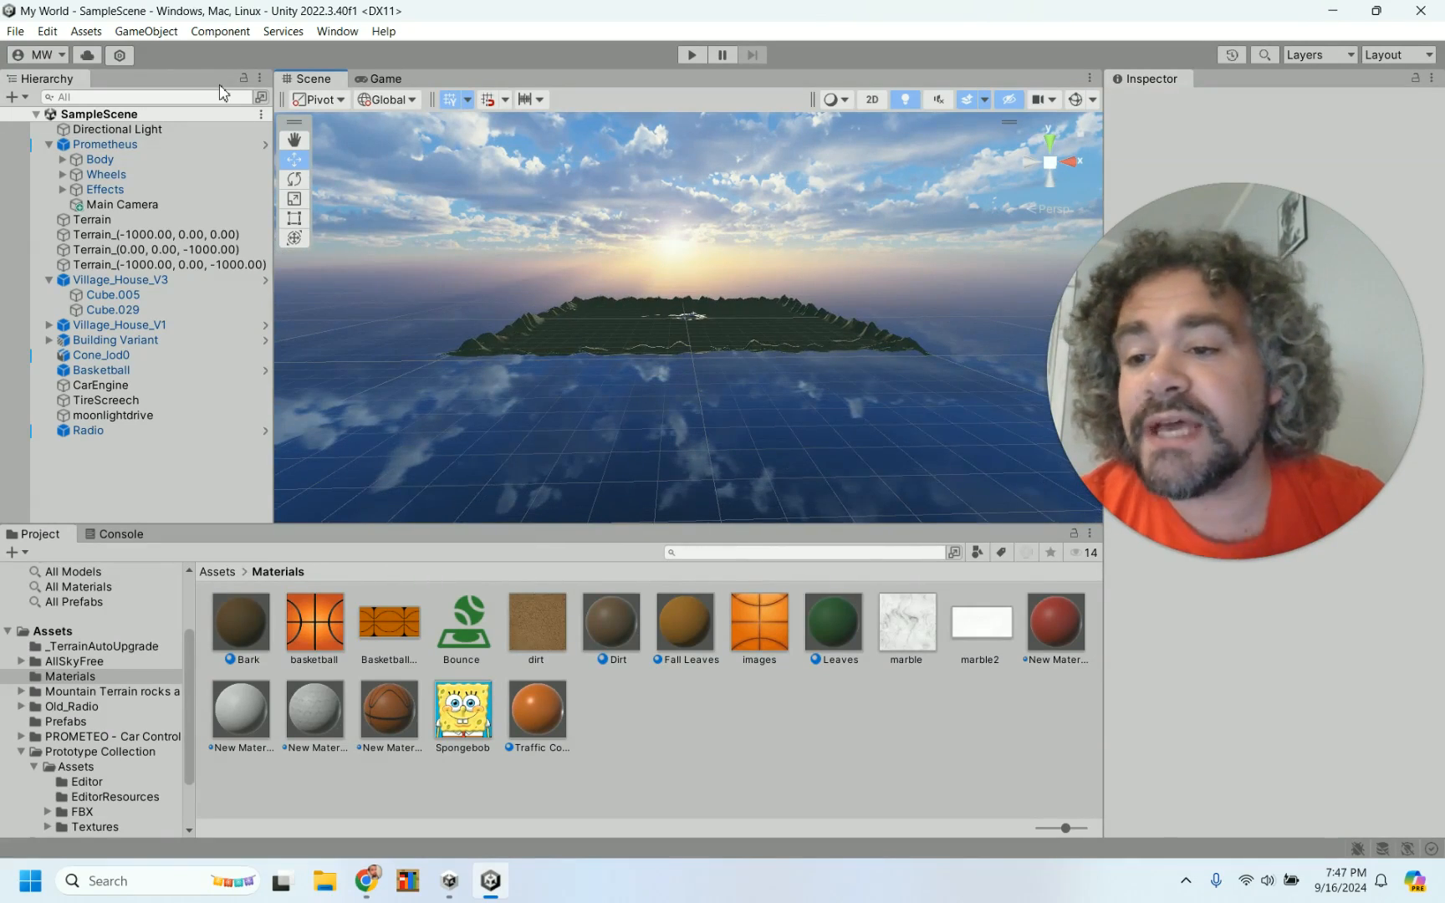
# - Select the Directional Light, activate the Rotate tool and turn on gizmos in the scene view
pyautogui.click(110, 129)
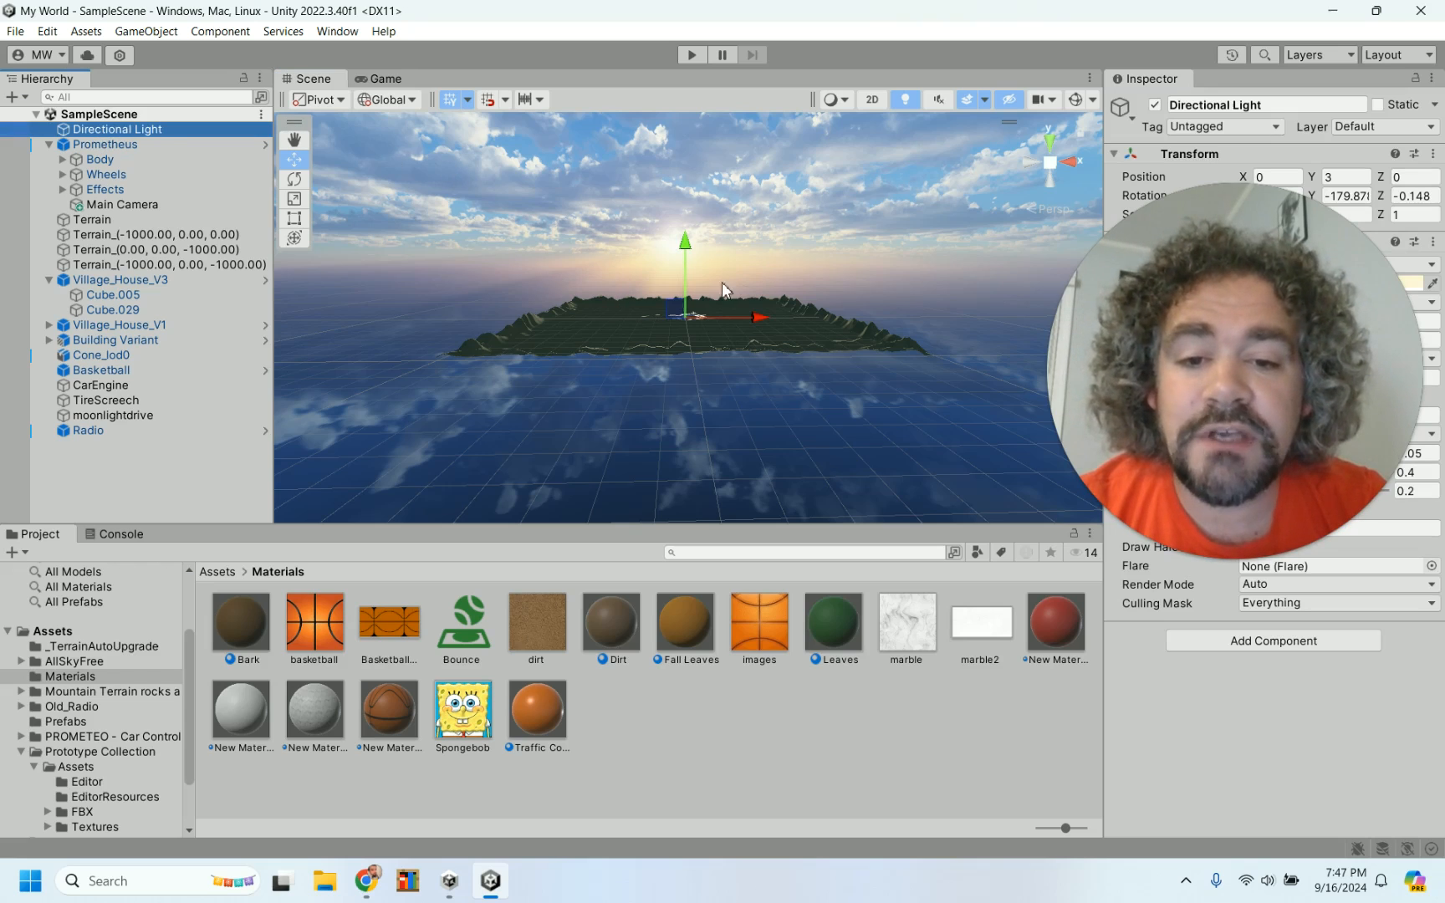
pyautogui.scroll(10, 669, 249)
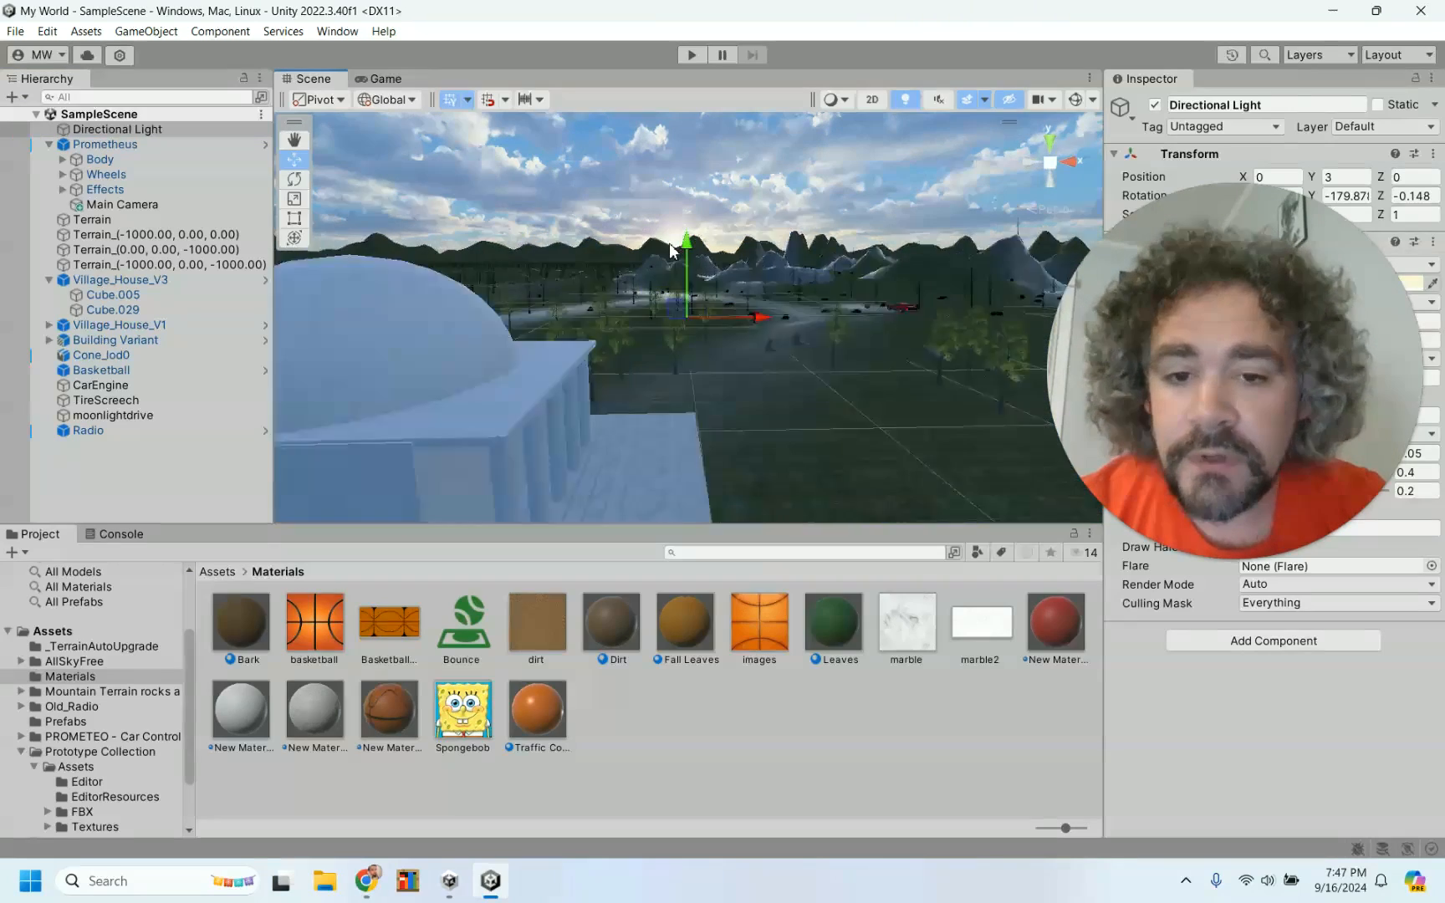
pyautogui.click(294, 179)
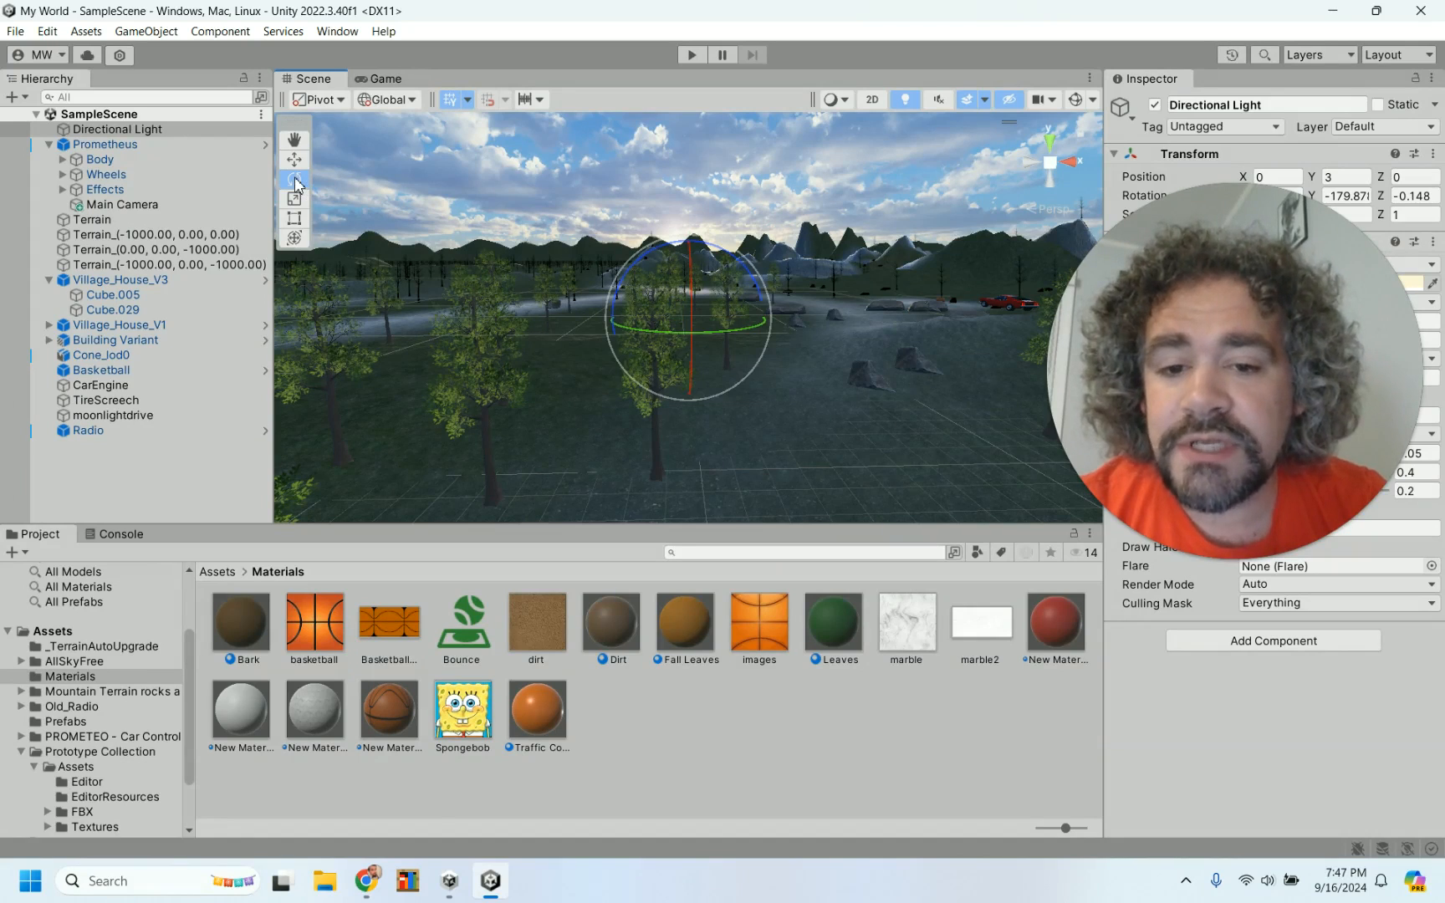
pyautogui.click(1077, 100)
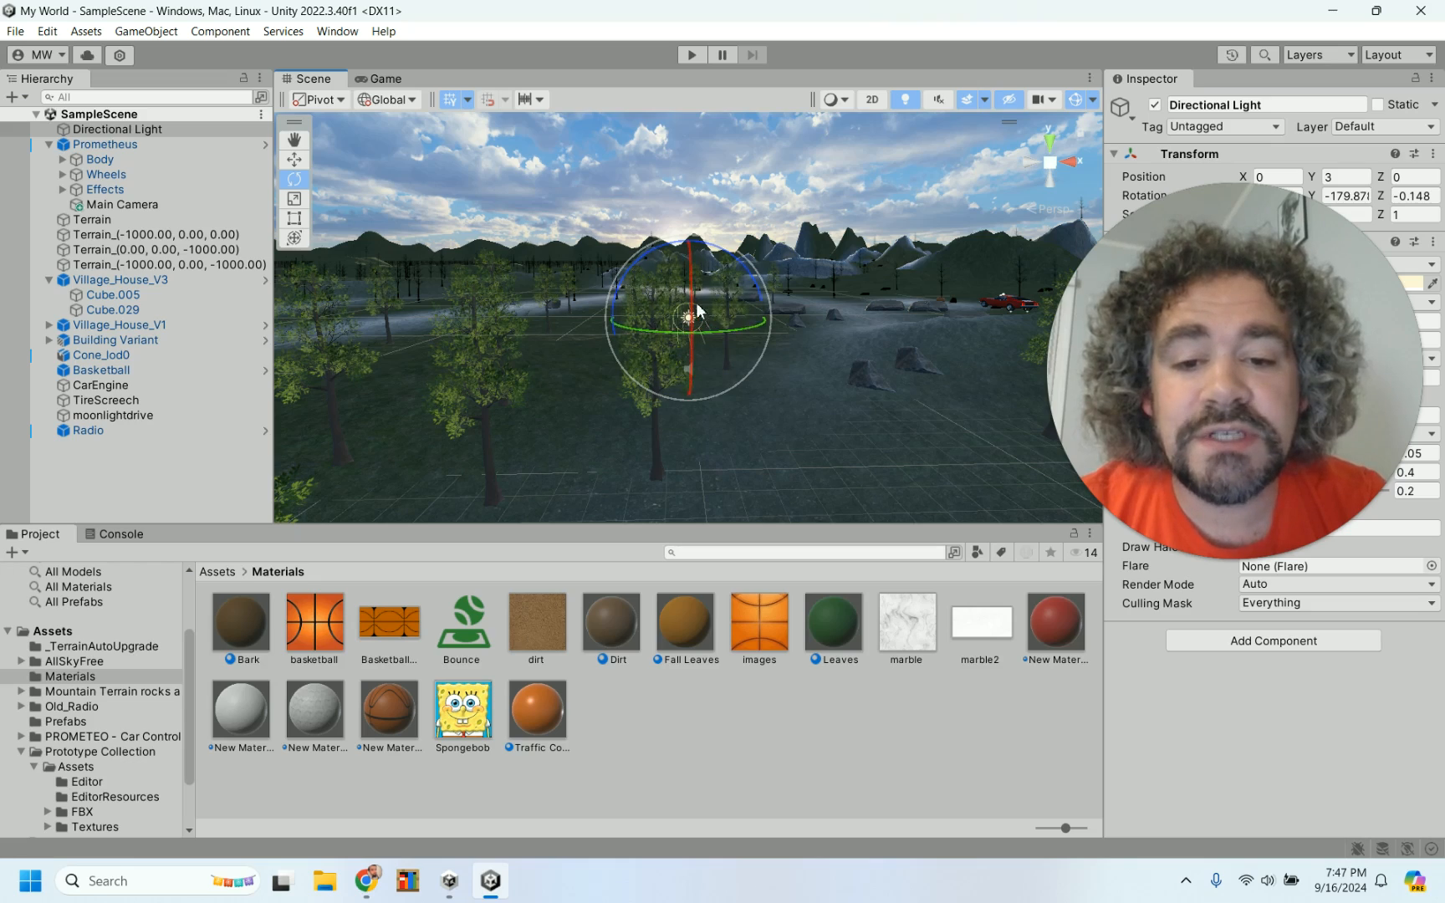
# - Examine the Directional Light's position and direction relative to the terrain and the skybox sun from several angles
pyautogui.scroll(5, 703, 316)
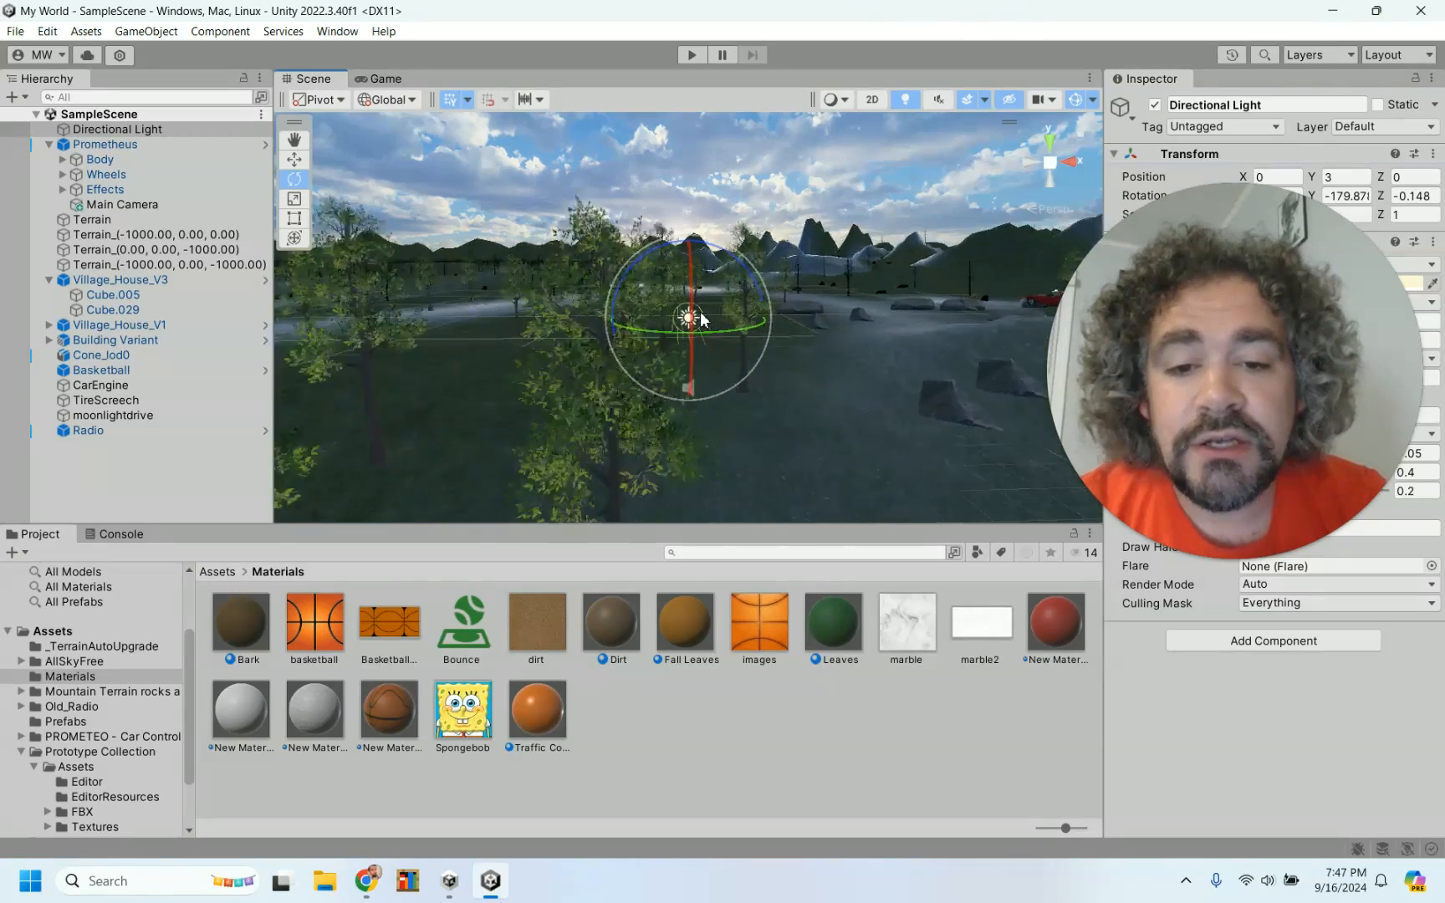
pyautogui.scroll(-10, 703, 318)
pyautogui.keyDown('alt'); pyautogui.moveTo(639, 405); pyautogui.dragTo(727, 320); pyautogui.keyUp('alt')
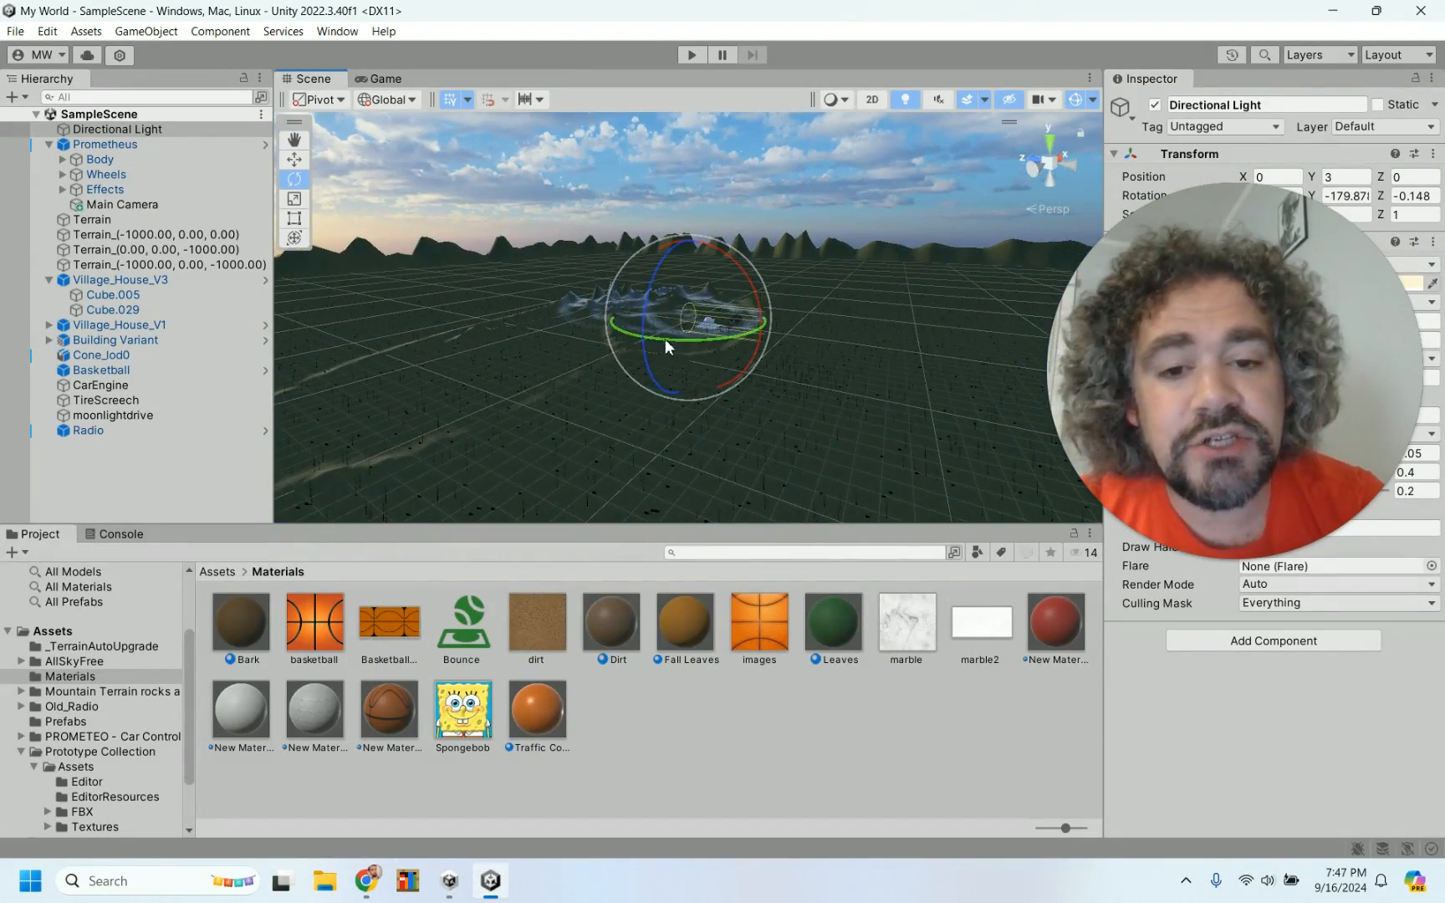
pyautogui.keyDown('alt'); pyautogui.moveTo(840, 298); pyautogui.dragTo(691, 428); pyautogui.keyUp('alt')
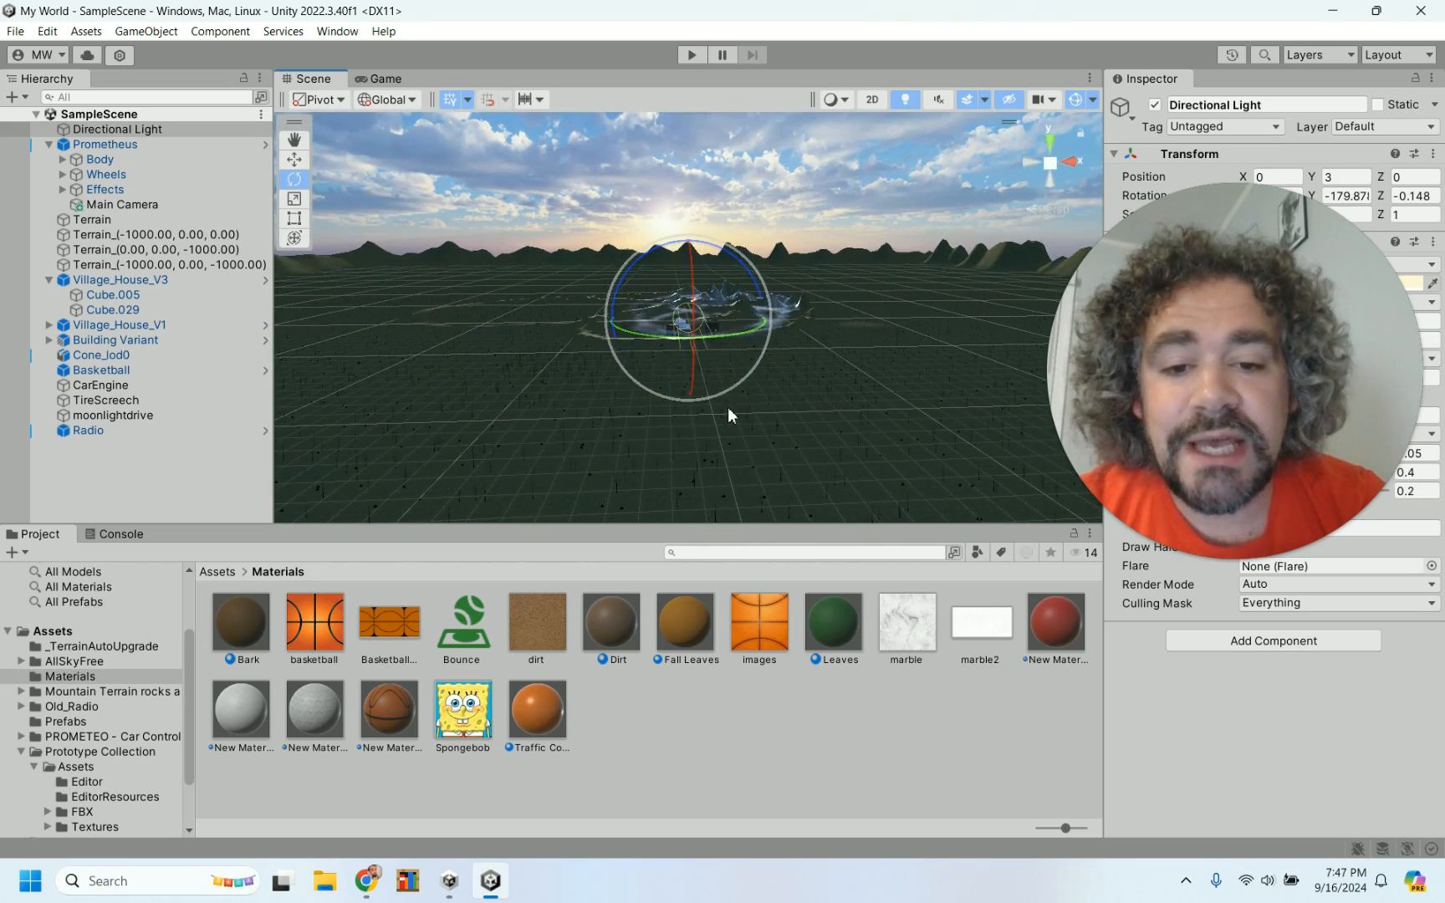
pyautogui.scroll(-10, 735, 405)
pyautogui.keyDown('alt'); pyautogui.moveTo(734, 406); pyautogui.dragTo(722, 343); pyautogui.keyUp('alt')
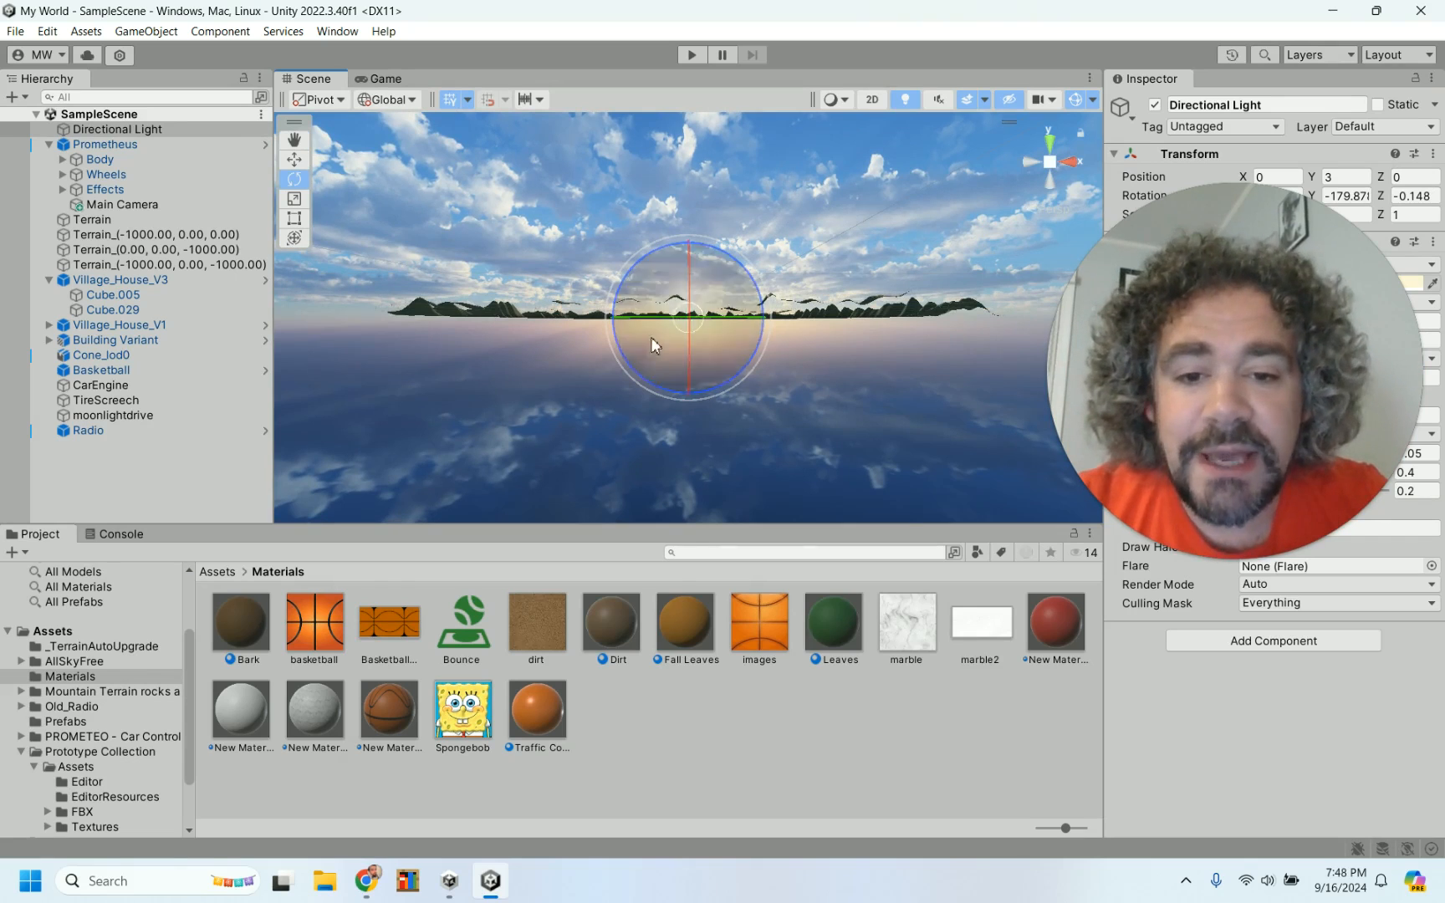
pyautogui.keyDown('alt'); pyautogui.moveTo(568, 380); pyautogui.dragTo(384, 313); pyautogui.keyUp('alt')
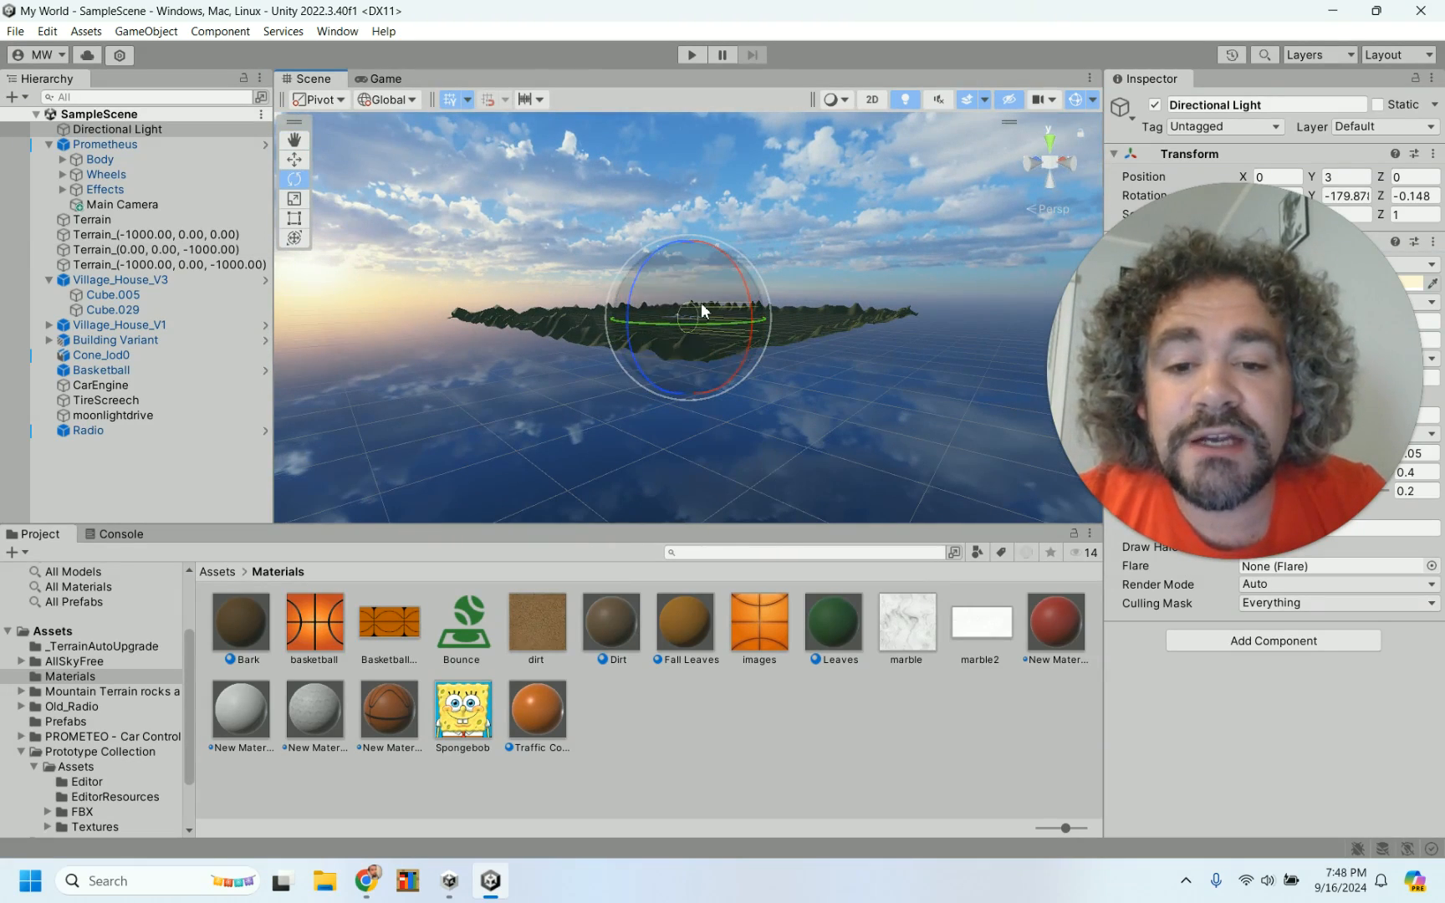
pyautogui.keyDown('alt'); pyautogui.moveTo(880, 384); pyautogui.dragTo(626, 350); pyautogui.keyUp('alt')
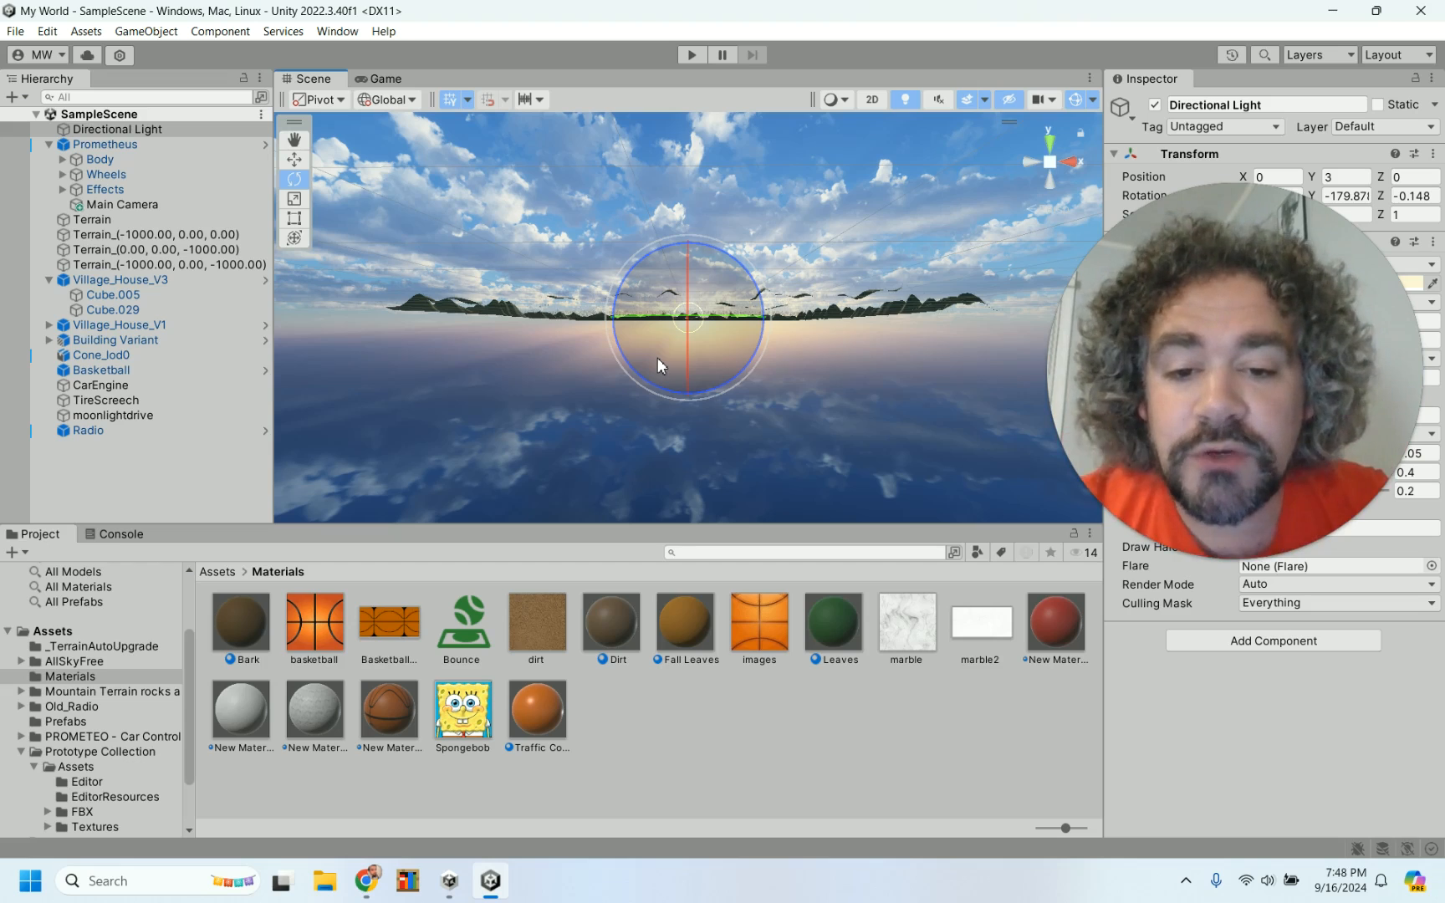
# - Review the Directional Light's color and intensity settings, and frame the light within the surrounding scene
pyautogui.moveTo(1228, 286); pyautogui.dragTo(847, 516)
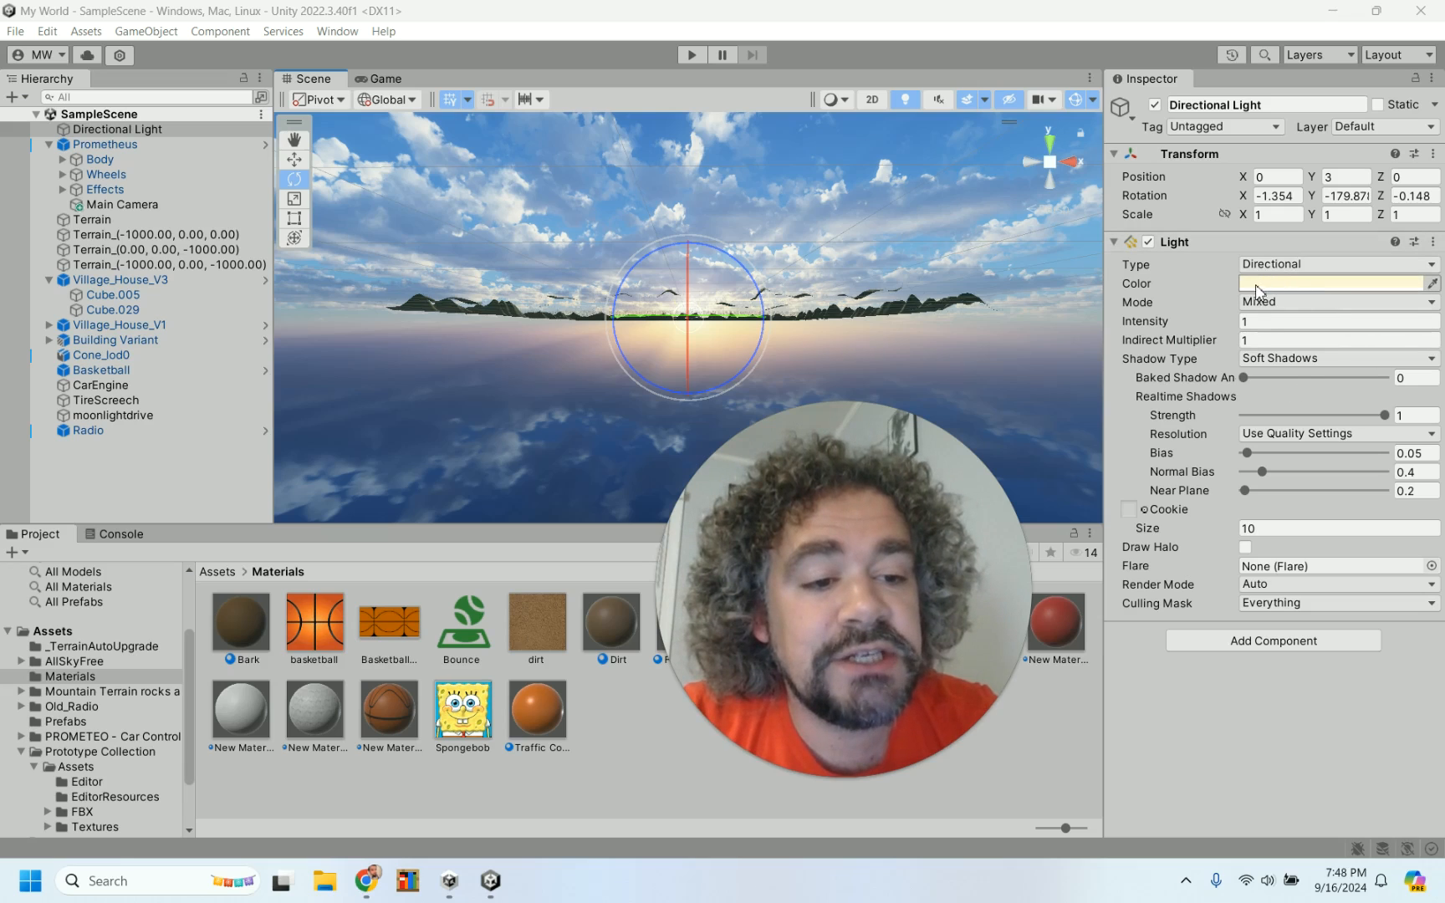
pyautogui.click(1259, 321)
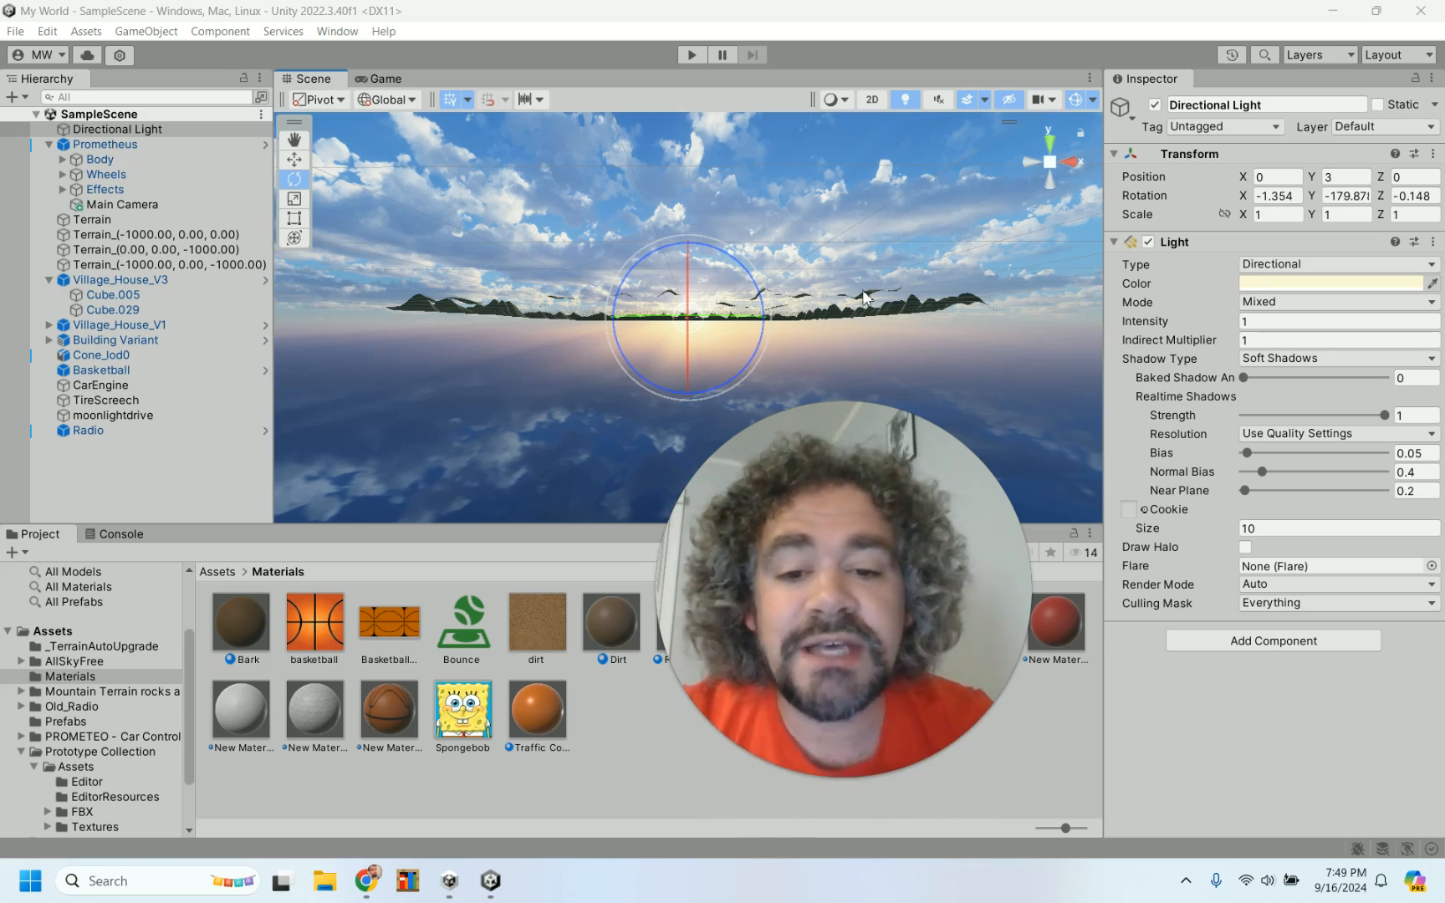
pyautogui.press('f')
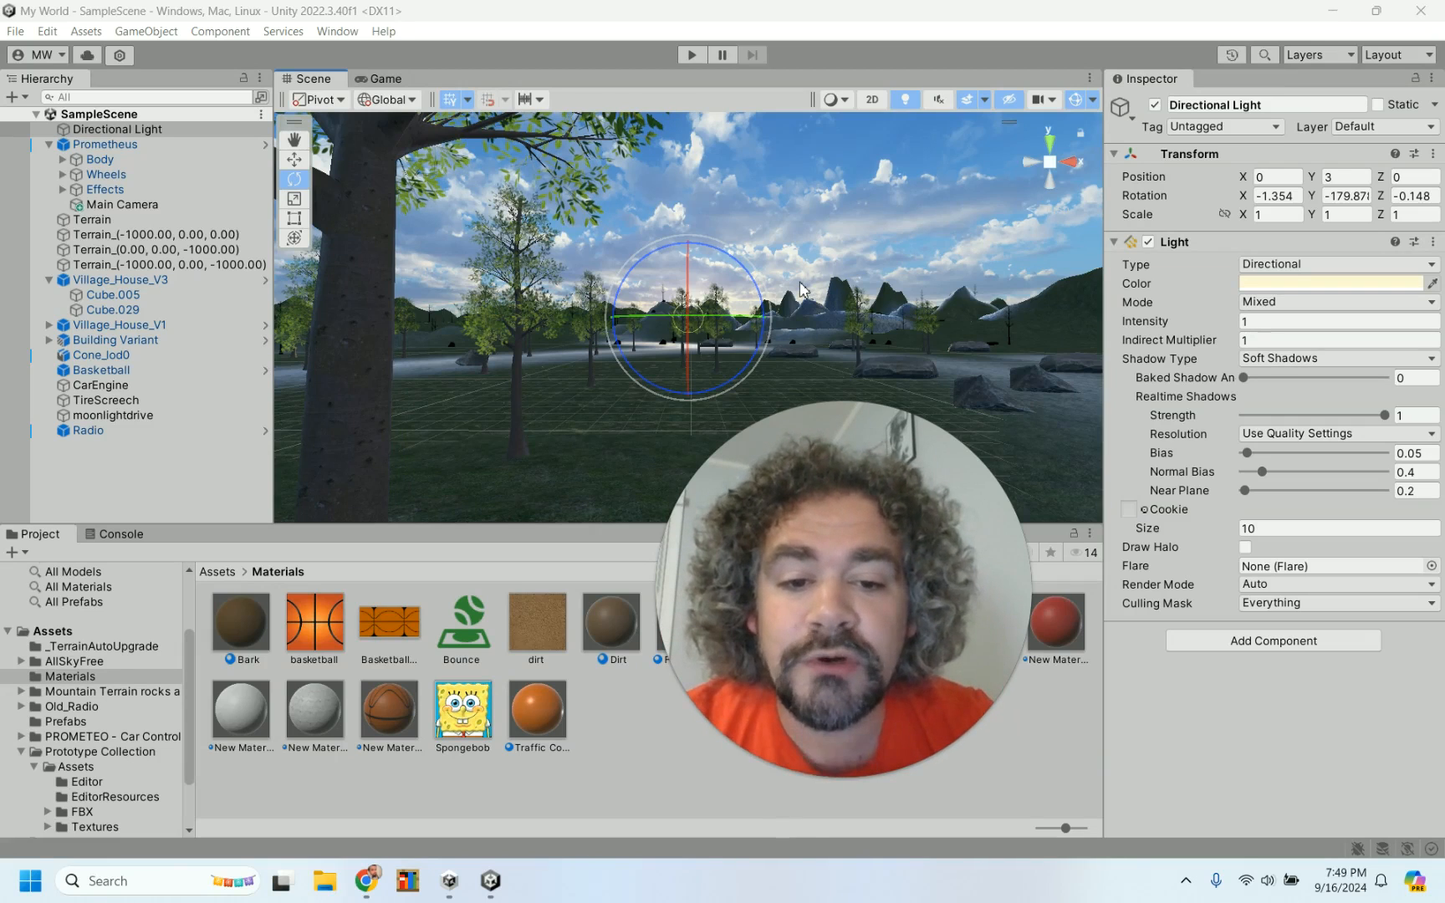
pyautogui.scroll(-10, 800, 290)
pyautogui.scroll(-10, 800, 290)
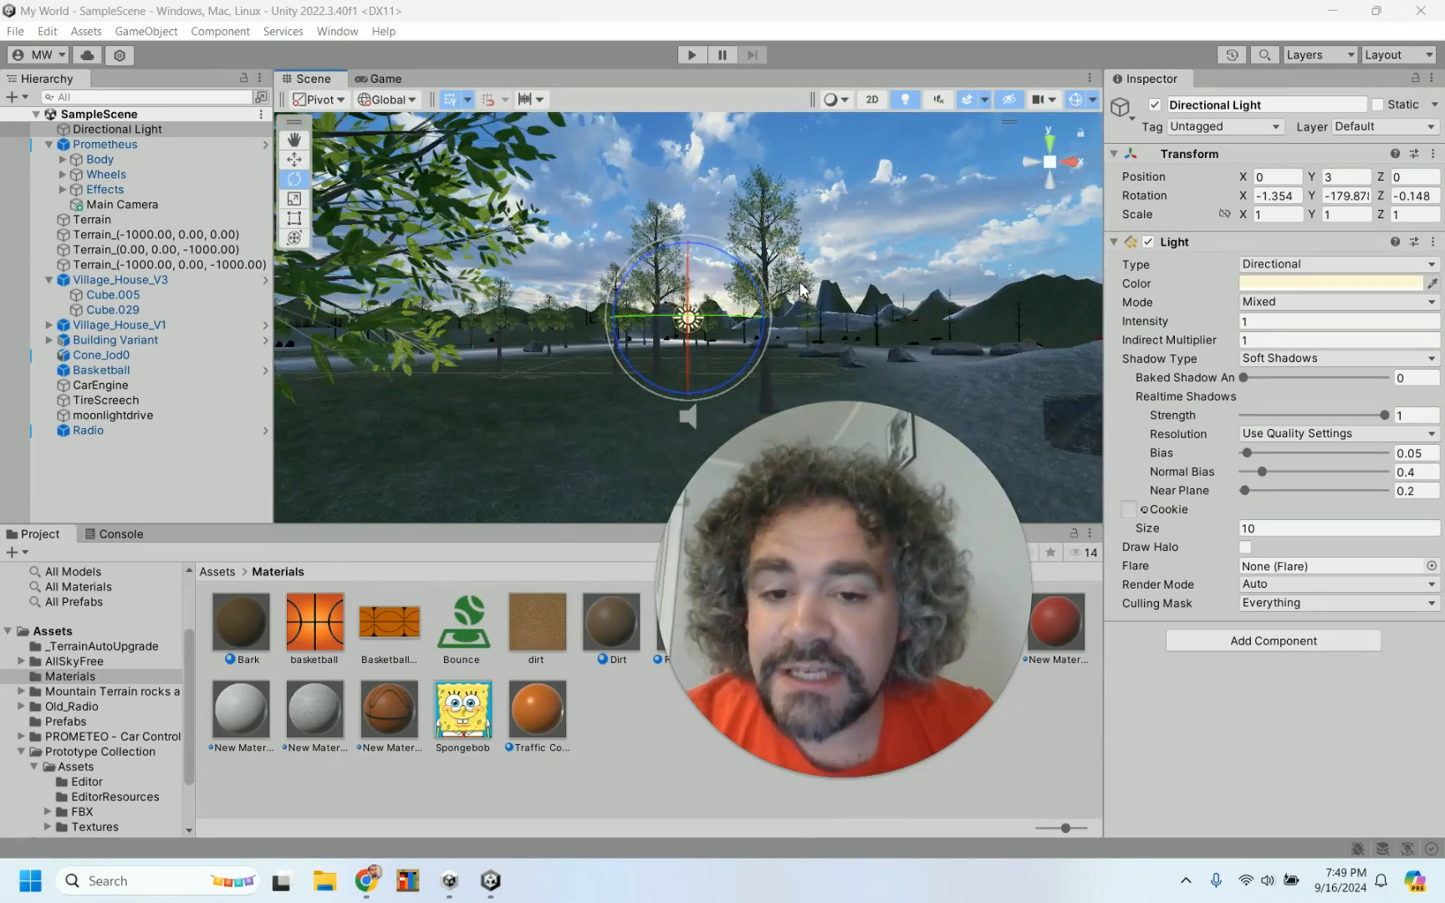
pyautogui.keyDown('alt'); pyautogui.moveTo(786, 295); pyautogui.dragTo(791, 355); pyautogui.keyUp('alt')
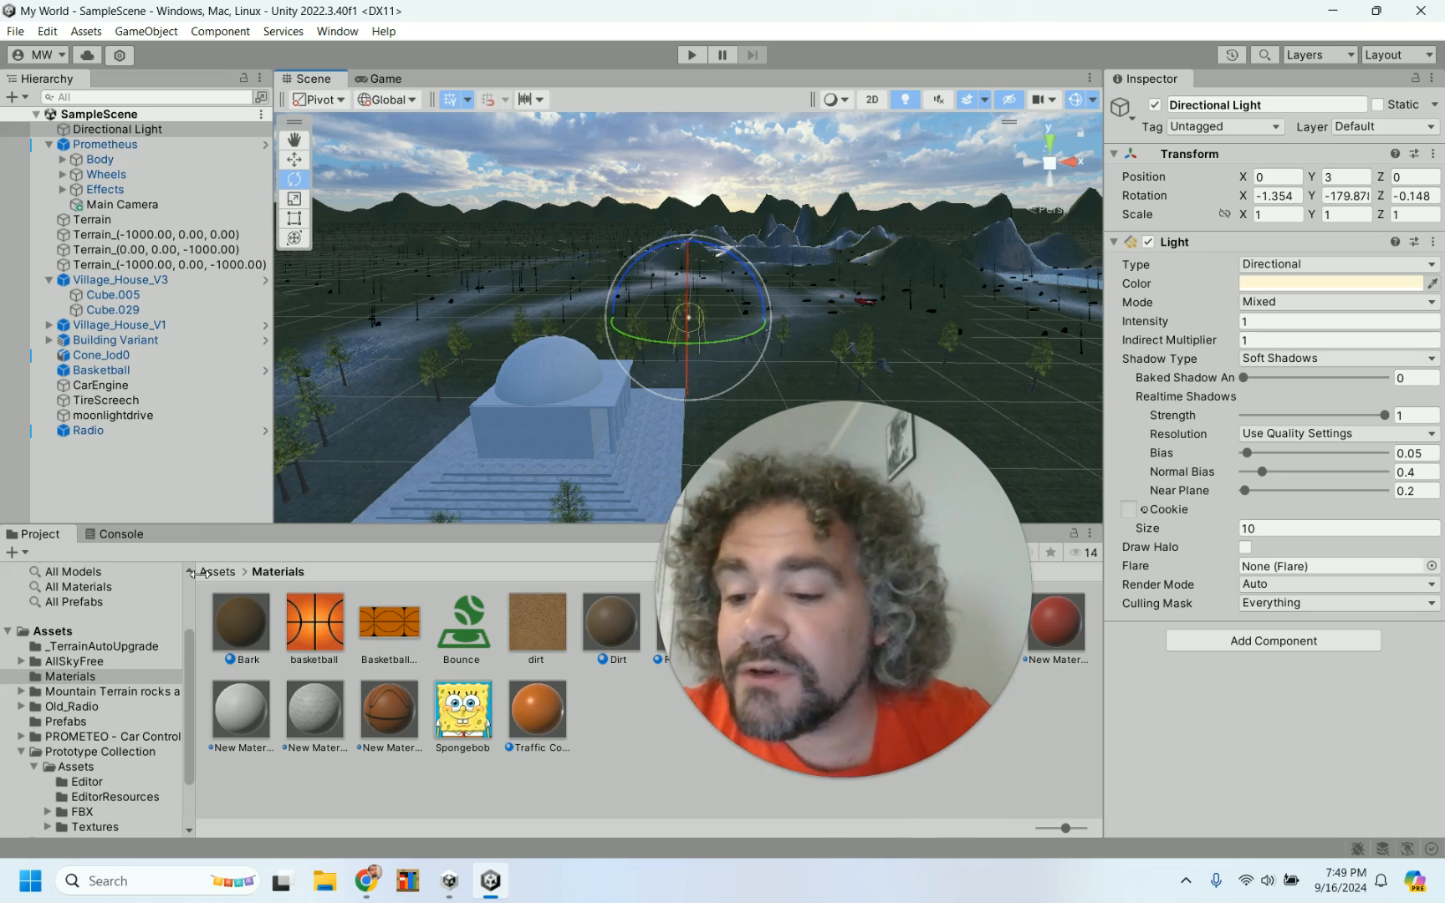
# - List all project materials and apply the AllSky night material to the scene's sky
pyautogui.click(105, 587)
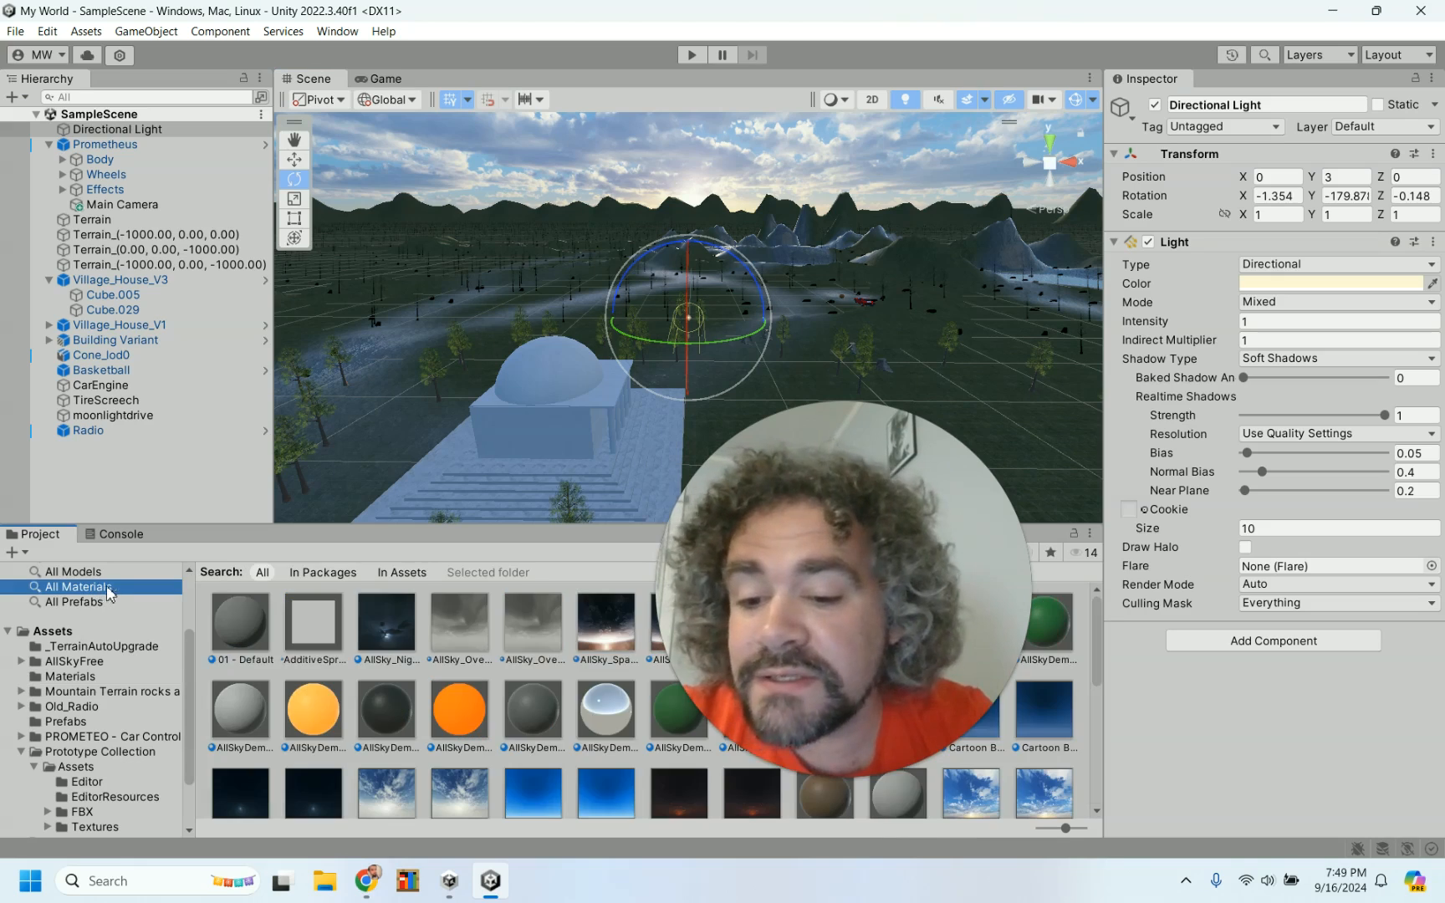
pyautogui.scroll(-4, 846, 197)
pyautogui.scroll(-5, 847, 197)
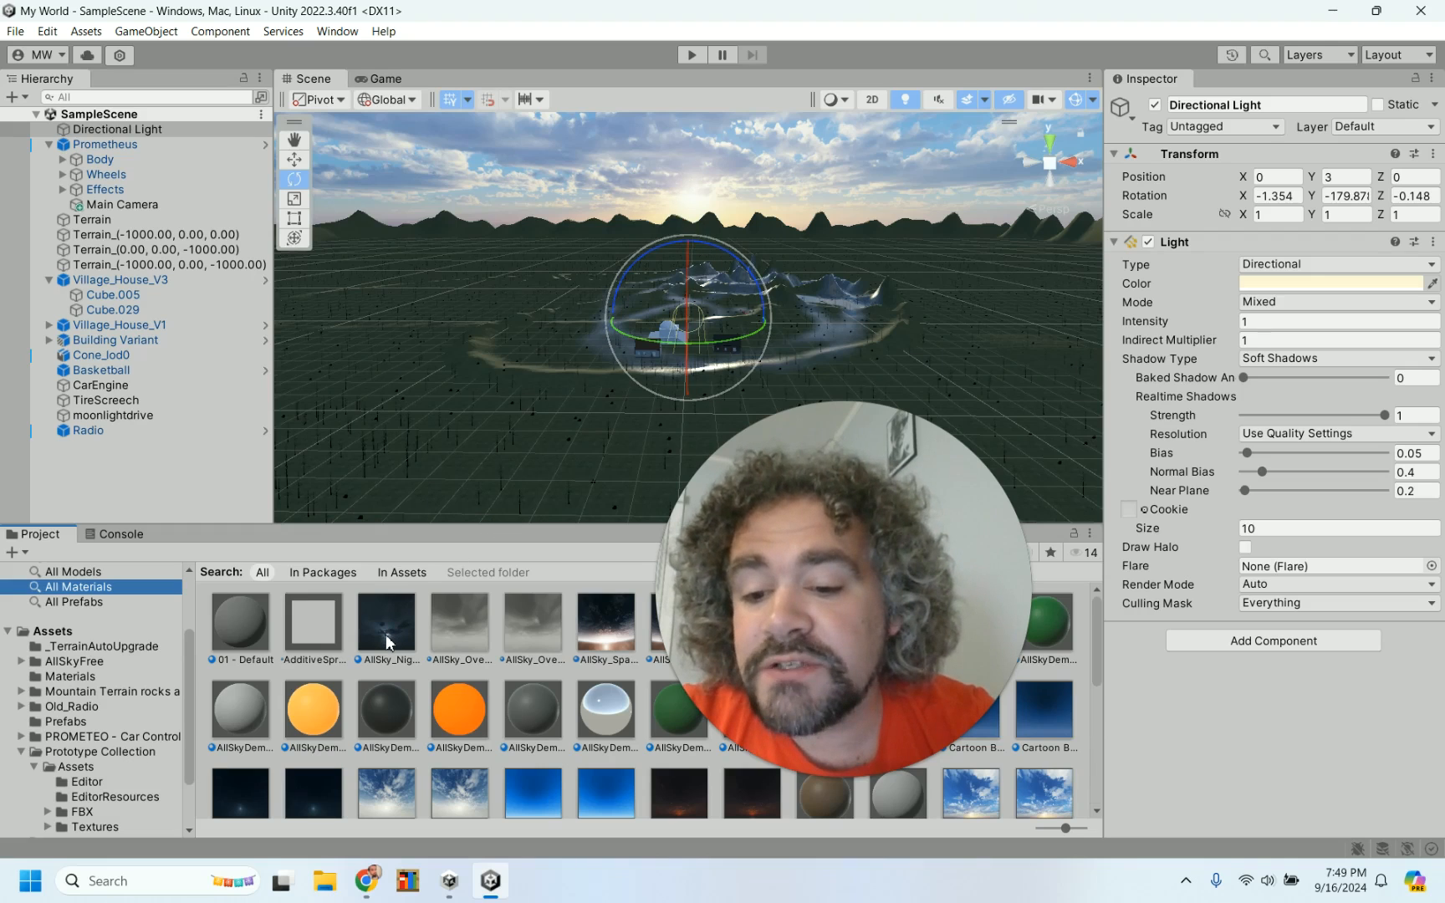
pyautogui.moveTo(385, 633); pyautogui.dragTo(626, 162)
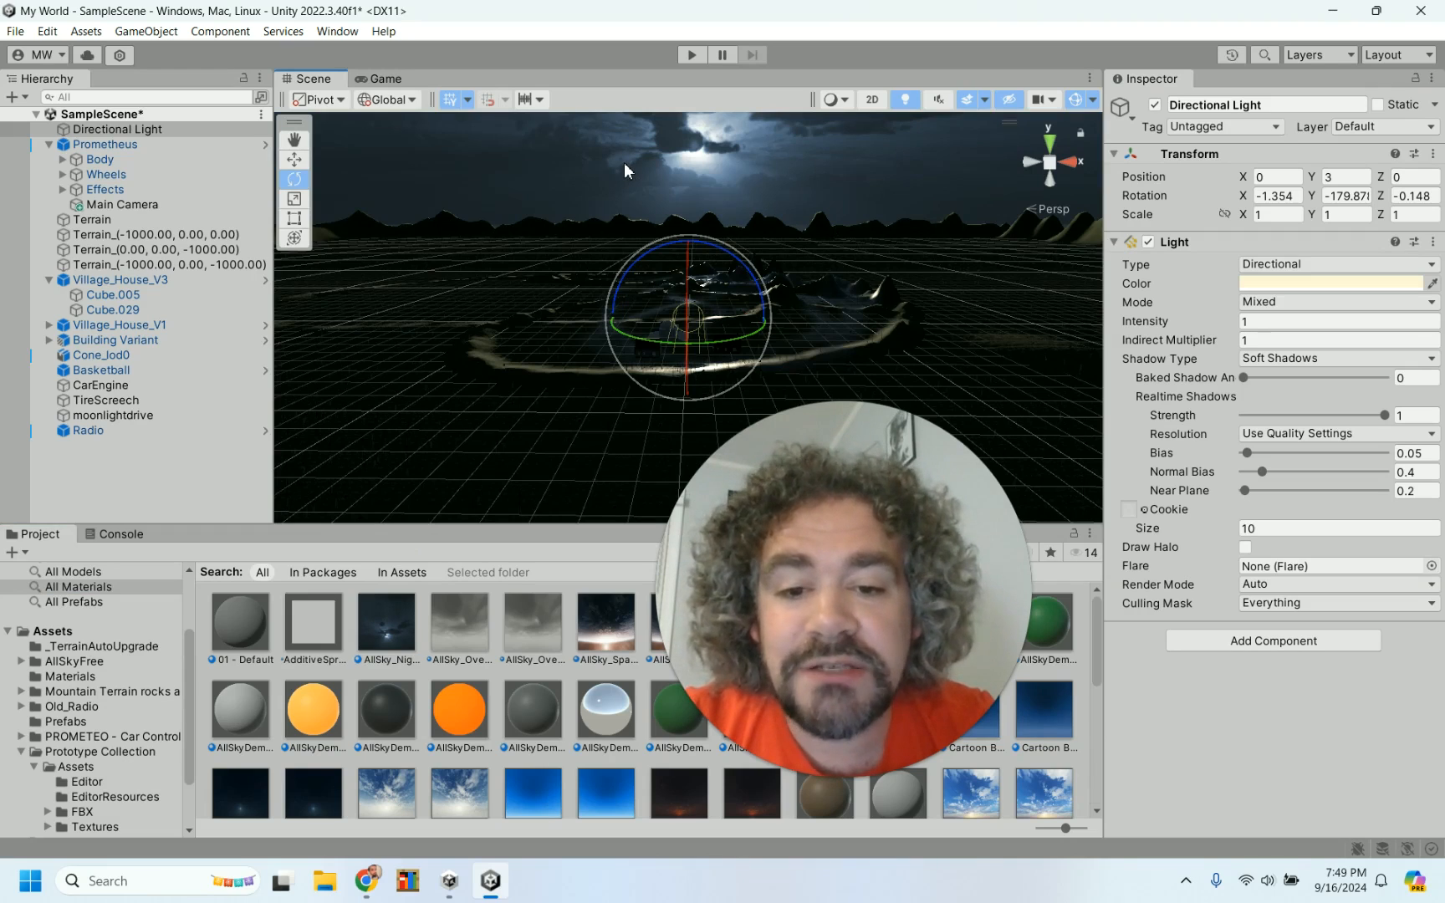
# - Play-test the scene under the night sky by driving the car forward, and stop the test
pyautogui.click(691, 56)
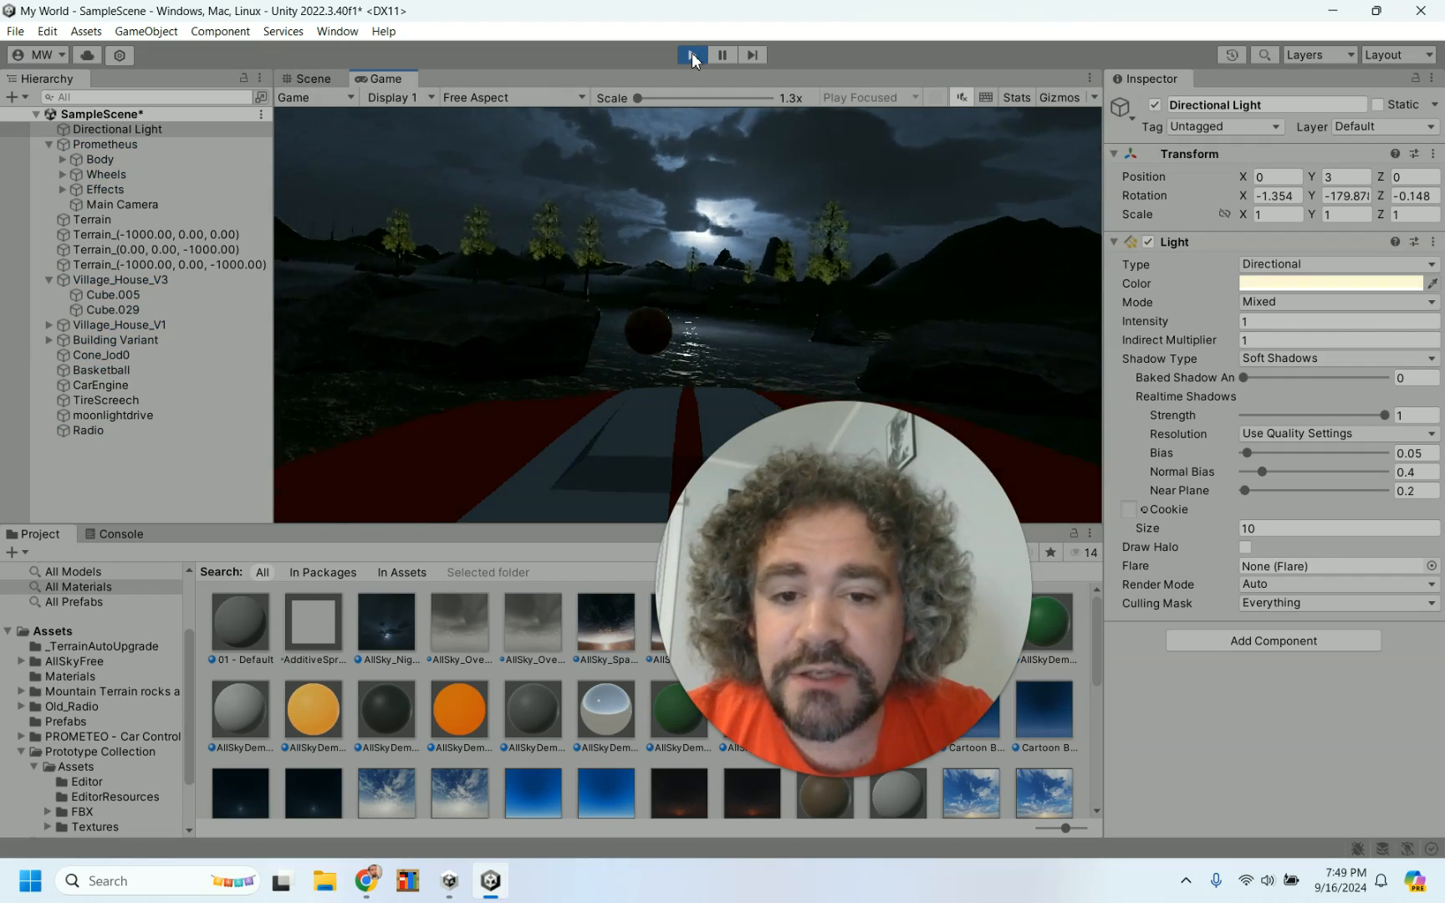
pyautogui.press('w')
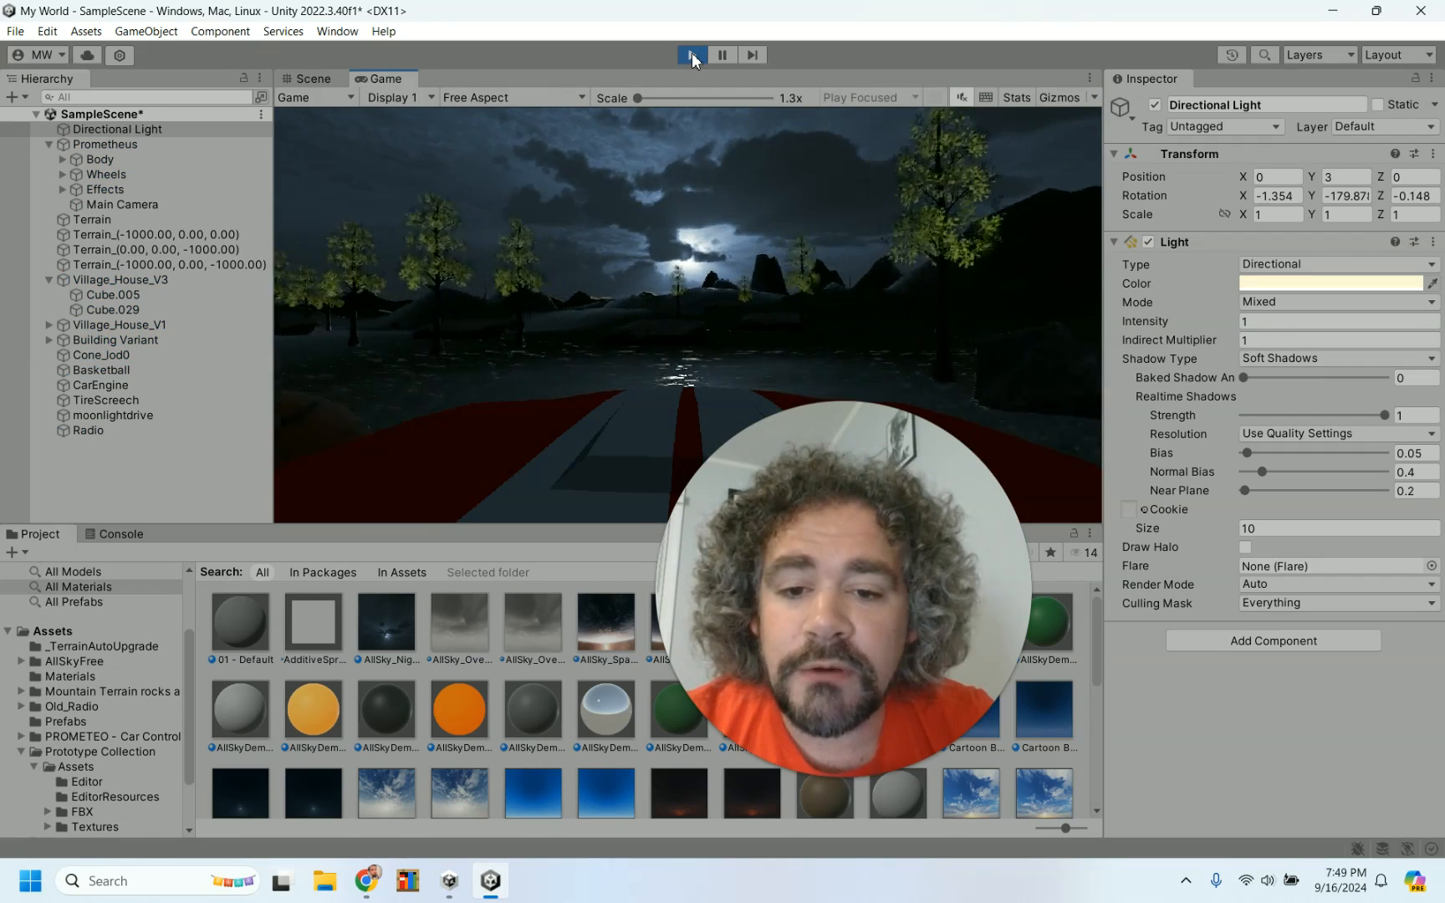
pyautogui.click(693, 55)
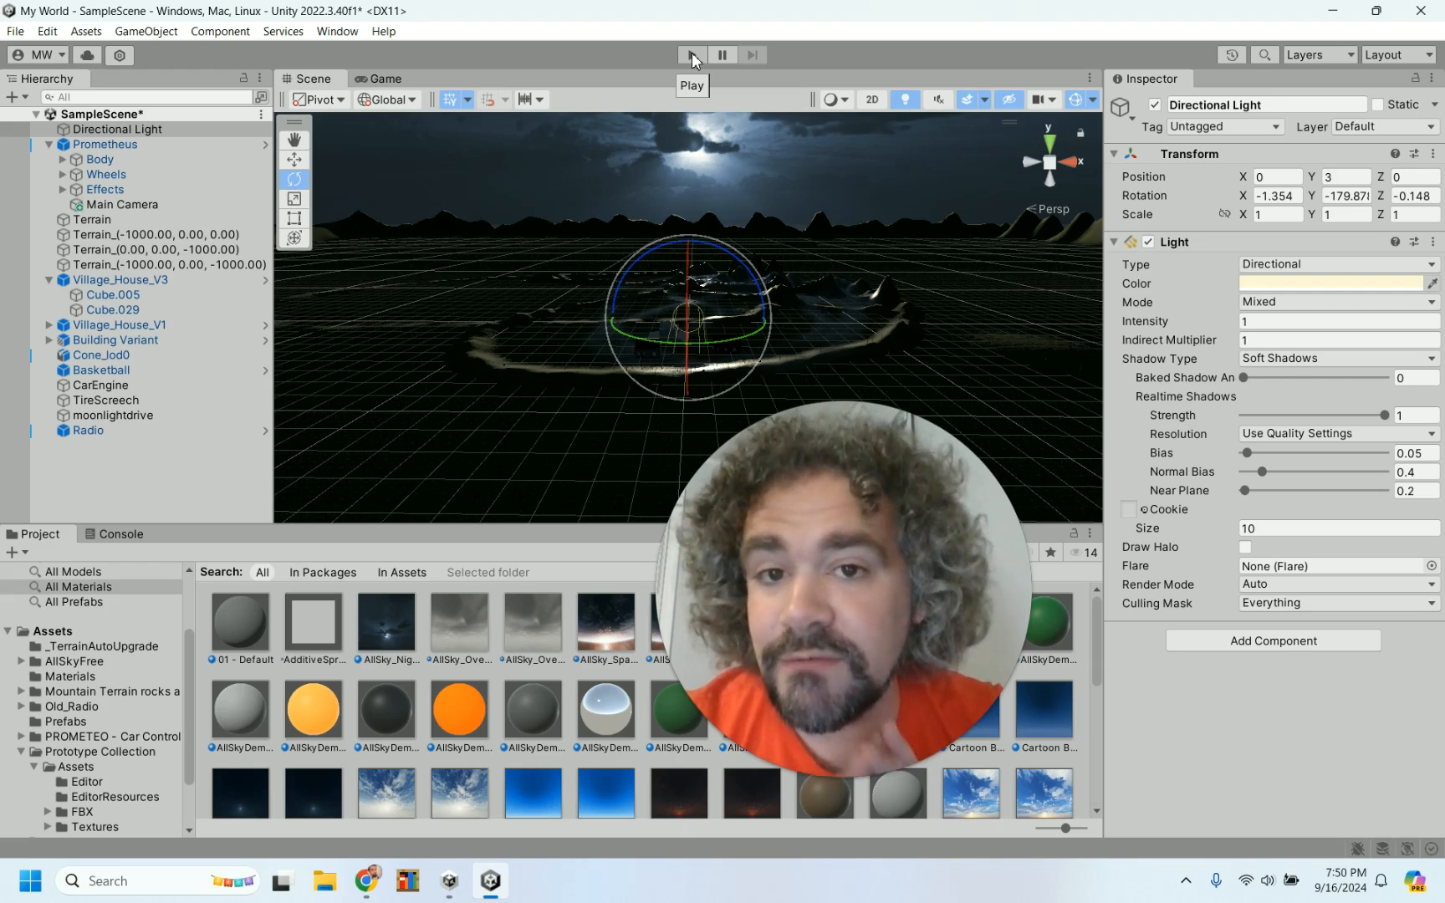
# - Open the Lighting window, place it beside the scene view, and show the scene's Environment settings
pyautogui.click(340, 32)
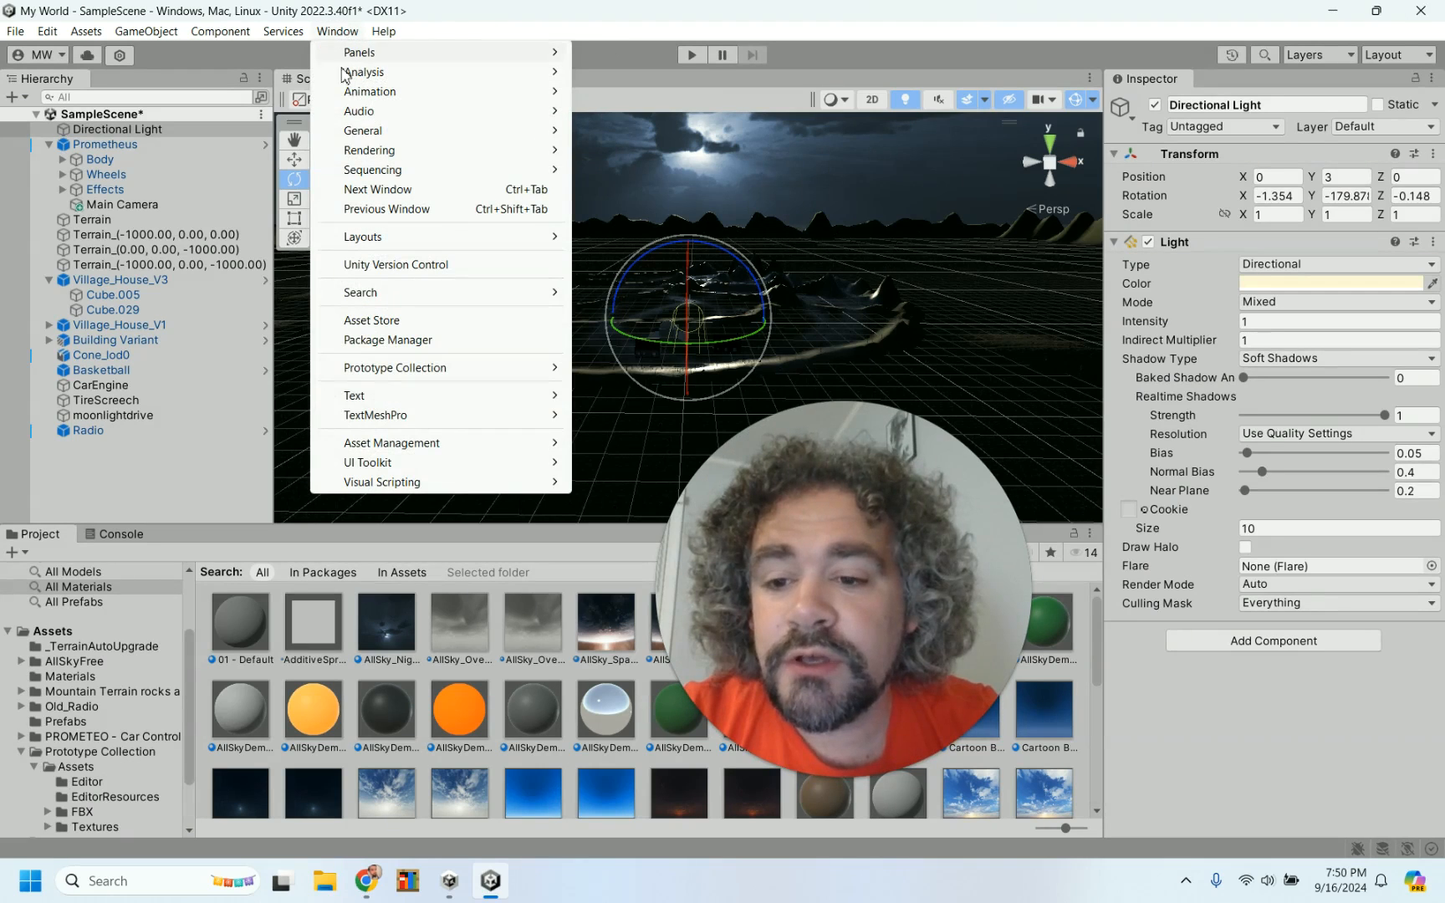
pyautogui.moveTo(368, 158)
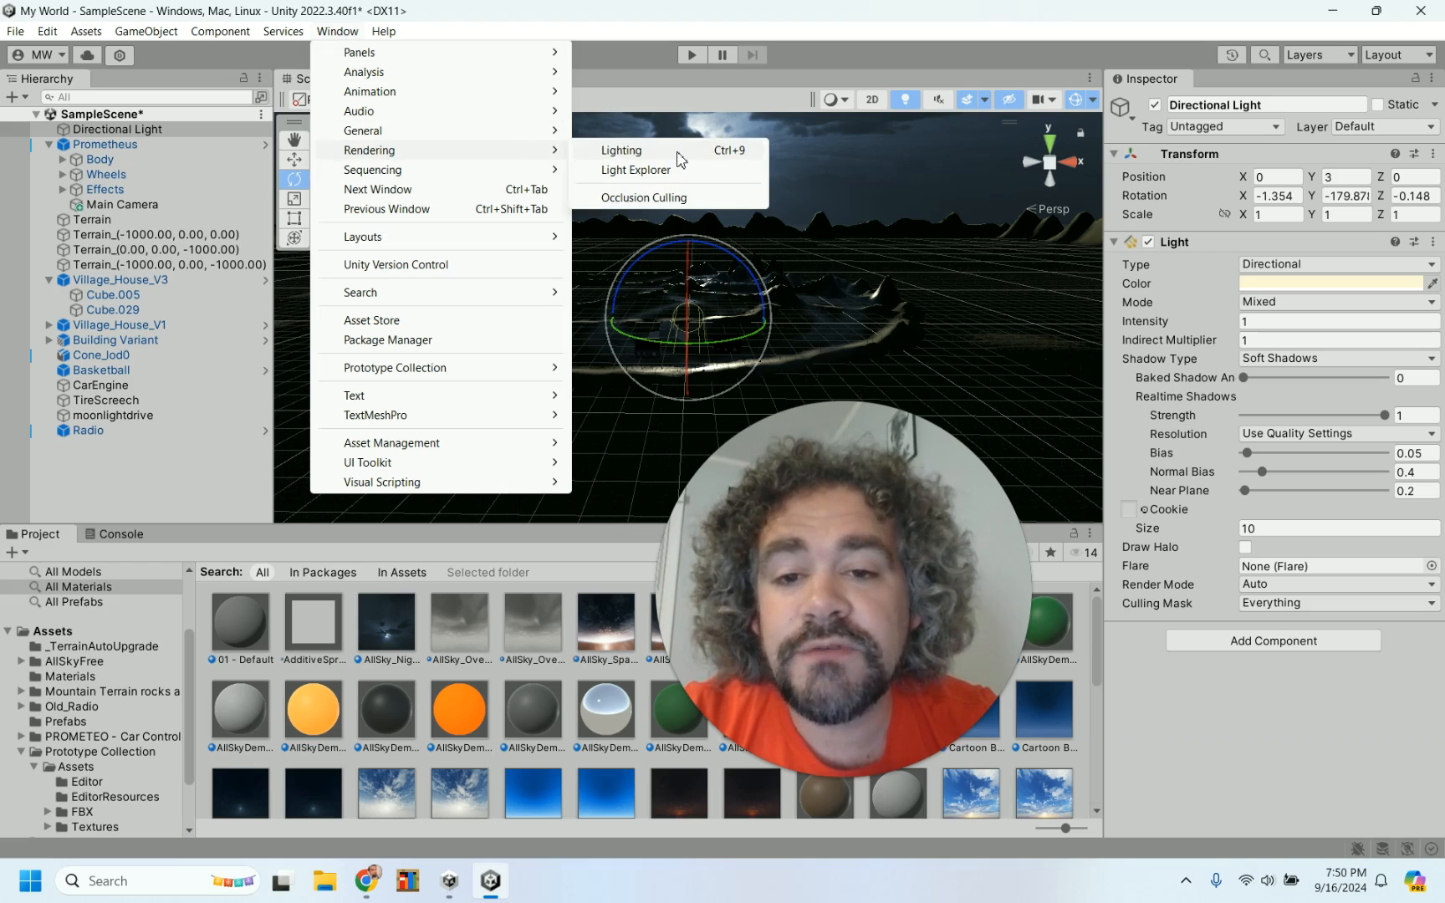
pyautogui.click(679, 155)
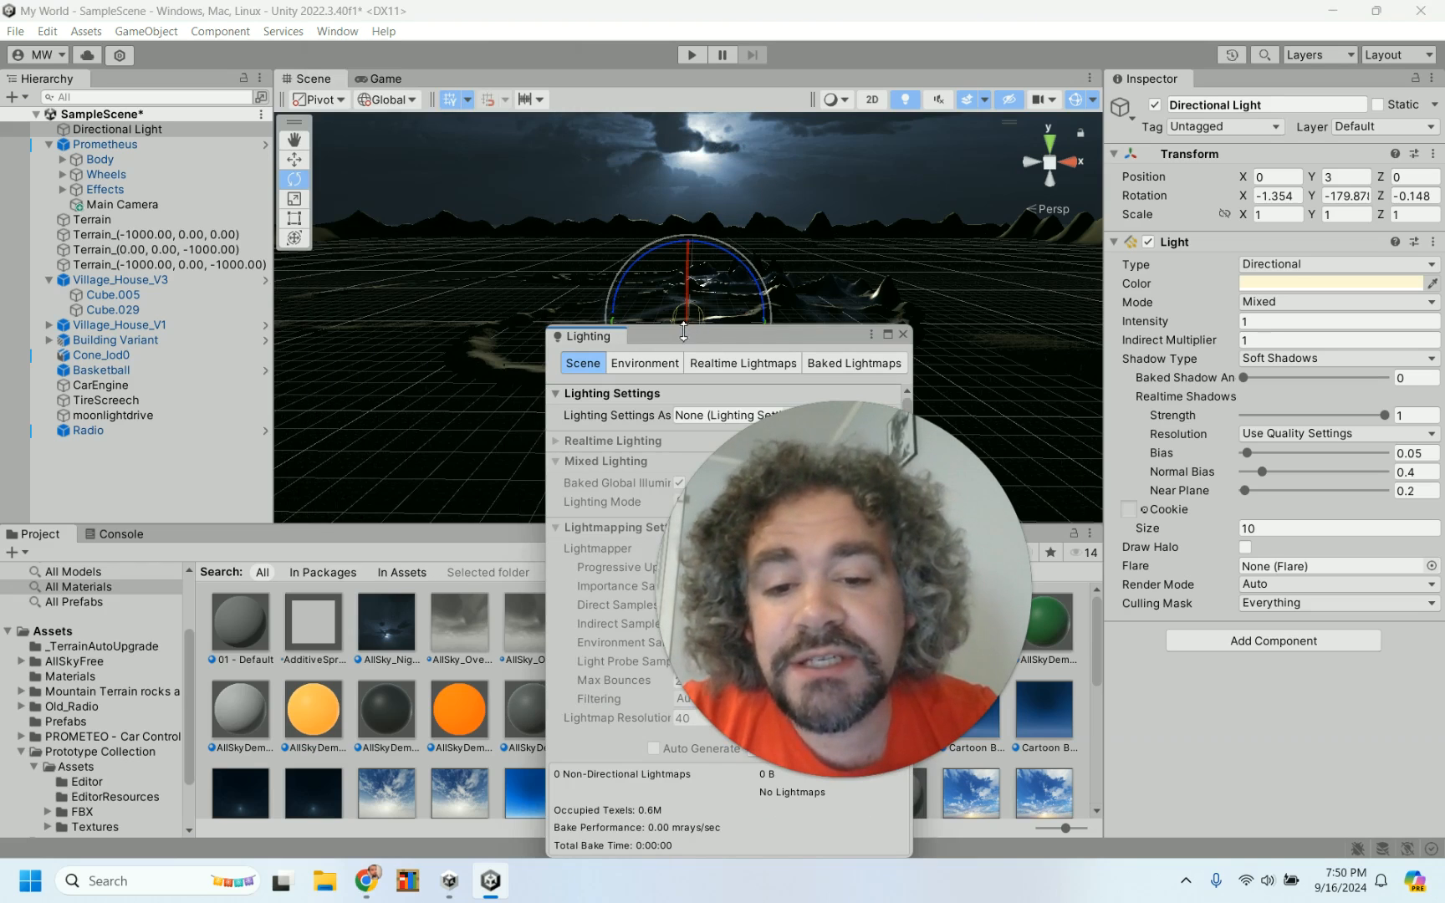
pyautogui.moveTo(679, 345); pyautogui.dragTo(303, 184)
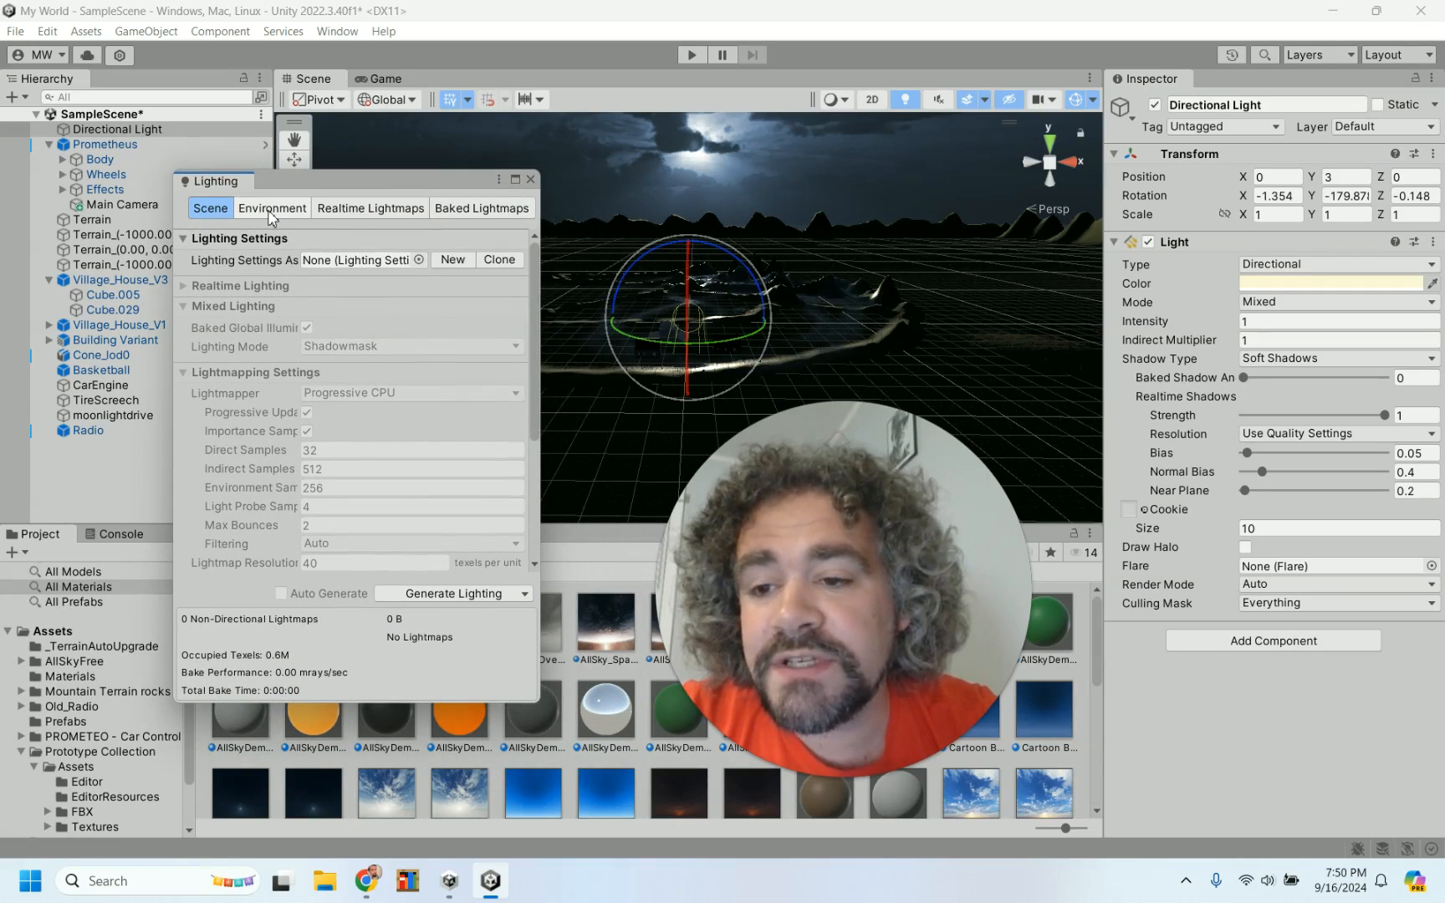
pyautogui.click(272, 209)
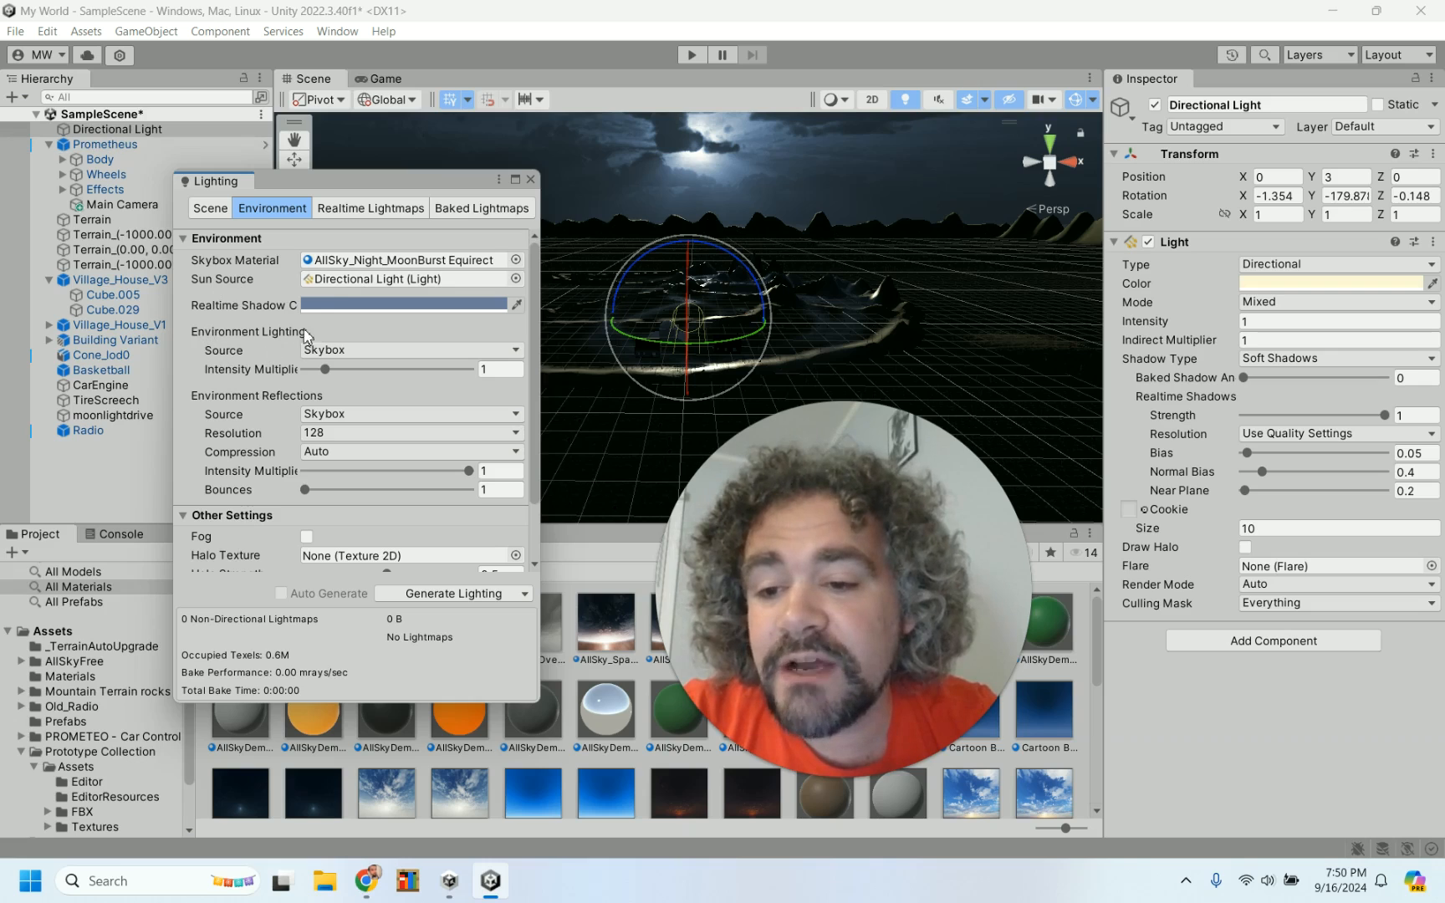
# - Review the source options for Environment Lighting, keeping Skybox as the source
pyautogui.moveTo(223, 361)
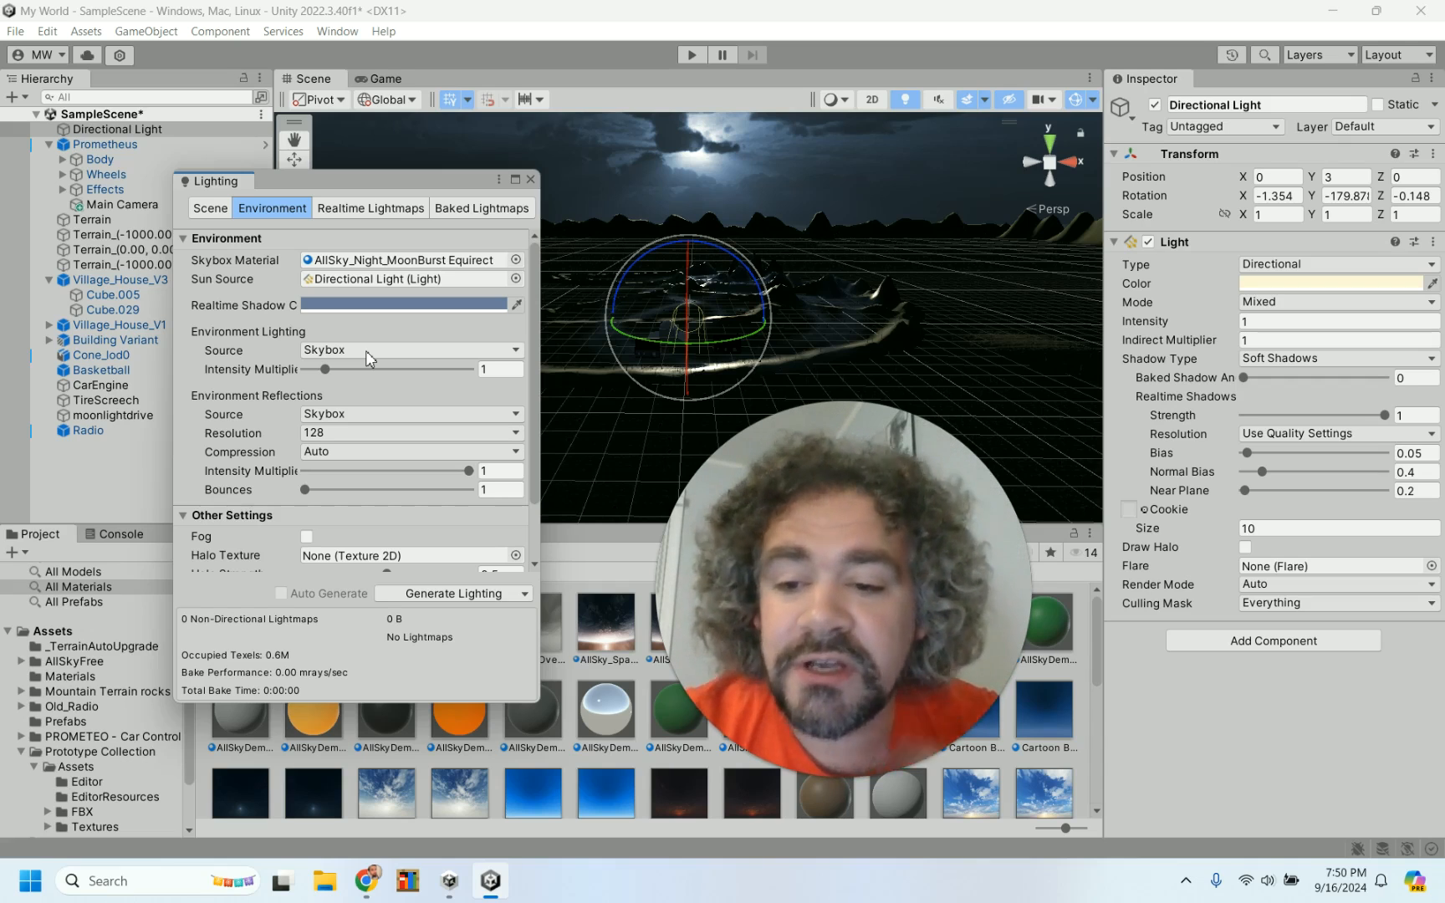
pyautogui.click(451, 355)
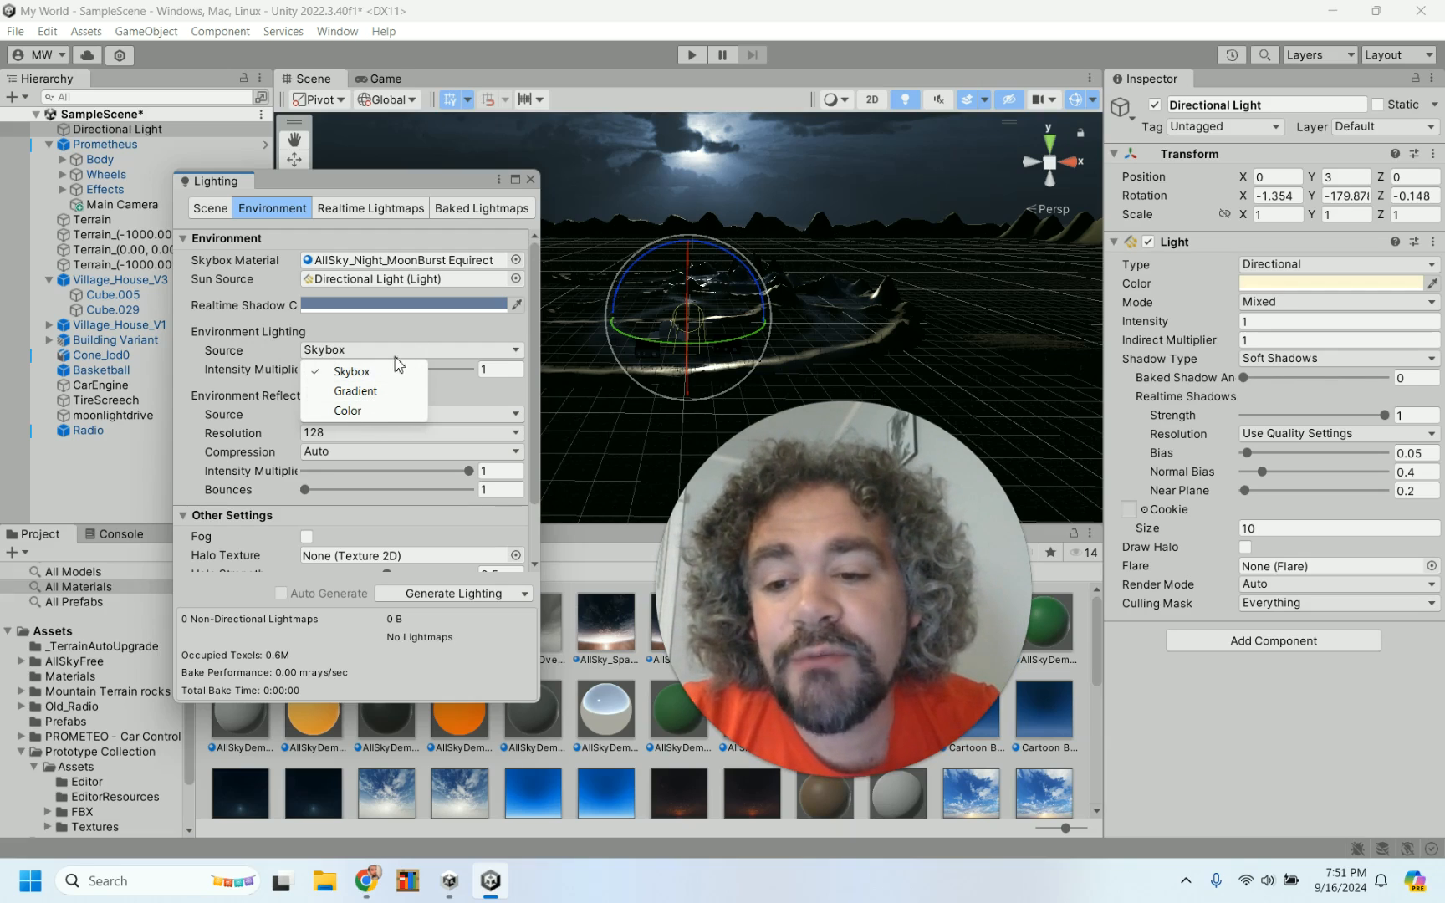
pyautogui.click(375, 335)
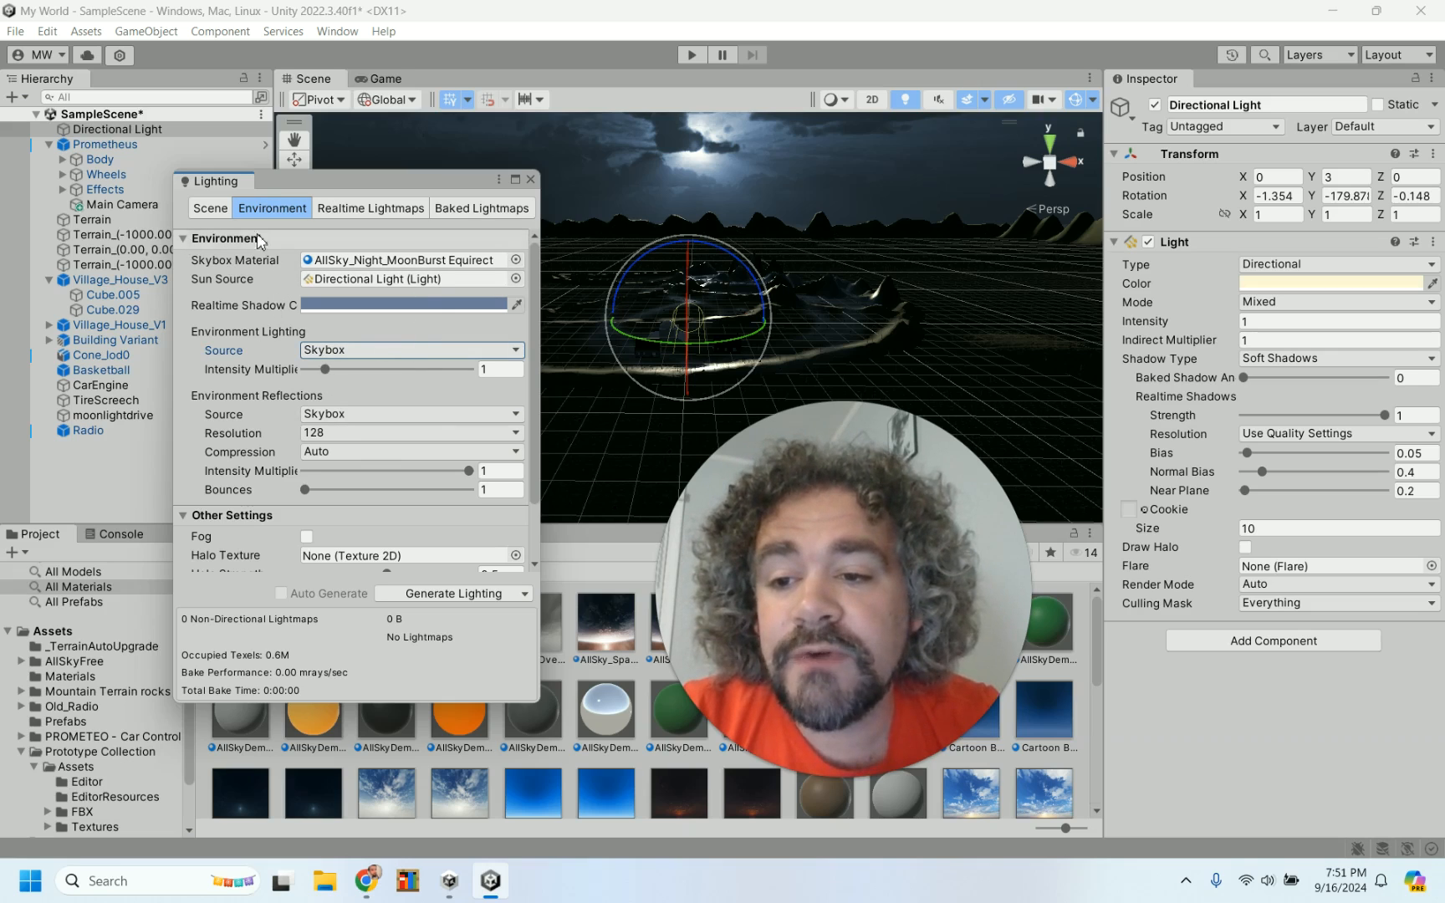
pyautogui.click(338, 32)
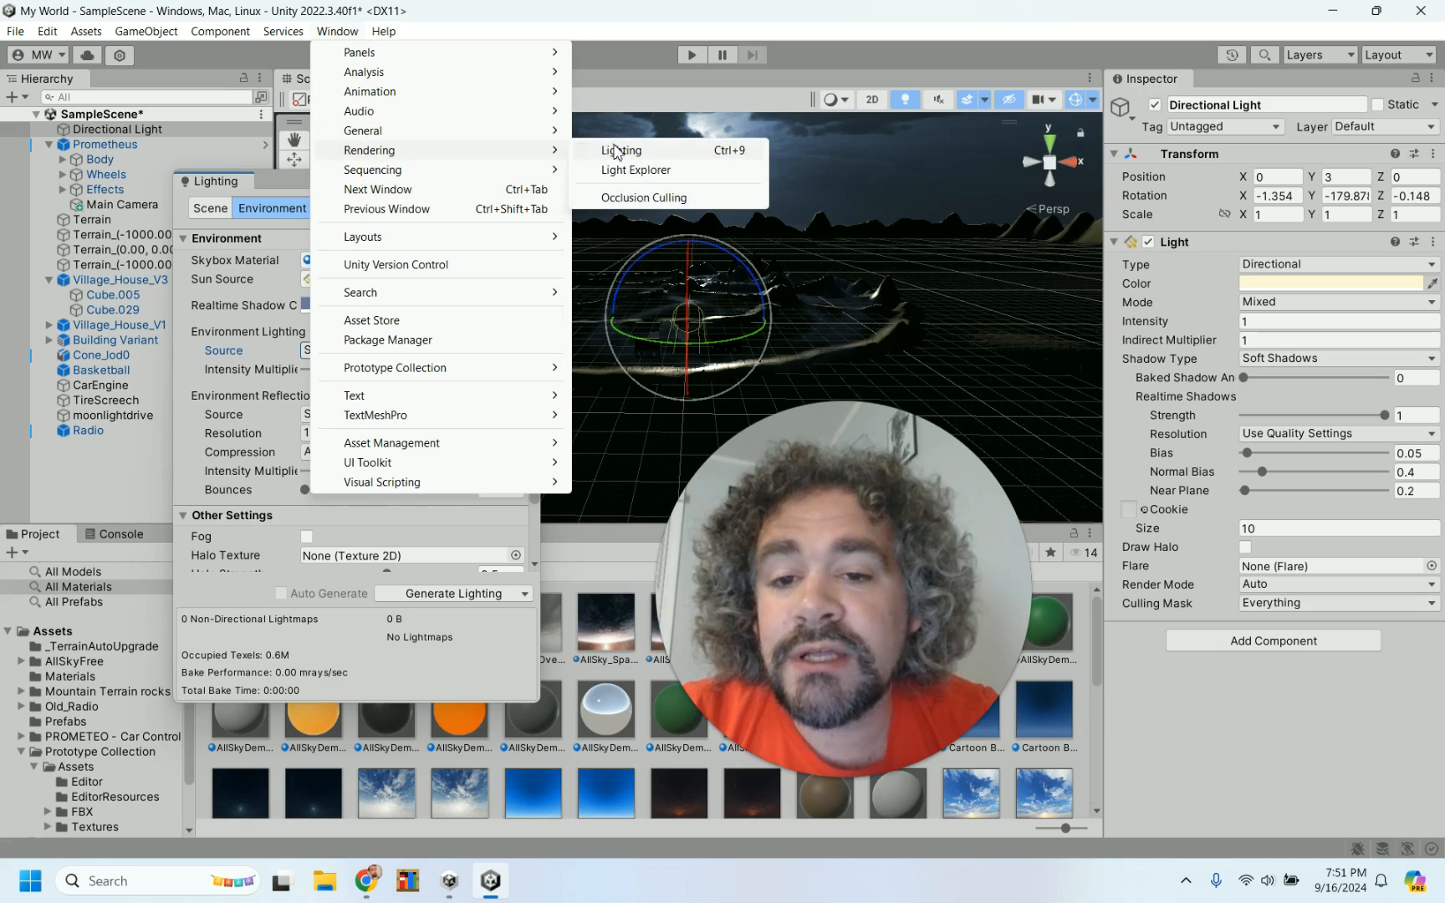
pyautogui.click(280, 178)
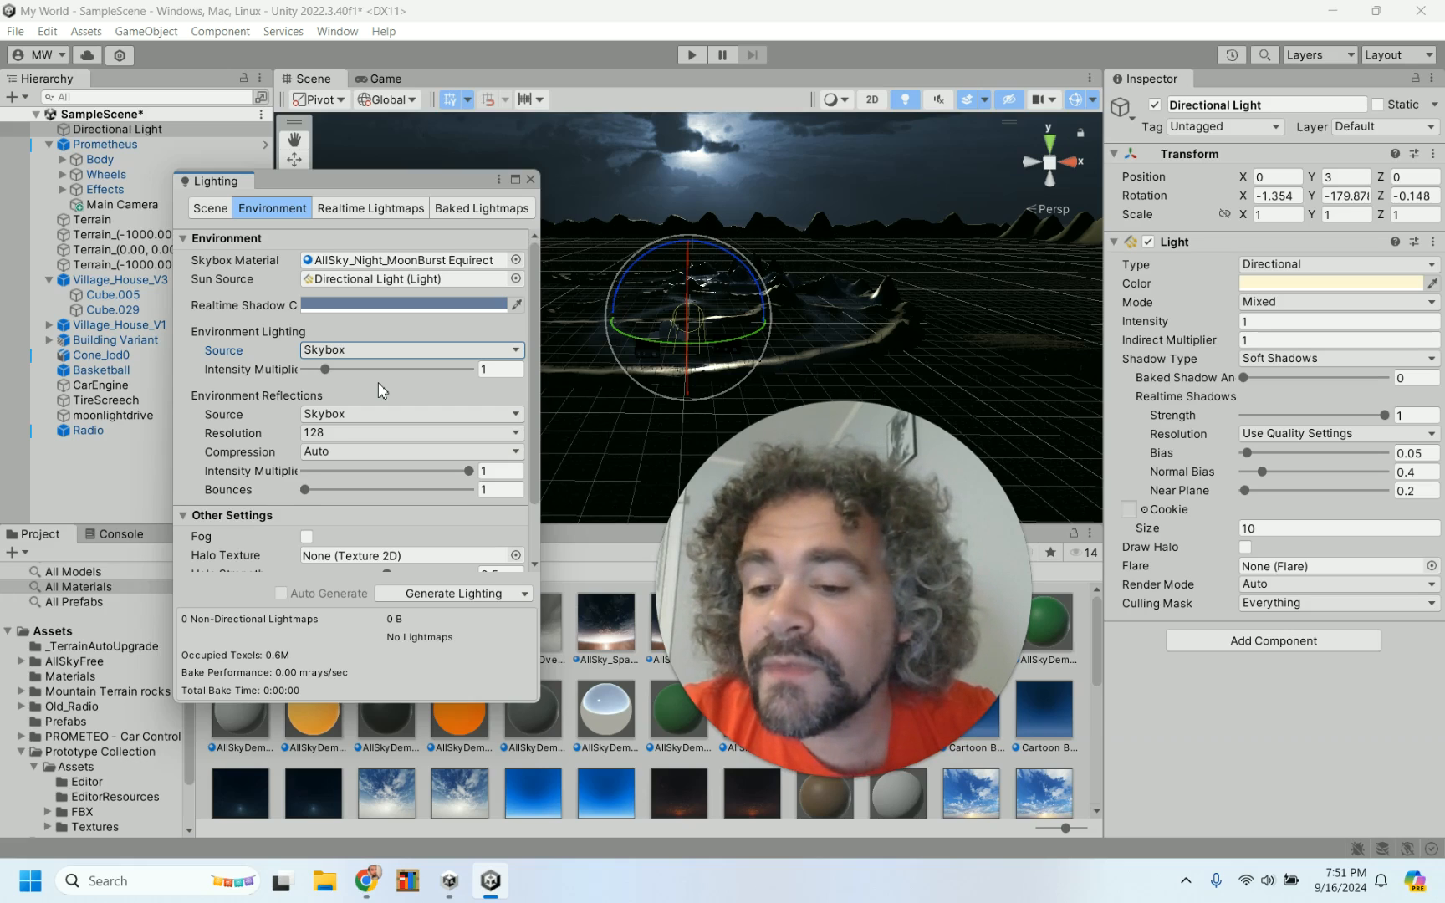
# - Enable fog in the scene's environment settings and move the Lighting window clear of the scene view
pyautogui.scroll(-3, 381, 391)
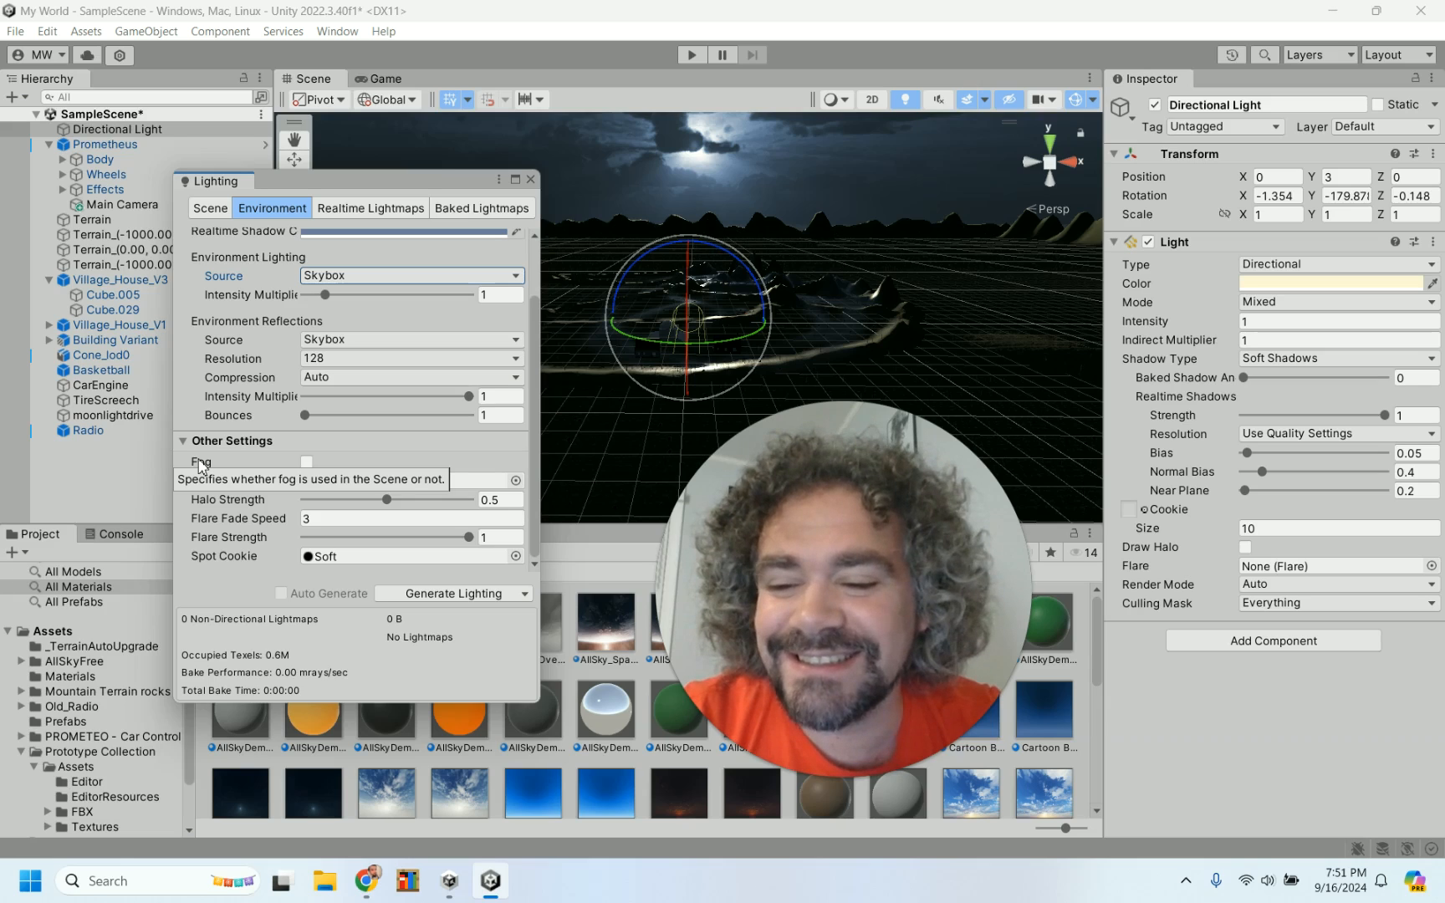
pyautogui.click(307, 462)
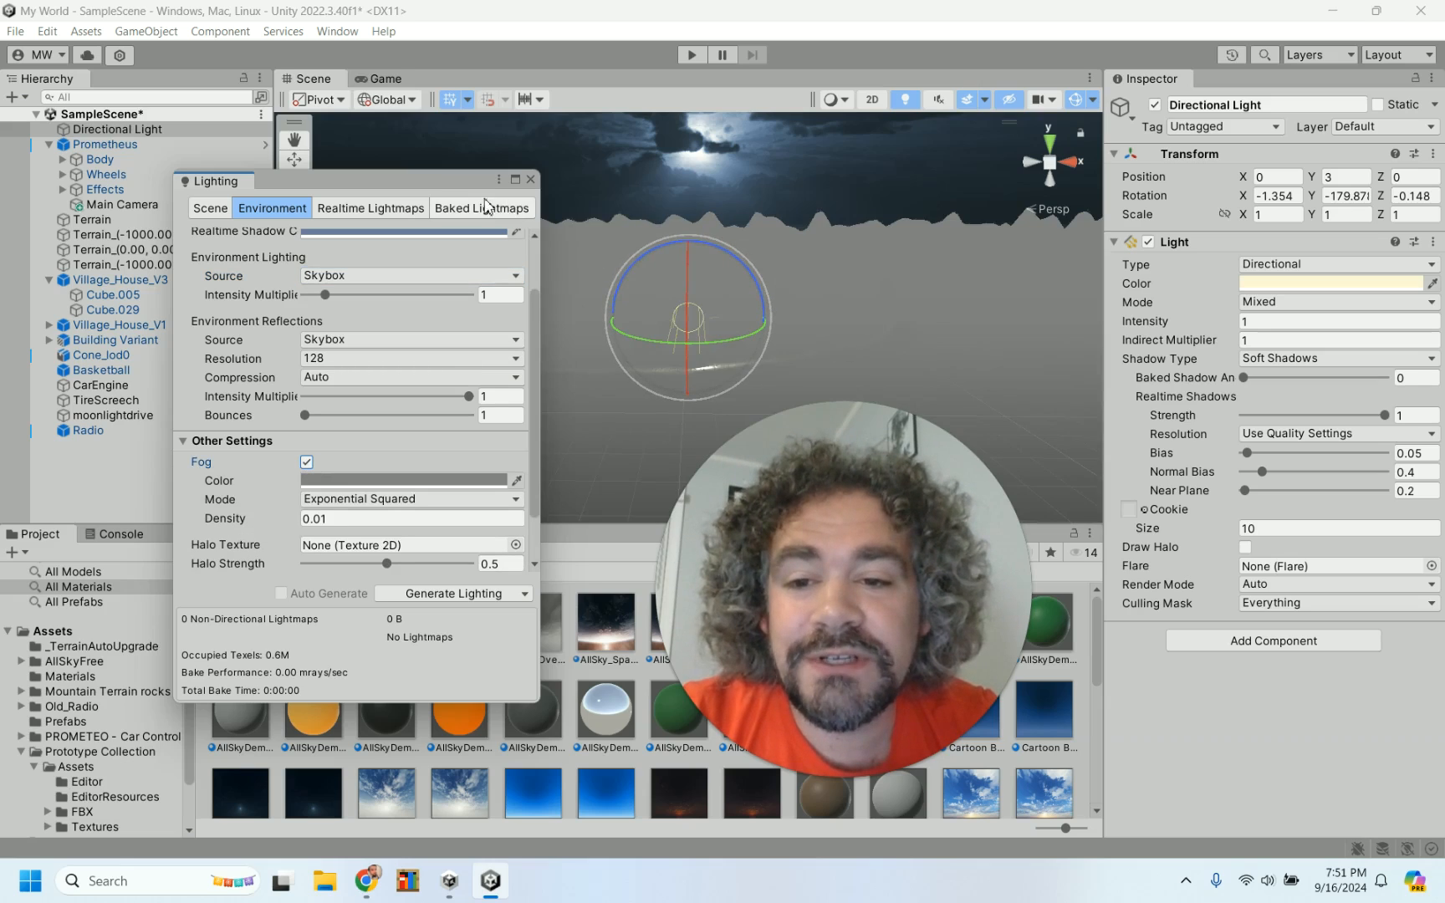
pyautogui.moveTo(461, 190); pyautogui.dragTo(204, 208)
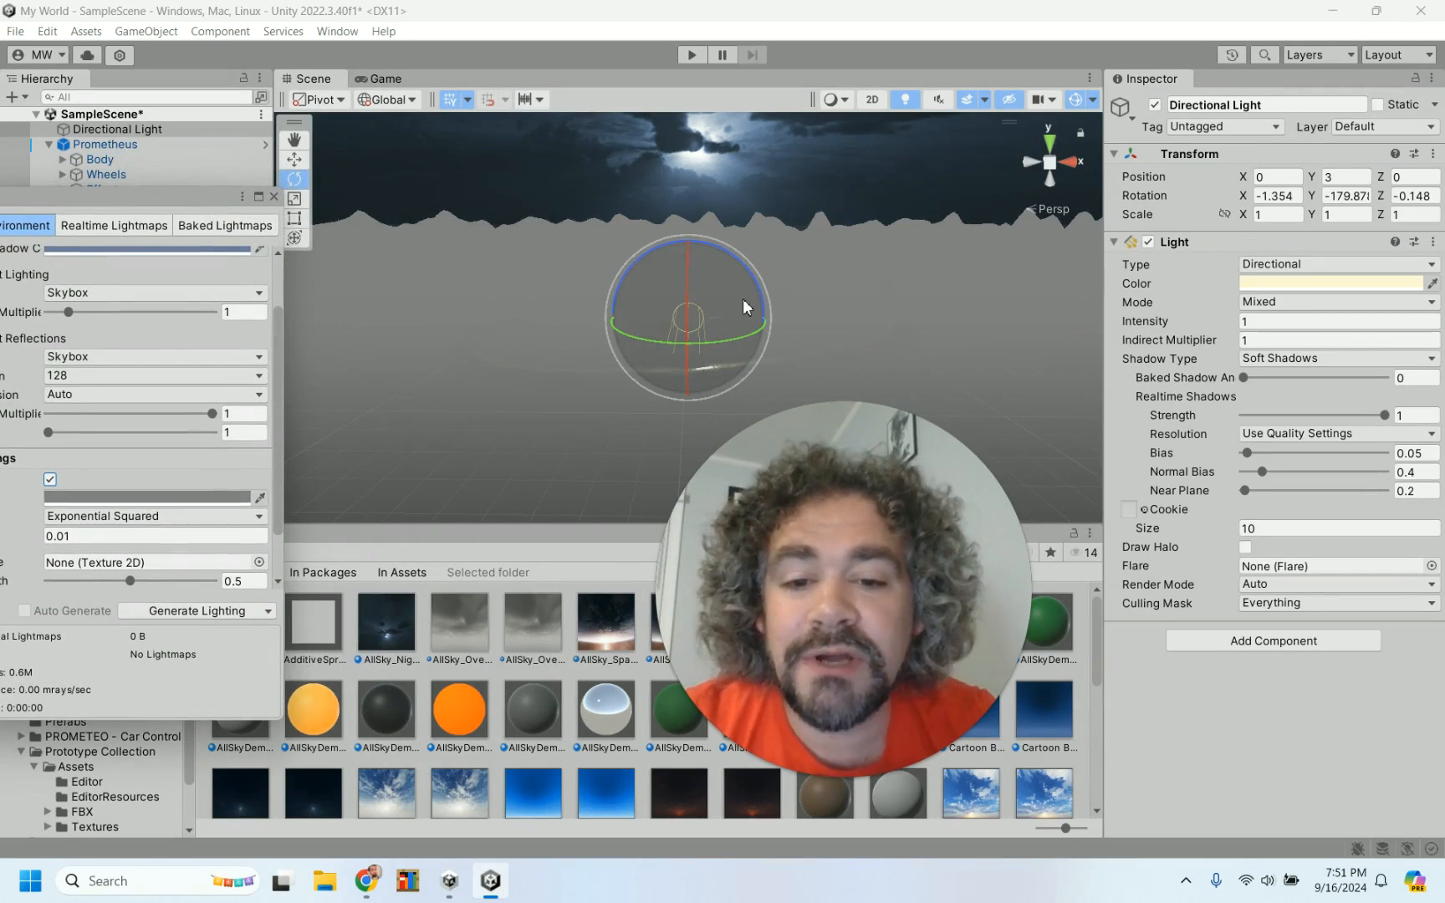
# - Frame the Prometheus car in the scene and examine the fog around it from near and far
pyautogui.click(220, 145)
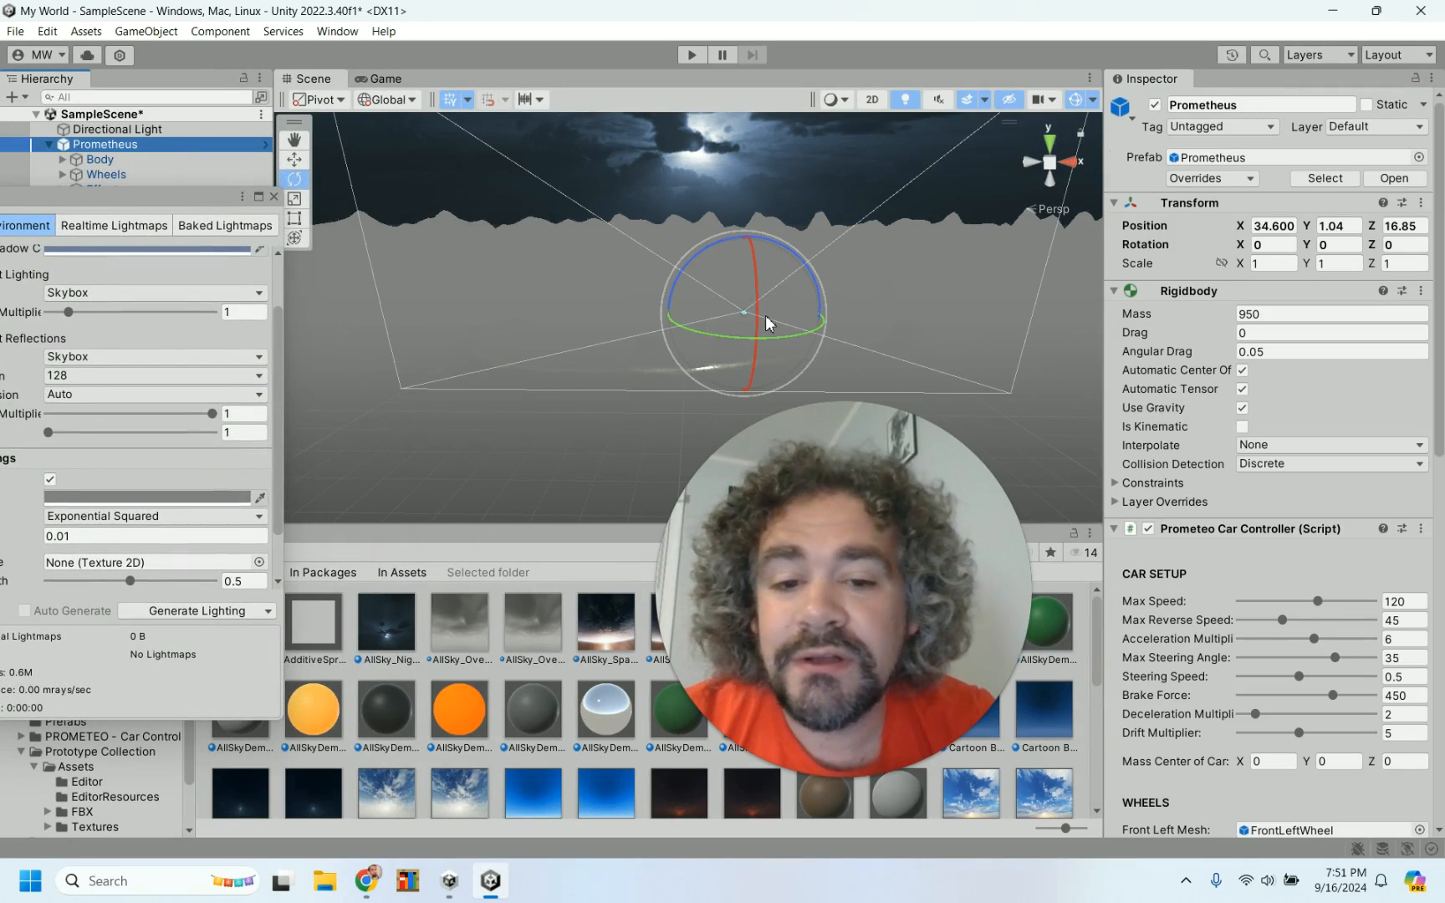
pyautogui.press('f')
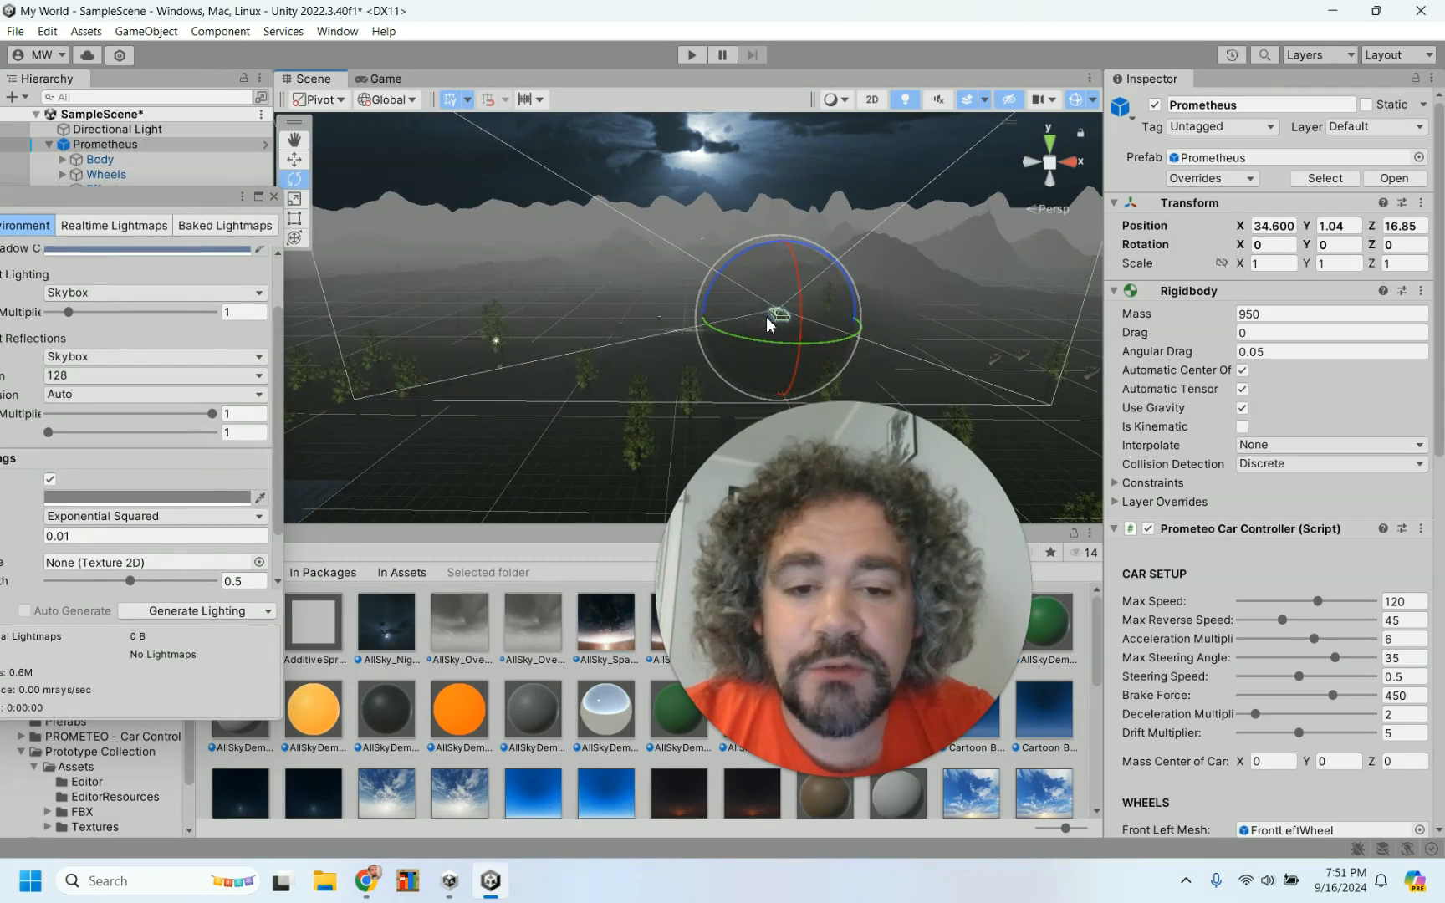
pyautogui.scroll(15, 878, 335)
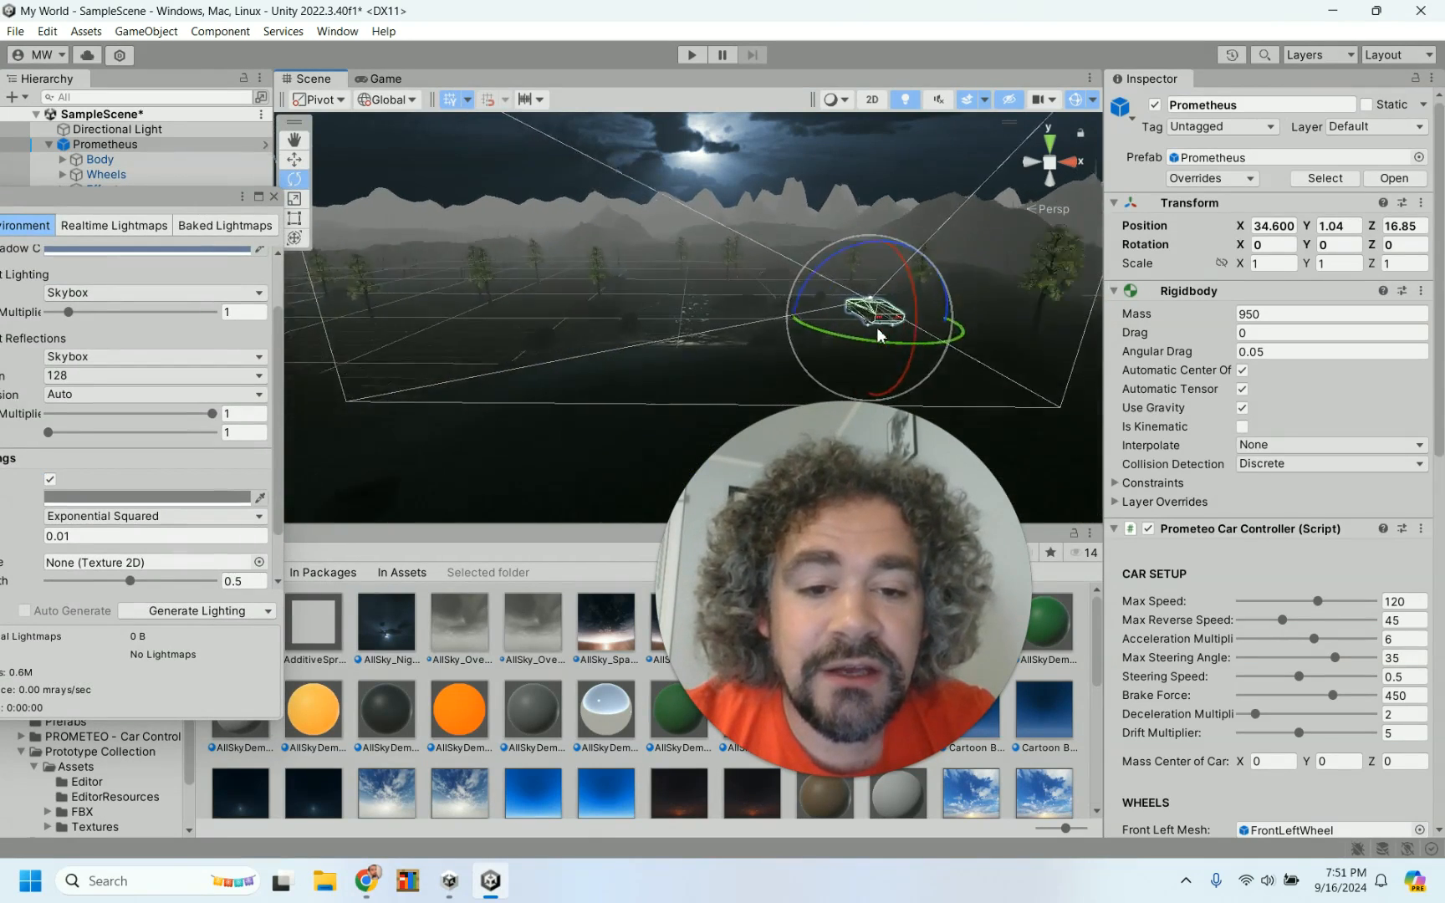
pyautogui.scroll(2, 878, 336)
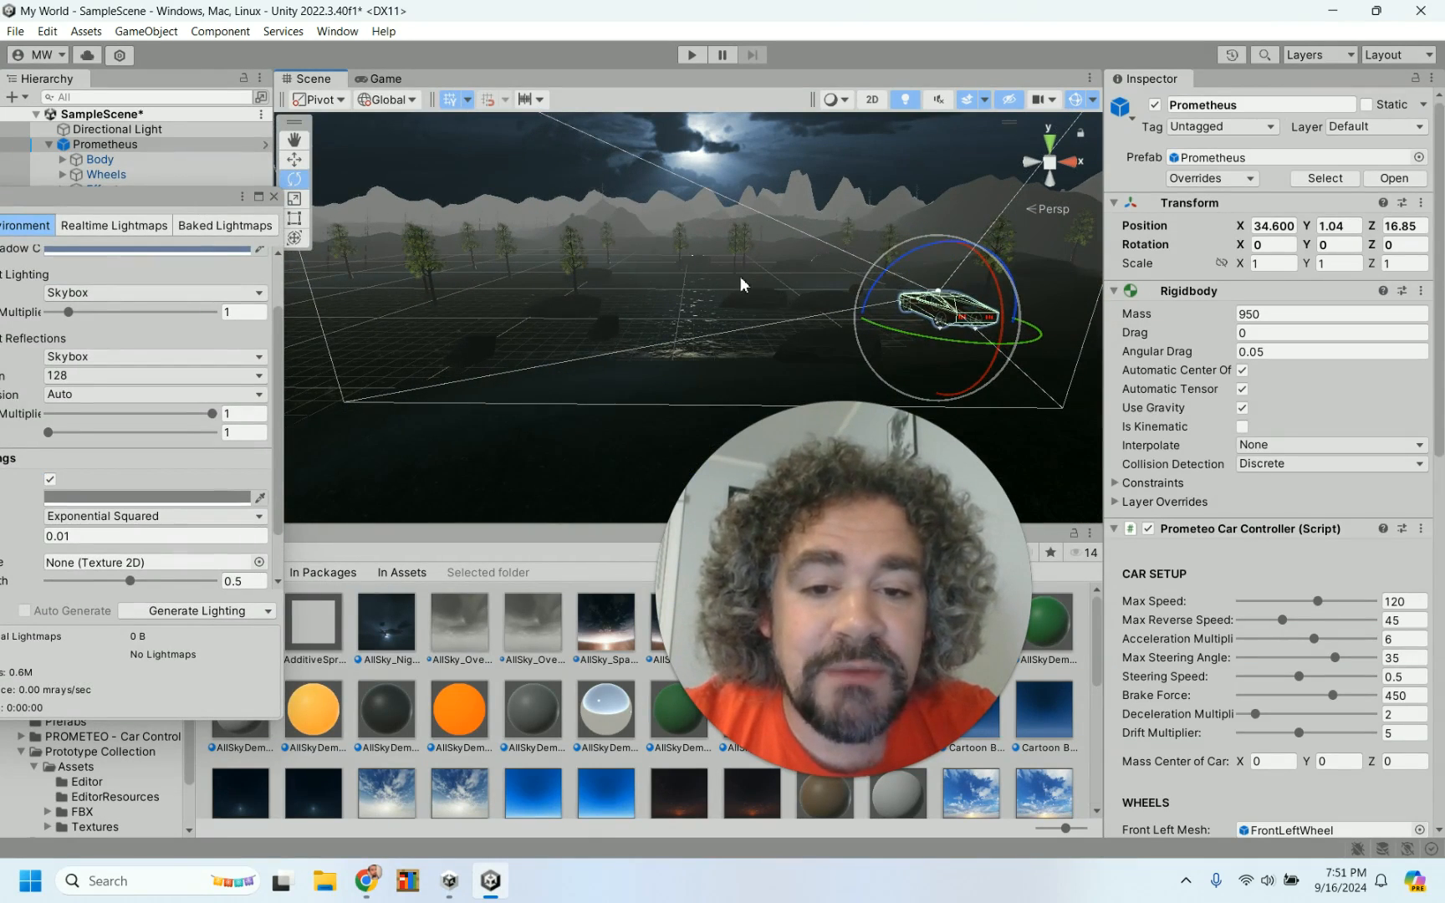
pyautogui.scroll(-8, 624, 285)
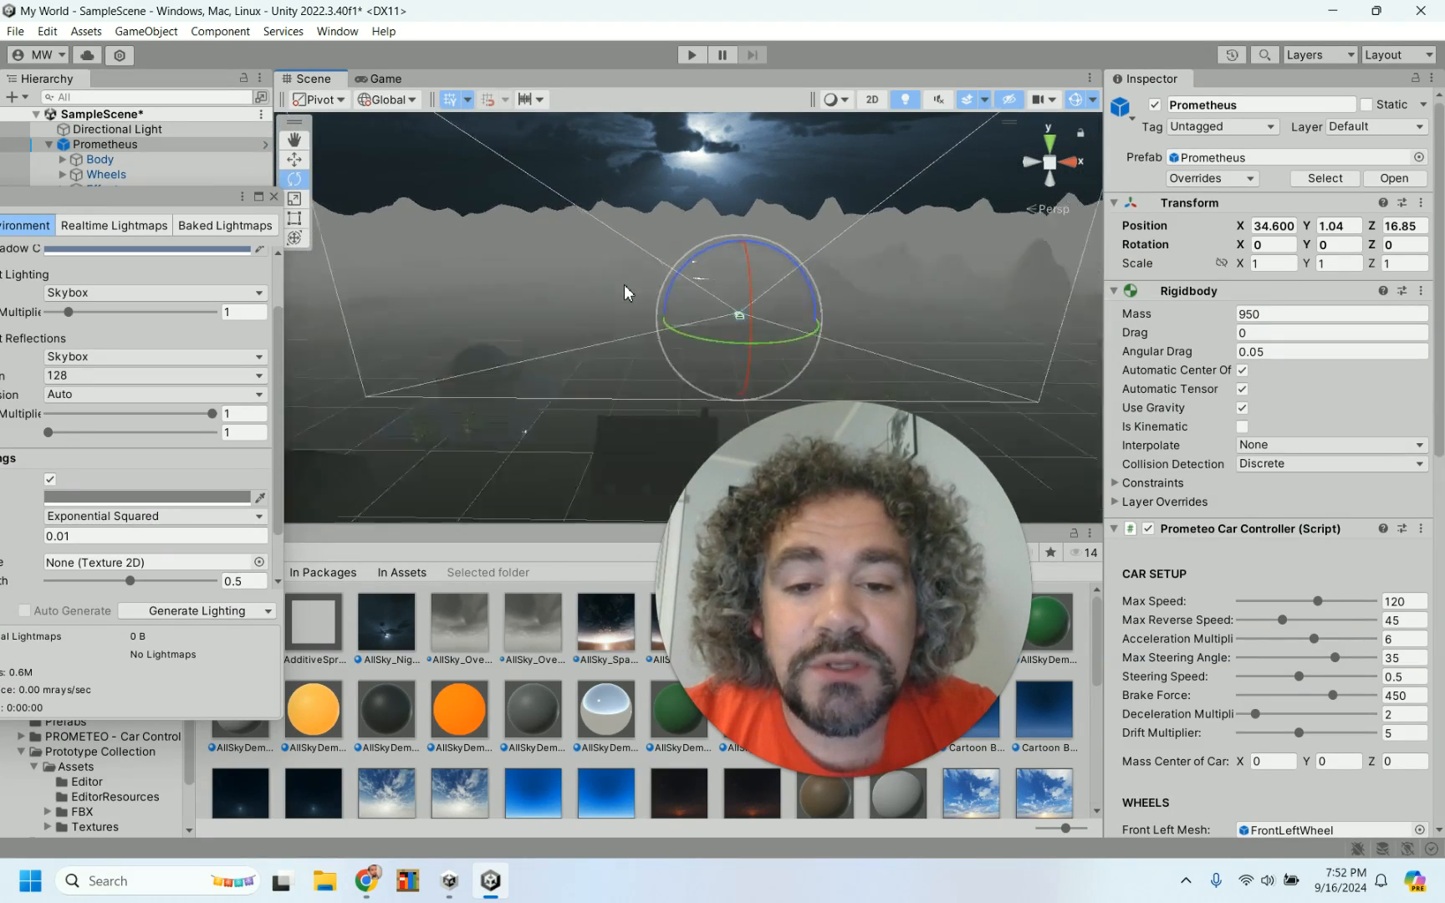
# - Play-test the foggy night scene by driving the car in a loop around the terrain, and stop the test
pyautogui.click(692, 52)
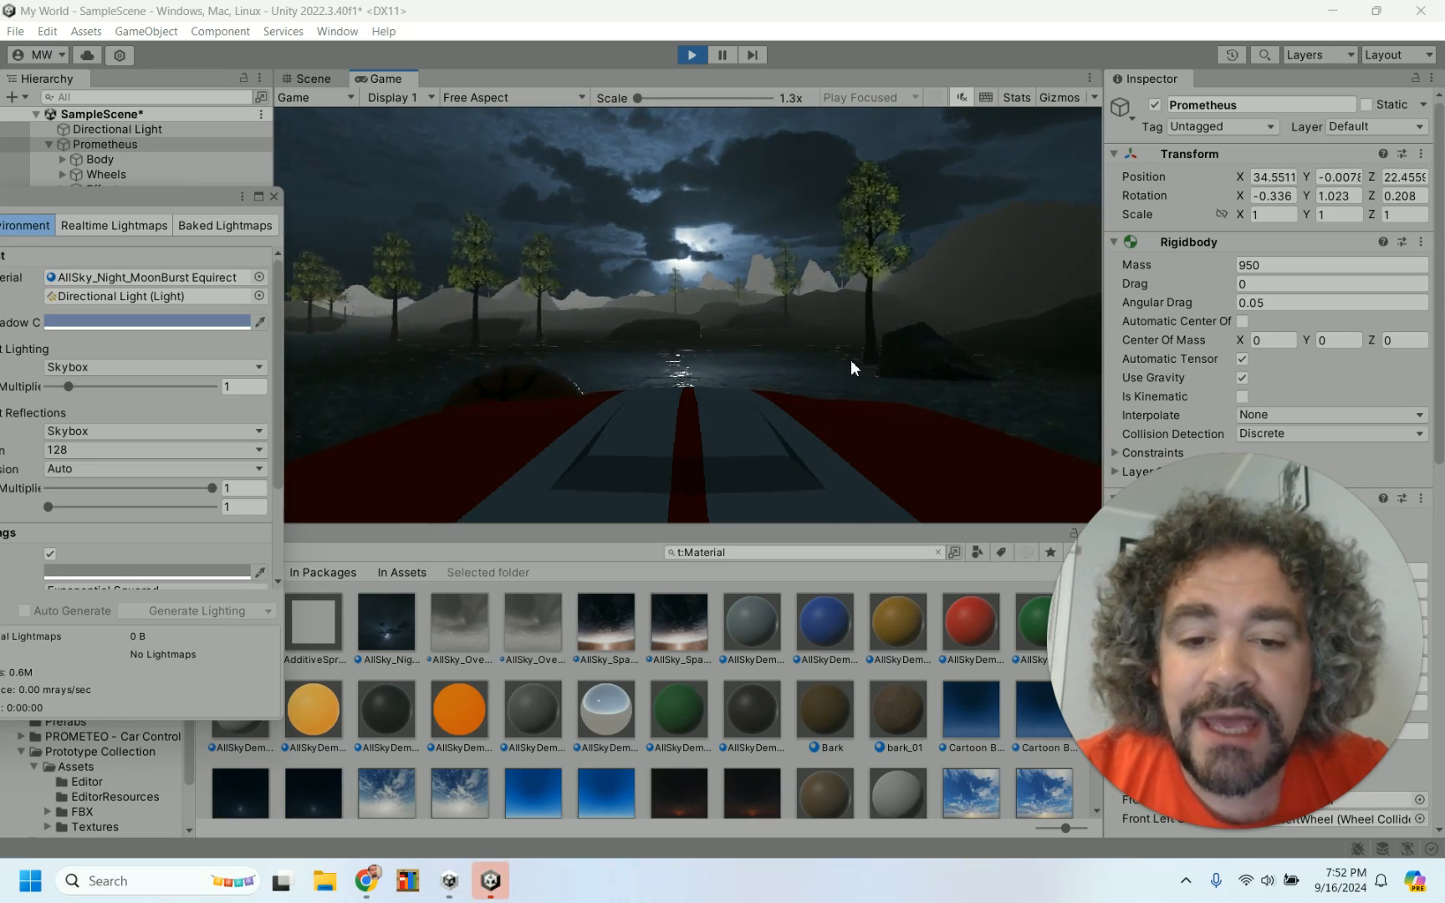
pyautogui.click(851, 361)
pyautogui.press('a')
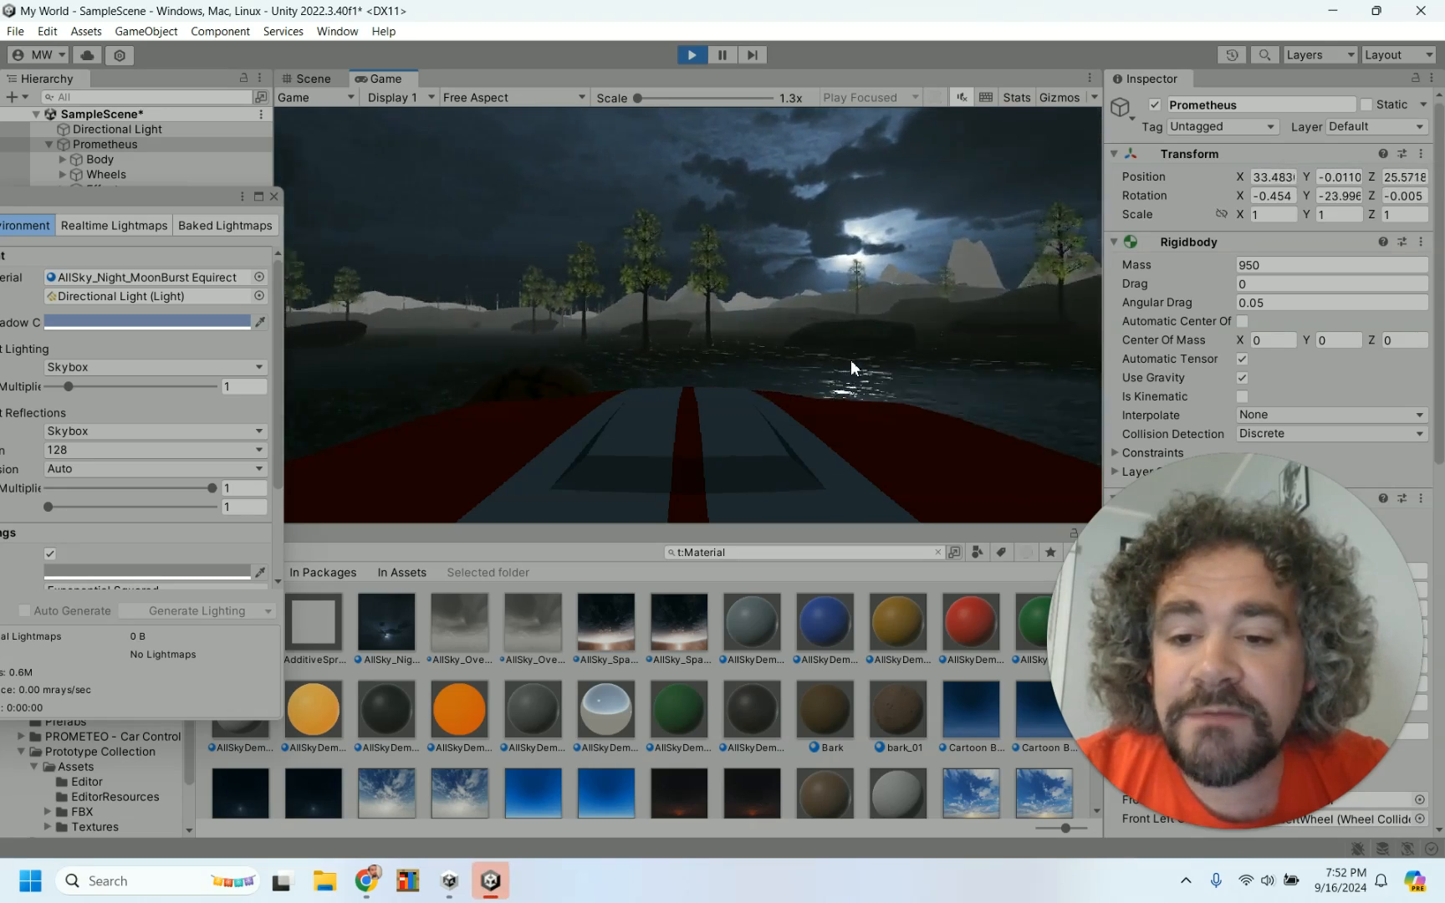
pyautogui.press('a')
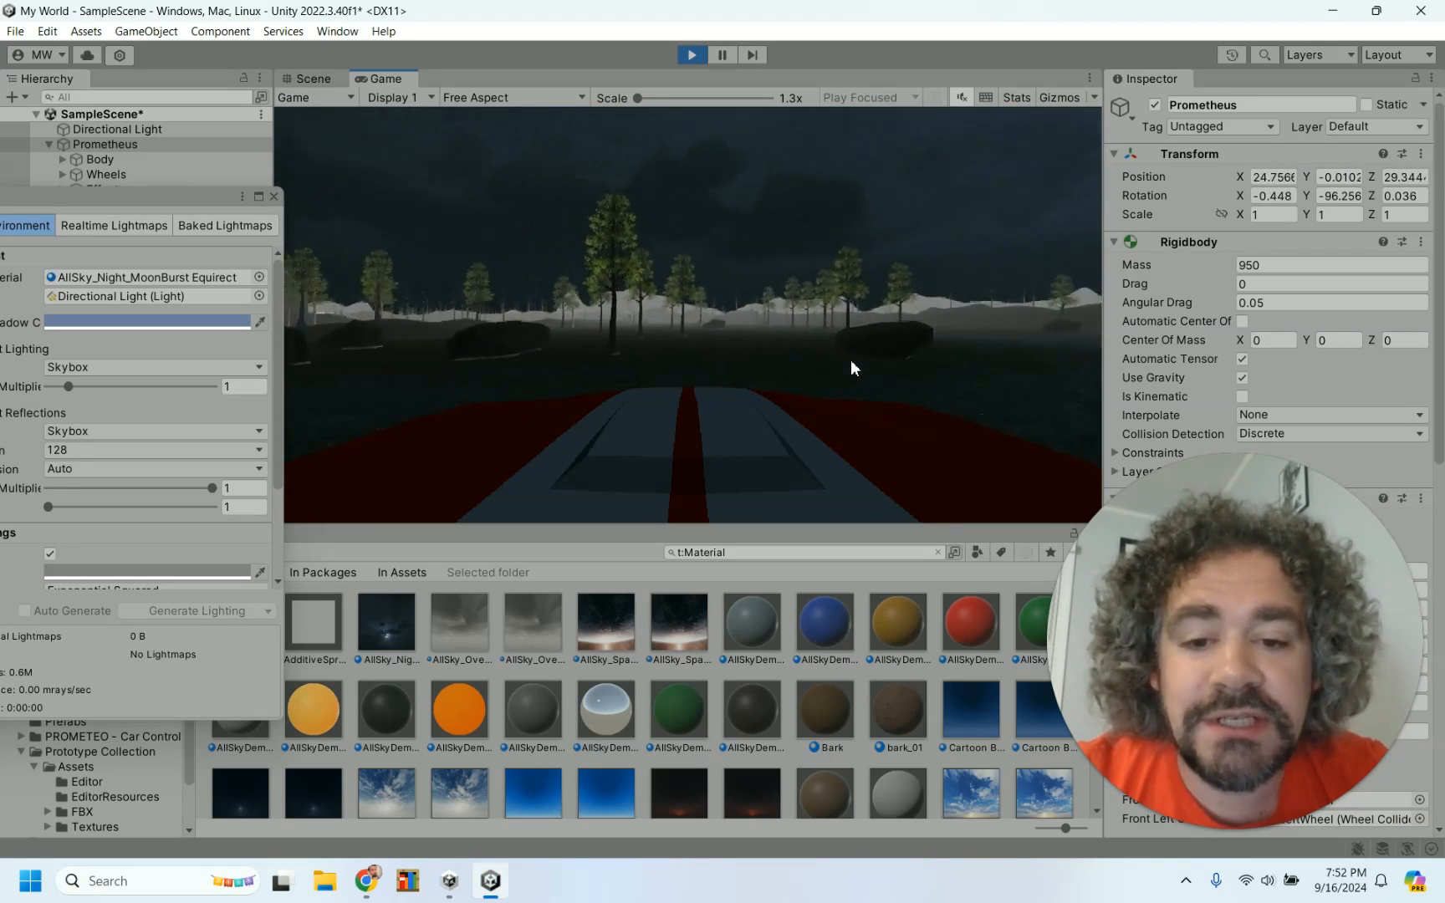
pyautogui.press('d')
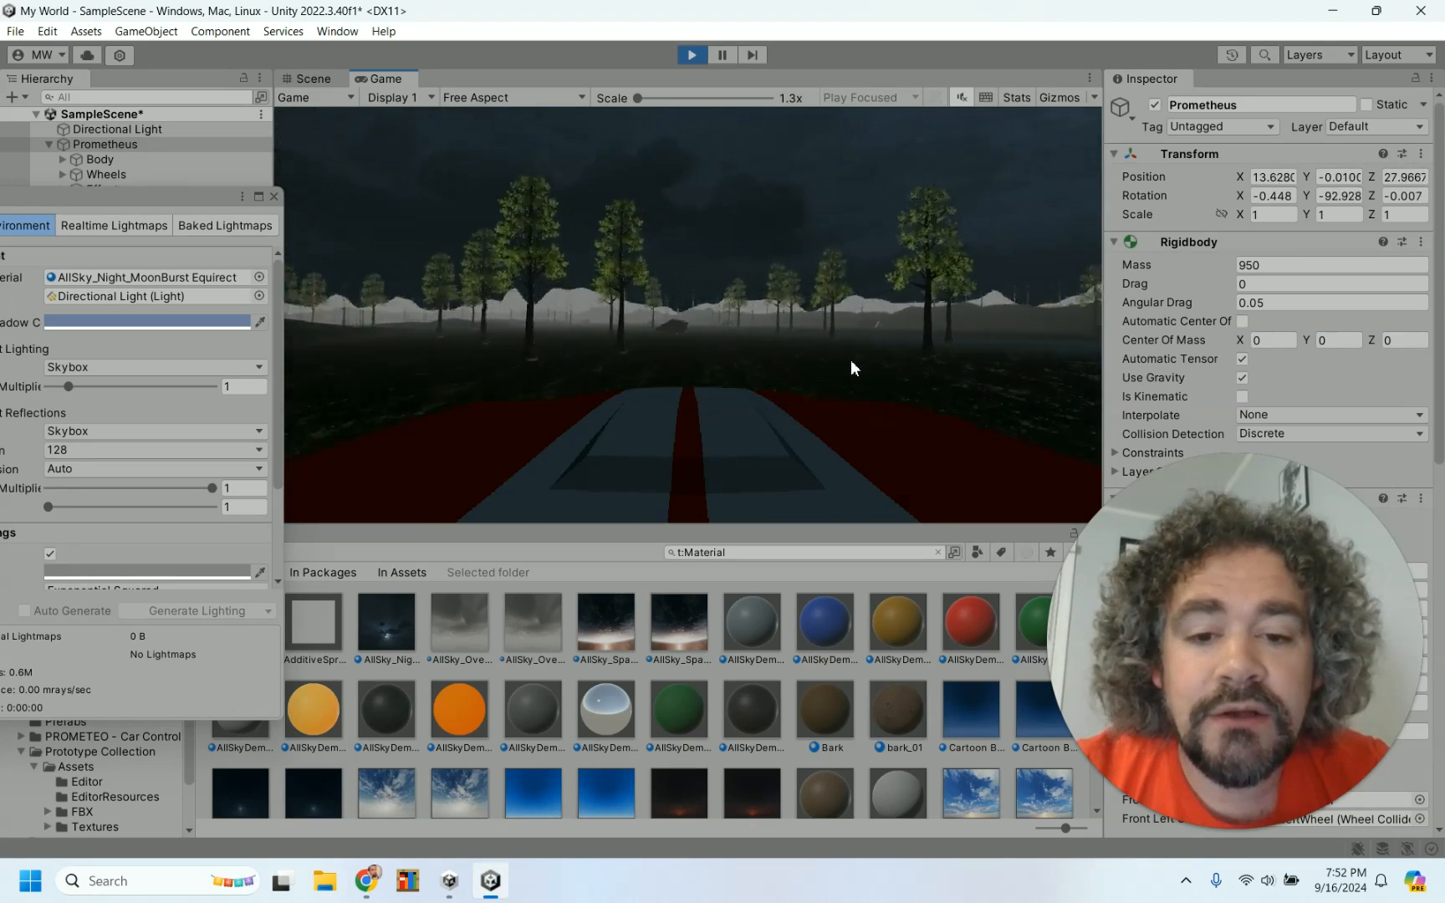
pyautogui.press('a')
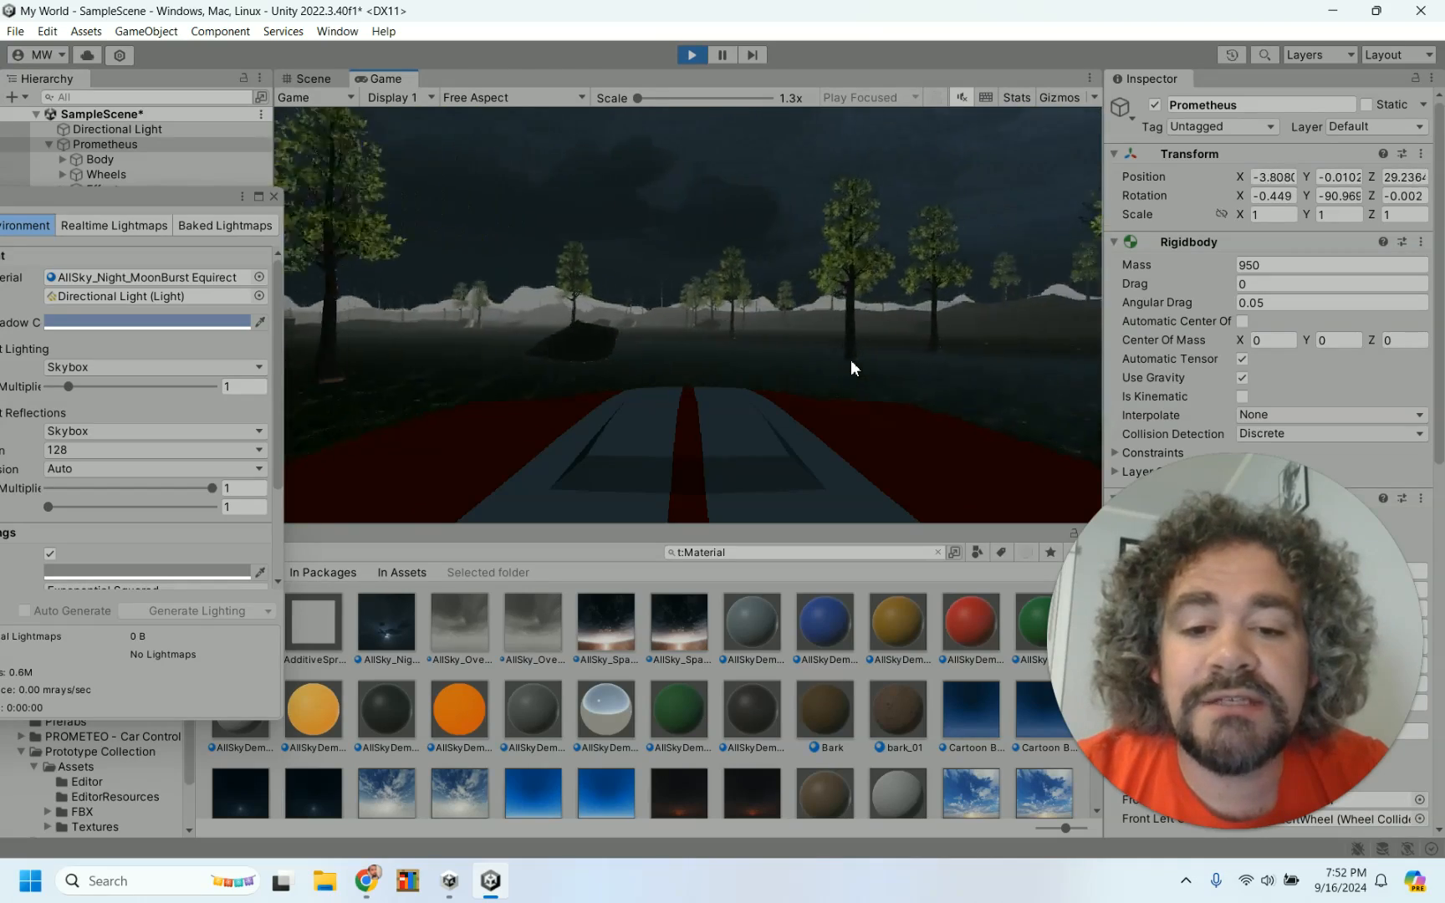
pyautogui.press('d')
pyautogui.press('a')
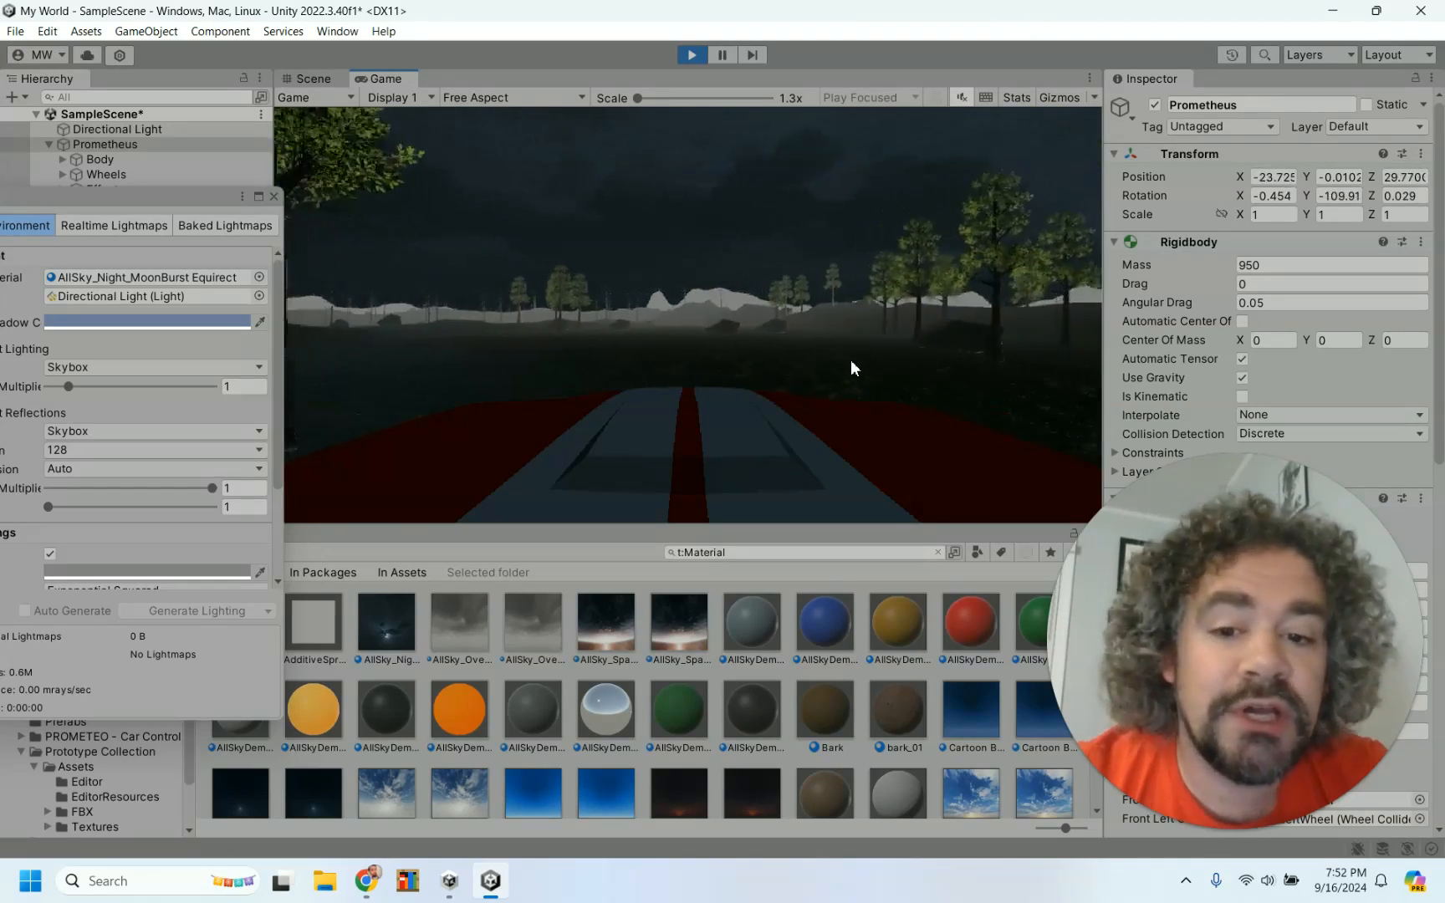
pyautogui.press('a')
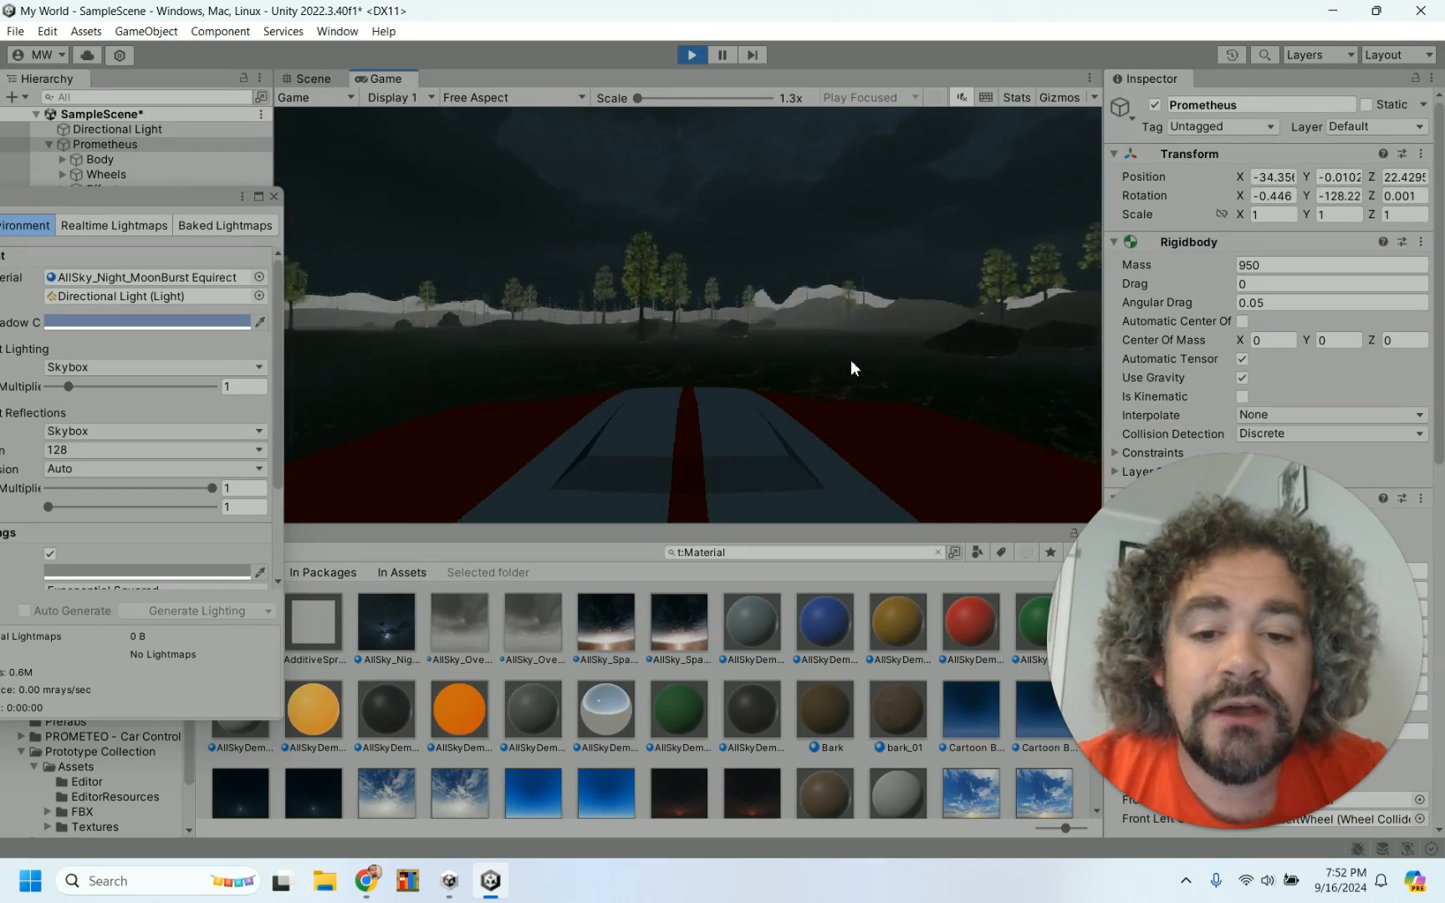
pyautogui.press('a')
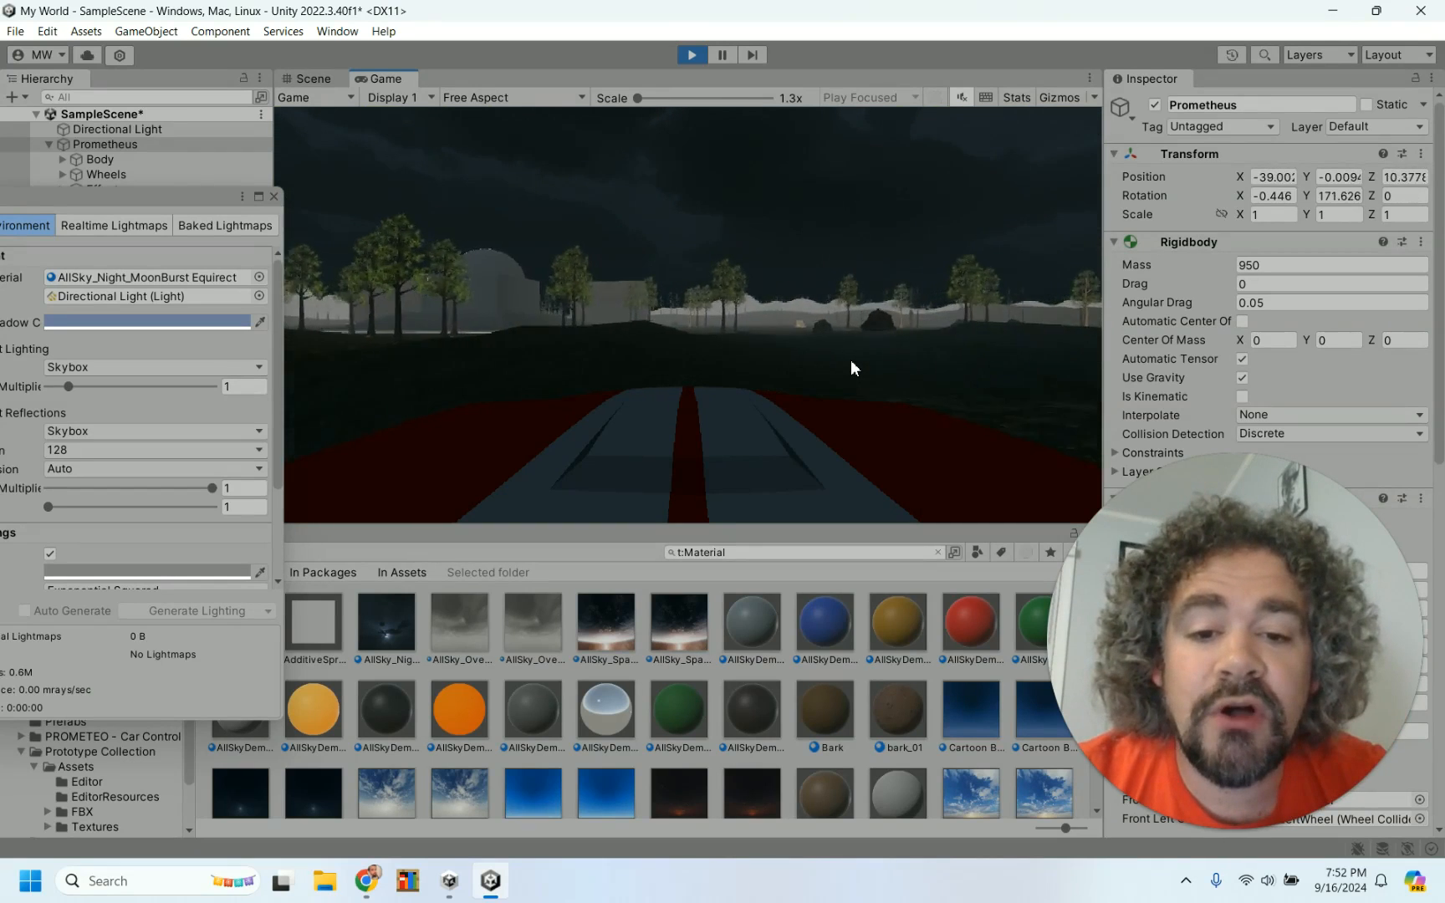
pyautogui.press('a')
pyautogui.press('a')
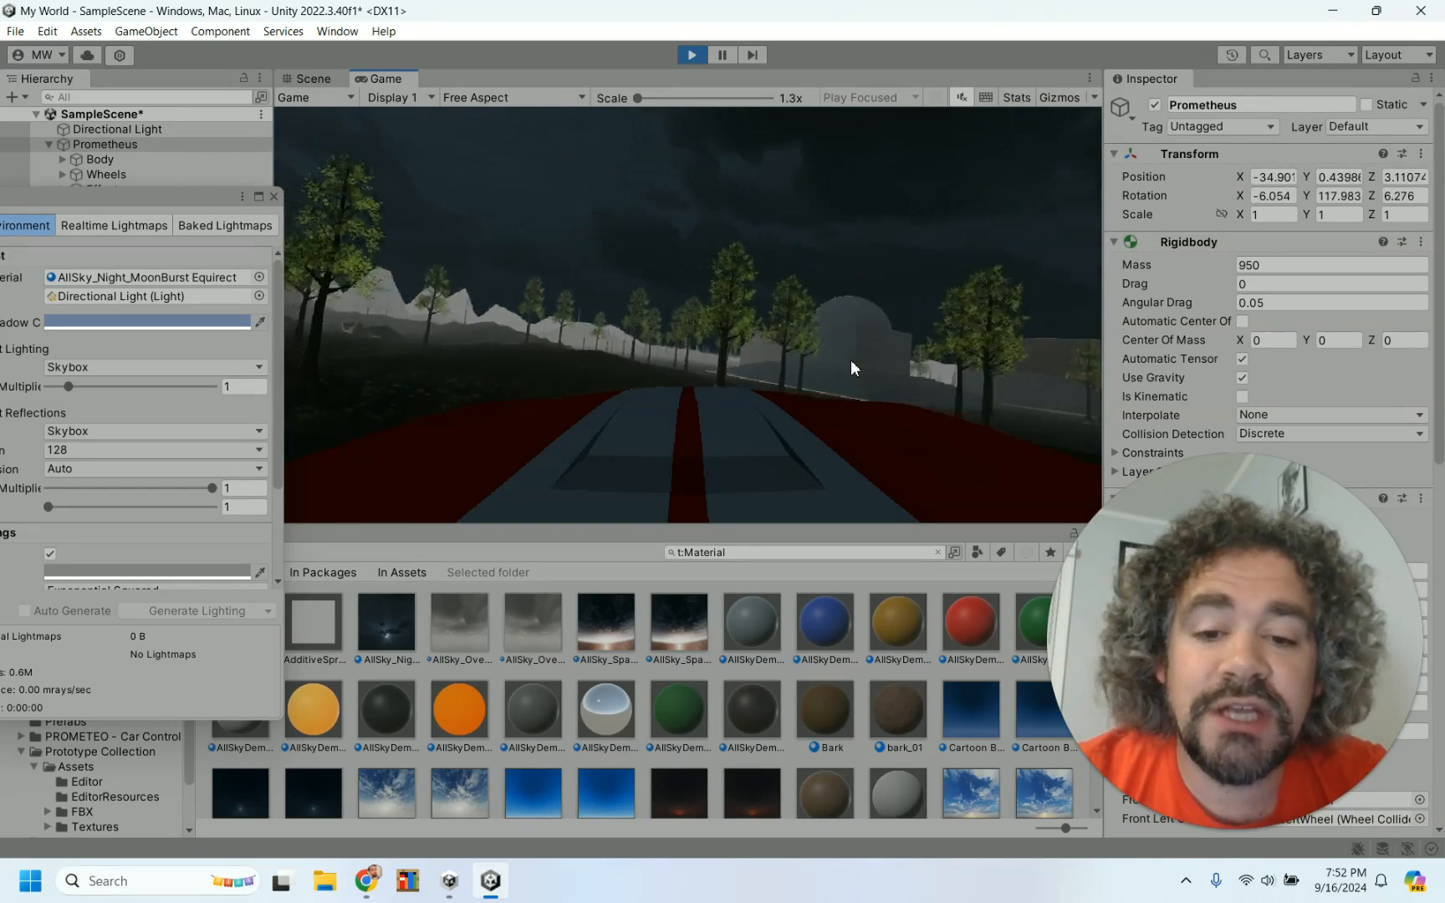
pyautogui.press('a')
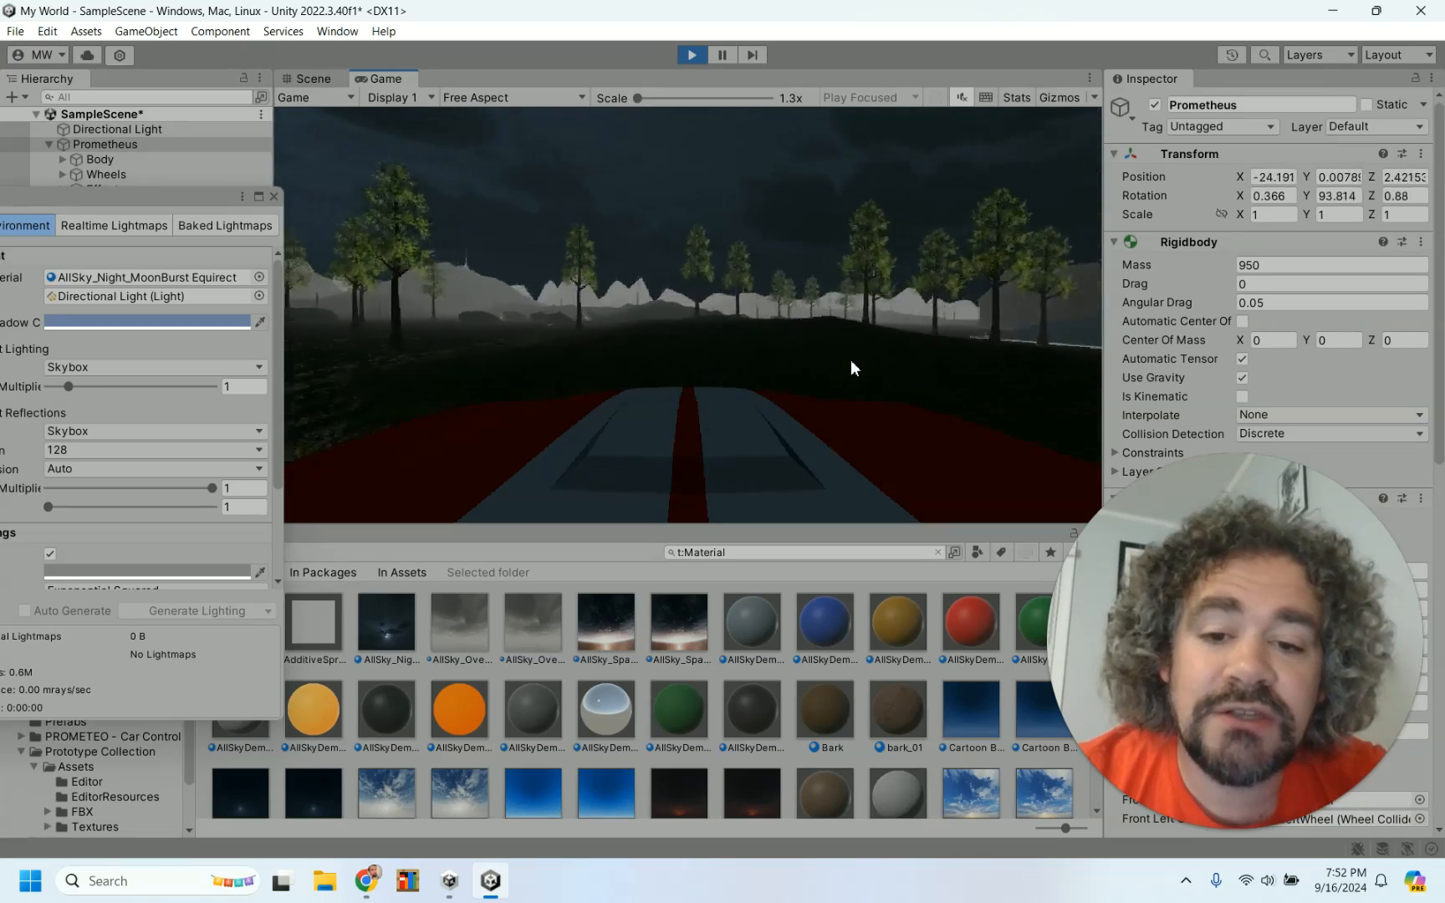
pyautogui.press('d')
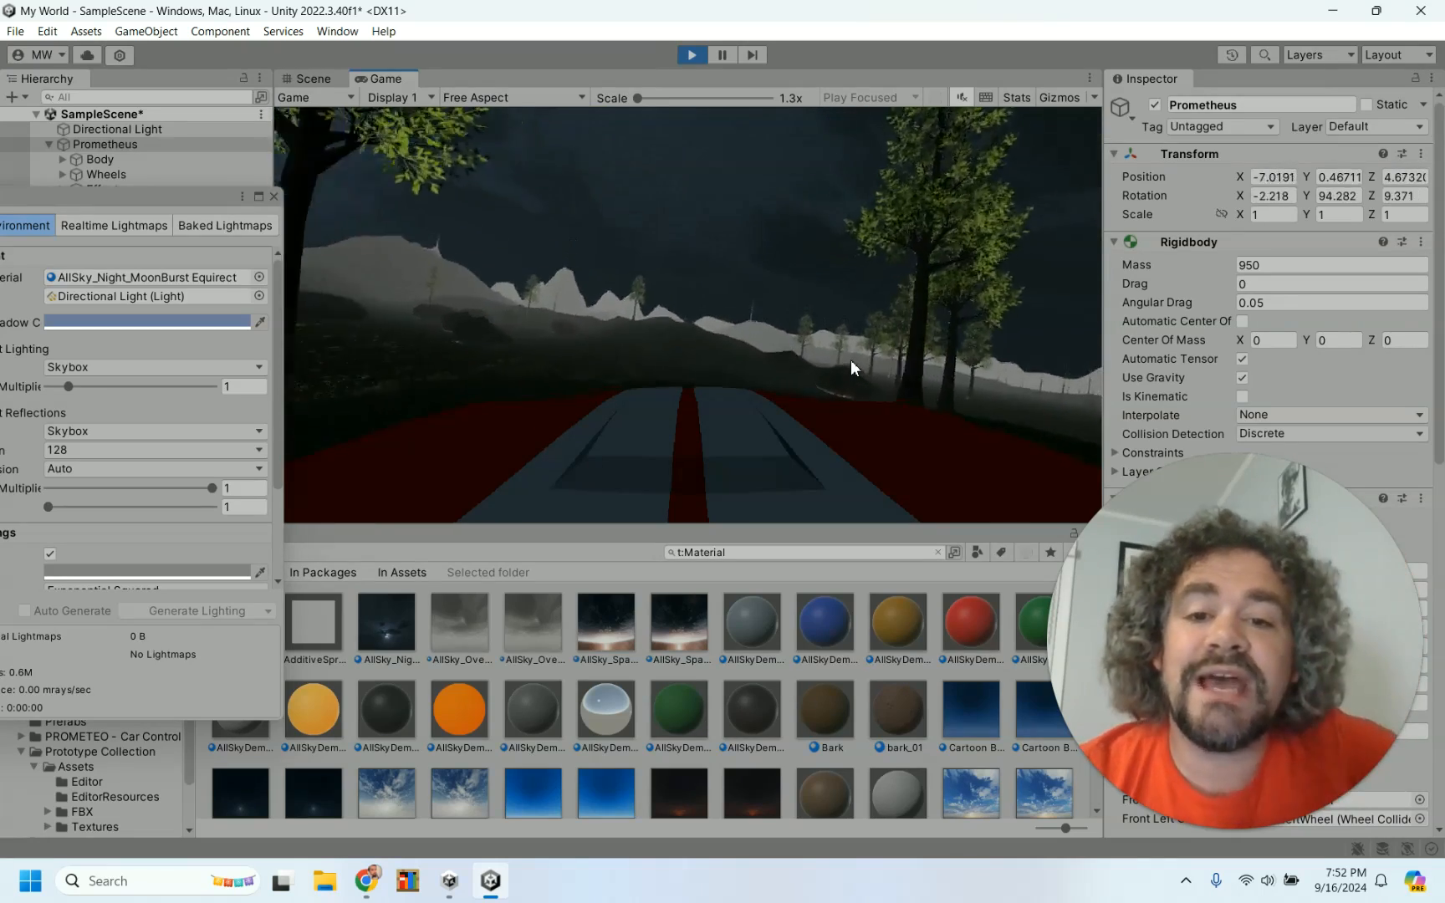
pyautogui.press('a')
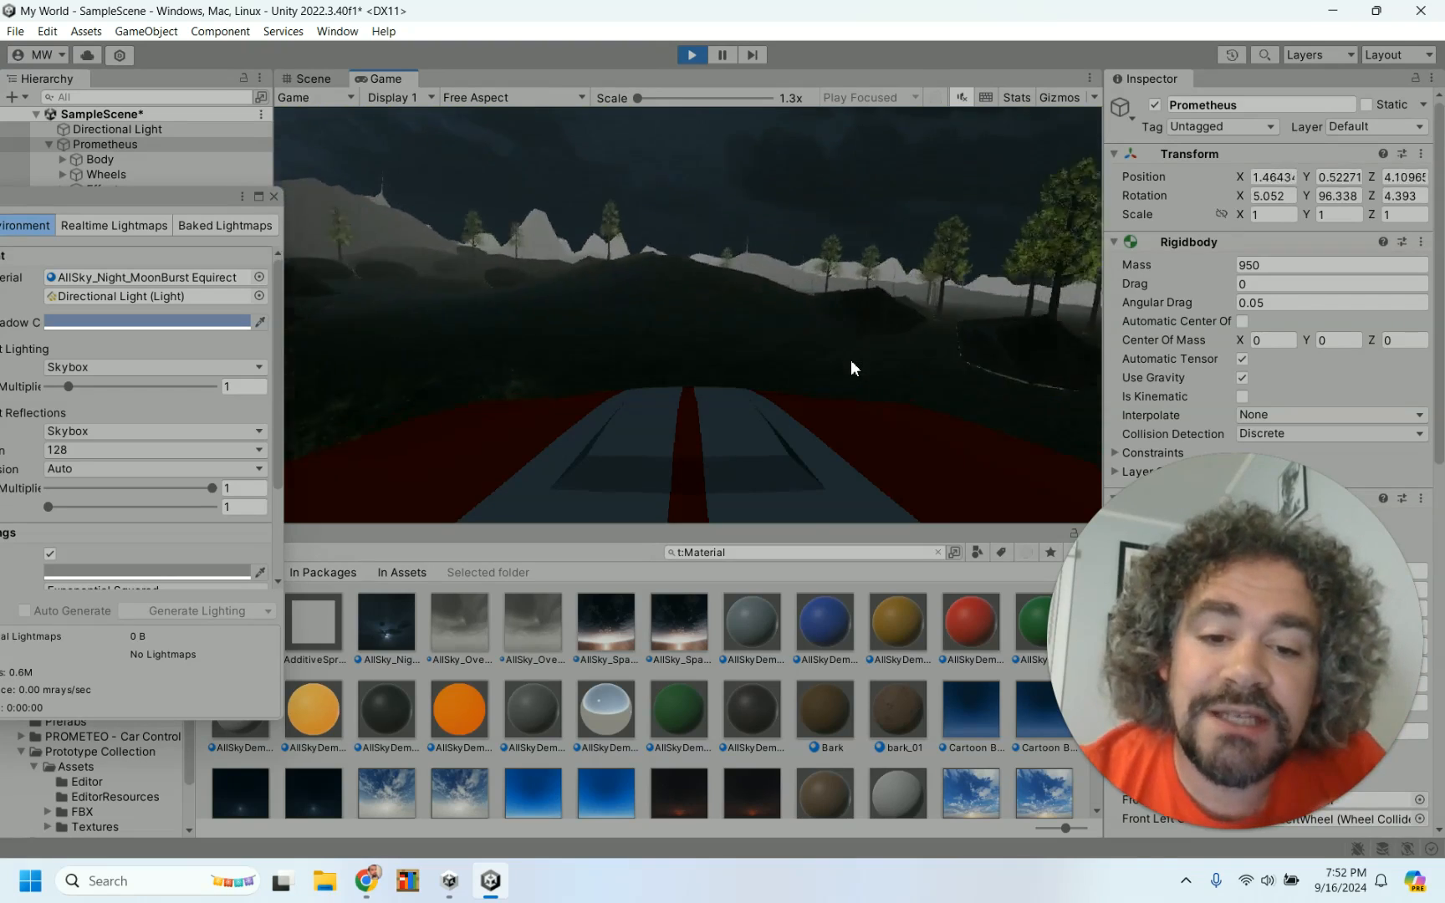
pyautogui.press('a')
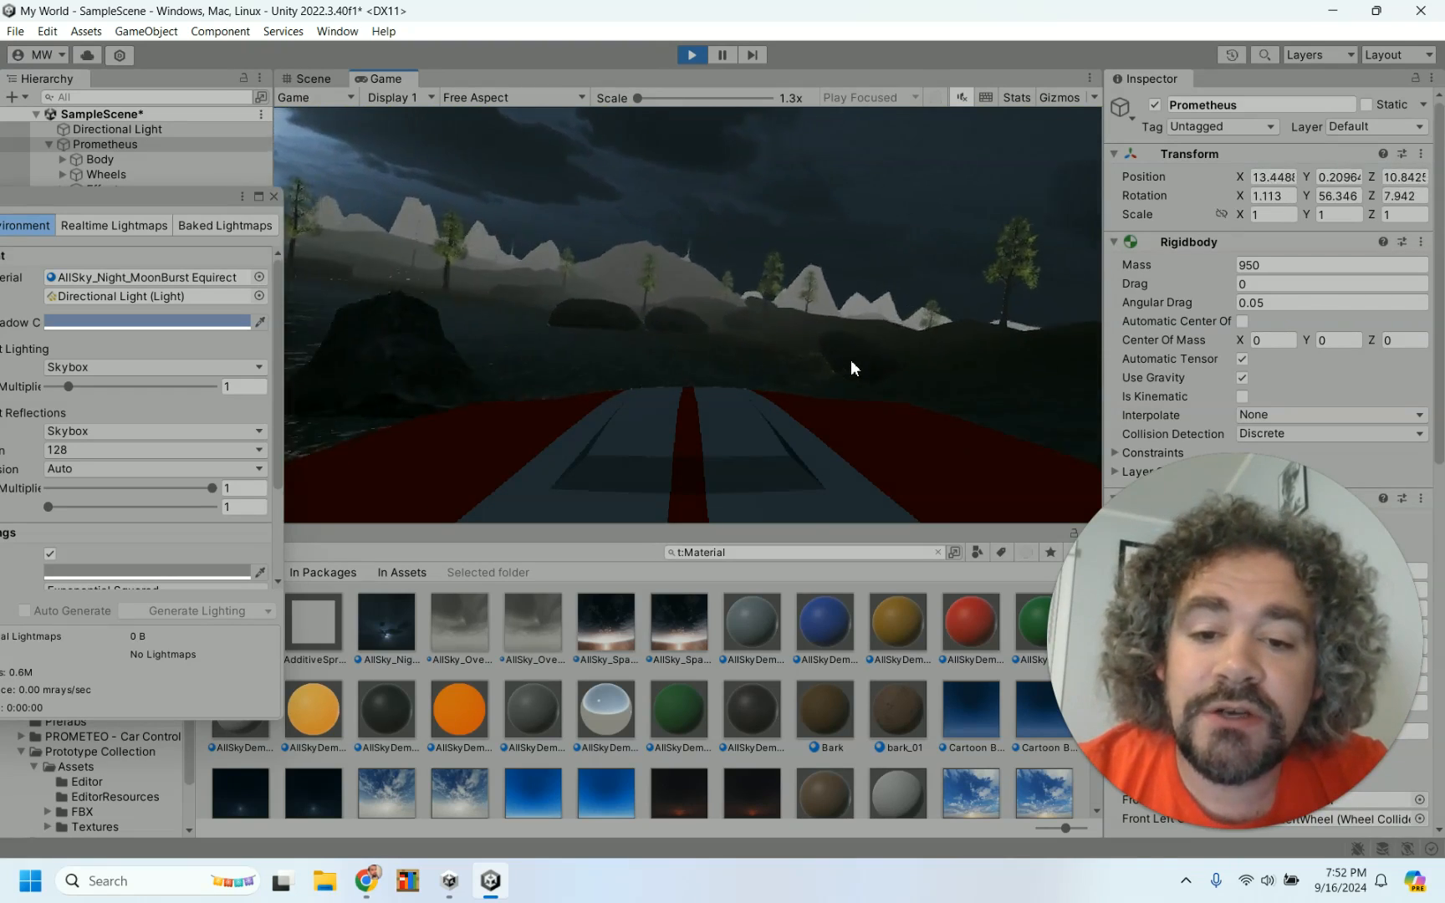
pyautogui.press('a')
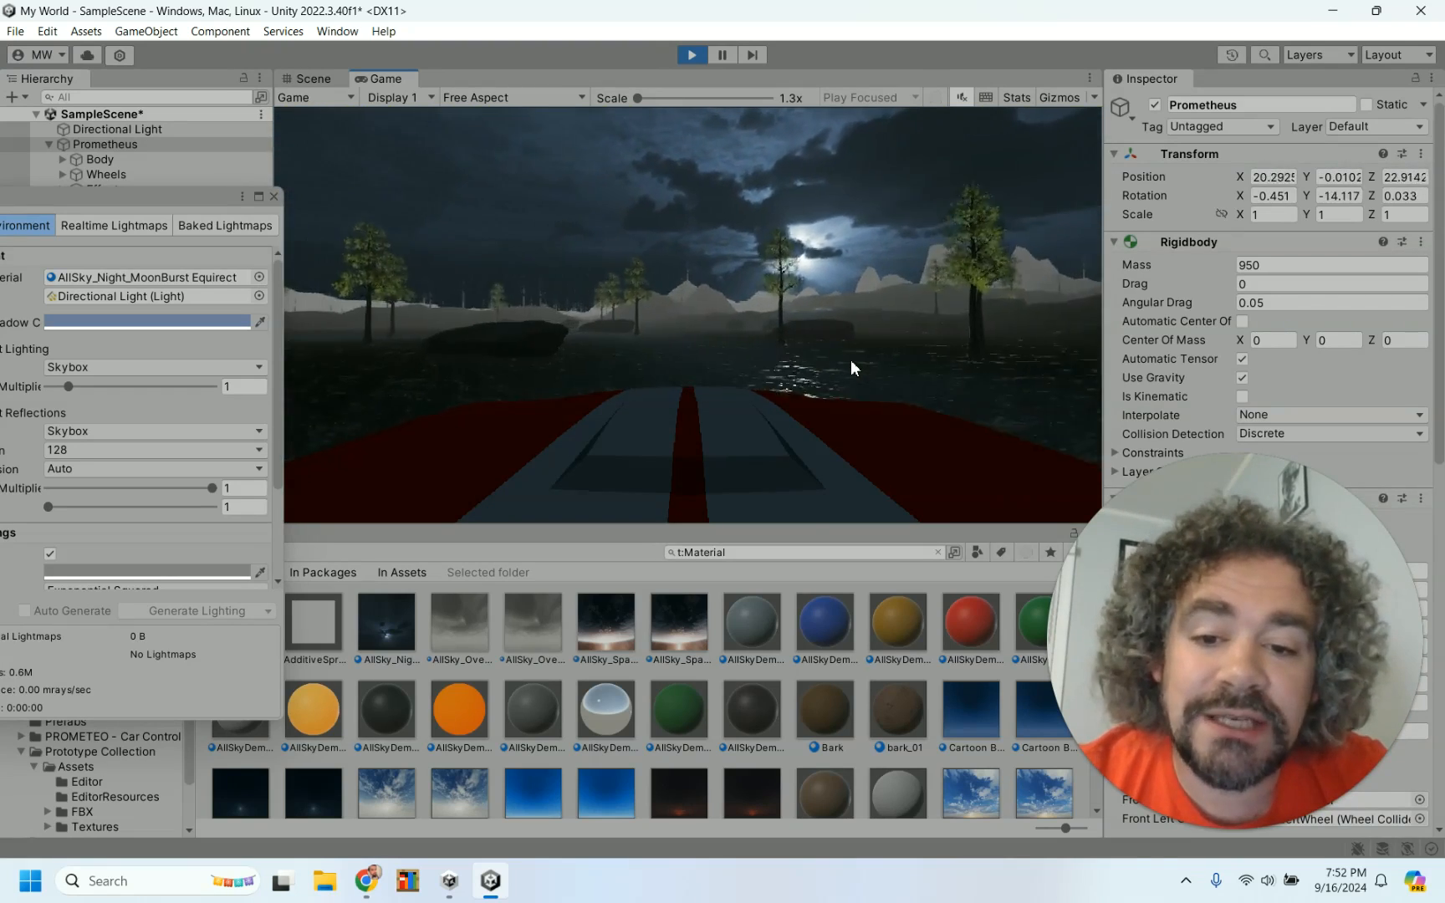
pyautogui.press('a')
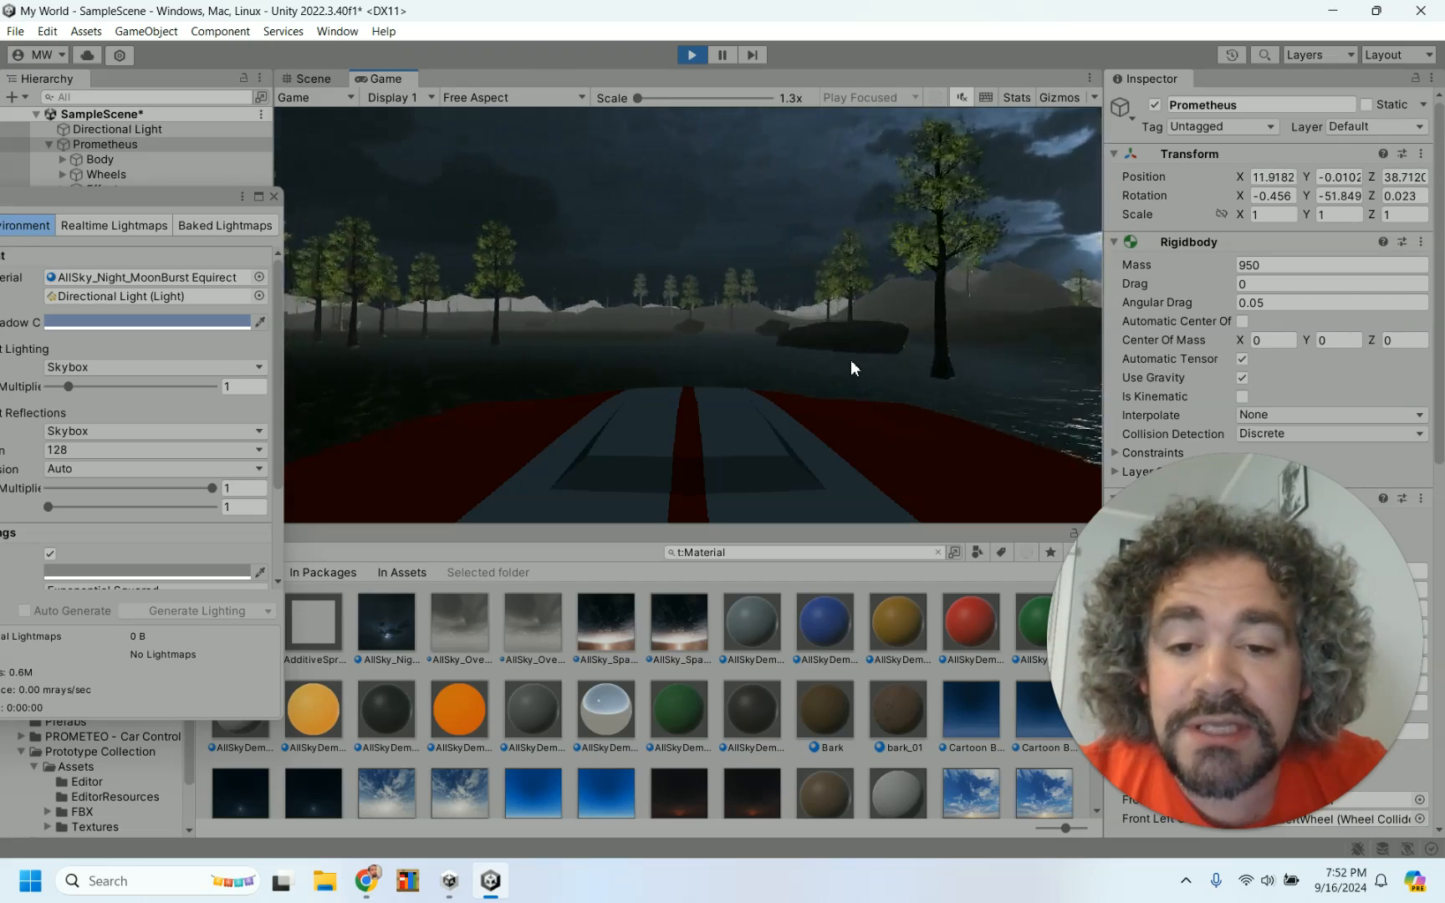
pyautogui.click(699, 56)
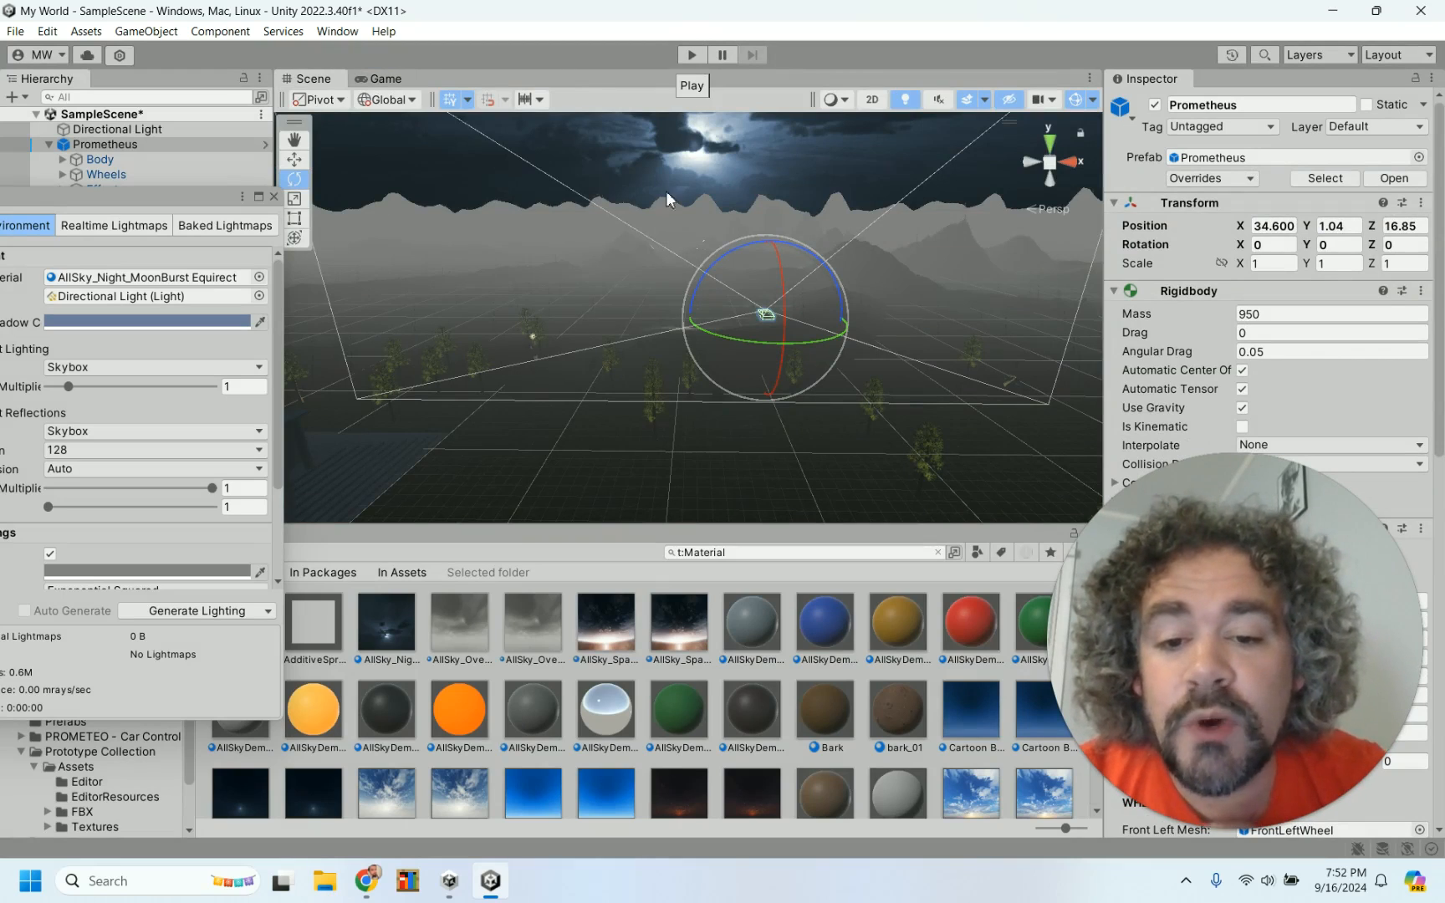
pyautogui.click(718, 457)
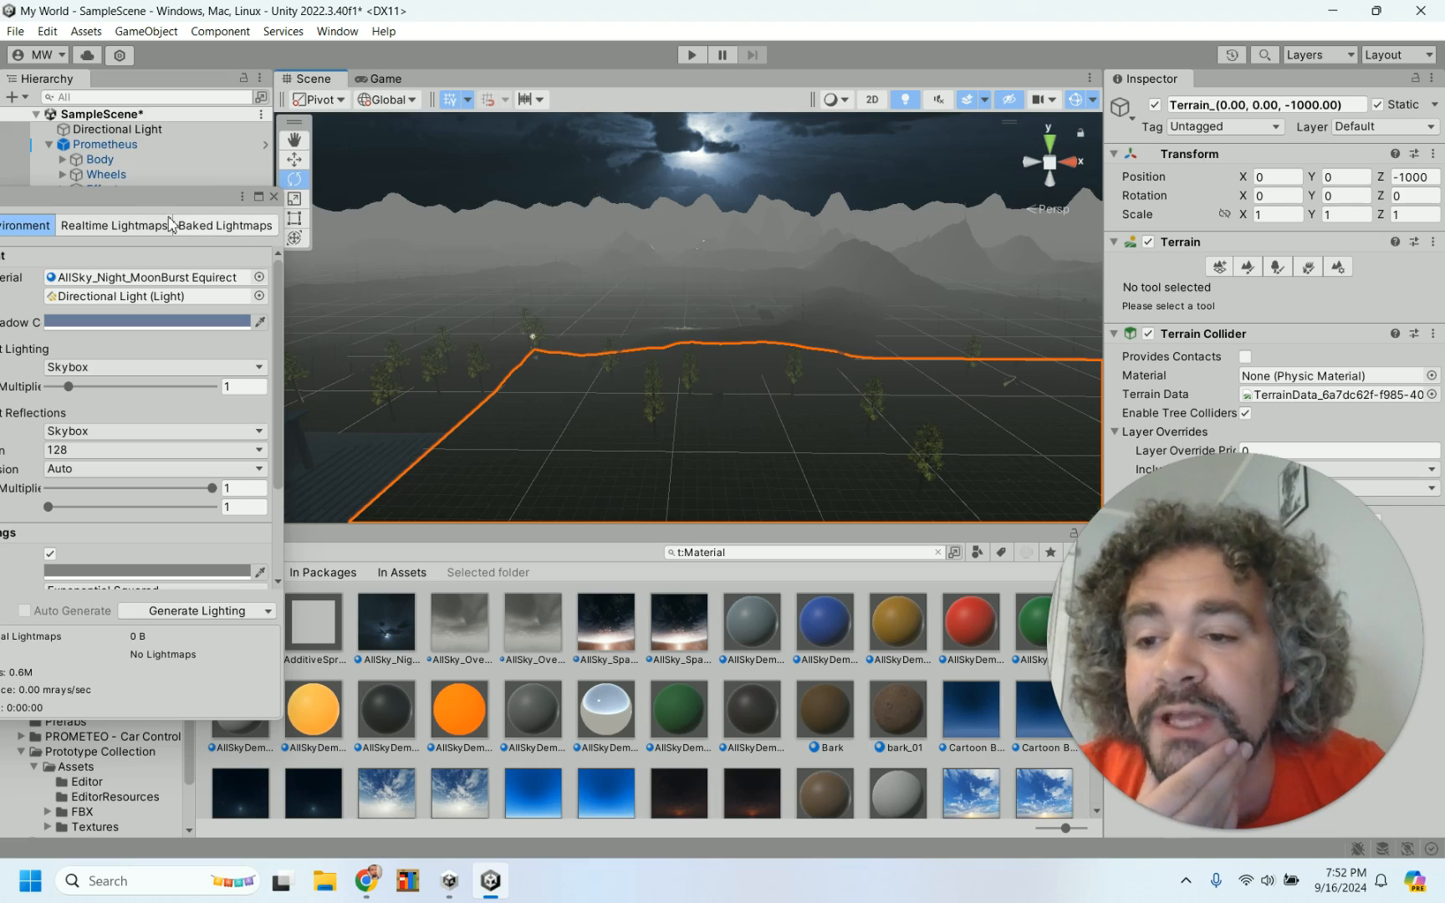
# - Close the Lighting window and tilt the Directional Light to an X rotation of about 10.1, in line with the skybox moon
pyautogui.moveTo(133, 201); pyautogui.dragTo(706, 229)
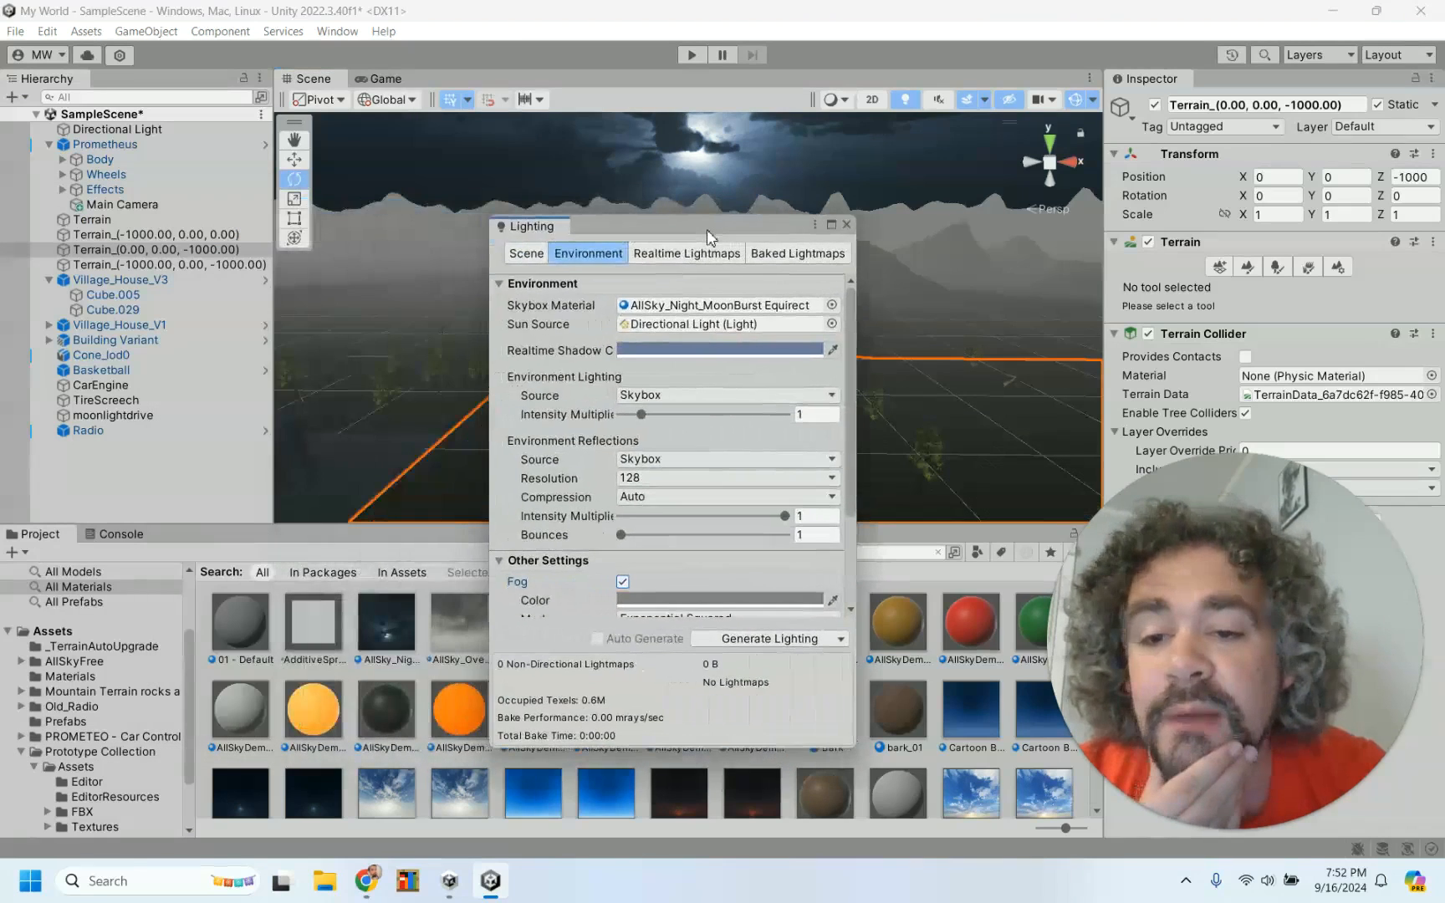
pyautogui.click(847, 225)
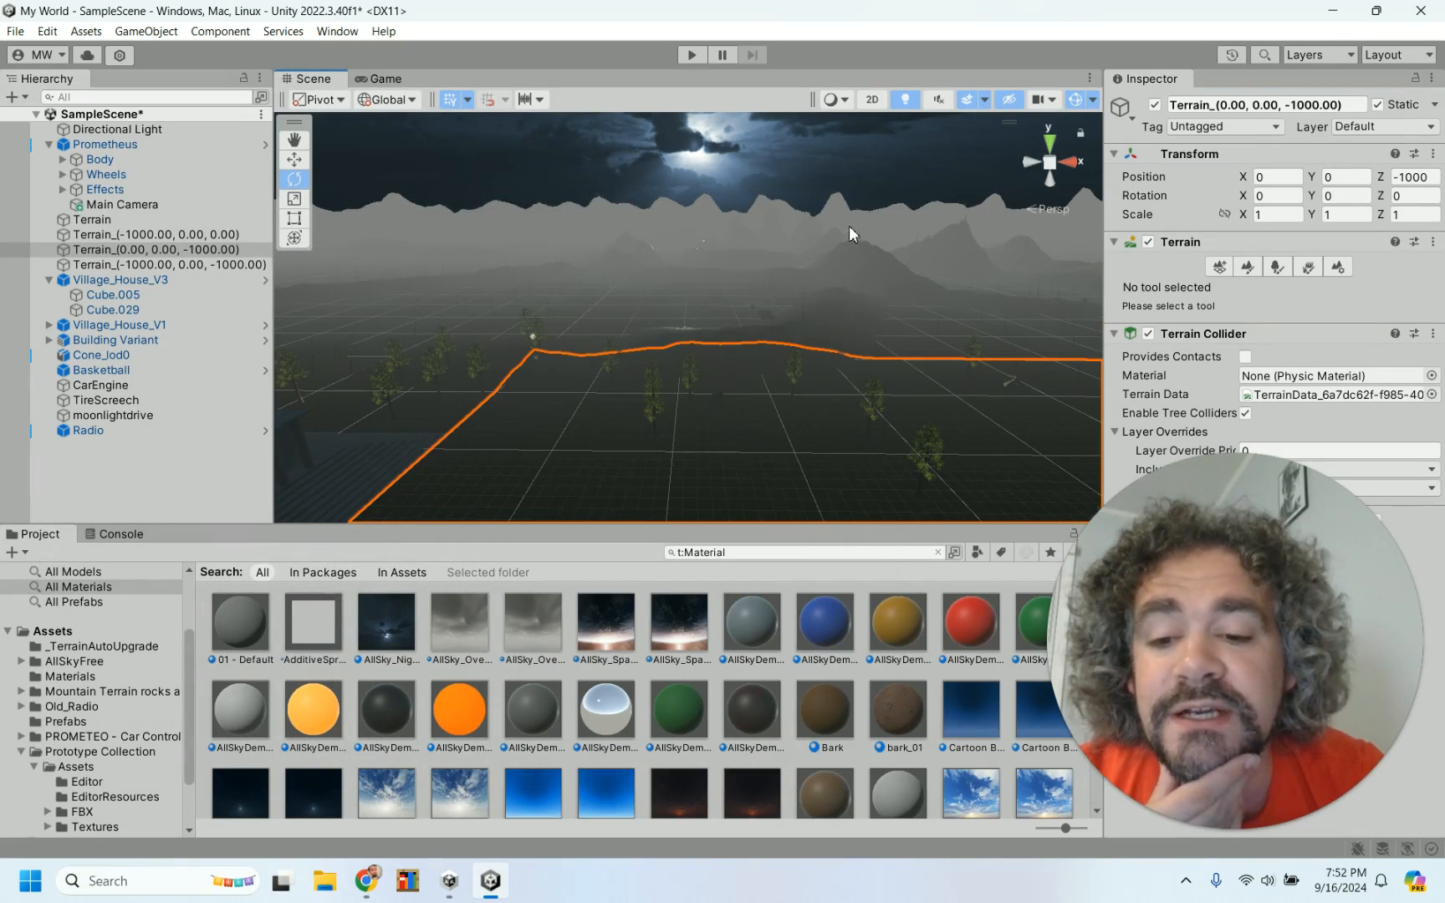
pyautogui.click(134, 129)
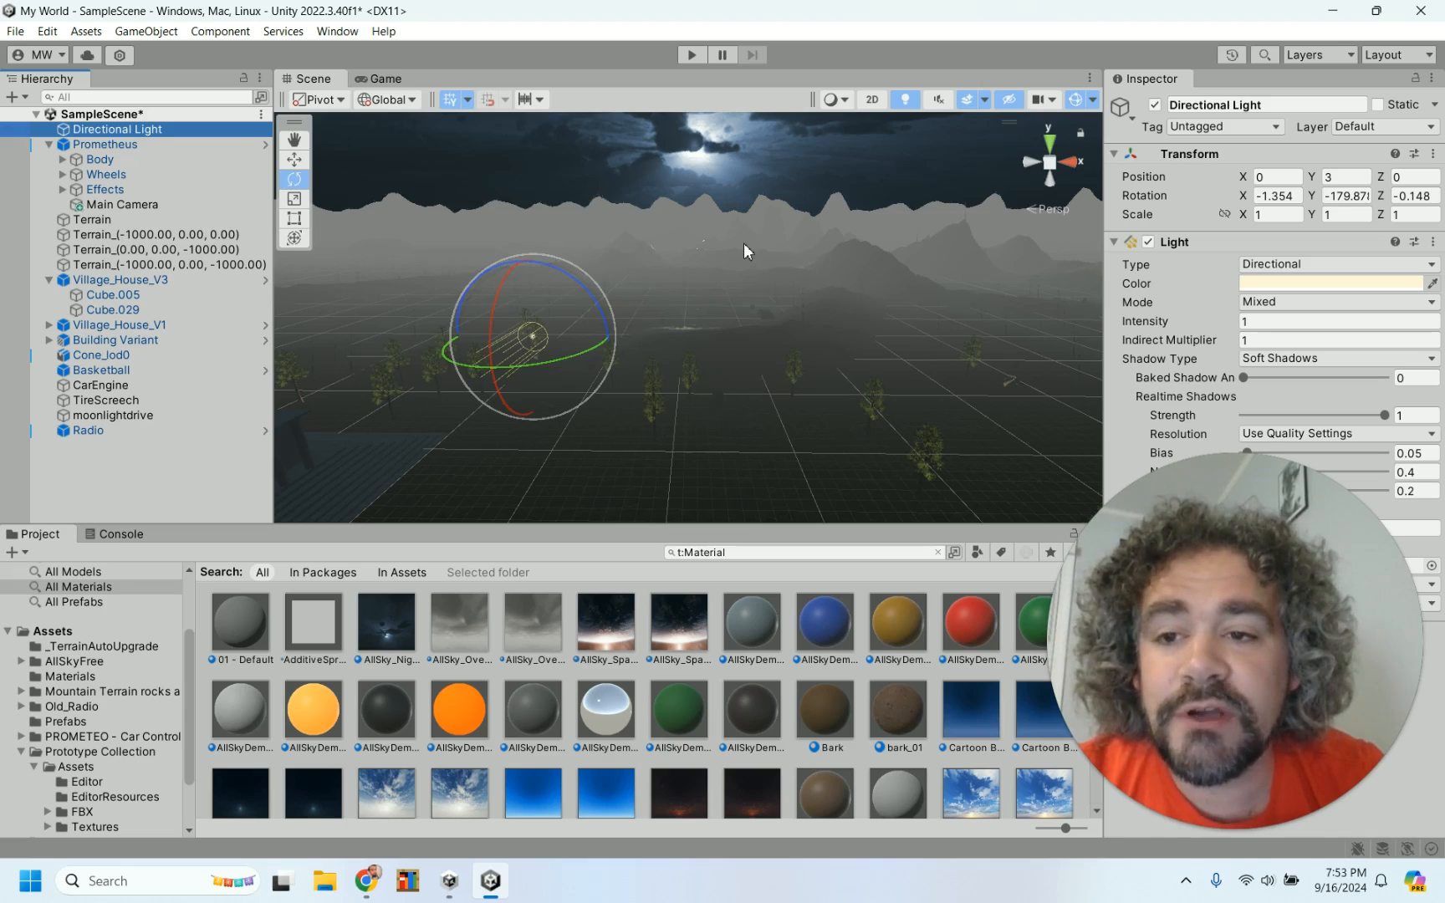
pyautogui.press('f')
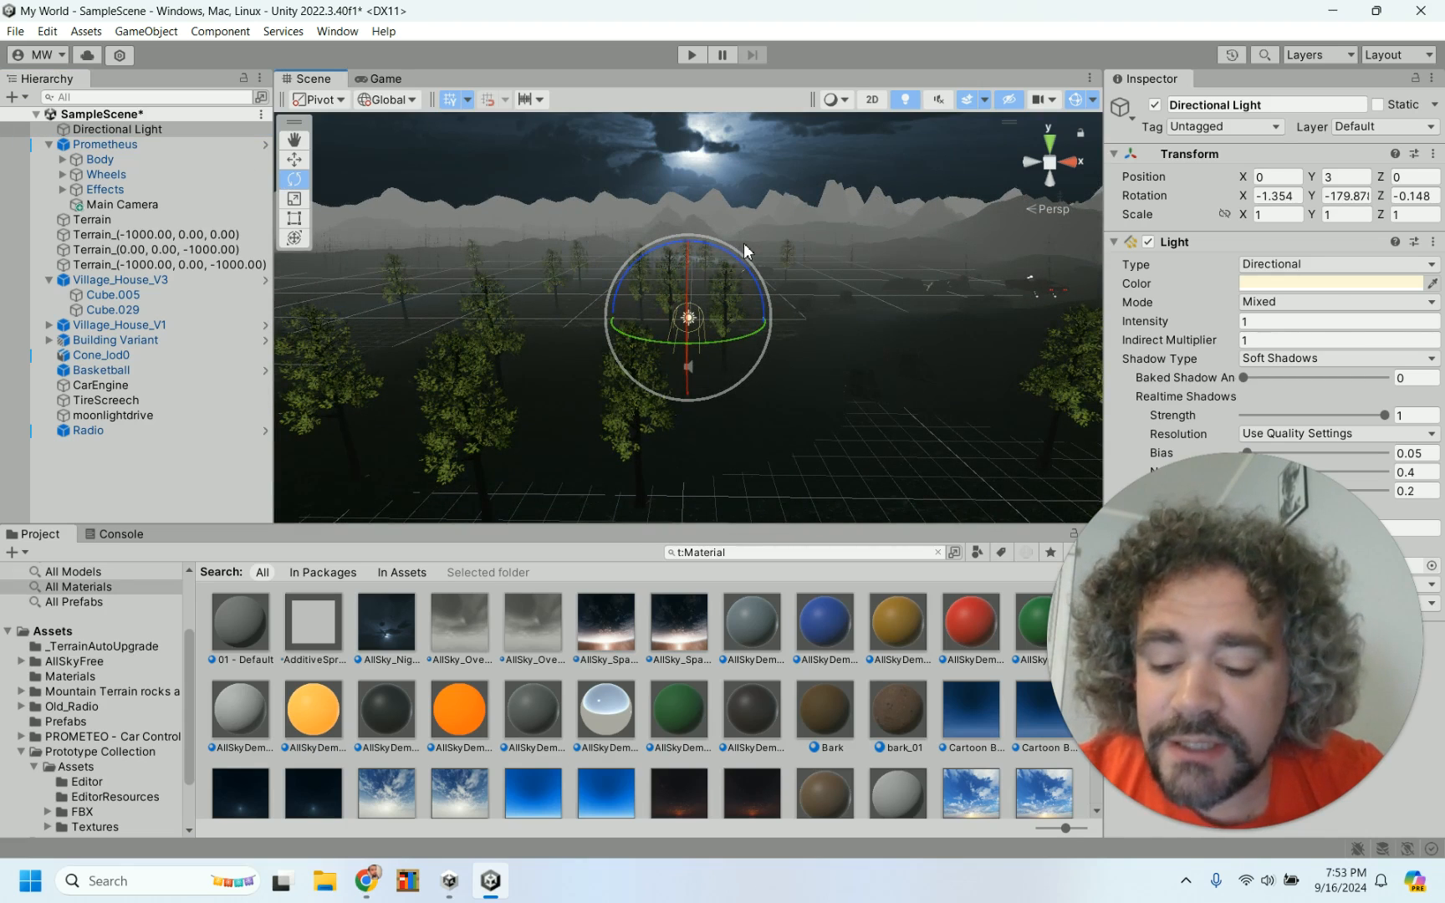
pyautogui.keyDown('alt'); pyautogui.moveTo(744, 242); pyautogui.dragTo(754, 164); pyautogui.keyUp('alt')
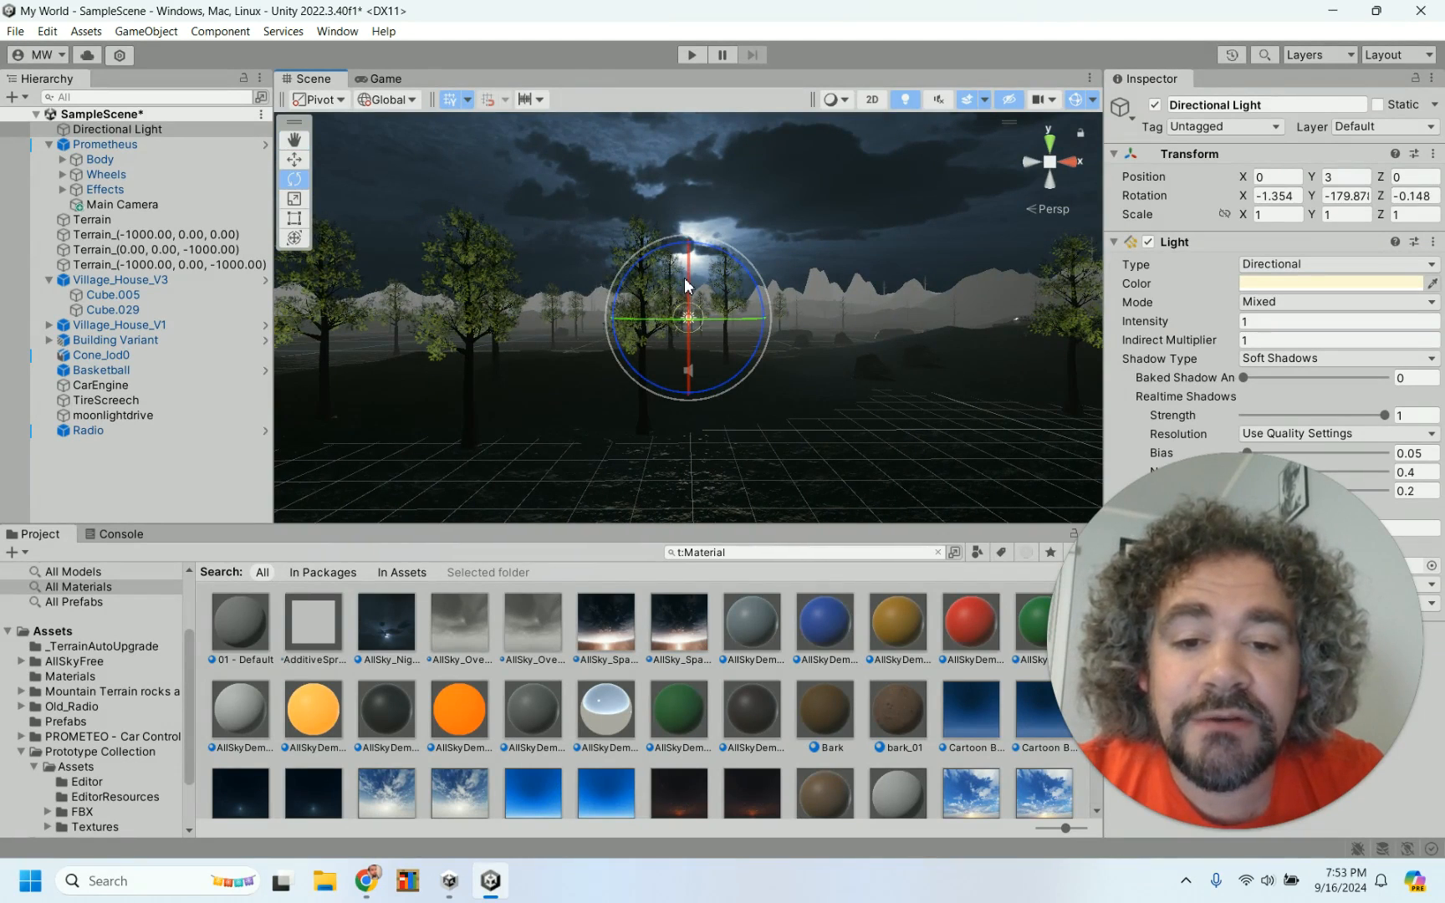
pyautogui.keyDown('alt'); pyautogui.moveTo(776, 266); pyautogui.dragTo(776, 214); pyautogui.keyUp('alt')
pyautogui.scroll(-8, 775, 213)
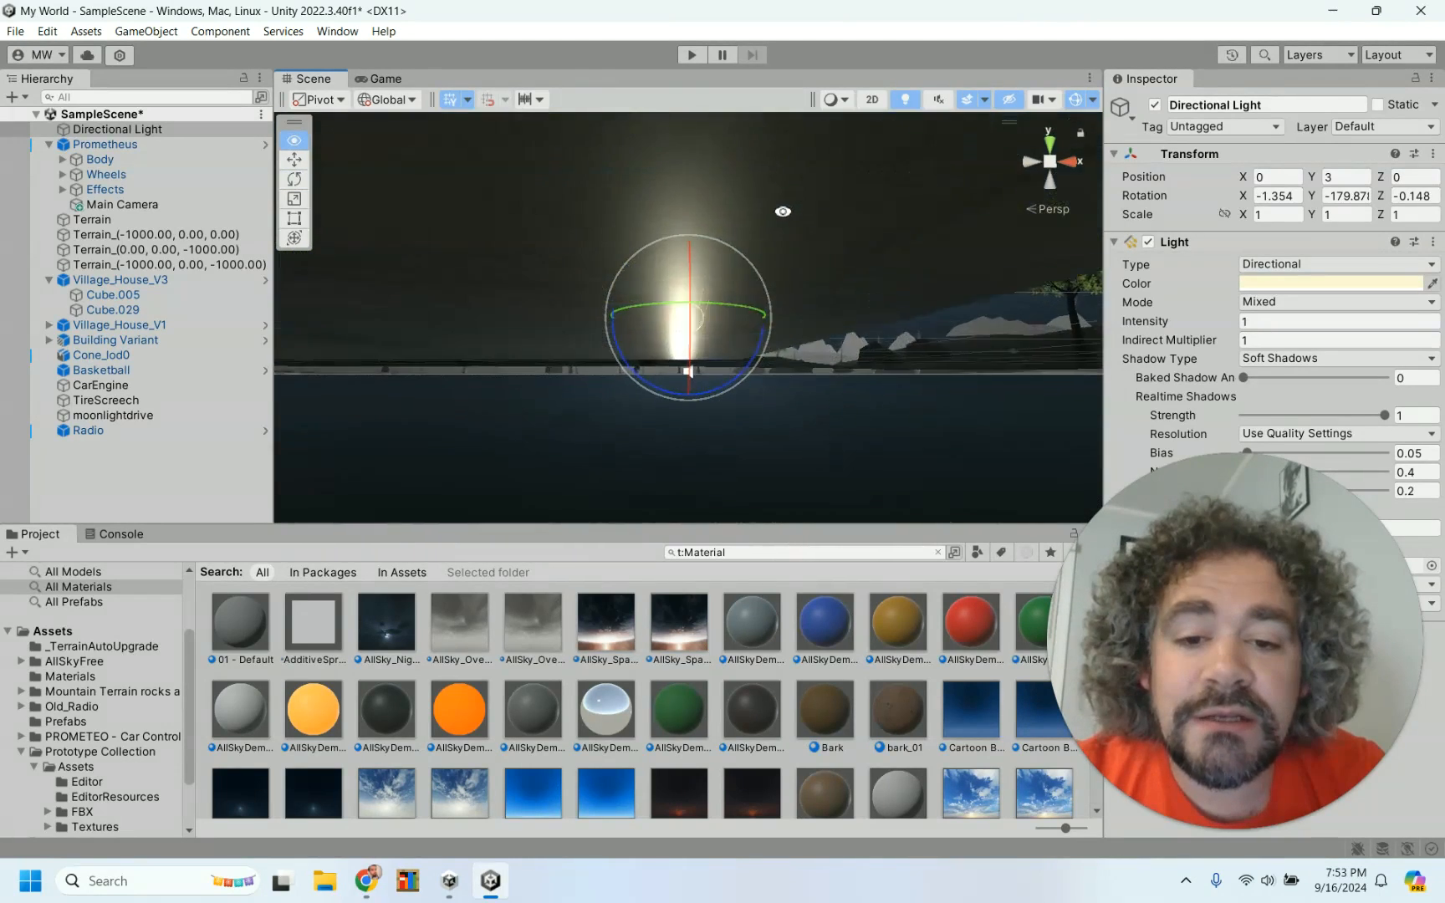
pyautogui.scroll(-10, 775, 210)
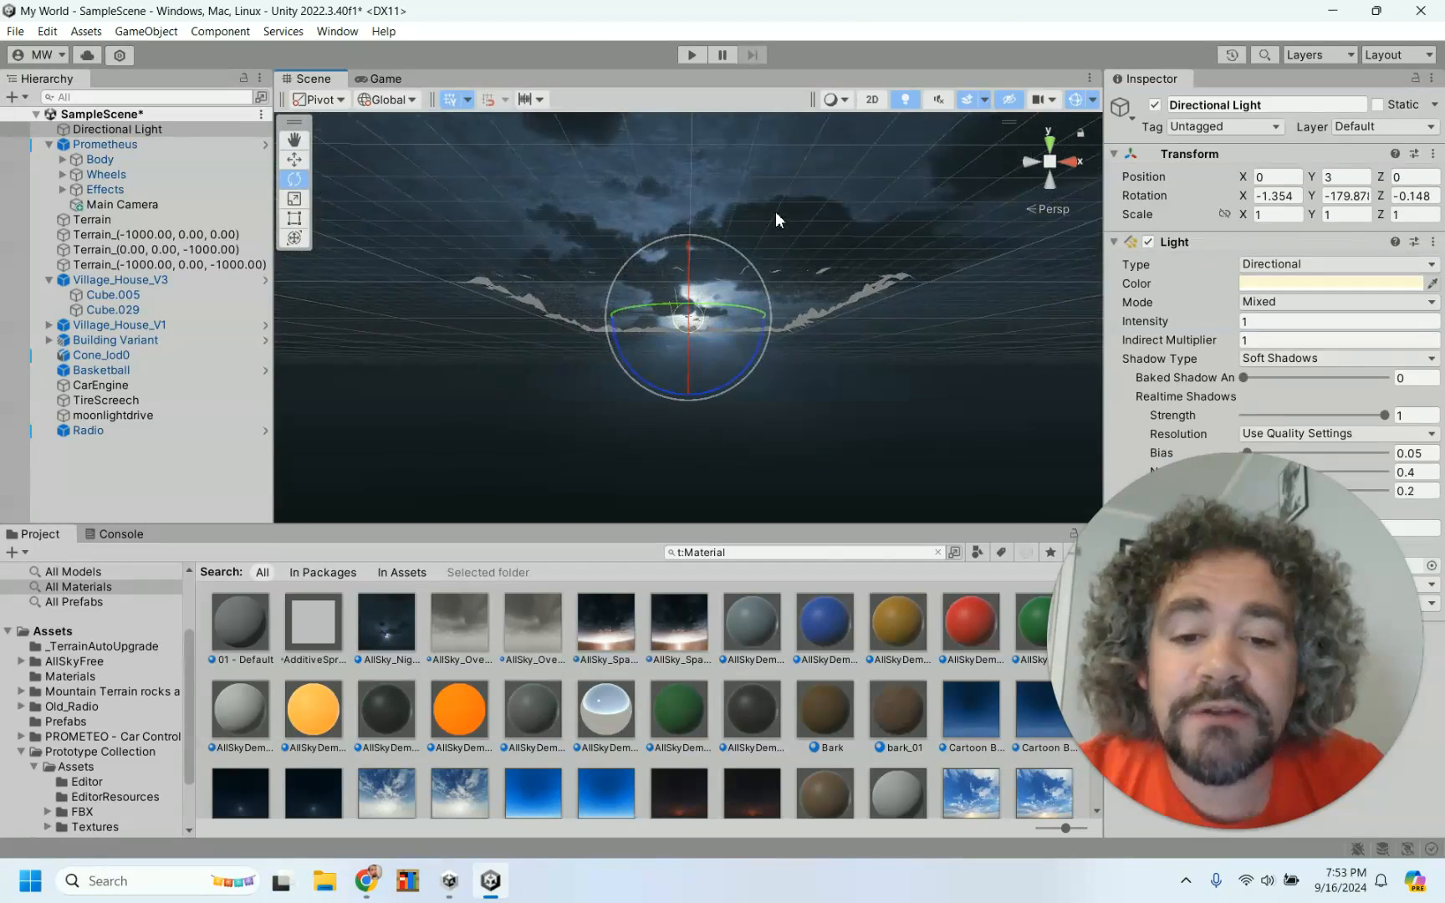
pyautogui.keyDown('alt'); pyautogui.moveTo(802, 309); pyautogui.dragTo(810, 308); pyautogui.keyUp('alt')
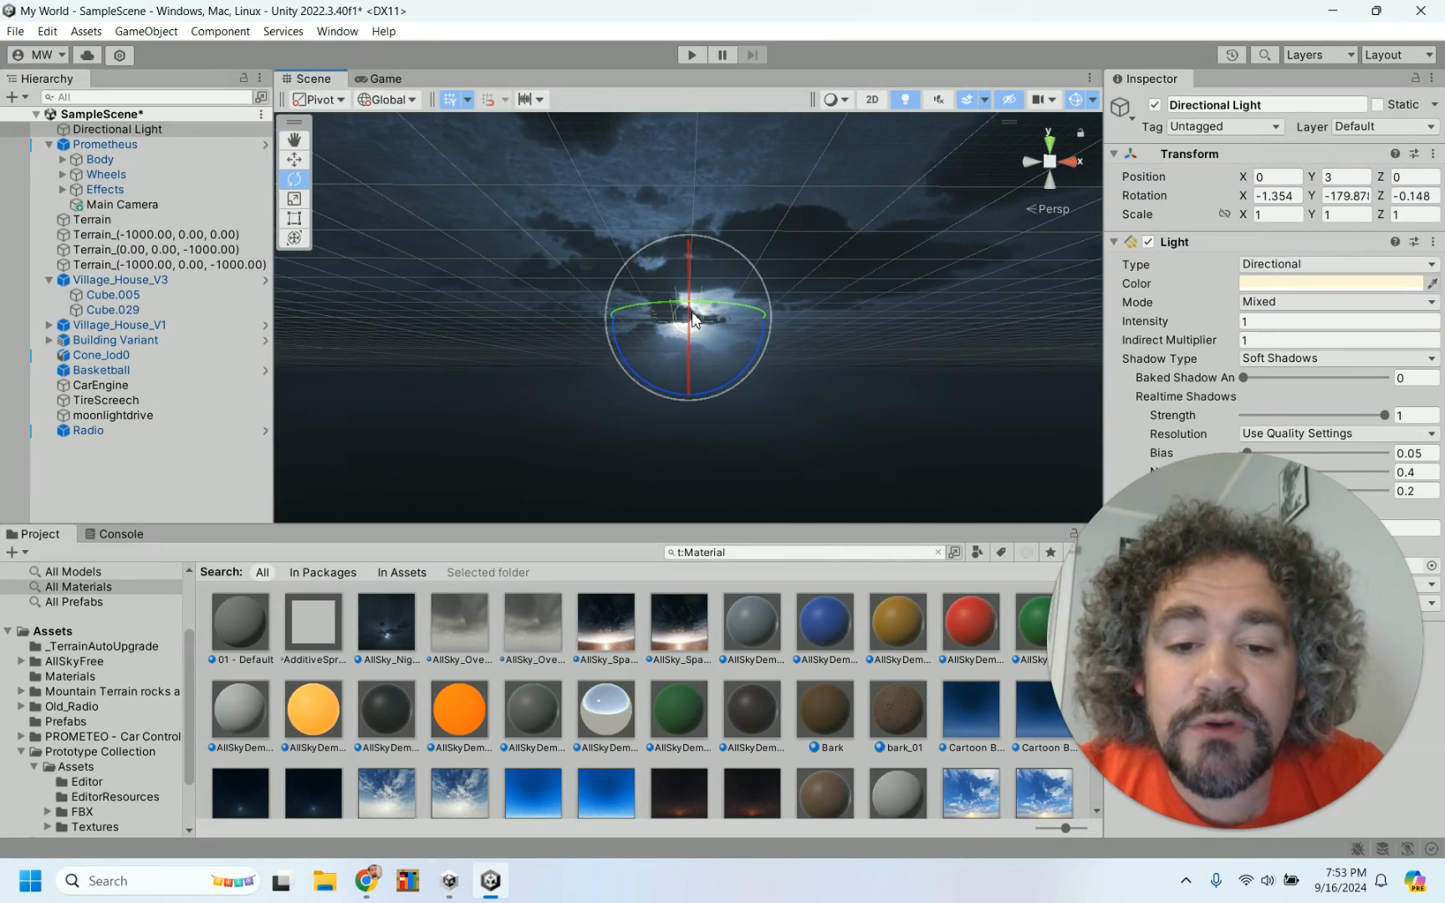
pyautogui.moveTo(689, 281); pyautogui.dragTo(692, 310)
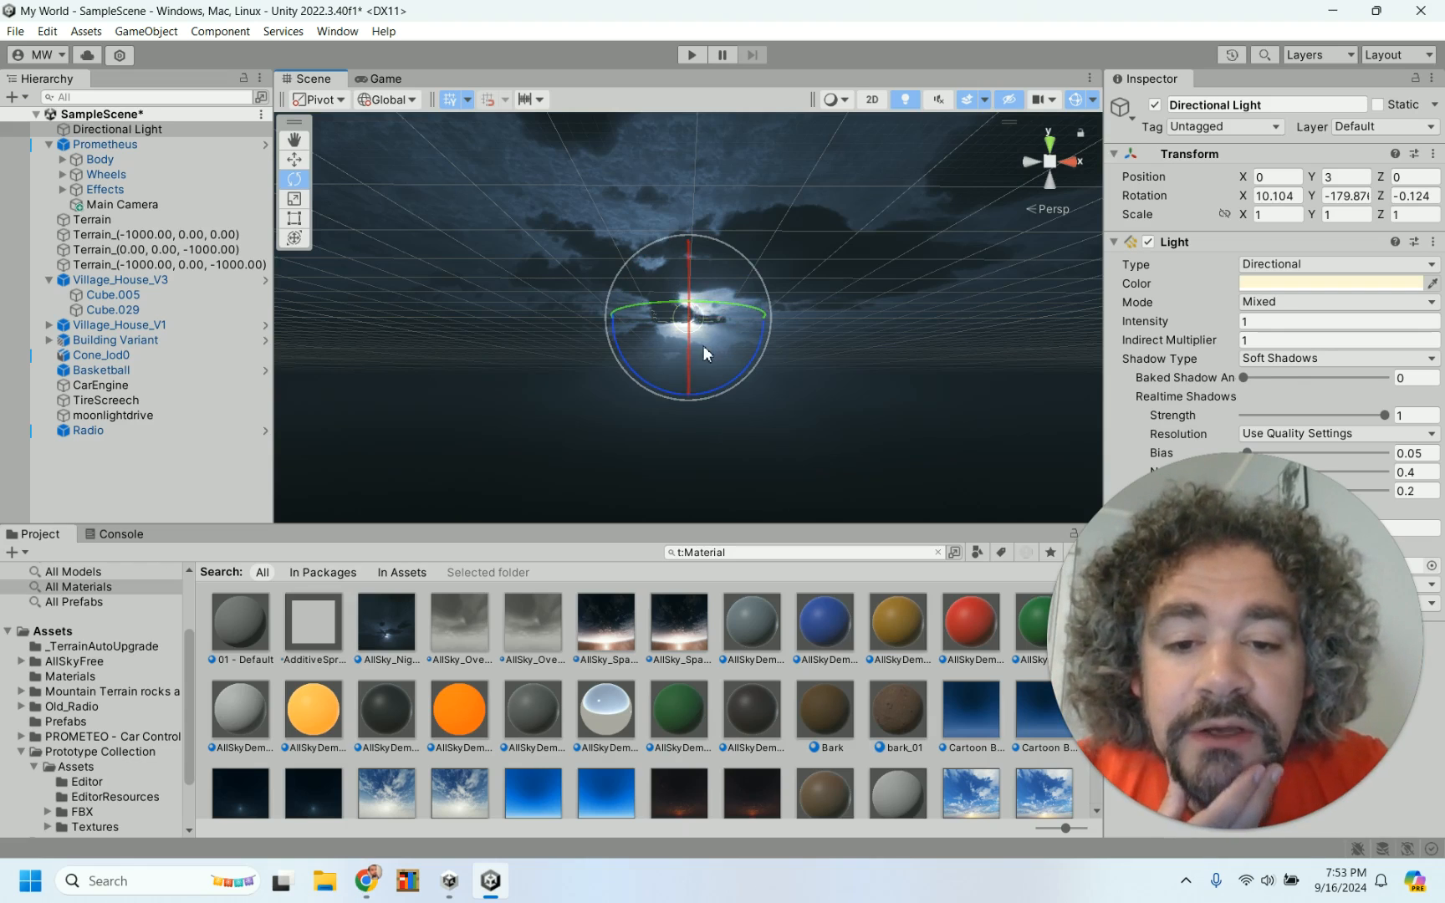
# - Set the Directional Light's intensity to 0.5
pyautogui.moveTo(1210, 485); pyautogui.dragTo(913, 551)
pyautogui.click(1249, 323)
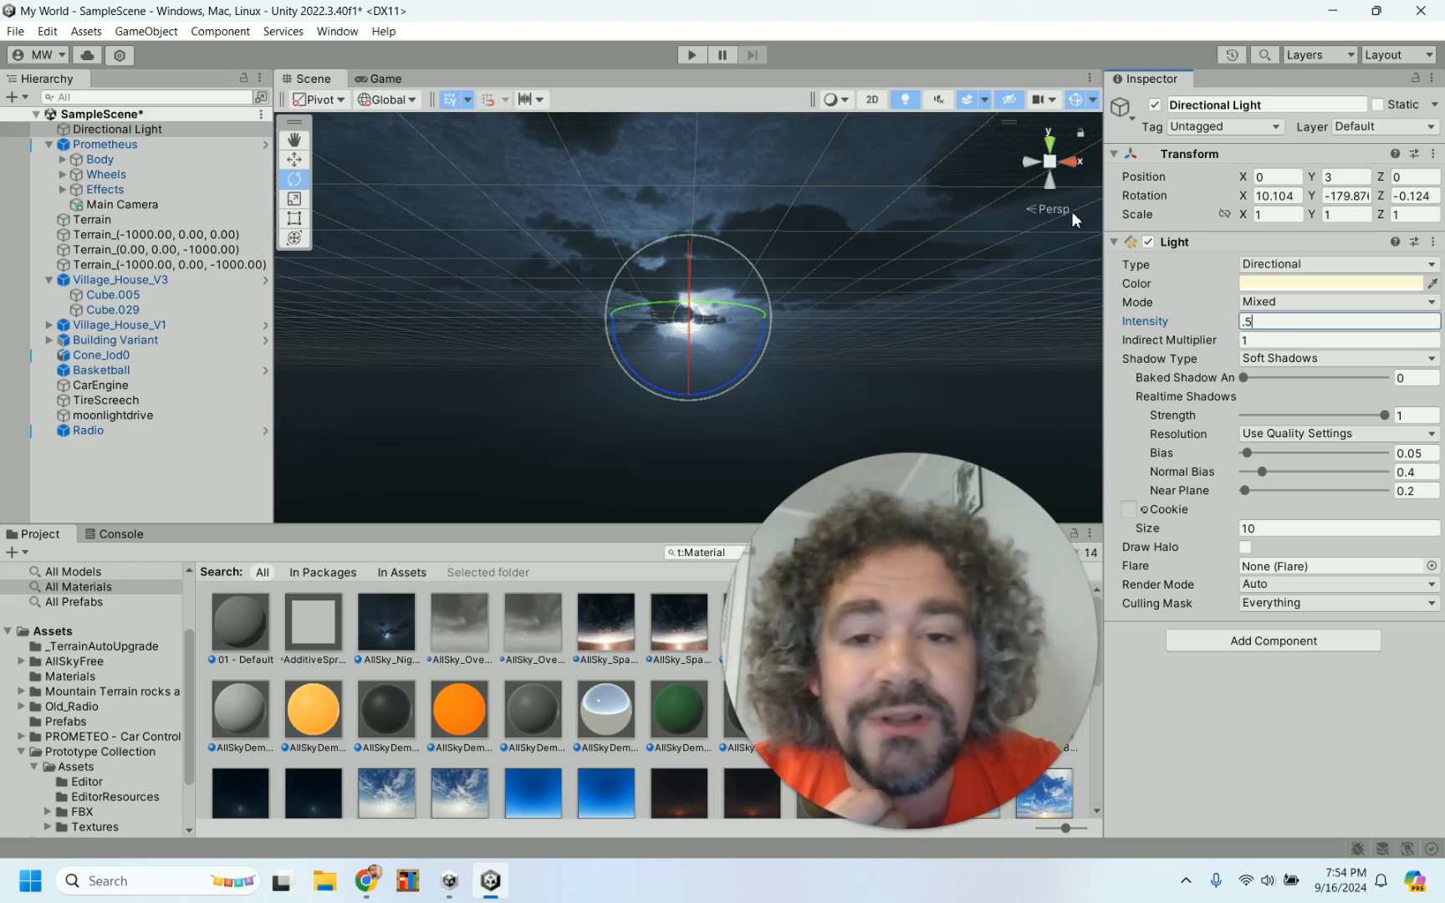
pyautogui.press('Return')
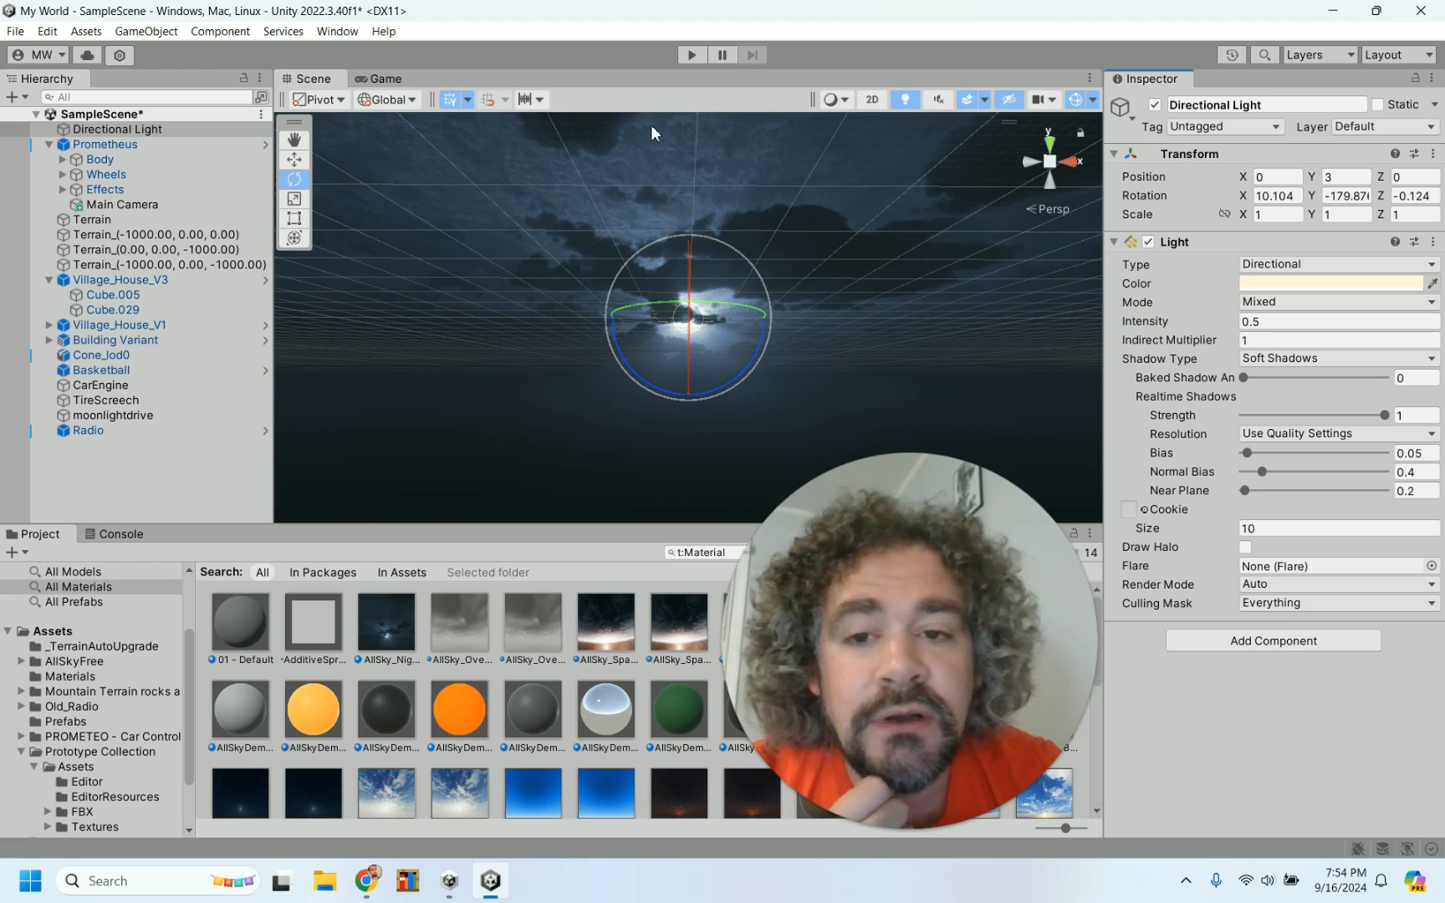
# - Play-test the dimmed night lighting by driving the car forward toward the moon, and stop the test
pyautogui.click(700, 57)
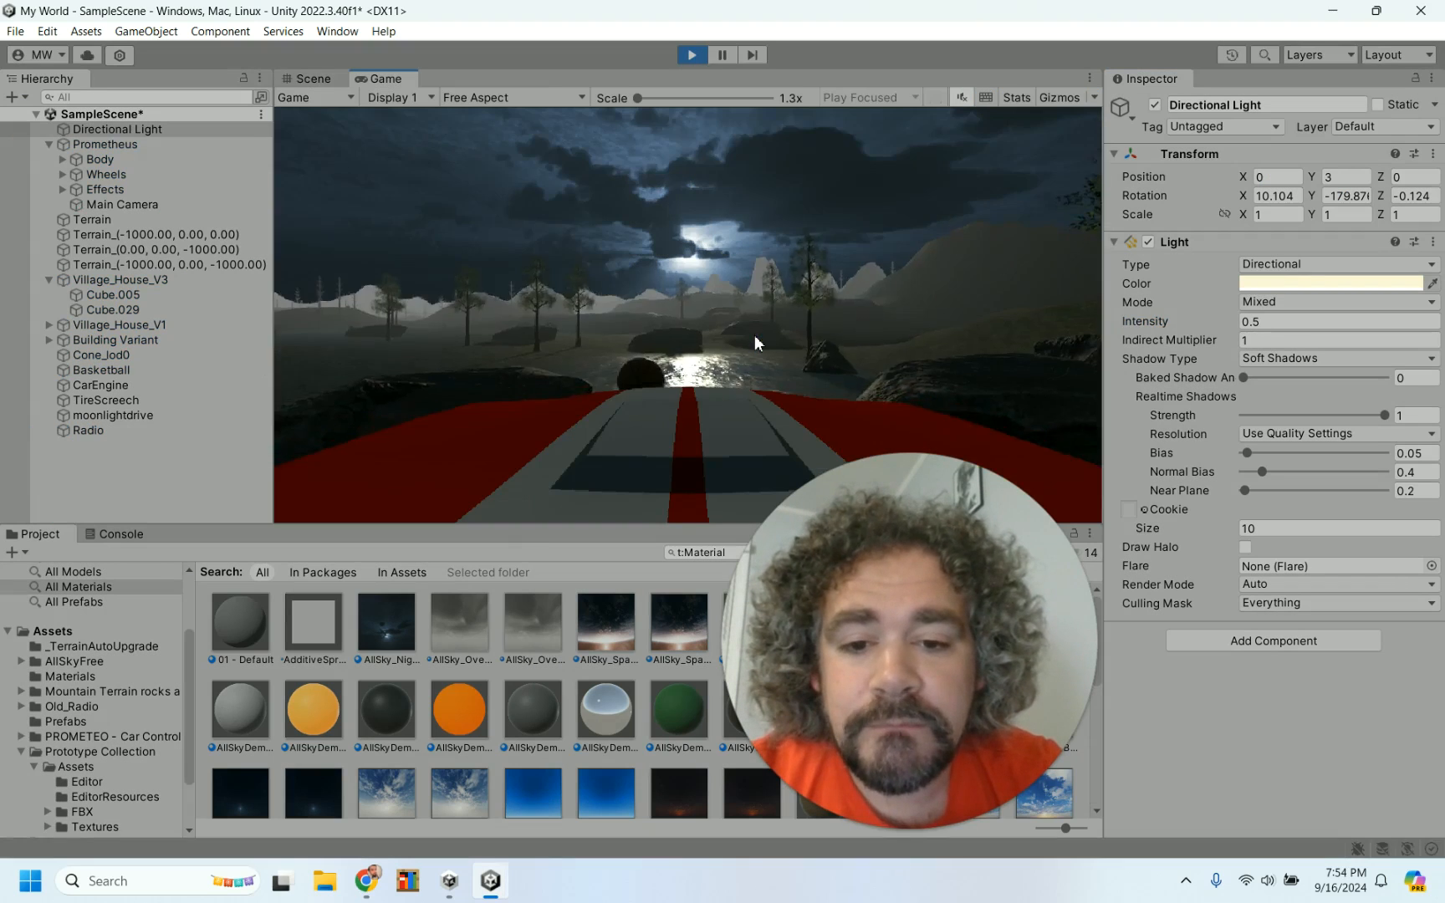
pyautogui.press('w')
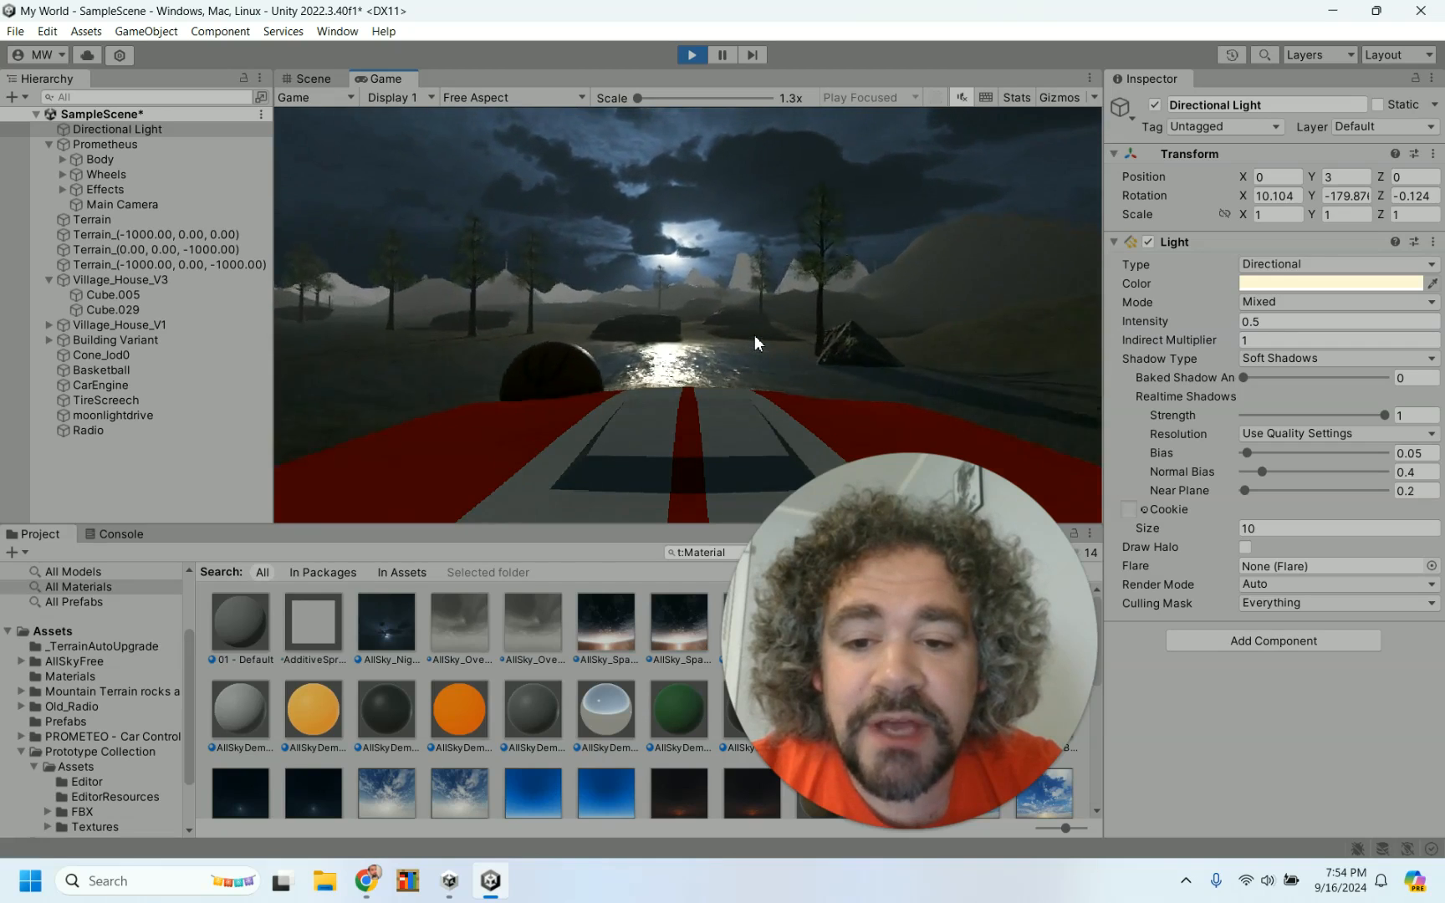
pyautogui.press('w')
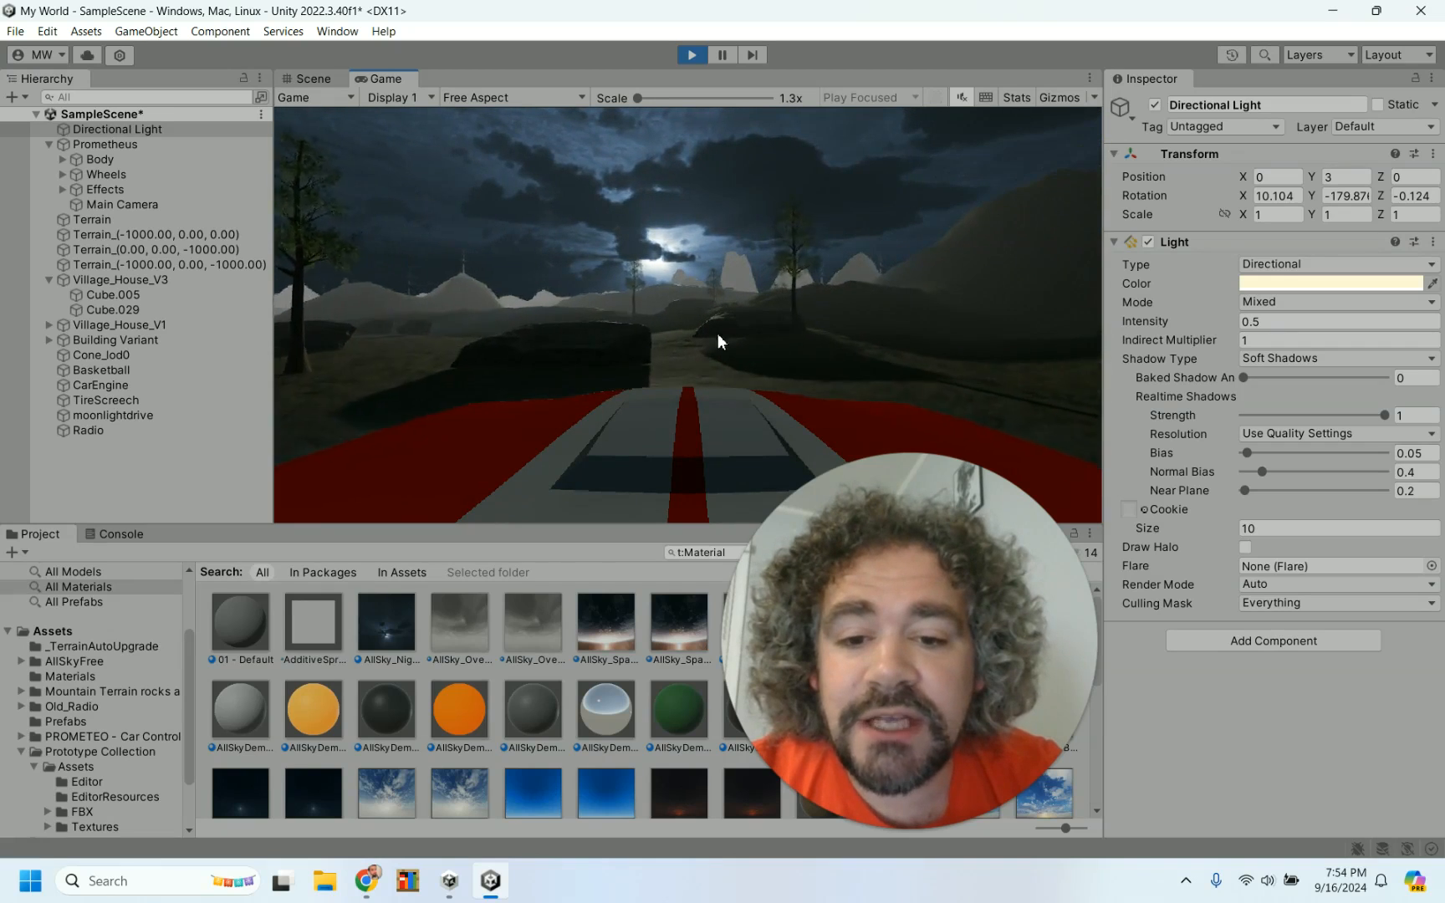
pyautogui.press('w')
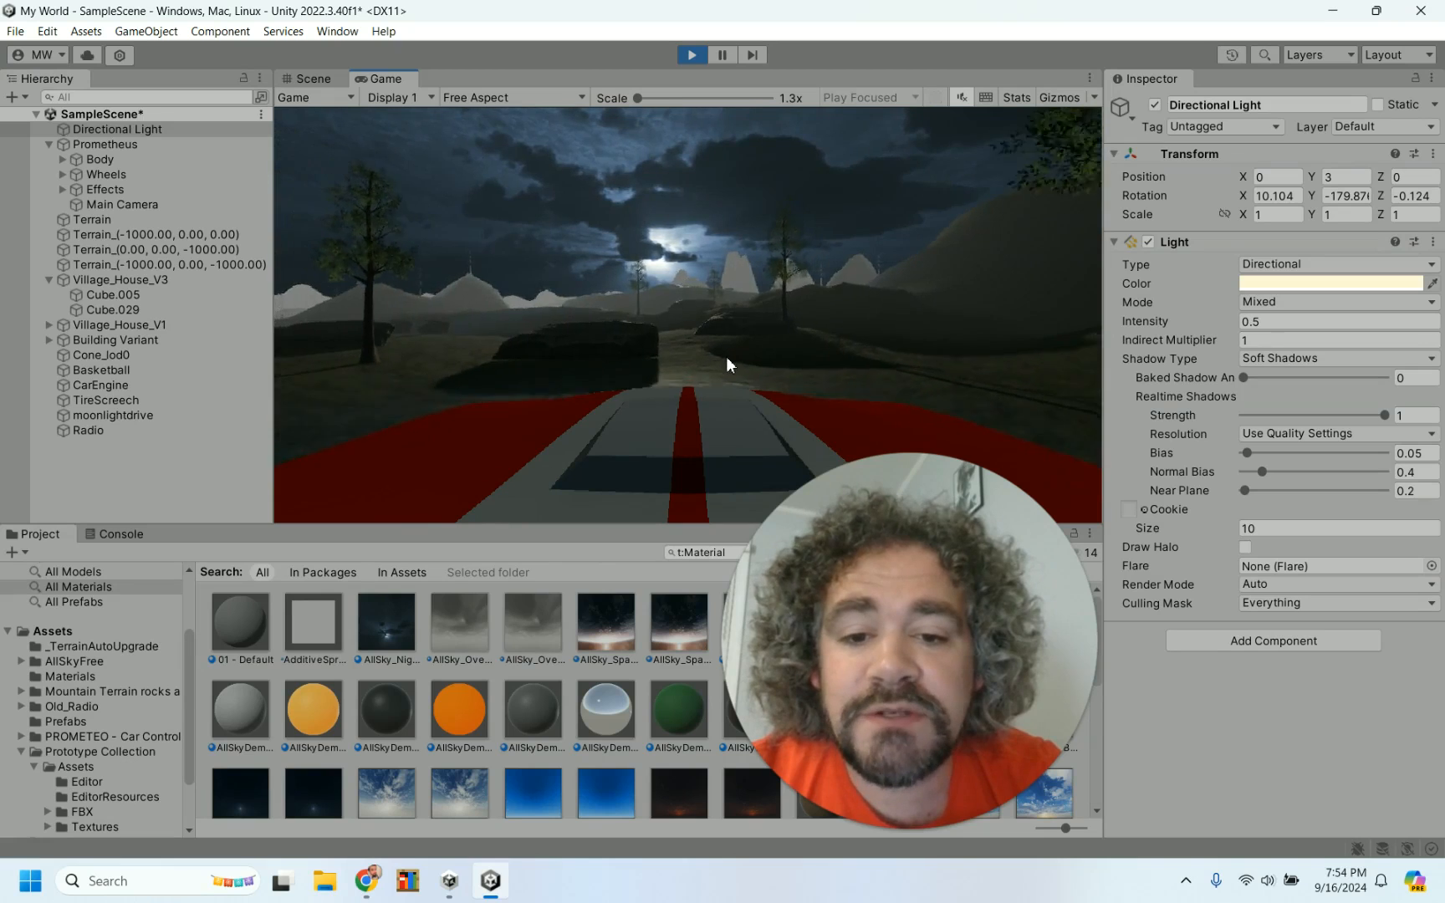
pyautogui.click(694, 57)
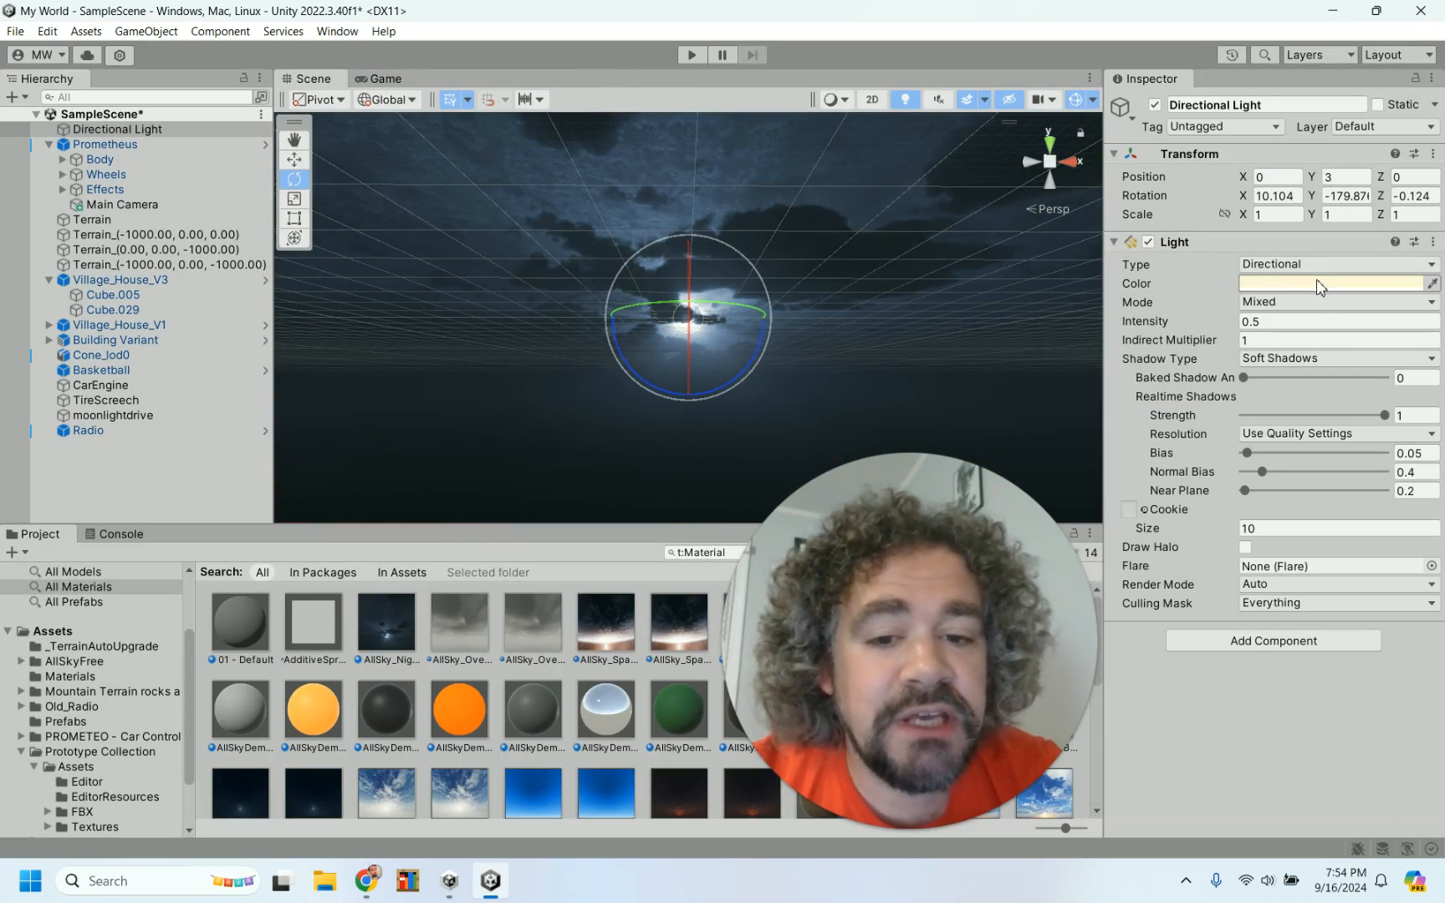
# - Set the Directional Light's color to pale blue C6D0DC by sampling the moon's glow in the scene with the eyedropper
pyautogui.click(1422, 286)
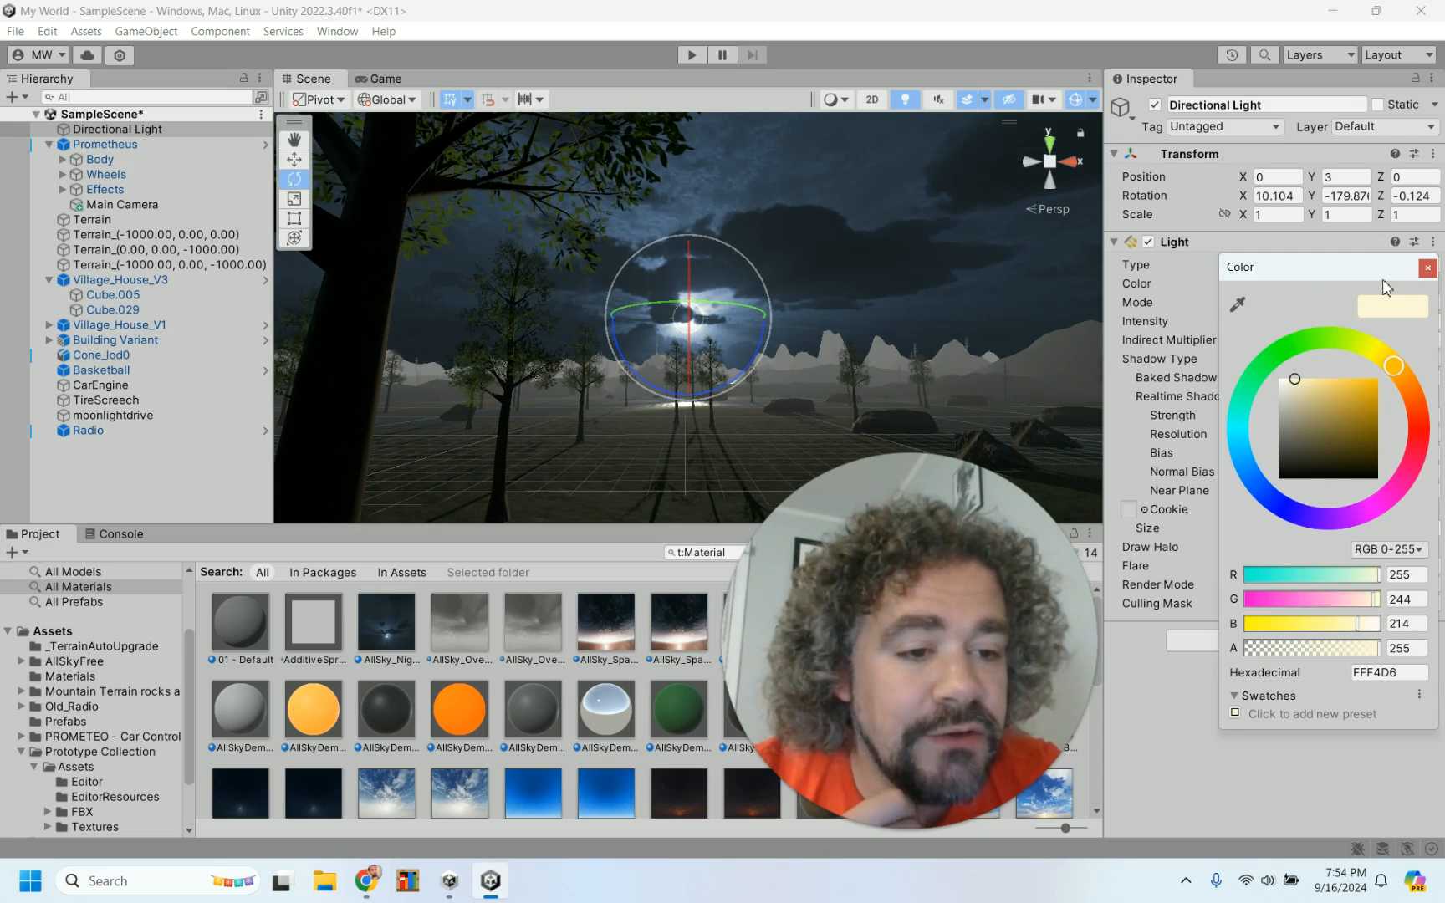
pyautogui.click(1237, 304)
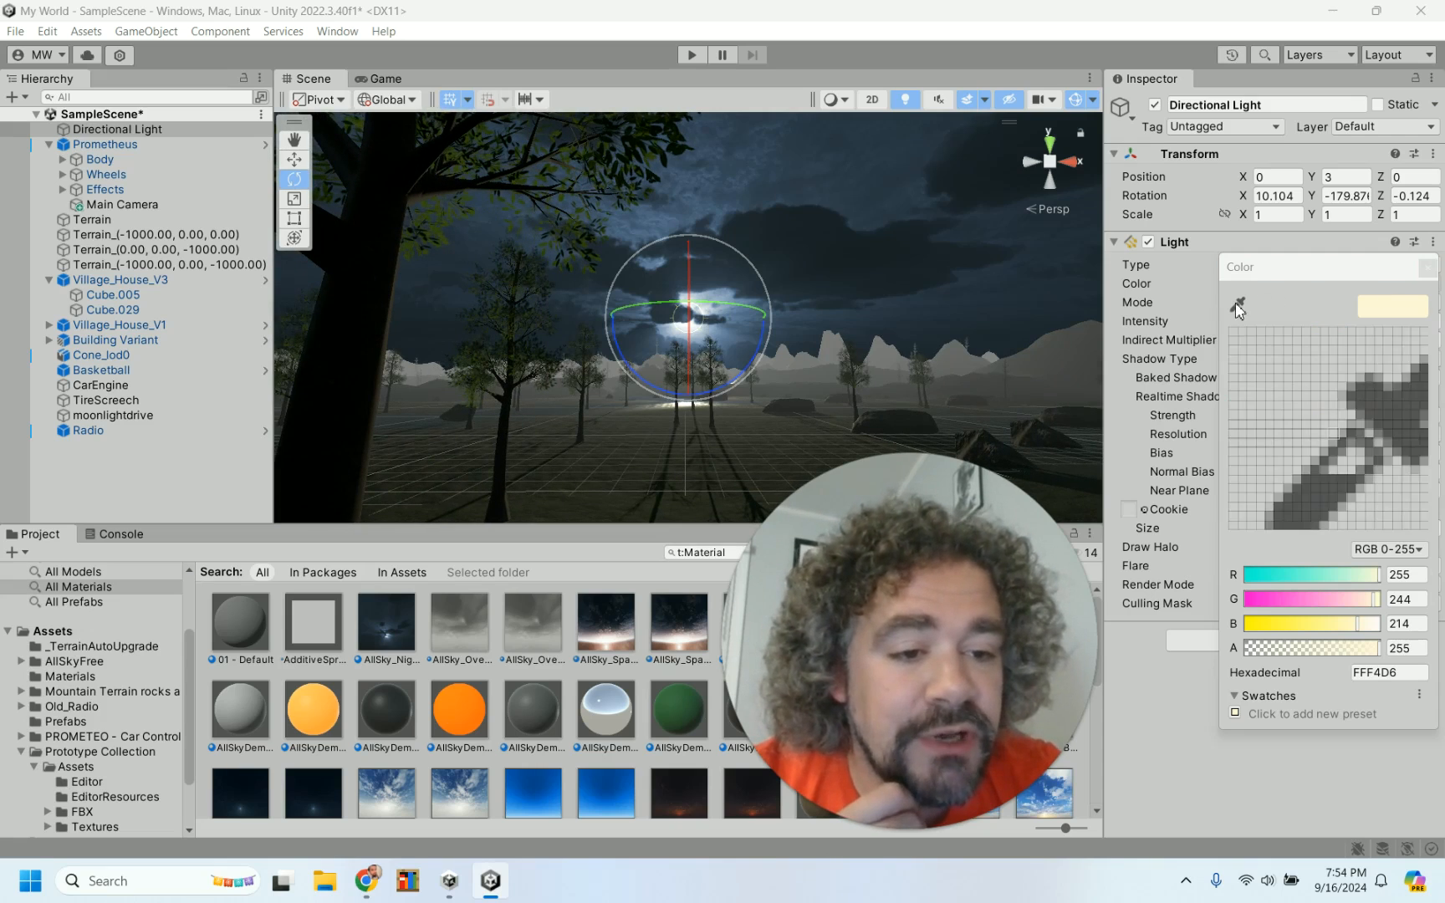
pyautogui.click(699, 340)
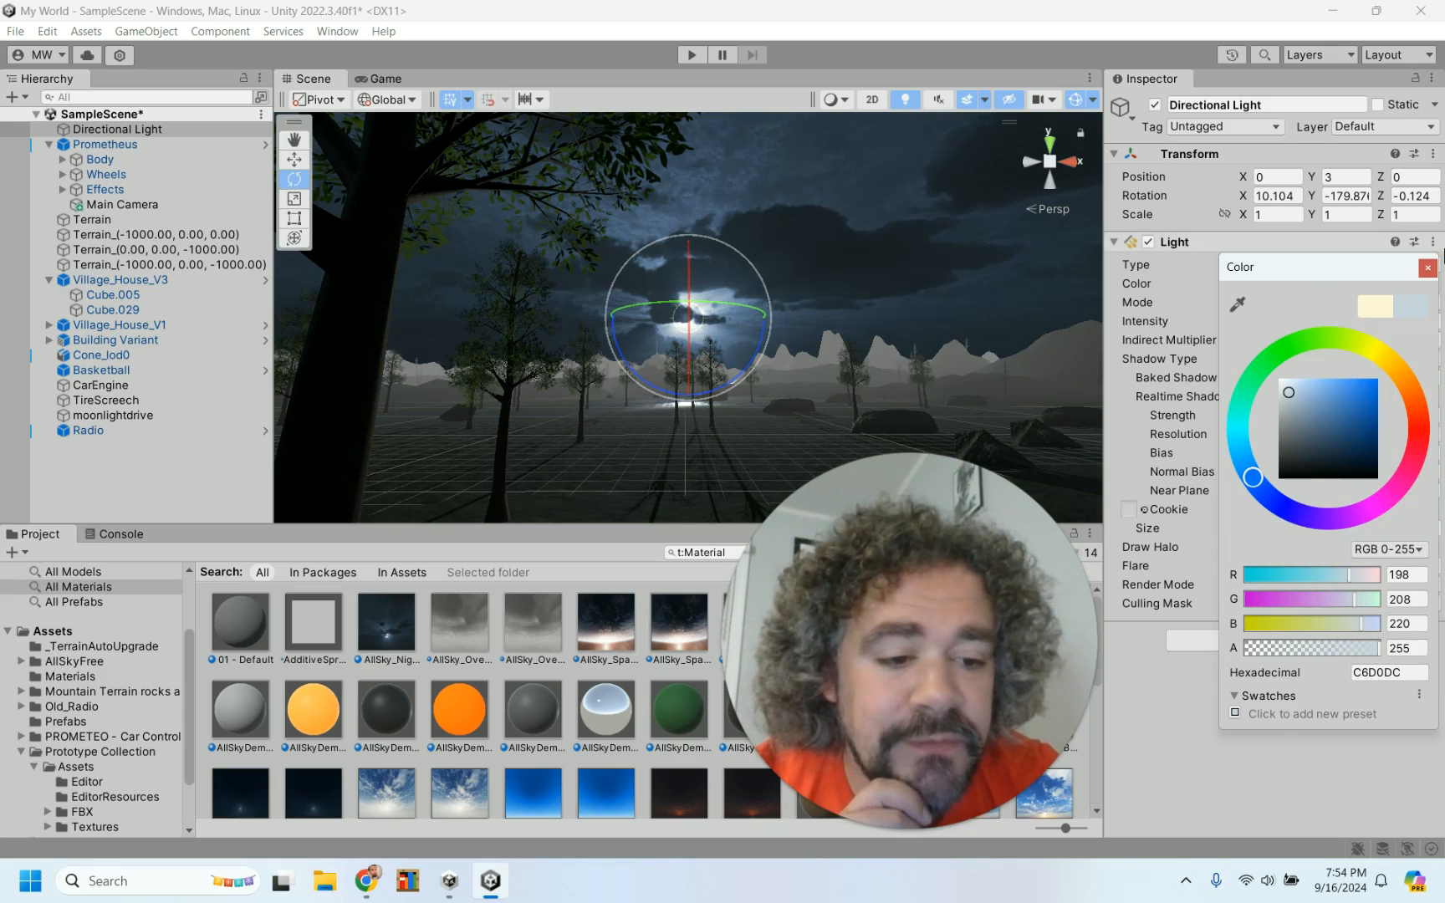
pyautogui.click(1428, 268)
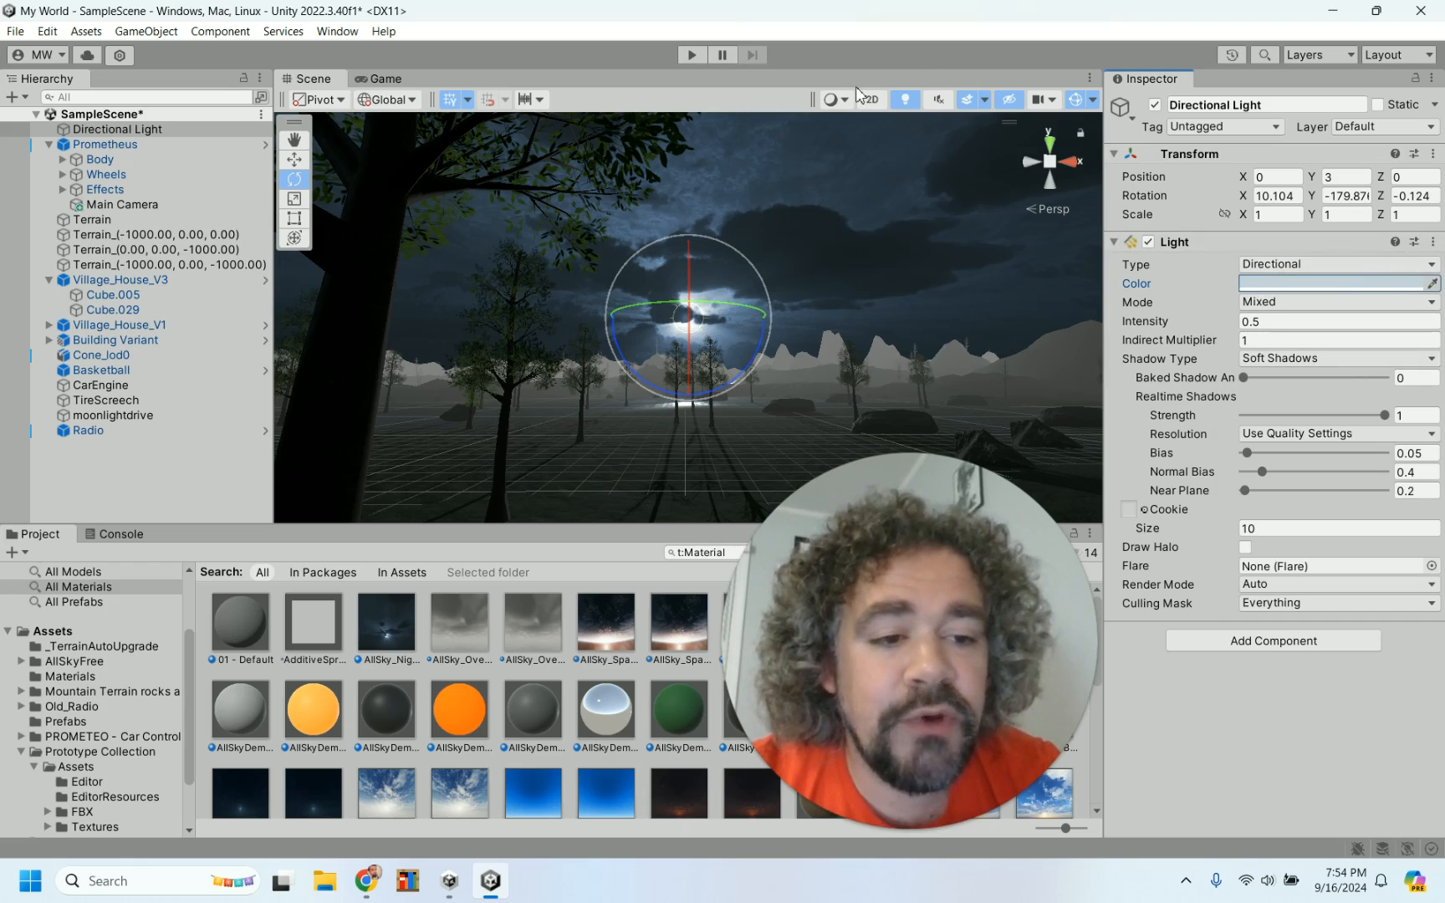
# - Play-test the pale blue moonlight by driving and turning the car across the terrain, and stop the test
pyautogui.click(697, 54)
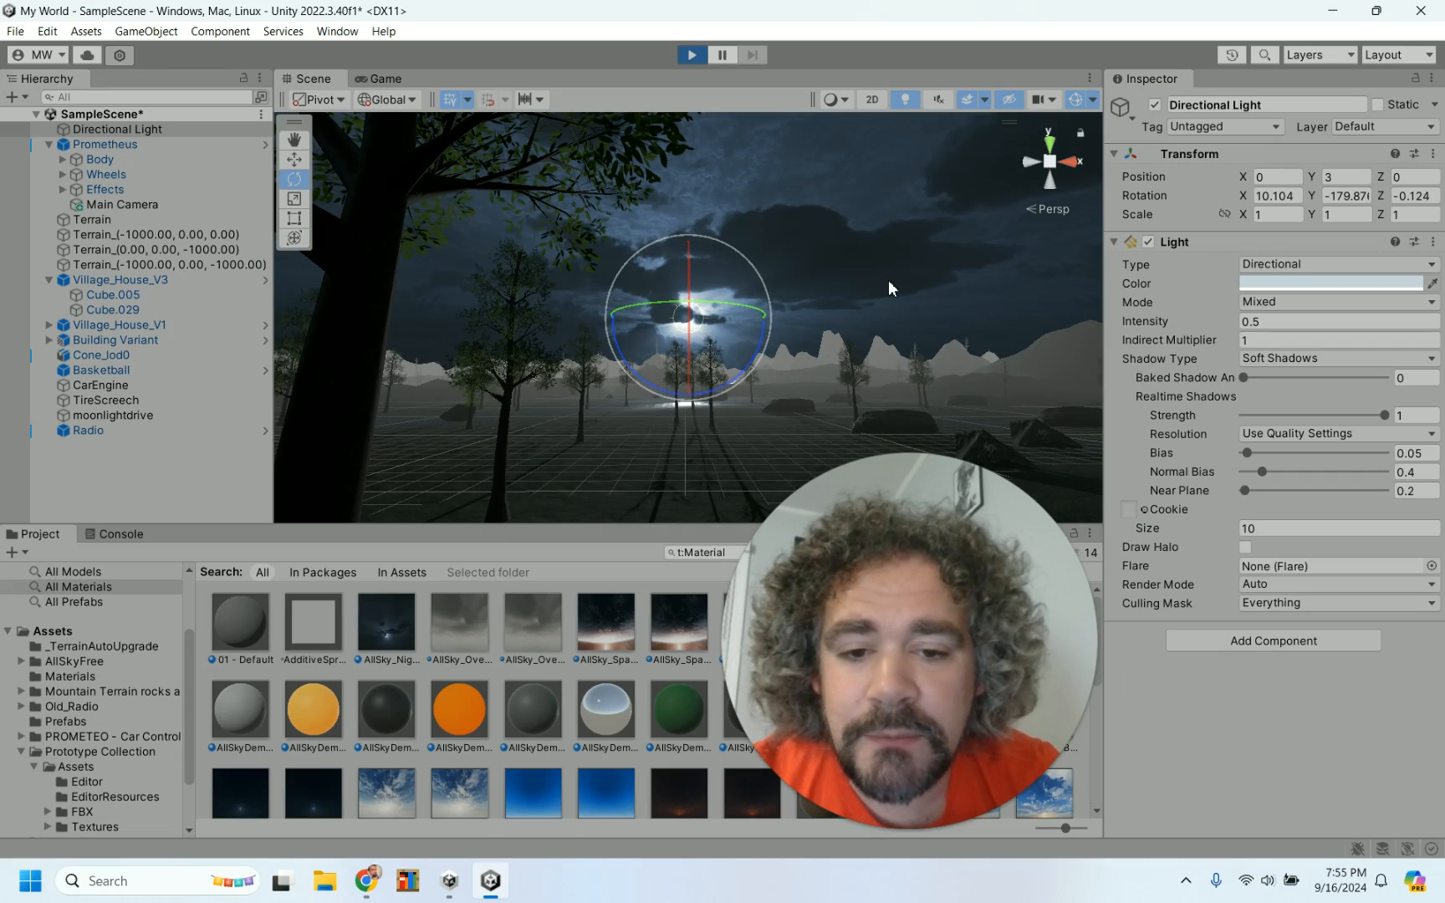
pyautogui.press('w')
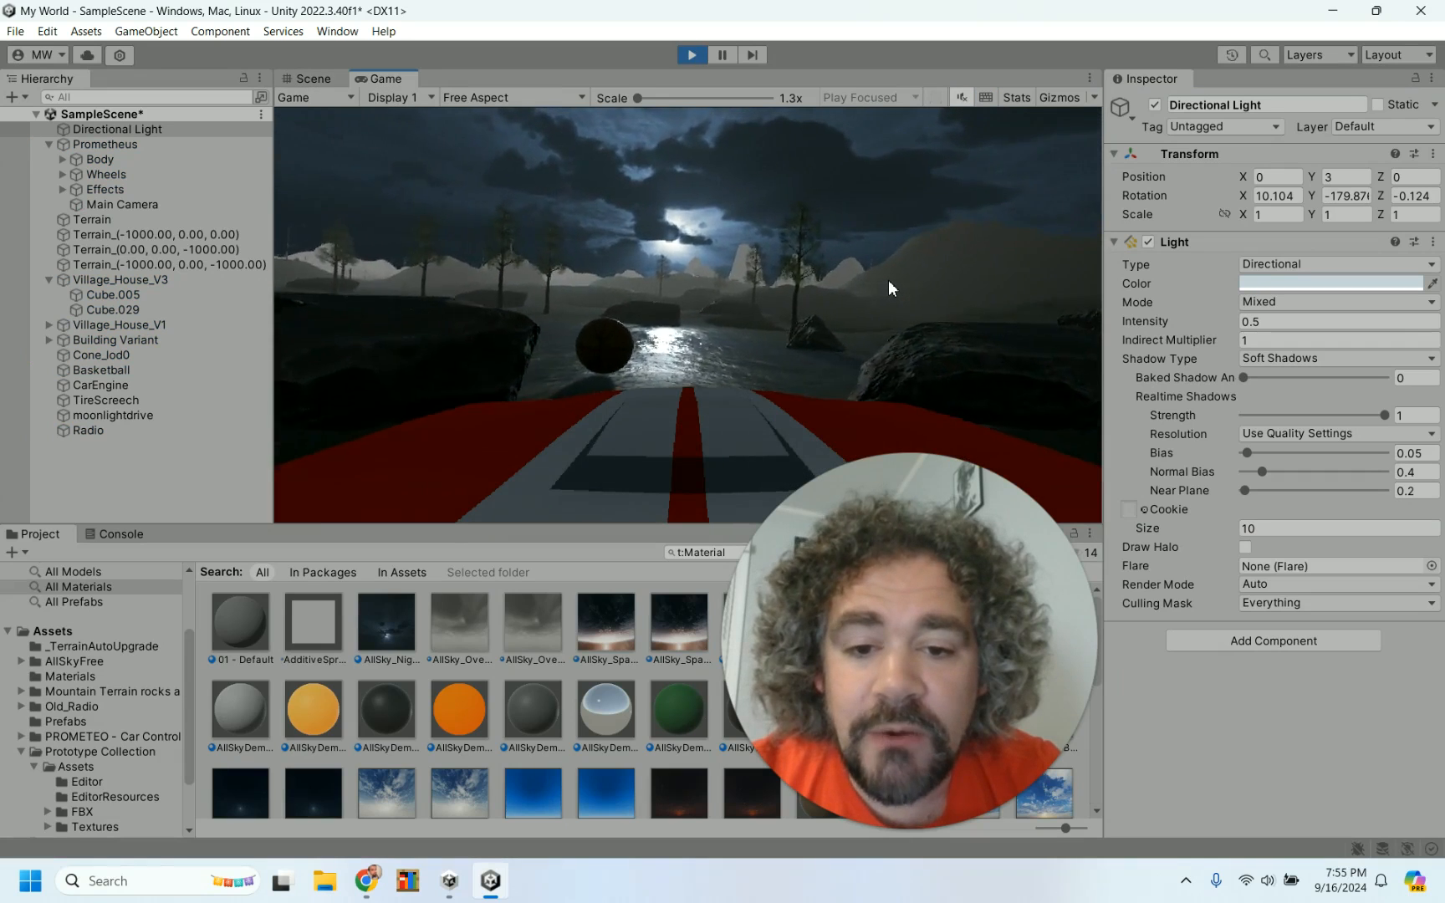
pyautogui.press('a')
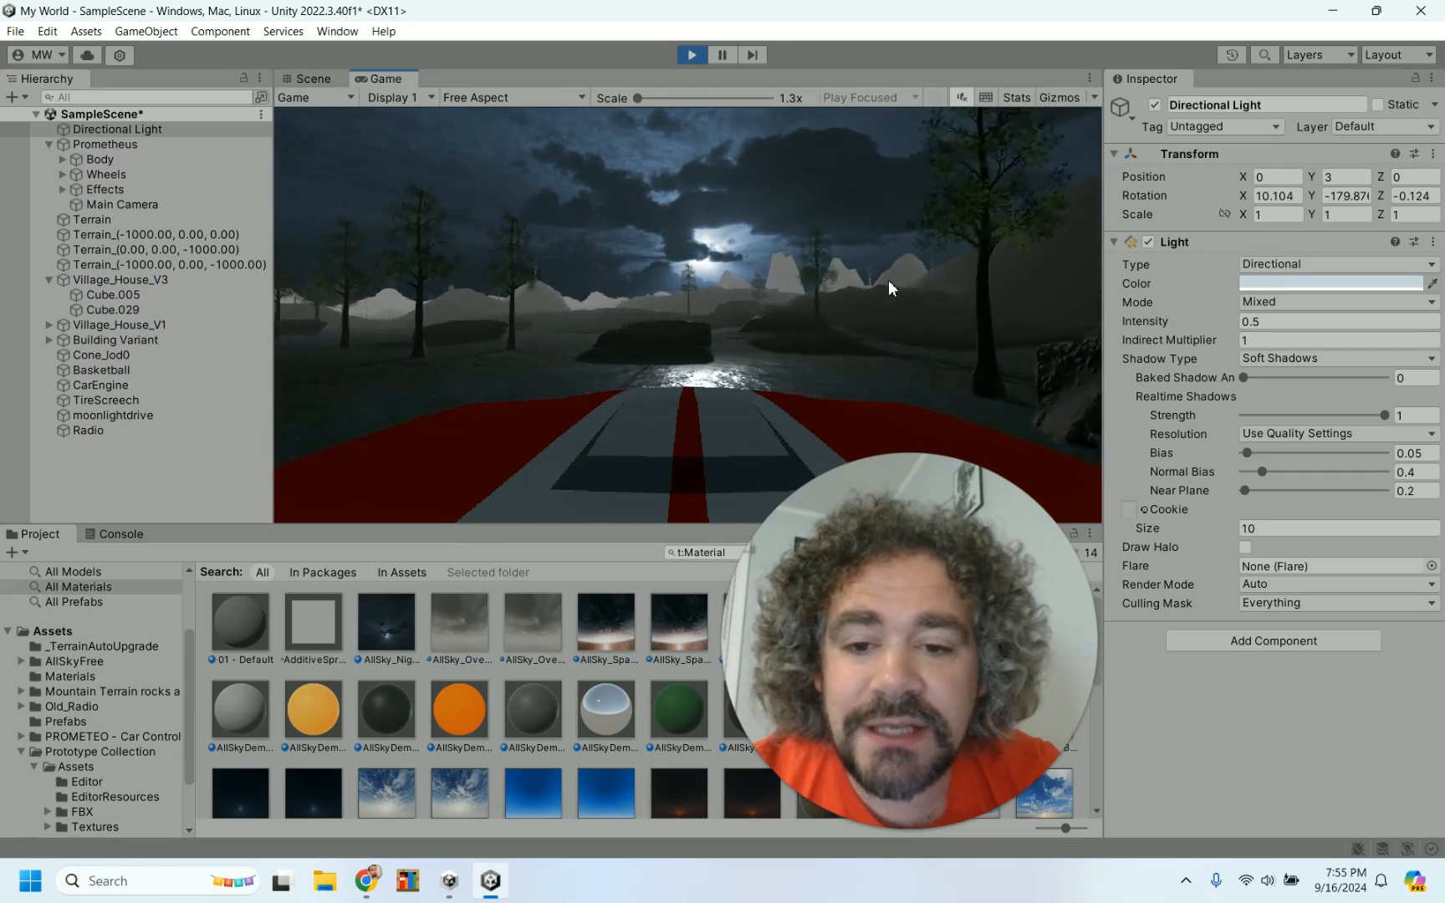
pyautogui.press('a')
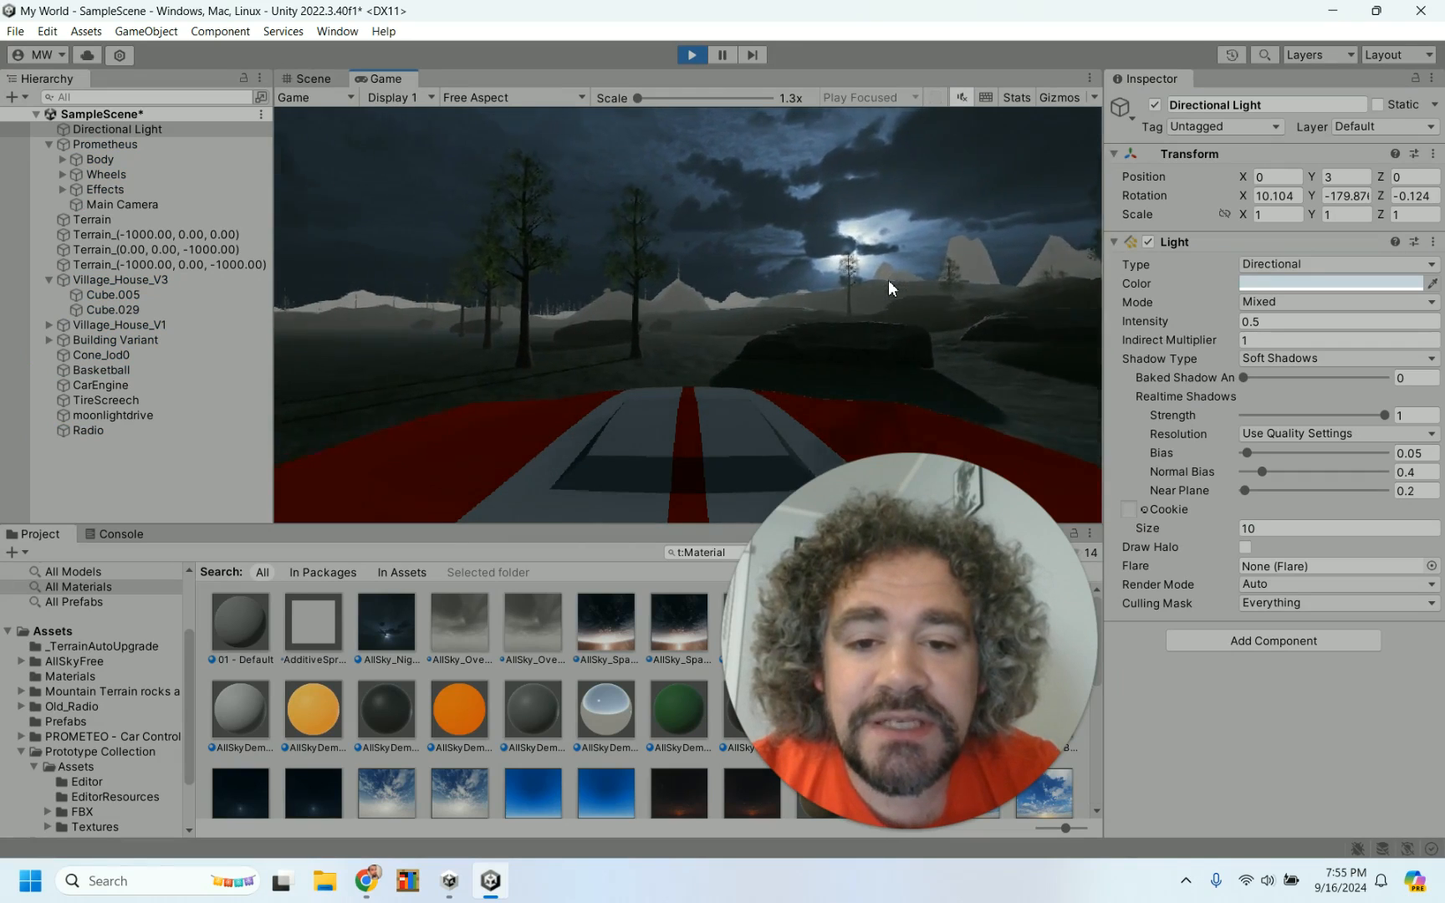
pyautogui.press('a')
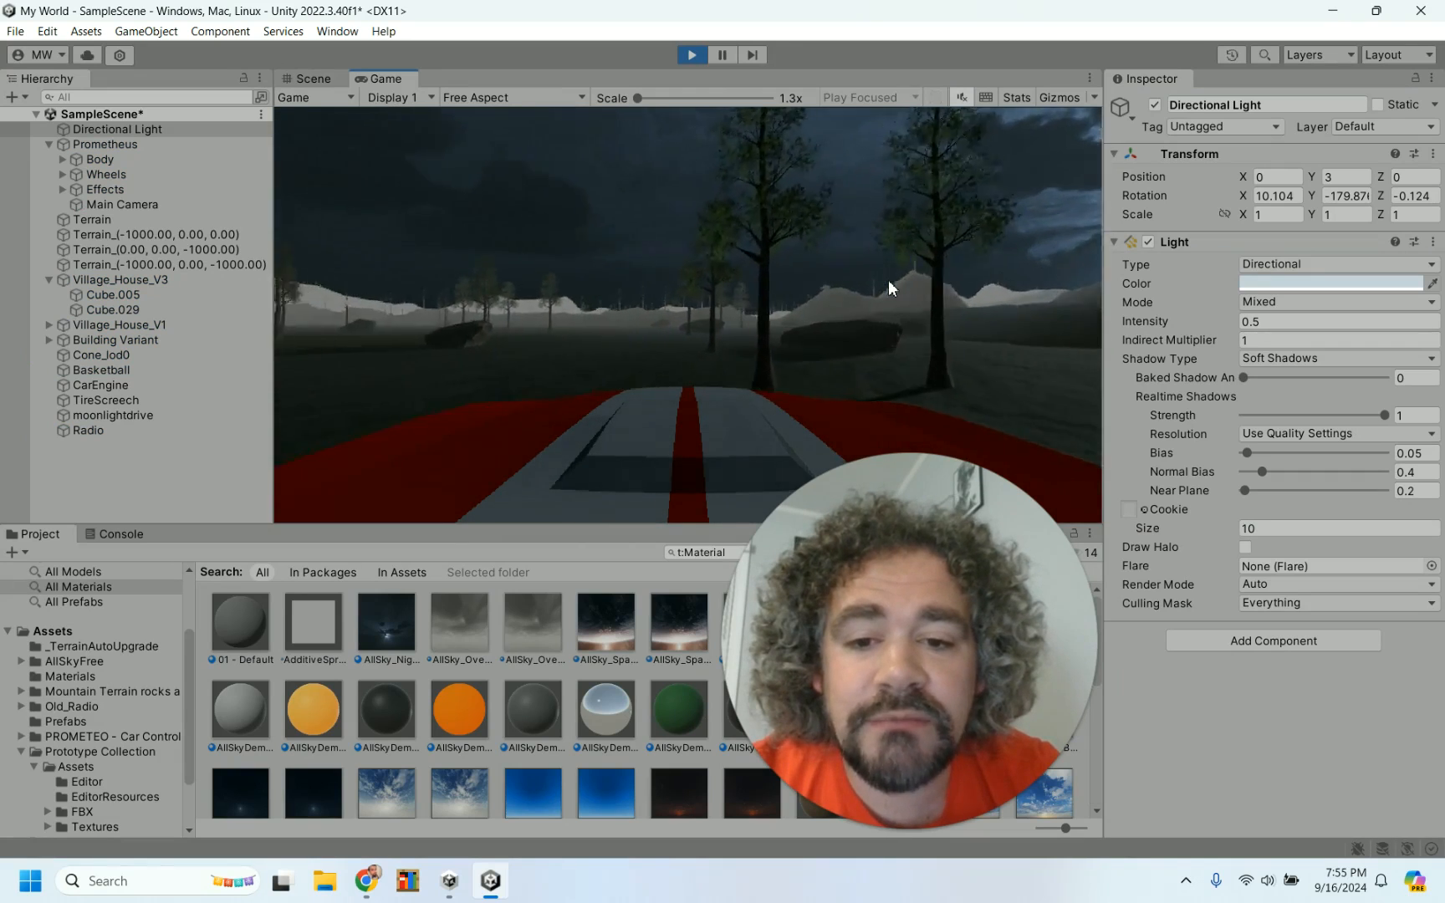
pyautogui.press('d')
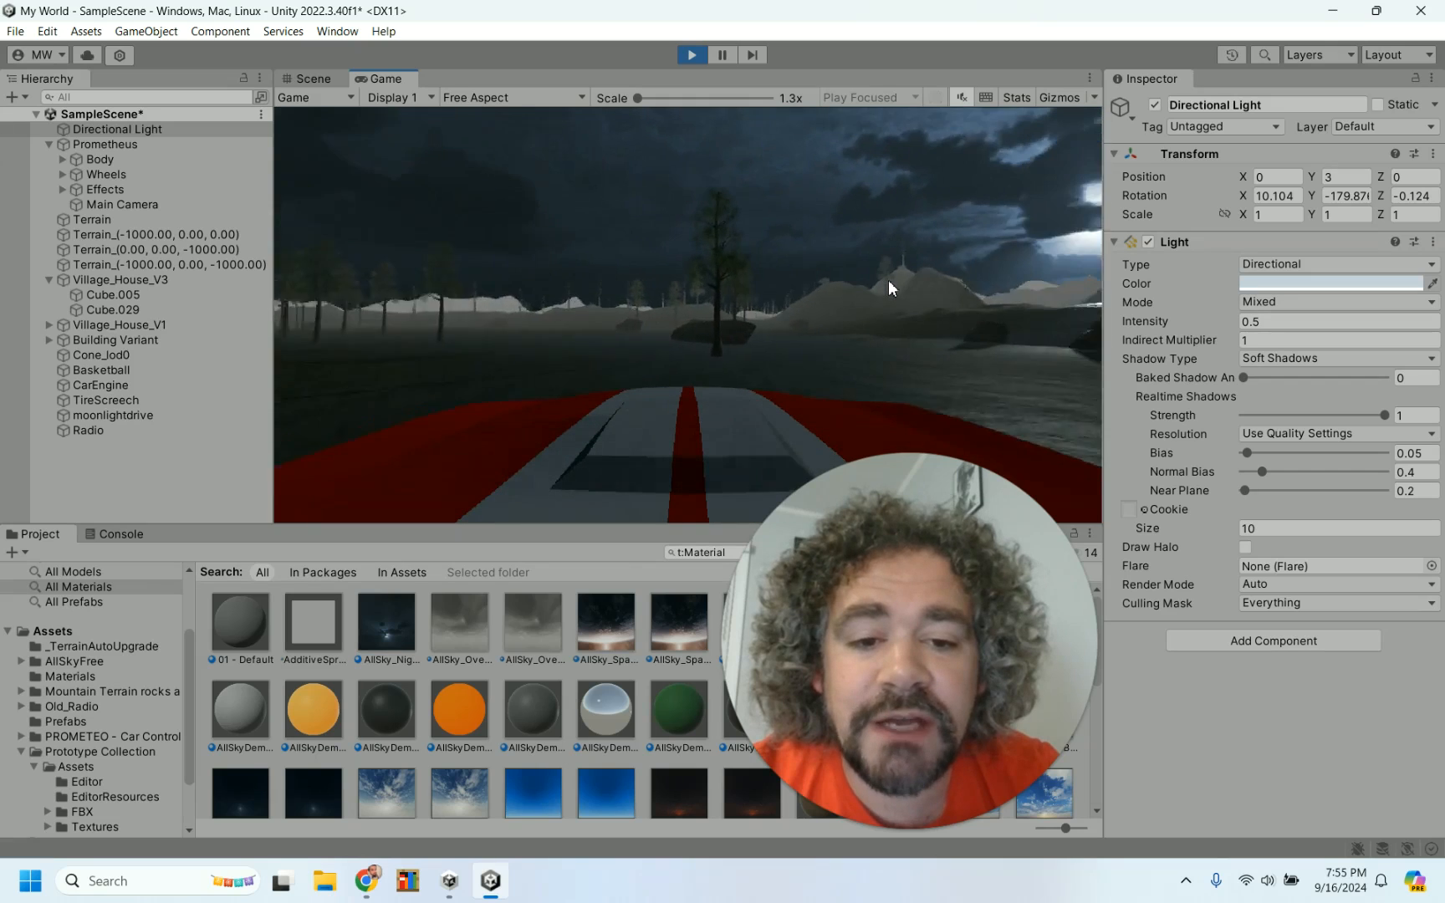
pyautogui.press('w')
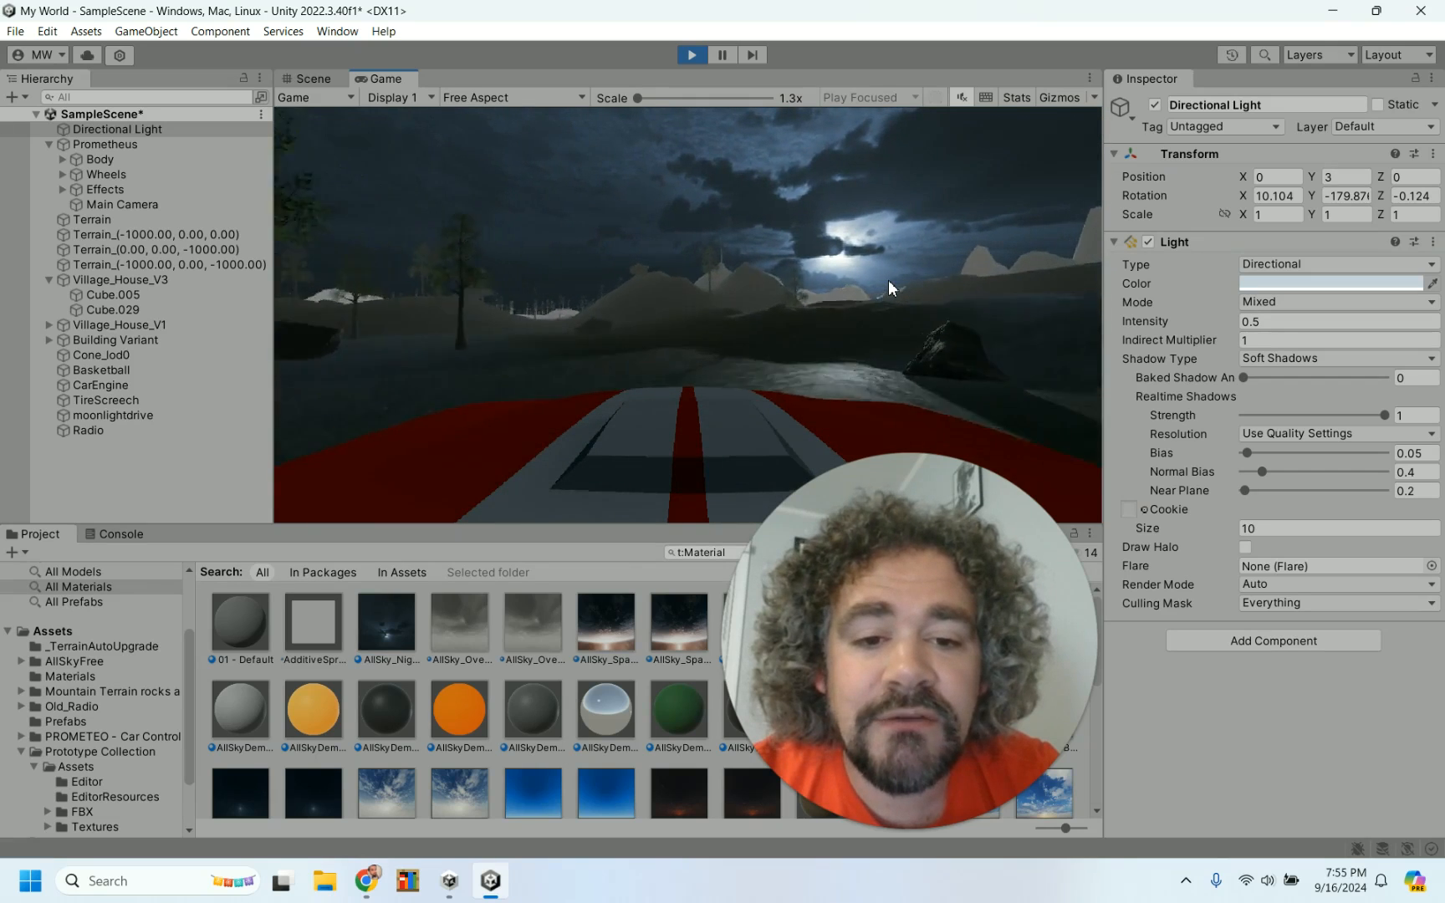
pyautogui.press('w')
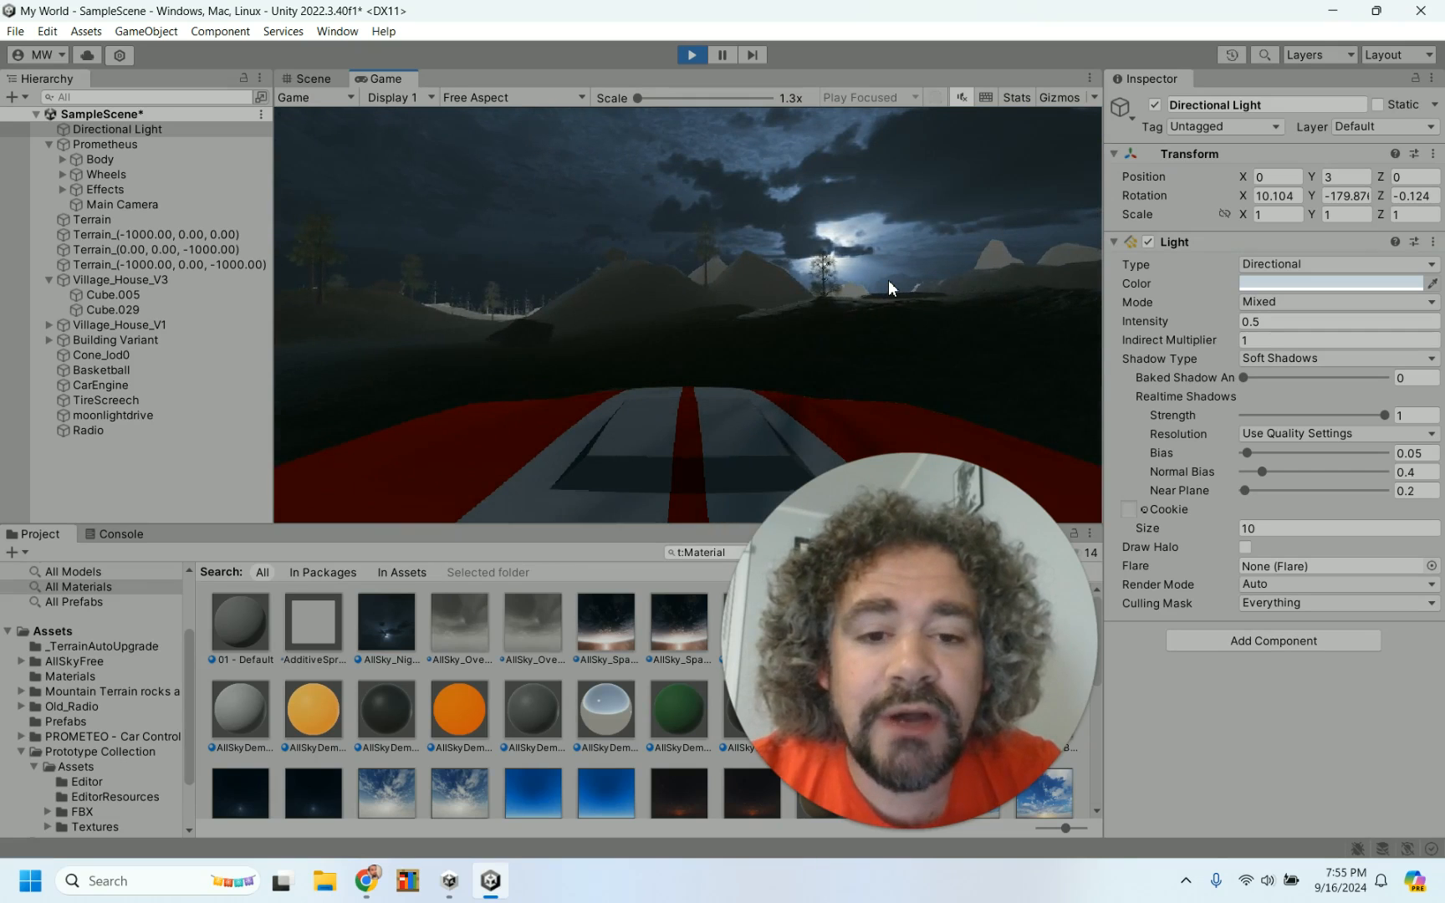
pyautogui.press('w')
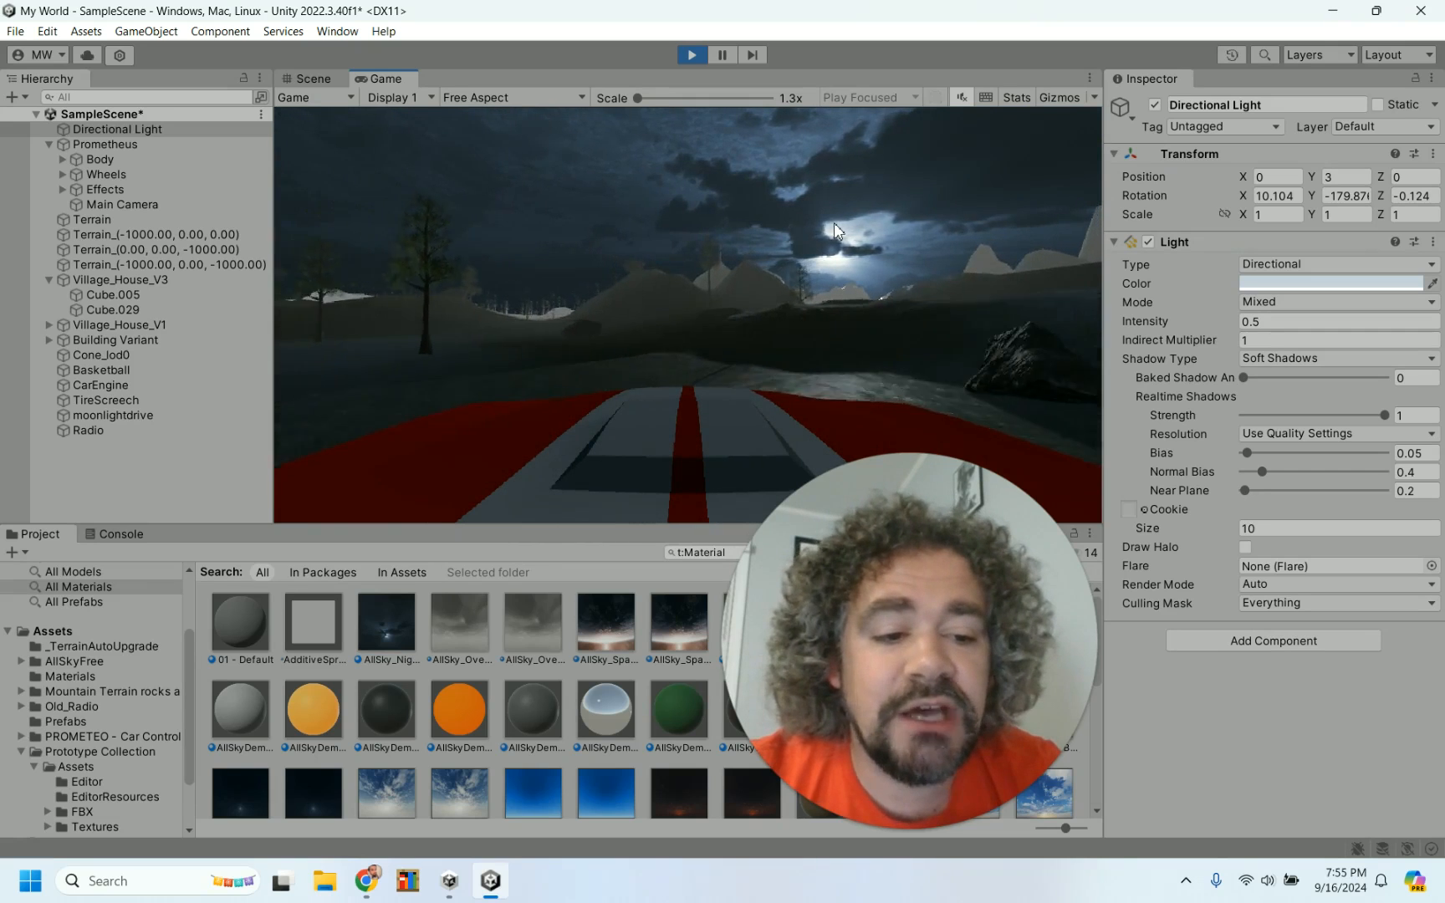
pyautogui.press('s')
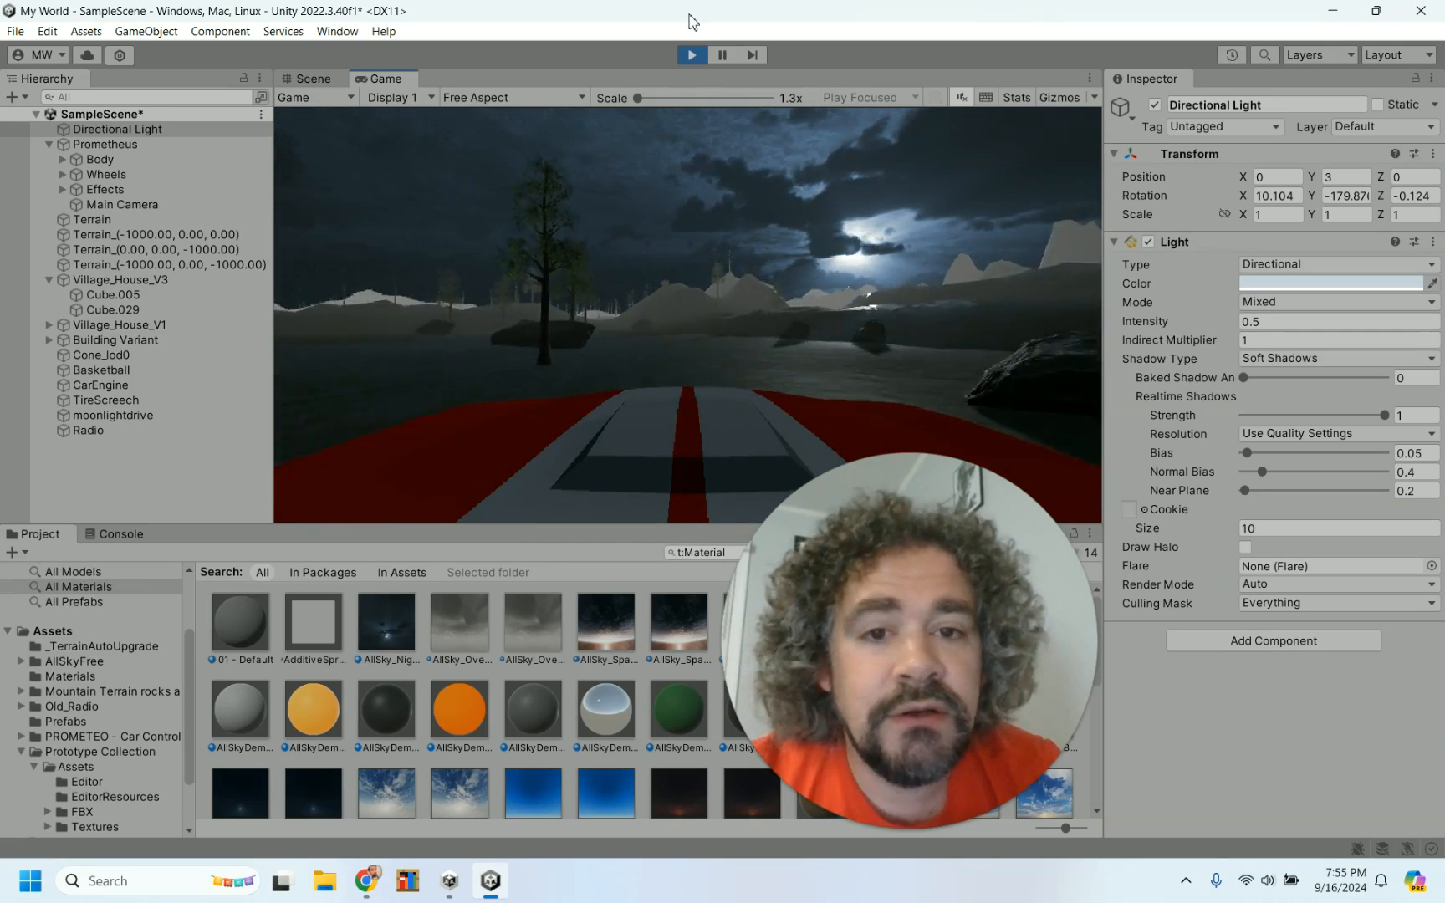
pyautogui.click(692, 55)
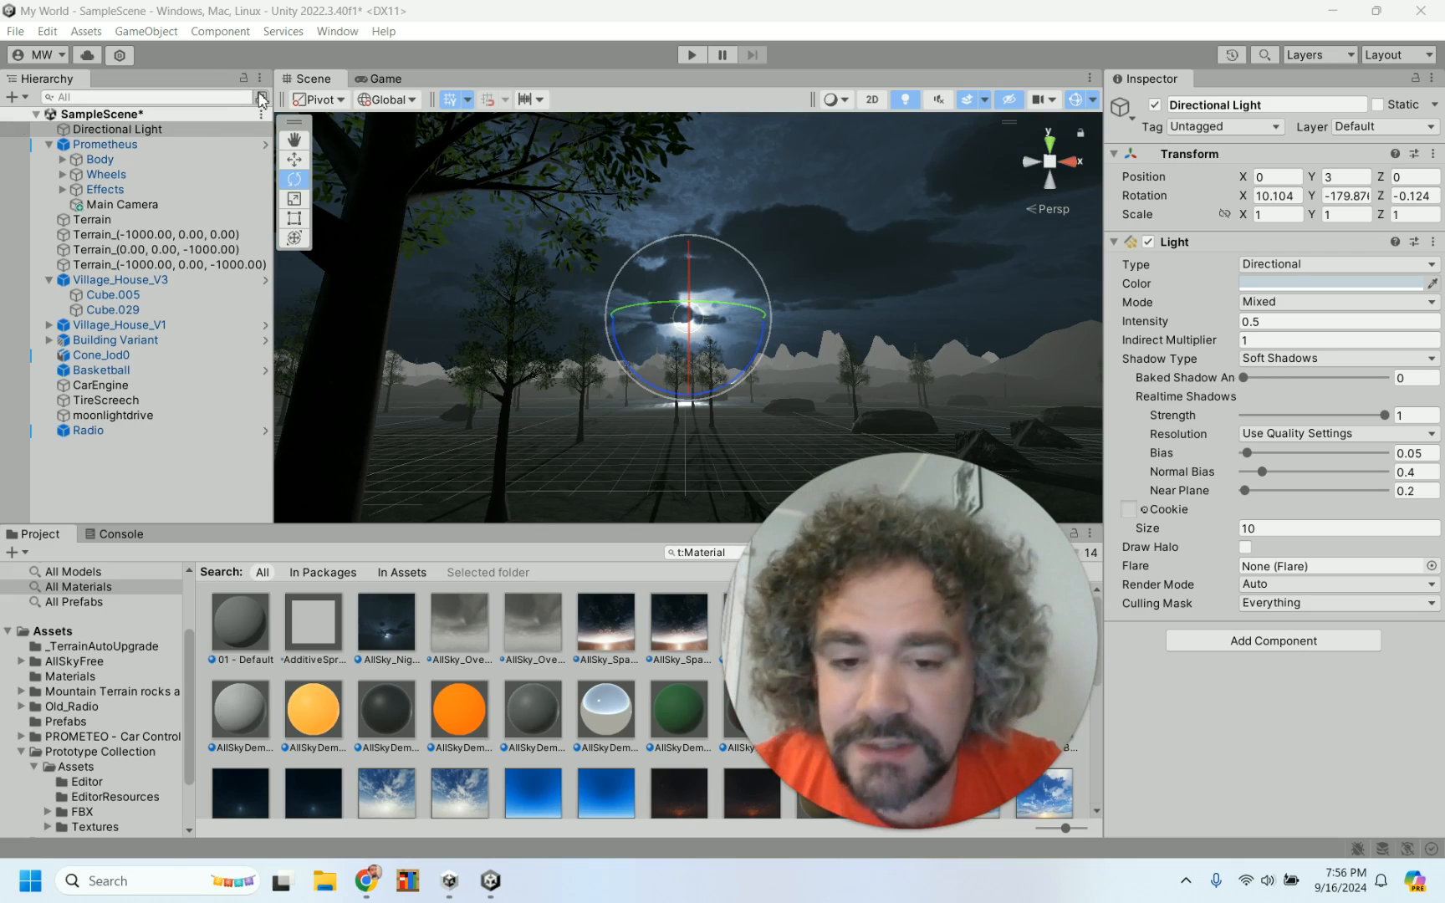
# - Move the Directional Light object with the Move tool to about X 1.15, Y 3.57, Z 2.04, above the trees
pyautogui.keyDown('alt'); pyautogui.moveTo(797, 329); pyautogui.dragTo(748, 441); pyautogui.keyUp('alt')
pyautogui.click(166, 130)
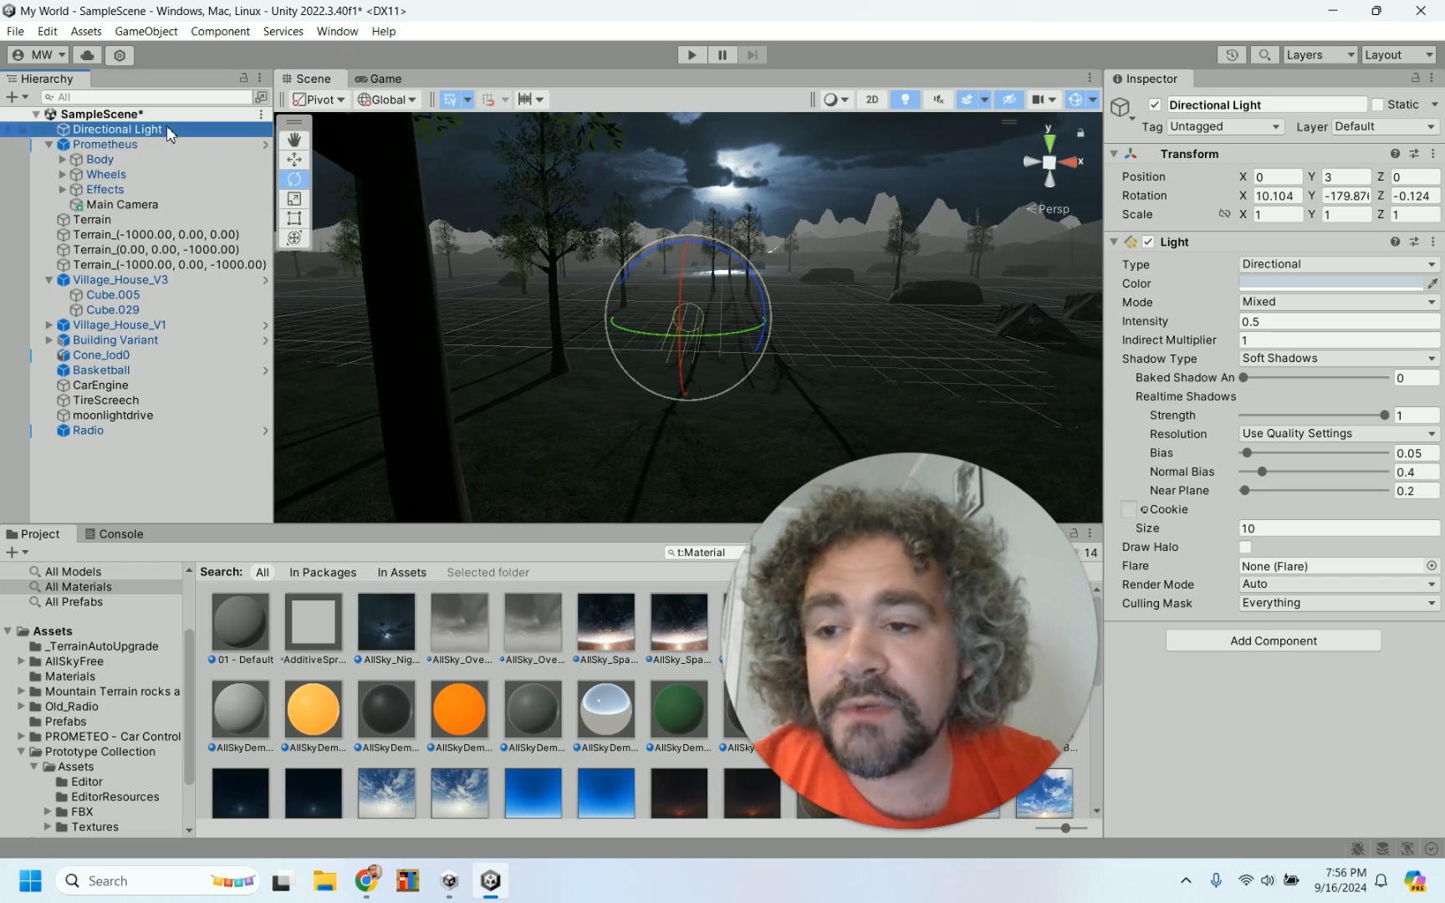
pyautogui.click(299, 166)
pyautogui.moveTo(757, 321); pyautogui.dragTo(1010, 326)
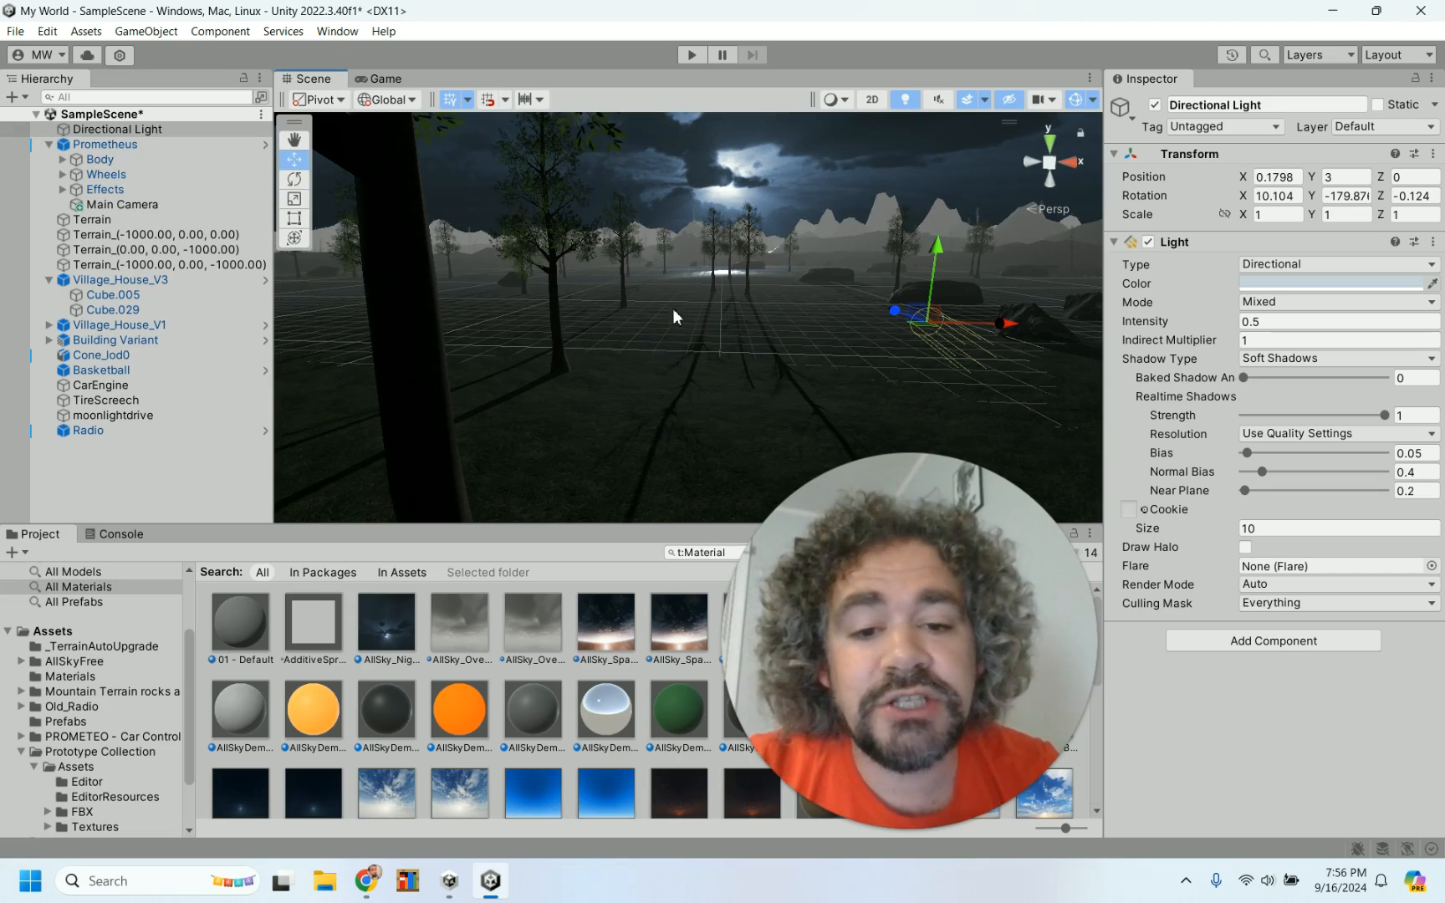
pyautogui.moveTo(917, 312); pyautogui.dragTo(756, 218)
pyautogui.moveTo(818, 256); pyautogui.dragTo(980, 256)
pyautogui.moveTo(913, 186); pyautogui.dragTo(985, 137)
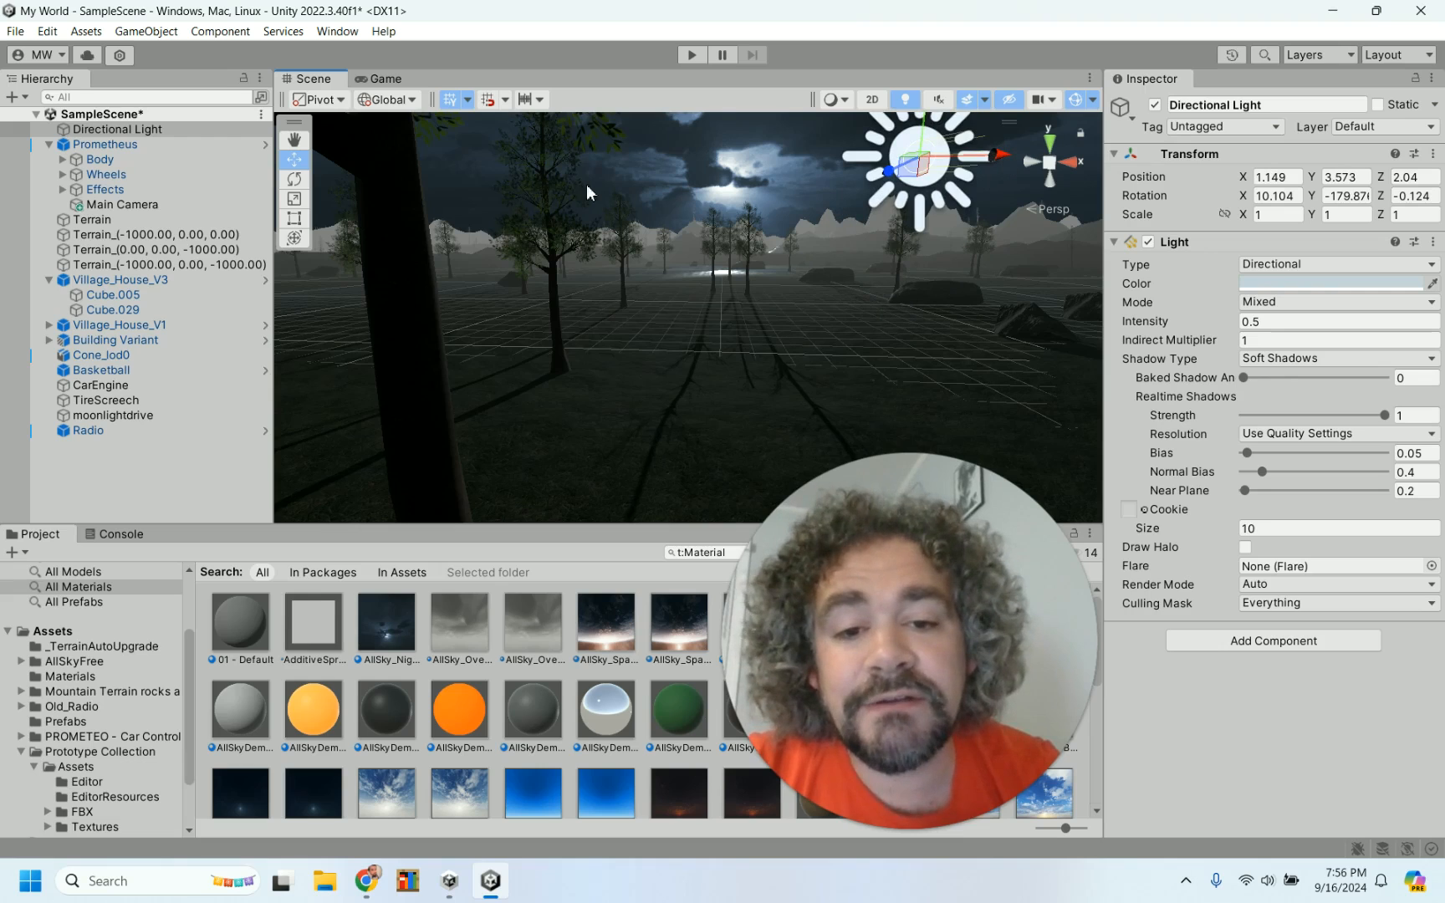
pyautogui.scroll(-5, 994, 187)
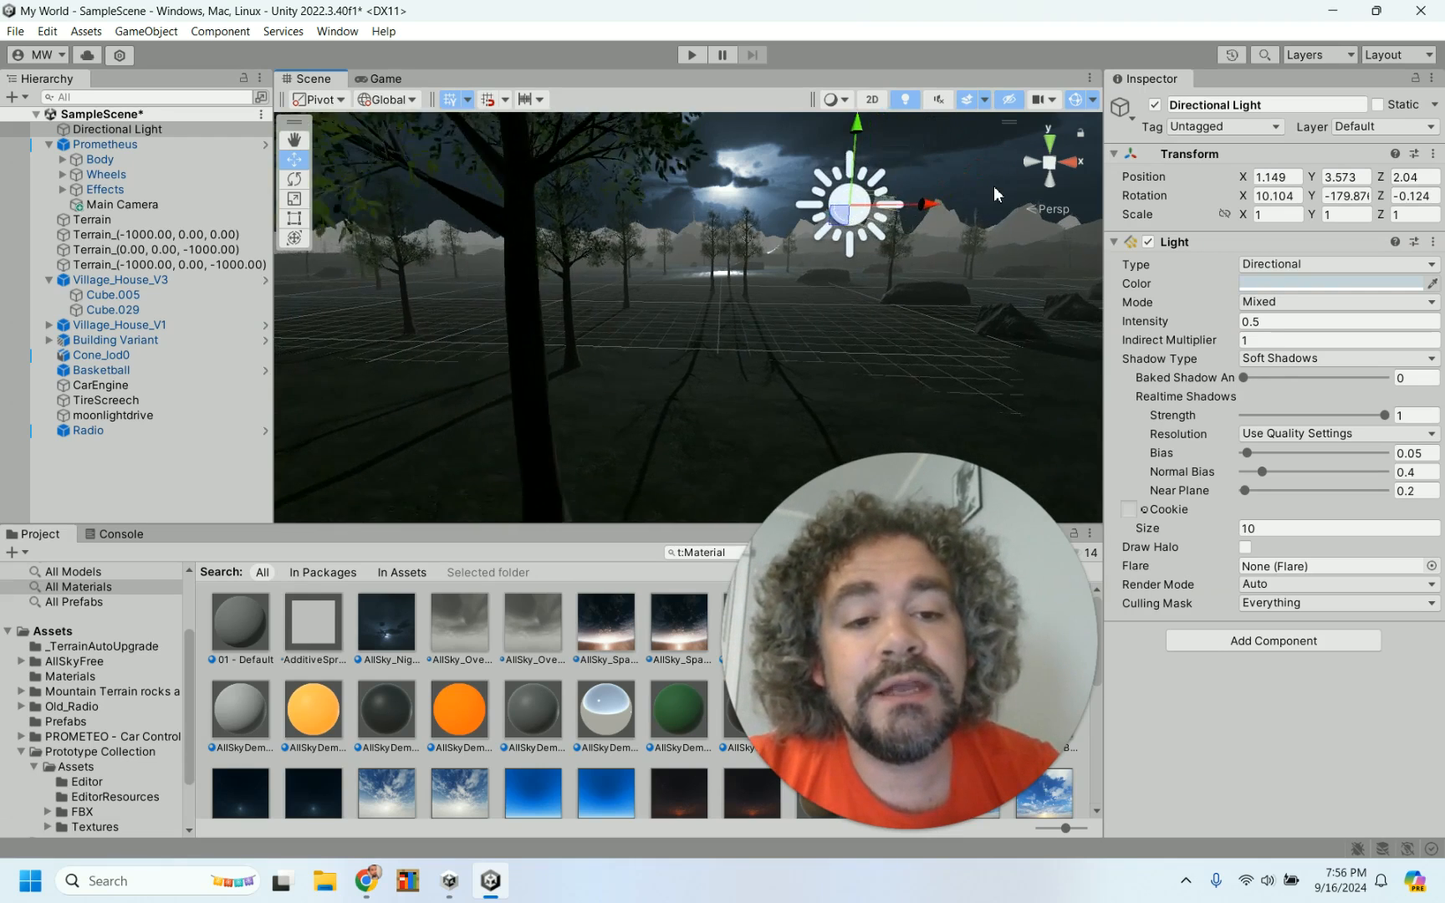
# - Move the Directional Light object along its X axis to about X -2.35, in front of the large tree
pyautogui.moveTo(926, 214); pyautogui.dragTo(458, 230)
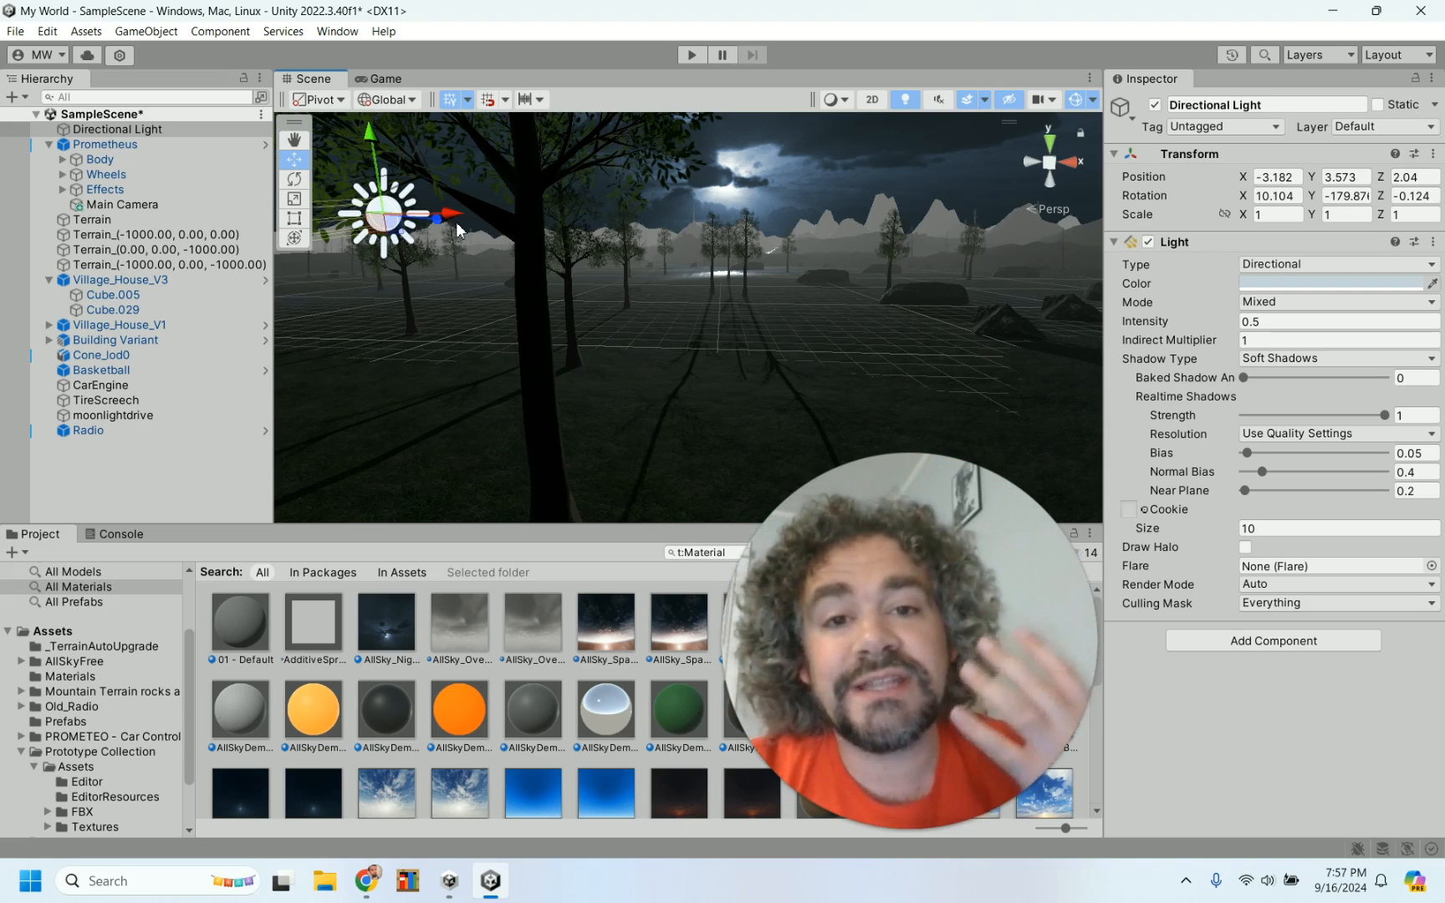
pyautogui.moveTo(452, 214); pyautogui.dragTo(531, 233)
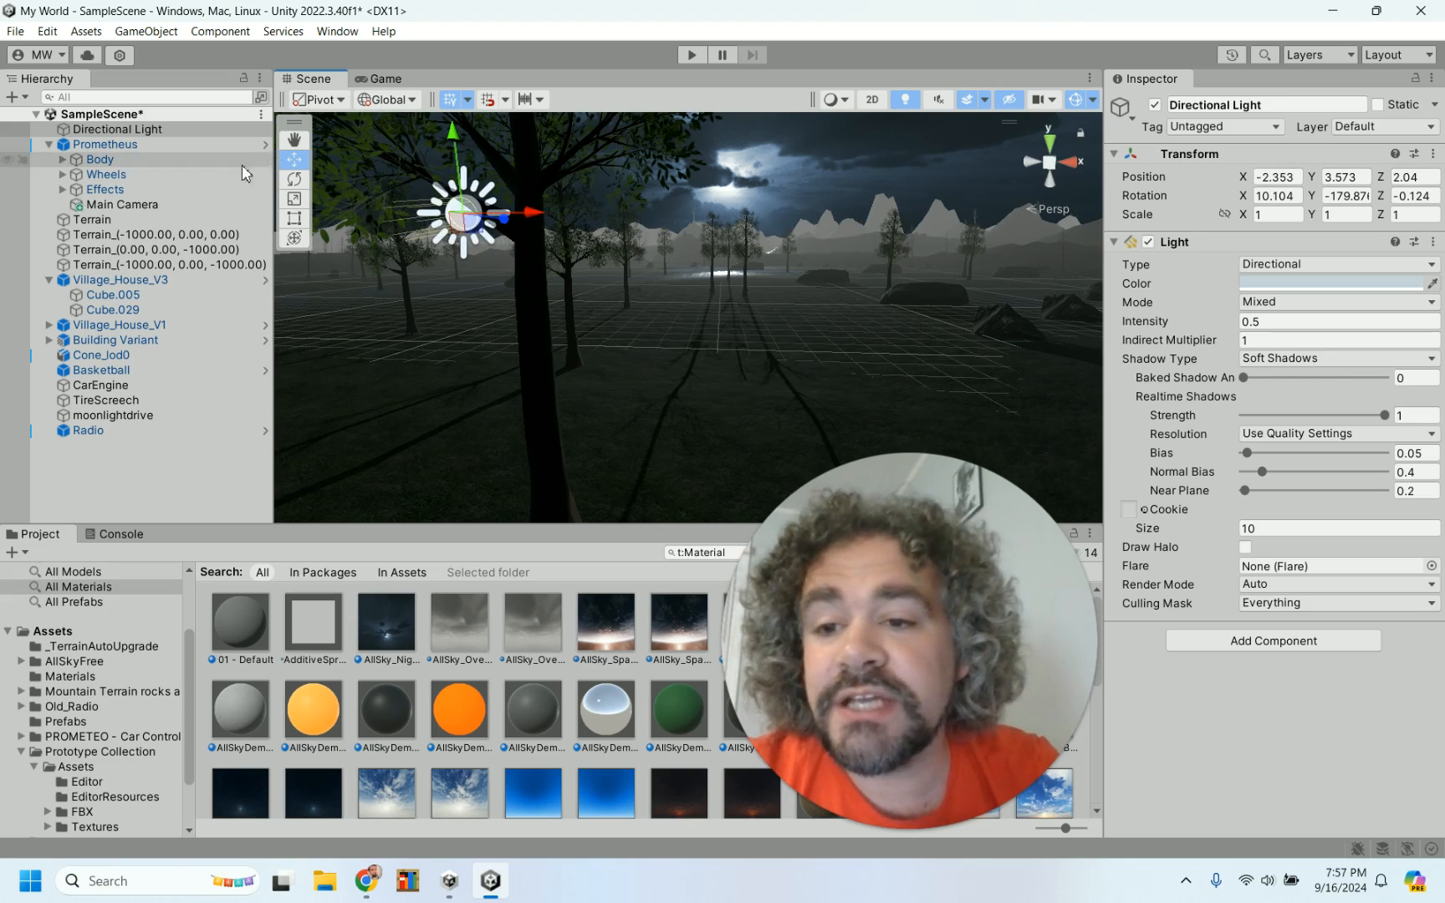
# - Try rotating the Directional Light to an X rotation of about 7.17, and undo the rotation
pyautogui.click(294, 179)
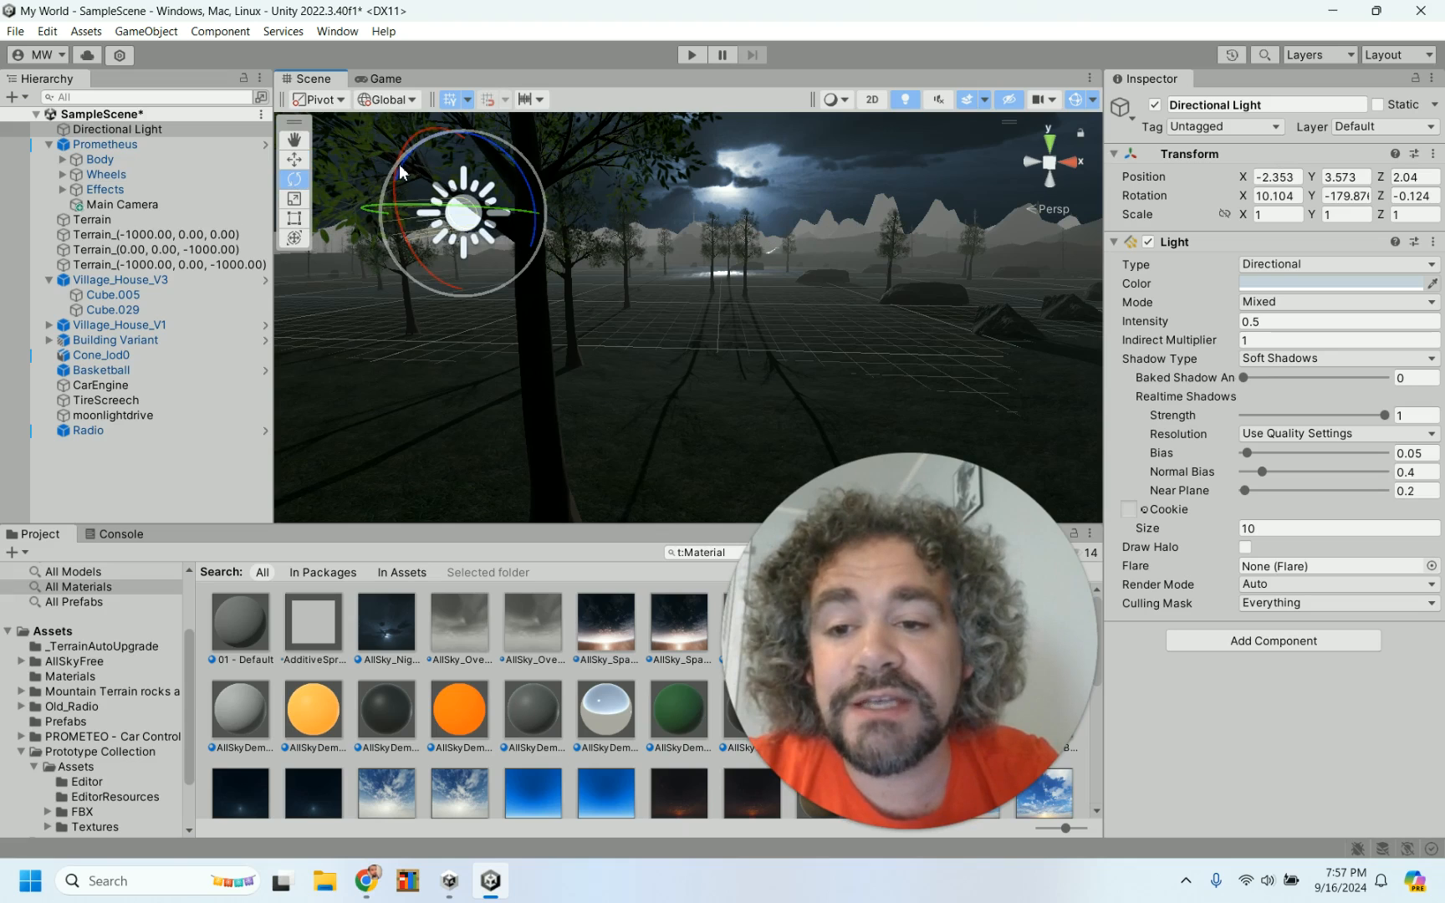
pyautogui.moveTo(406, 146); pyautogui.dragTo(446, 166)
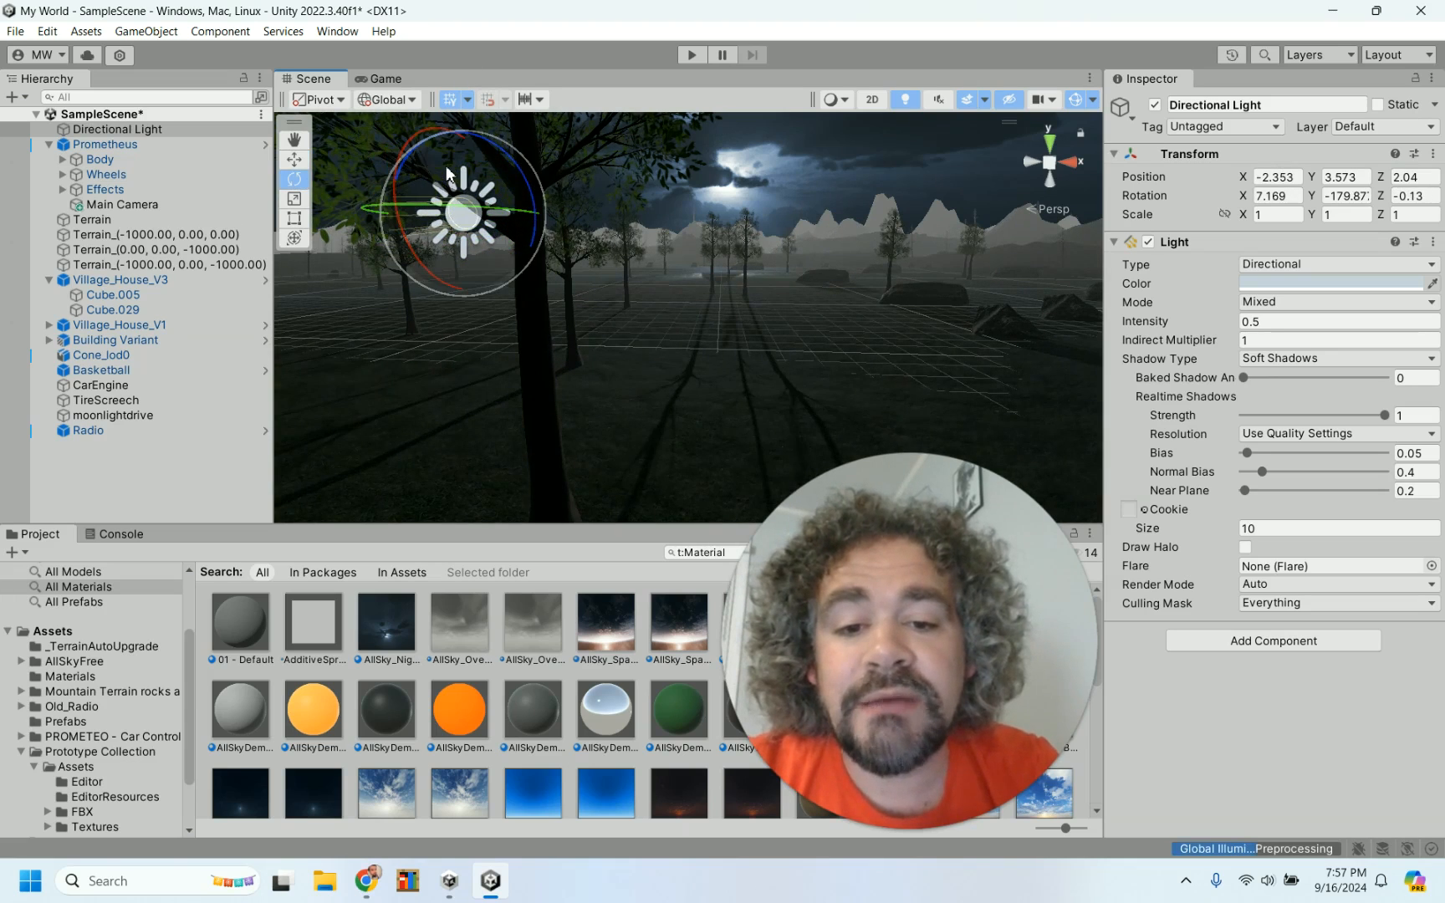
pyautogui.hotkey('ctrl', 'z')
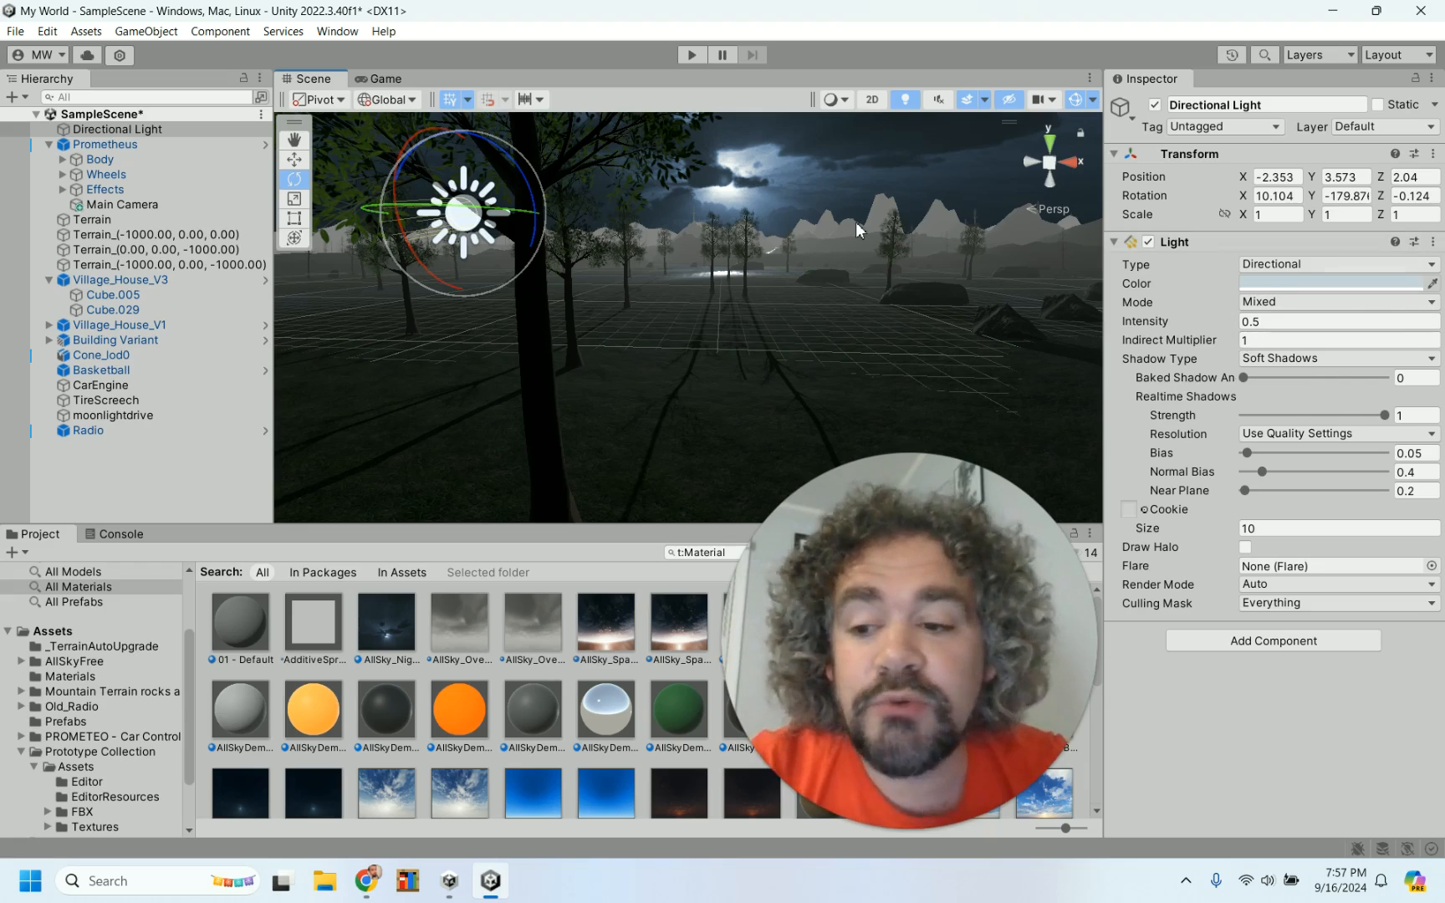
# - Review the light types that can be added to SampleScene, without creating one
pyautogui.press('f')
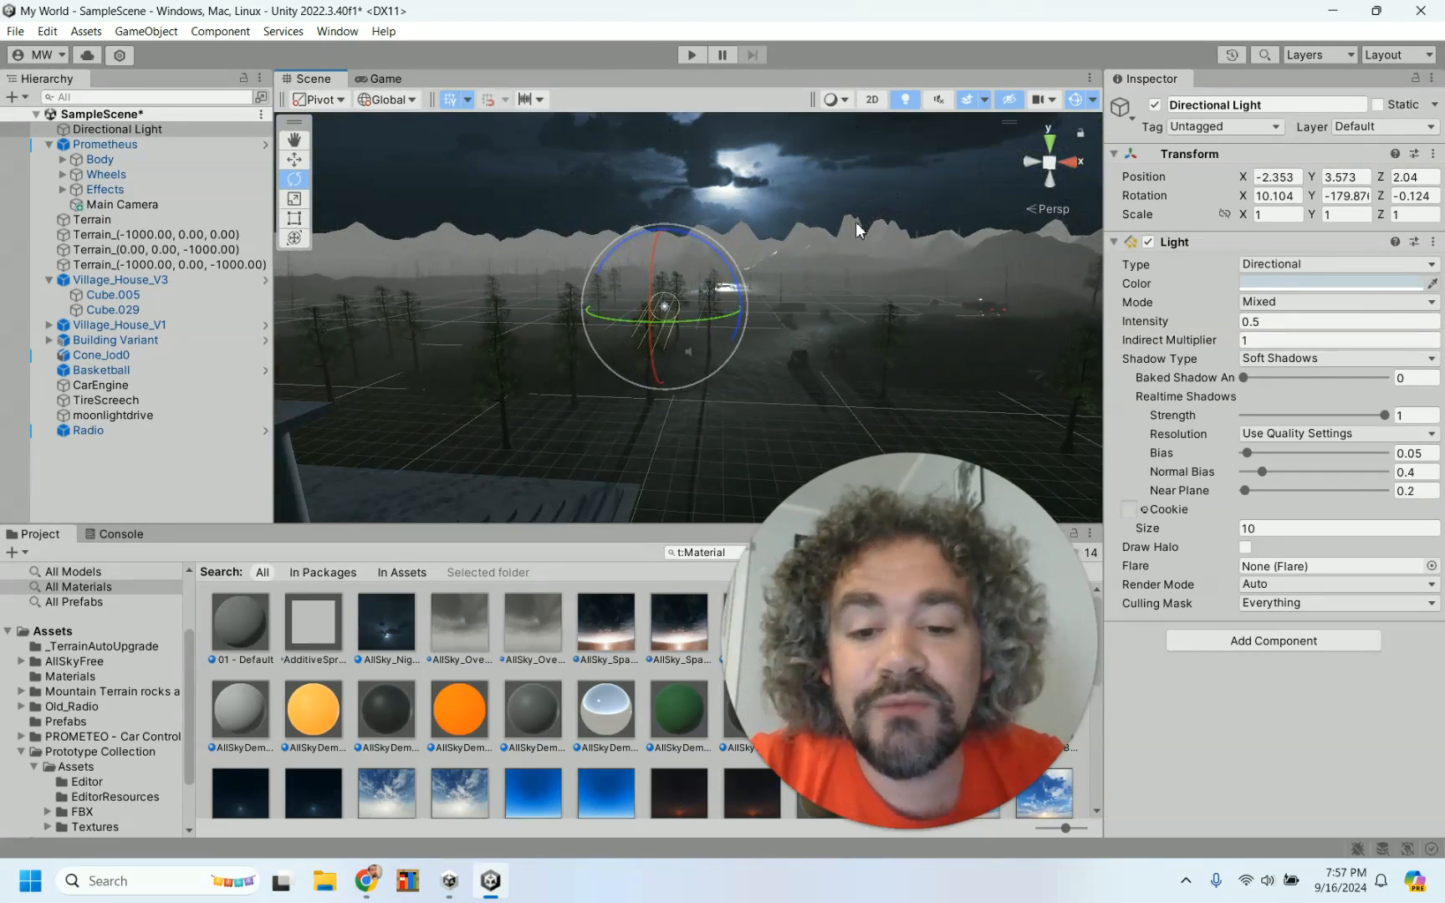
pyautogui.scroll(-4, 860, 230)
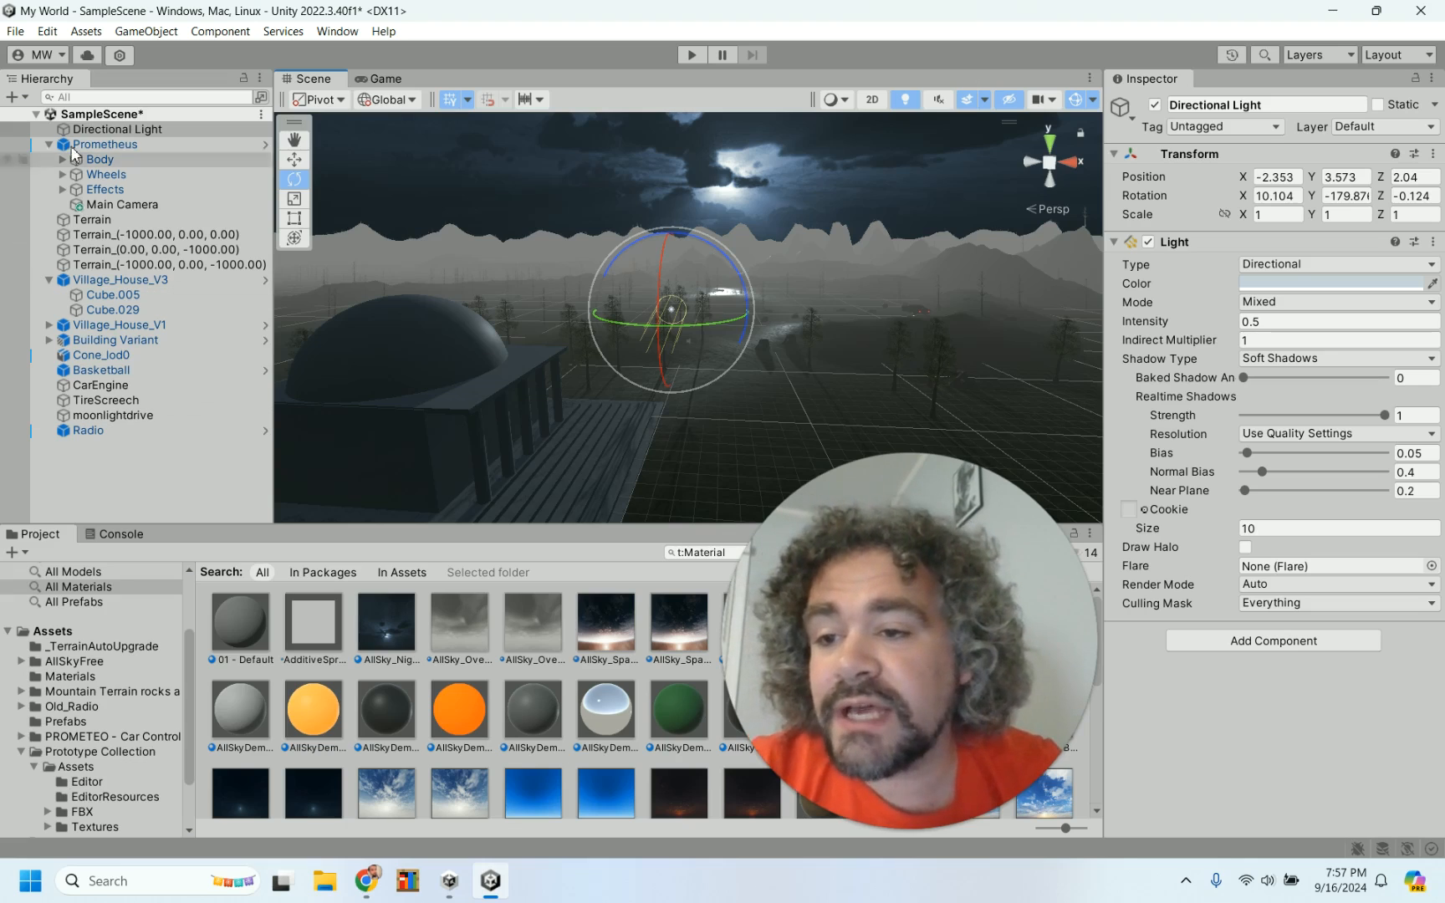
pyautogui.click(91, 116)
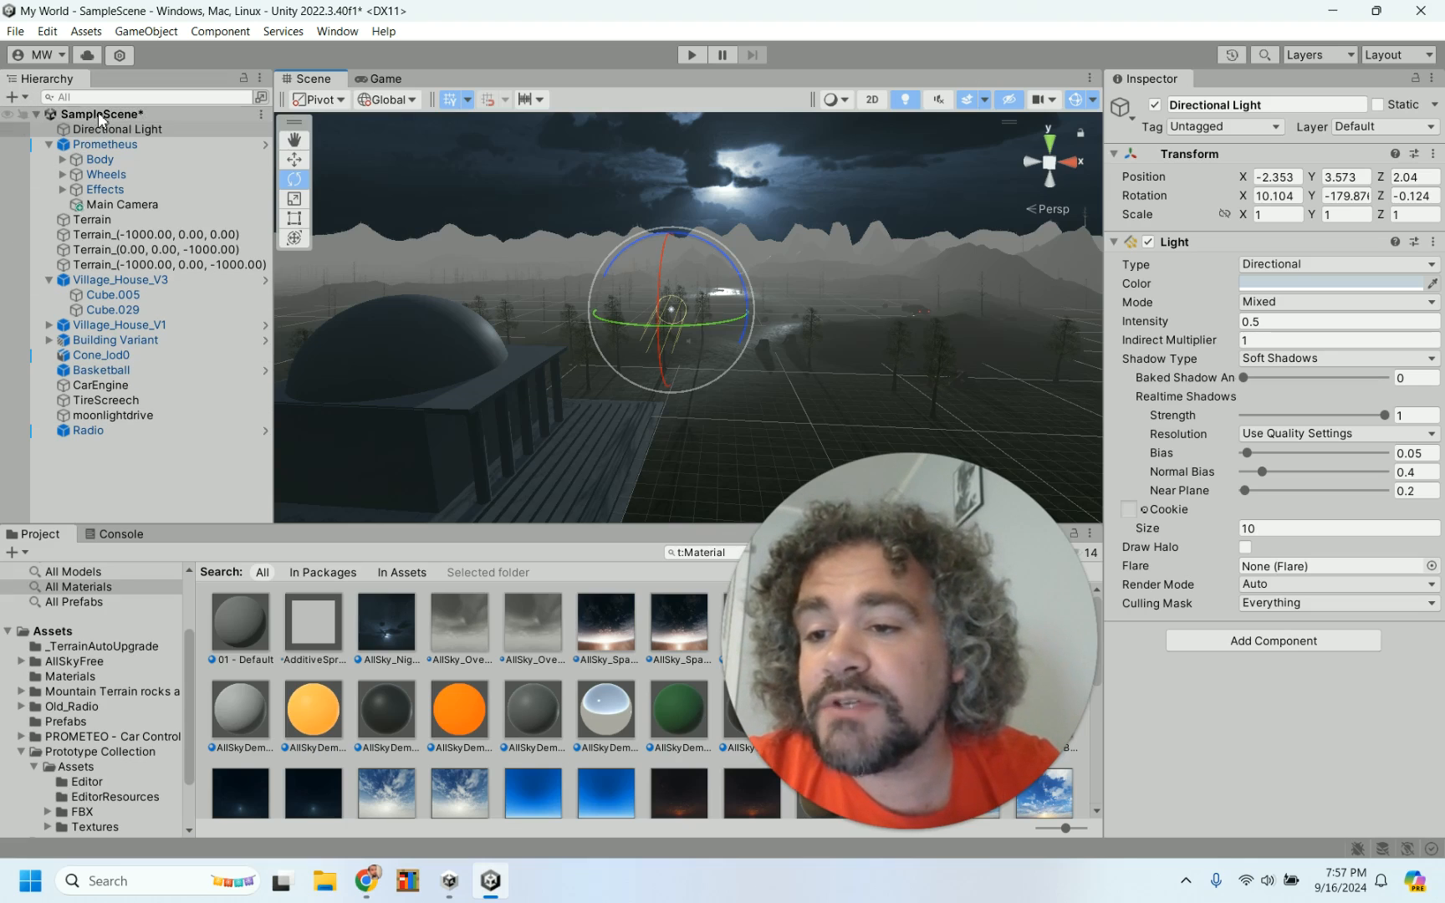
pyautogui.click(13, 97)
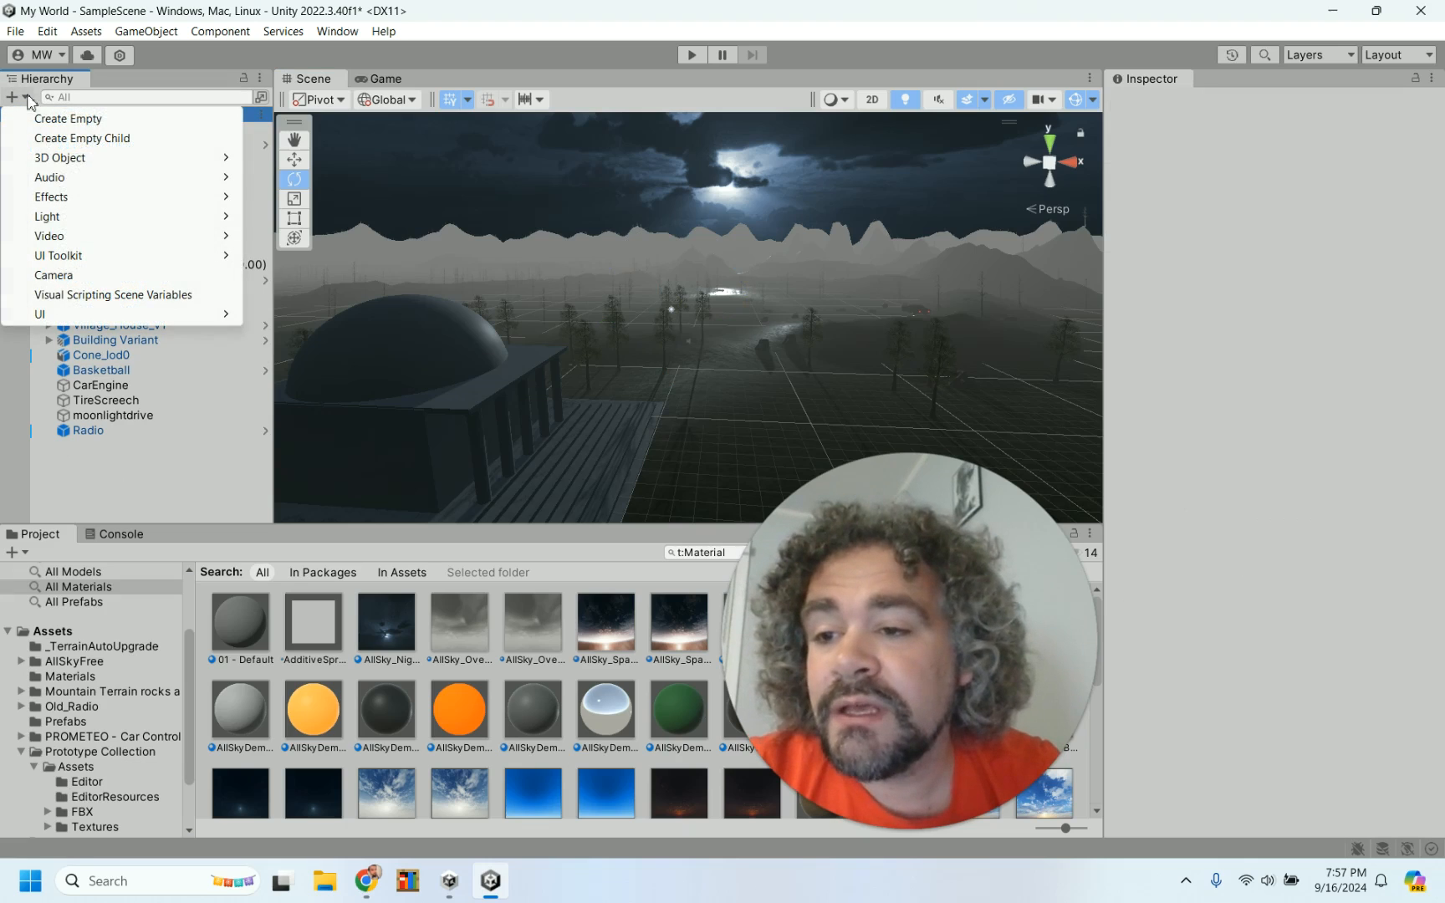
pyautogui.moveTo(114, 165)
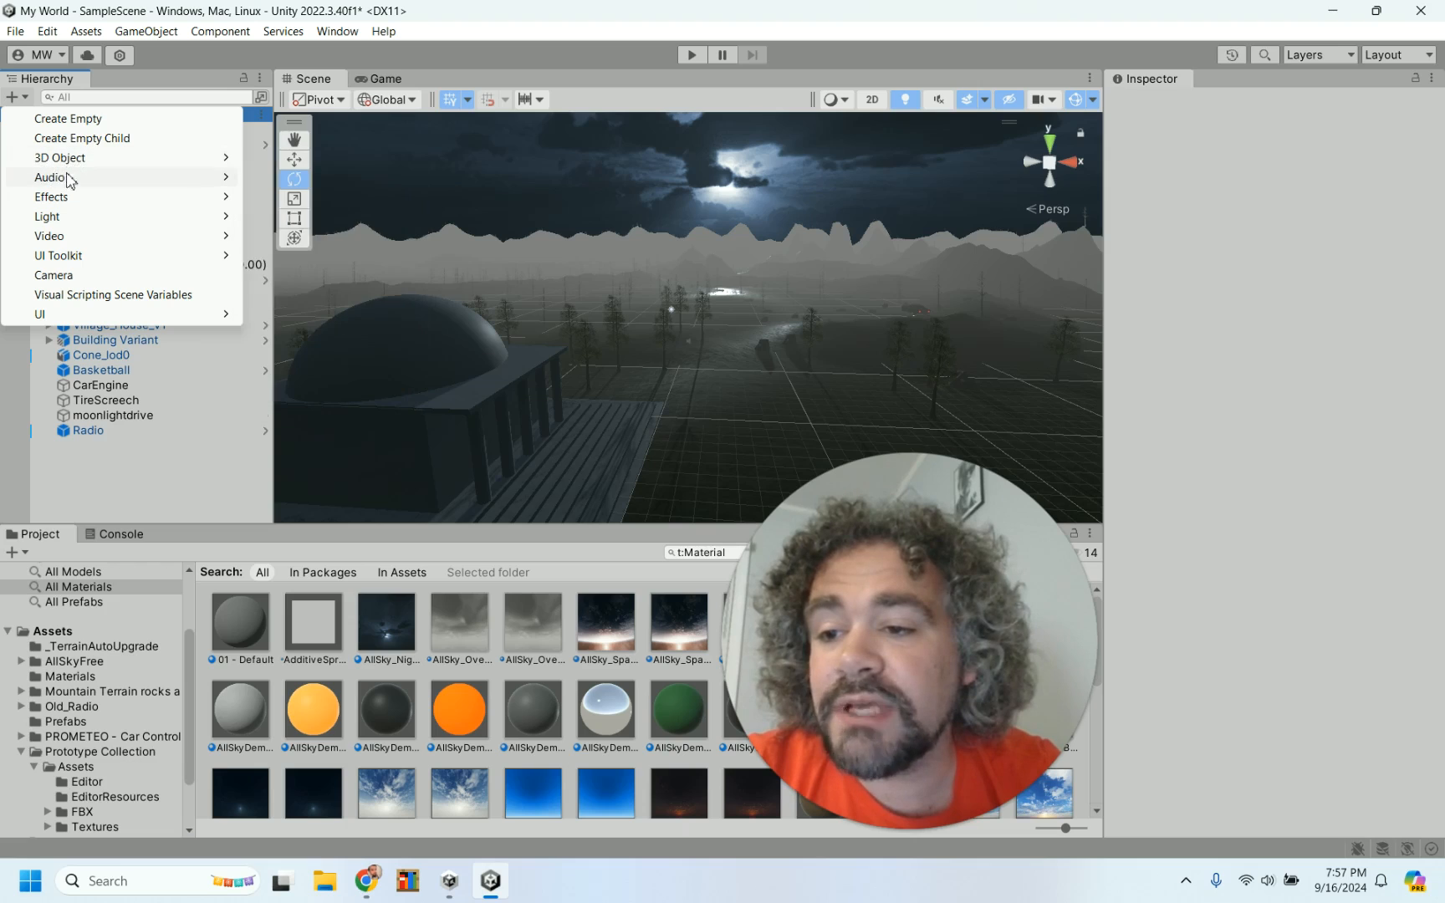
pyautogui.moveTo(62, 219)
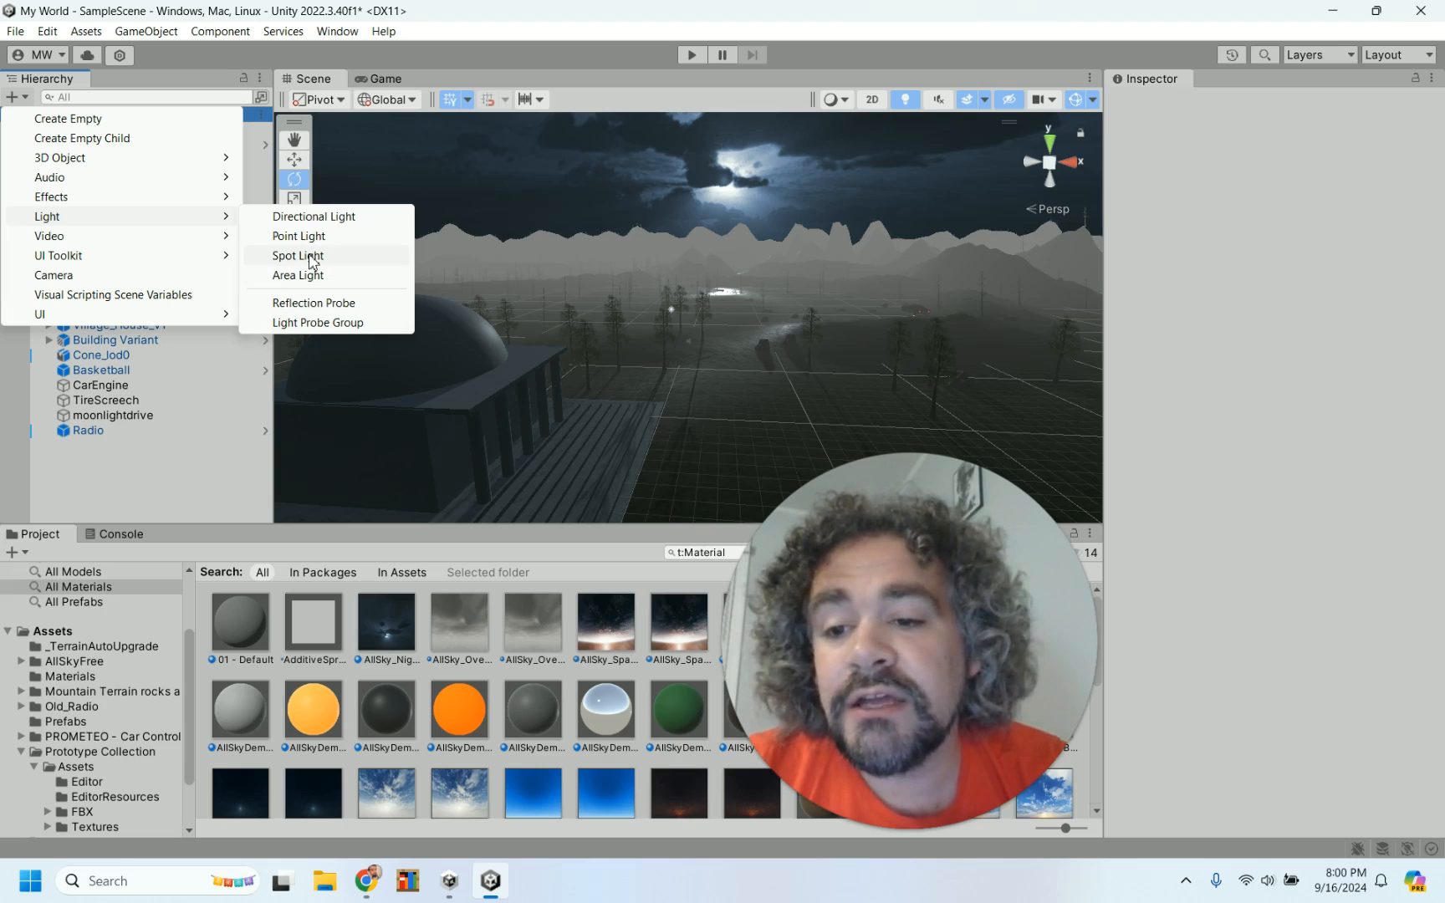
pyautogui.click(180, 474)
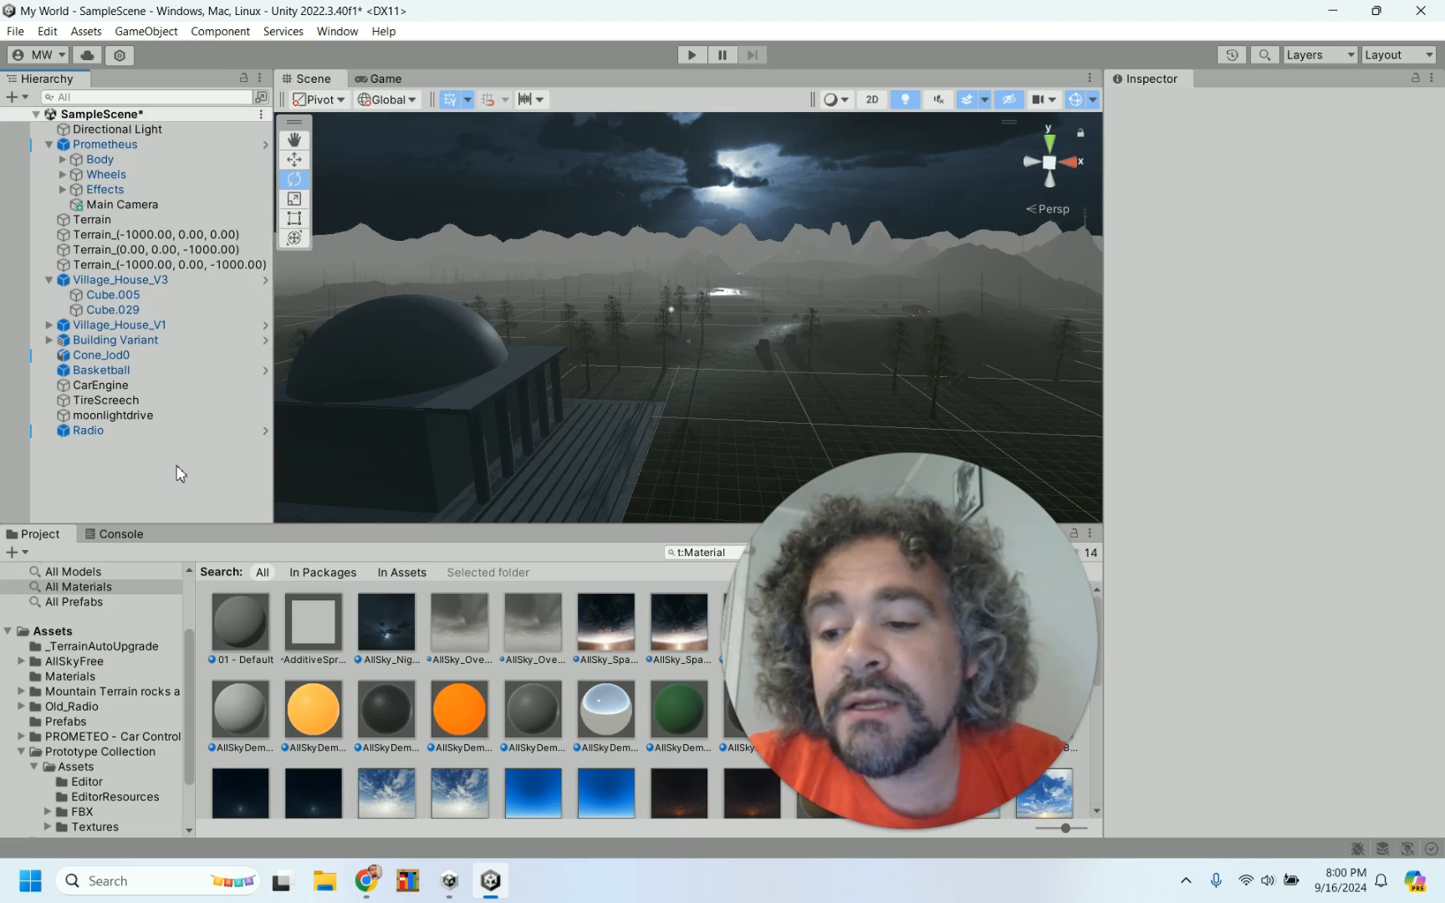
# - Add a Spot Light as a child of the Prometheus car, with the front of the car in view
pyautogui.click(96, 145)
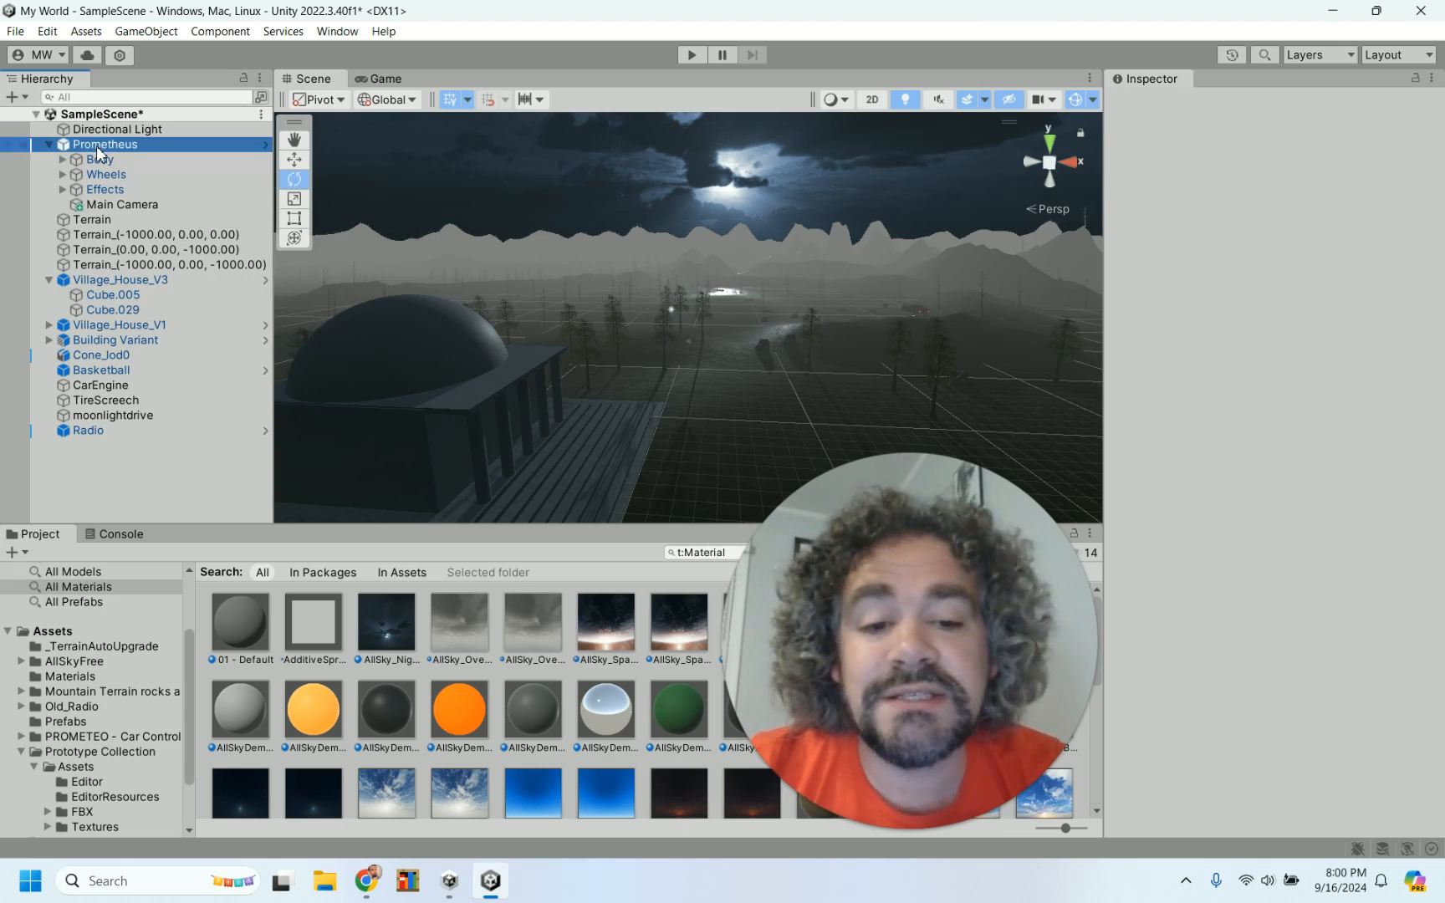
pyautogui.press('f')
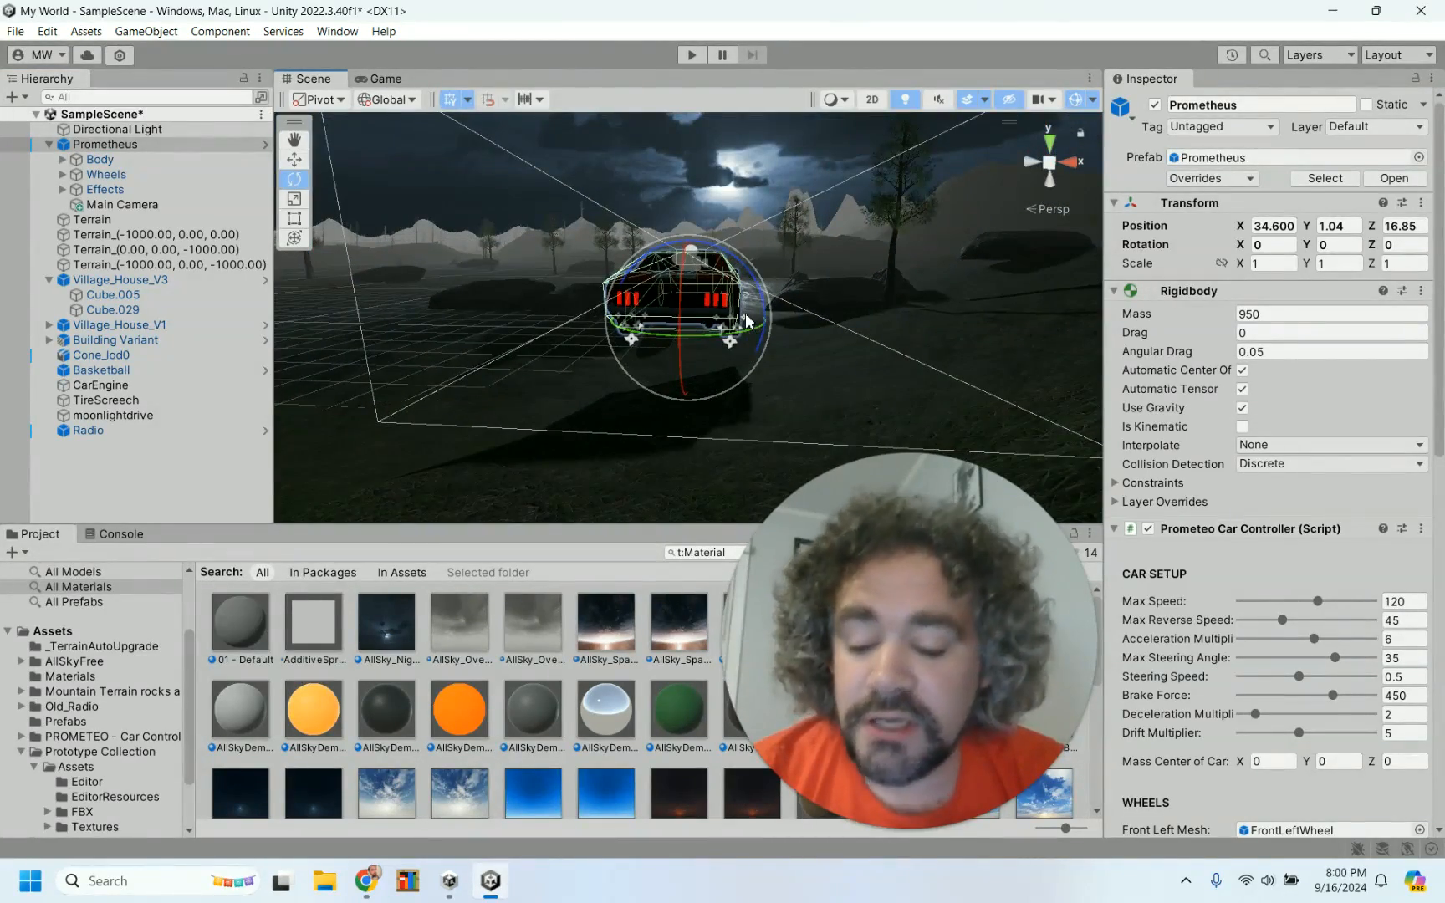
pyautogui.keyDown('alt'); pyautogui.moveTo(875, 299); pyautogui.dragTo(696, 422); pyautogui.keyUp('alt')
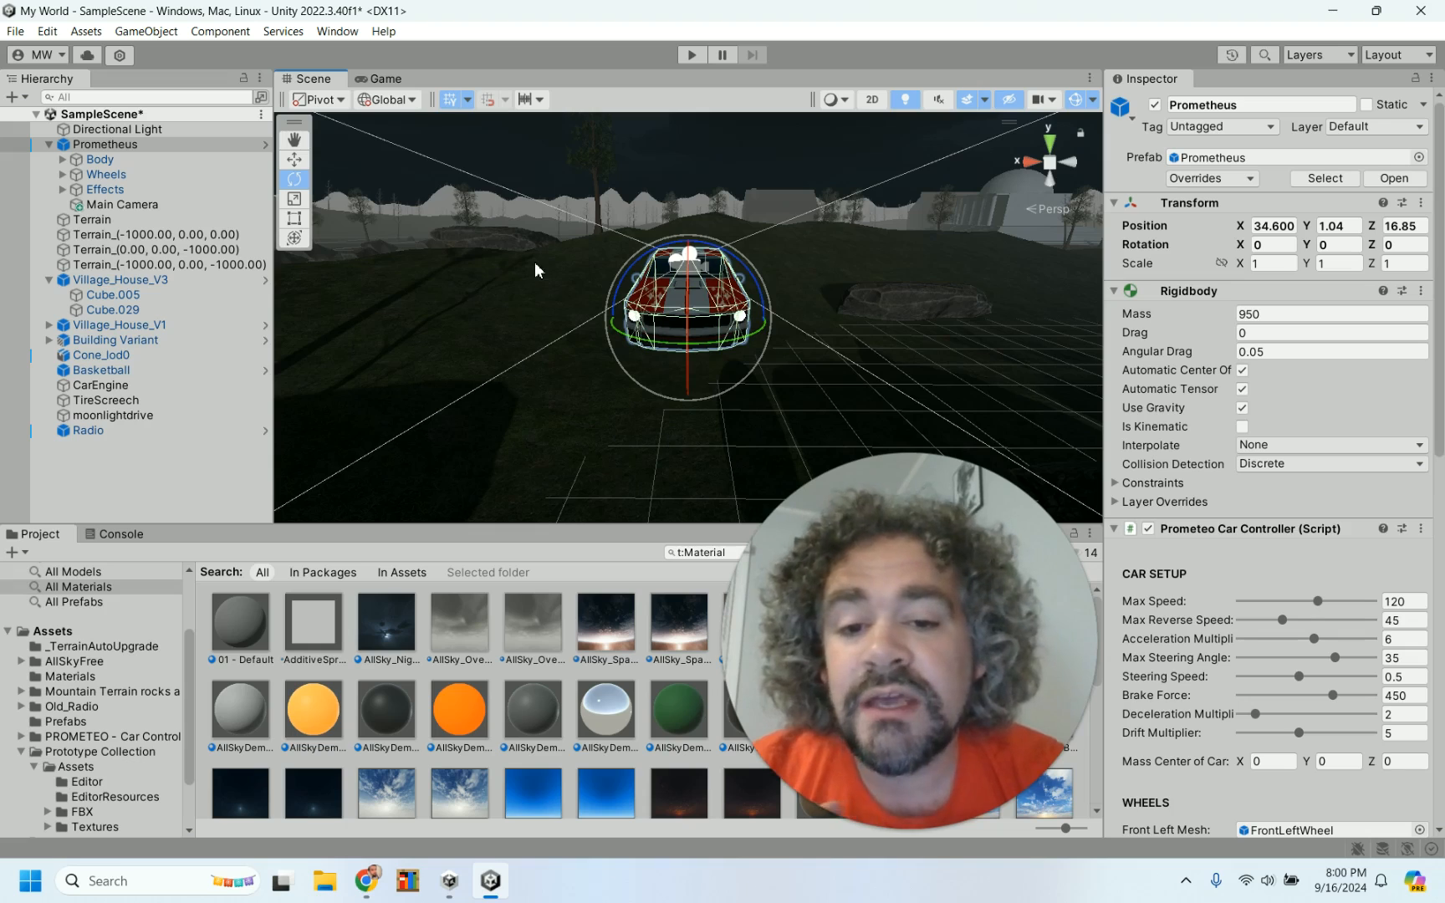
pyautogui.click(464, 274)
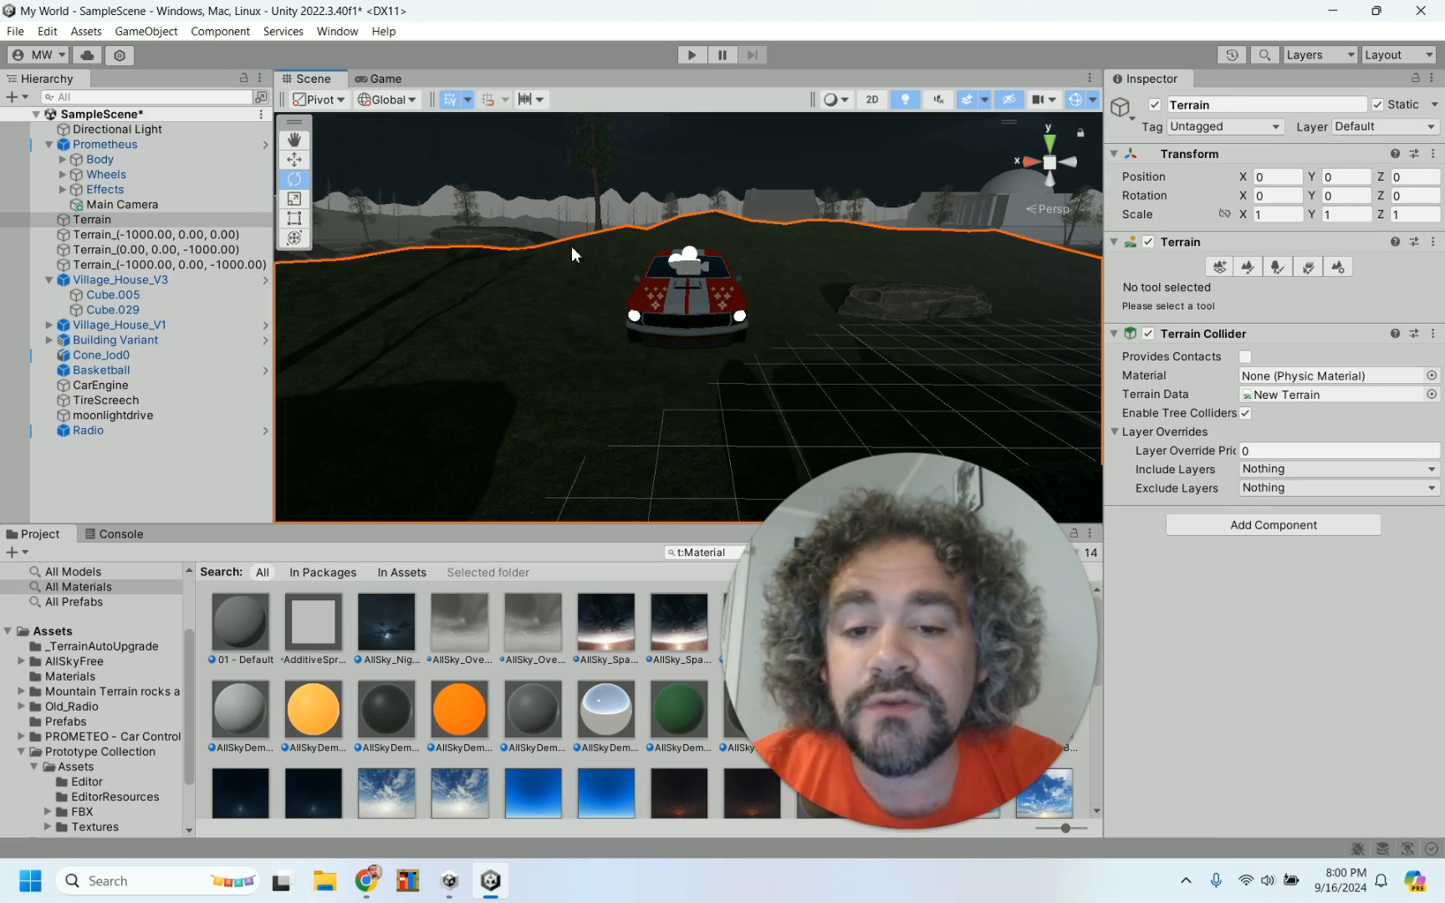
pyautogui.click(524, 167)
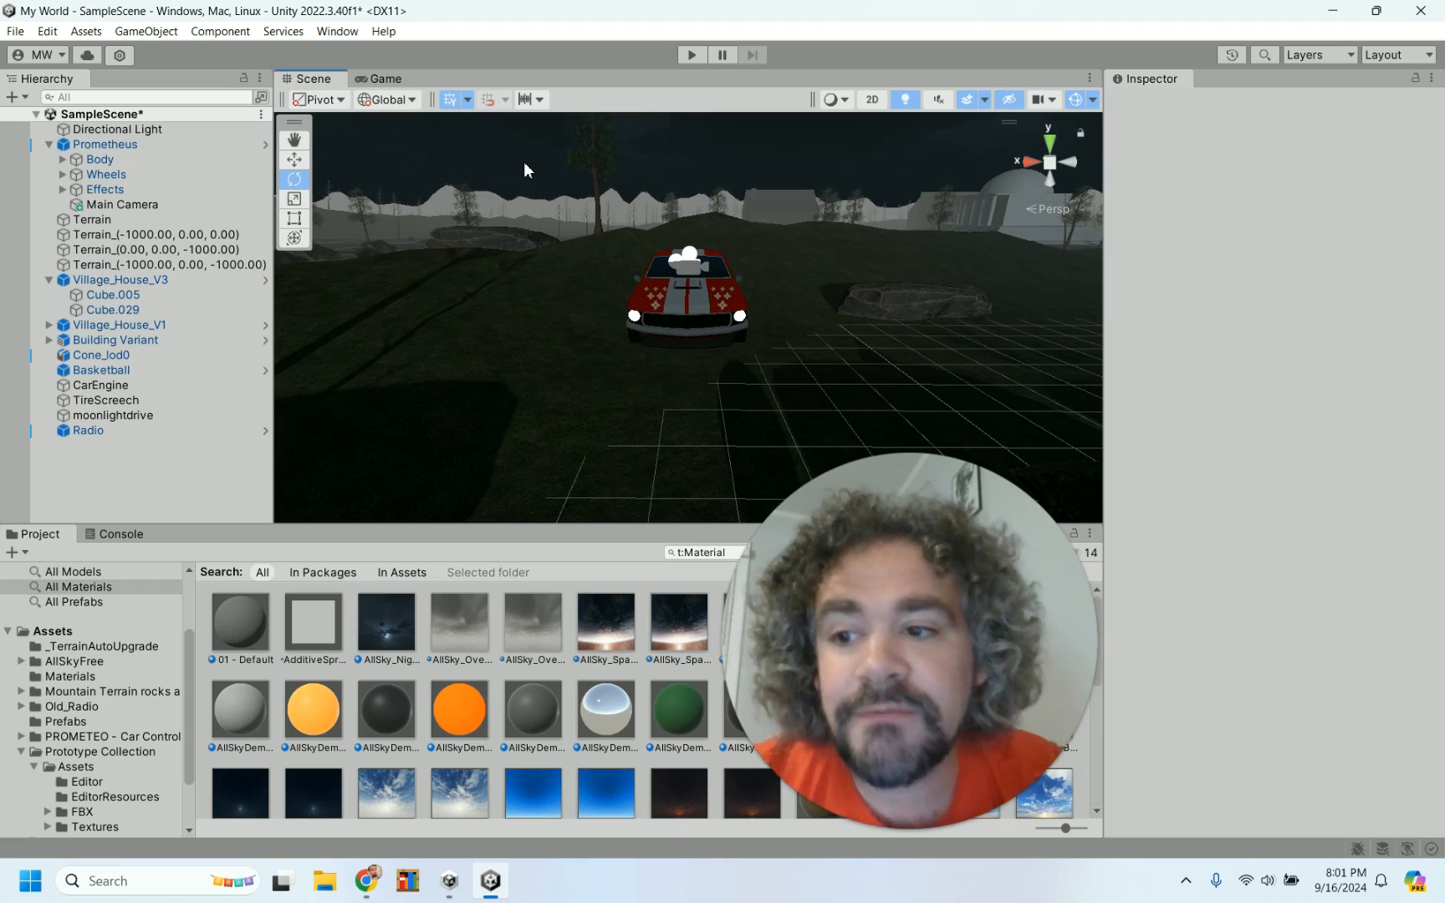
pyautogui.click(138, 146)
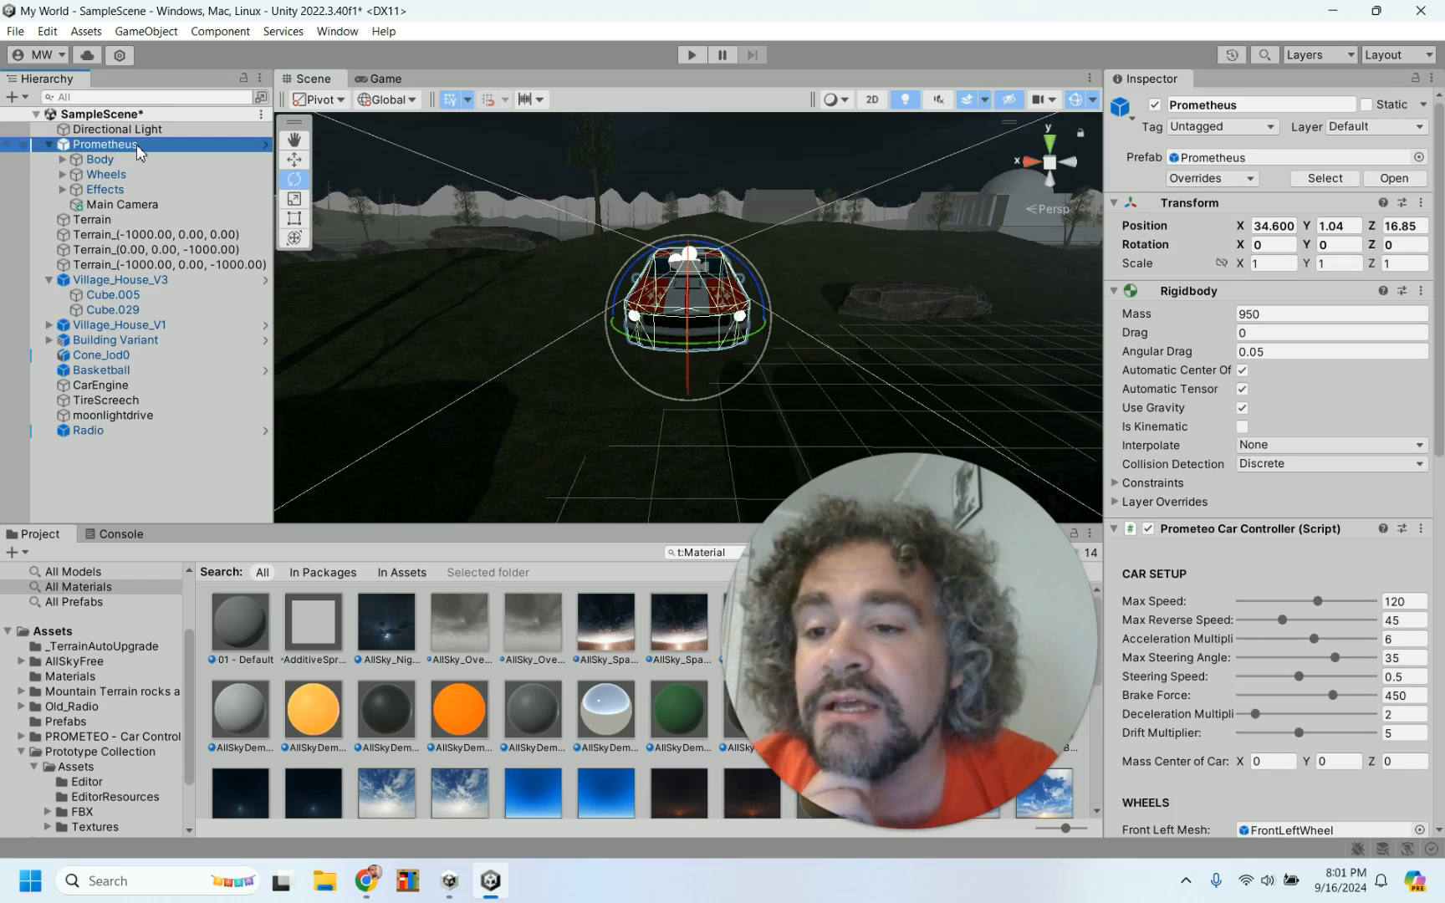
pyautogui.rightClick(138, 150)
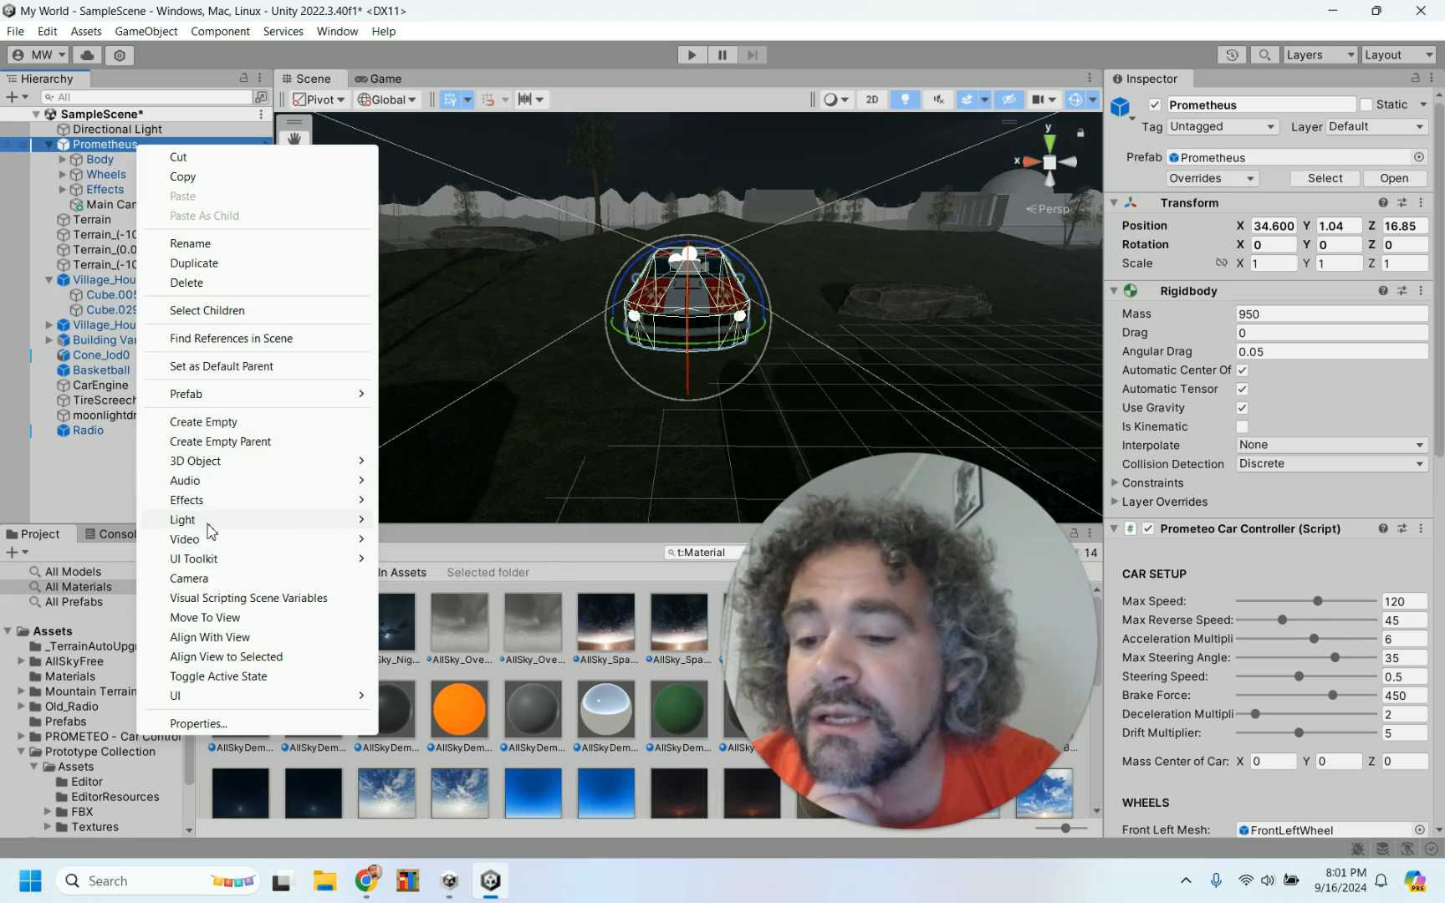
pyautogui.moveTo(208, 525)
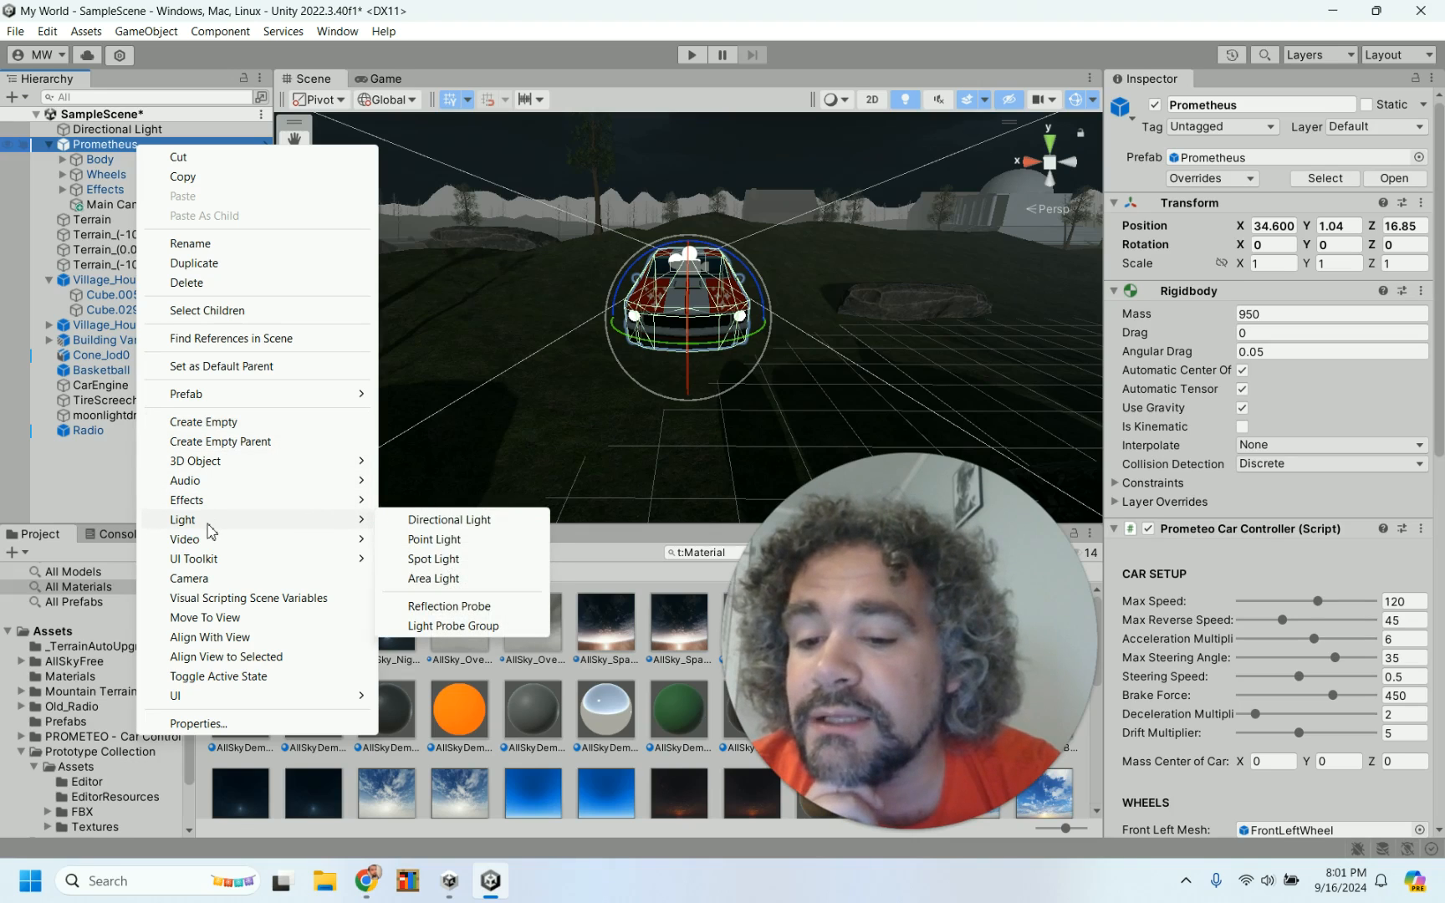
pyautogui.click(434, 562)
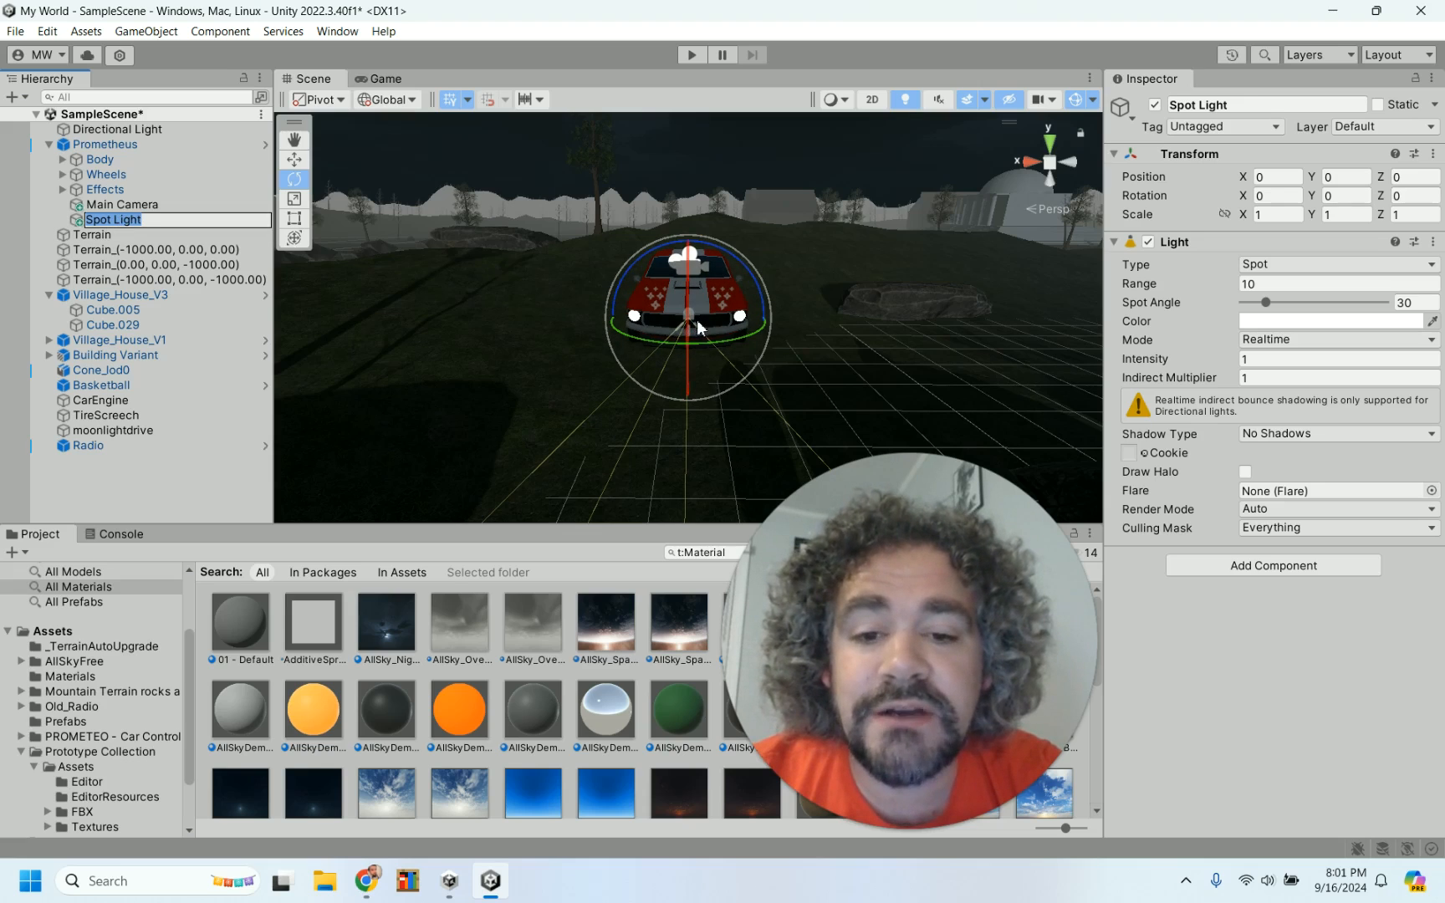
# - Move the Spot Light with the Move tool toward the car's headlight, to X 0.56, Y 0.55, Z 2.01
pyautogui.keyDown('alt'); pyautogui.moveTo(558, 310); pyautogui.dragTo(978, 272); pyautogui.keyUp('alt')
pyautogui.keyDown('alt'); pyautogui.moveTo(789, 211); pyautogui.dragTo(524, 246); pyautogui.keyUp('alt')
pyautogui.keyDown('alt'); pyautogui.moveTo(856, 219); pyautogui.dragTo(910, 240); pyautogui.keyUp('alt')
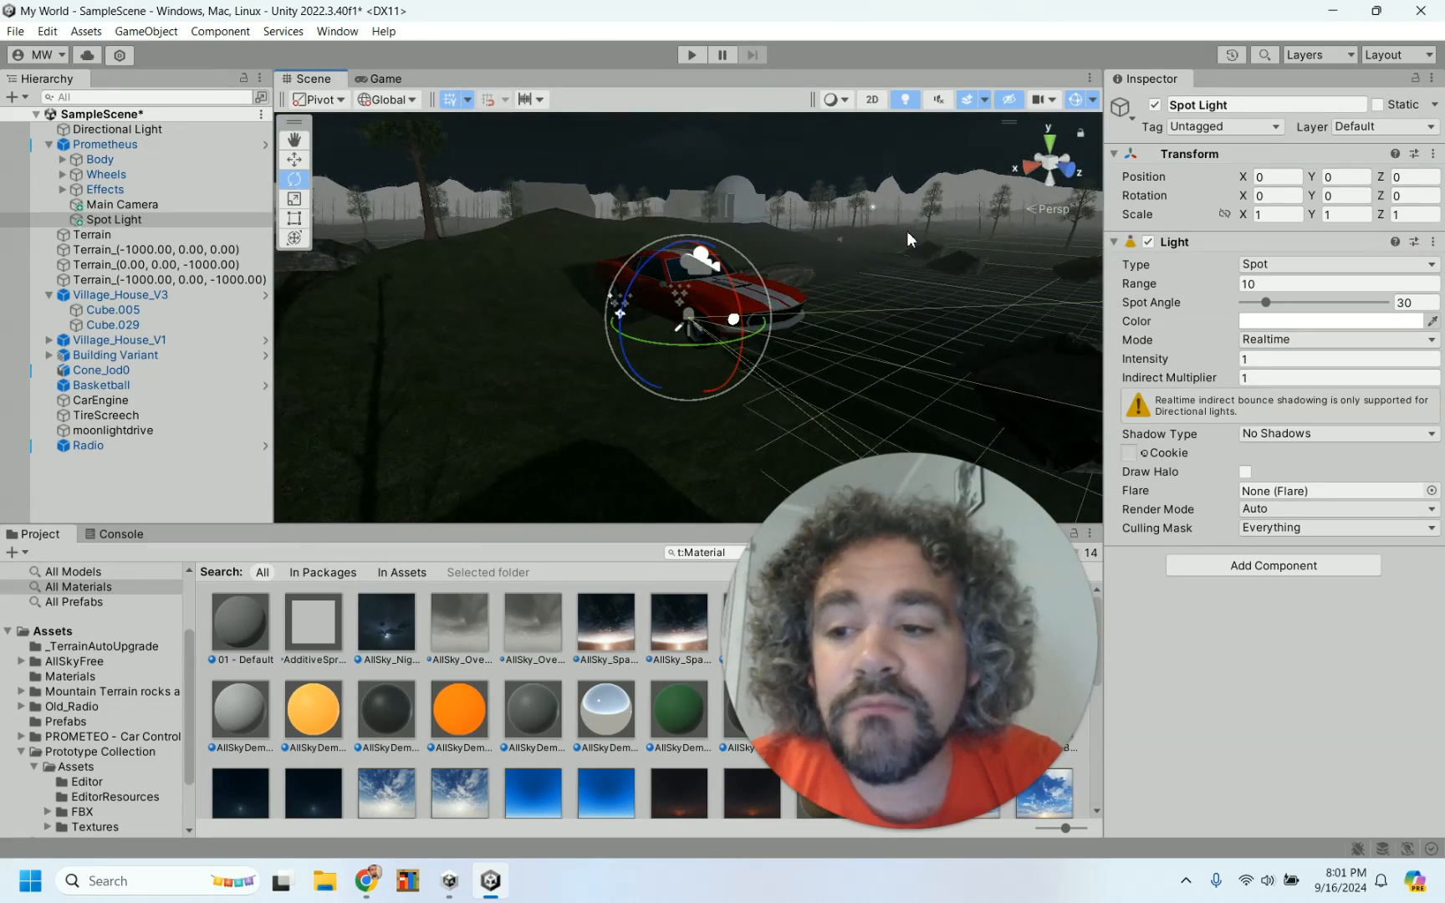
pyautogui.click(294, 159)
pyautogui.moveTo(738, 339); pyautogui.dragTo(821, 363)
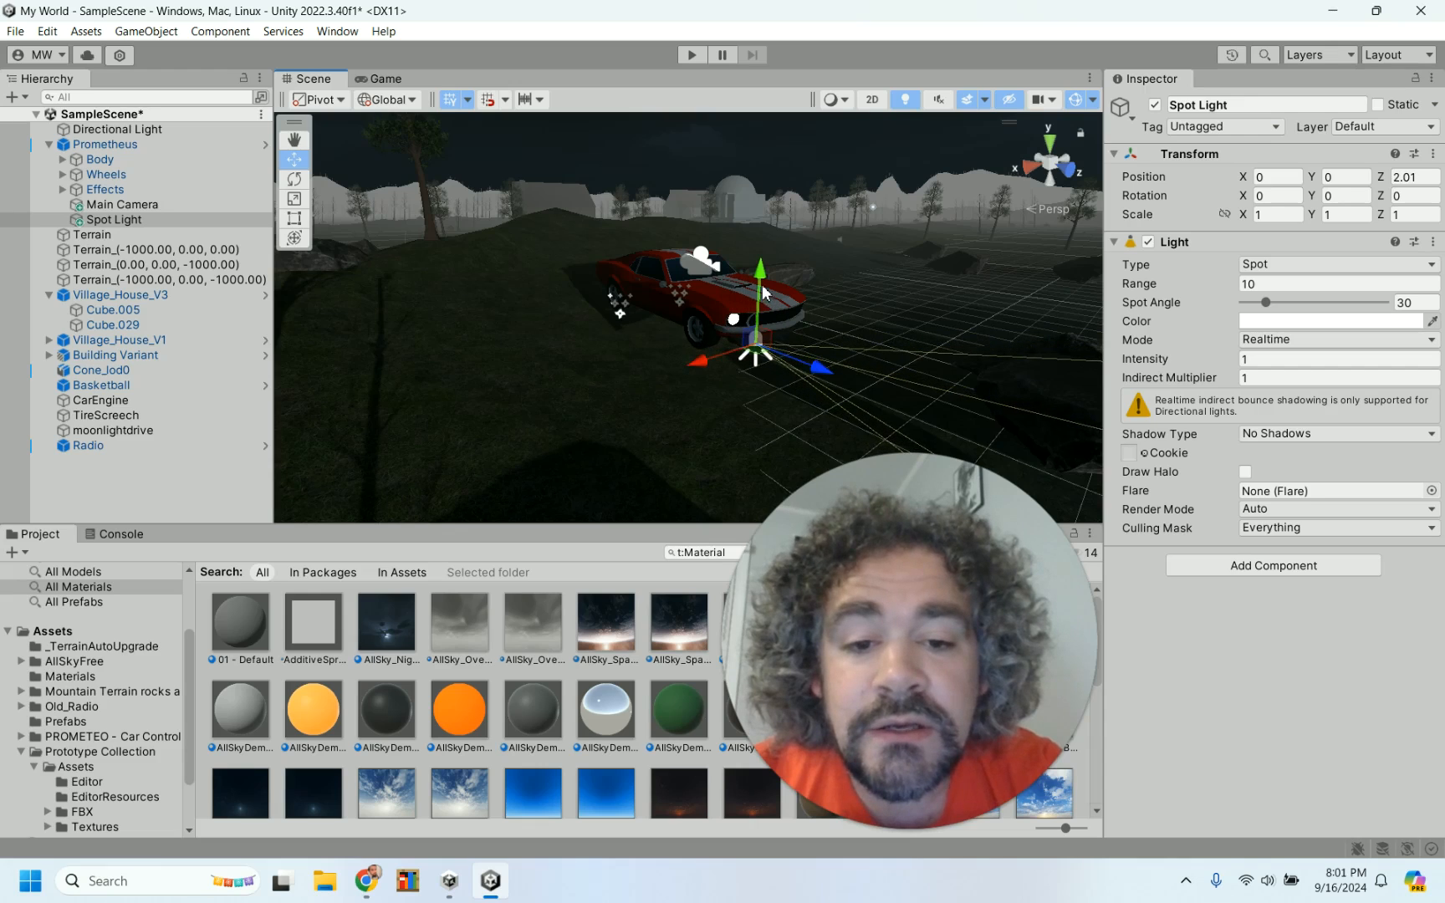
pyautogui.moveTo(762, 287); pyautogui.dragTo(763, 267)
pyautogui.moveTo(709, 340); pyautogui.dragTo(684, 343)
pyautogui.moveTo(739, 260); pyautogui.dragTo(739, 249)
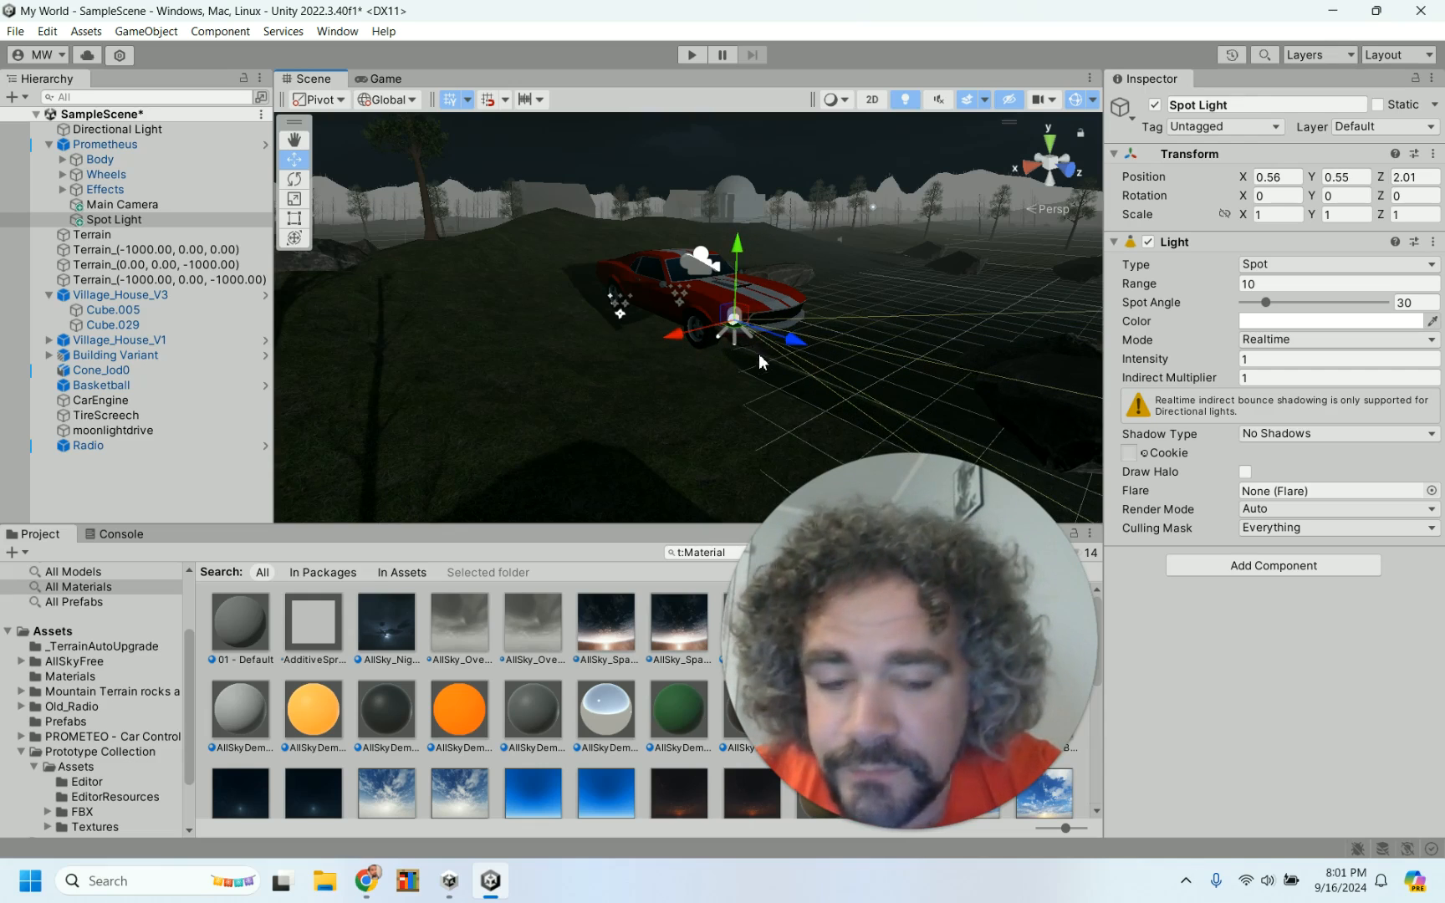
# - Fine-tune the Spot Light's position at the car's headlight to about X 0.81, Y 0.67, Z 2.29
pyautogui.keyDown('alt'); pyautogui.moveTo(764, 378); pyautogui.dragTo(767, 362); pyautogui.keyUp('alt')
pyautogui.scroll(4, 767, 362)
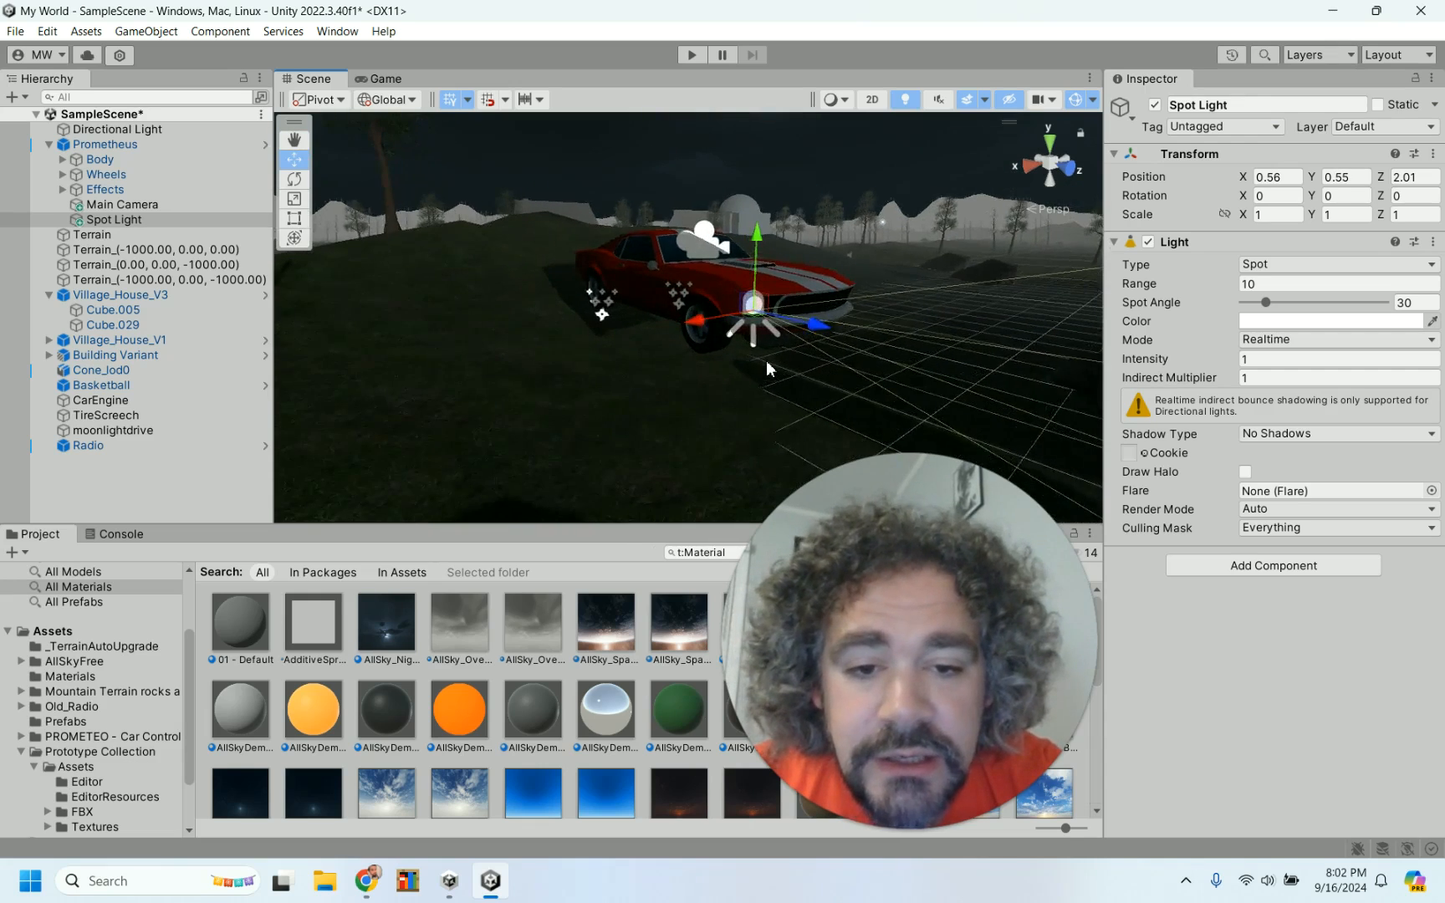
pyautogui.scroll(3, 767, 369)
pyautogui.keyDown('alt'); pyautogui.moveTo(823, 408); pyautogui.dragTo(1062, 411); pyautogui.keyUp('alt')
pyautogui.moveTo(1016, 324); pyautogui.dragTo(1101, 326)
pyautogui.keyDown('alt'); pyautogui.moveTo(1021, 417); pyautogui.dragTo(821, 428); pyautogui.keyUp('alt')
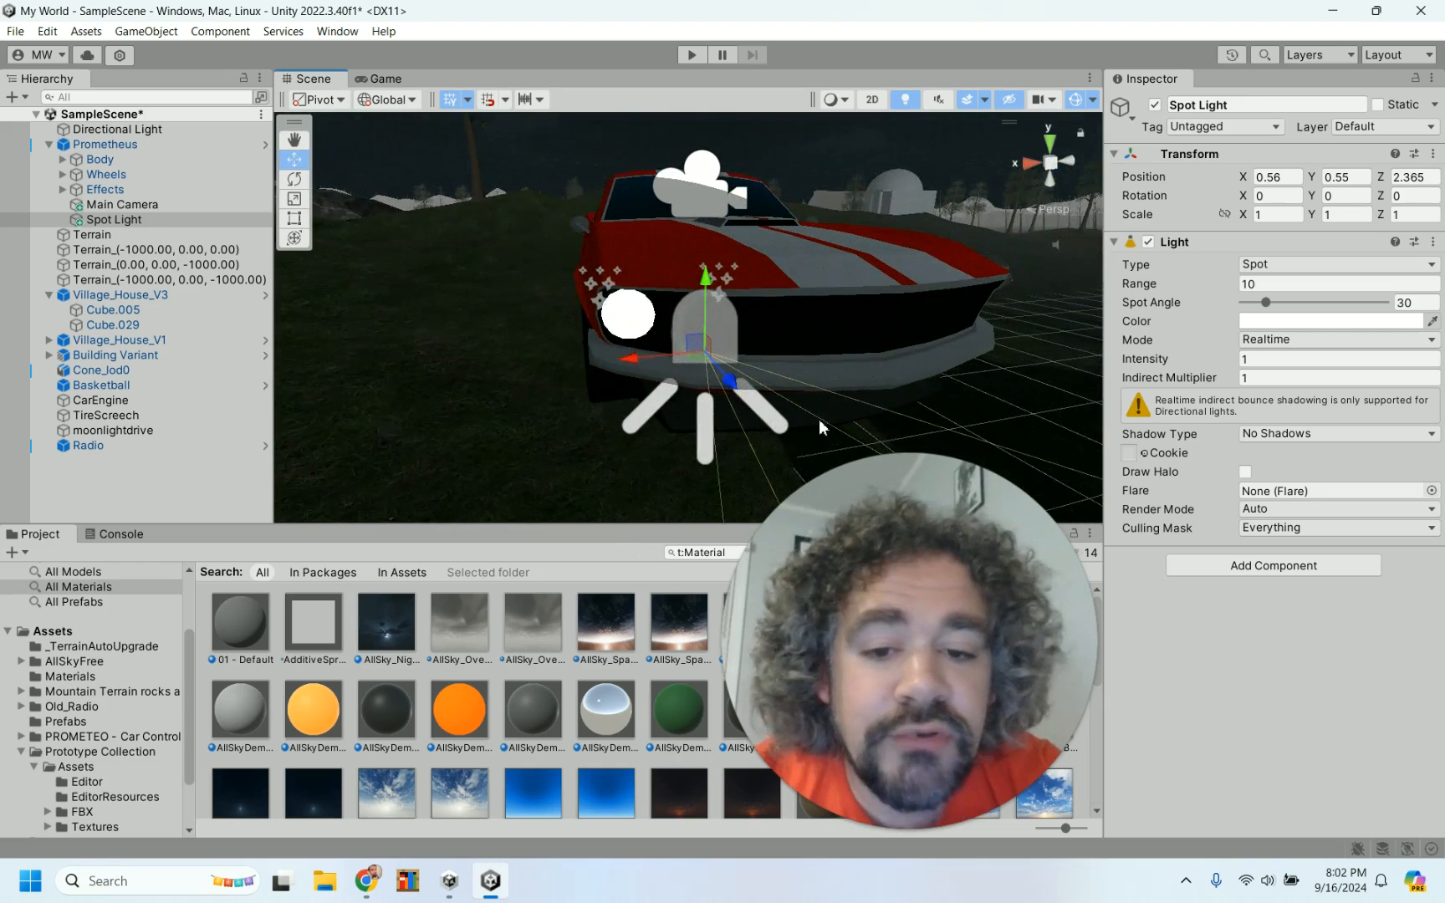
pyautogui.moveTo(633, 358); pyautogui.dragTo(559, 364)
pyautogui.keyDown('alt'); pyautogui.moveTo(638, 303); pyautogui.dragTo(623, 201); pyautogui.keyUp('alt')
pyautogui.keyDown('alt'); pyautogui.moveTo(751, 331); pyautogui.dragTo(1009, 355); pyautogui.keyUp('alt')
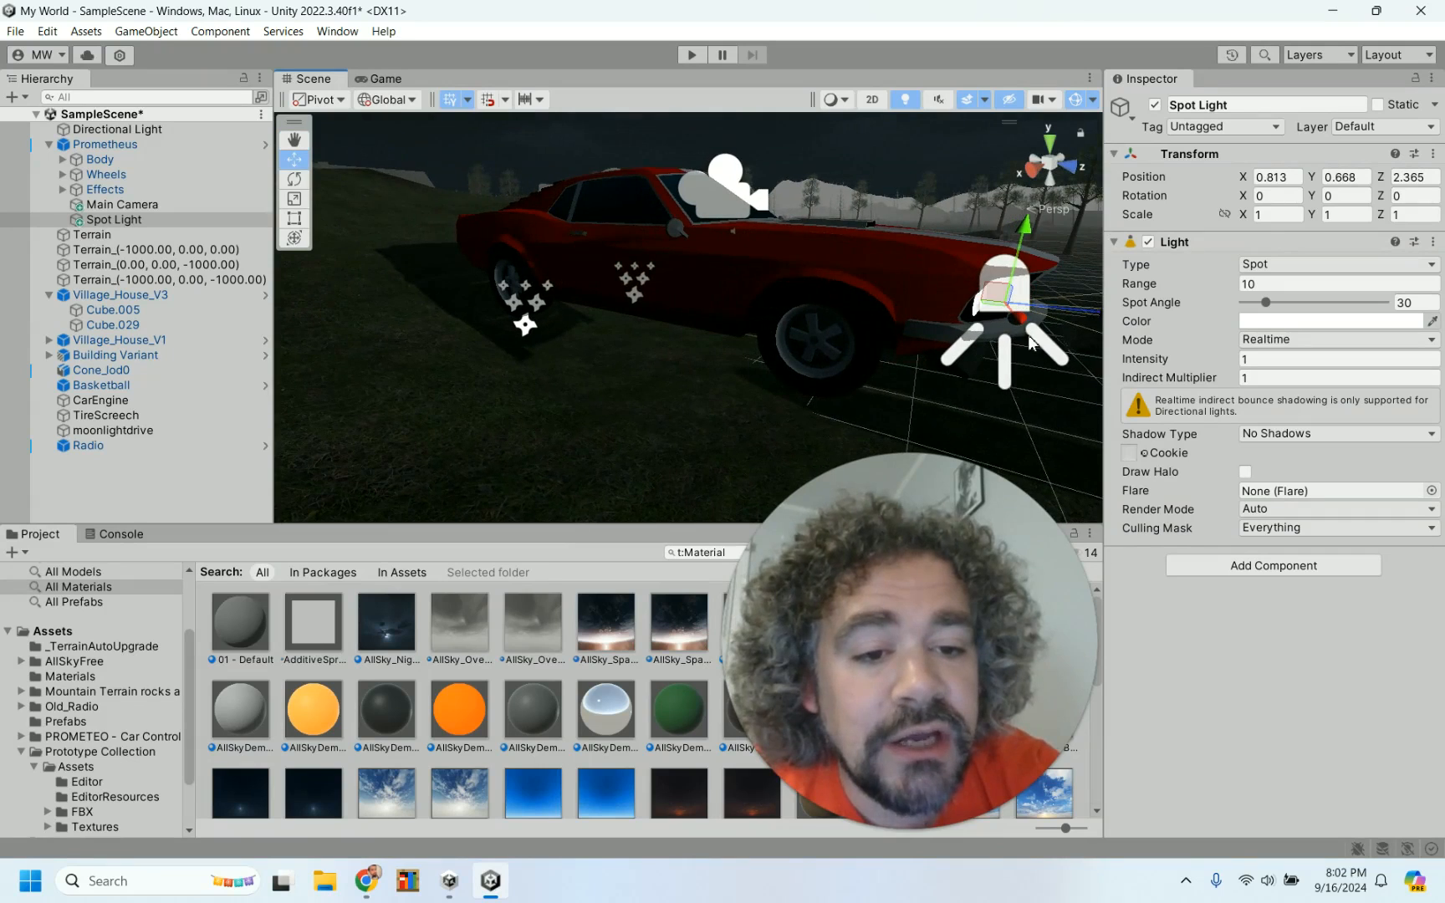
pyautogui.moveTo(1095, 320); pyautogui.dragTo(1063, 334)
# - Examine the Spot Light's cone ahead of the car, its available light types and its range setting
pyautogui.scroll(-10, 1016, 393)
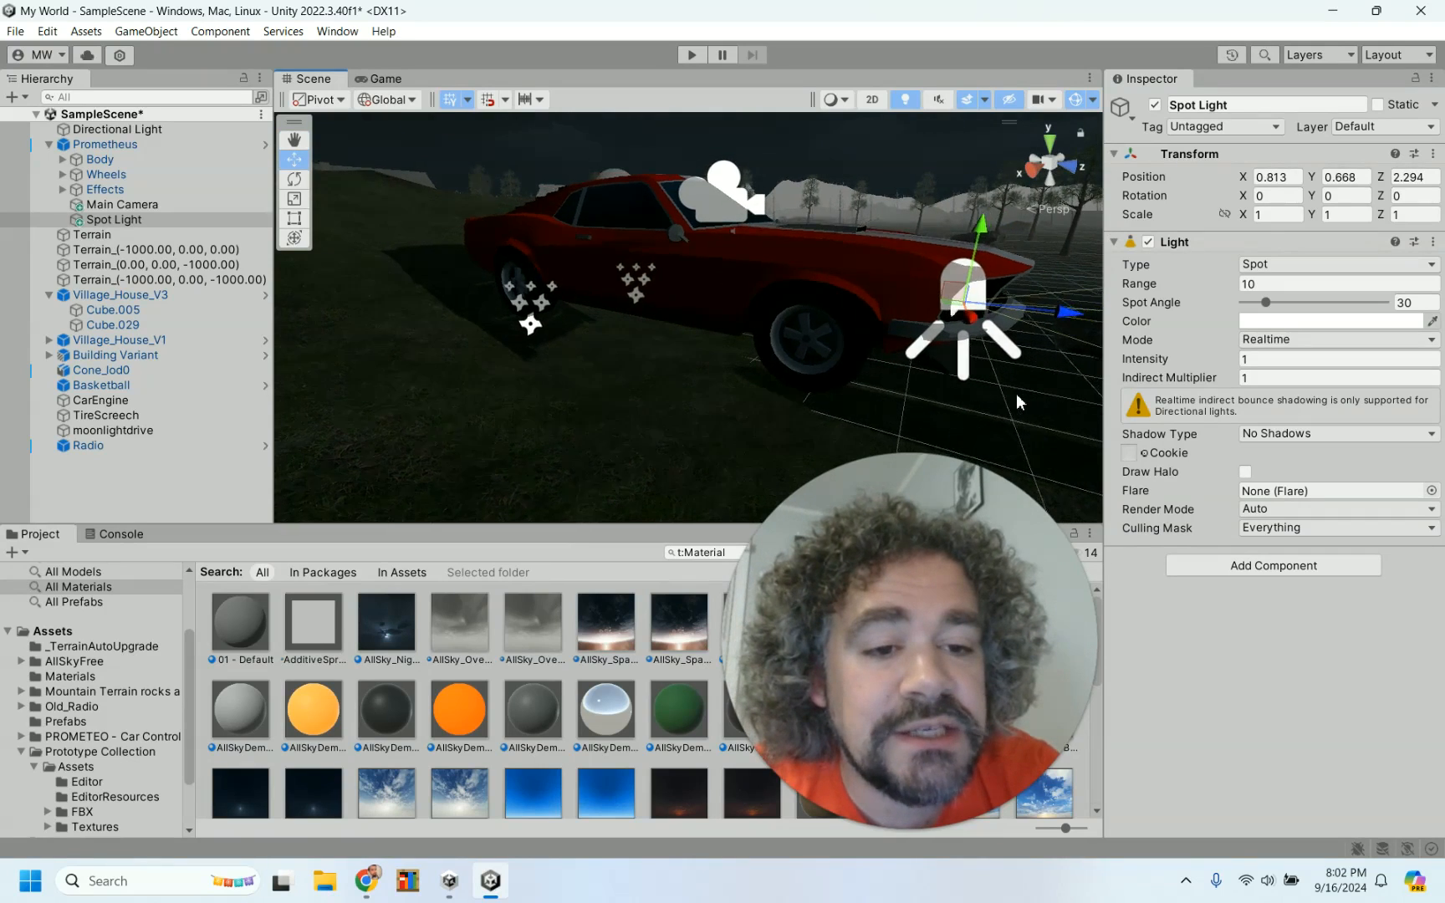
pyautogui.scroll(-3, 1016, 393)
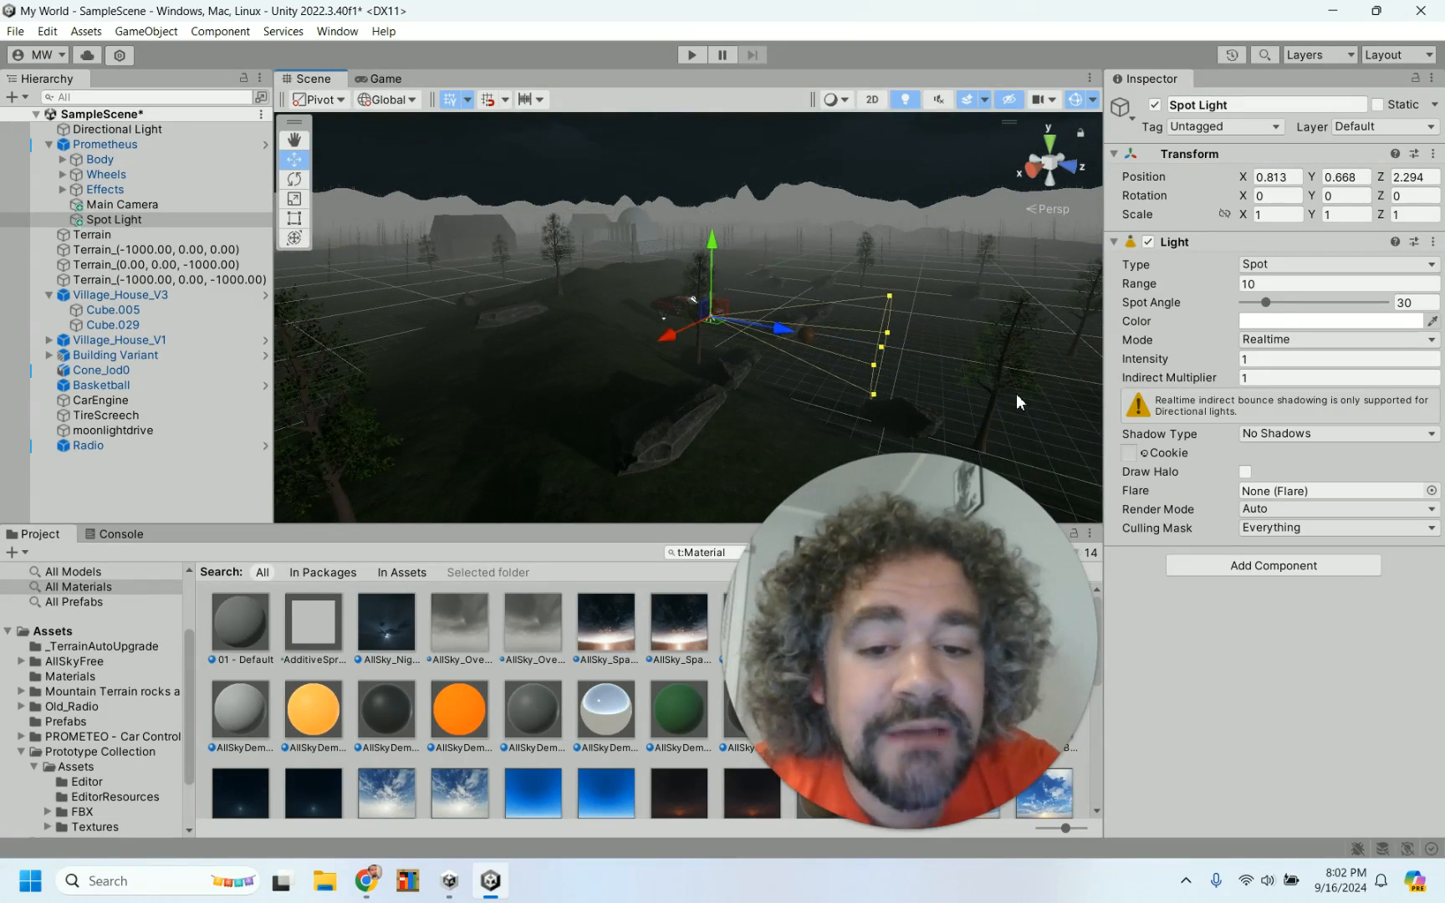
pyautogui.scroll(2, 1018, 403)
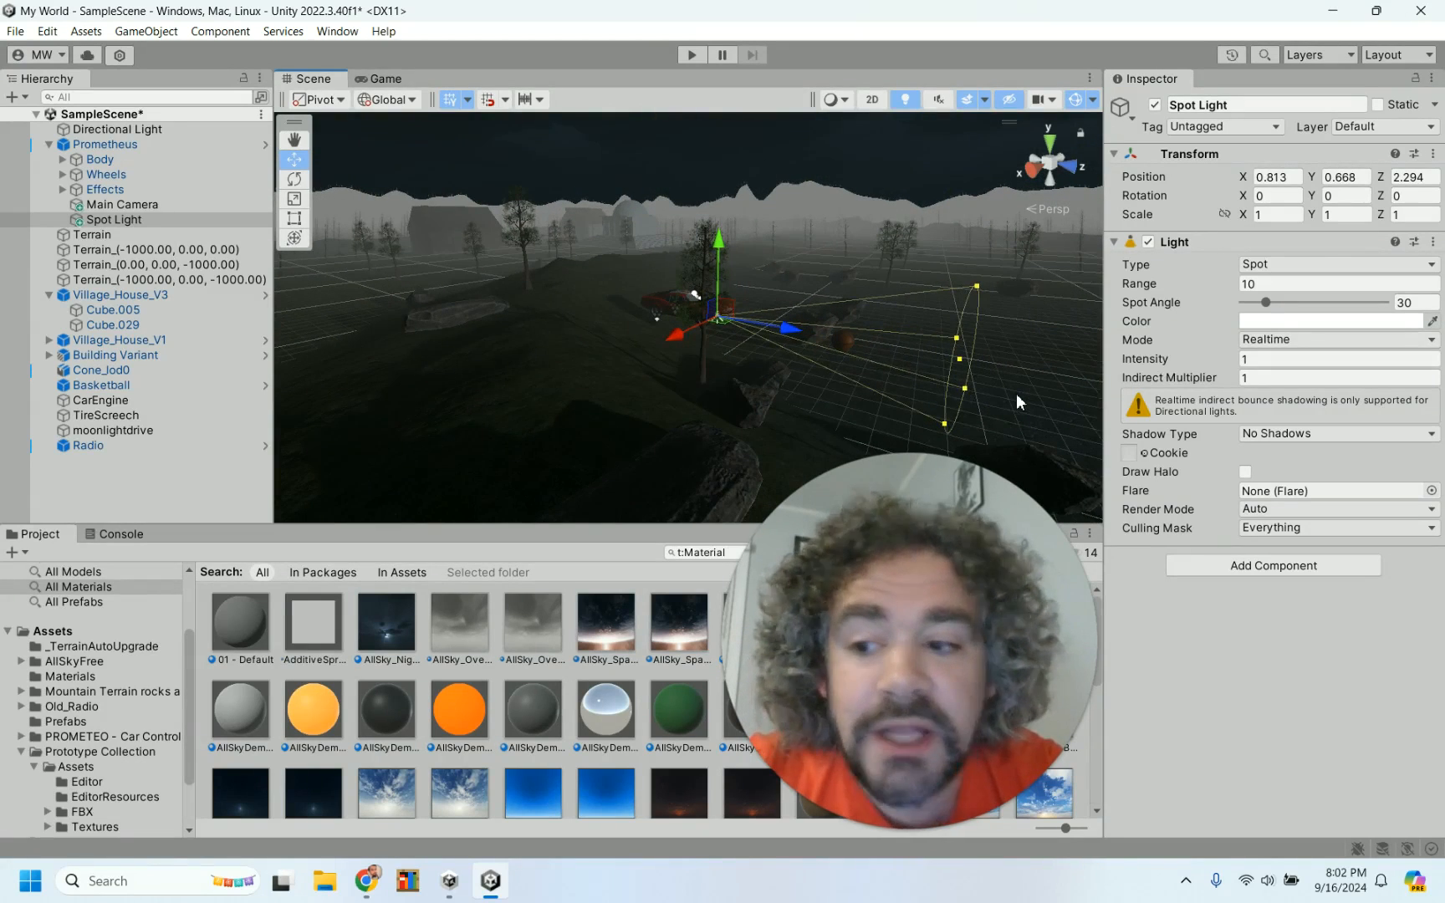
pyautogui.click(1017, 396)
pyautogui.click(177, 222)
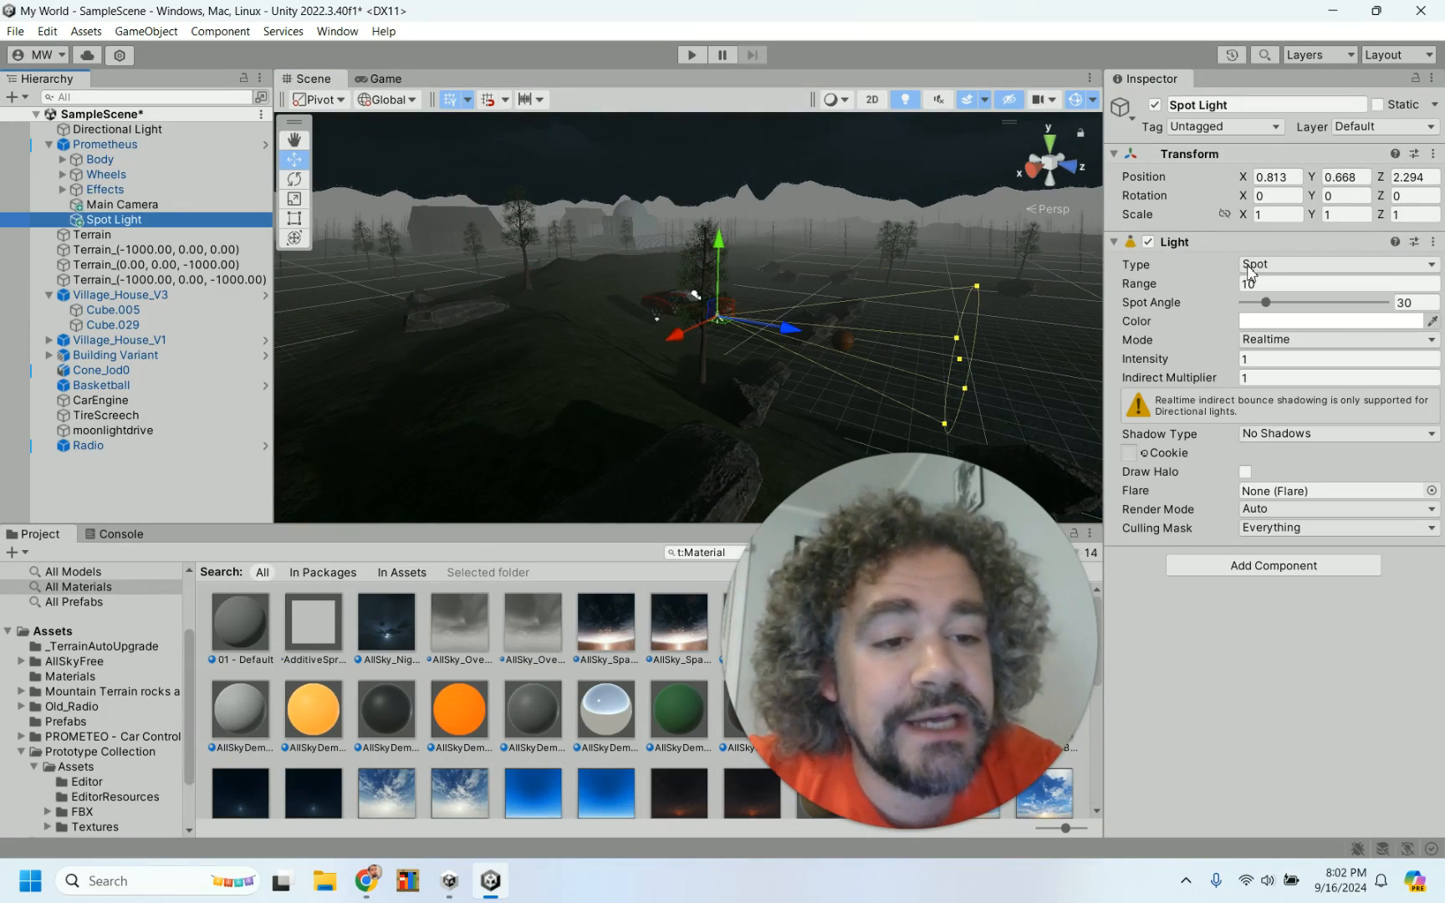
pyautogui.click(1330, 272)
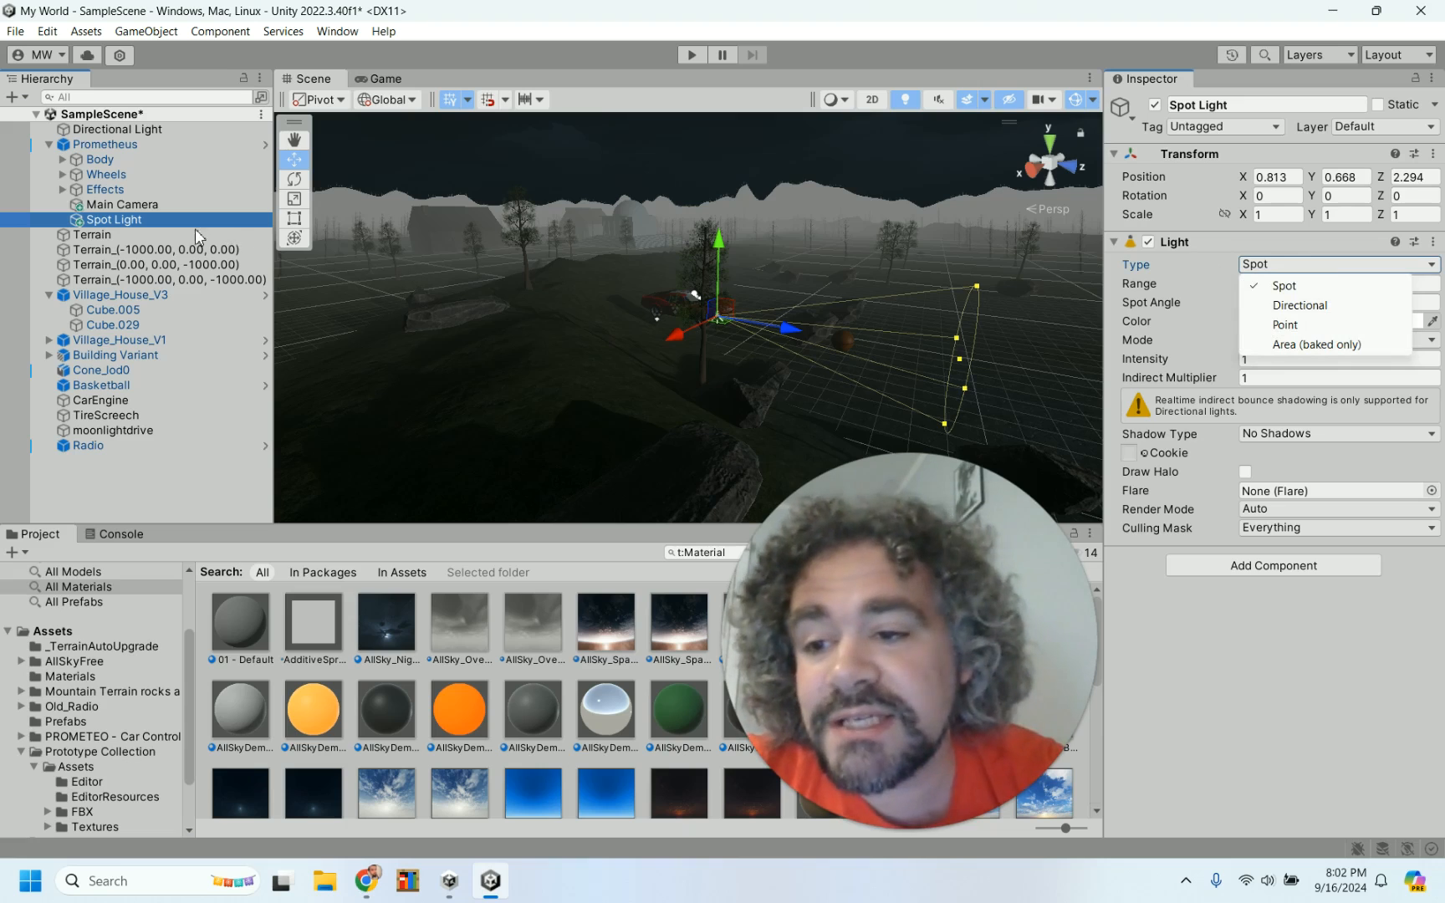
pyautogui.click(1212, 644)
pyautogui.click(1258, 285)
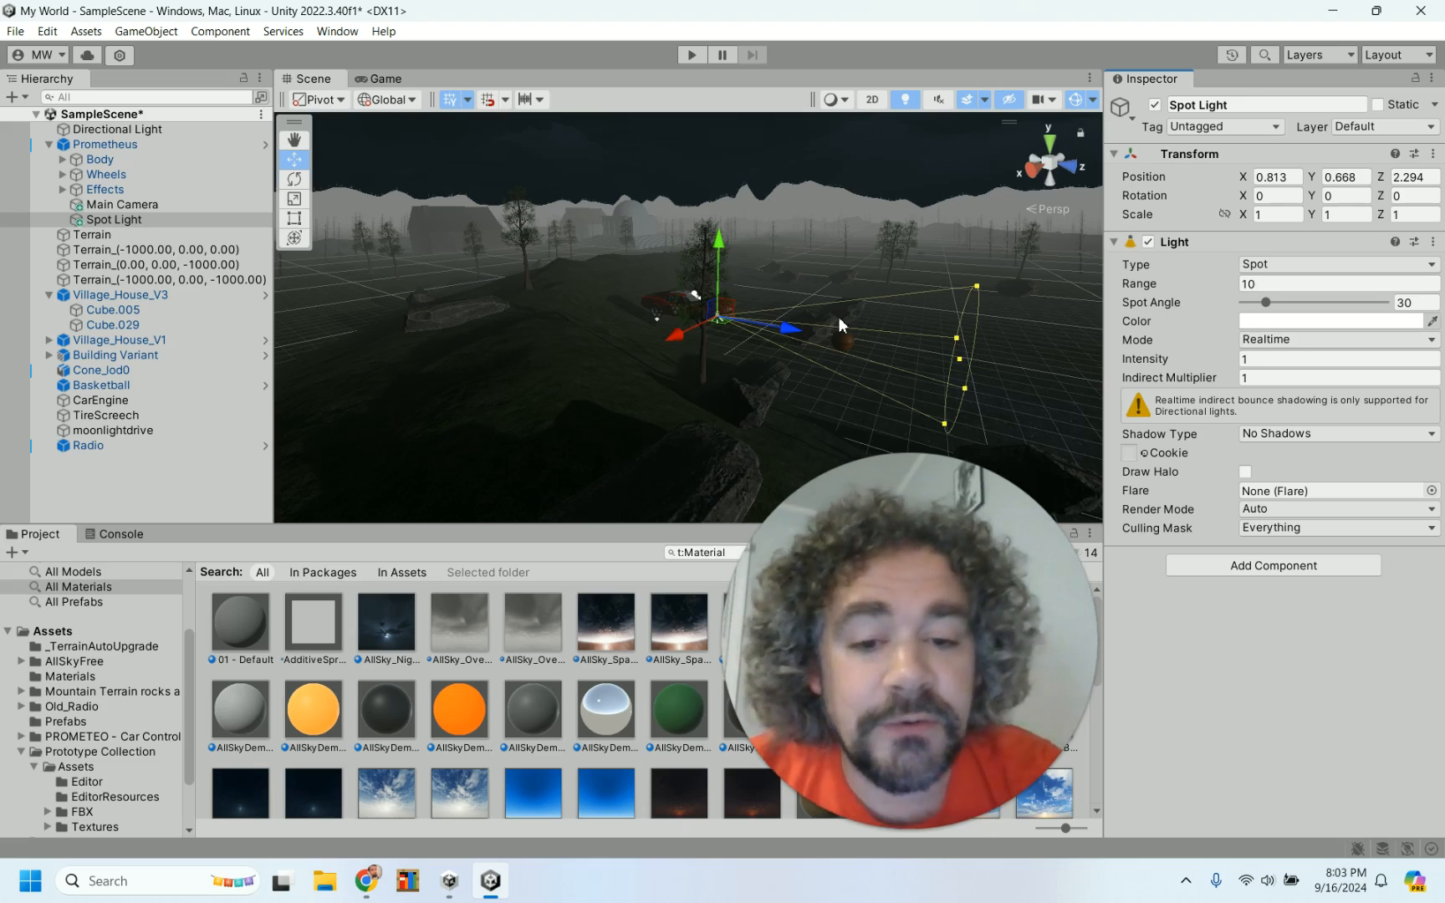
# - Narrow the Spot Light's spot angle to 22 while viewing the cone from above the car
pyautogui.keyDown('alt'); pyautogui.moveTo(705, 311); pyautogui.dragTo(867, 349); pyautogui.keyUp('alt')
pyautogui.keyDown('alt'); pyautogui.moveTo(745, 261); pyautogui.dragTo(828, 314); pyautogui.keyUp('alt')
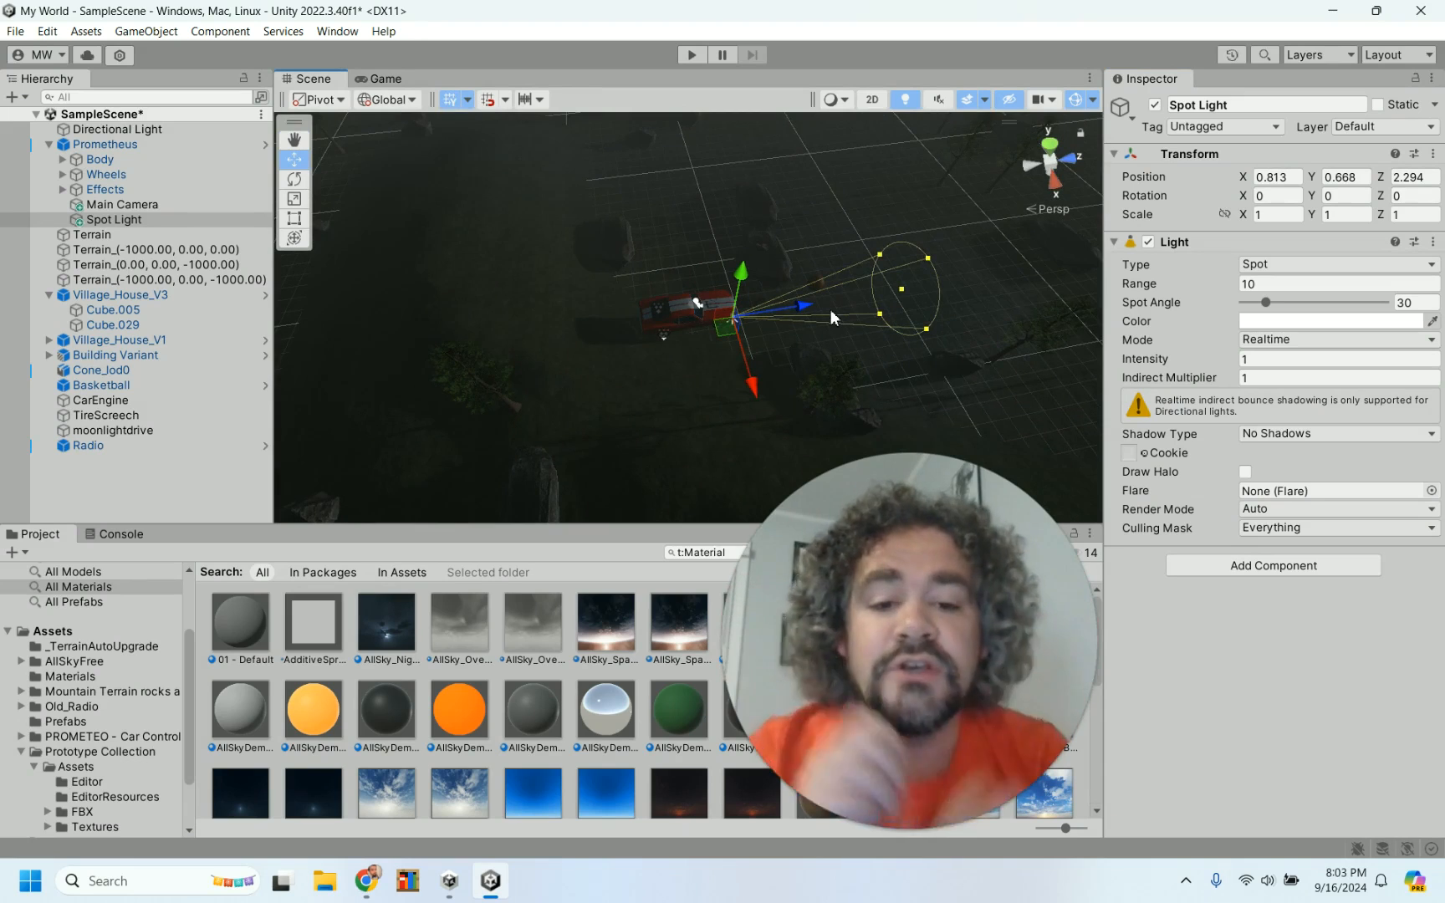
pyautogui.click(1269, 306)
pyautogui.moveTo(1269, 307)
pyautogui.mouseDown()
pyautogui.moveTo(1321, 312)
pyautogui.moveTo(1268, 309)
pyautogui.mouseUp()
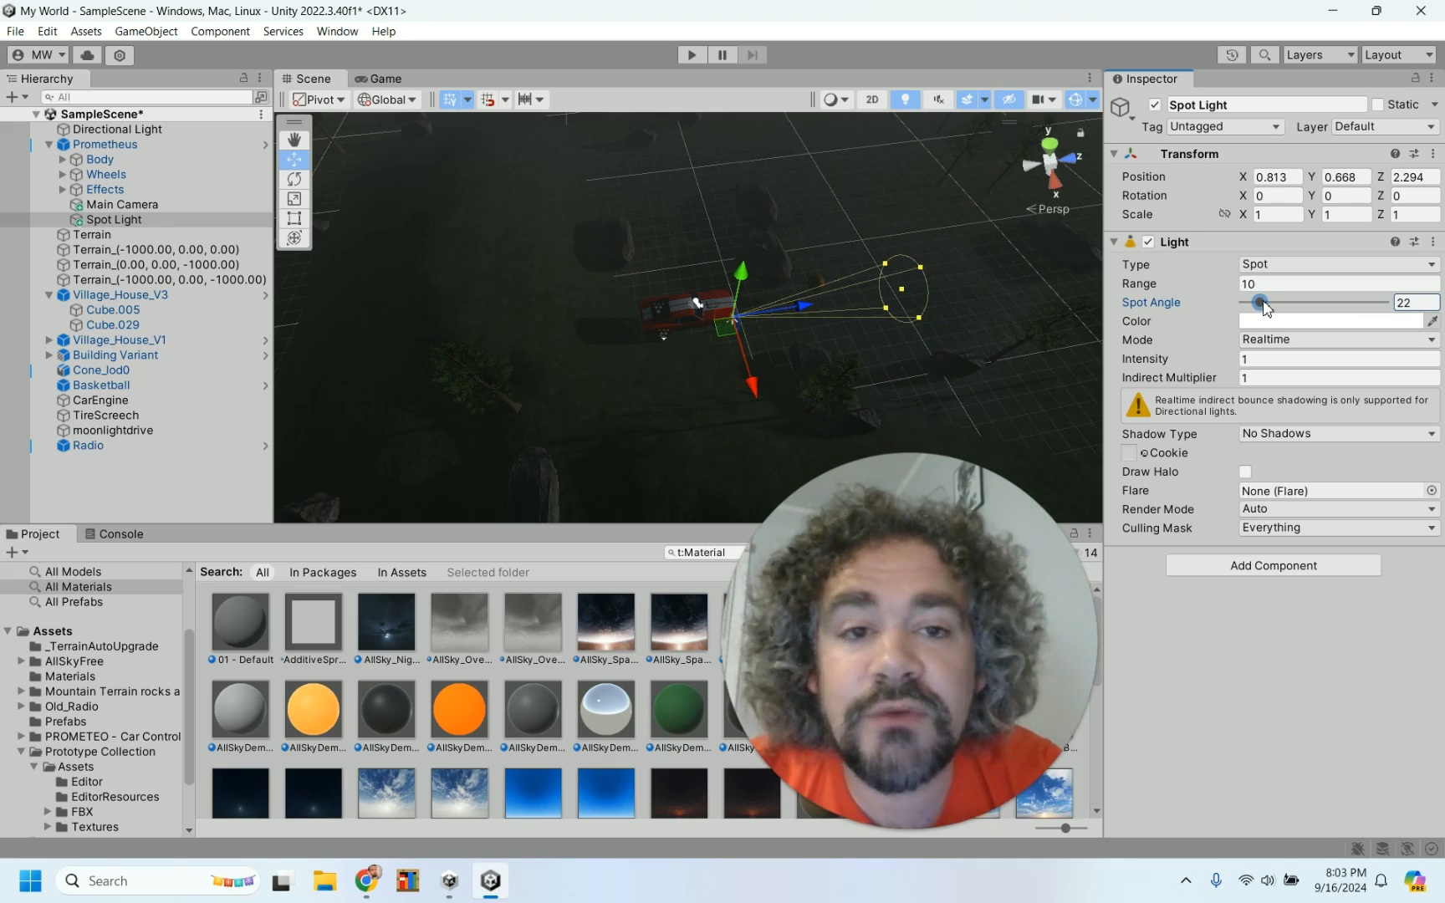
# - Set the Spot Light's spot angle to 30 and keep its mode at Realtime
pyautogui.click(1415, 299)
pyautogui.write('30')
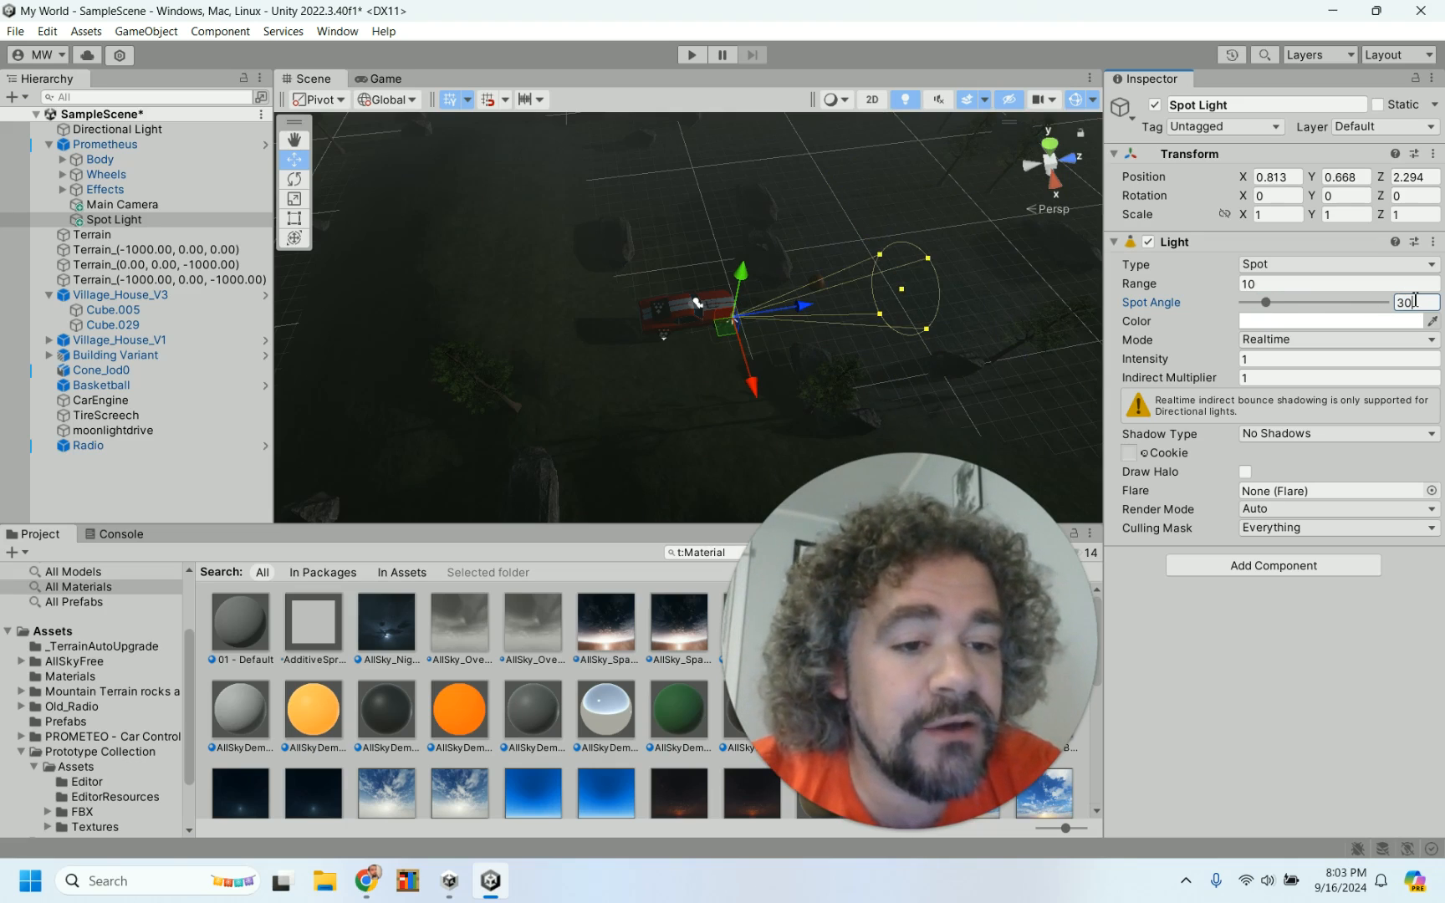
pyautogui.click(1311, 350)
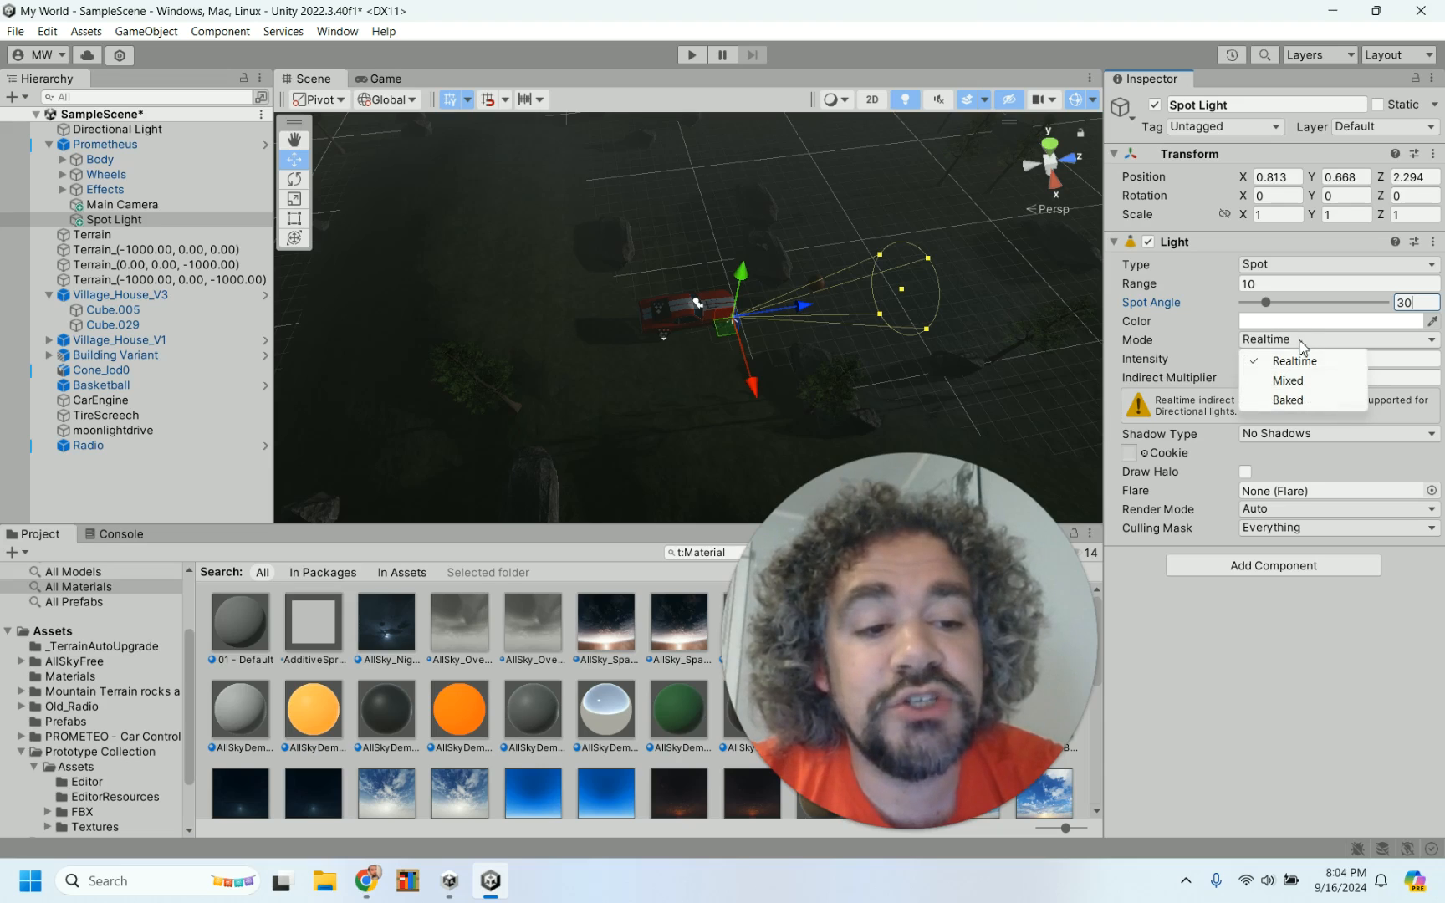
pyautogui.click(1280, 362)
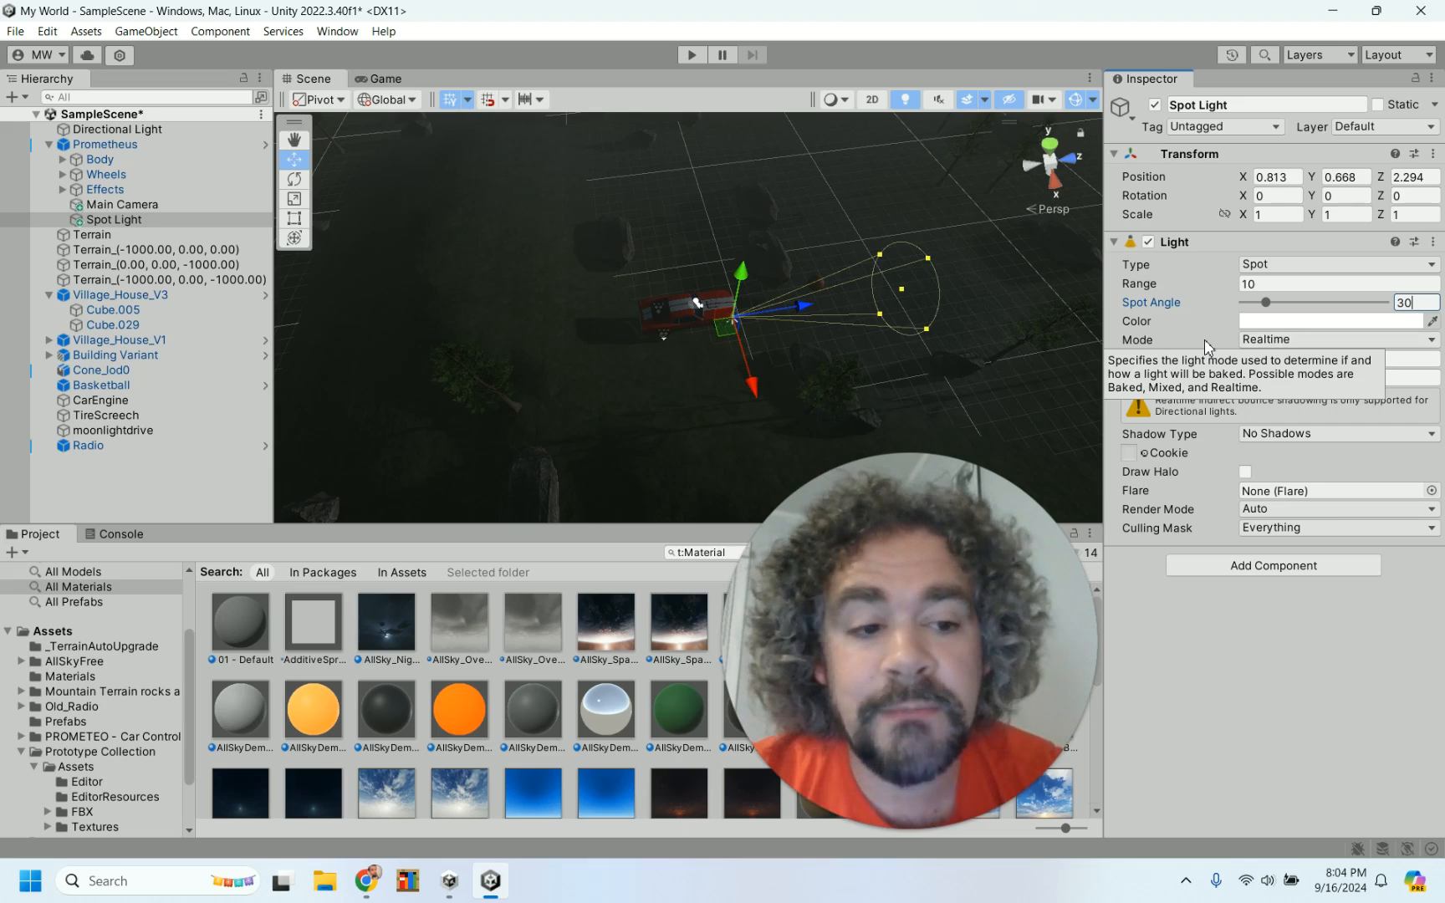
pyautogui.click(1276, 340)
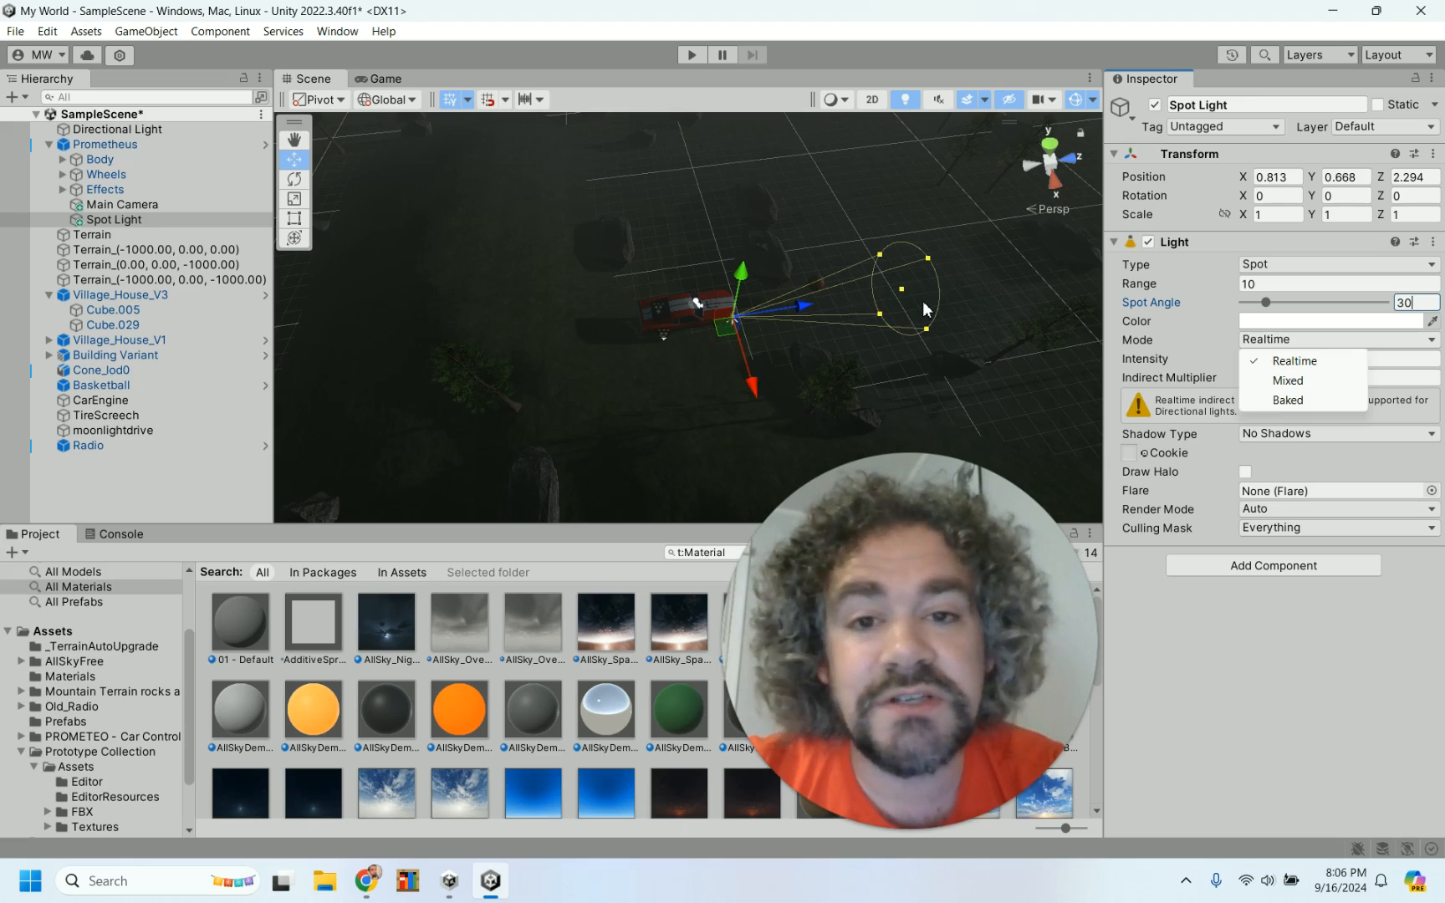
pyautogui.click(1329, 362)
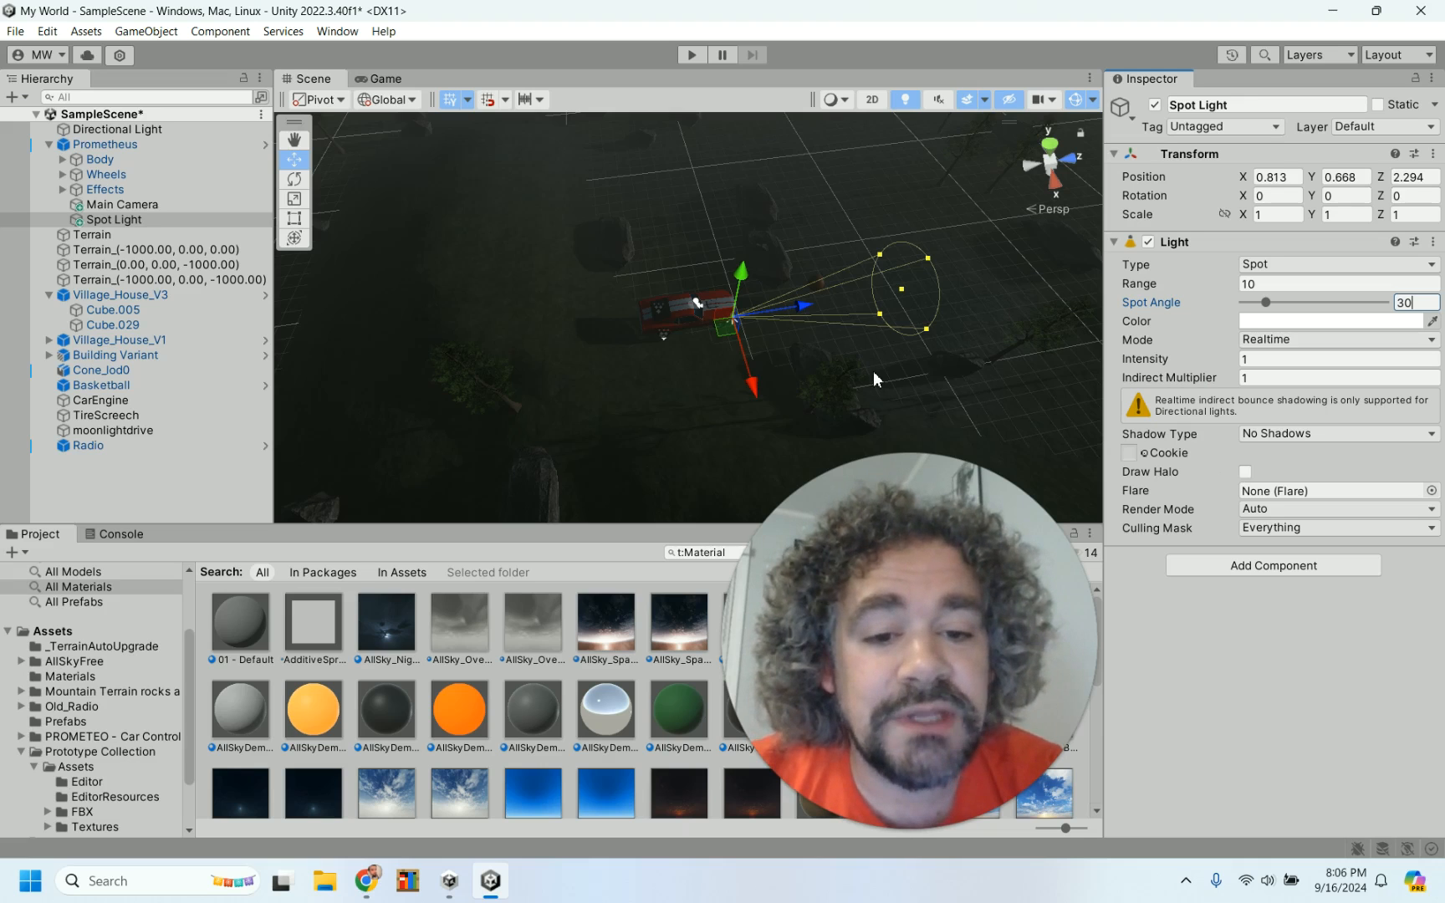
# - Try the Draw Halo option on the Spot Light and turn it off again
pyautogui.keyDown('alt'); pyautogui.moveTo(947, 376); pyautogui.dragTo(703, 267); pyautogui.keyUp('alt')
pyautogui.click(1245, 472)
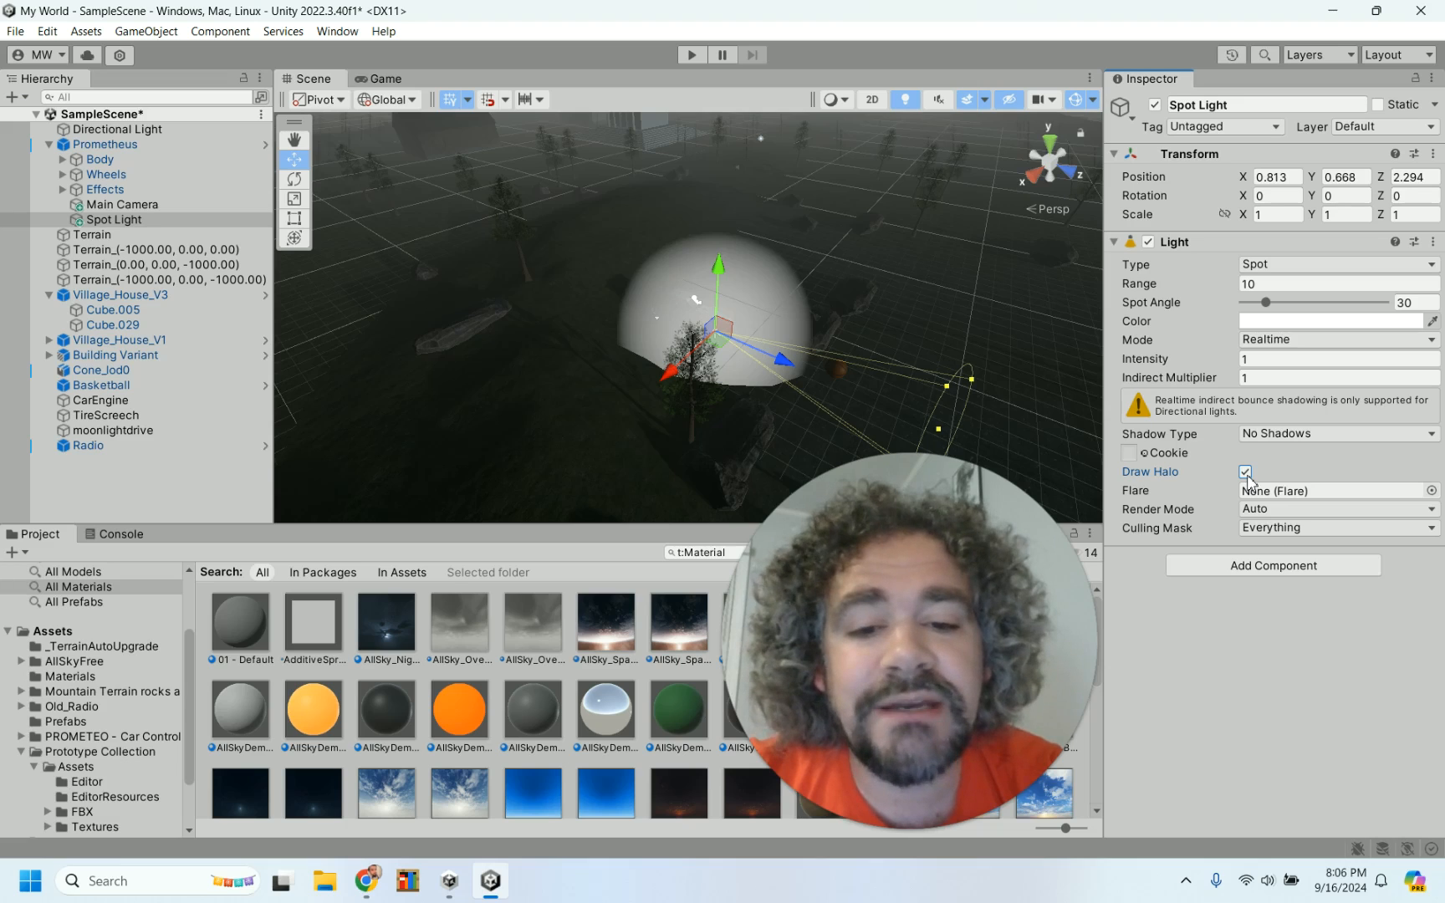
pyautogui.click(1246, 472)
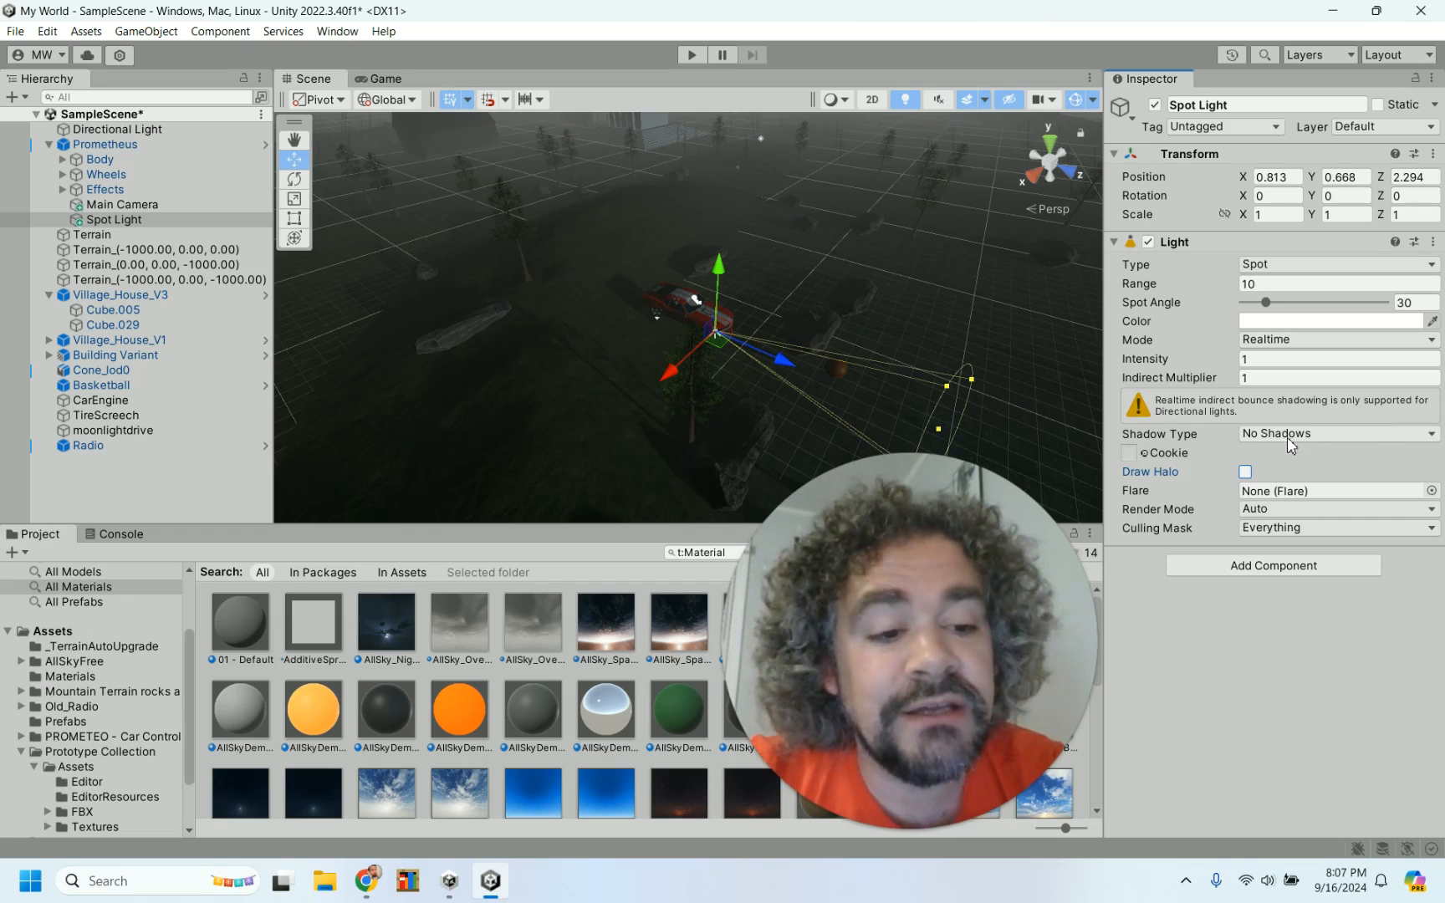
# - Set the Spot Light's shadow type to Hard Shadows
pyautogui.click(1348, 438)
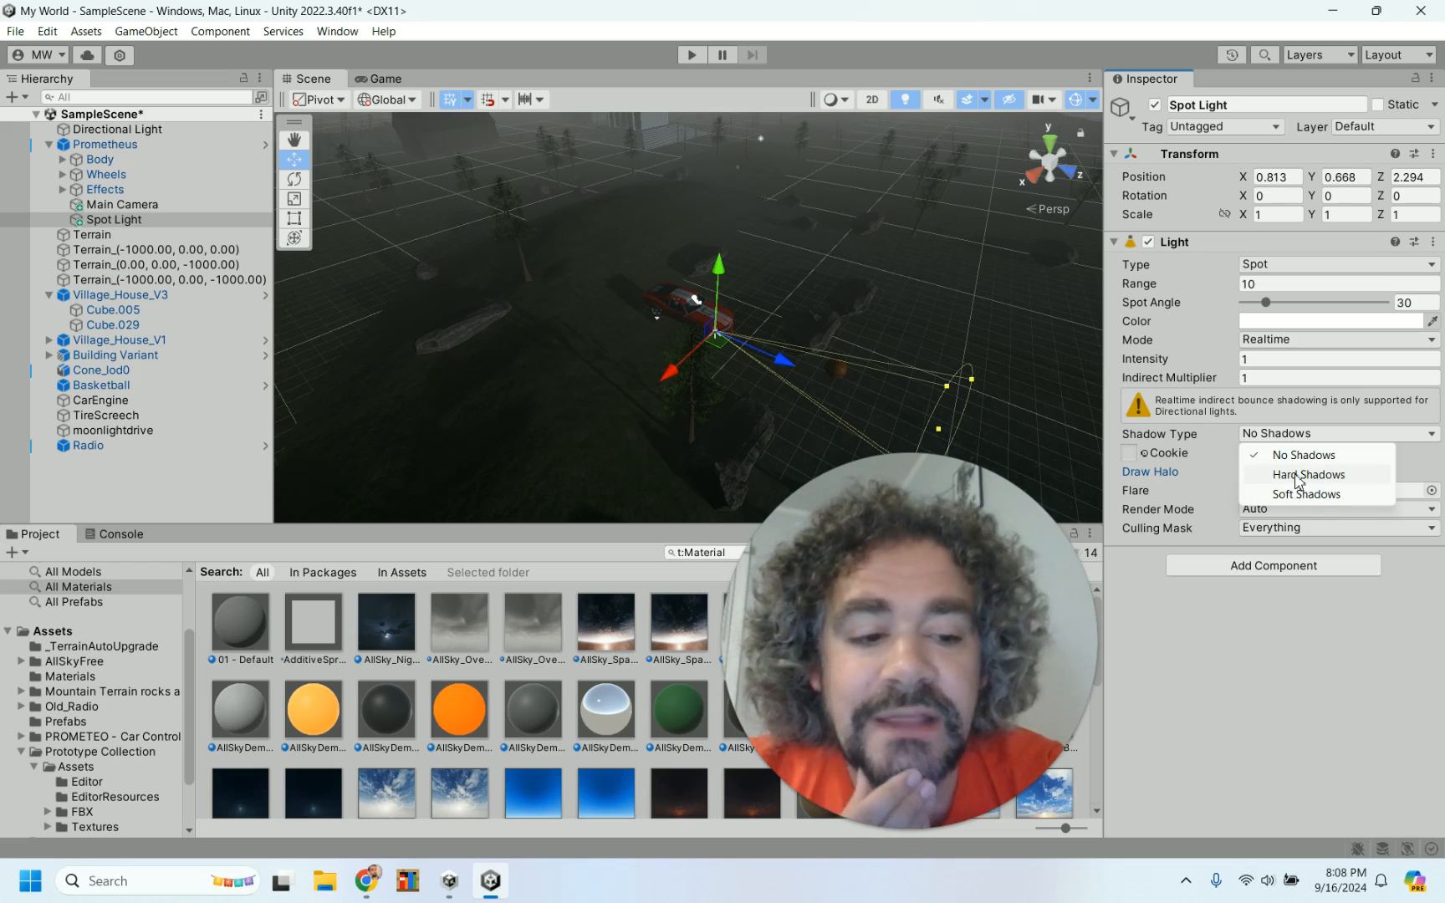
pyautogui.click(1298, 476)
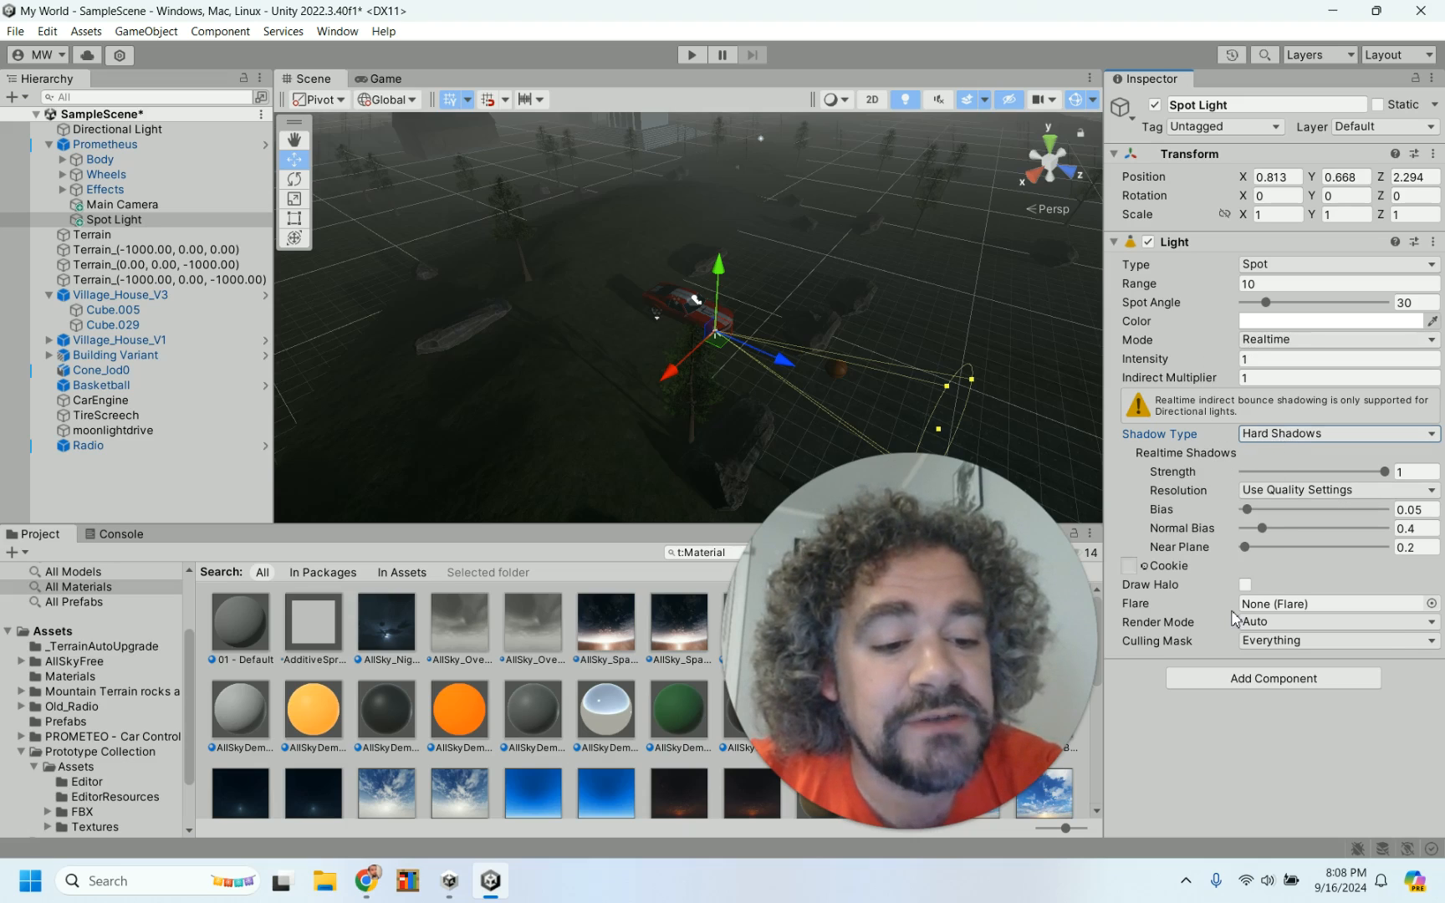
# - Play the scene and drive the car from the lake across the terrain to the village buildings to test the headlight
pyautogui.click(691, 55)
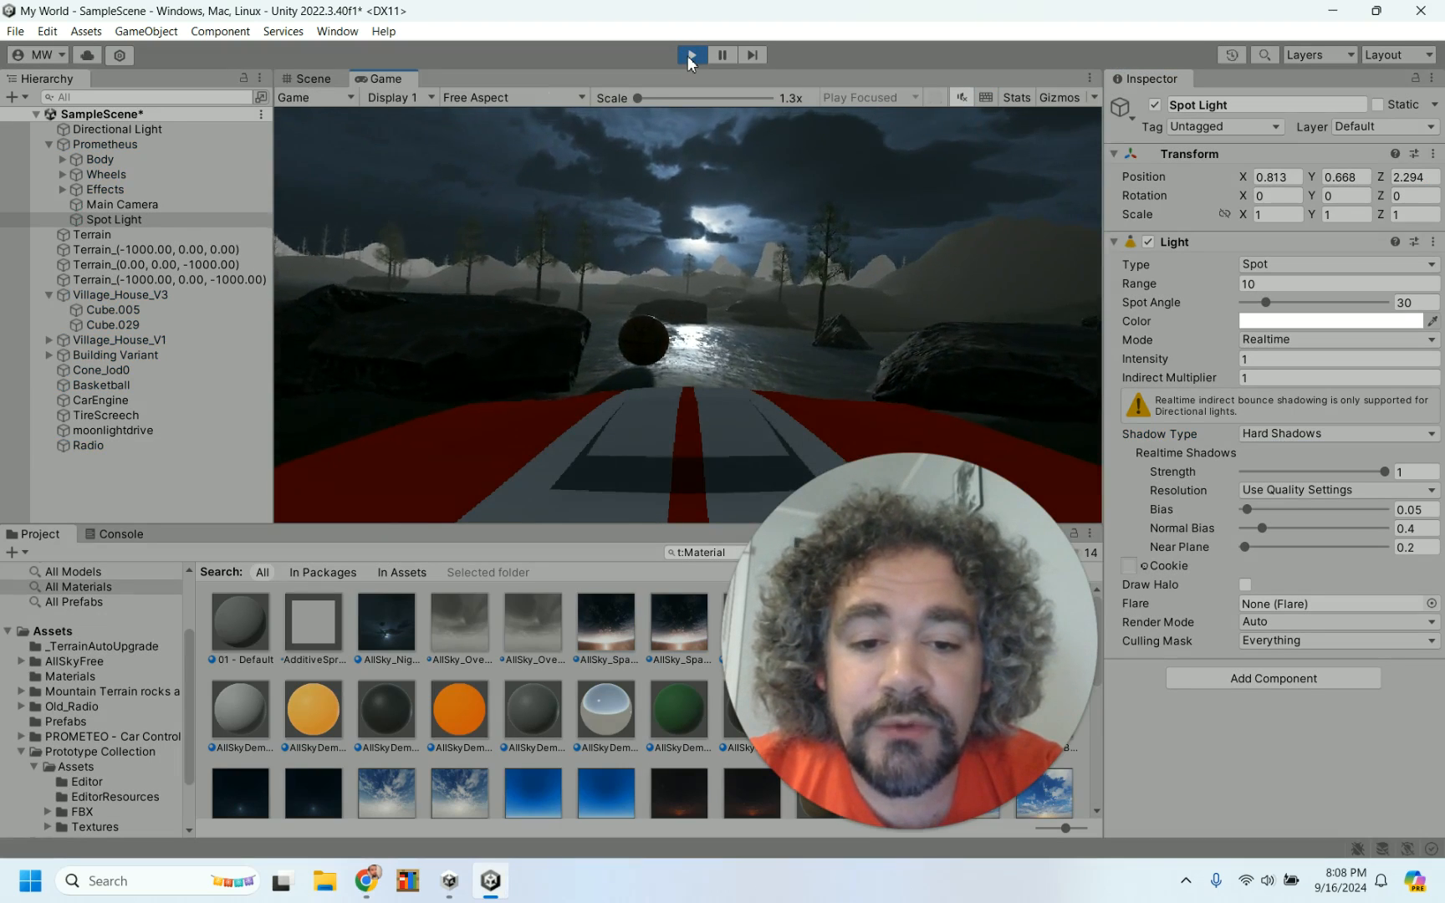
pyautogui.press('w')
pyautogui.press('d')
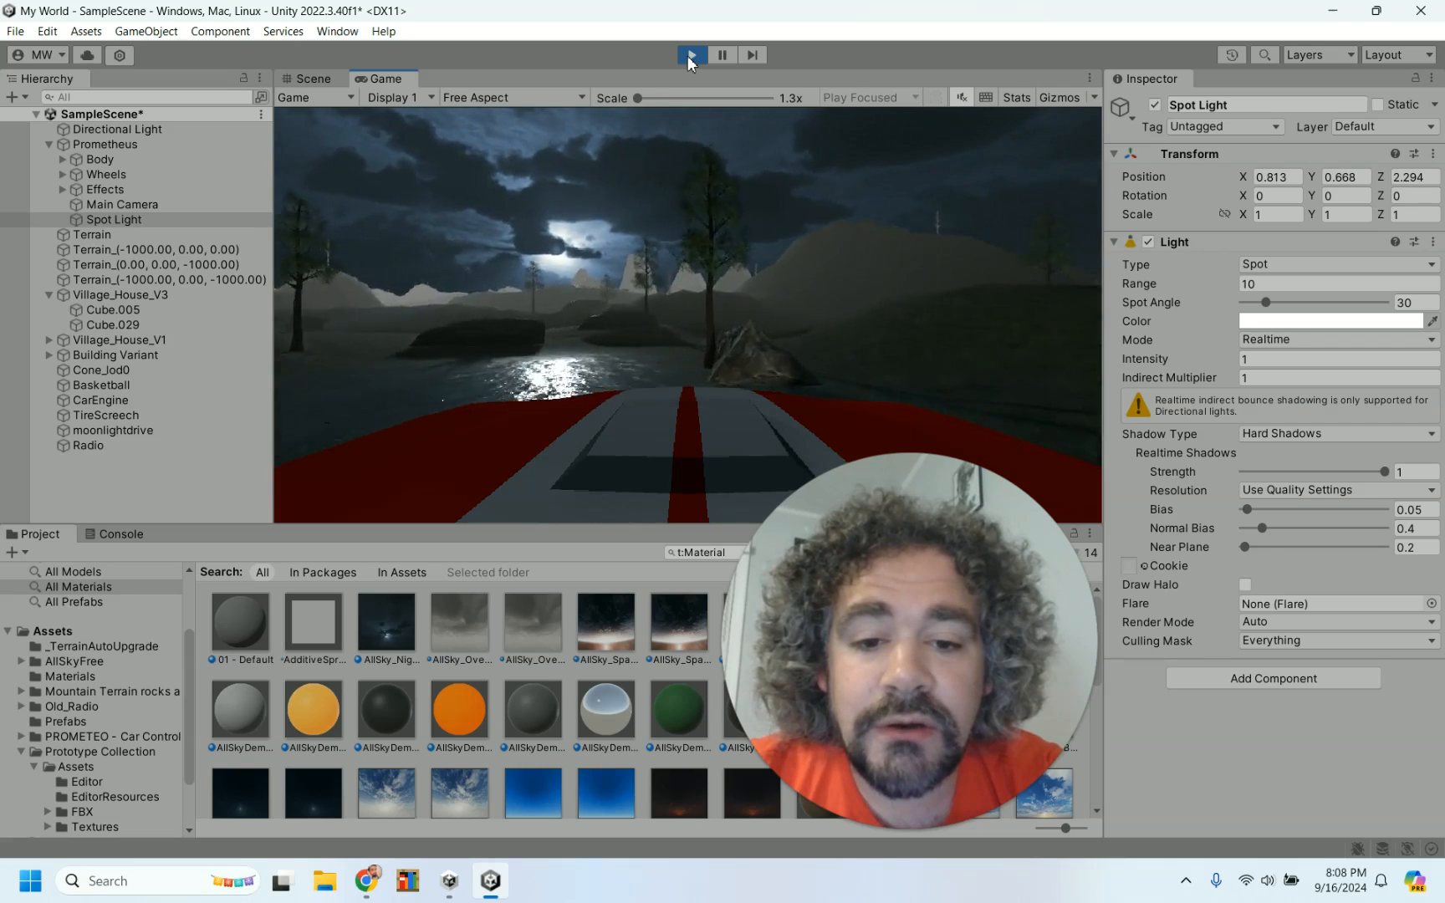
pyautogui.press('s')
pyautogui.press('d')
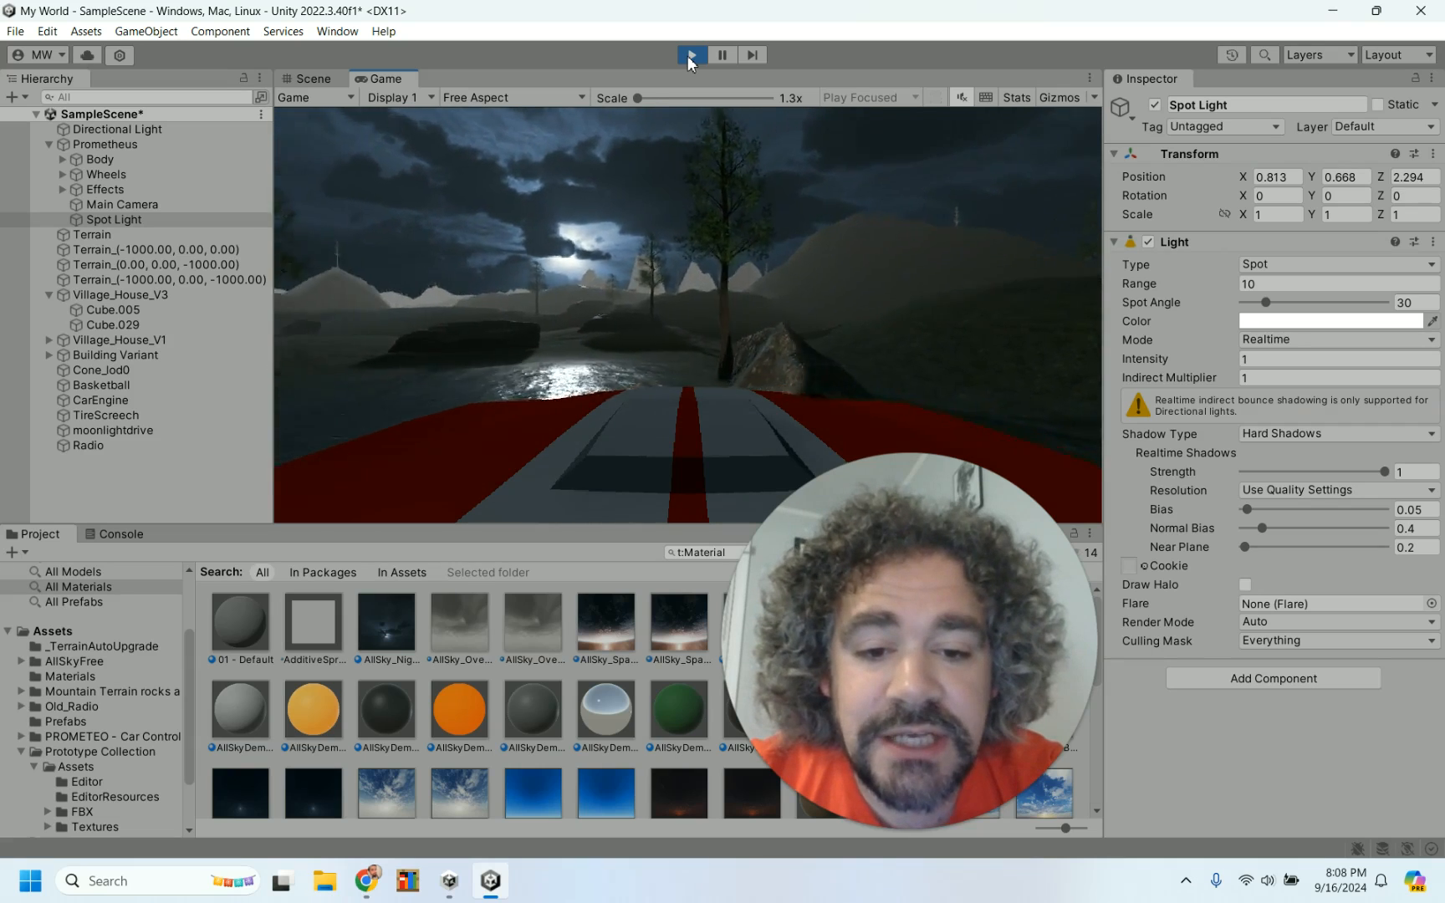
pyautogui.press('a')
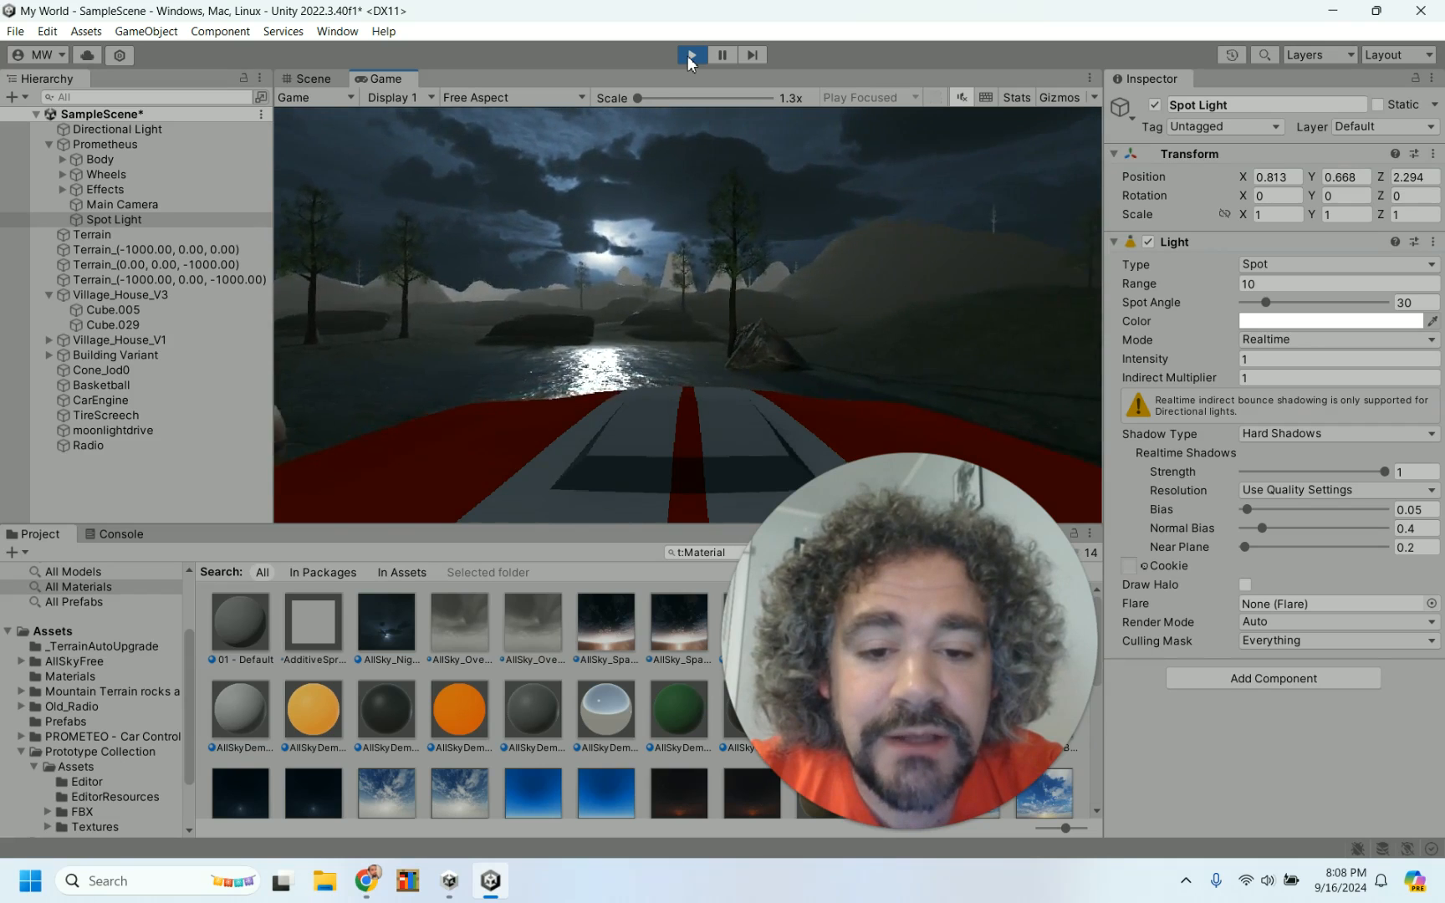
pyautogui.press('w')
pyautogui.press('a')
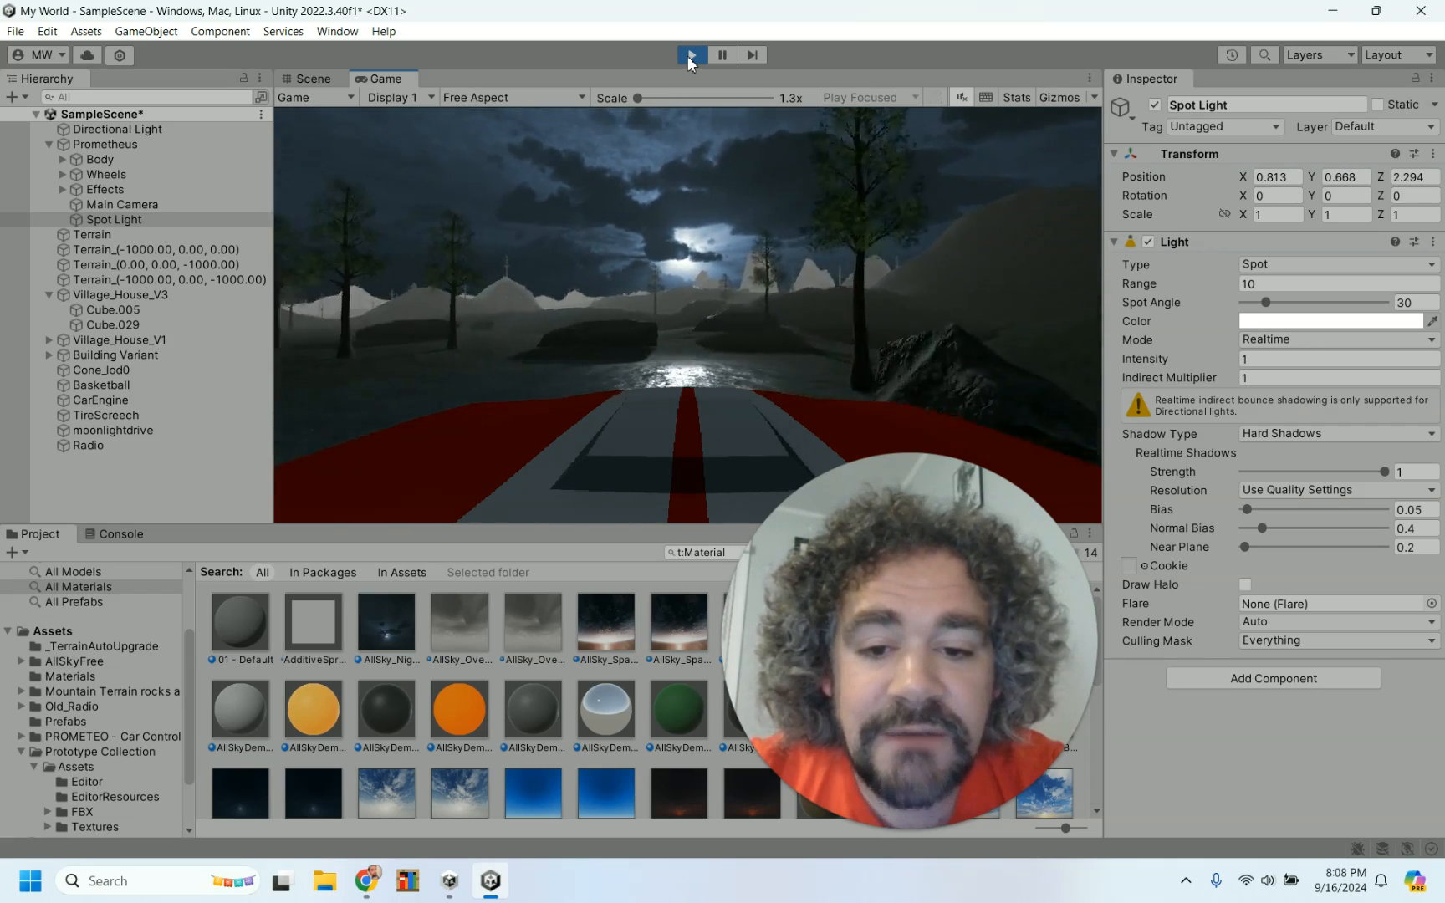
pyautogui.press('w')
pyautogui.press('a')
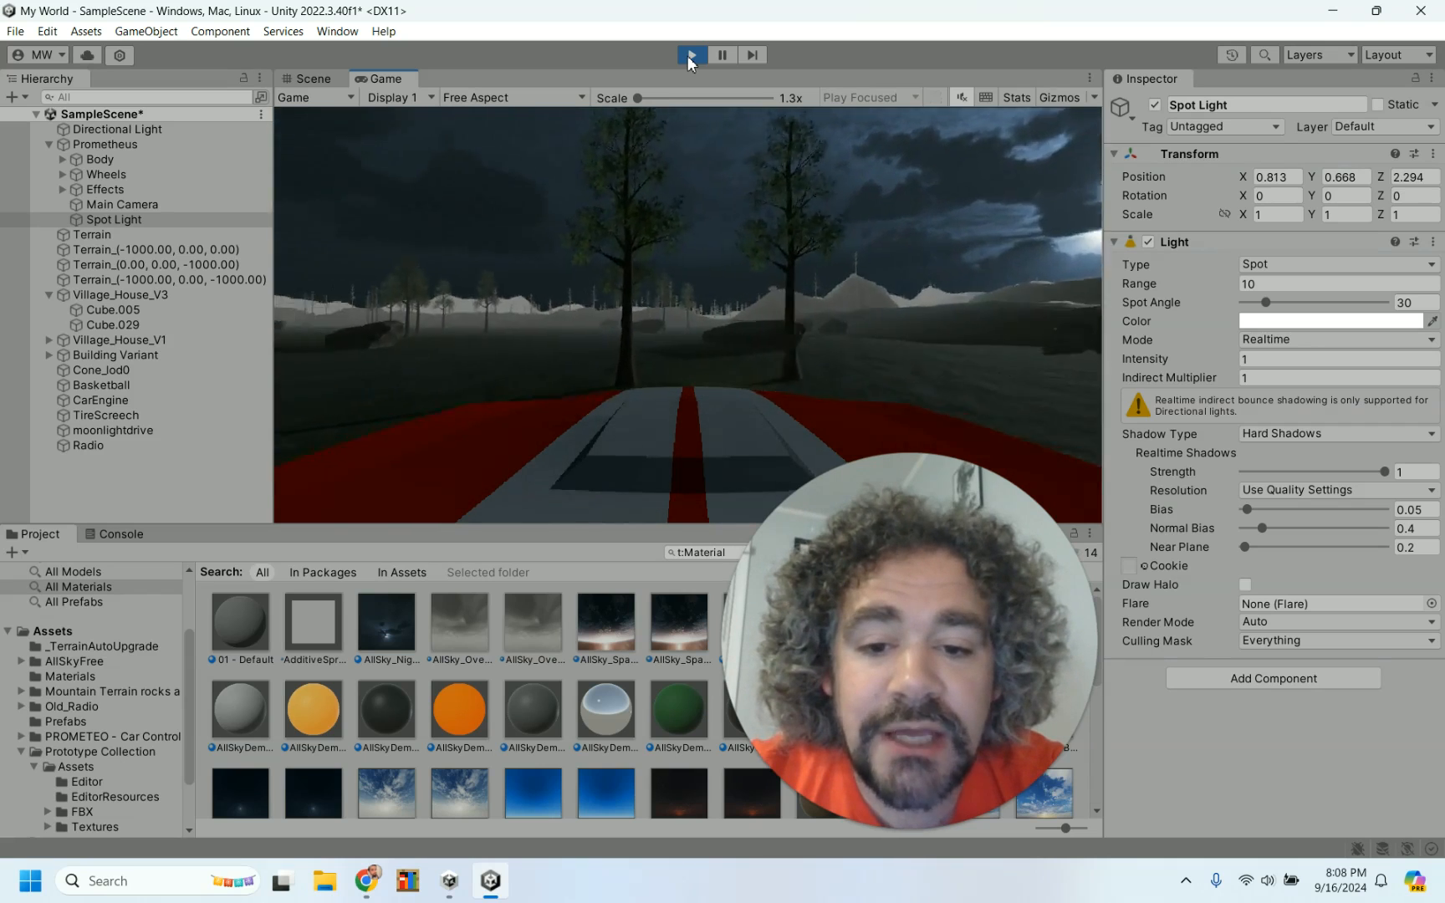
pyautogui.press('w')
pyautogui.press('a')
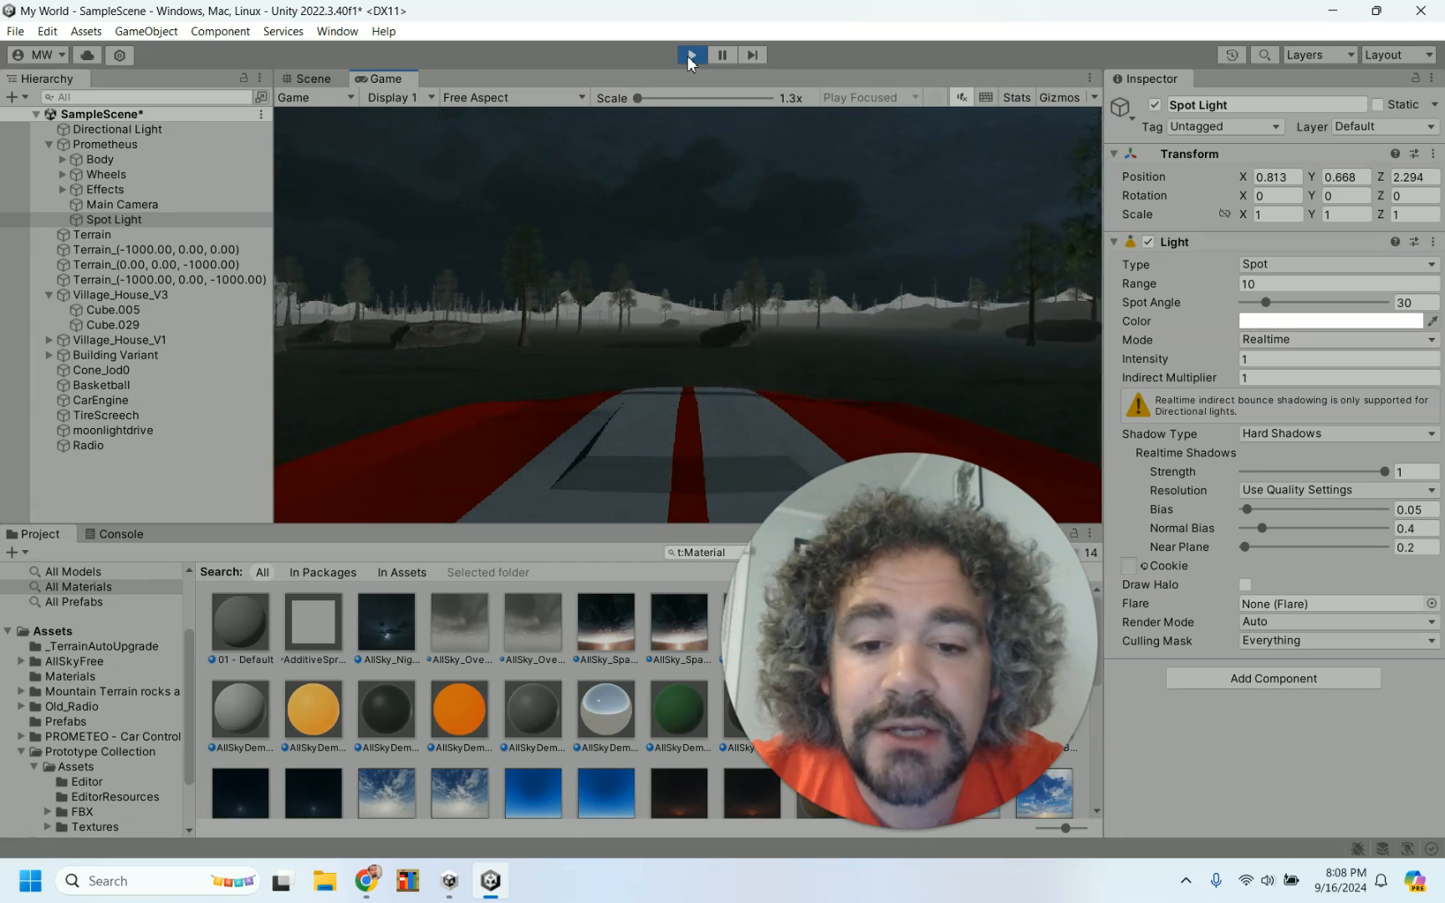
pyautogui.press('w')
pyautogui.press('a')
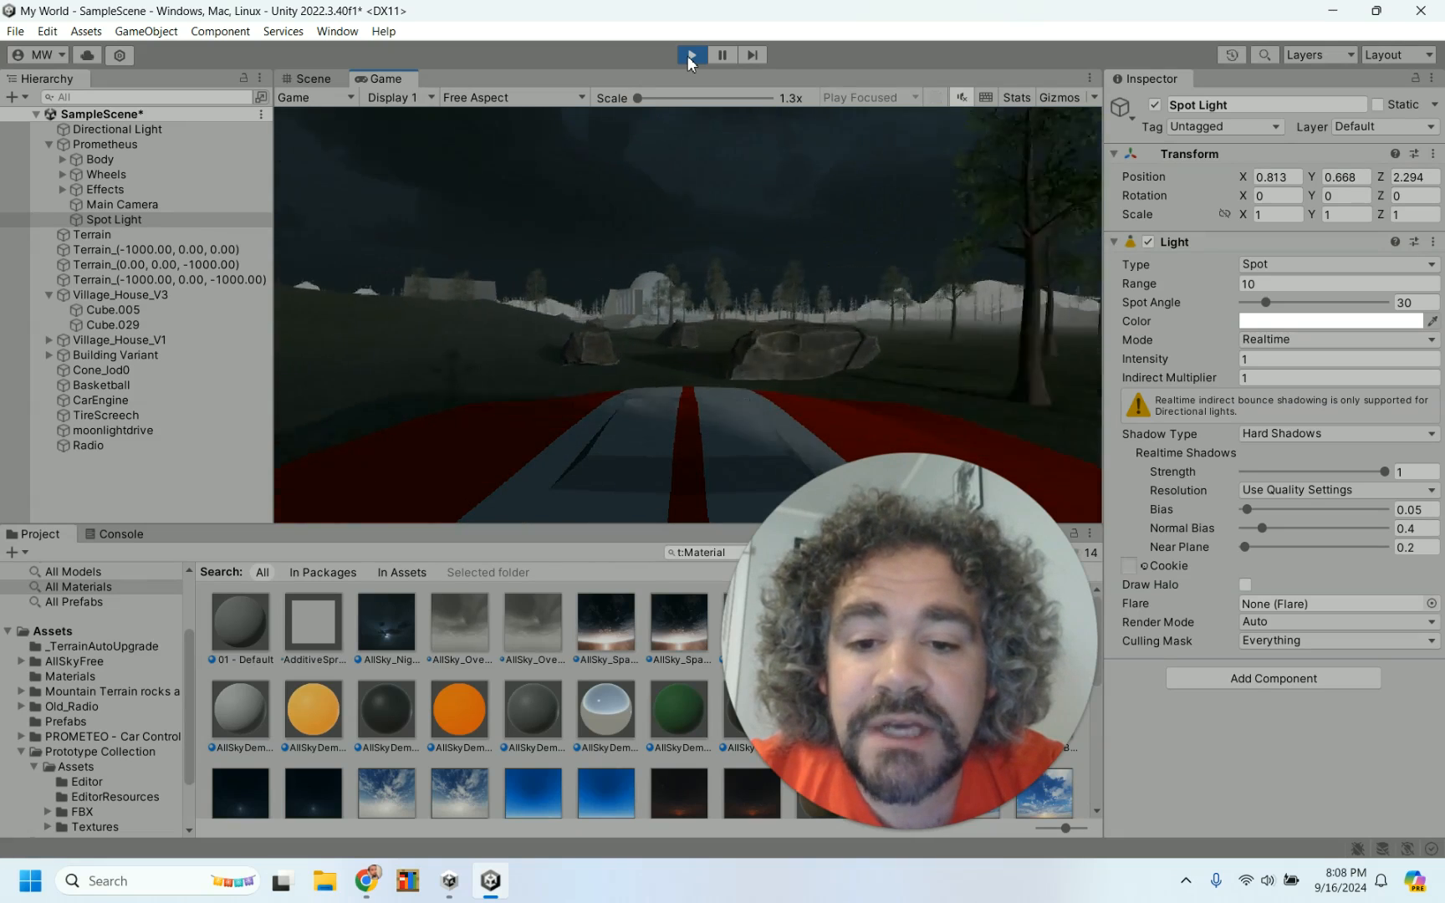
pyautogui.press('w')
pyautogui.press('d')
pyautogui.press('w')
pyautogui.press('a')
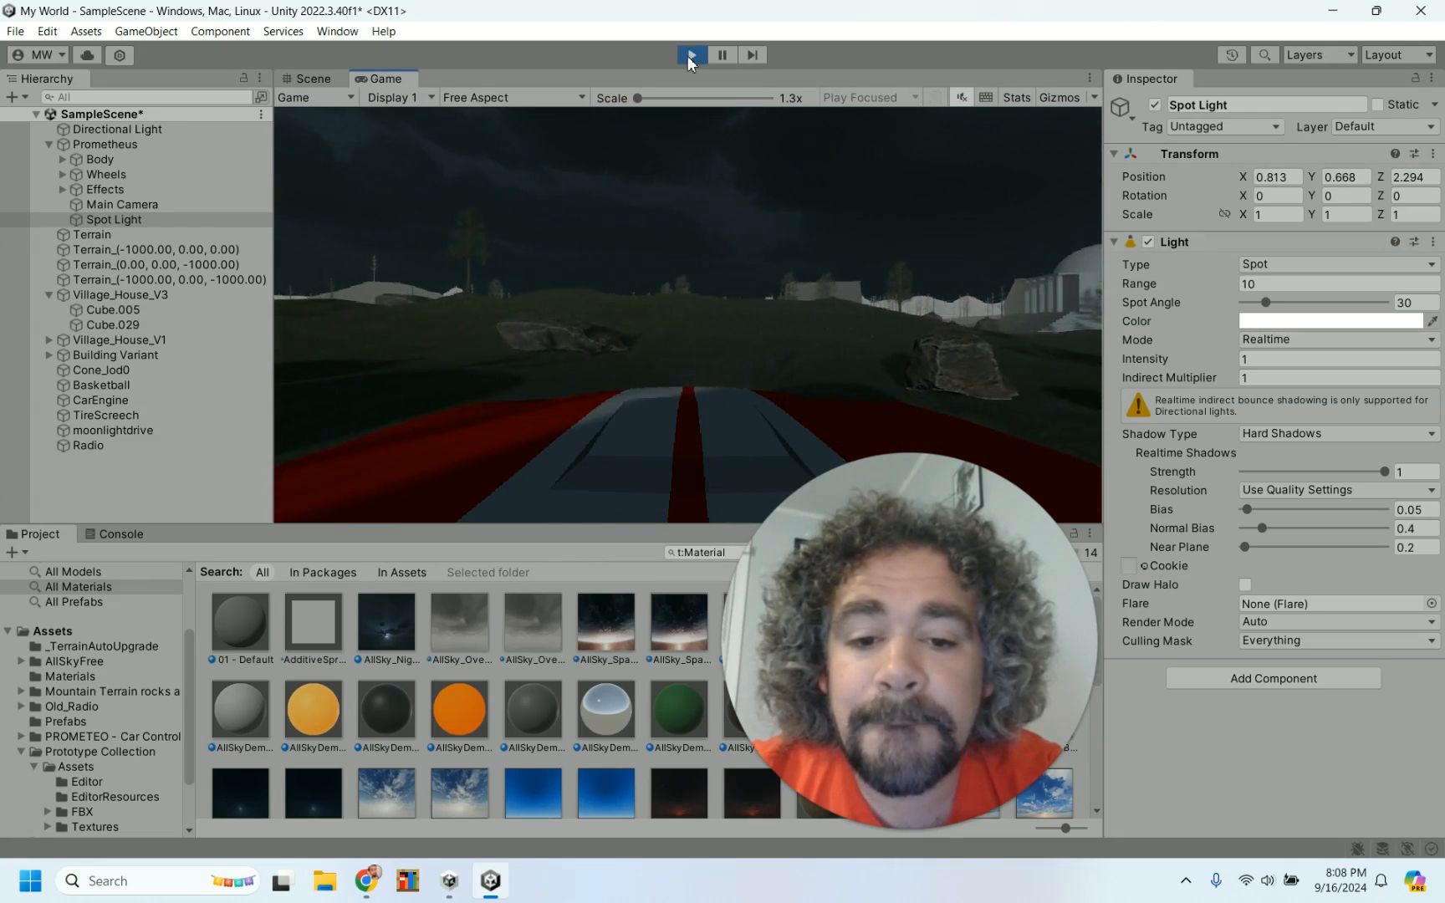
pyautogui.press('w')
pyautogui.press('d')
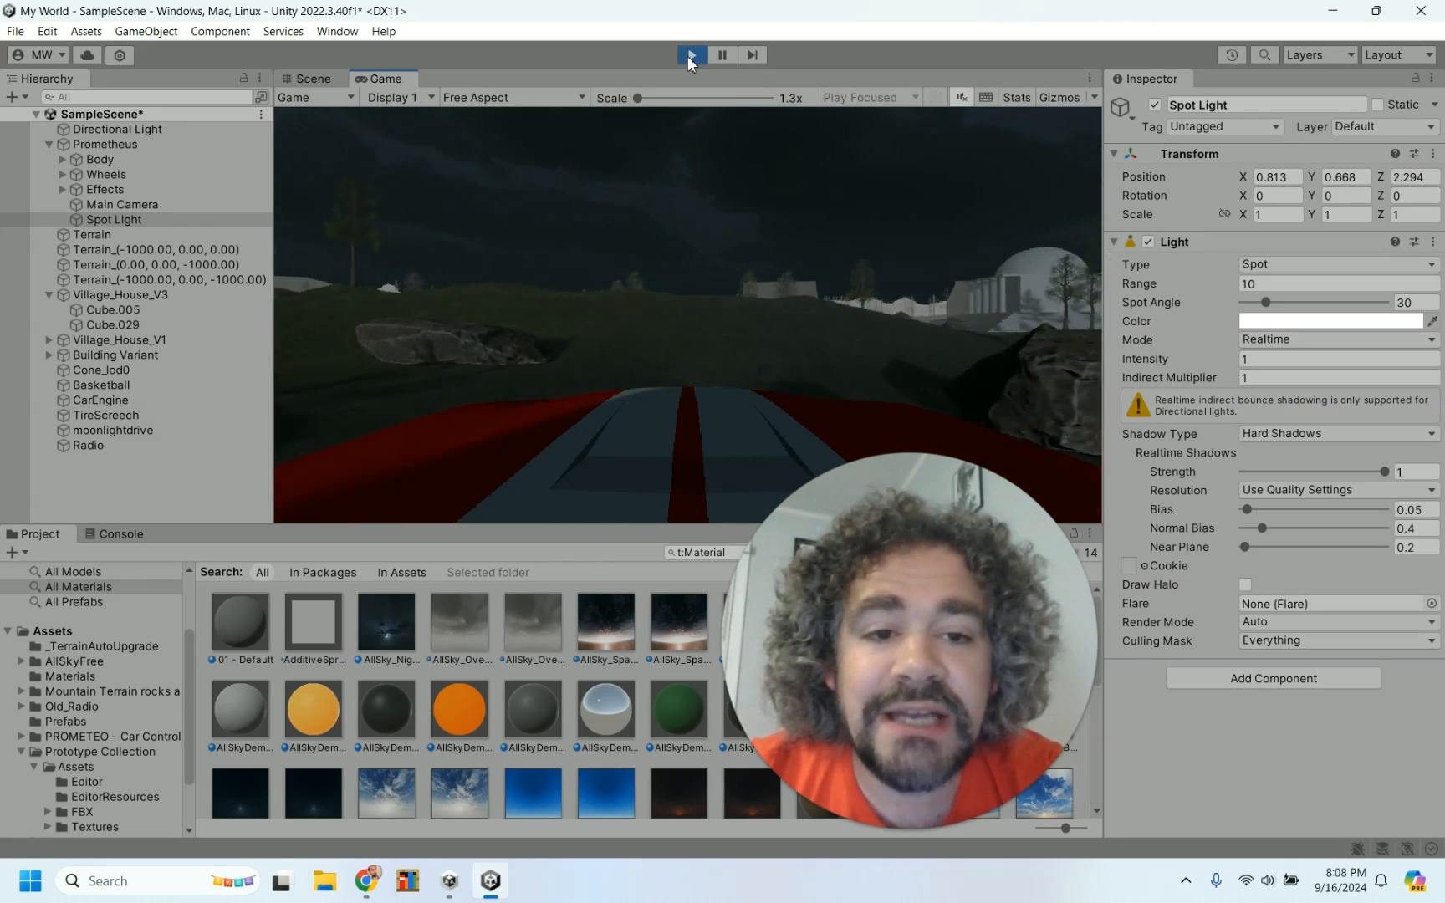
pyautogui.press('w')
pyautogui.press('d')
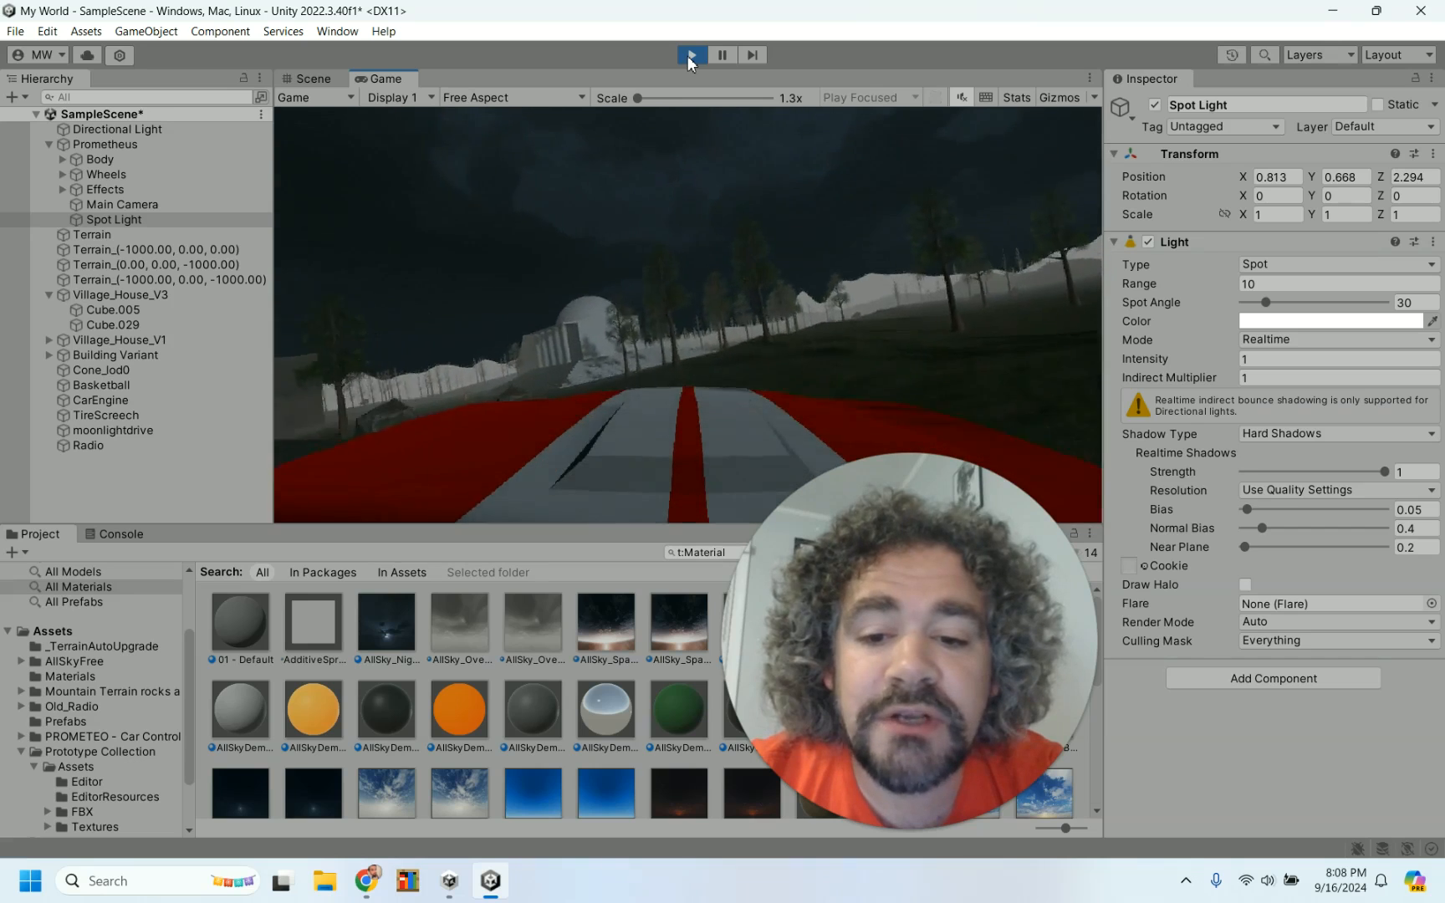
pyautogui.press('w')
pyautogui.press('a')
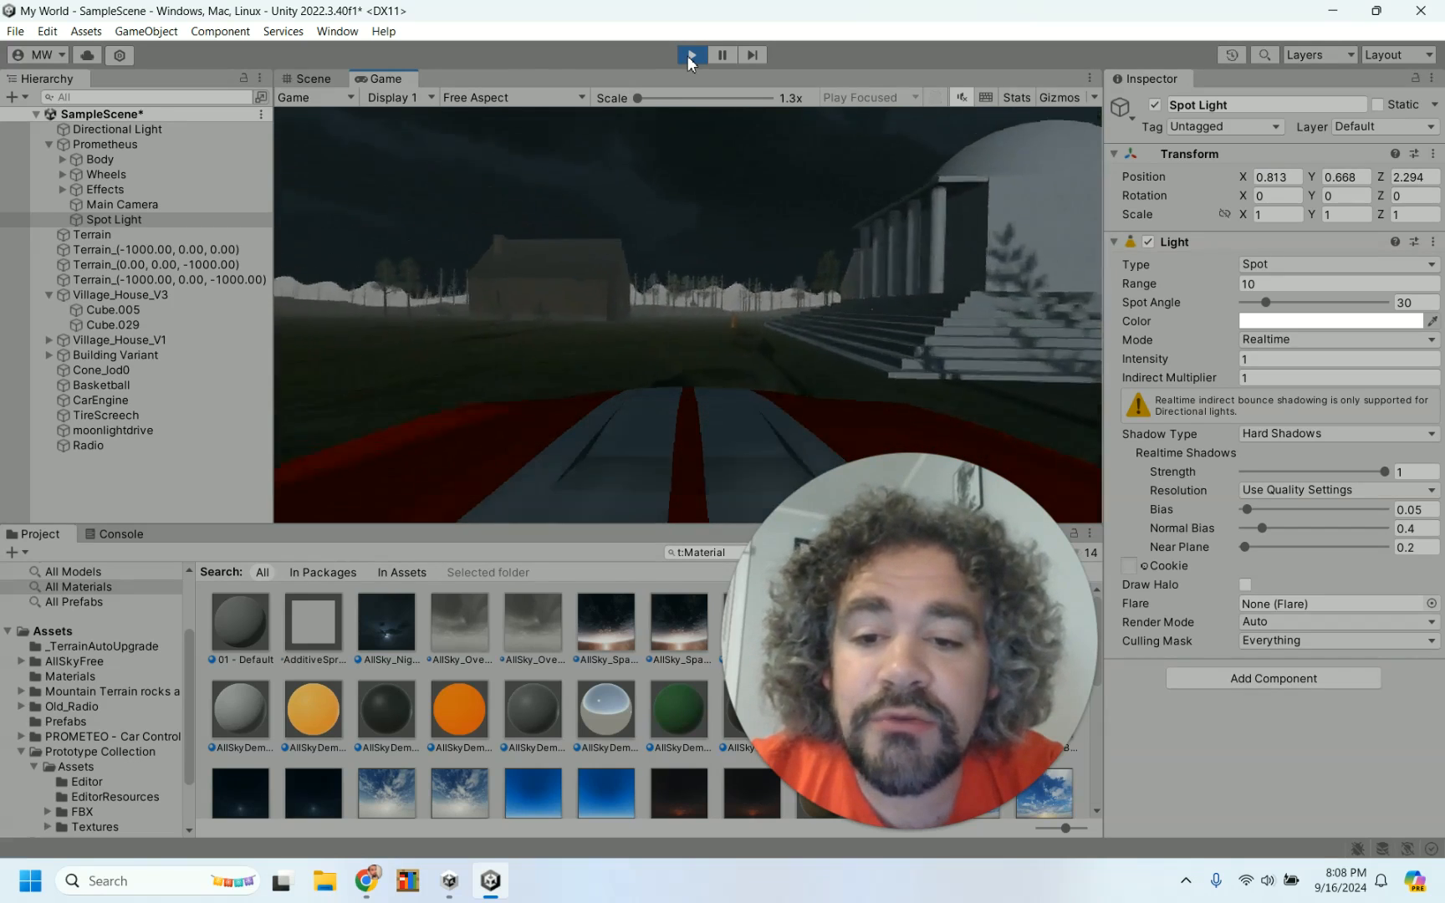
# - Drive up to and back from the brick house wall to check the headlight beam, and stop playing the scene
pyautogui.press('w')
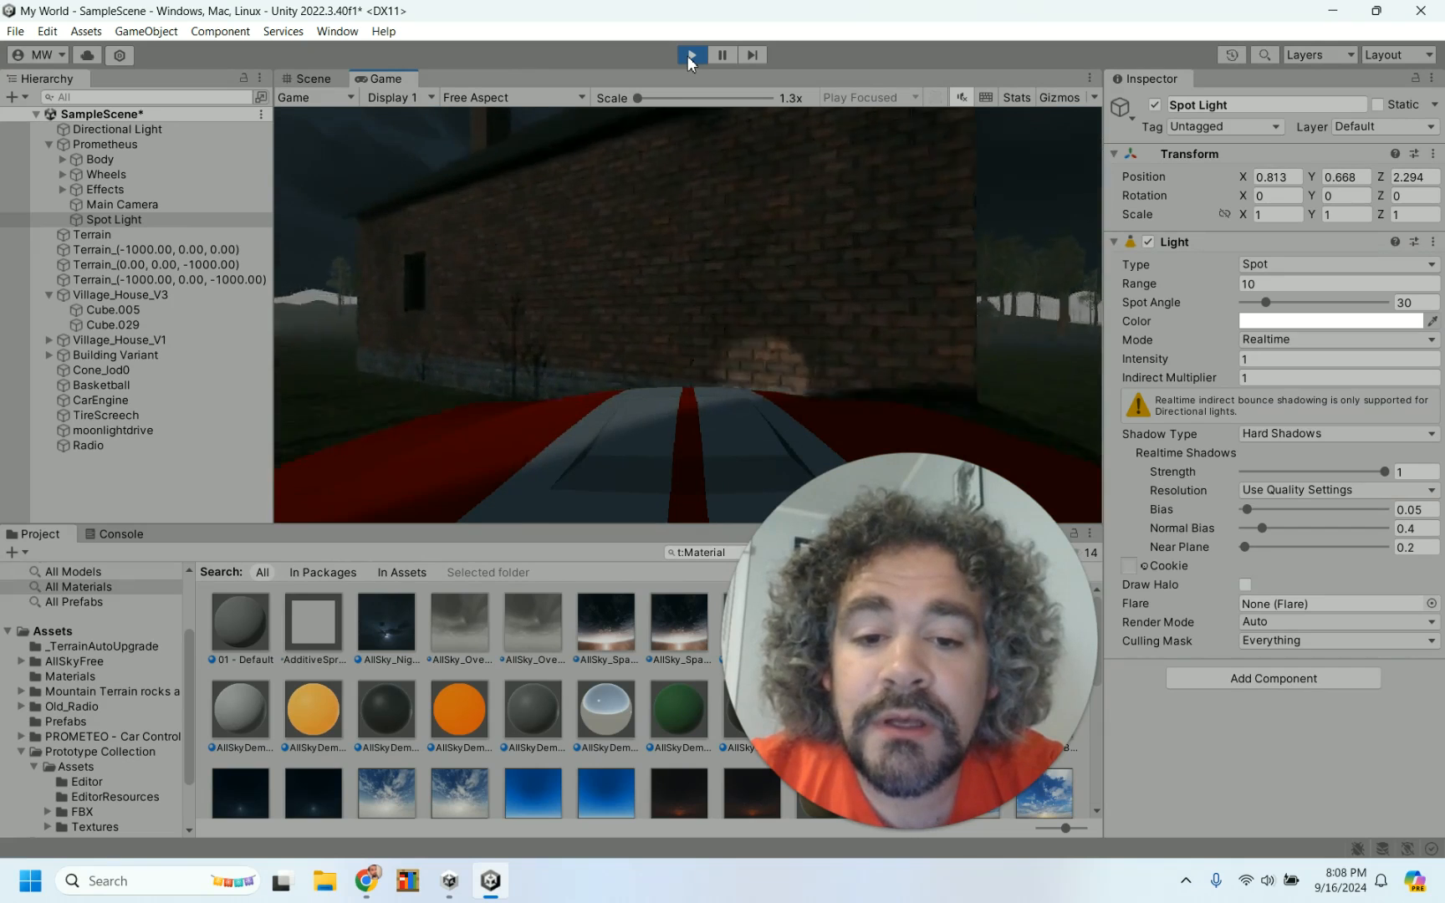
pyautogui.press('s')
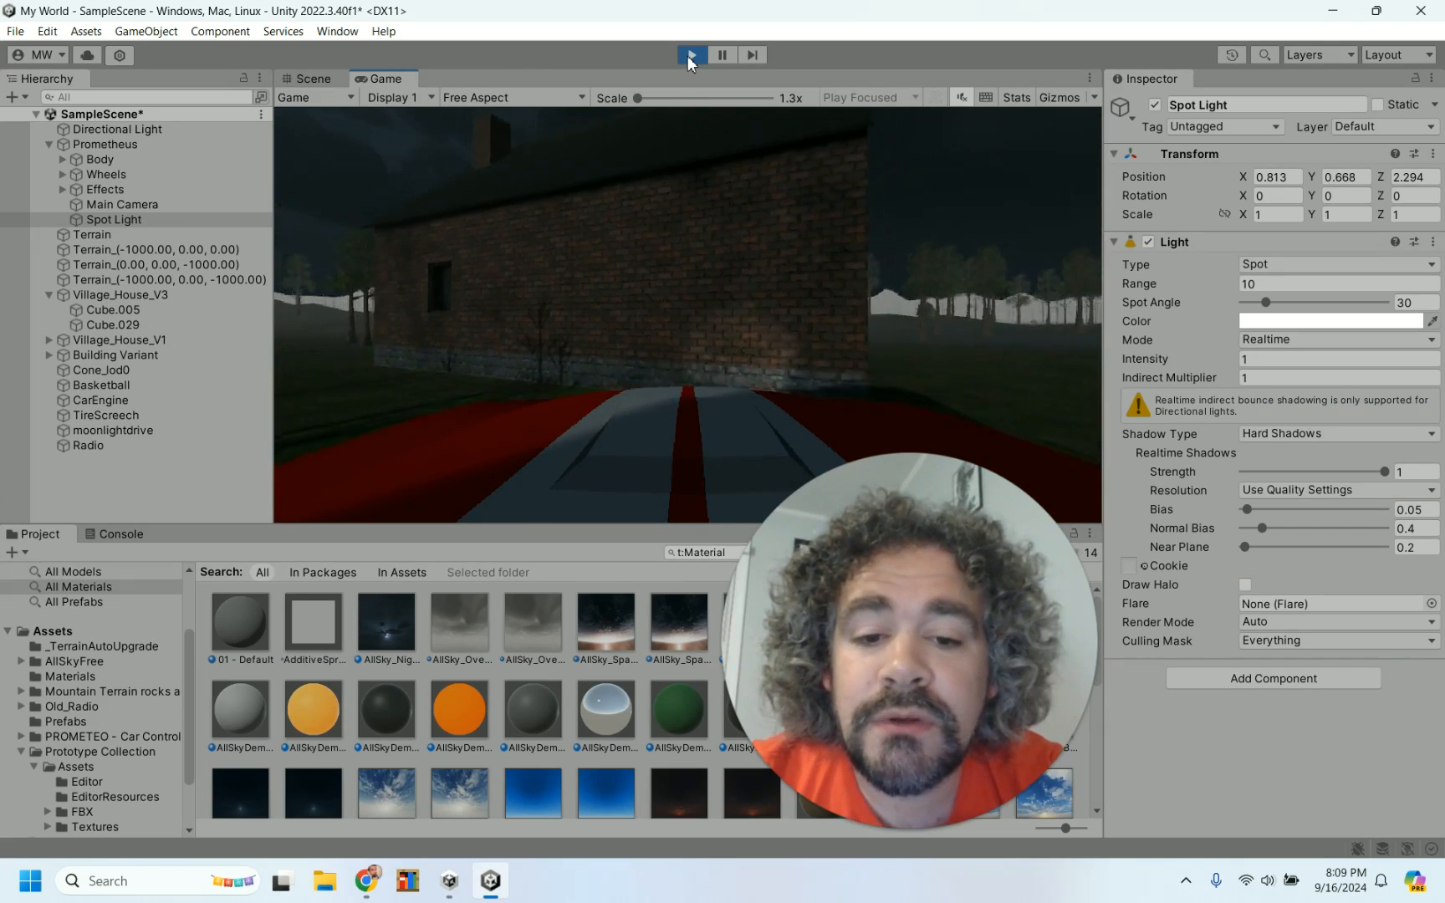
pyautogui.press('s')
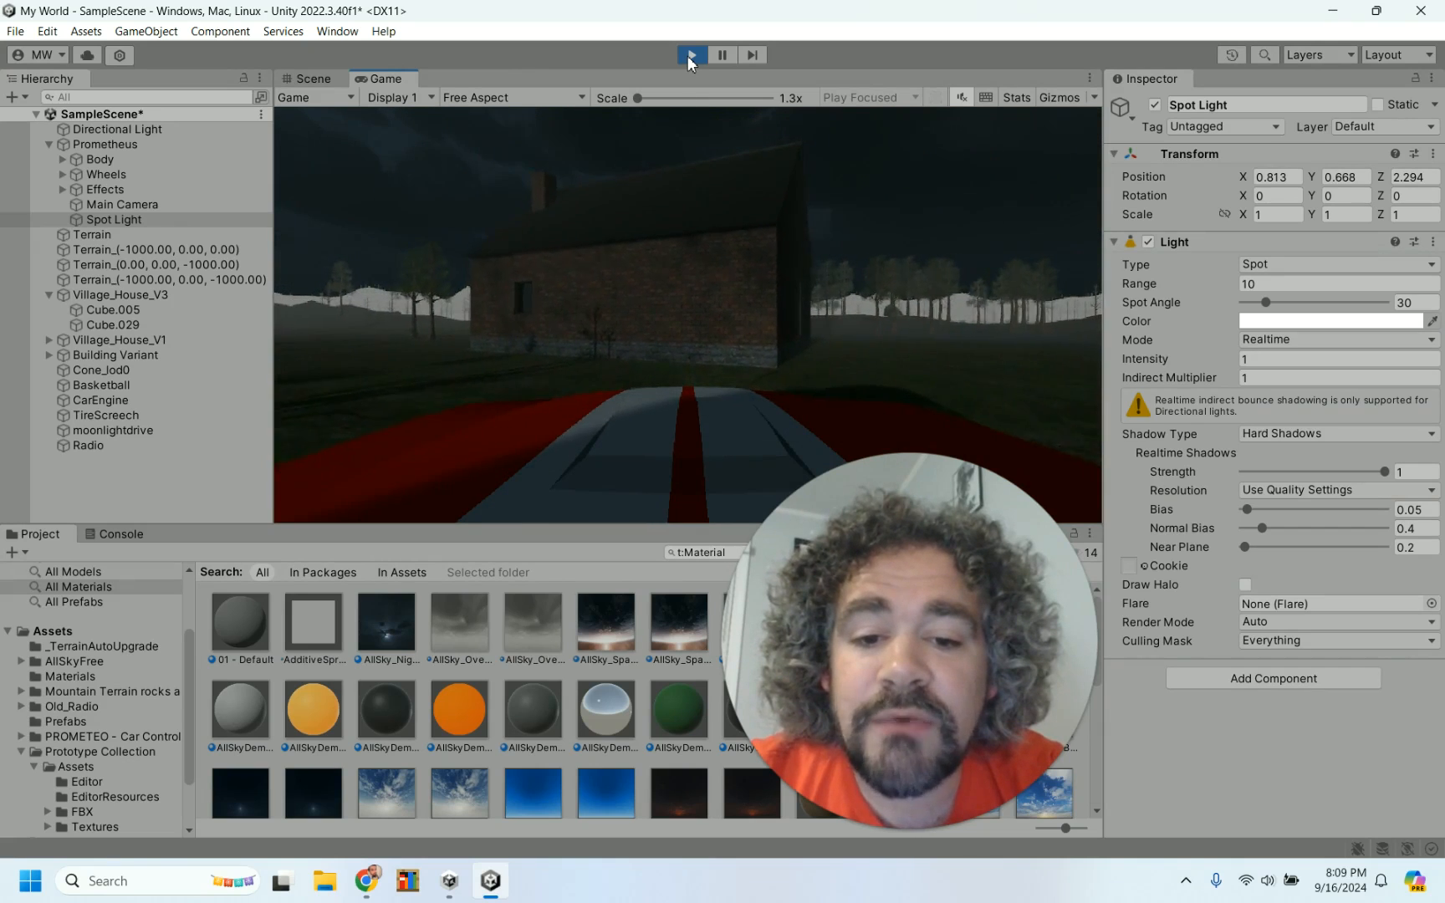
pyautogui.press('w')
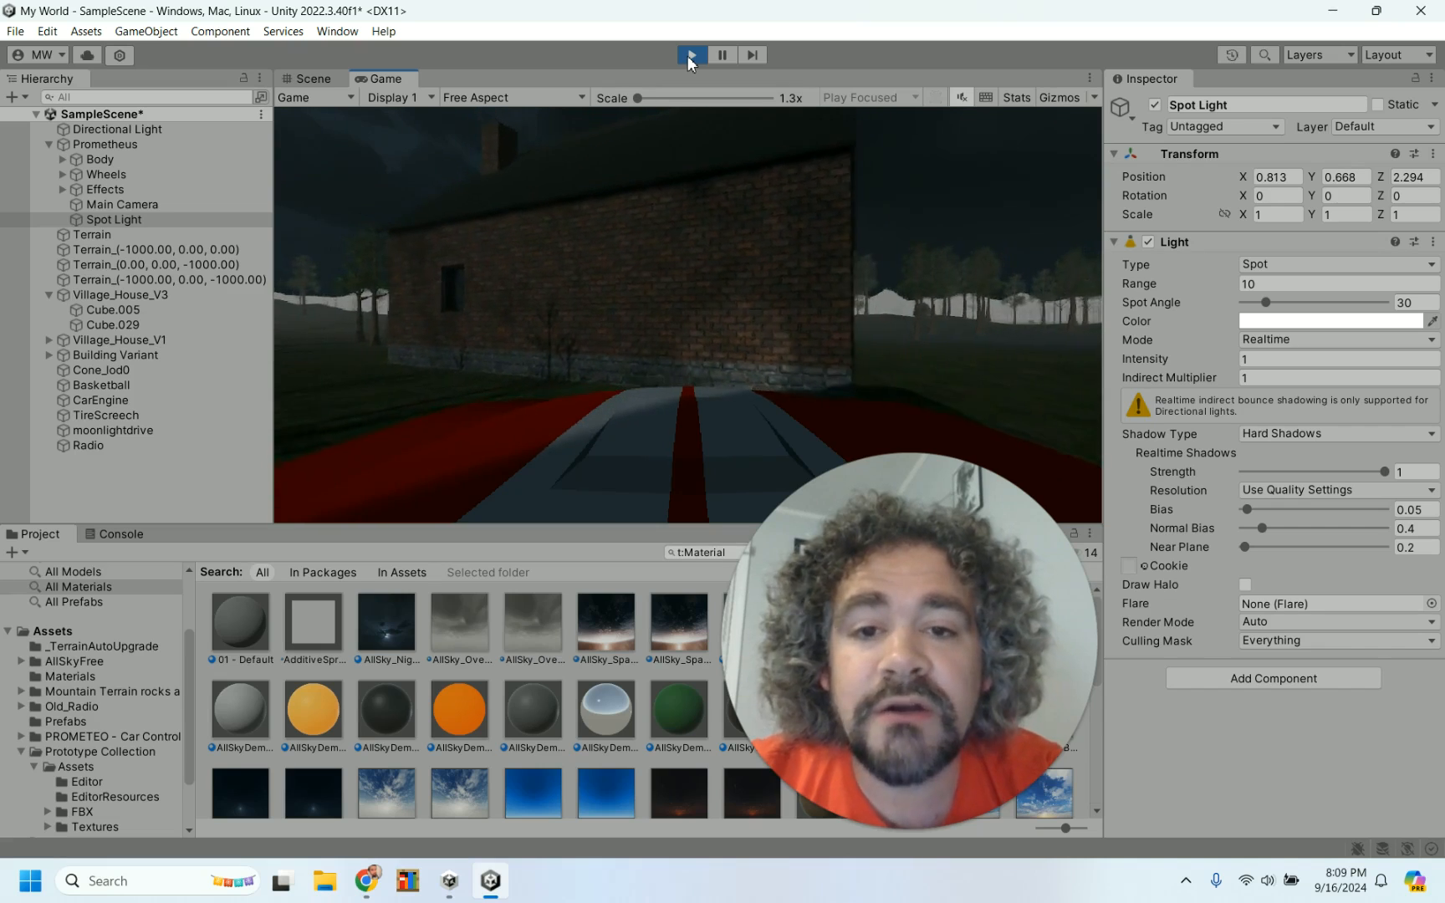
pyautogui.click(691, 56)
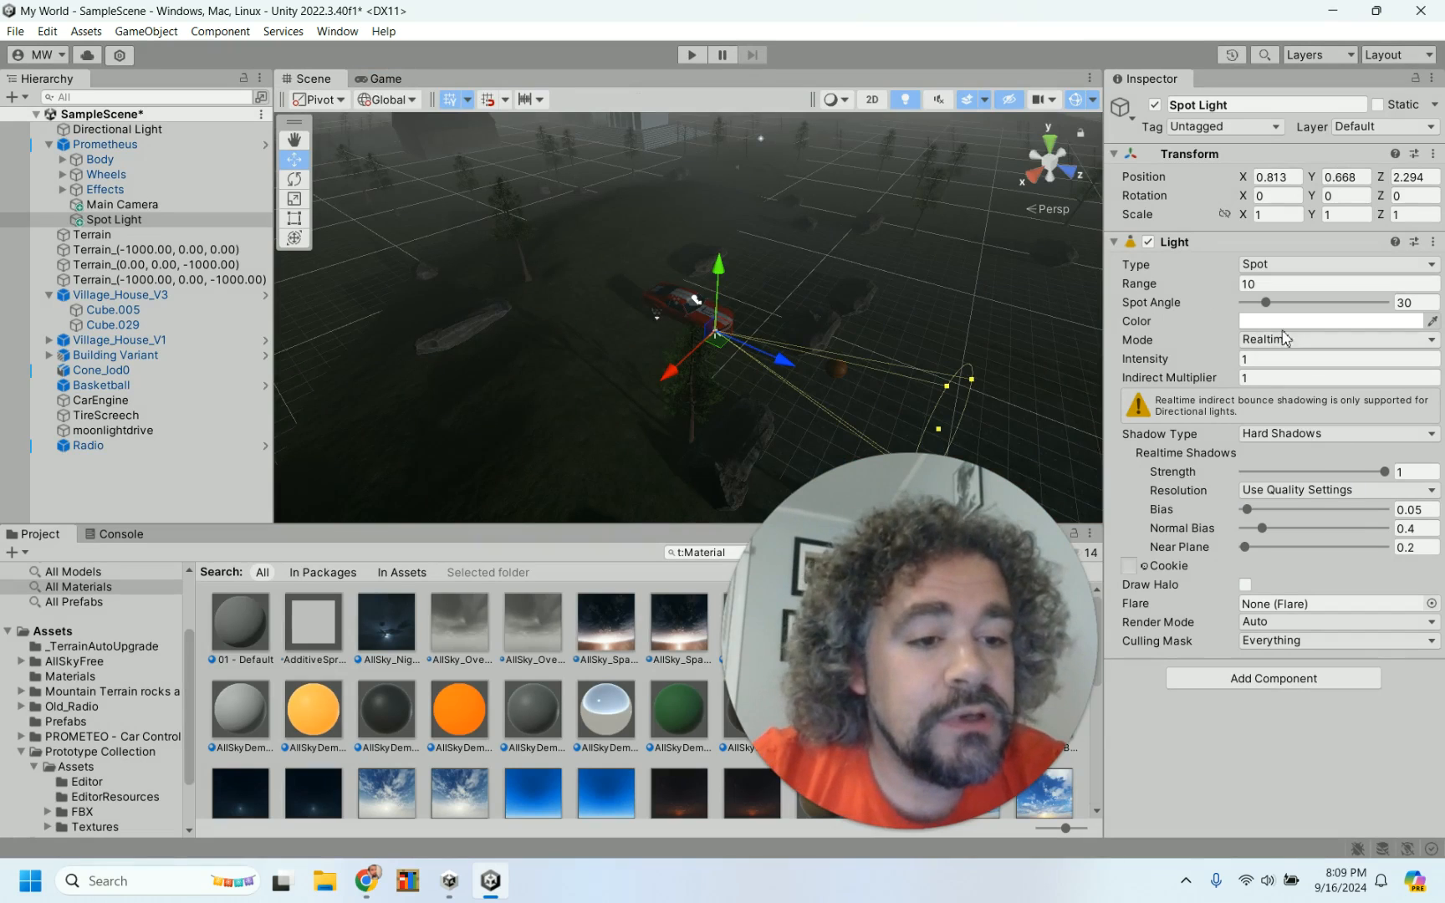
# - Set the Spot Light's range to 30 and its intensity to 3
pyautogui.click(1261, 285)
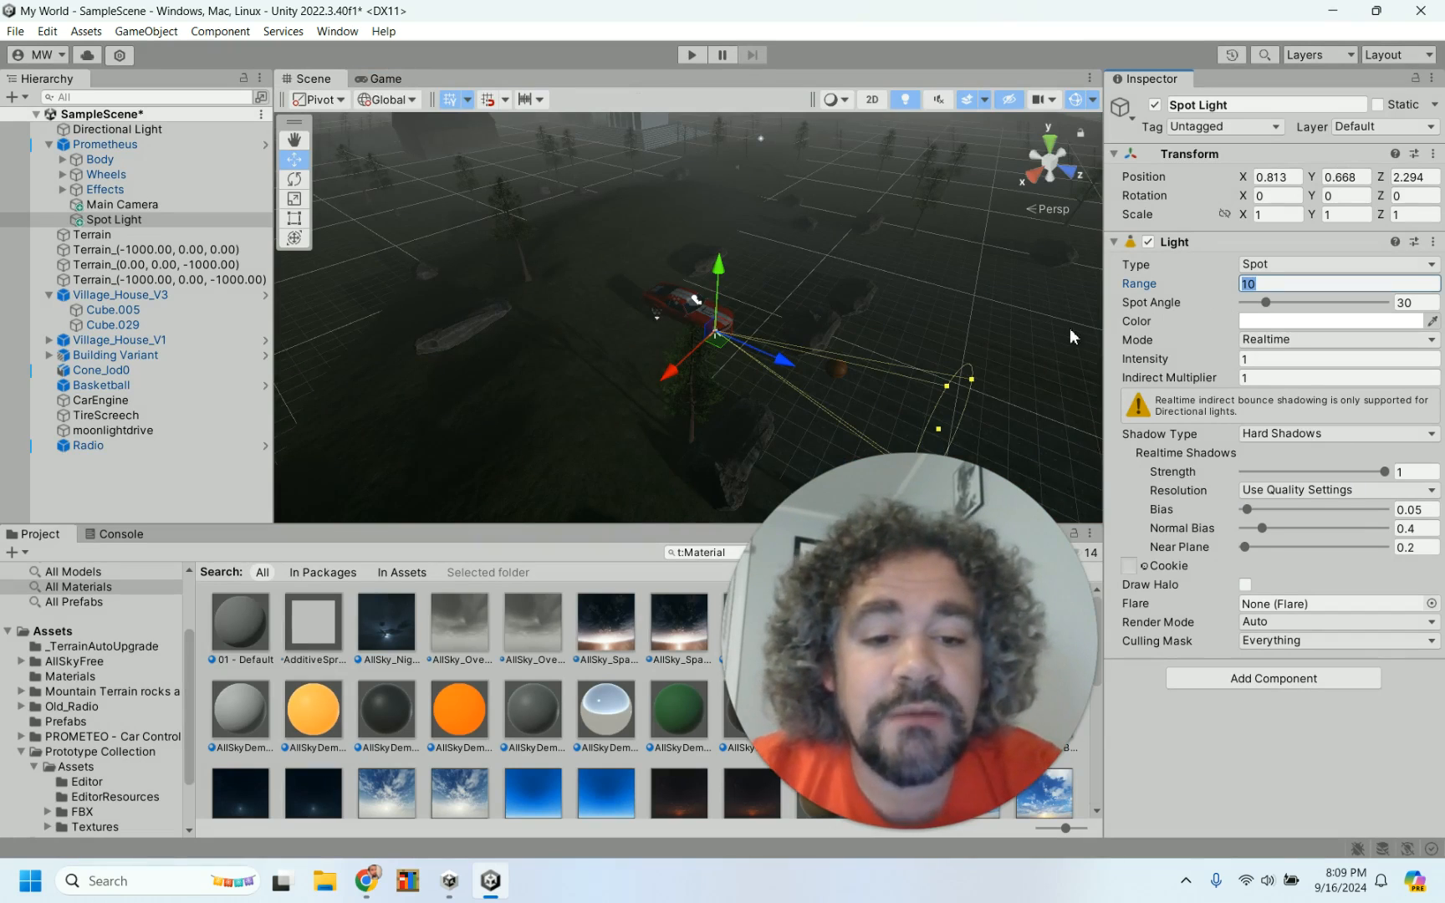
pyautogui.scroll(-3, 970, 351)
pyautogui.scroll(-2, 970, 350)
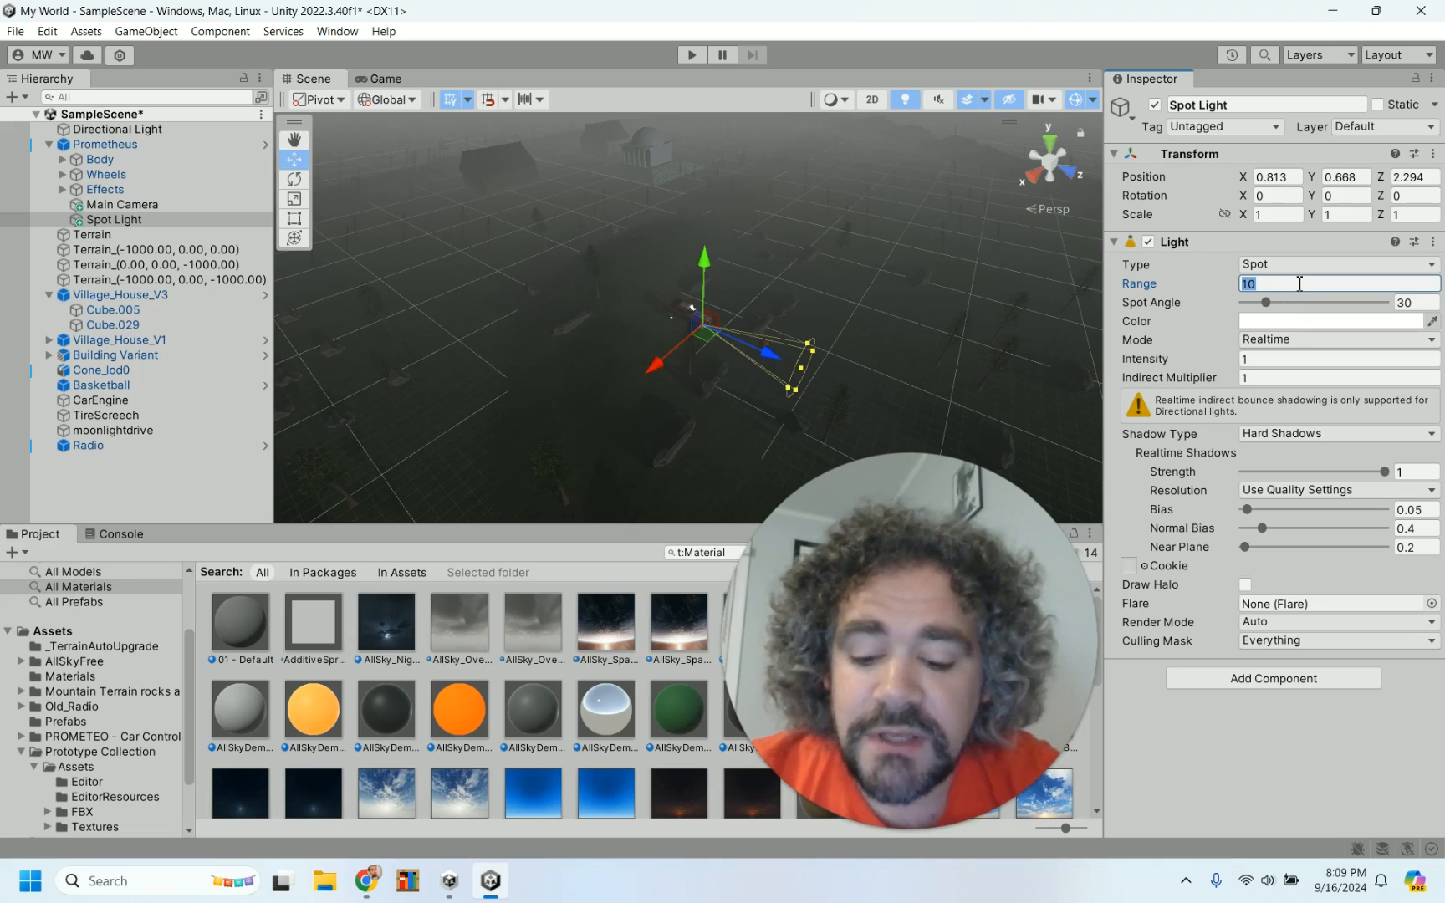
pyautogui.write('30')
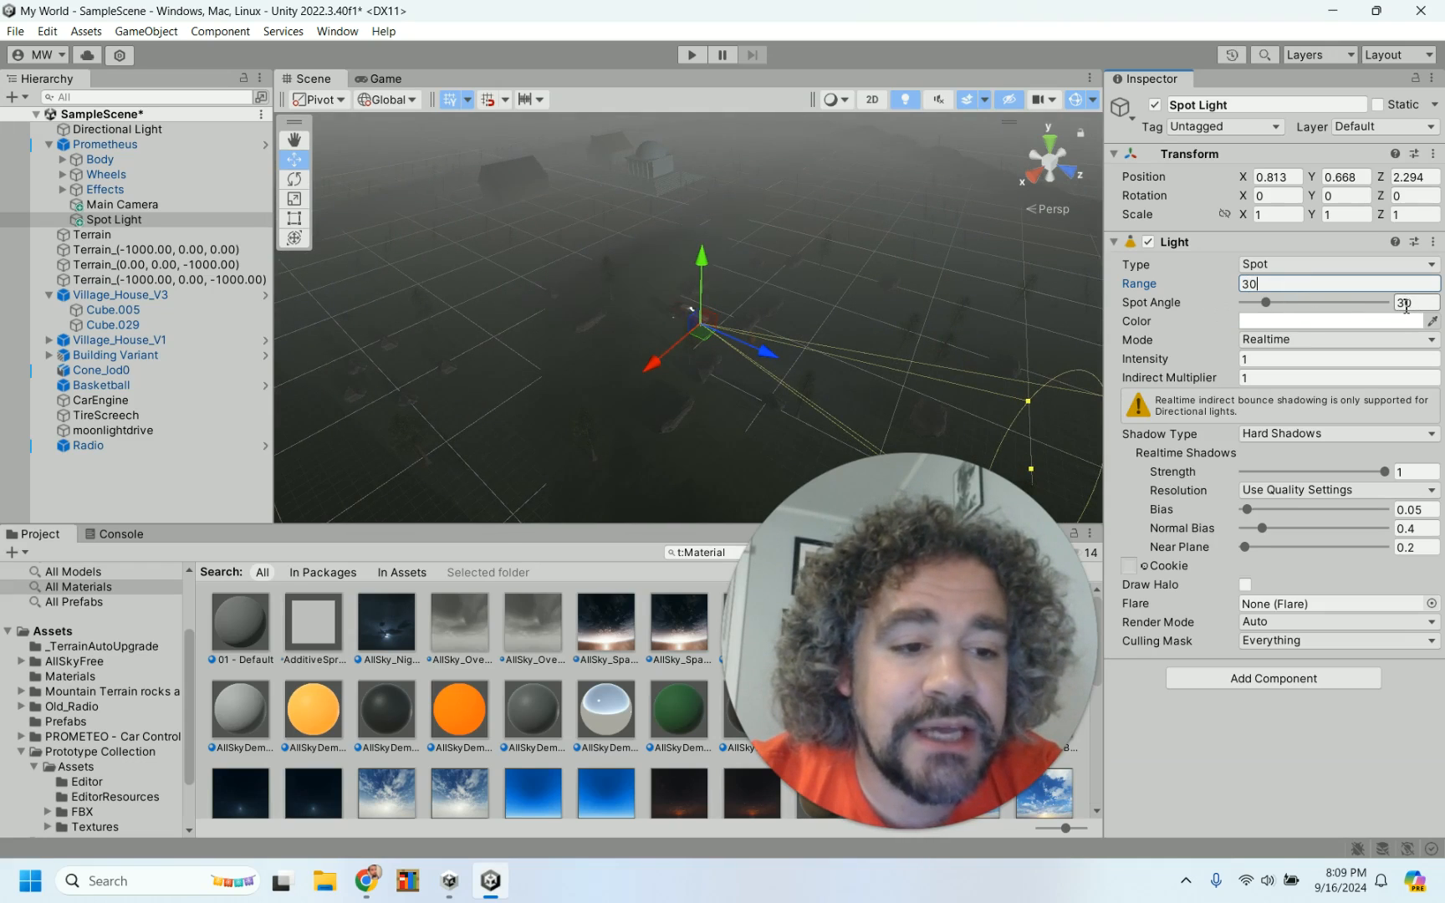
pyautogui.click(1267, 358)
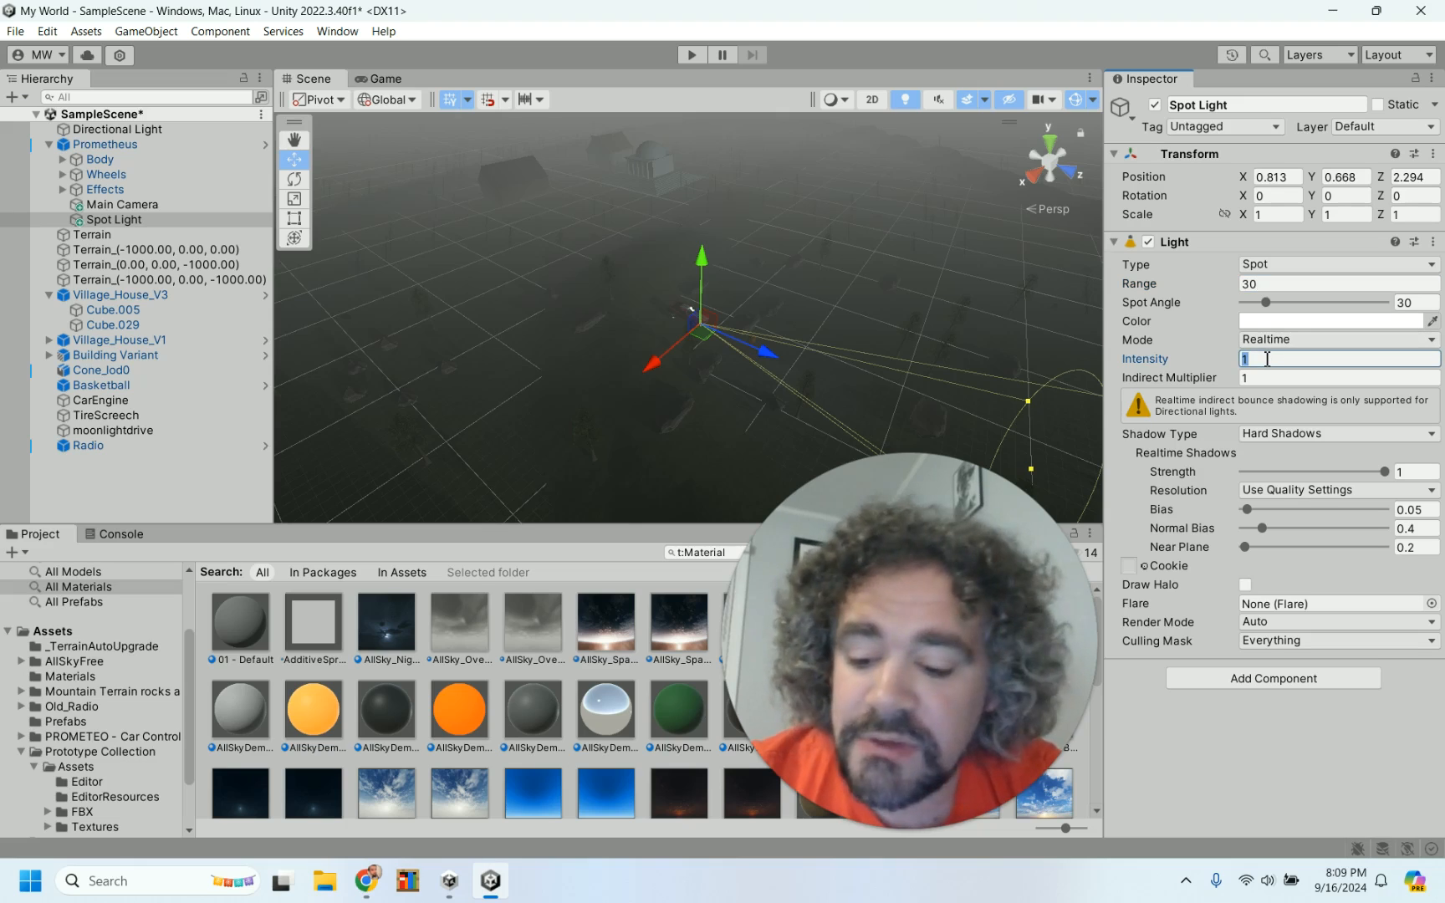
pyautogui.write('2')
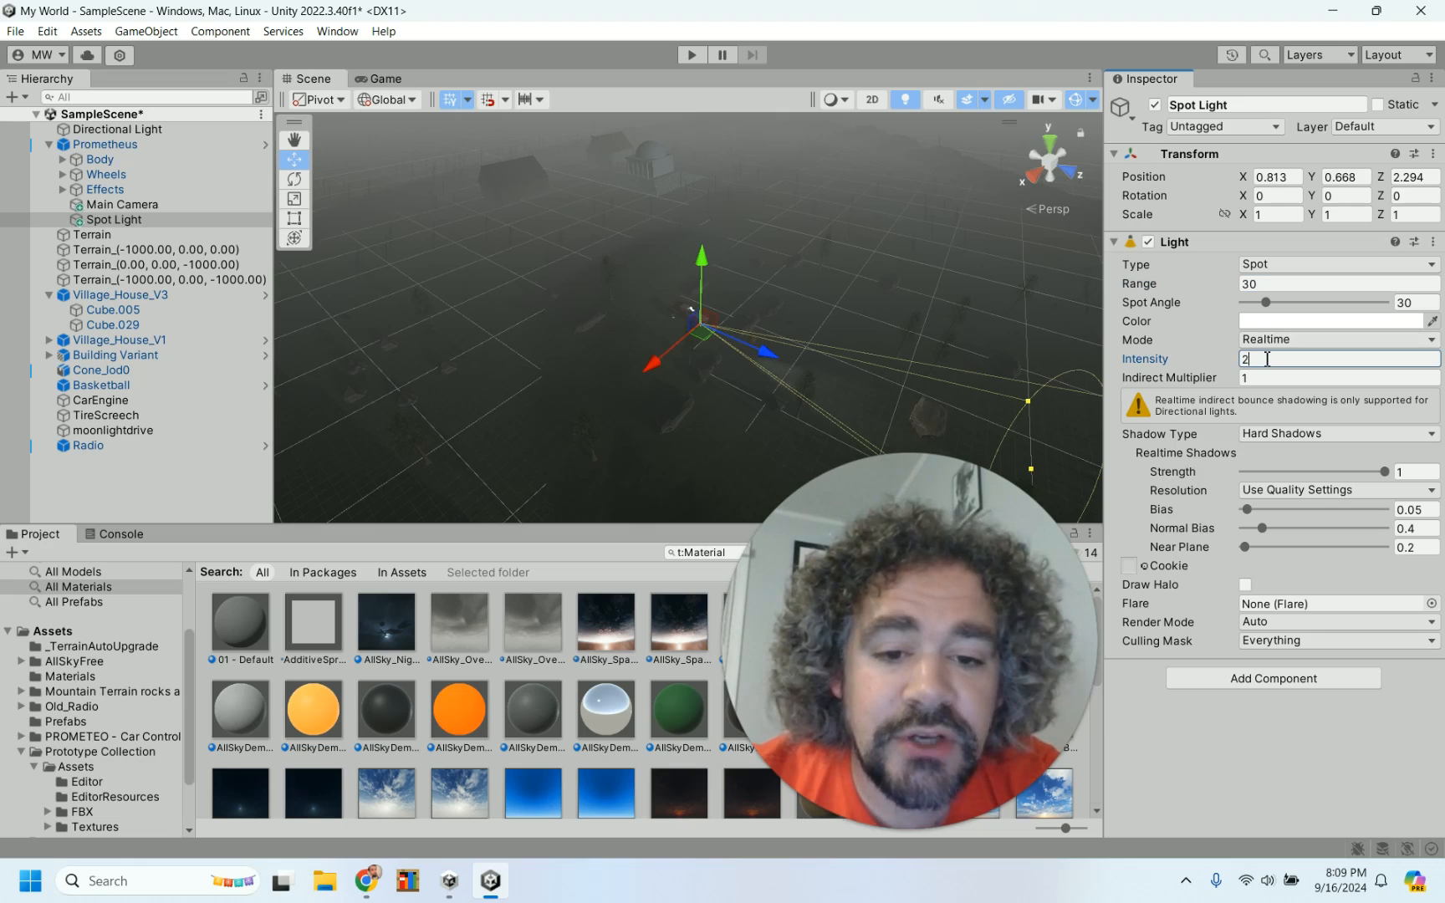
pyautogui.press('BackSpace')
pyautogui.write('3')
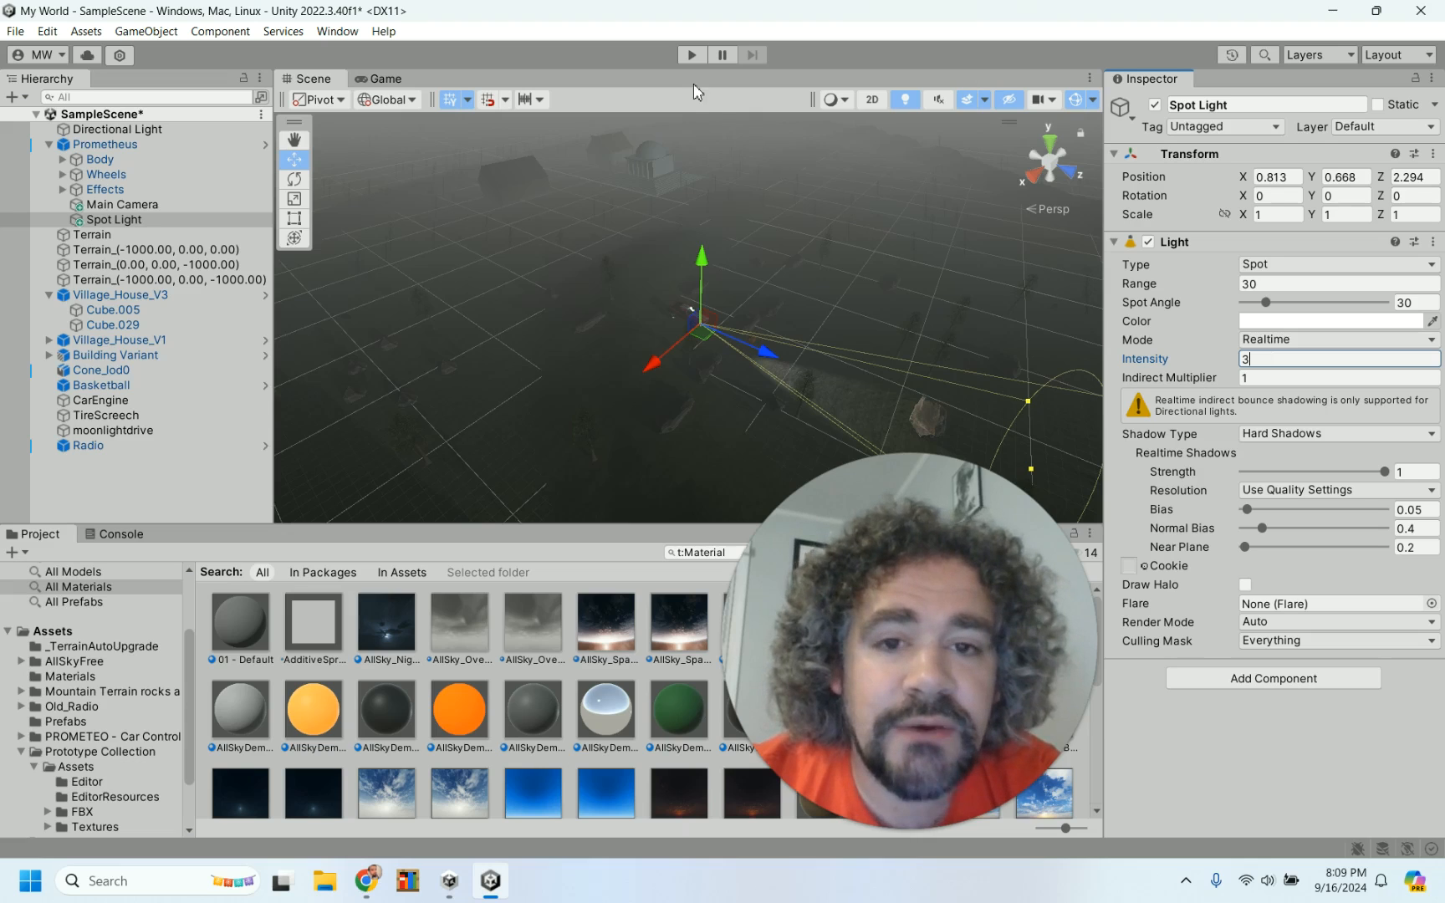
# - Play the scene, drive the car away from the lake past the trees to test the brighter headlight, and stop playing
pyautogui.click(691, 54)
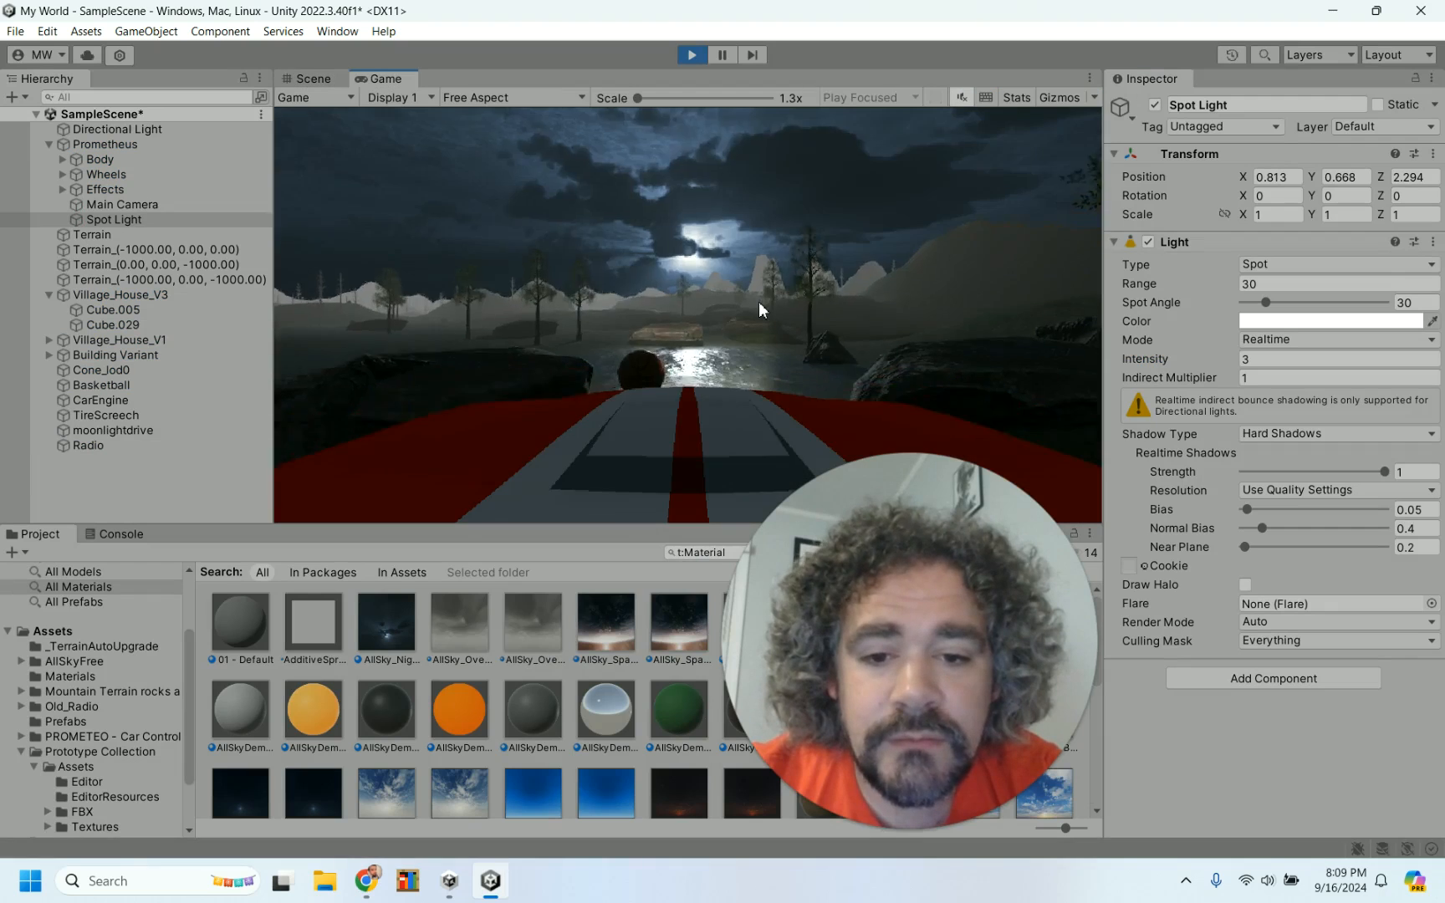
pyautogui.press('w')
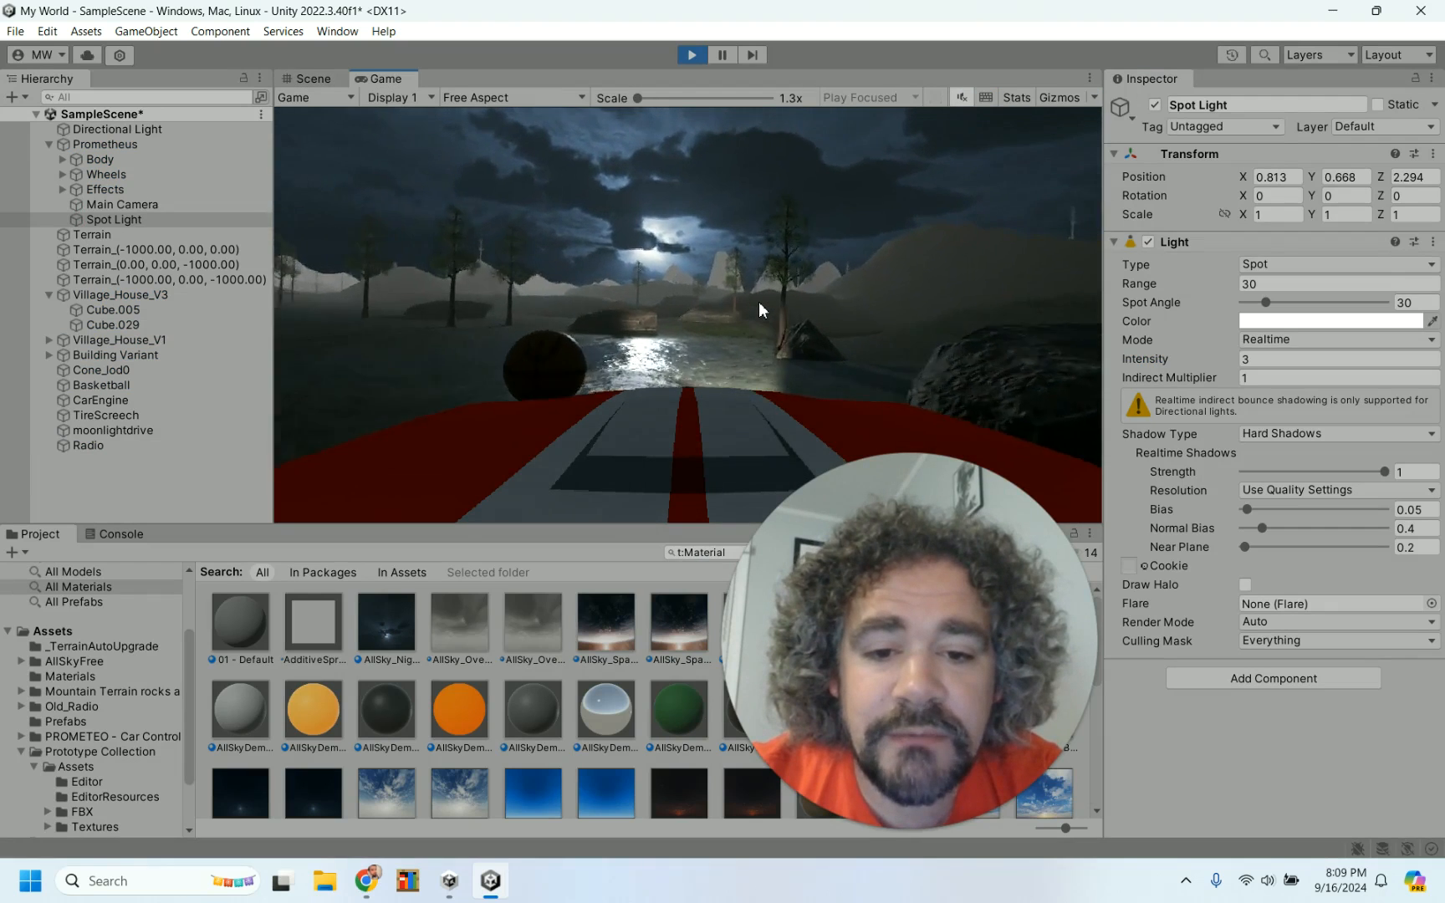
pyautogui.press('a')
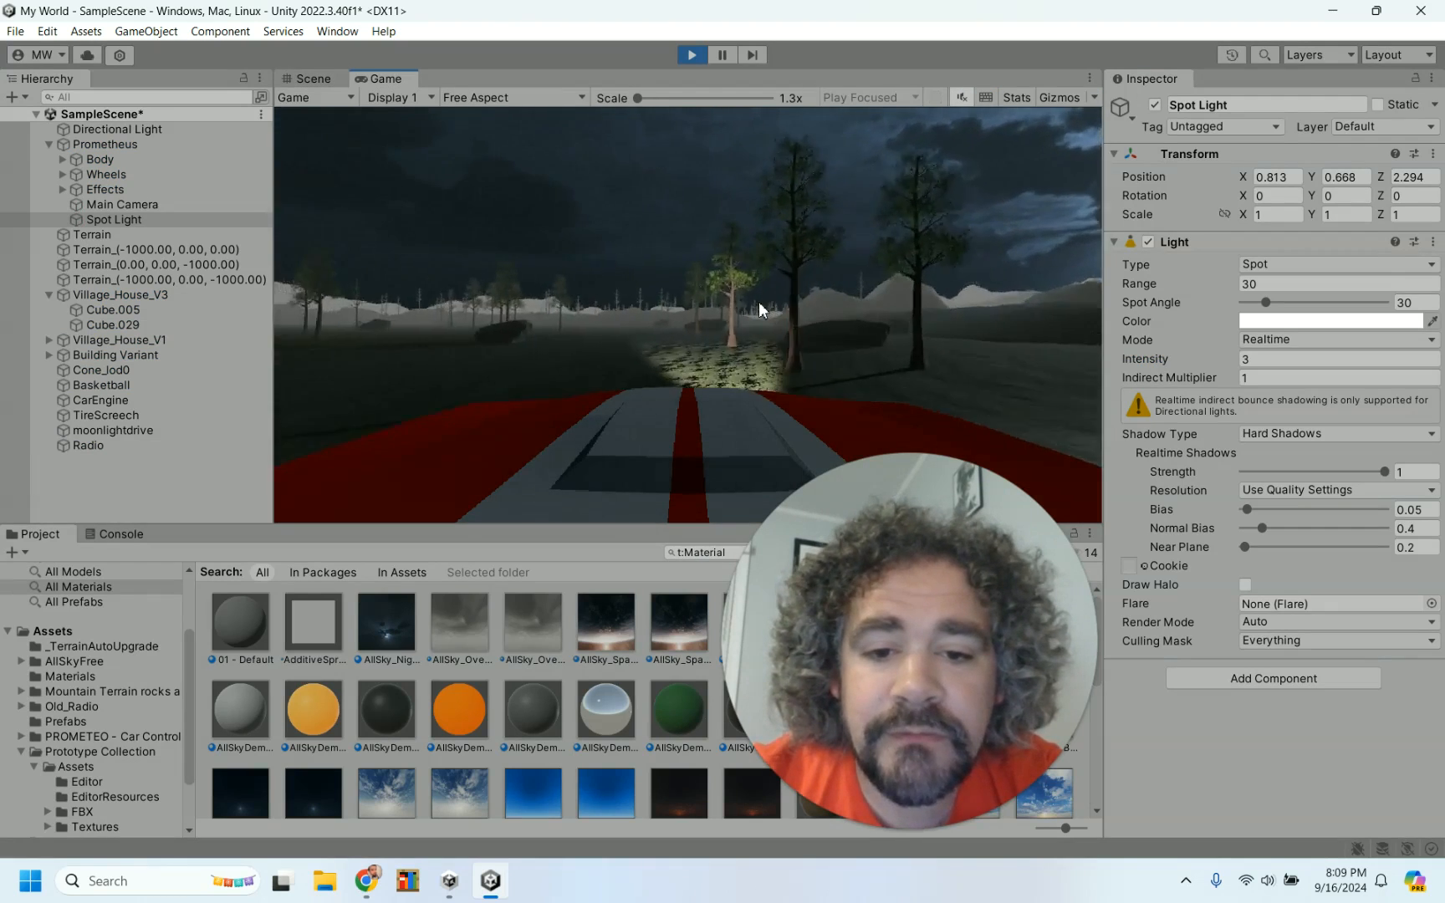
pyautogui.press('a')
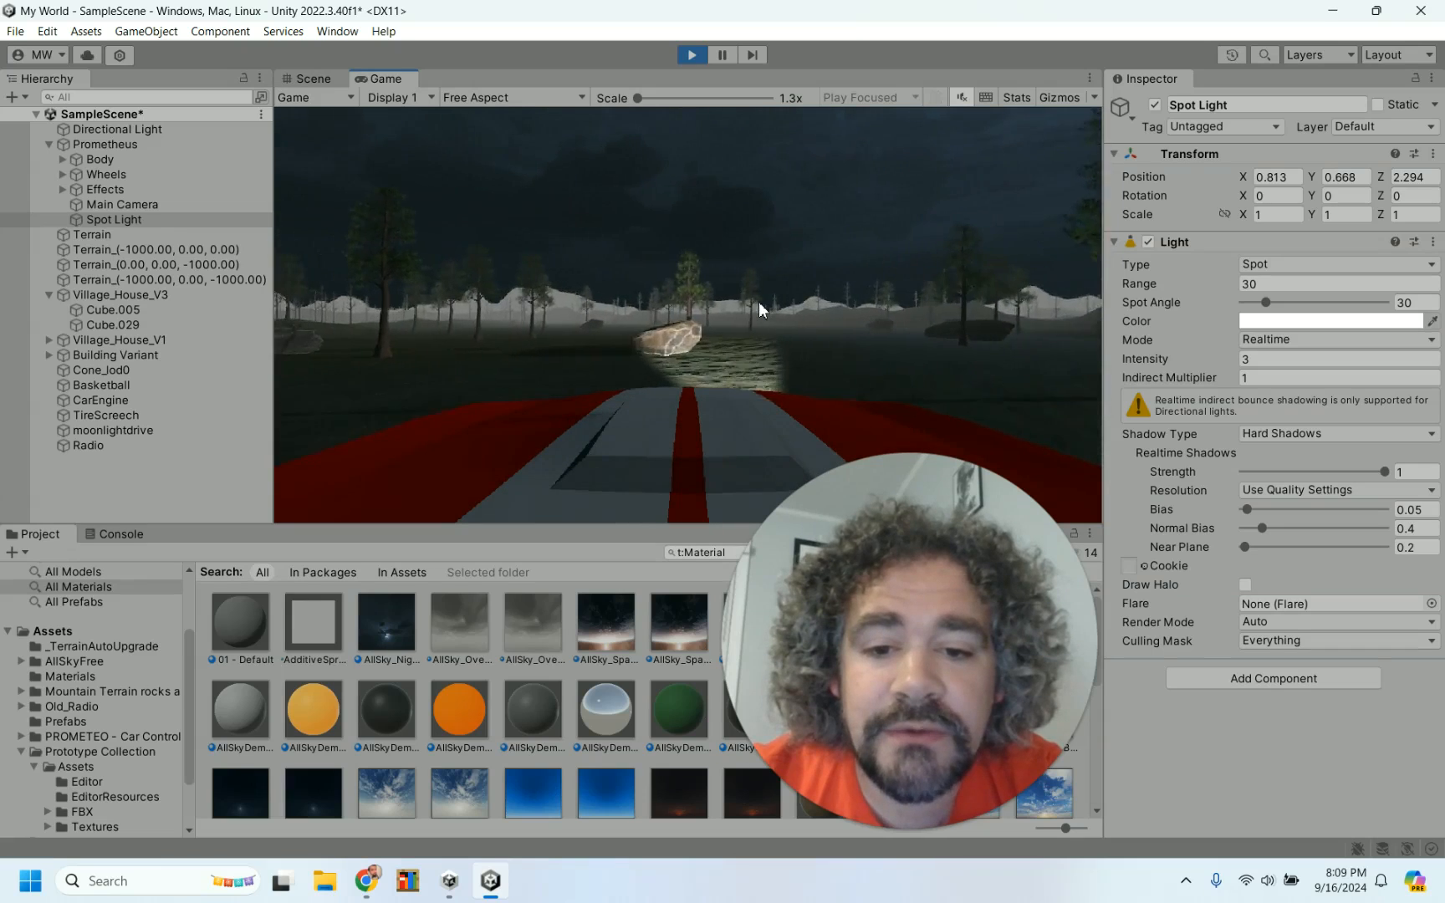
pyautogui.press('a')
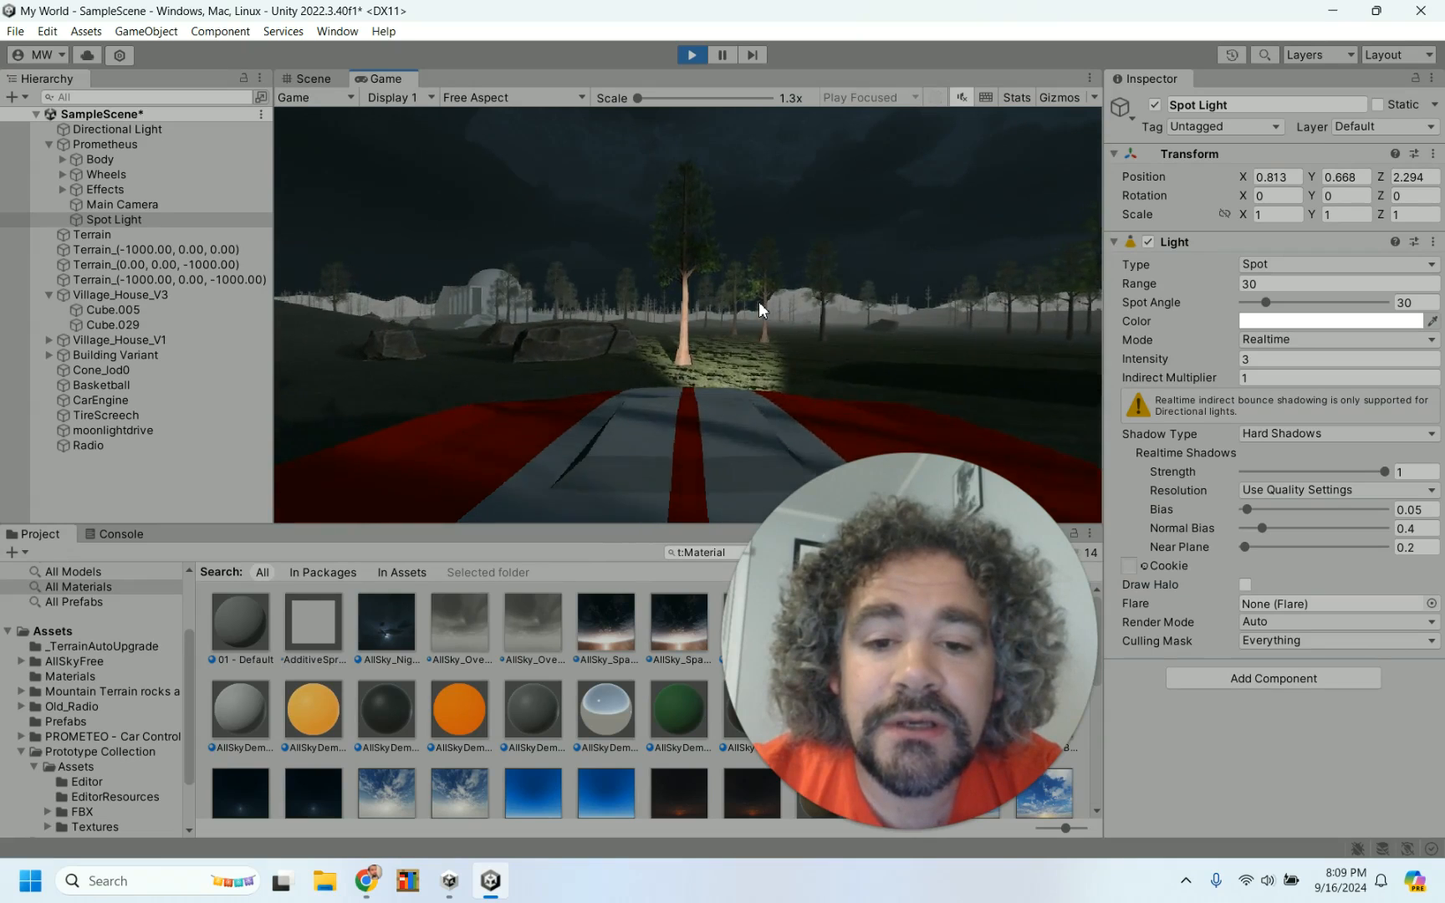
pyautogui.click(692, 54)
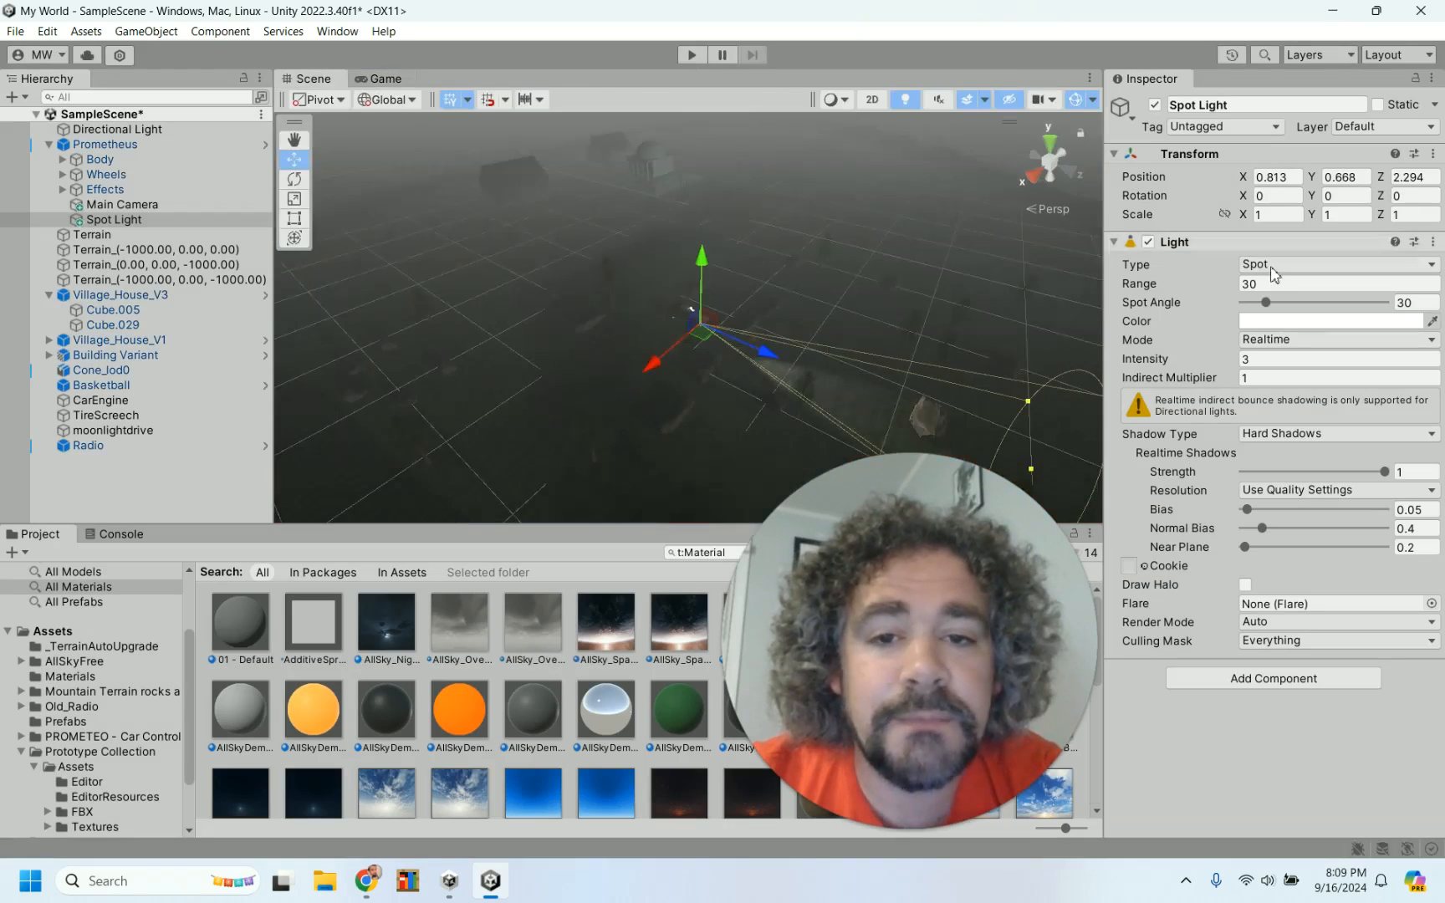
# - Set the Spot Light's intensity to 2
pyautogui.click(1299, 359)
pyautogui.write('2')
# - Play the scene, steer the car from the lake toward the trees to test the dimmer headlight, and stop playing
pyautogui.click(691, 54)
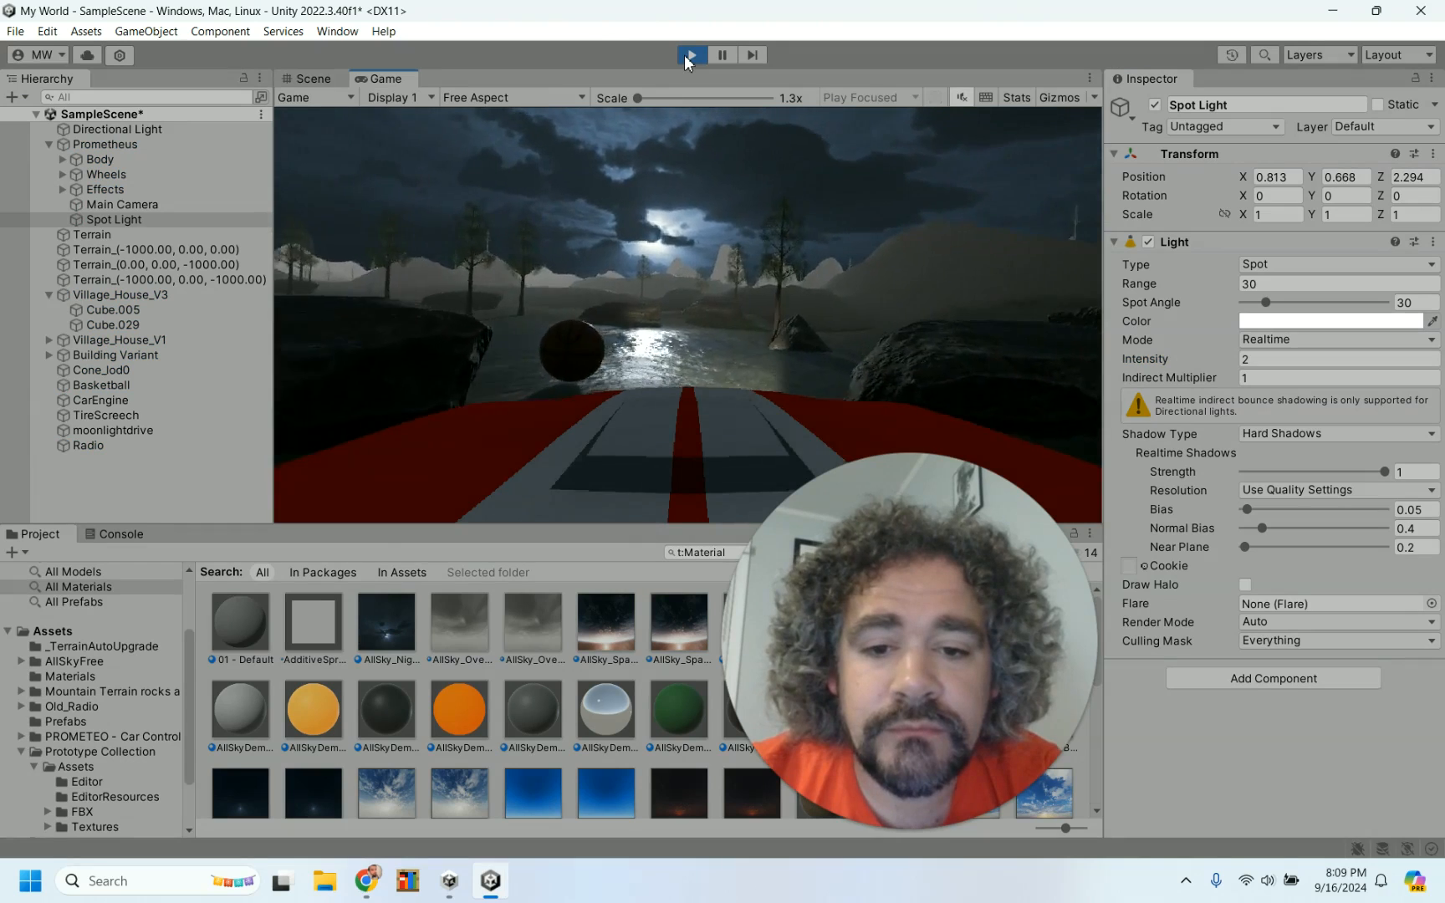
pyautogui.press('w')
pyautogui.press('d')
pyautogui.press('a')
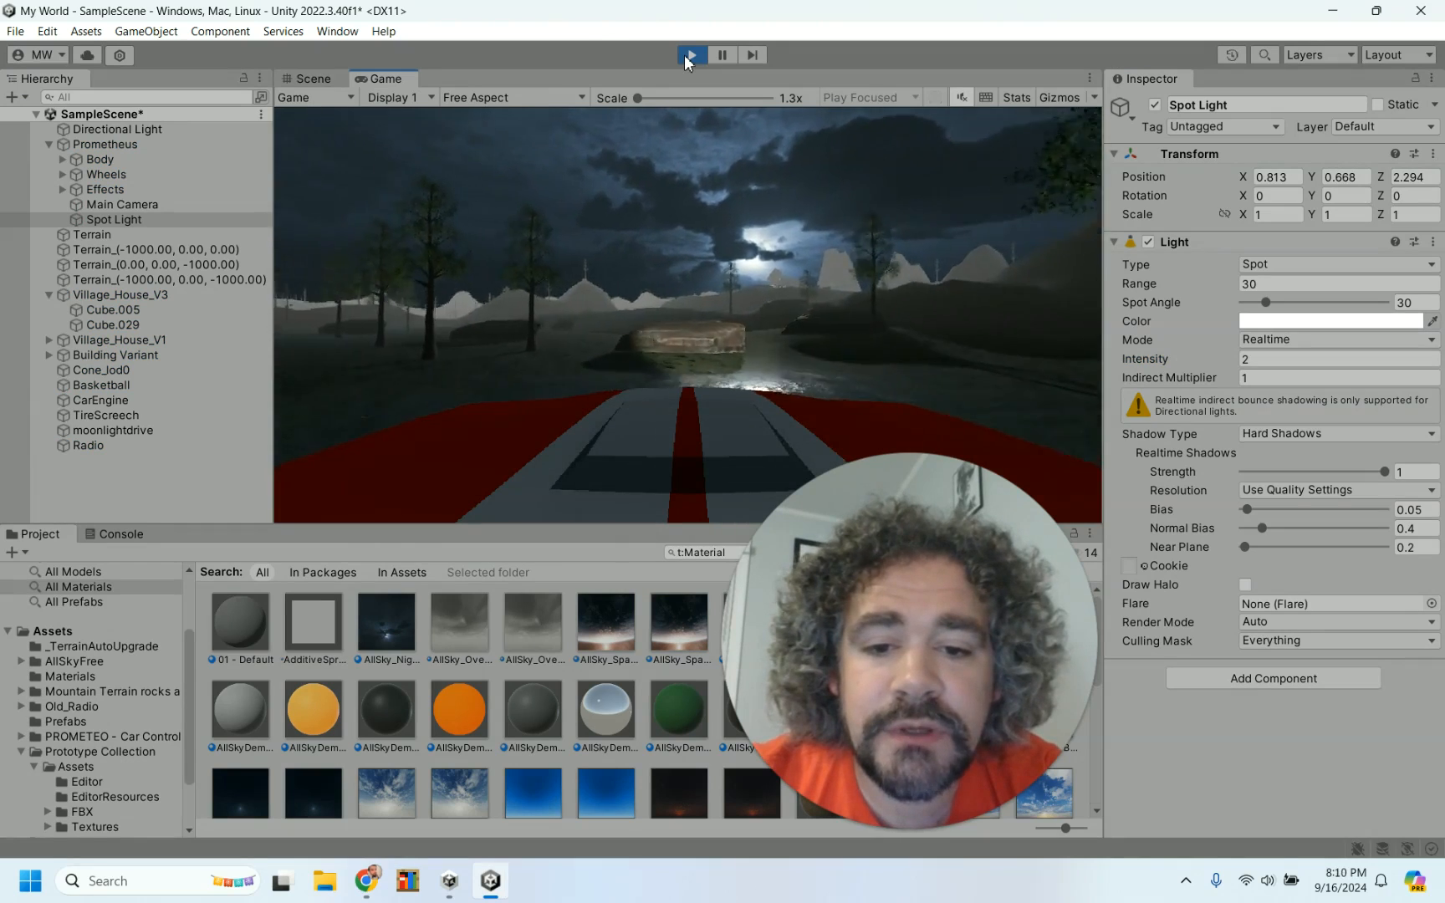
pyautogui.press('w')
pyautogui.press('a')
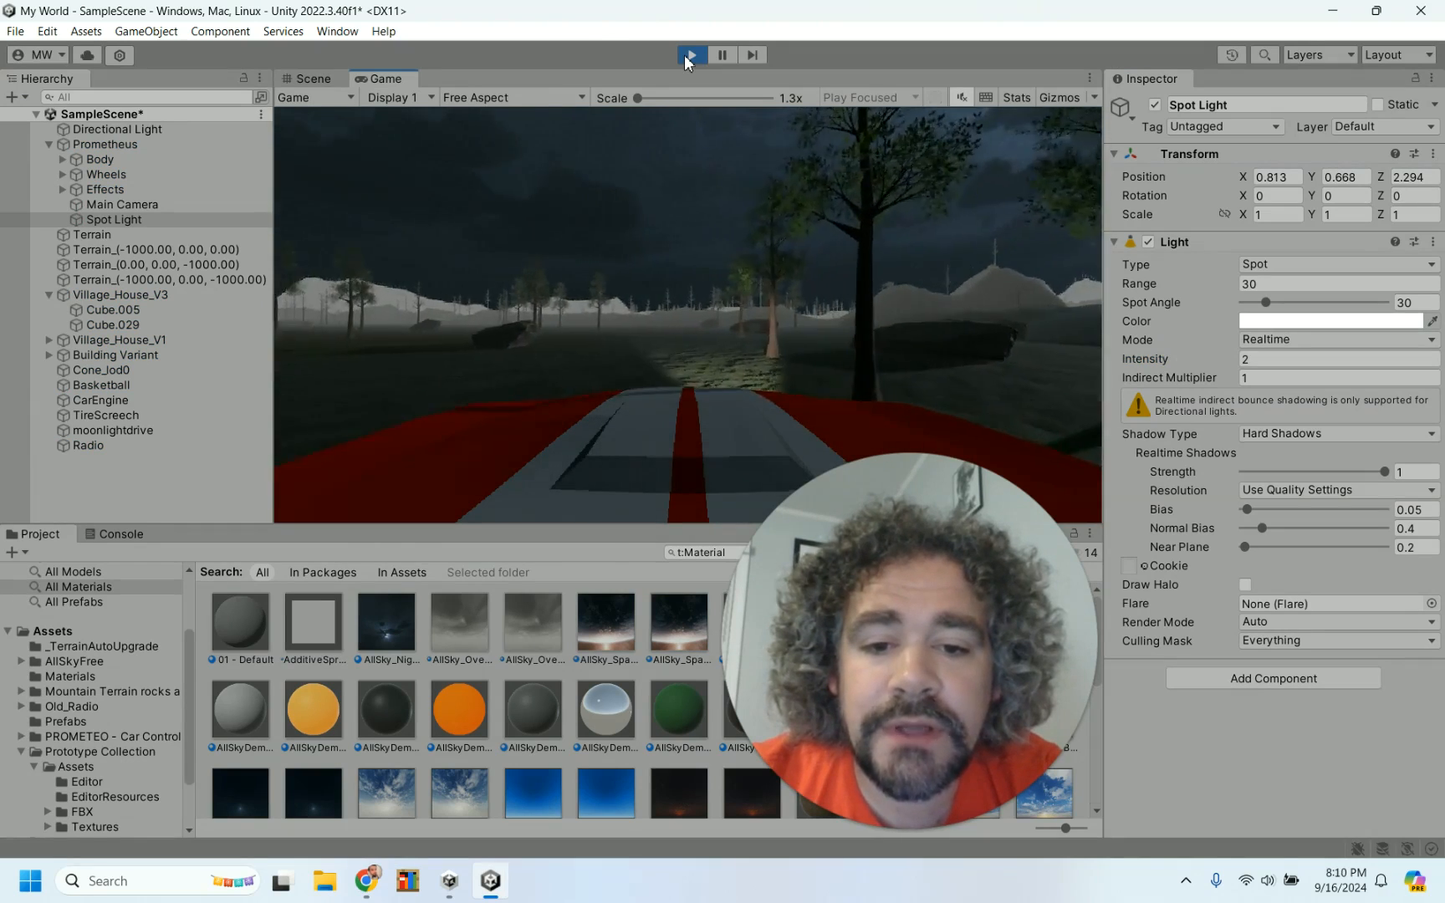
pyautogui.press('w')
pyautogui.press('a')
pyautogui.press('w')
pyautogui.press('a')
pyautogui.click(691, 55)
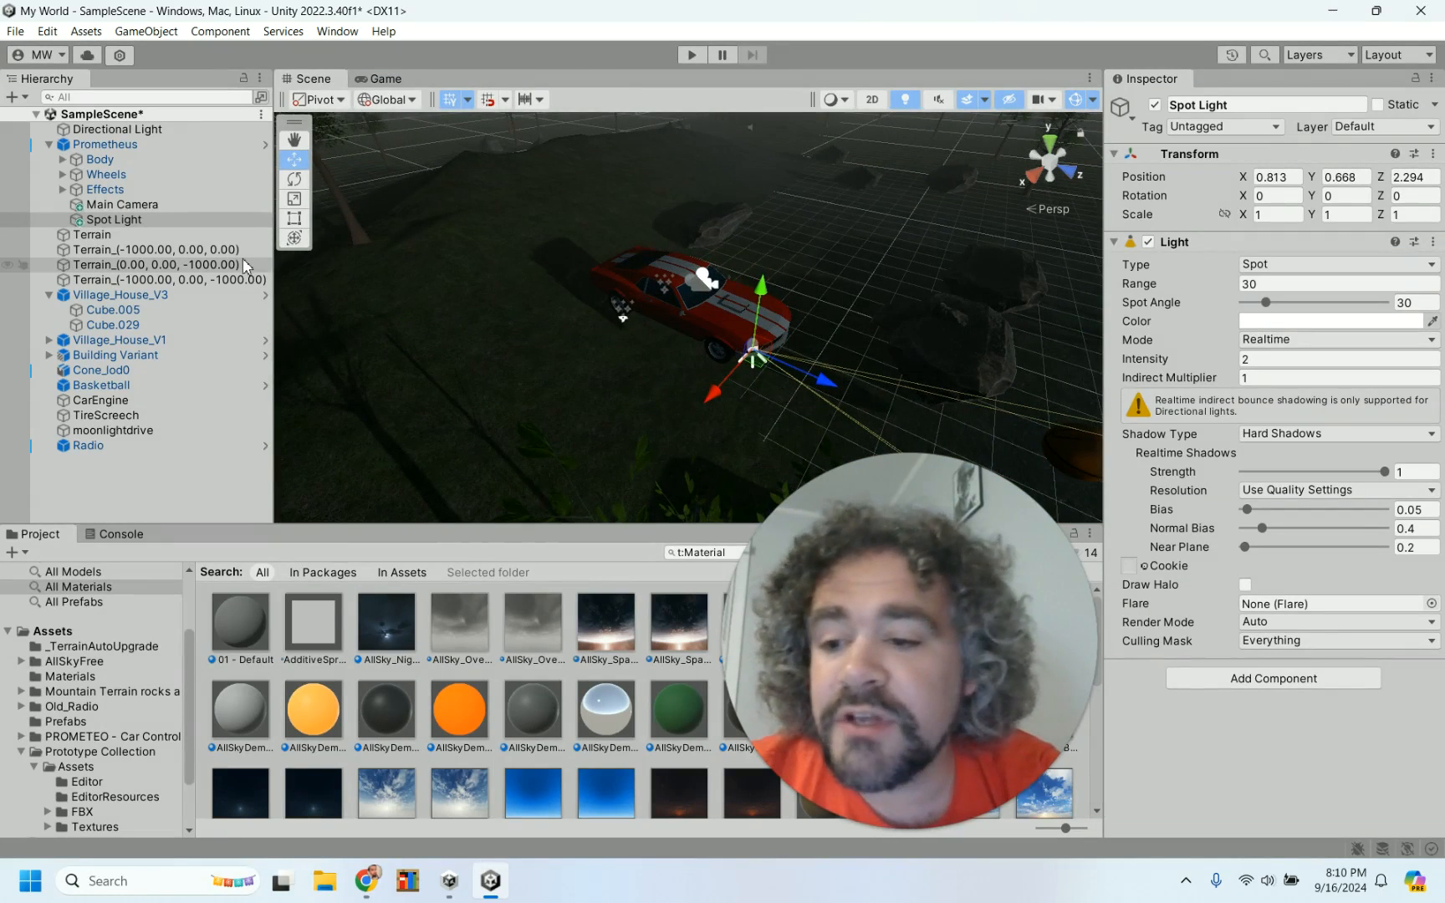
# - Duplicate the Spot Light and move the copy across the car's front to the other headlight, at about X -0.83
pyautogui.click(117, 221)
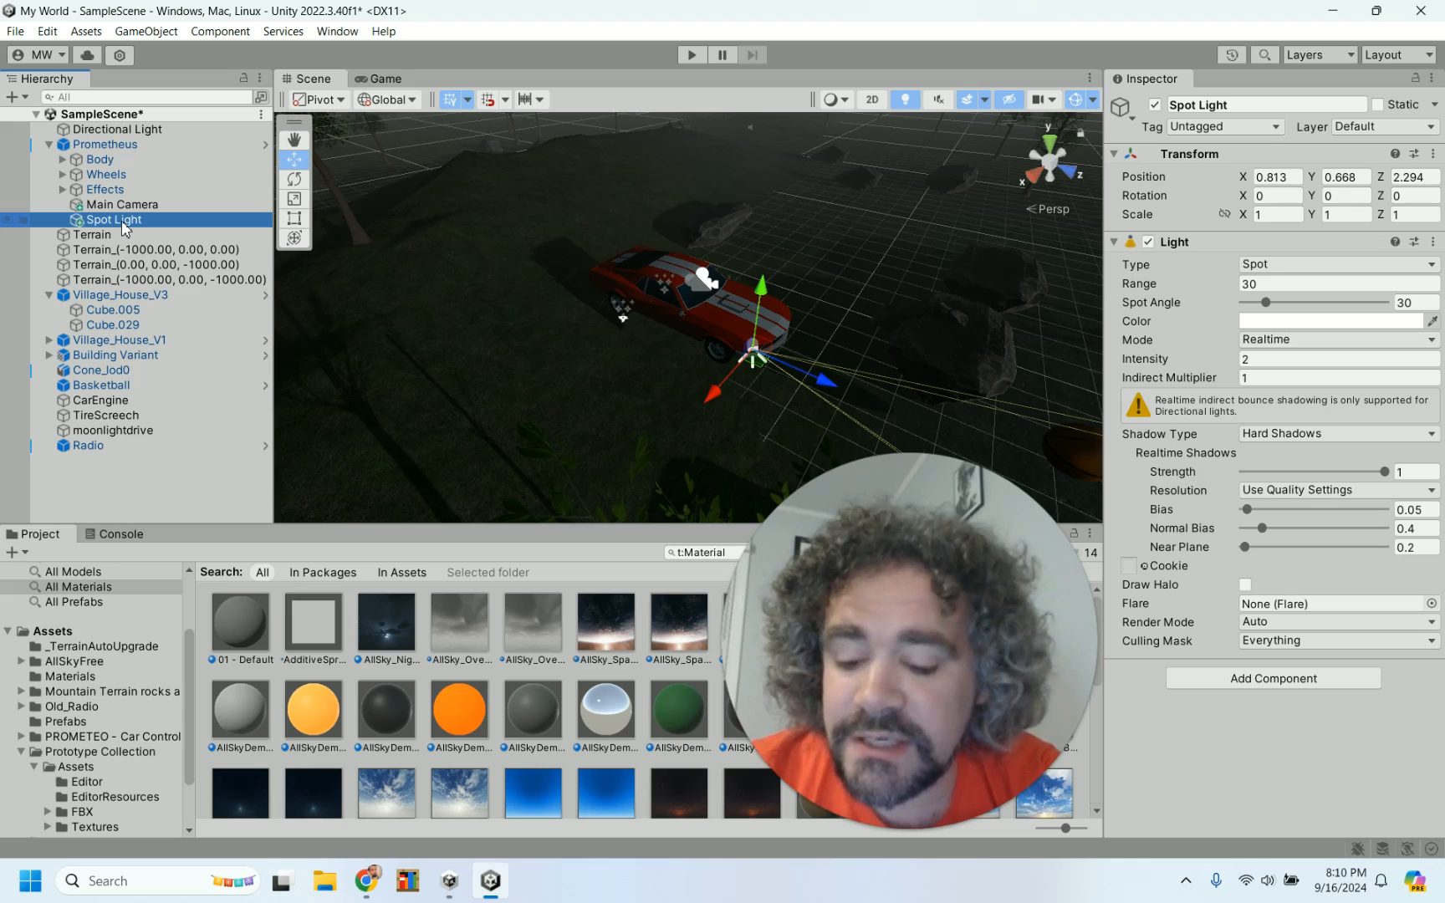
pyautogui.hotkey('ctrl', 'd')
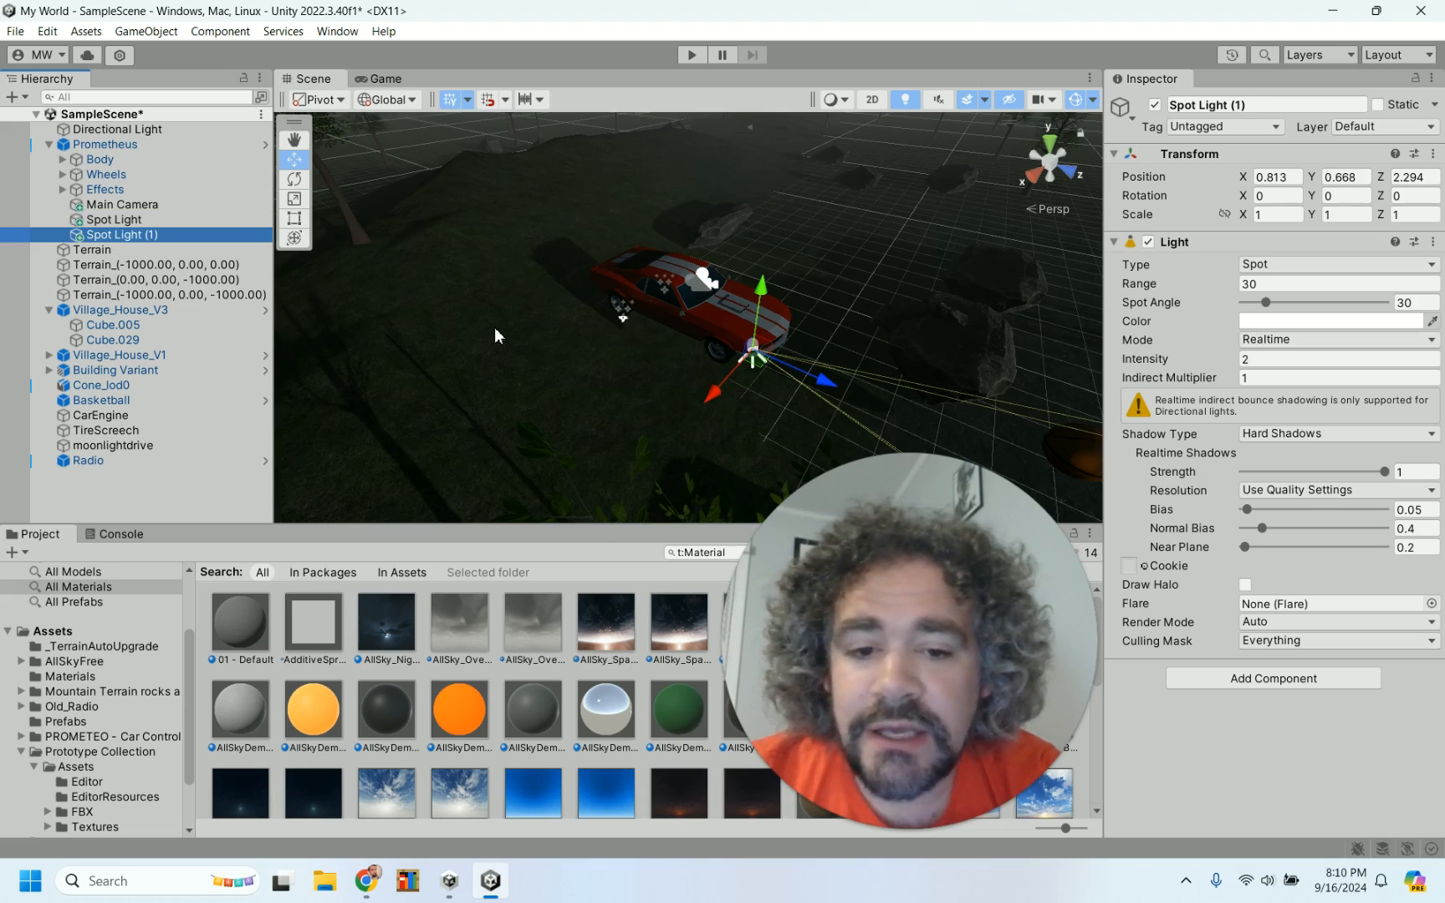
pyautogui.moveTo(713, 392); pyautogui.dragTo(755, 361)
pyautogui.press('f')
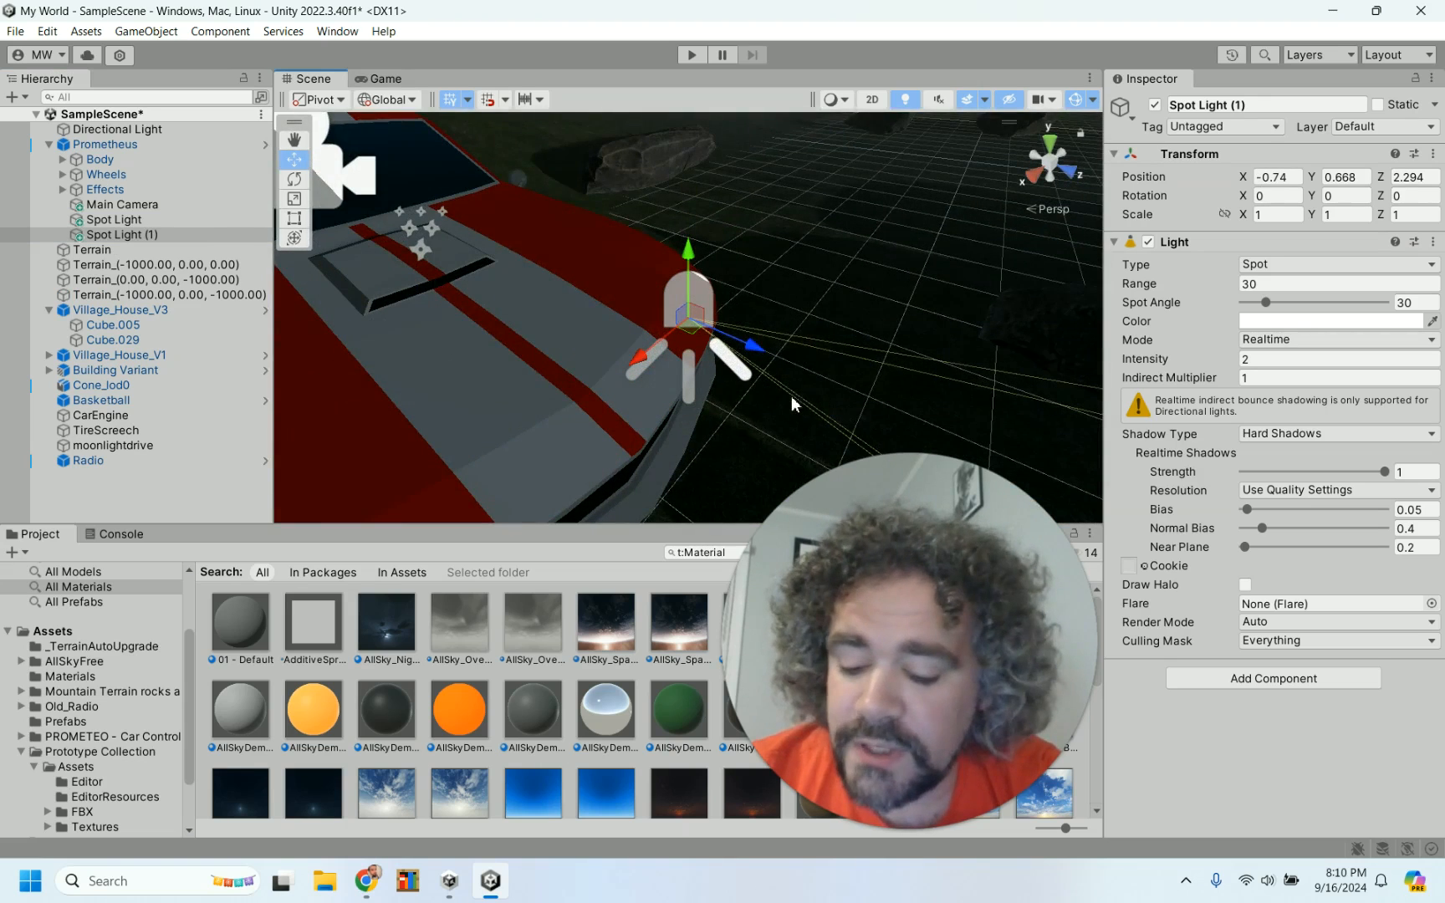
pyautogui.keyDown('alt'); pyautogui.moveTo(791, 426); pyautogui.dragTo(925, 360); pyautogui.keyUp('alt')
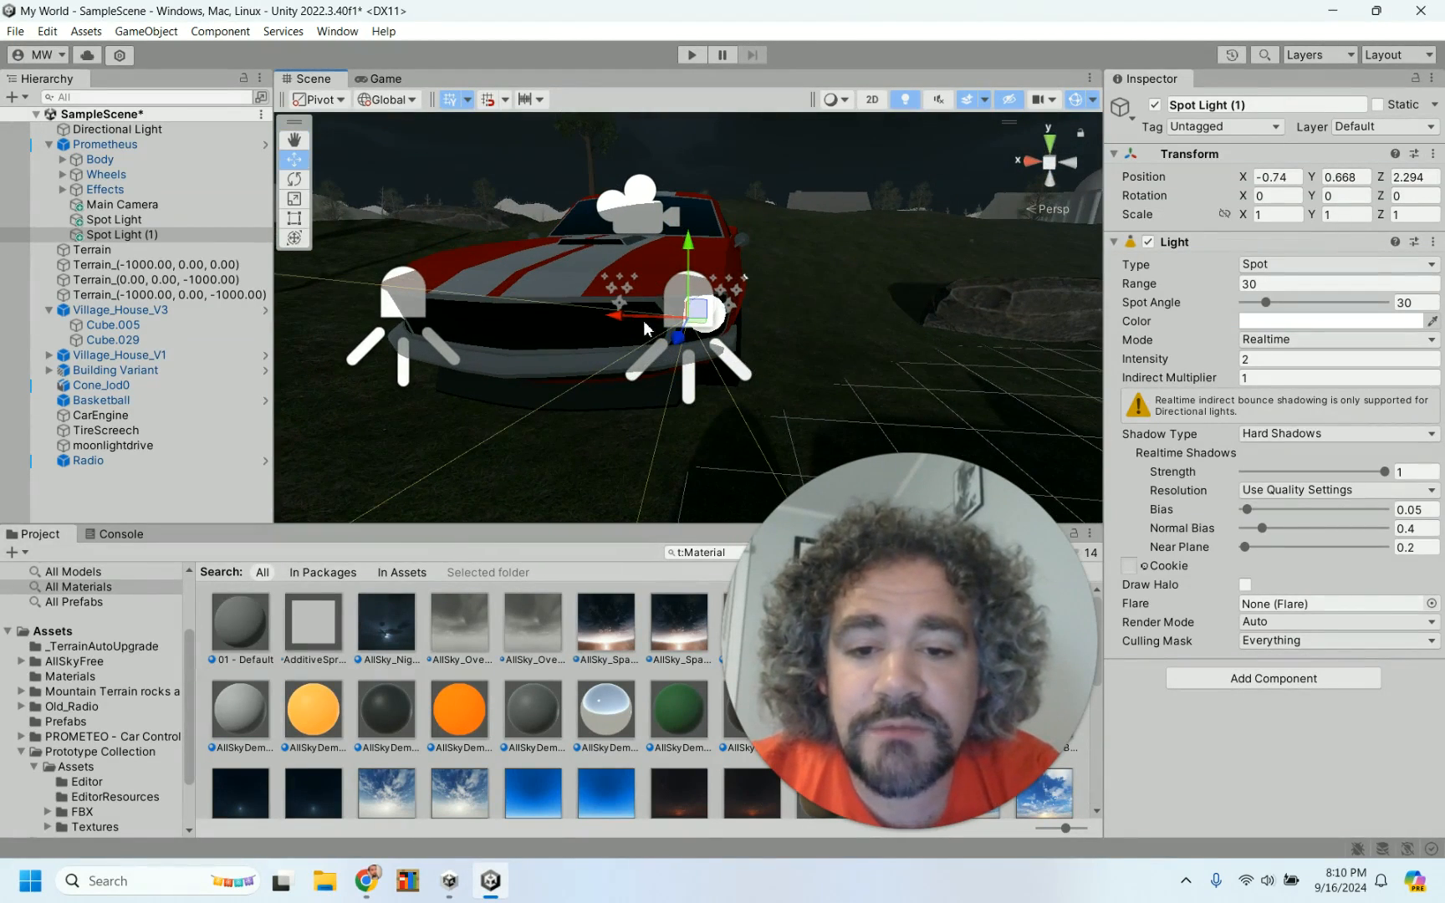
pyautogui.moveTo(638, 325); pyautogui.dragTo(654, 314)
pyautogui.keyDown('alt'); pyautogui.moveTo(764, 301); pyautogui.dragTo(610, 379); pyautogui.keyUp('alt')
pyautogui.keyDown('alt'); pyautogui.moveTo(903, 368); pyautogui.dragTo(742, 433); pyautogui.keyUp('alt')
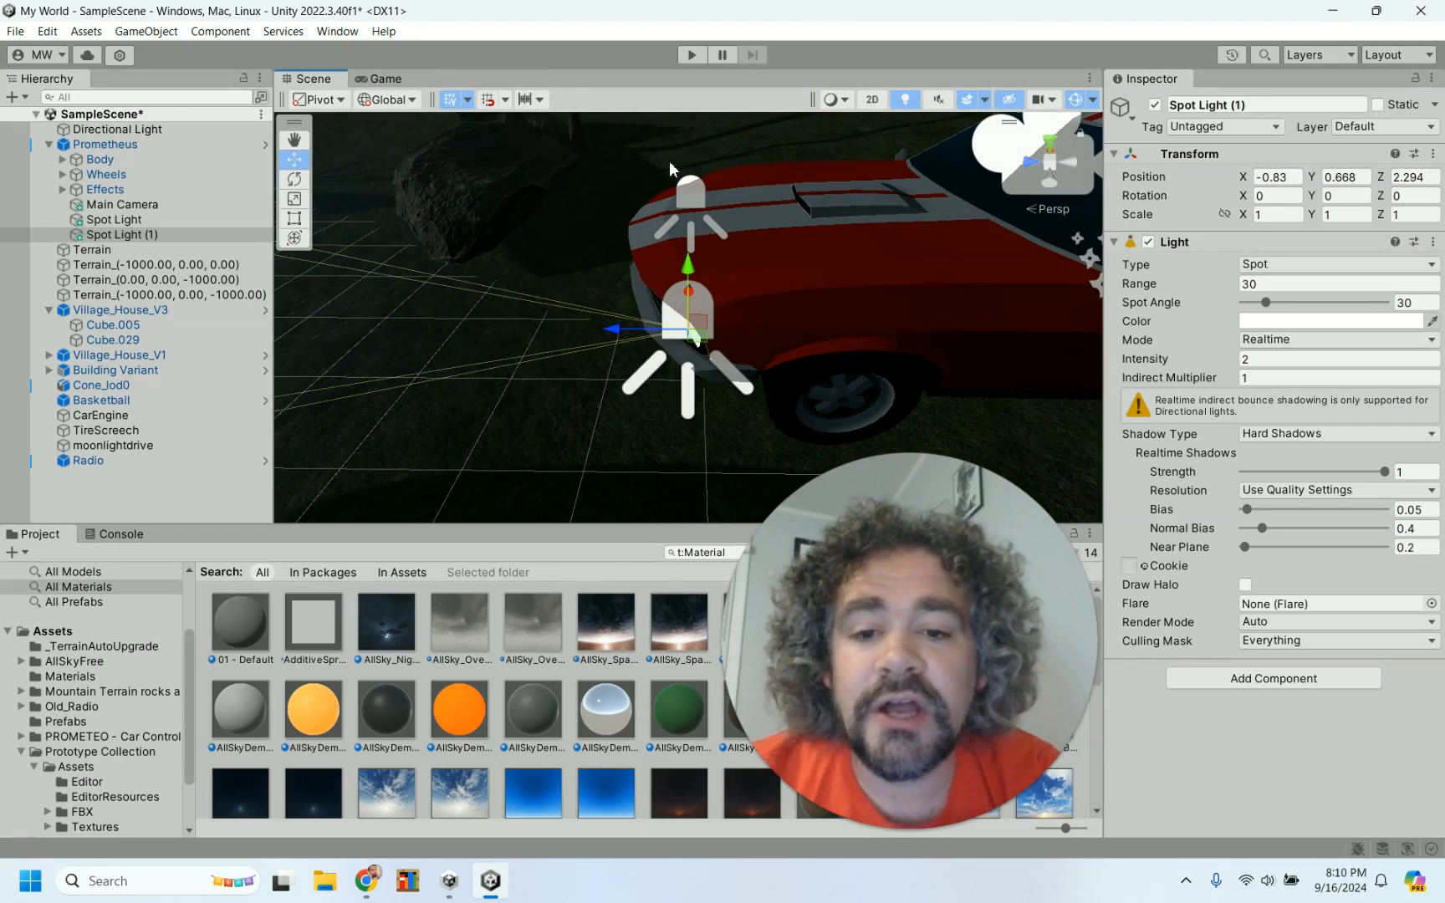
# - Play the scene and drive from the lake through the trees, backing away from a trunk, to test both headlights
pyautogui.click(688, 55)
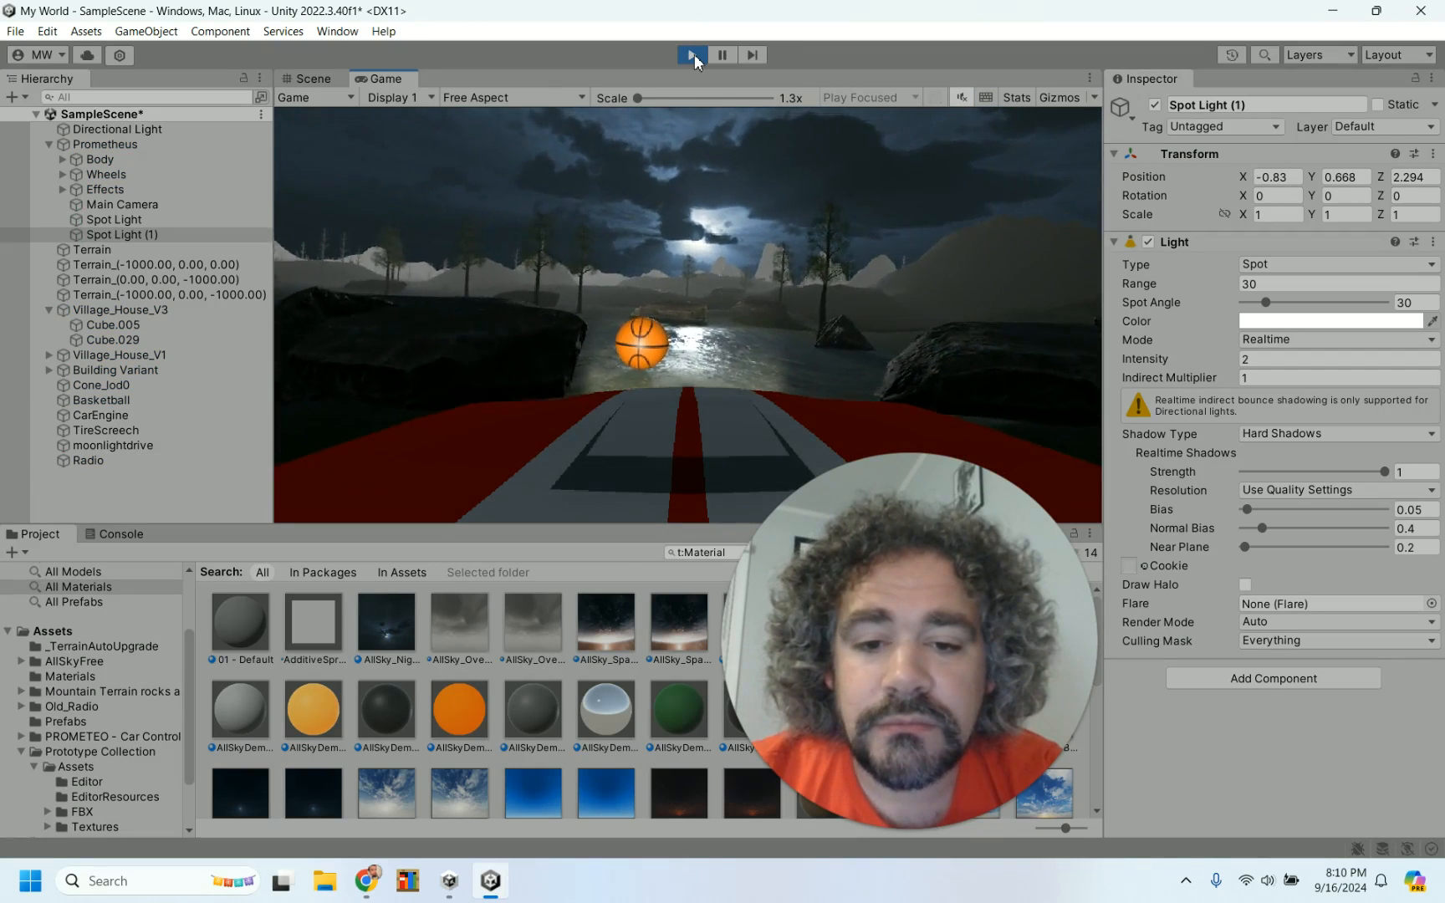
pyautogui.press('w')
pyautogui.press('a')
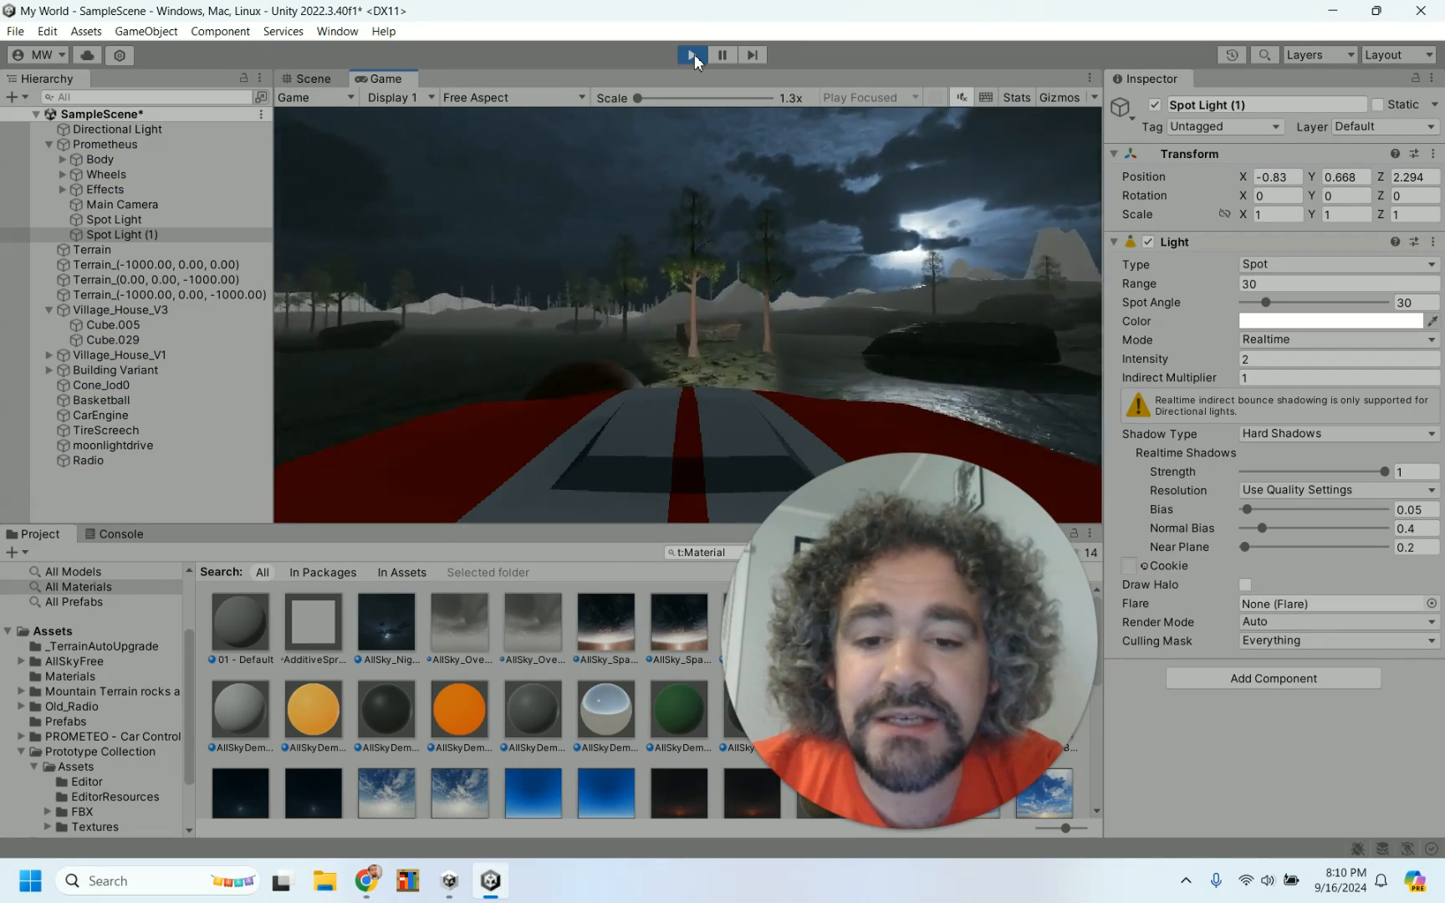
pyautogui.press('w')
pyautogui.press('a')
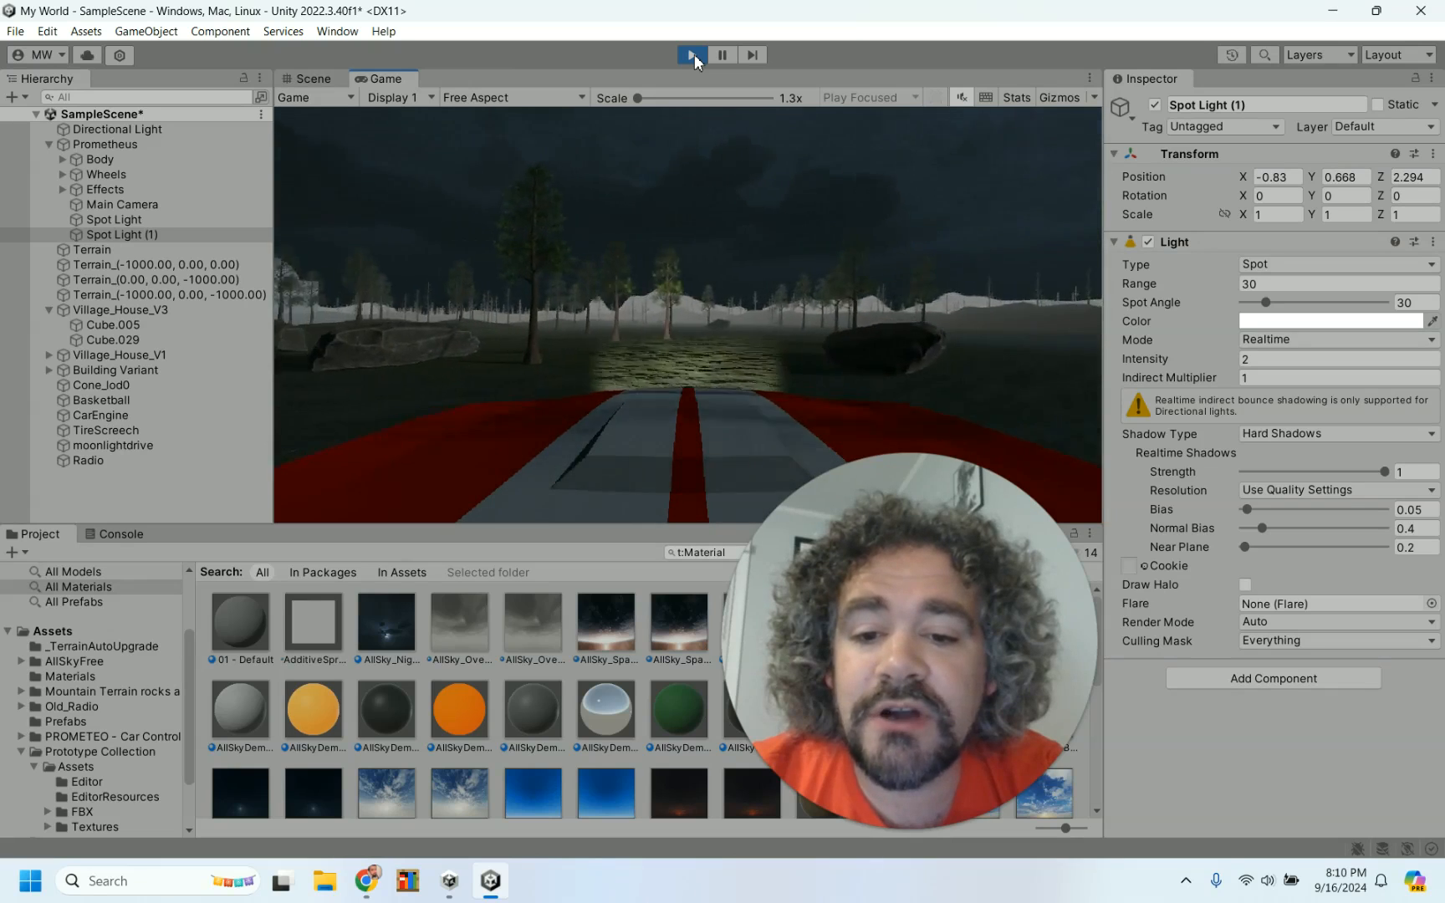
pyautogui.press('w')
pyautogui.press('a')
pyautogui.press('d')
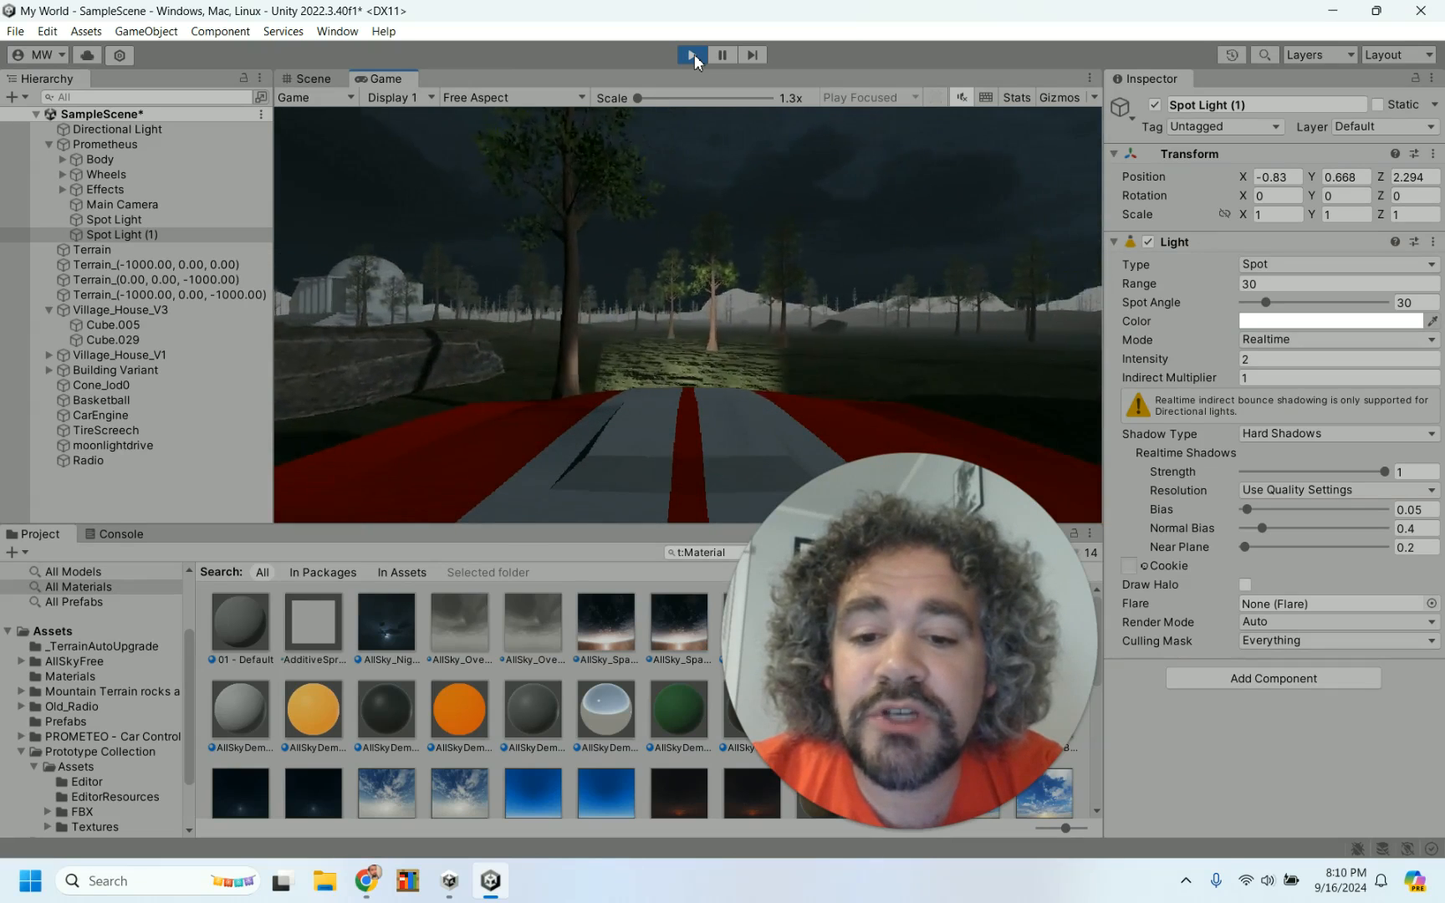
pyautogui.press('w')
pyautogui.press('a')
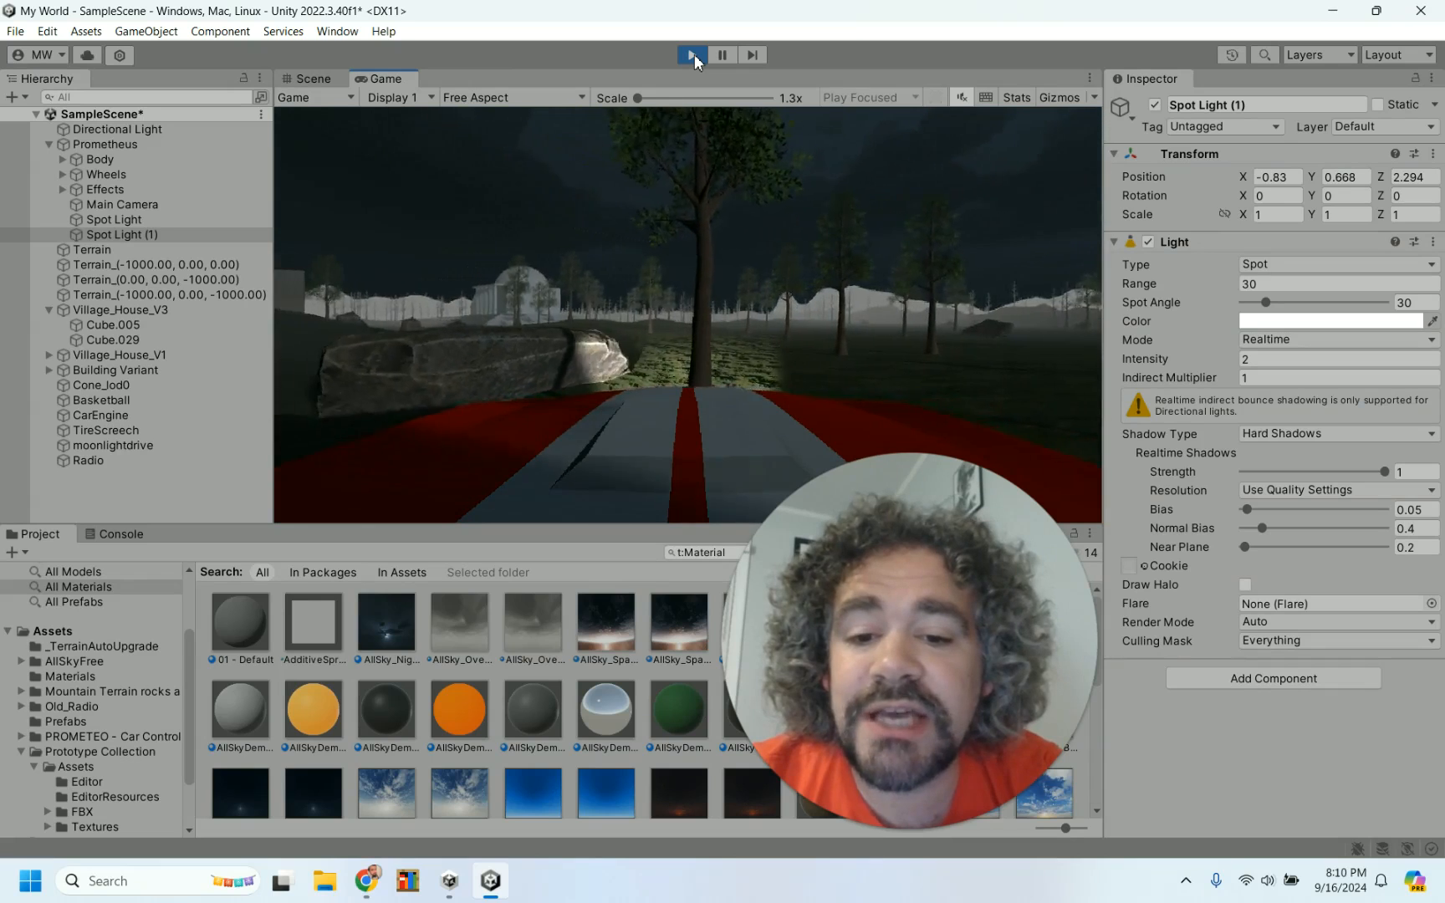
pyautogui.press('s')
pyautogui.press('a')
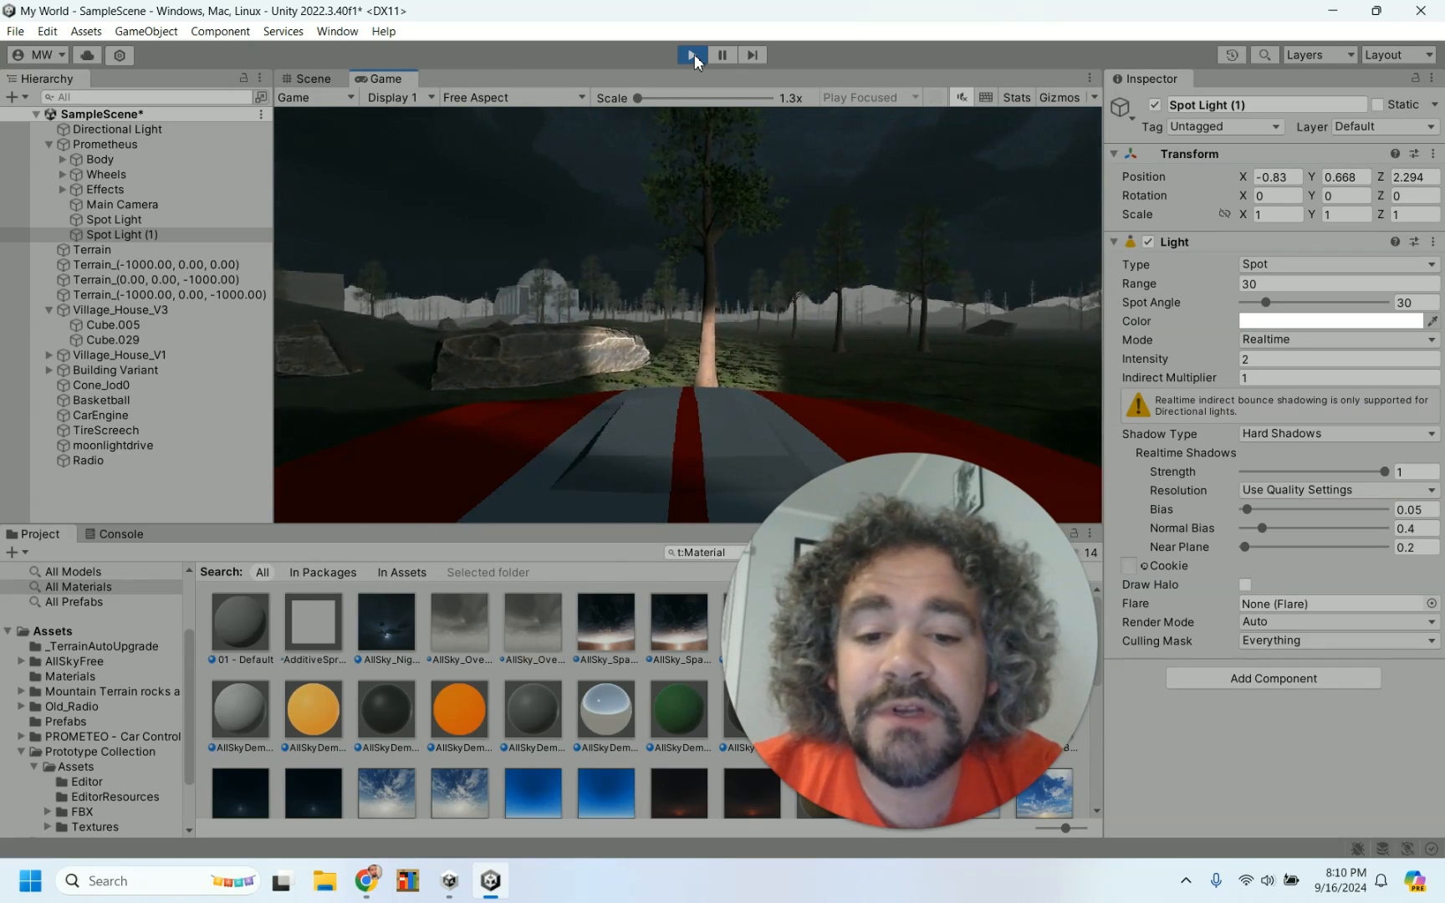
# - Drive on past the domed building and traffic cone into the forest to check both headlight beams, and stop playing the scene
pyautogui.press('w')
pyautogui.press('d')
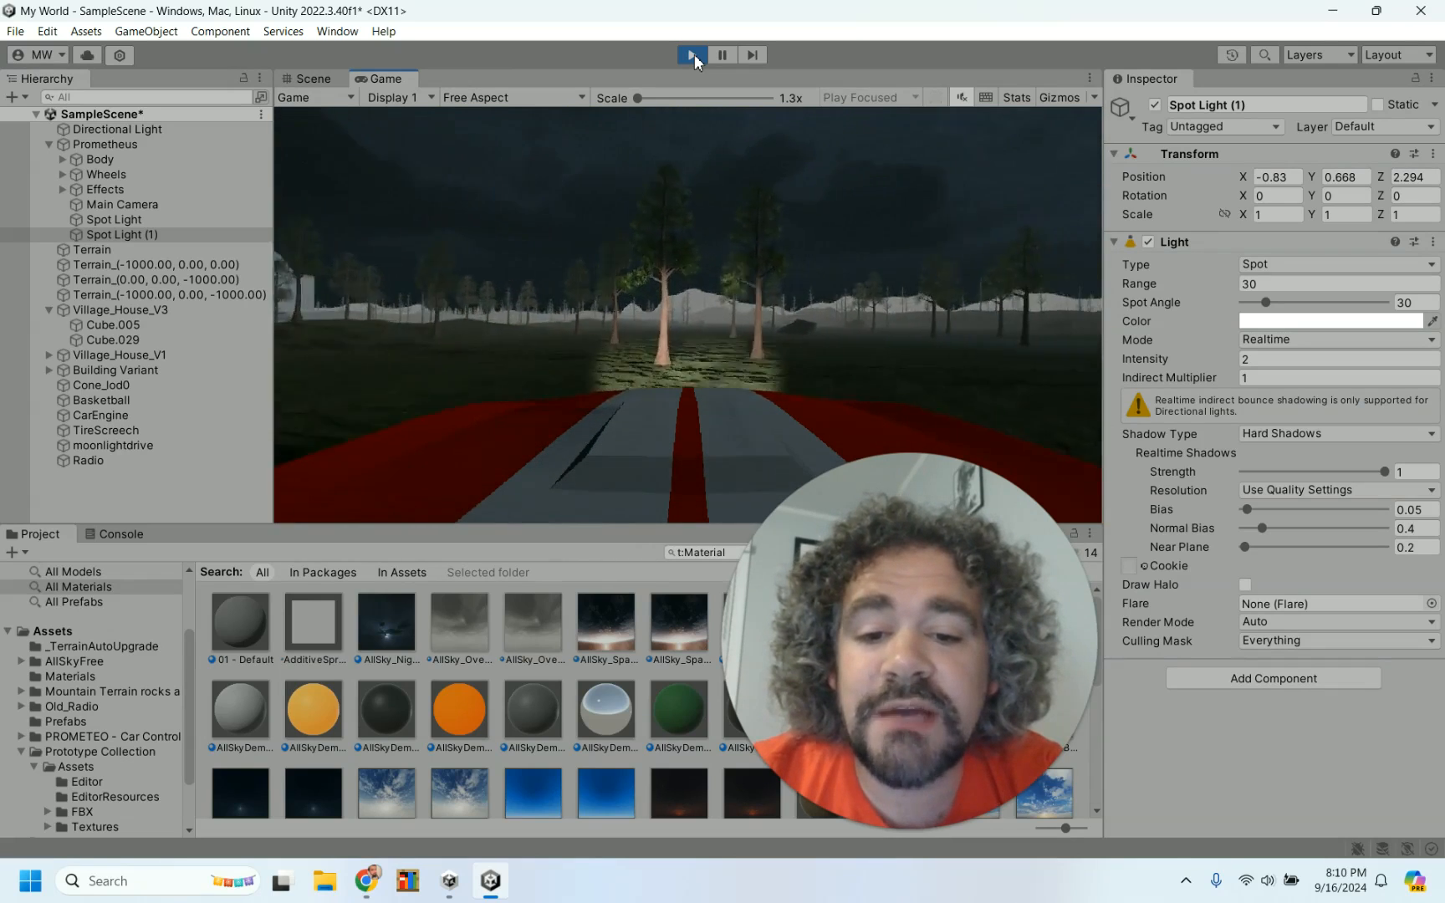
pyautogui.press('w')
pyautogui.press('a')
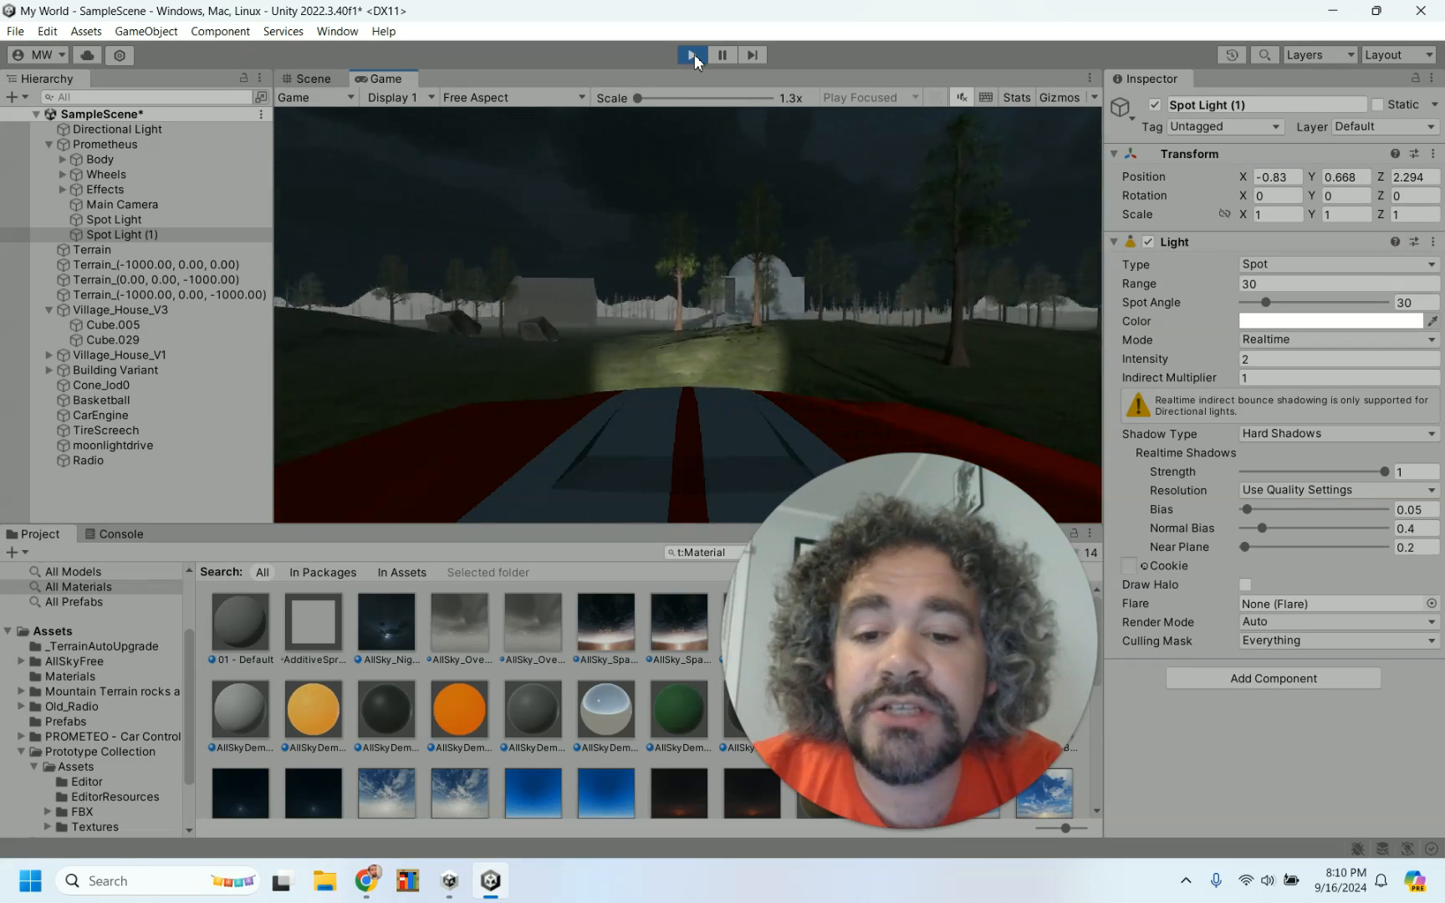
pyautogui.press('w')
pyautogui.press('d')
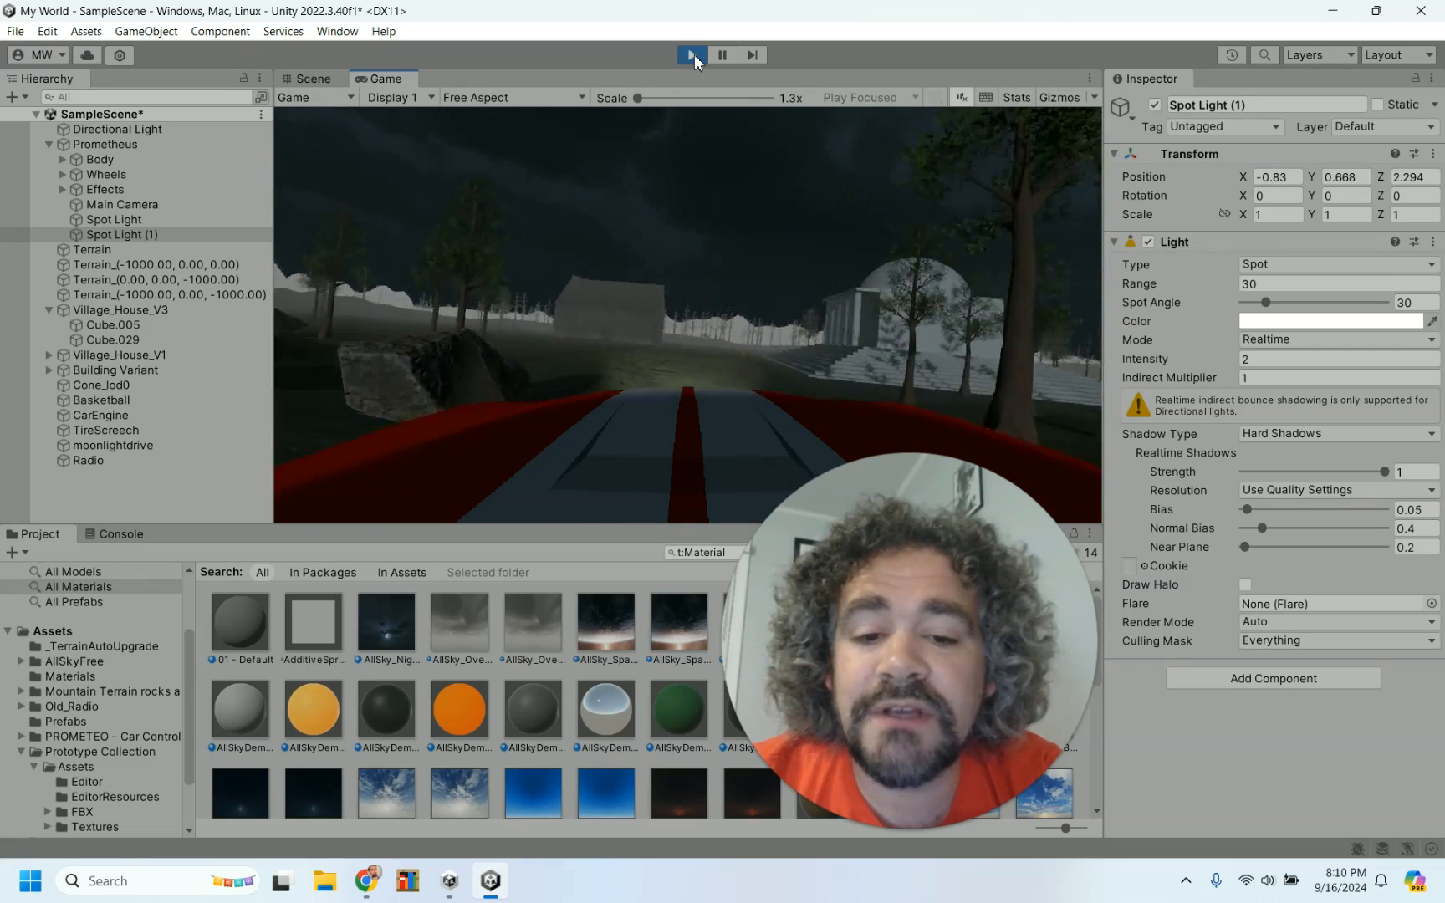
pyautogui.press('w')
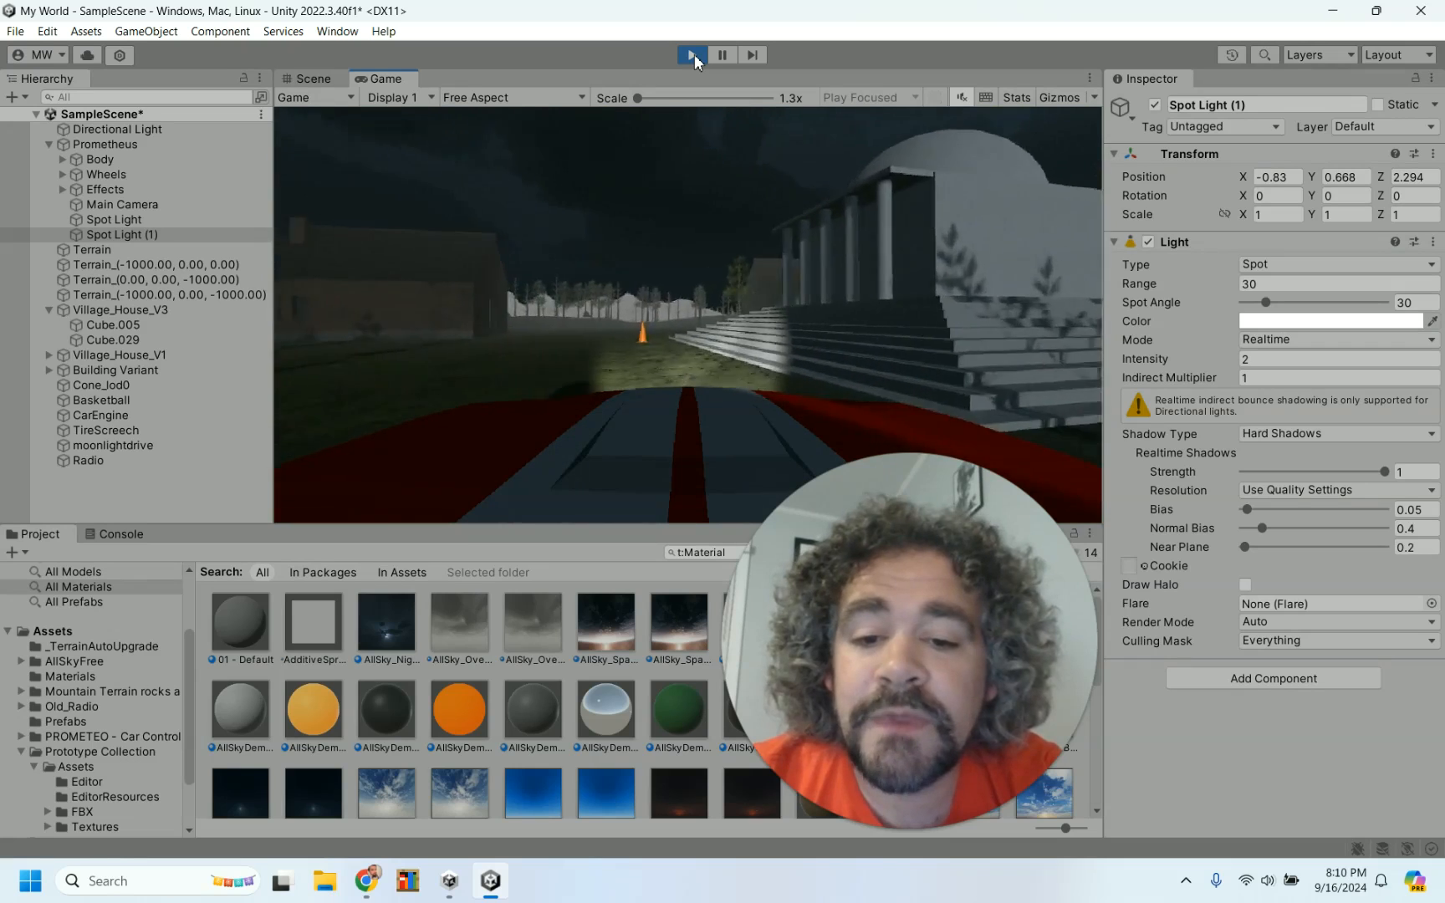
pyautogui.press('w')
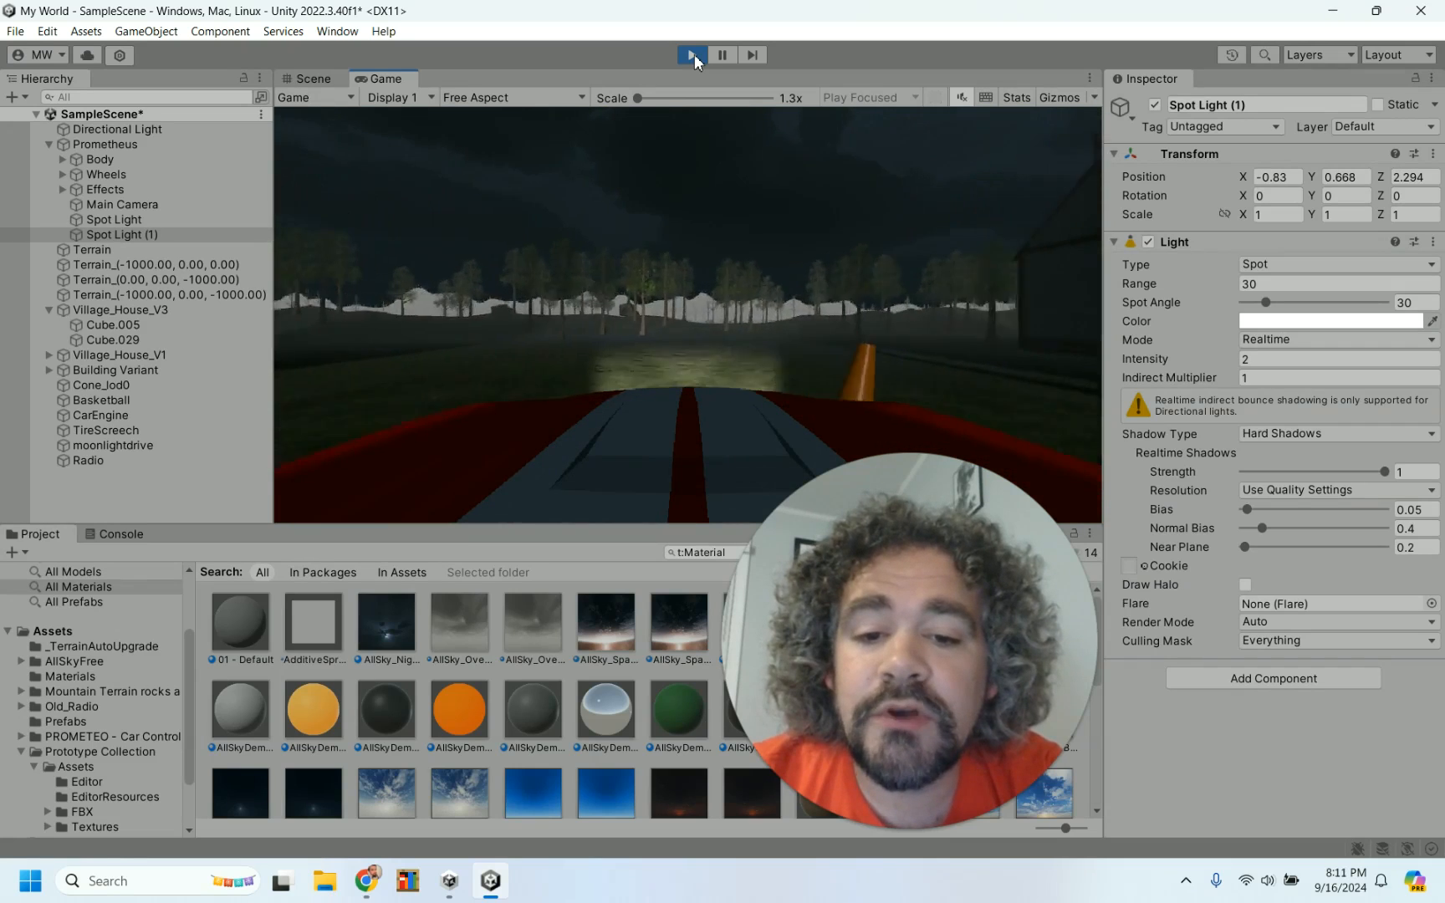
pyautogui.press('w')
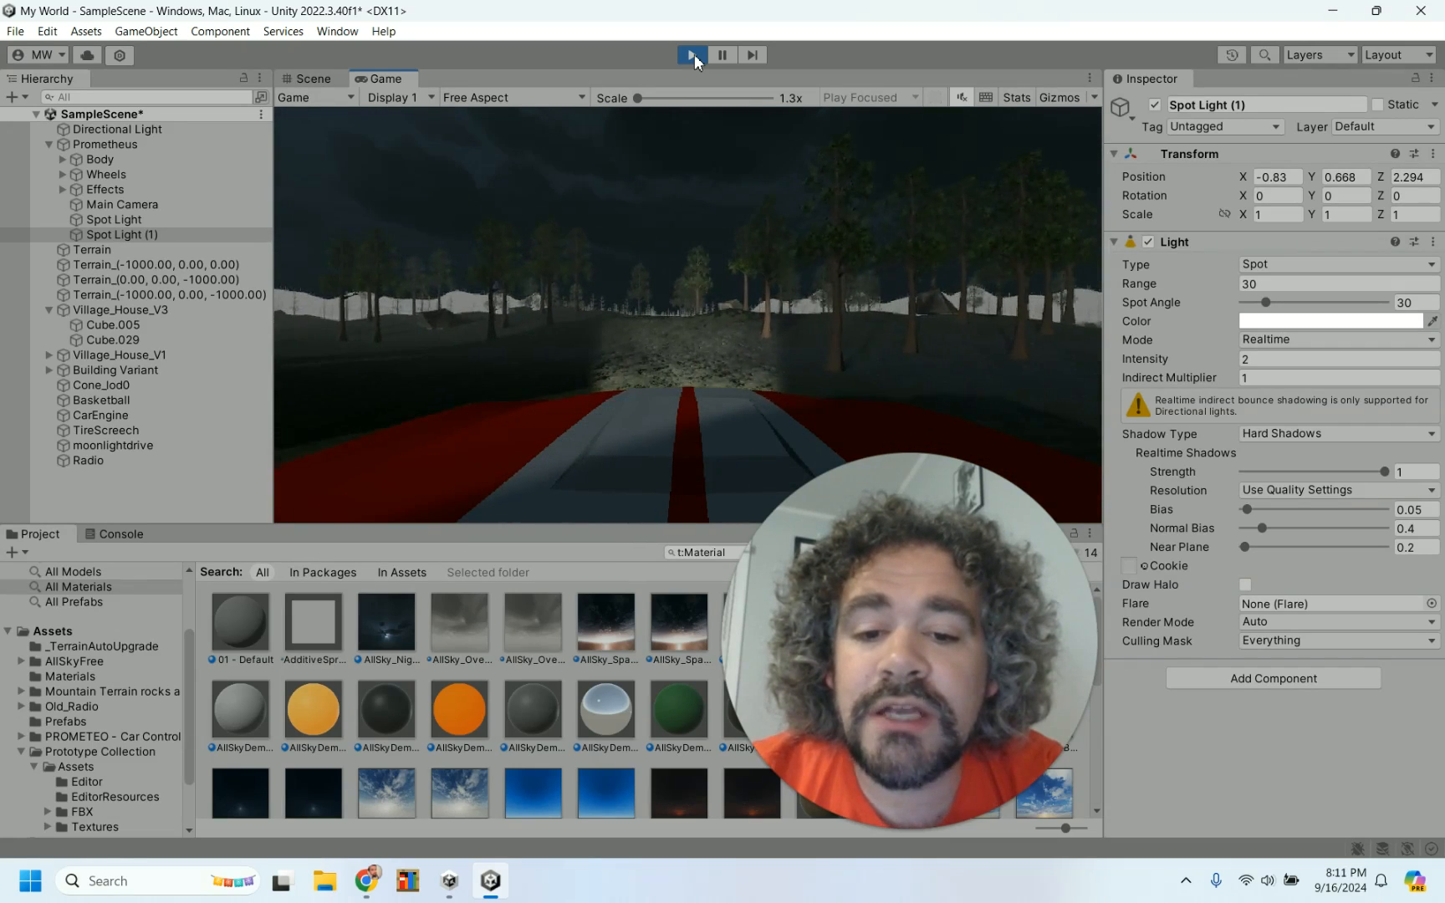
pyautogui.press('w')
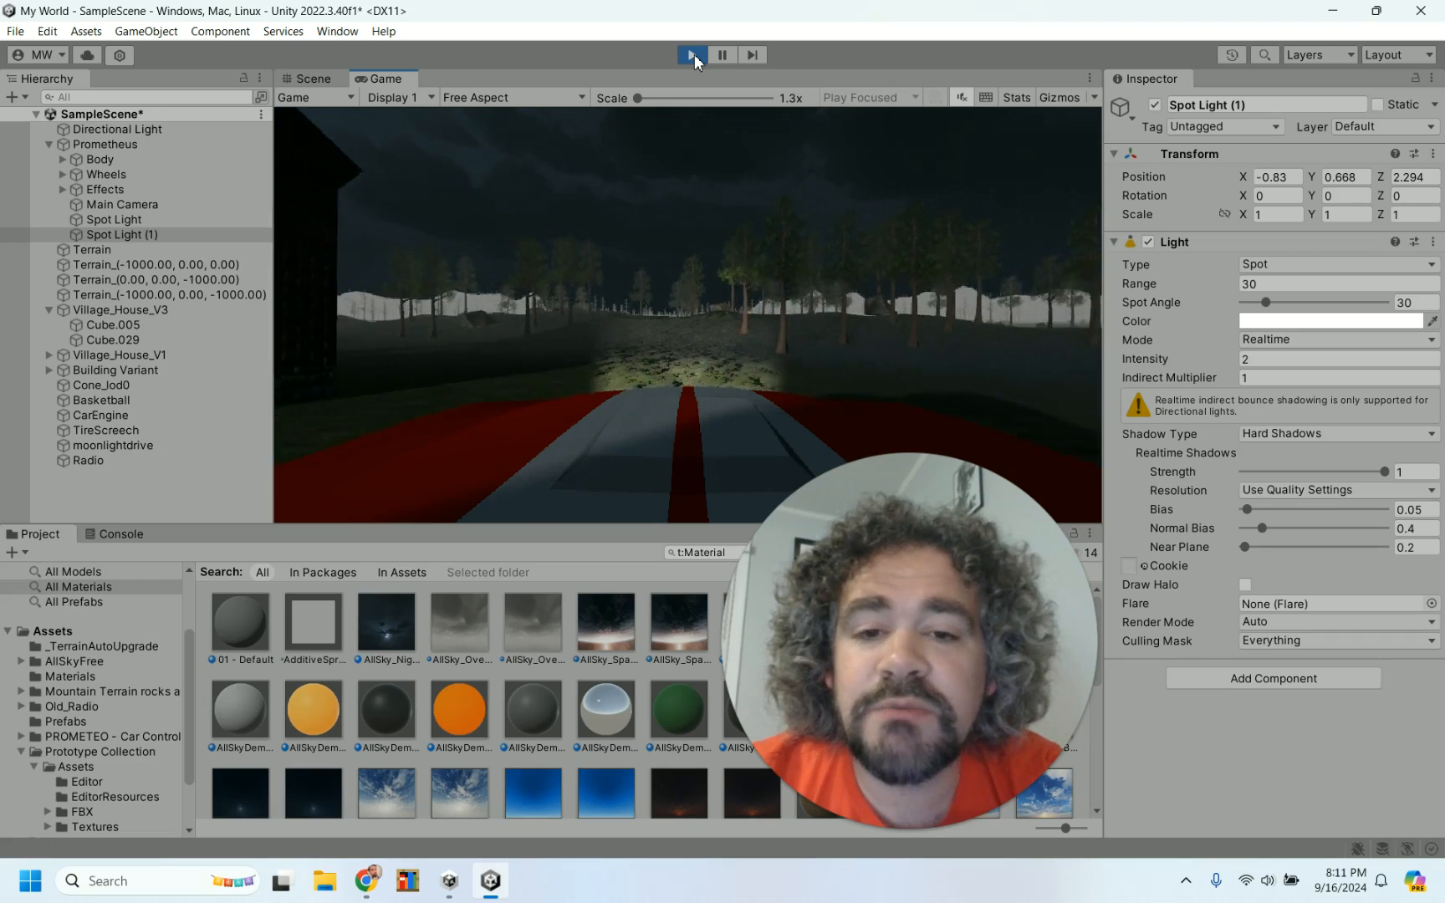
pyautogui.click(692, 54)
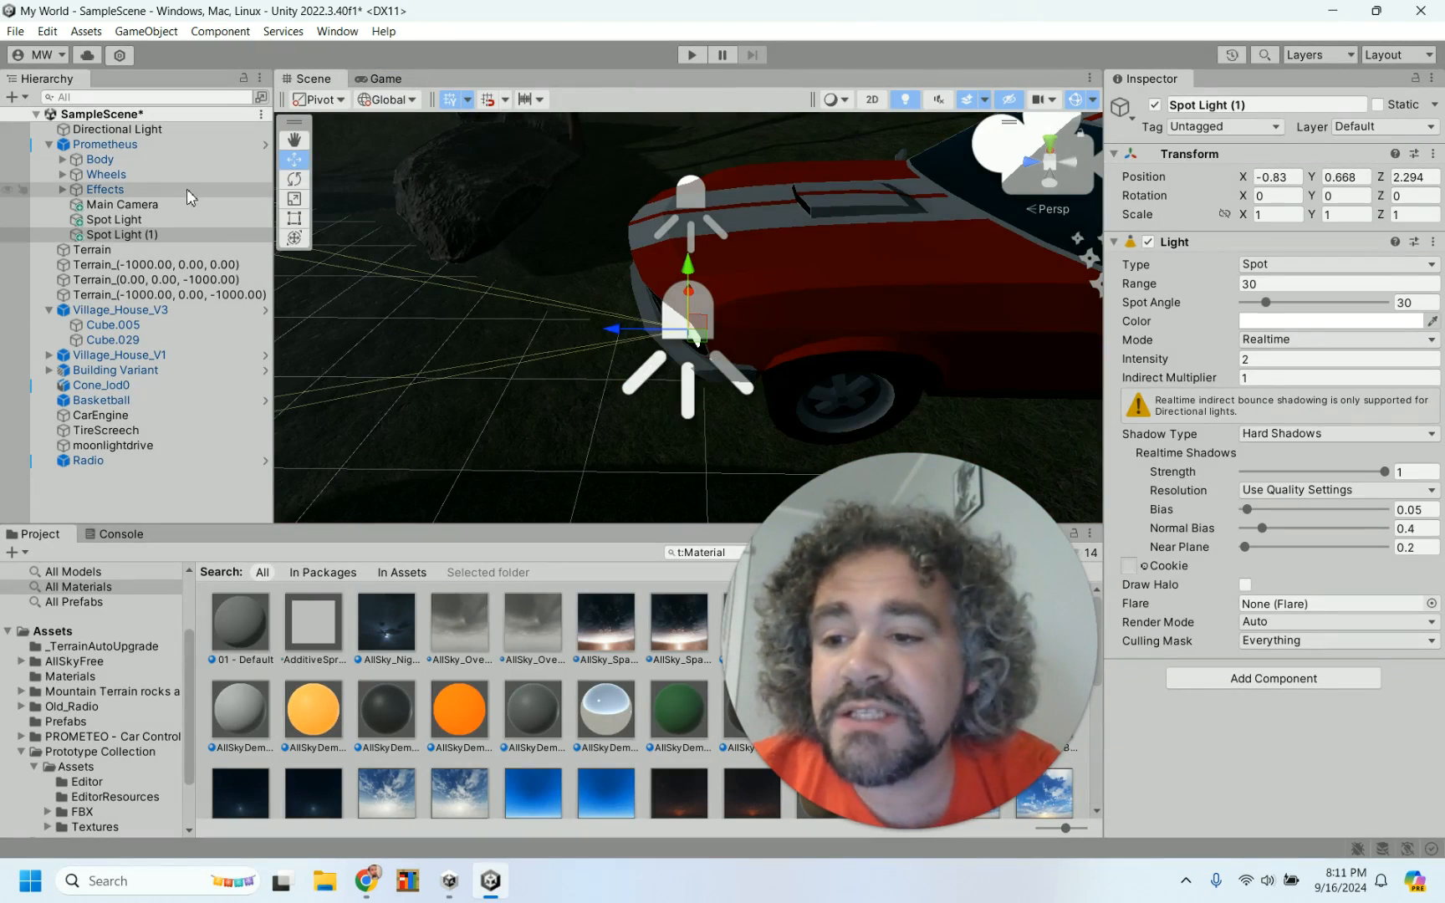
# - Set the original Spot Light's spot angle to 50
pyautogui.click(189, 221)
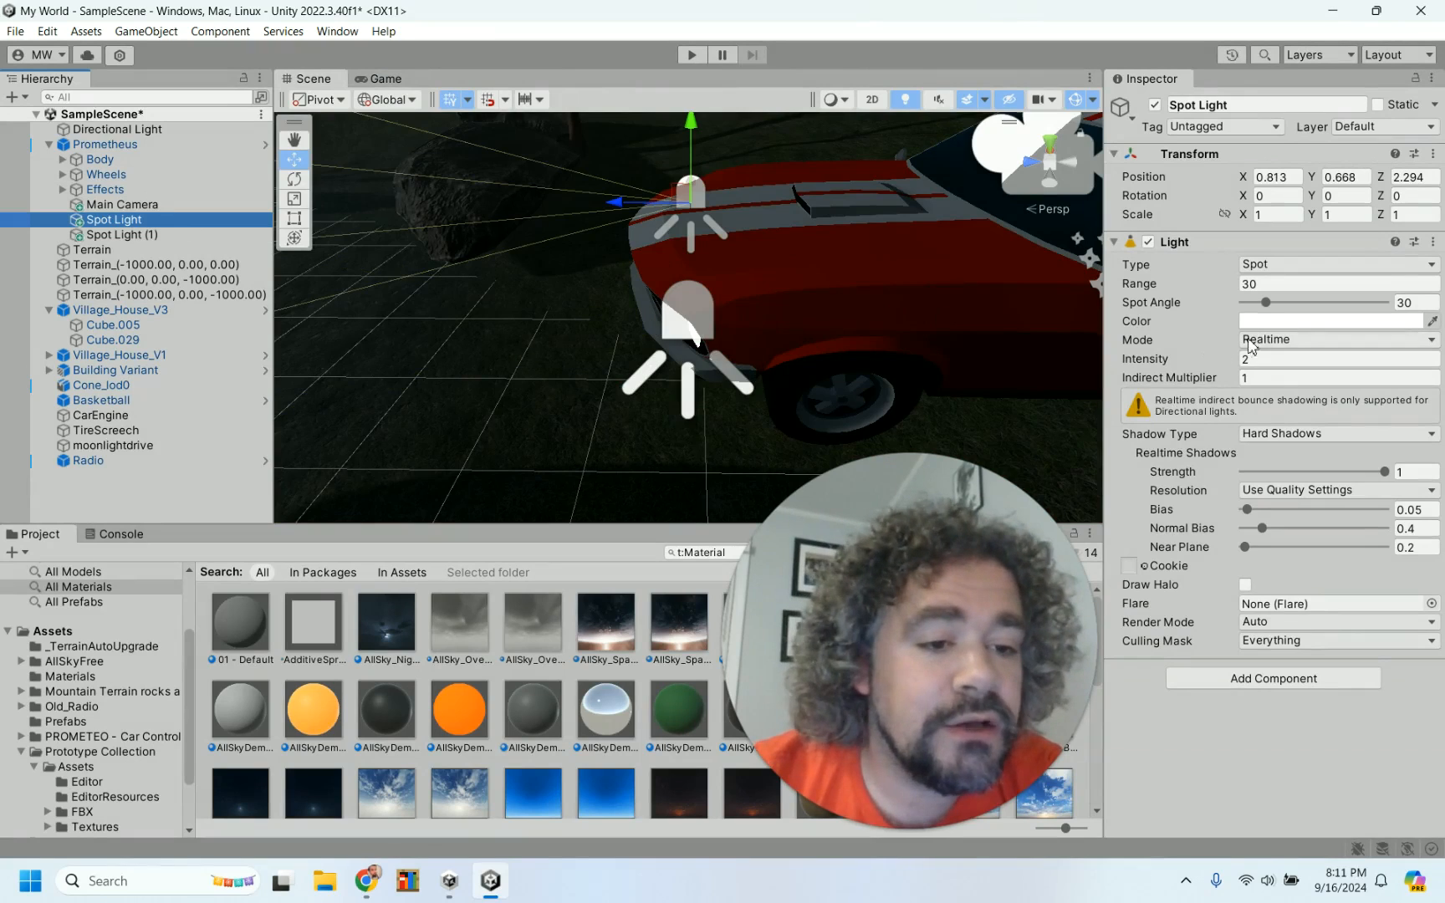
pyautogui.click(1414, 303)
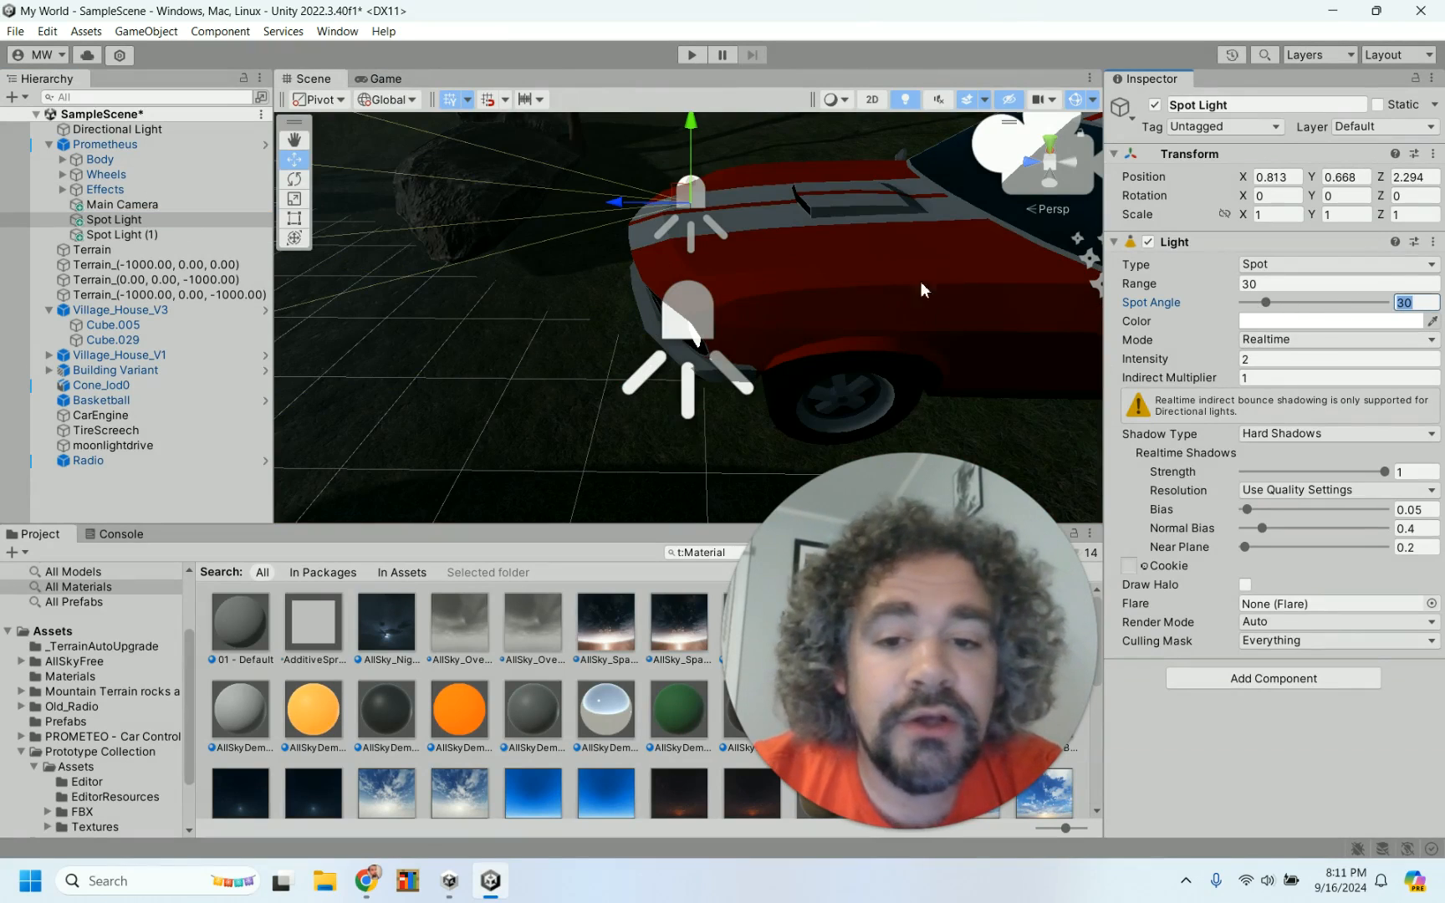
pyautogui.scroll(-8, 826, 271)
pyautogui.scroll(-3, 826, 270)
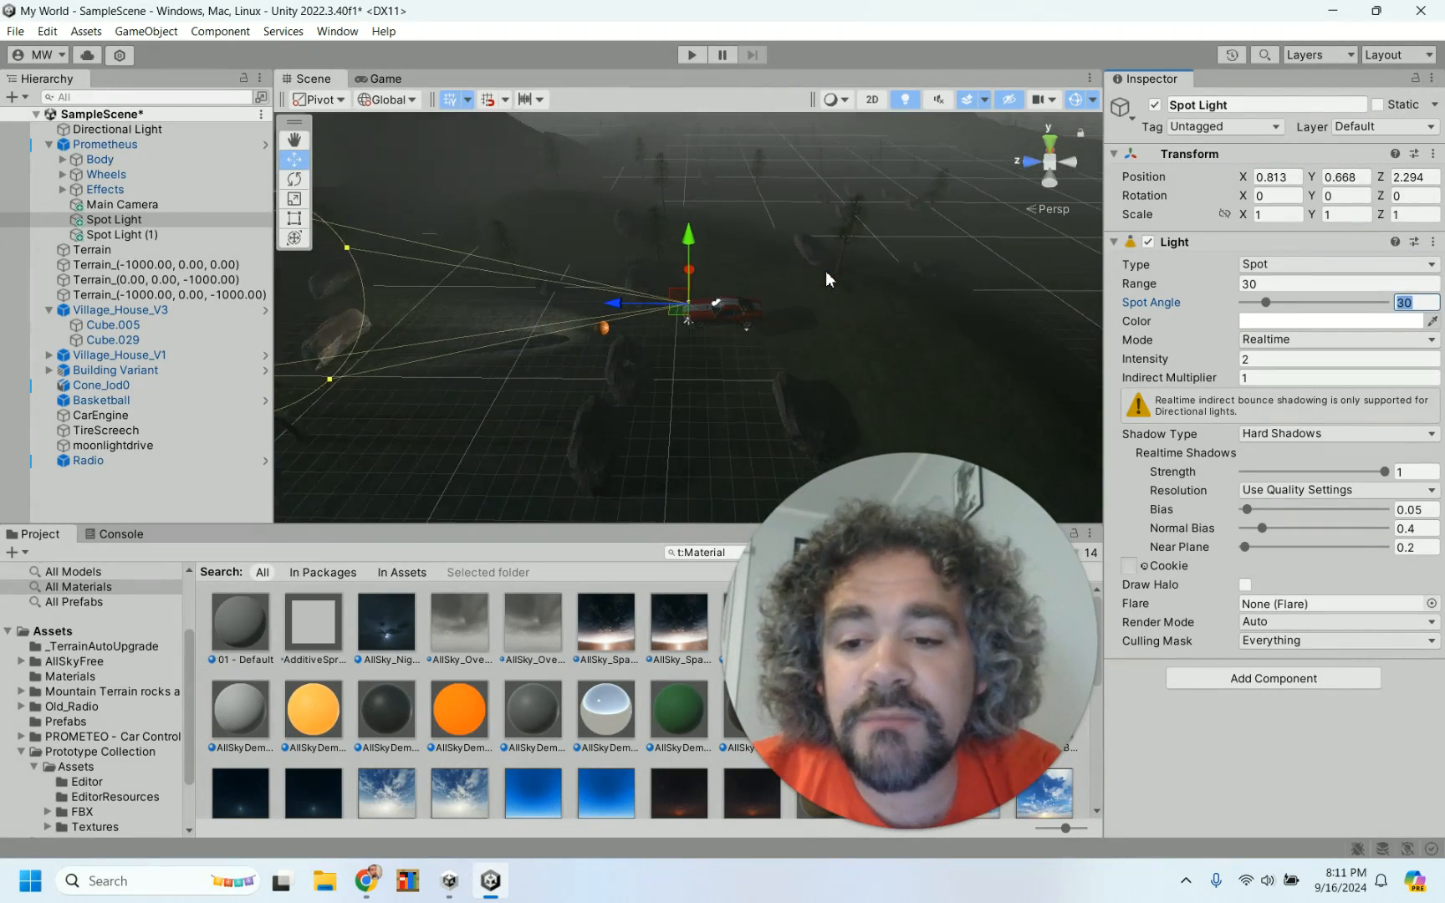
pyautogui.click(1286, 304)
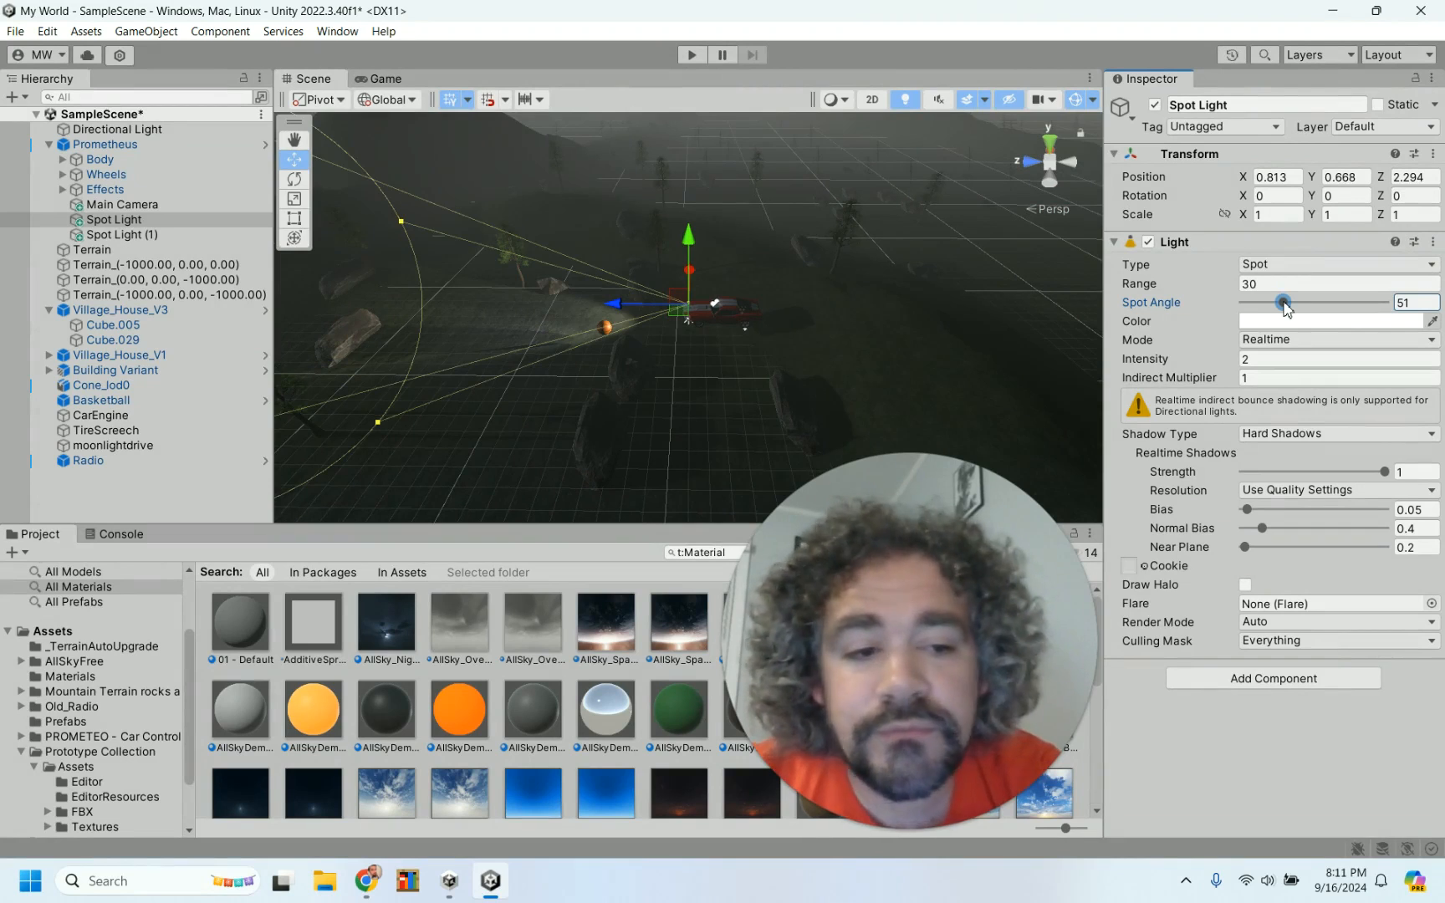
pyautogui.write('50')
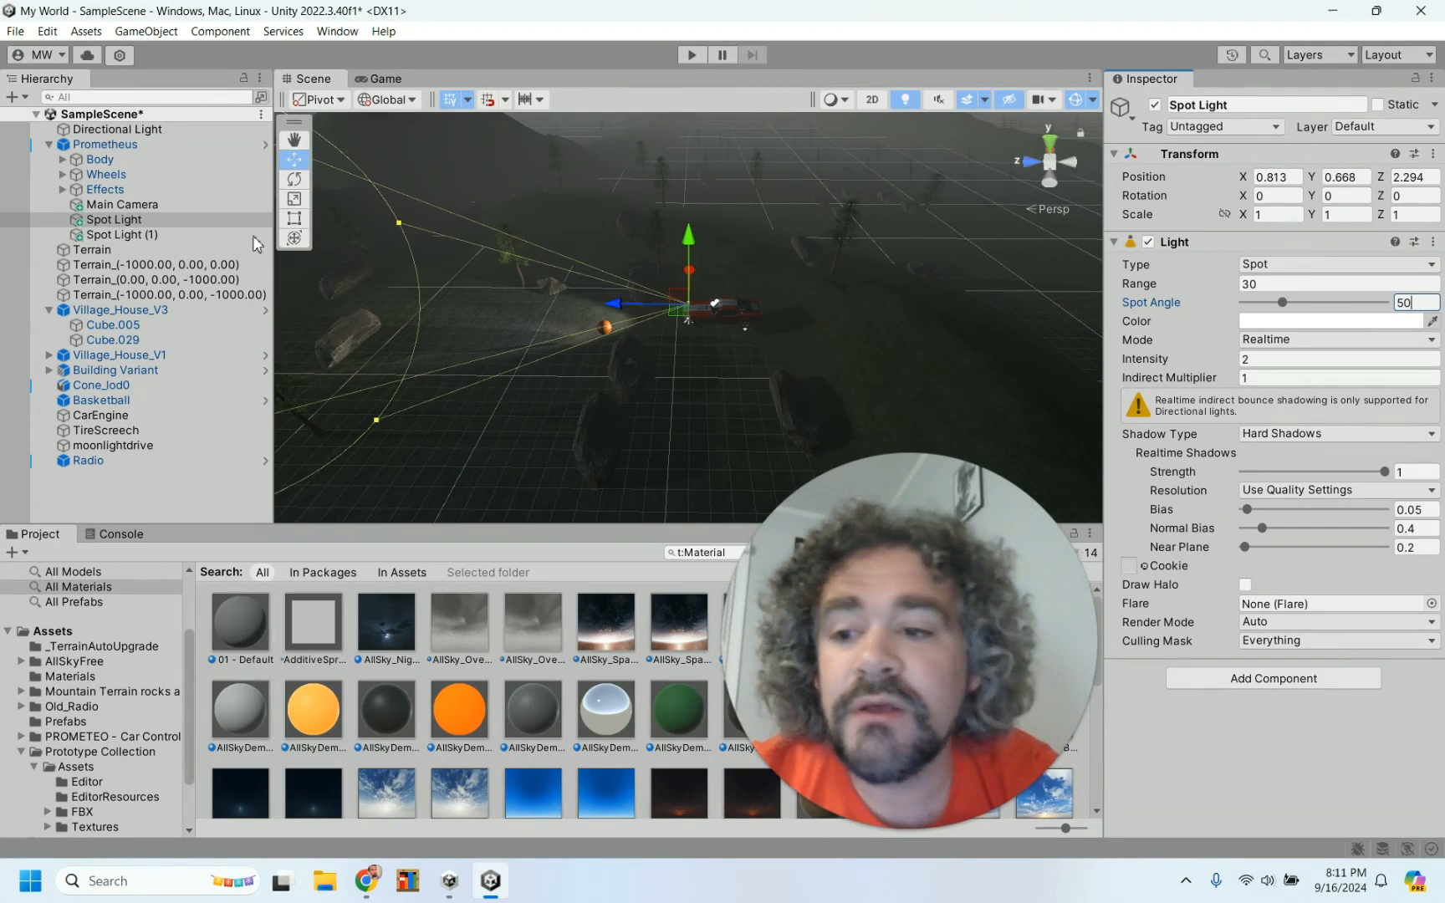
# - Set the duplicate headlight Spot Light (1)'s spot angle to 50
pyautogui.click(147, 235)
pyautogui.click(1420, 304)
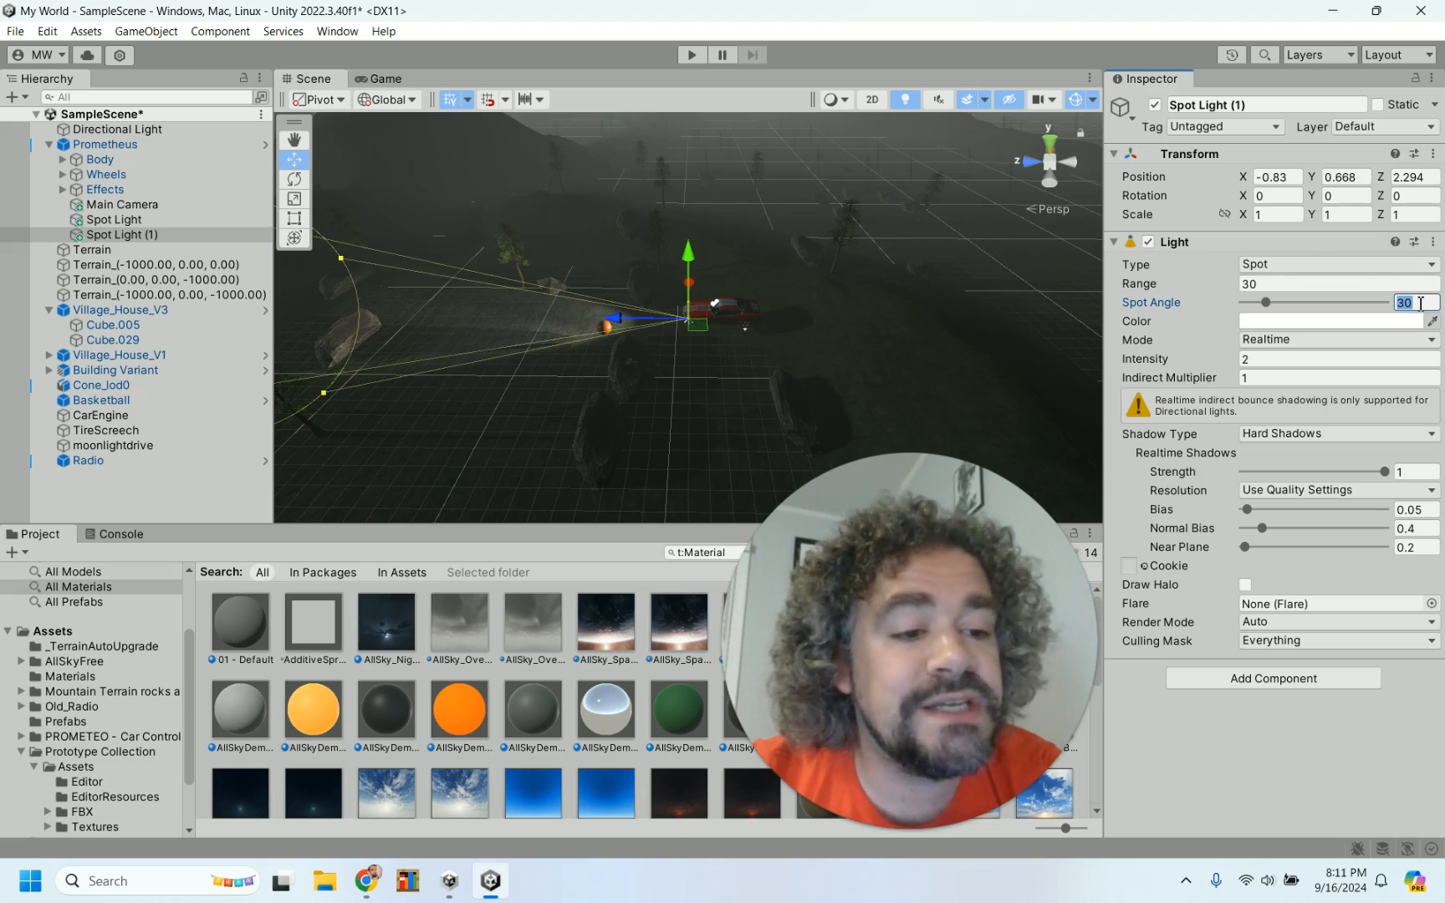
pyautogui.write('50')
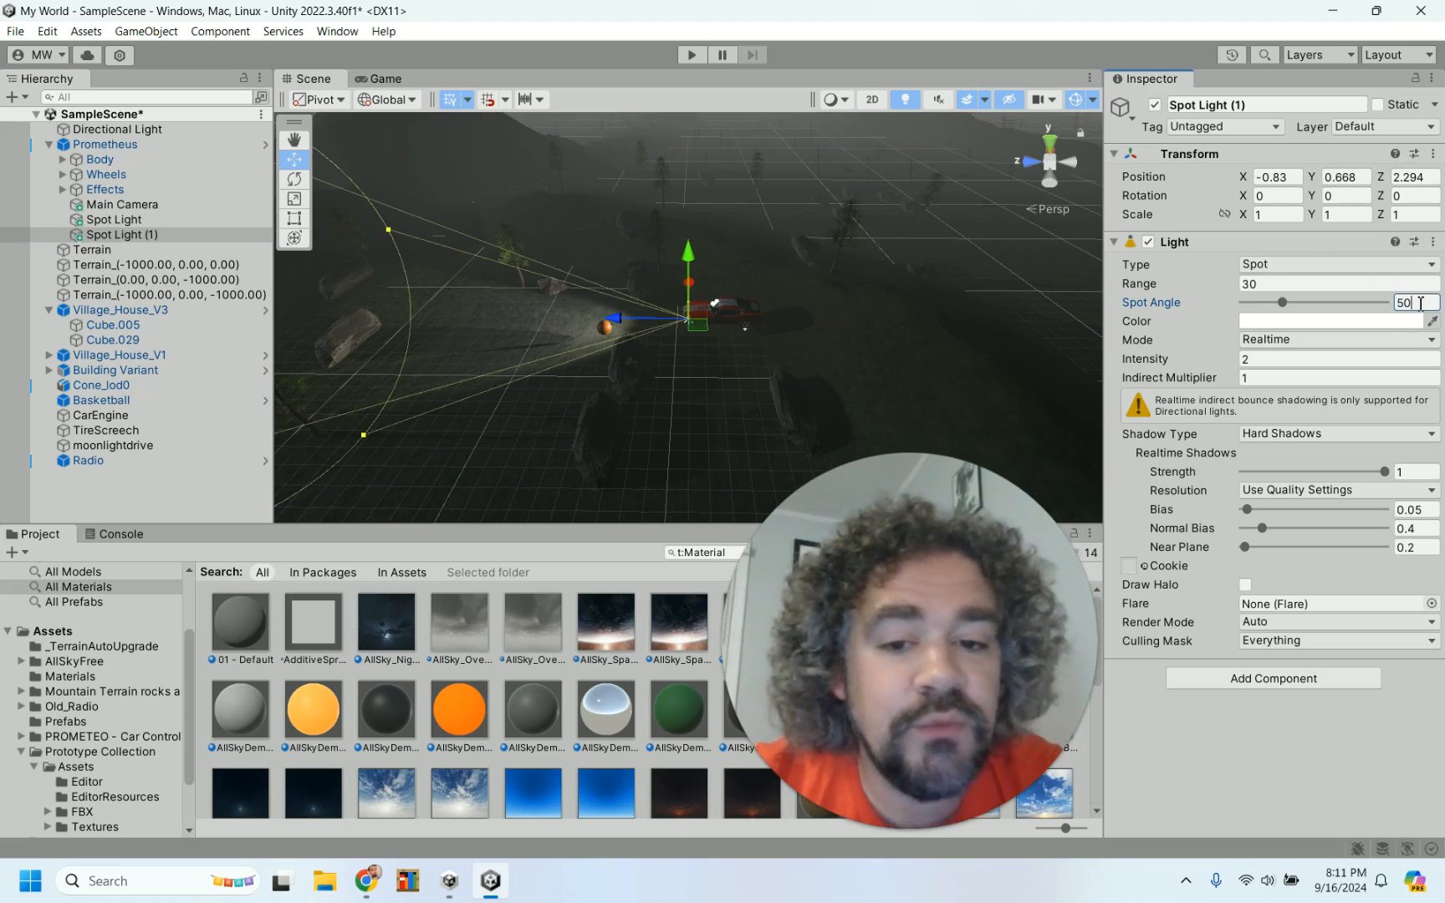
# - Play the scene to check the widened beams of both headlights among the trees, and stop playing
pyautogui.click(692, 54)
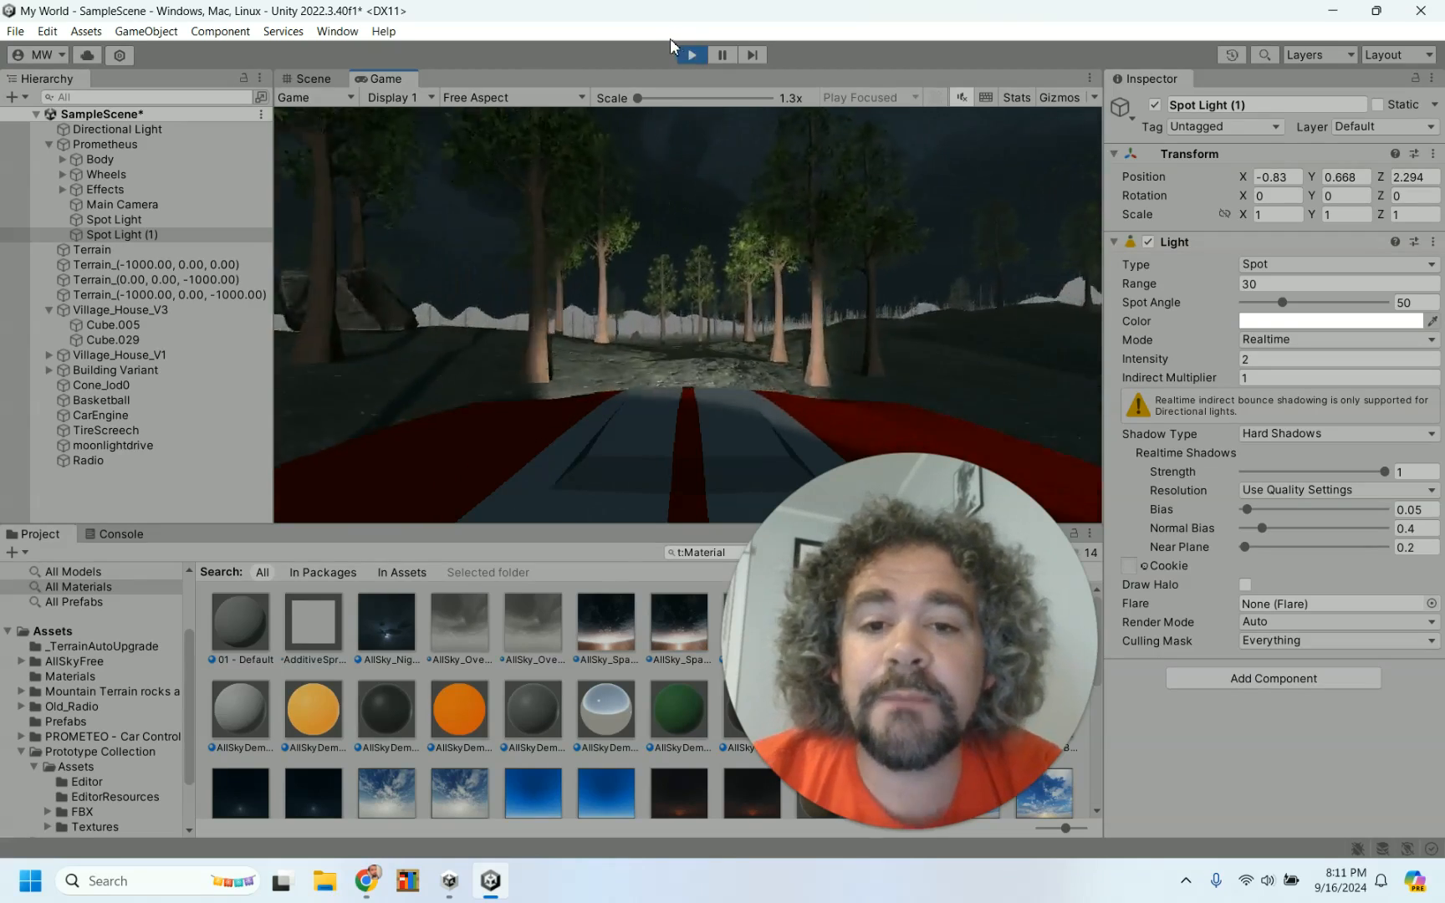
pyautogui.click(694, 56)
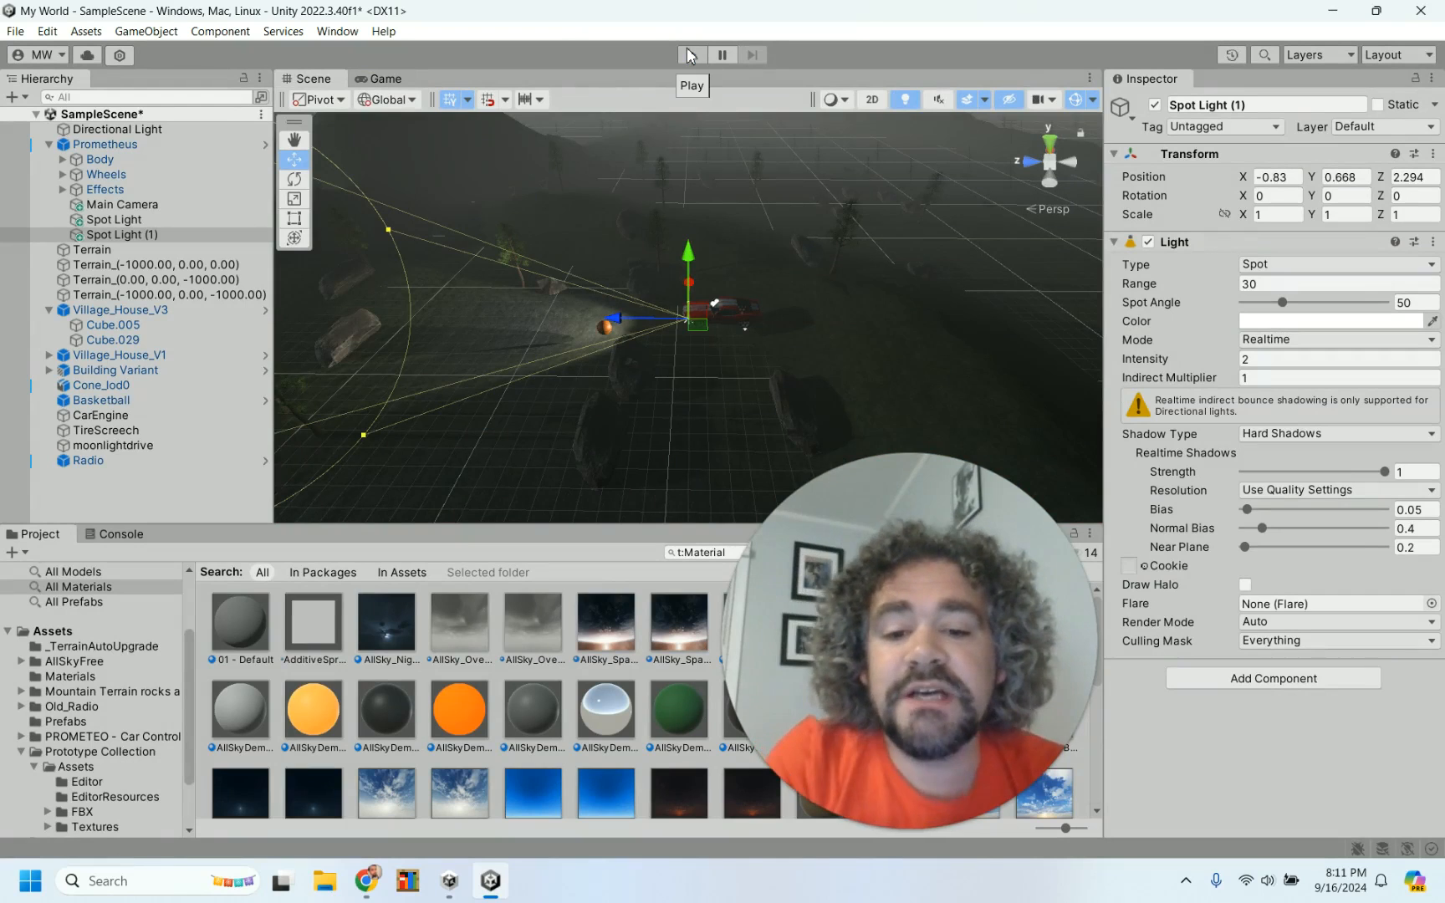
pyautogui.scroll(3, 713, 385)
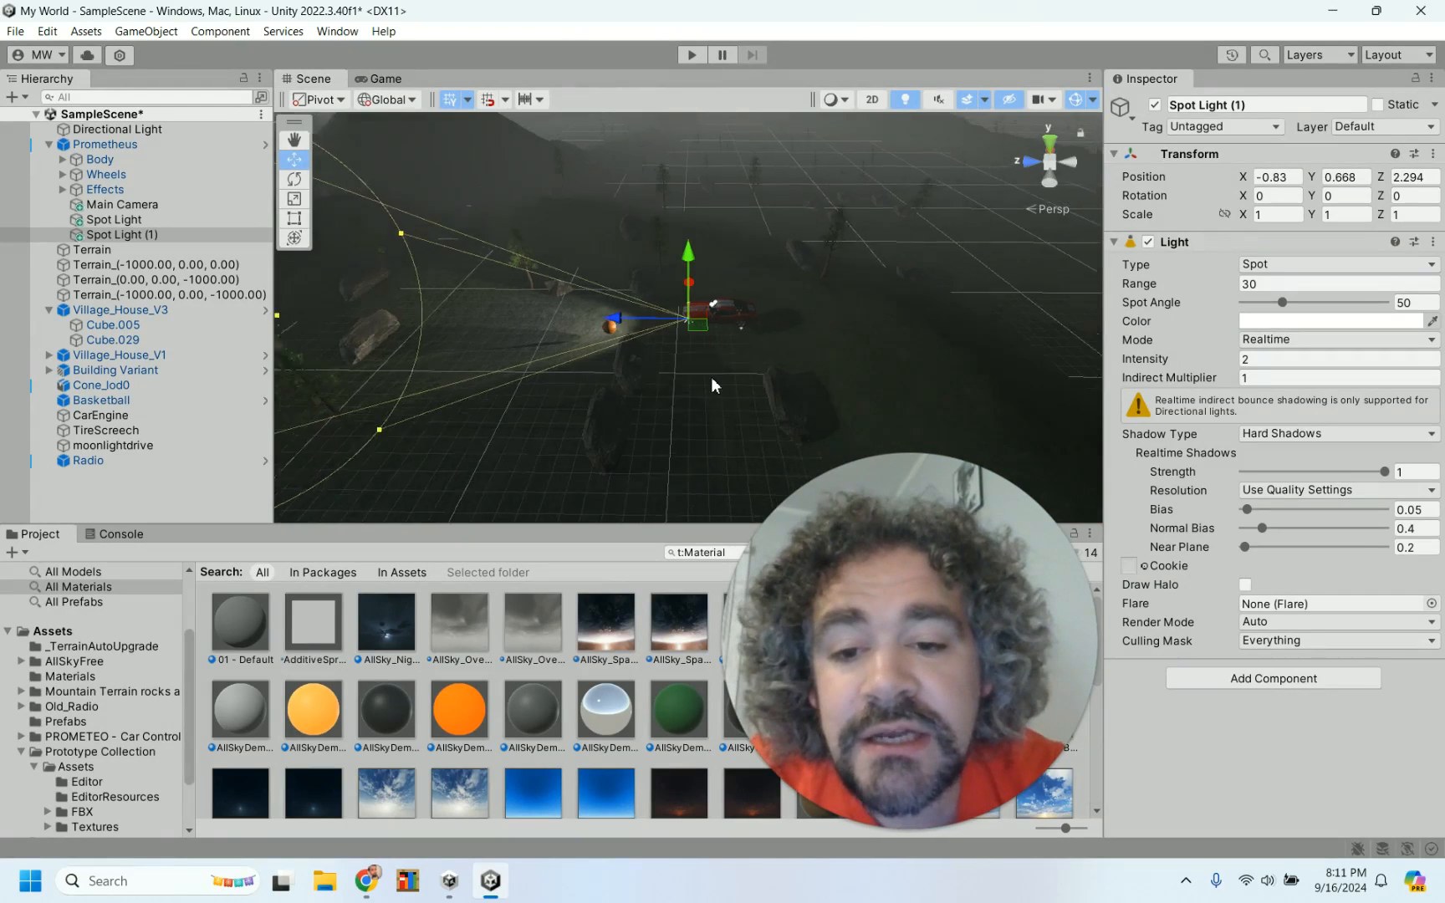
pyautogui.scroll(1, 713, 385)
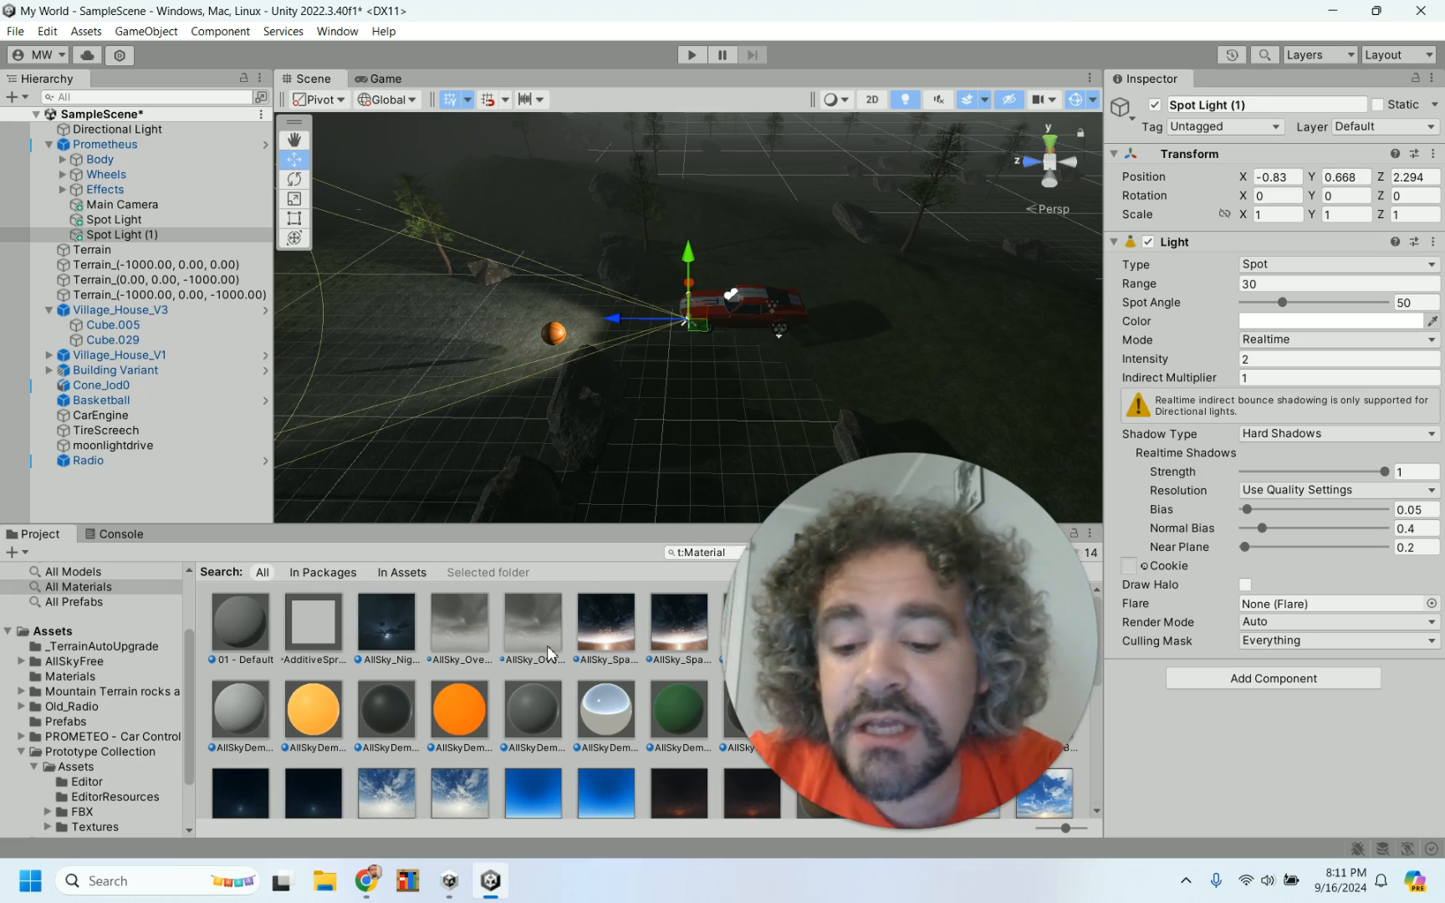
# - Switch to Chrome, look through the free lamp assets on the Unity Asset Store and open the Street Lamps page by SpaceZeta
pyautogui.click(365, 880)
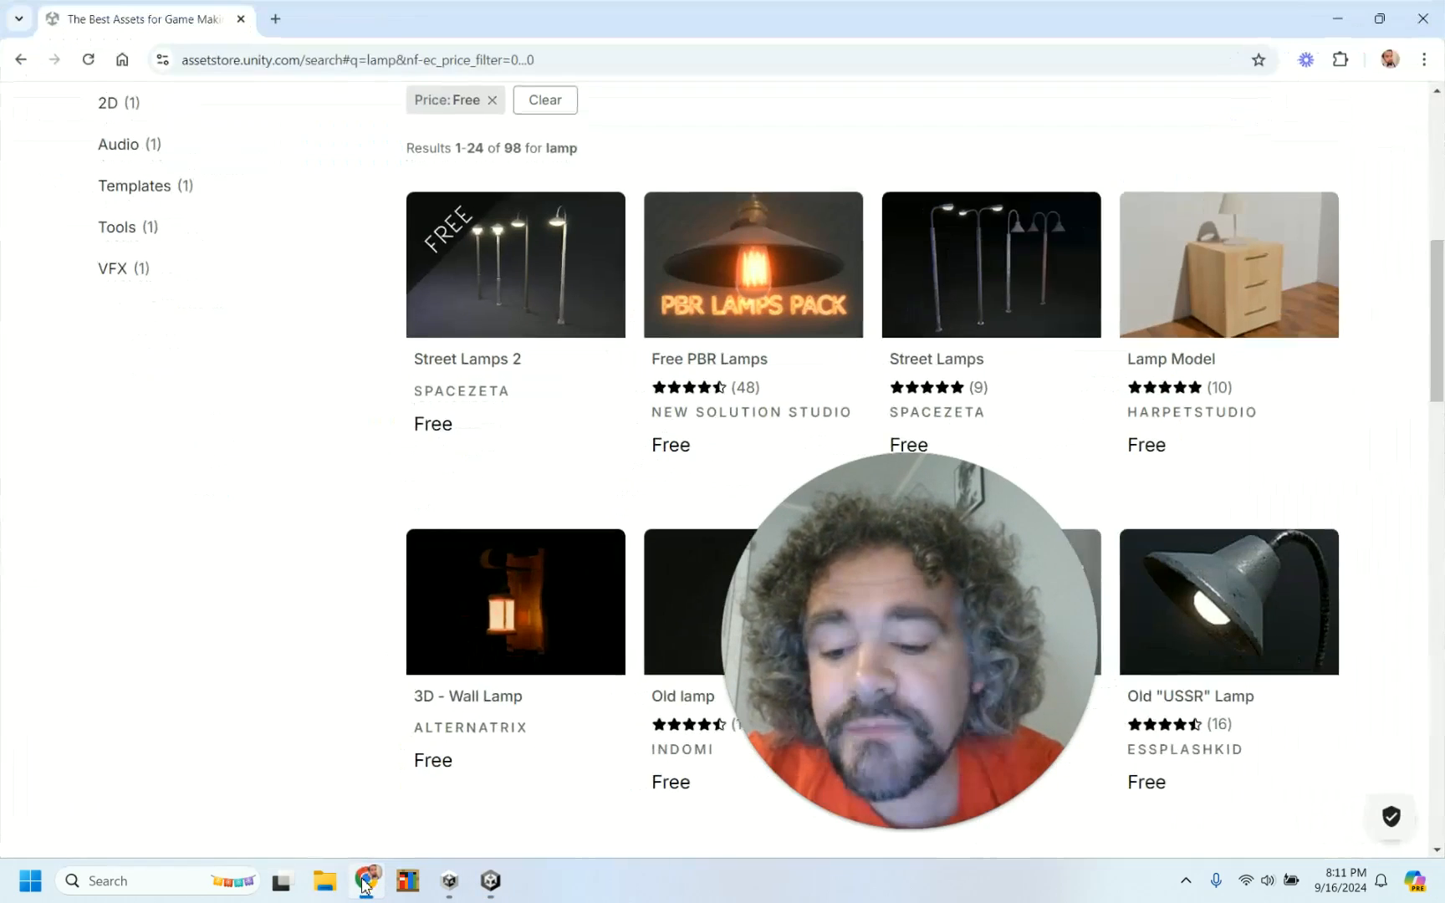
pyautogui.scroll(7, 384, 426)
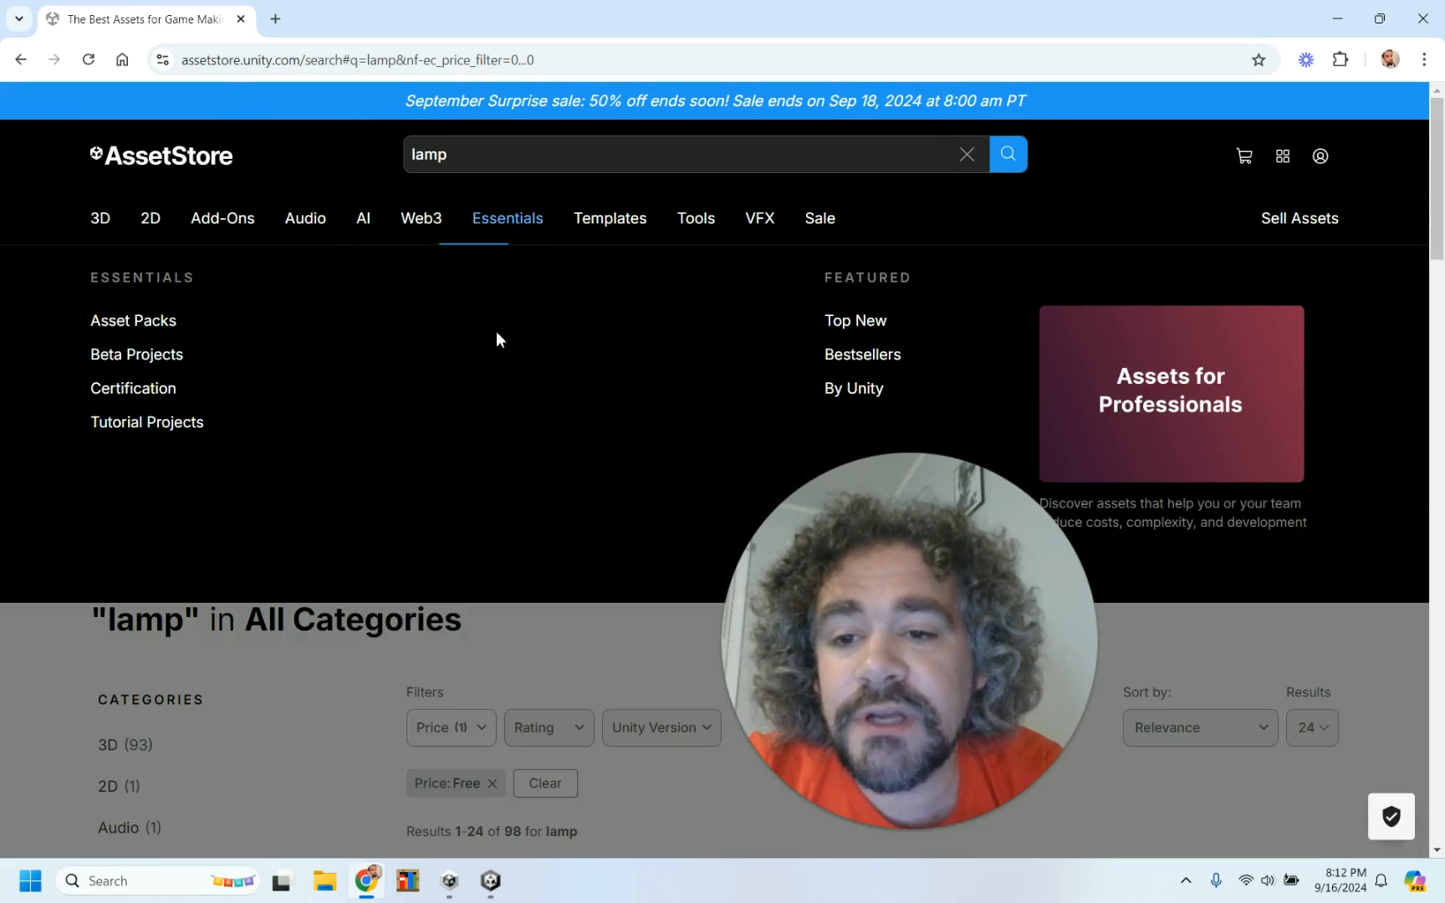
pyautogui.scroll(-8, 502, 317)
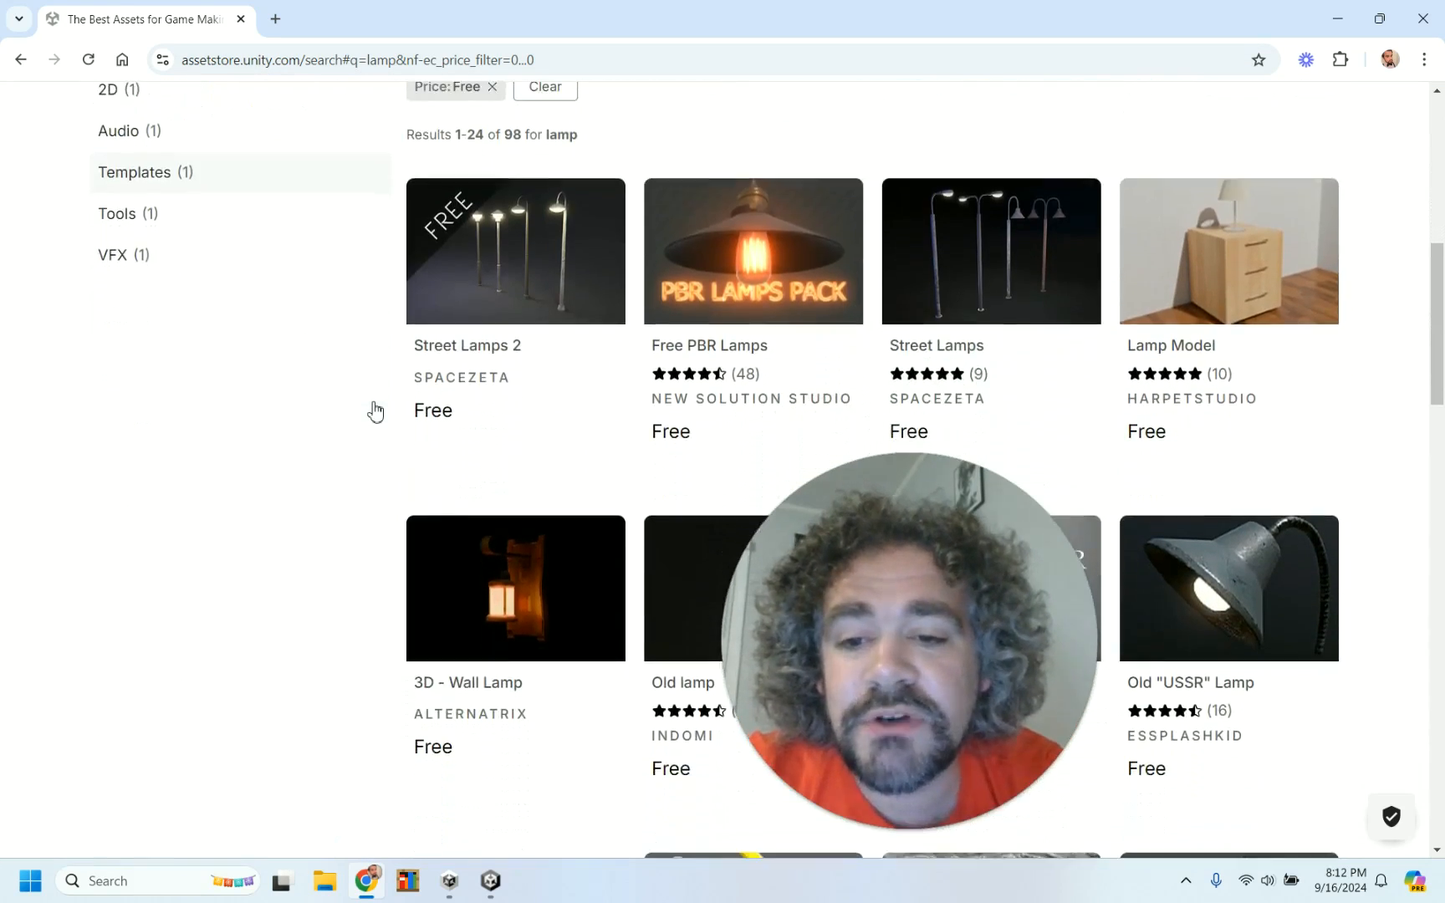
pyautogui.scroll(-1, 373, 411)
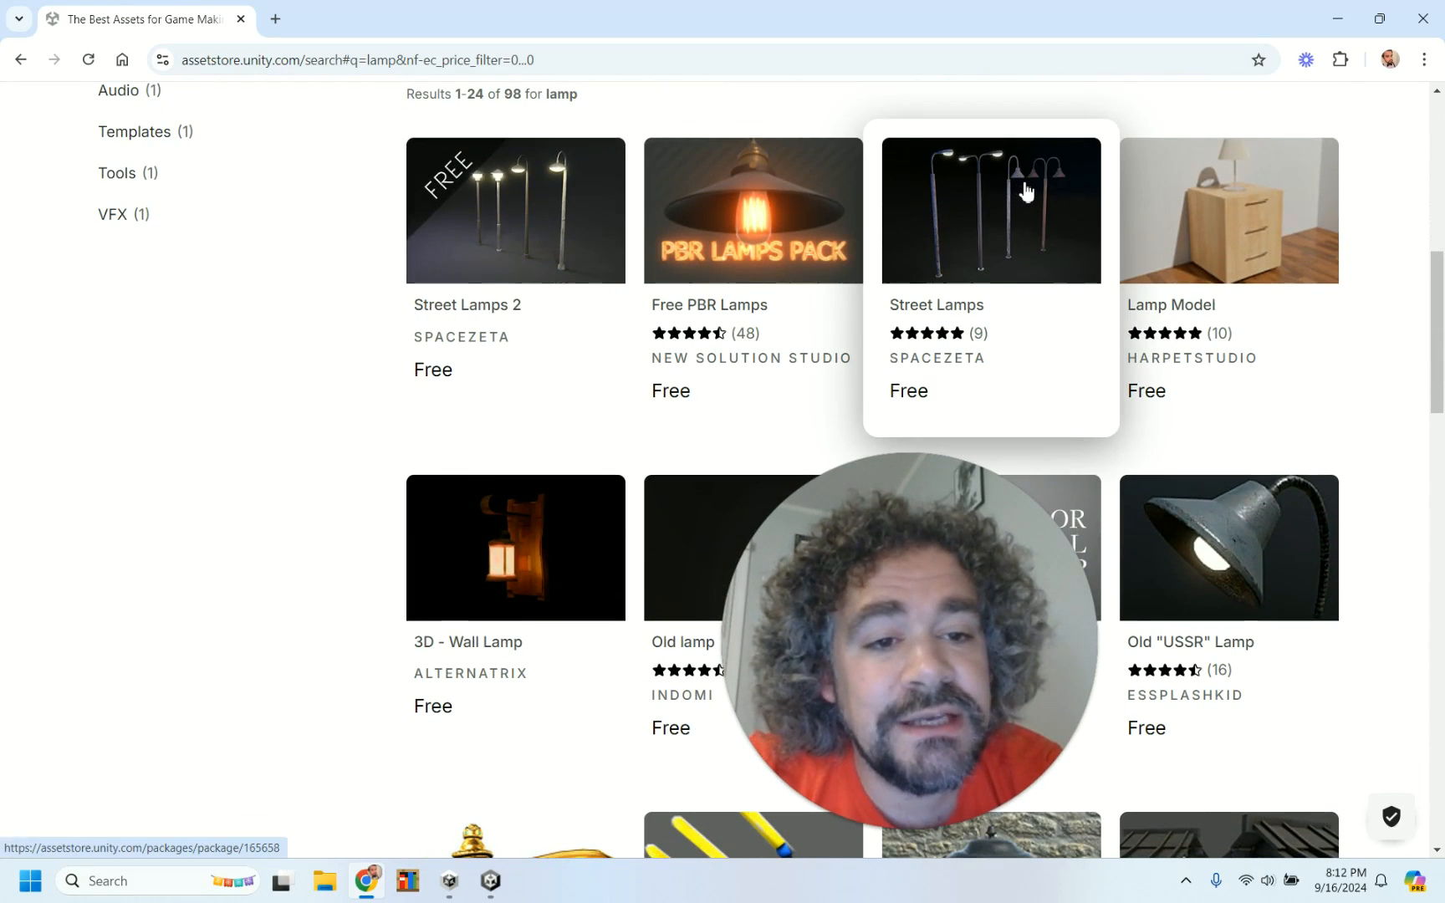
pyautogui.click(983, 294)
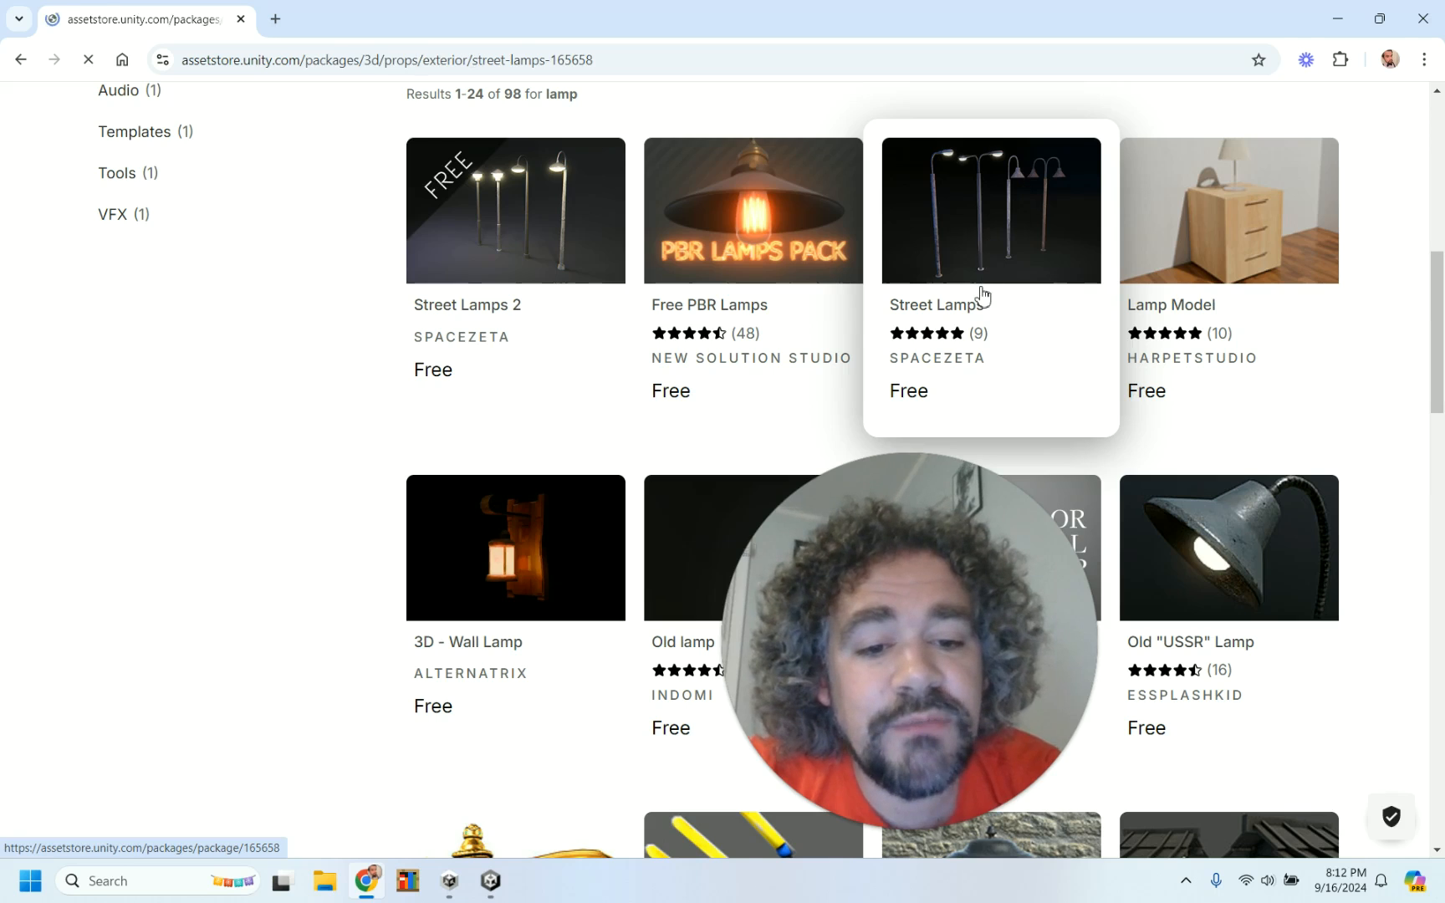
pyautogui.scroll(-2, 587, 523)
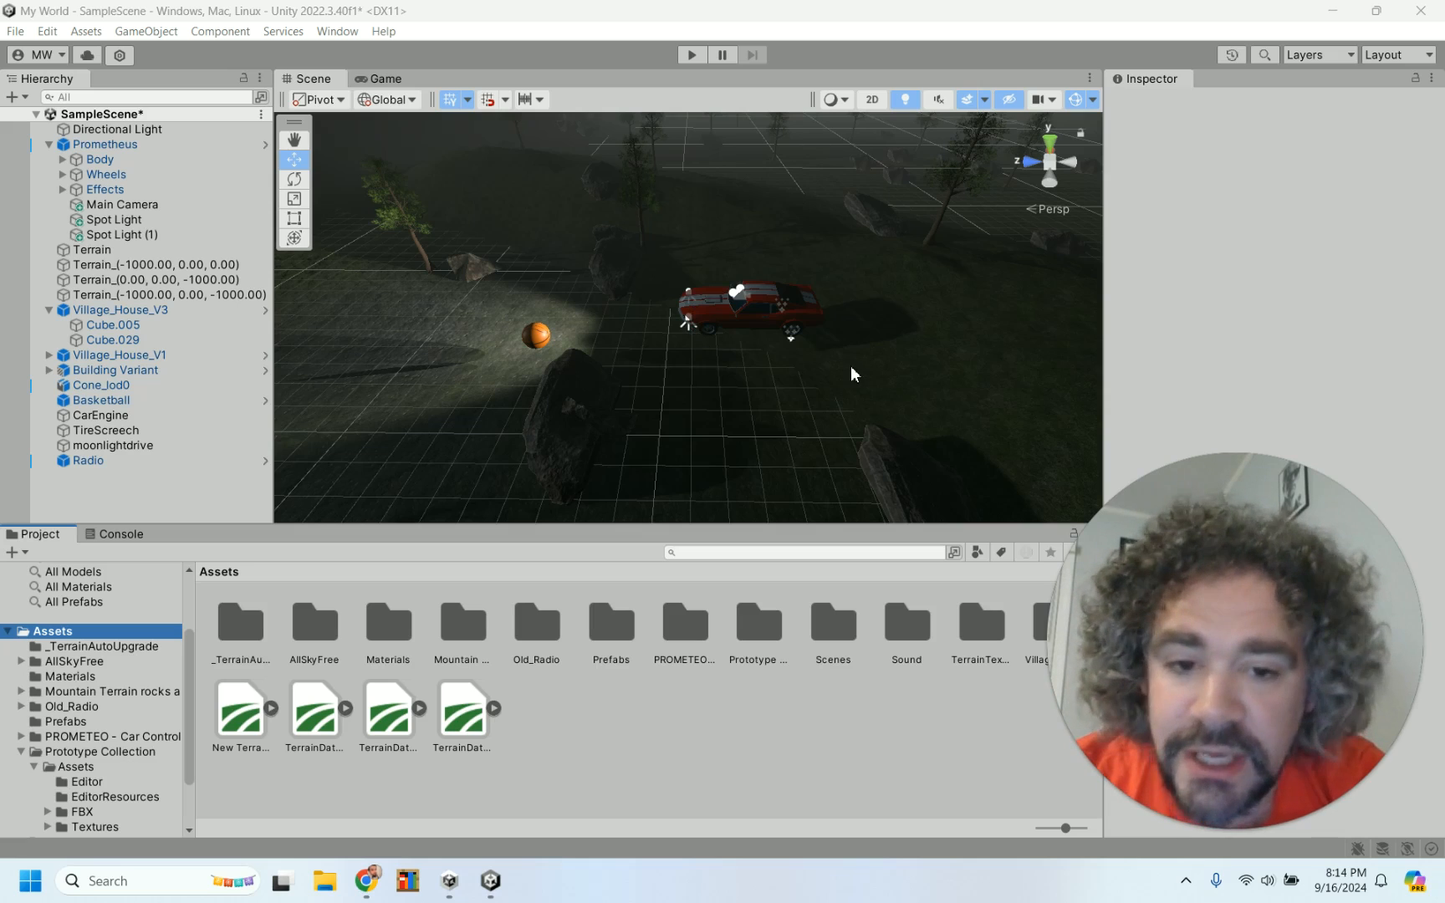
# - Return to Unity and add a sphere 3D object to the scene beside the brick village house's doorway, keeping its default name
pyautogui.scroll(-3, 850, 366)
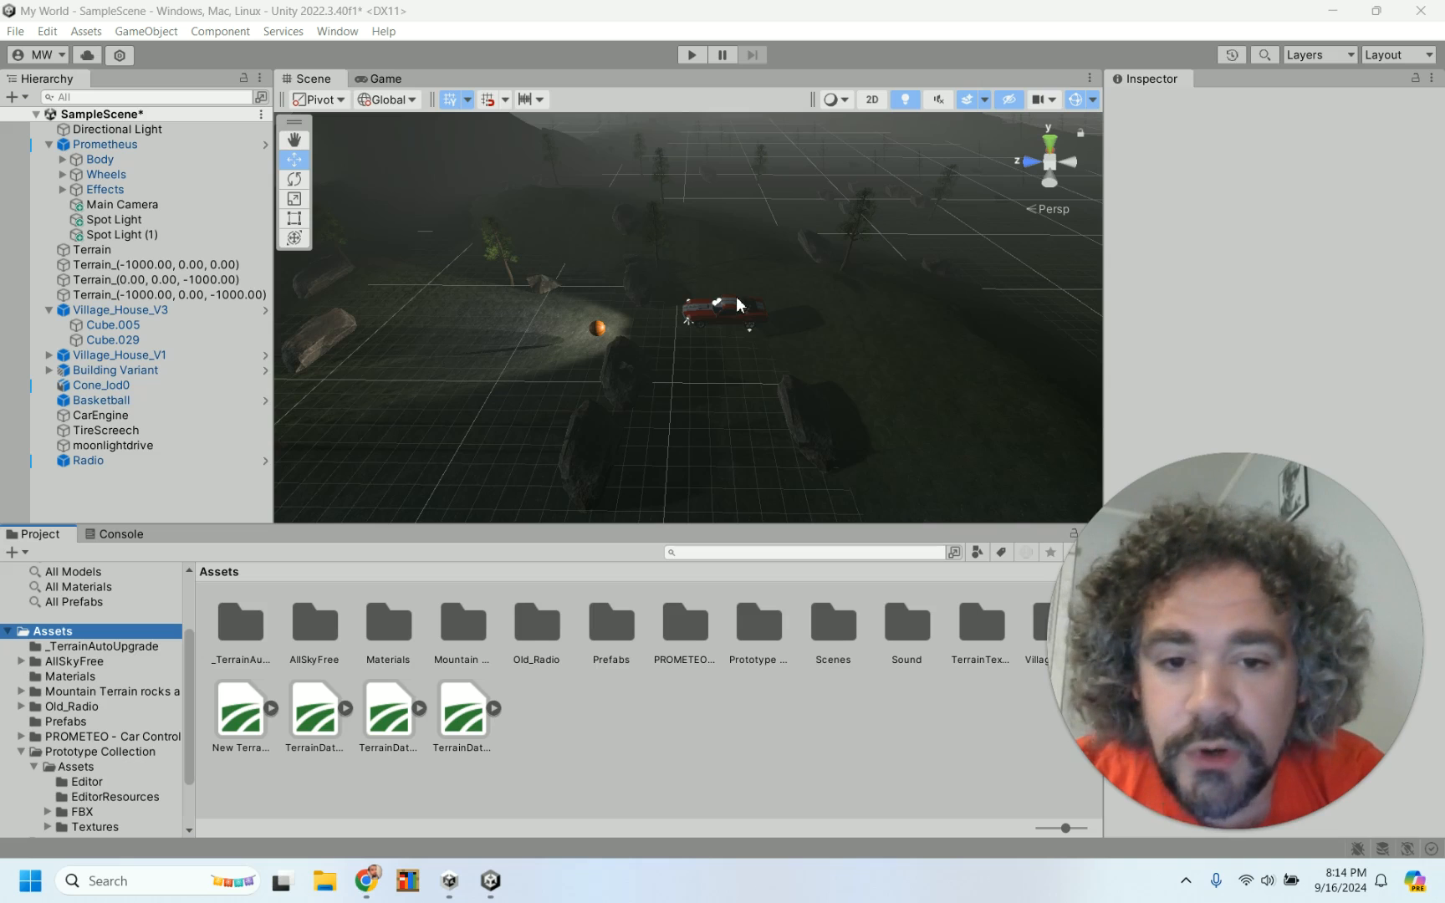
pyautogui.scroll(-5, 736, 298)
pyautogui.keyDown('alt'); pyautogui.moveTo(849, 388); pyautogui.dragTo(400, 419); pyautogui.keyUp('alt')
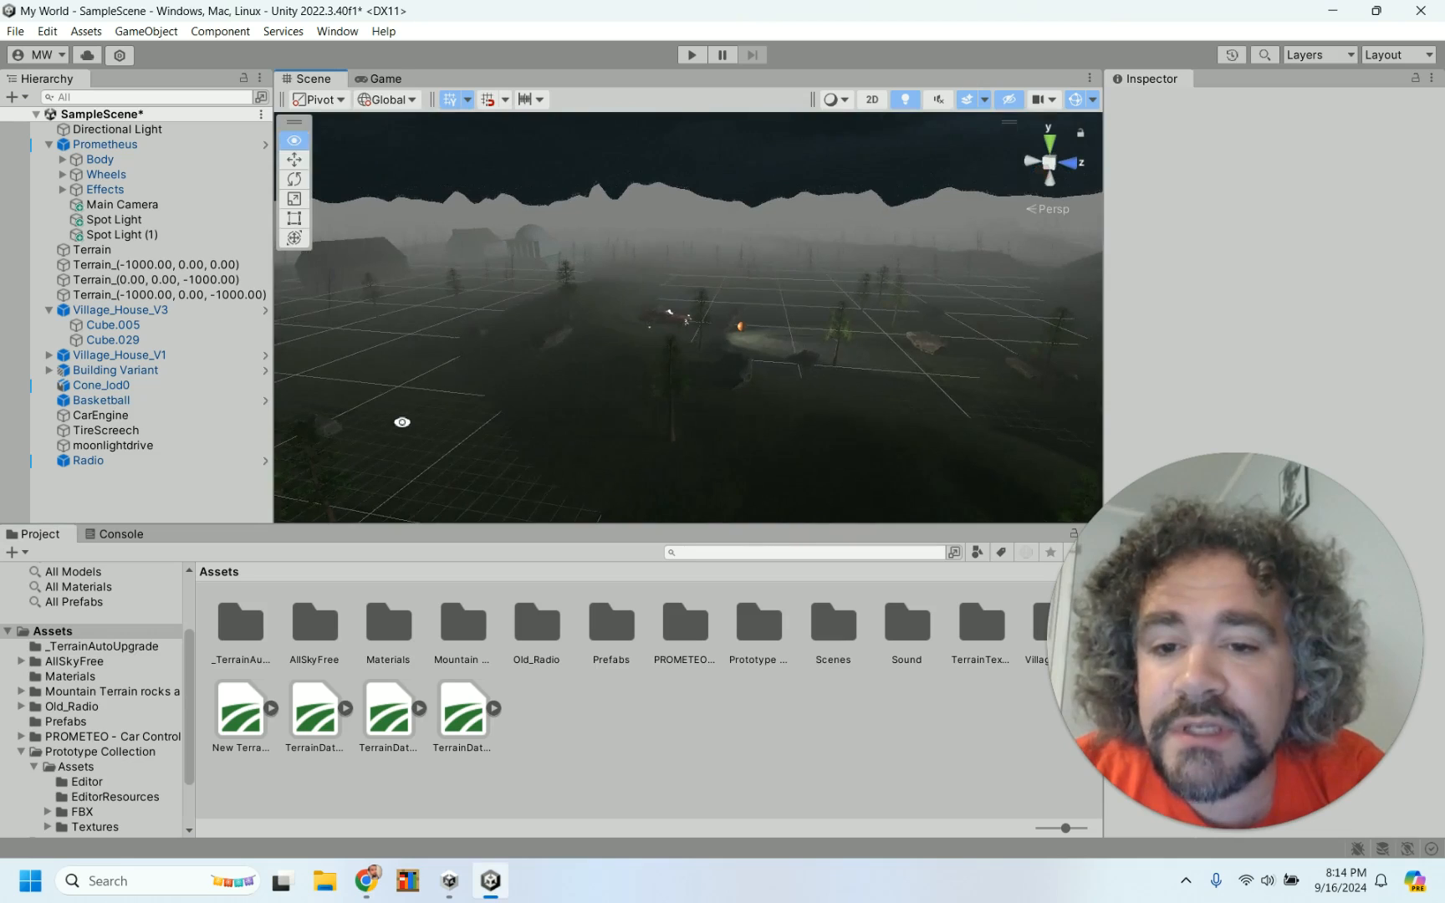
pyautogui.scroll(5, 448, 283)
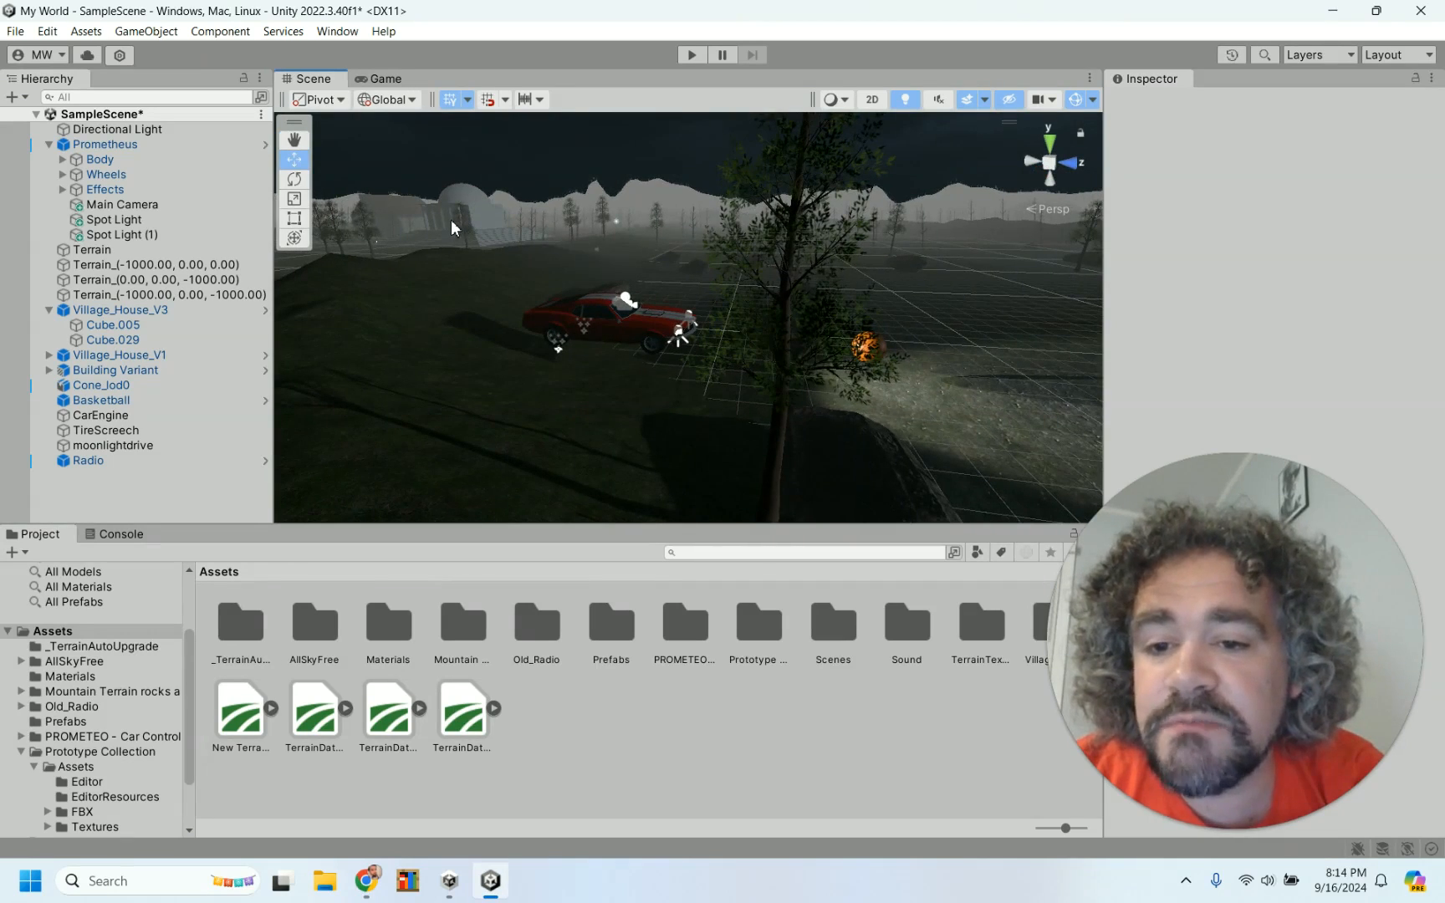
pyautogui.keyDown('alt'); pyautogui.moveTo(451, 219); pyautogui.dragTo(503, 125); pyautogui.keyUp('alt')
pyautogui.press('w')
pyautogui.moveTo(504, 126); pyautogui.dragTo(1285, 127, button='right')
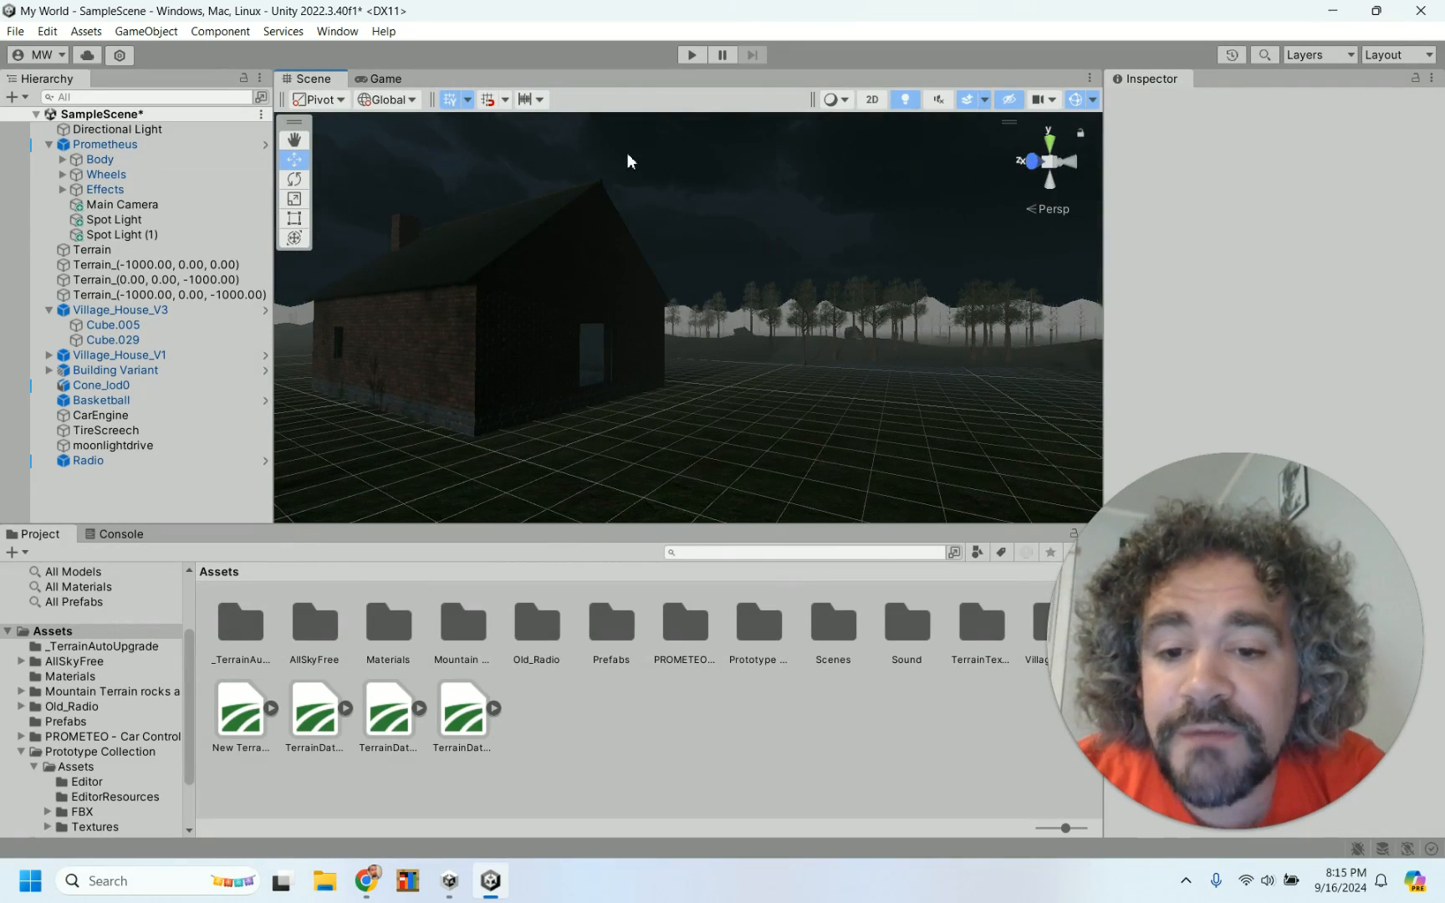
pyautogui.moveTo(590, 328); pyautogui.dragTo(590, 328, button='right')
pyautogui.press('w')
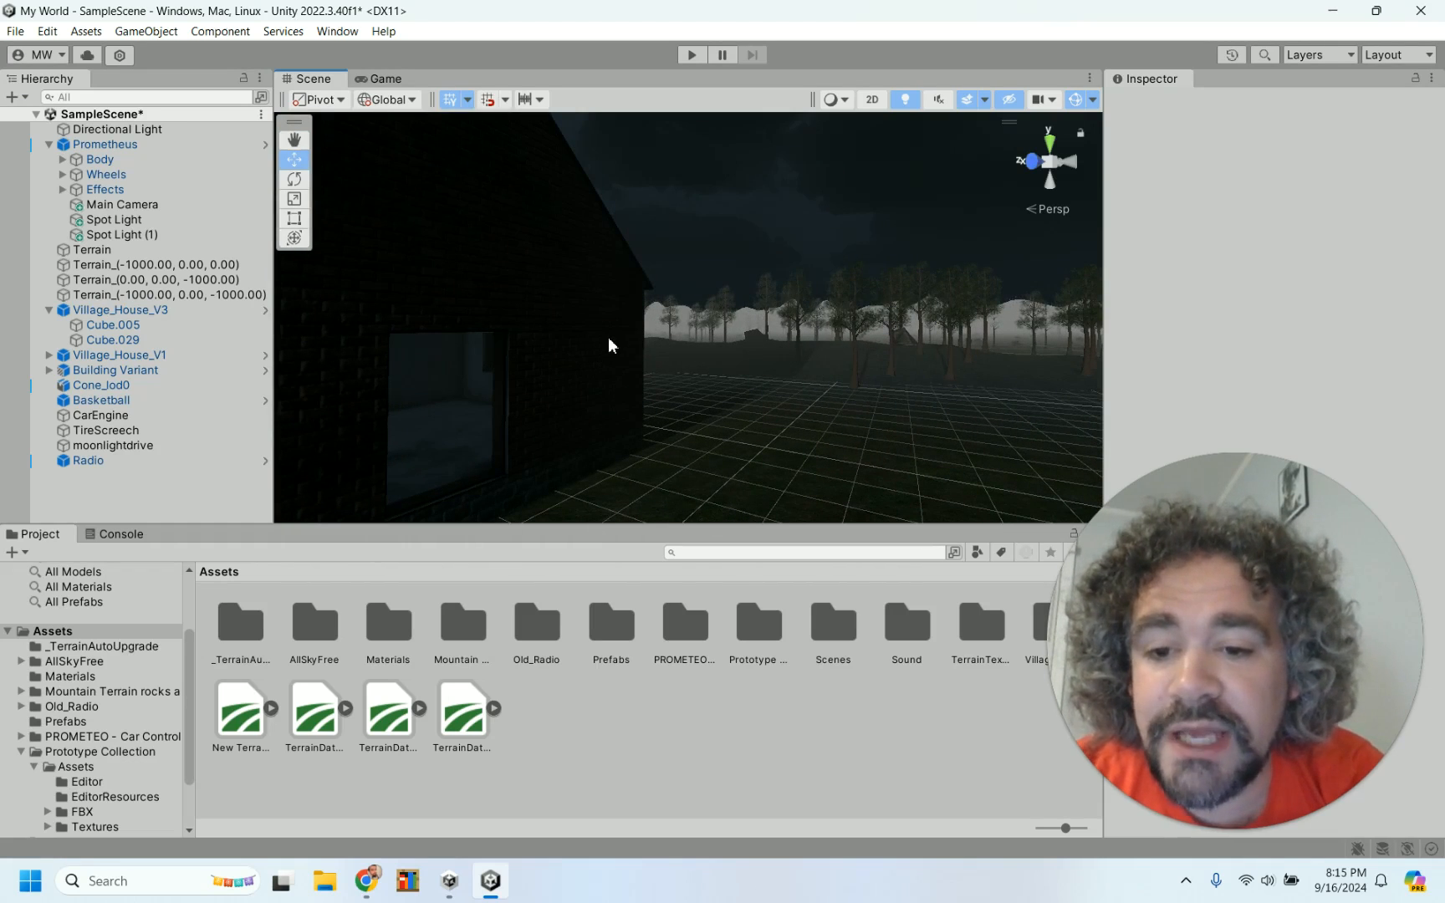
pyautogui.scroll(1, 618, 346)
pyautogui.scroll(-2, 617, 345)
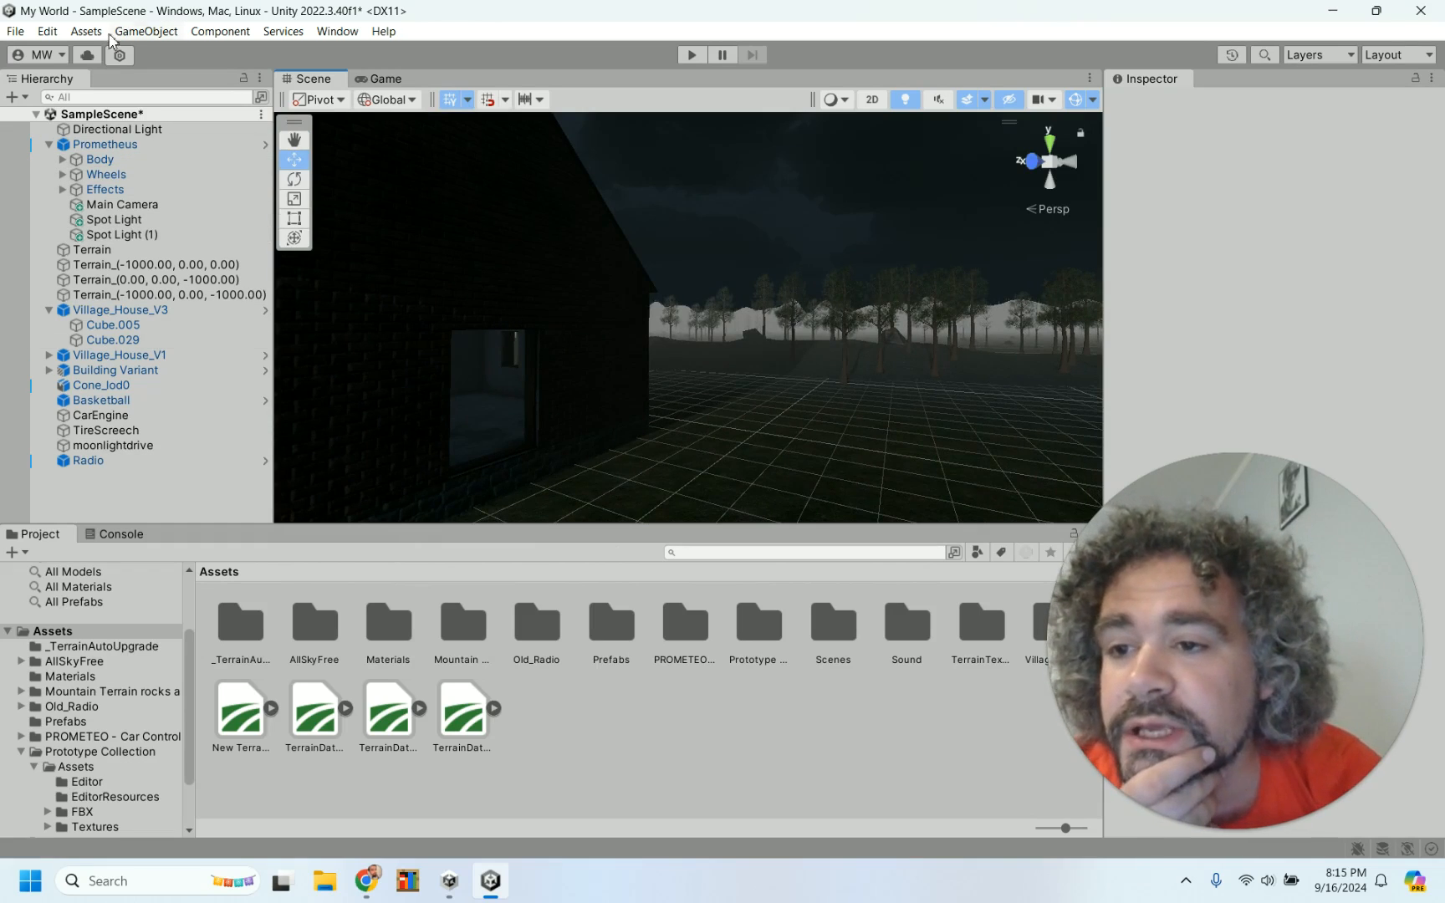
pyautogui.click(98, 117)
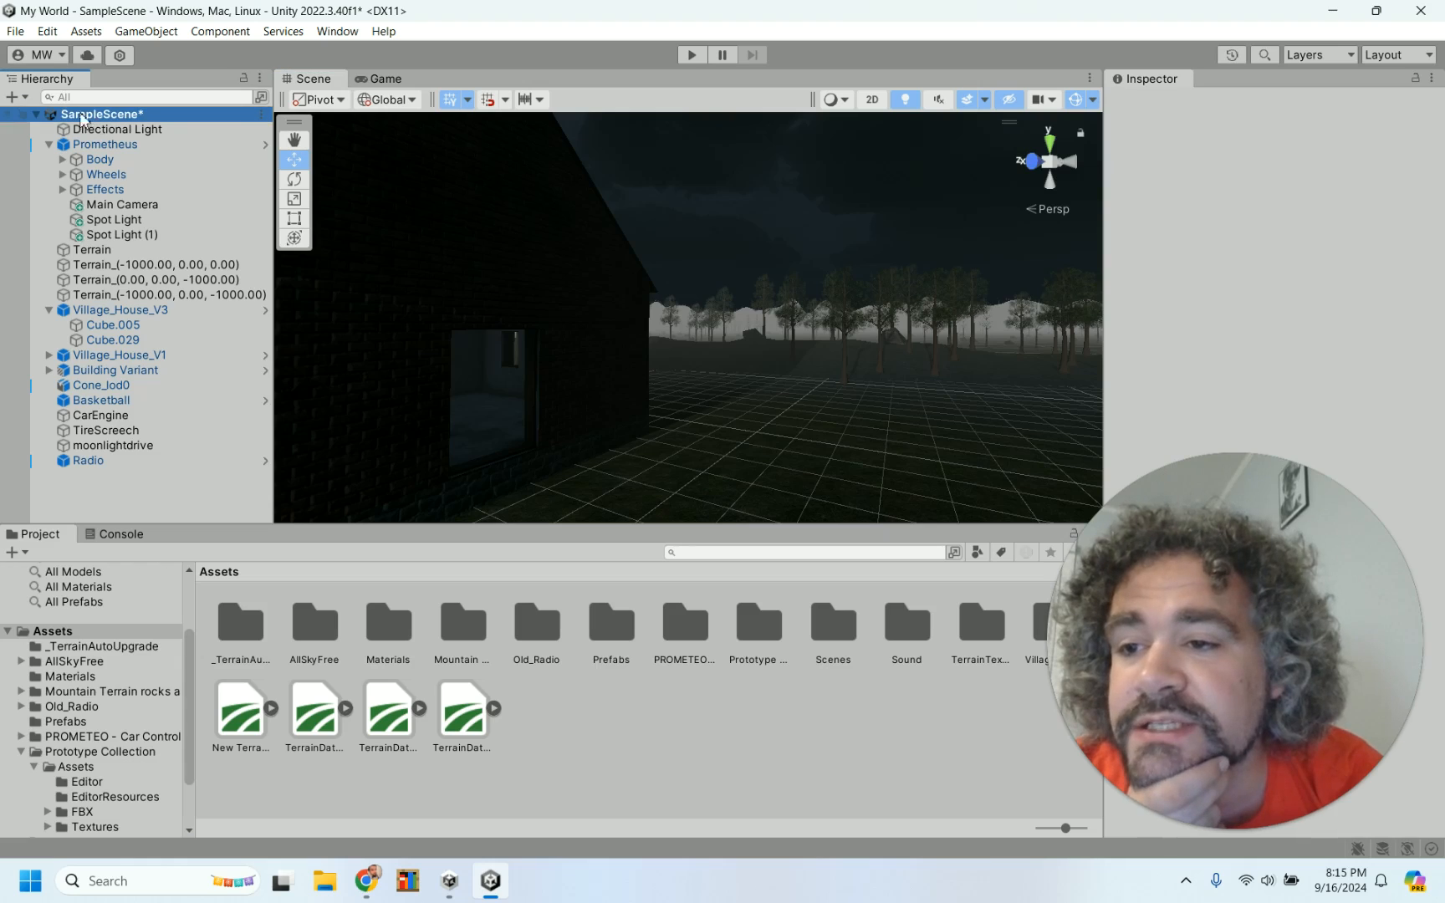
pyautogui.click(12, 97)
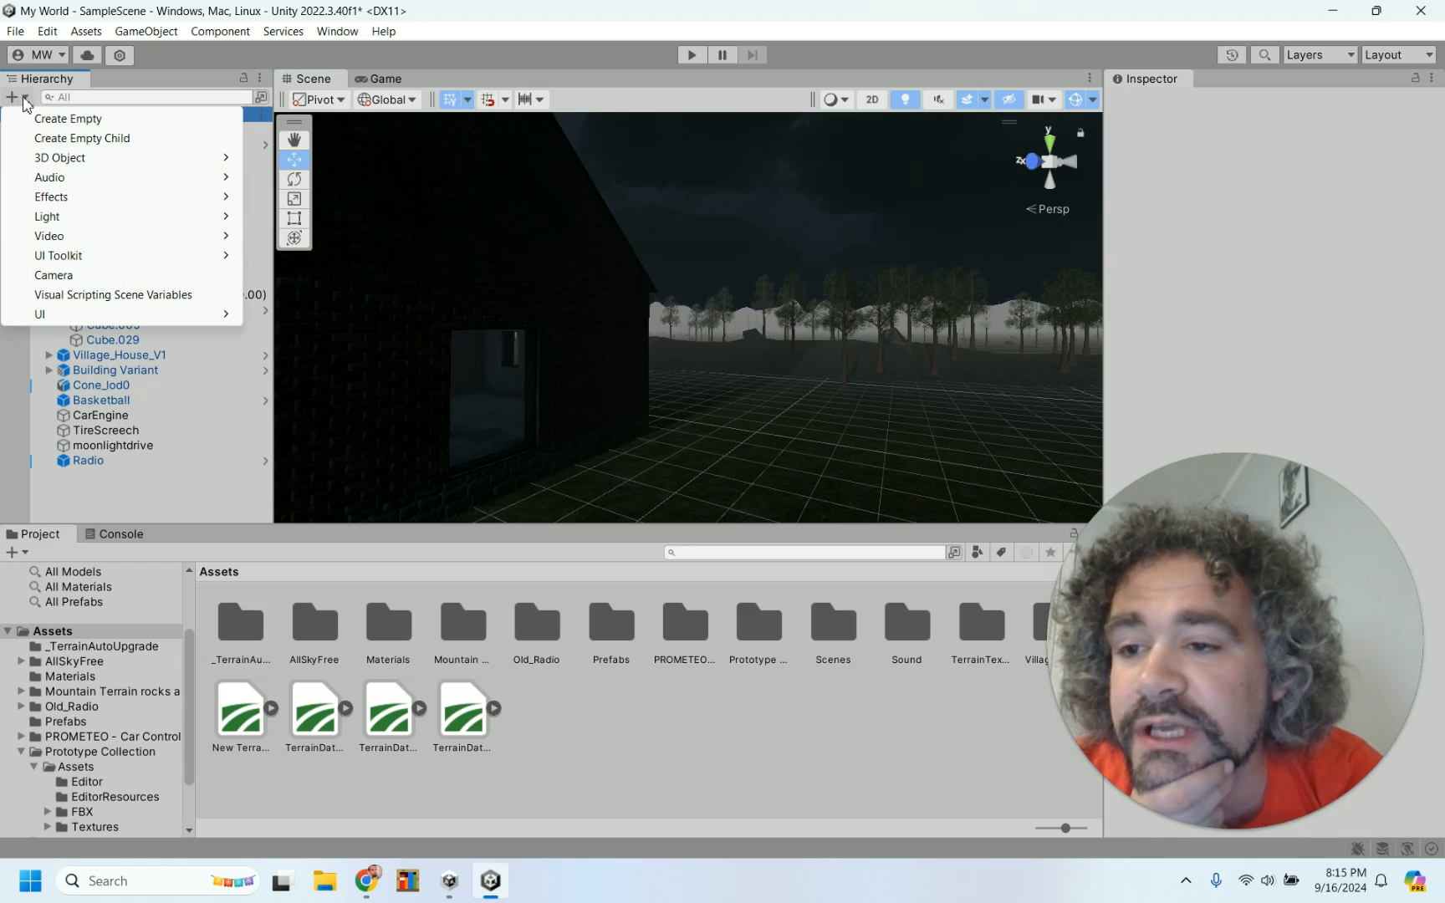
pyautogui.moveTo(73, 164)
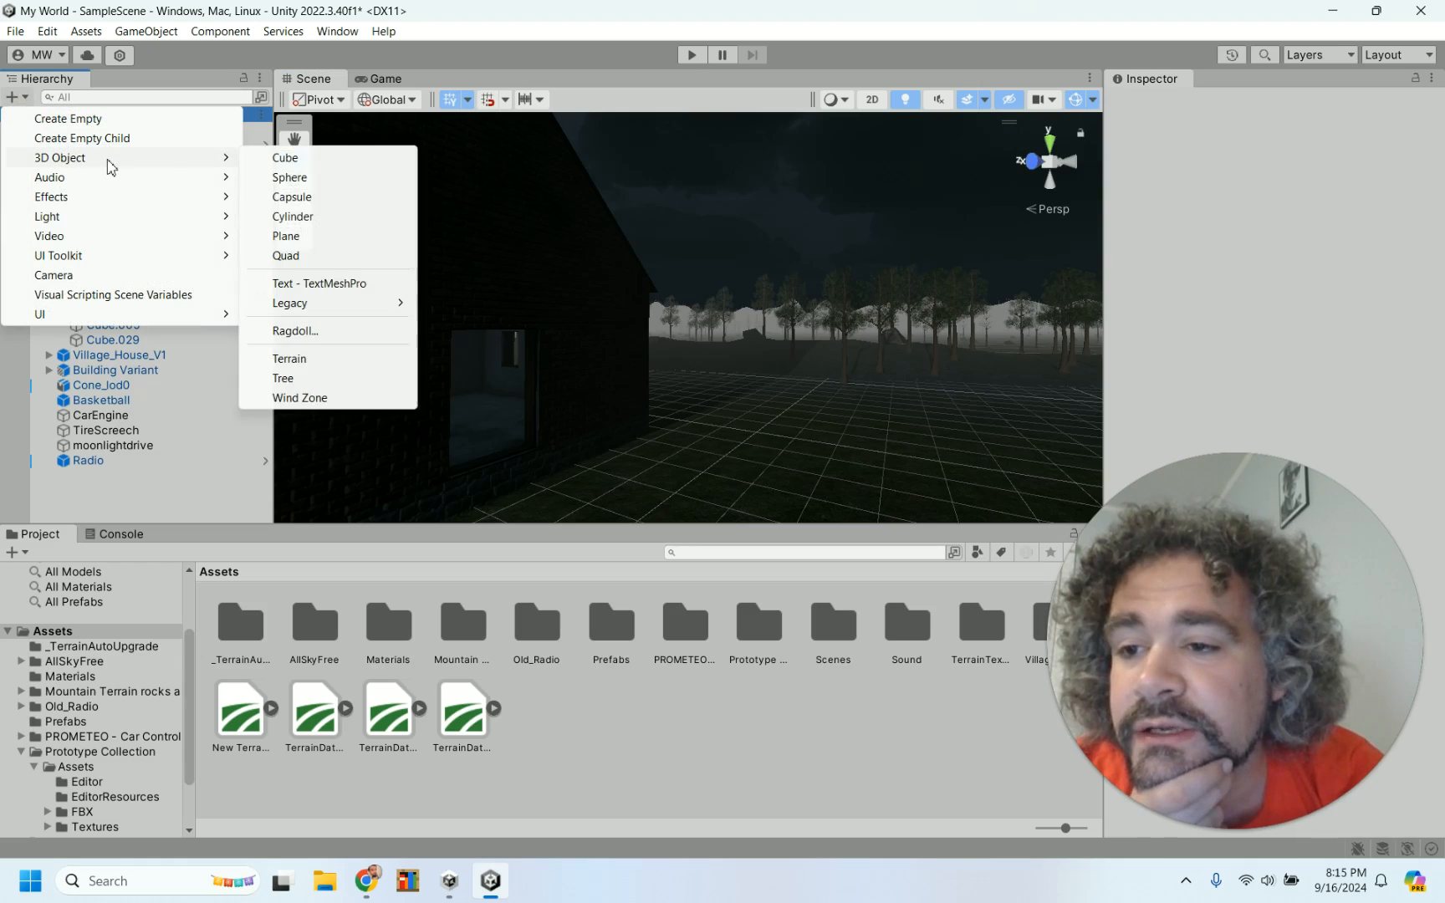
pyautogui.click(325, 179)
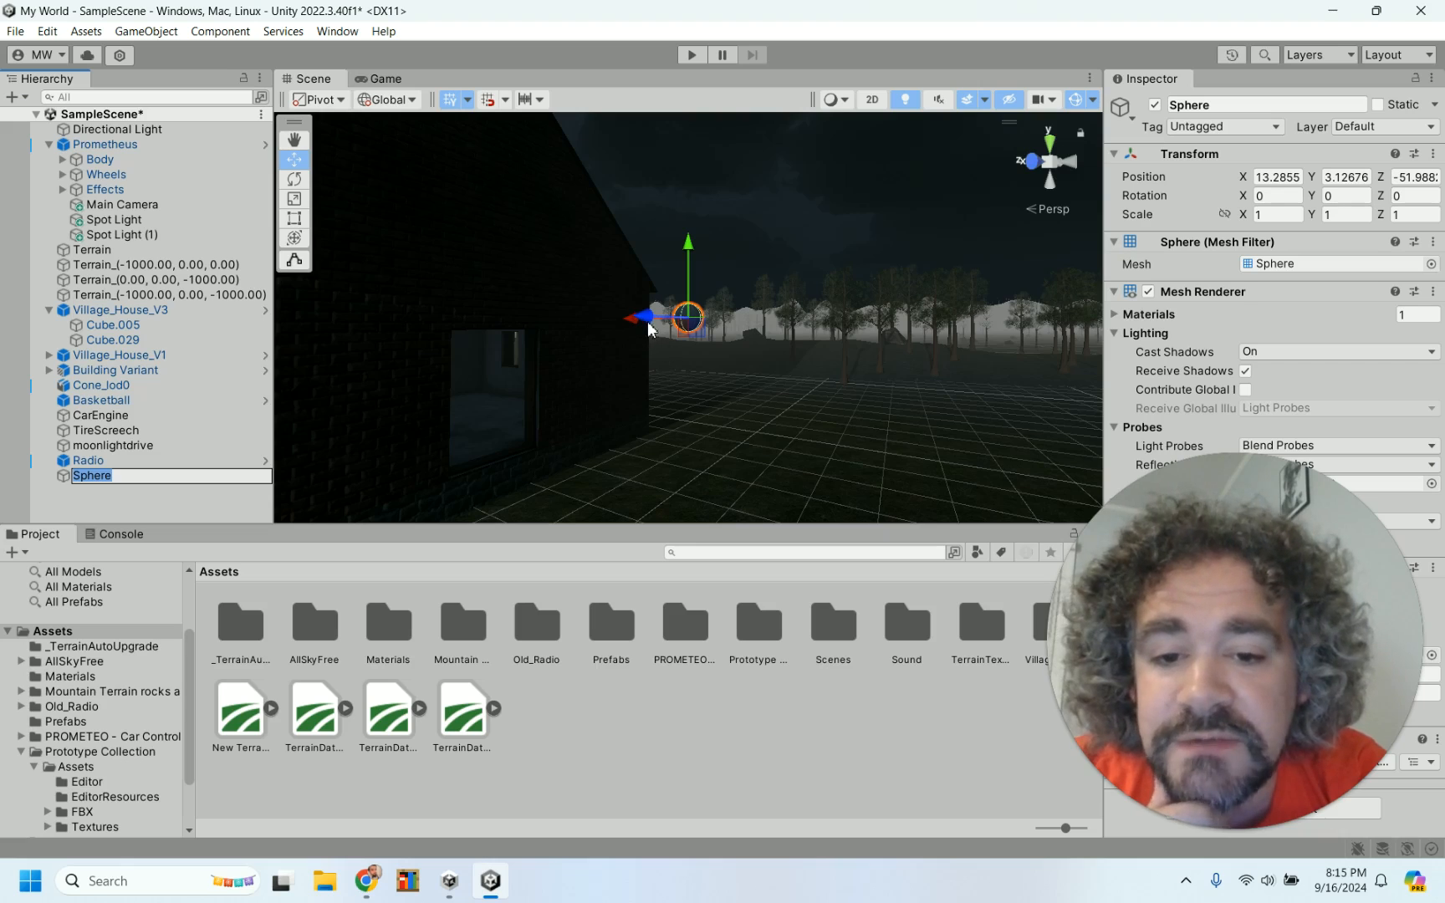
pyautogui.click(75, 488)
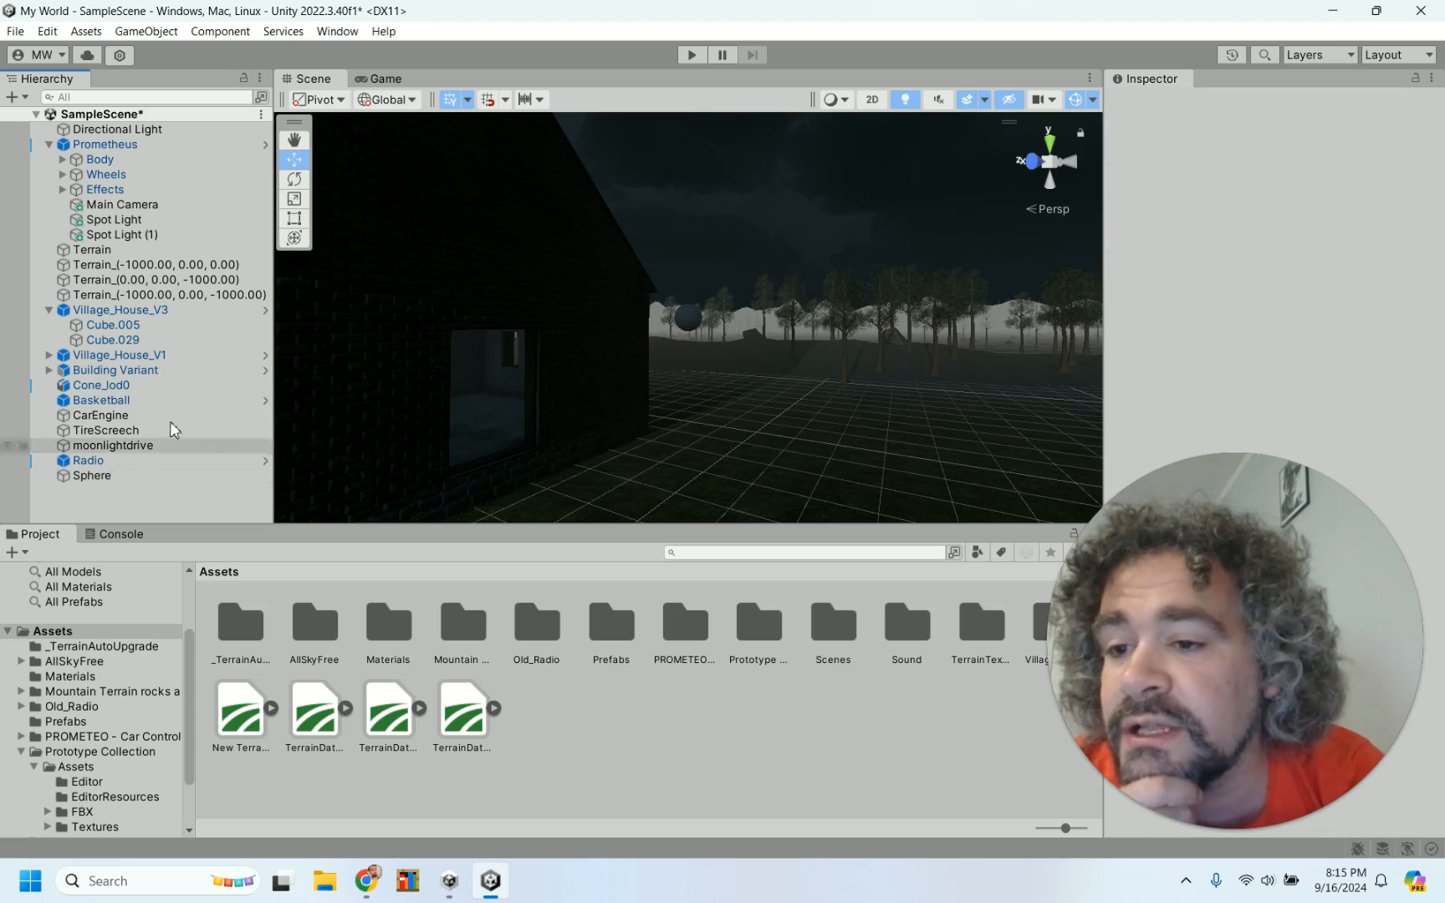
# - Make the Sphere a child of Village_House_V3 and move it to the wall above the doorway, at about X -6.06 and Z 0.37
pyautogui.click(335, 354)
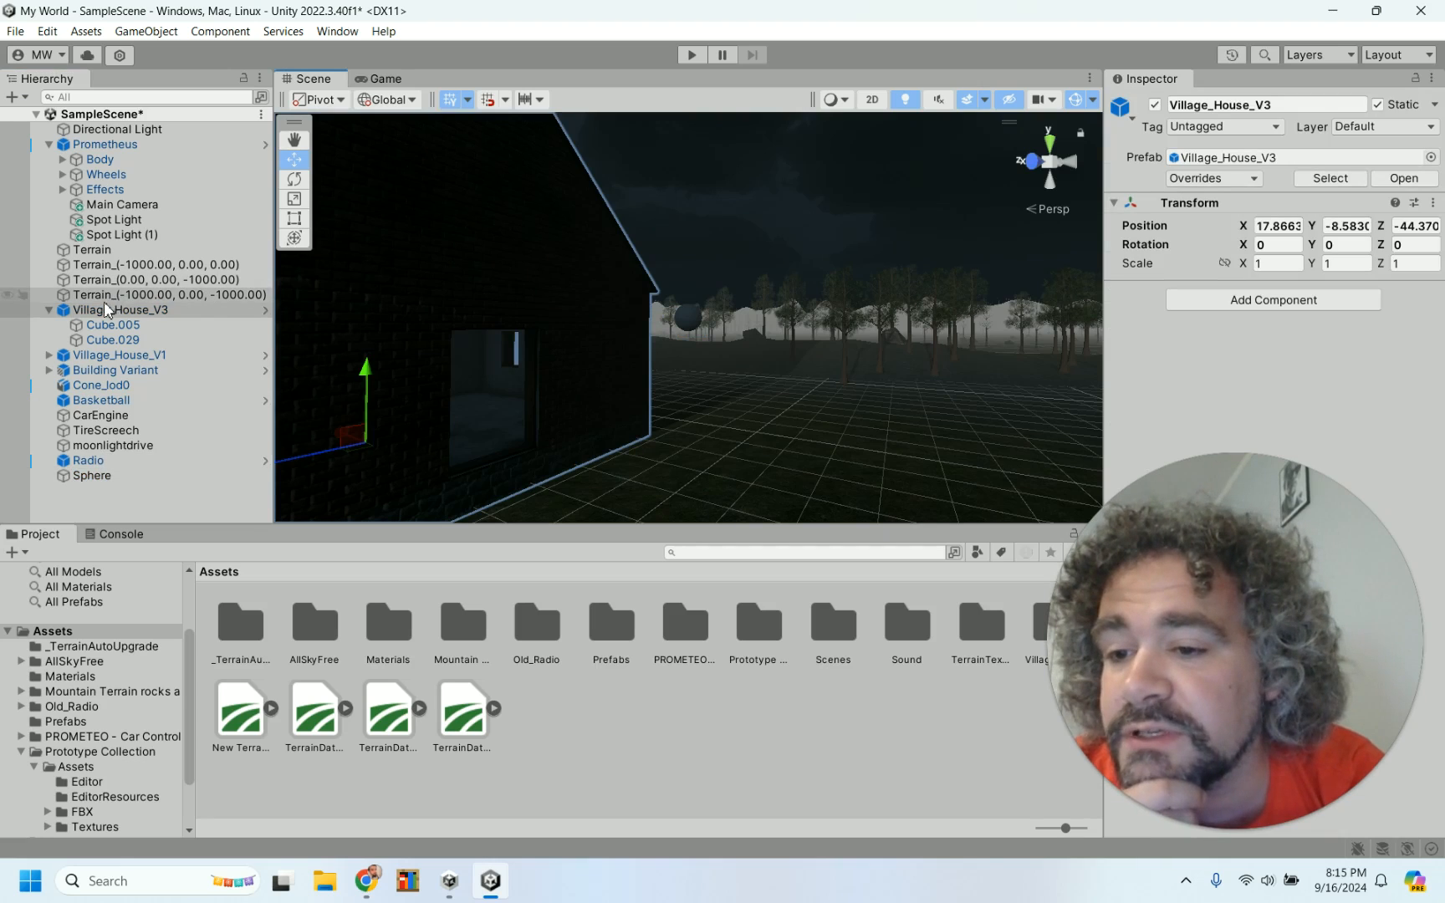
pyautogui.moveTo(71, 481); pyautogui.dragTo(90, 319)
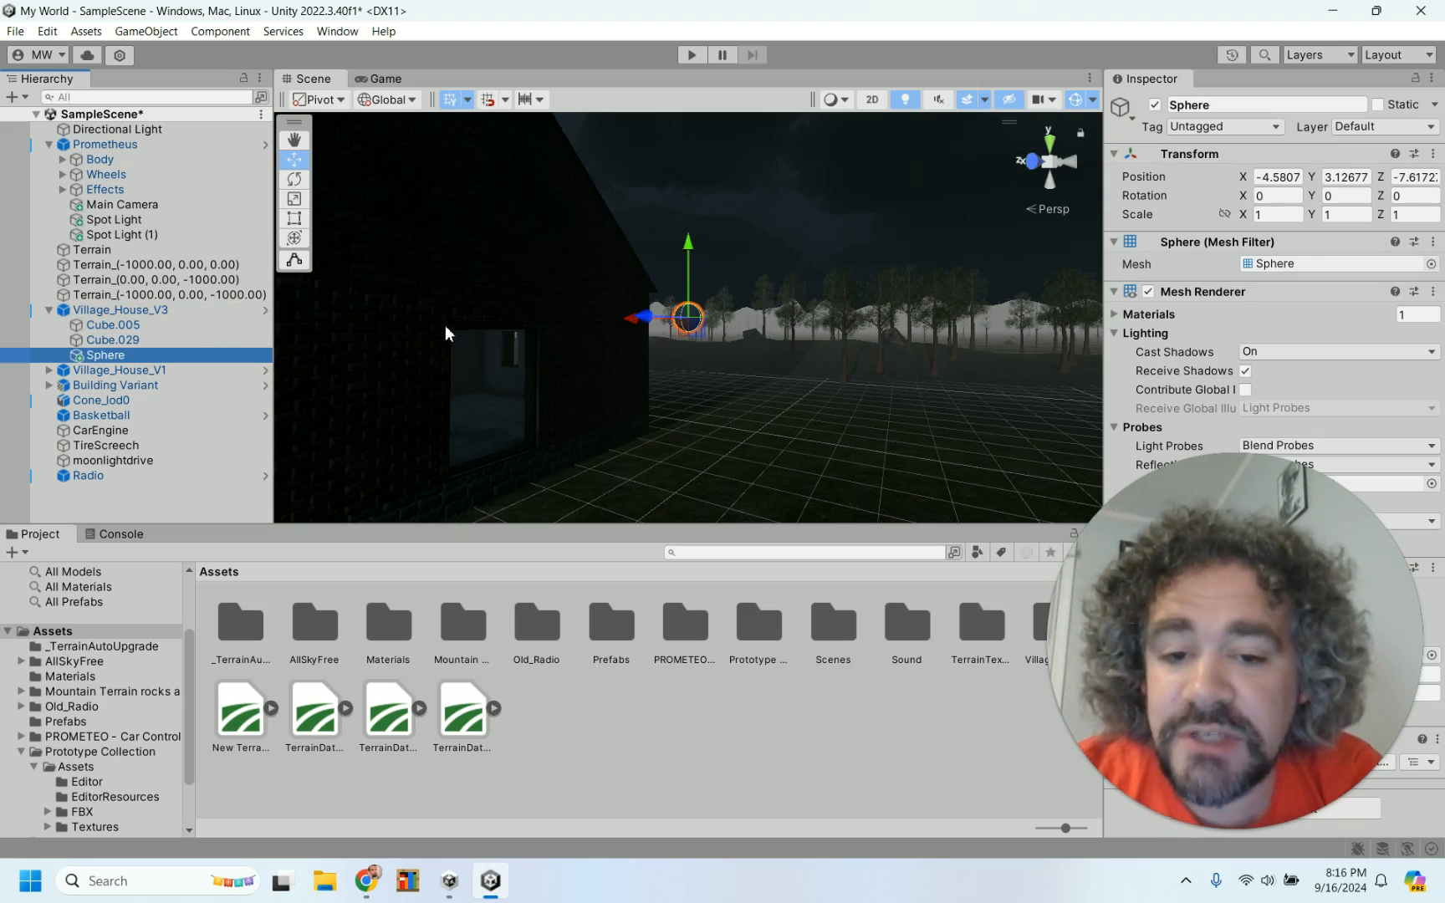
pyautogui.scroll(5, 612, 363)
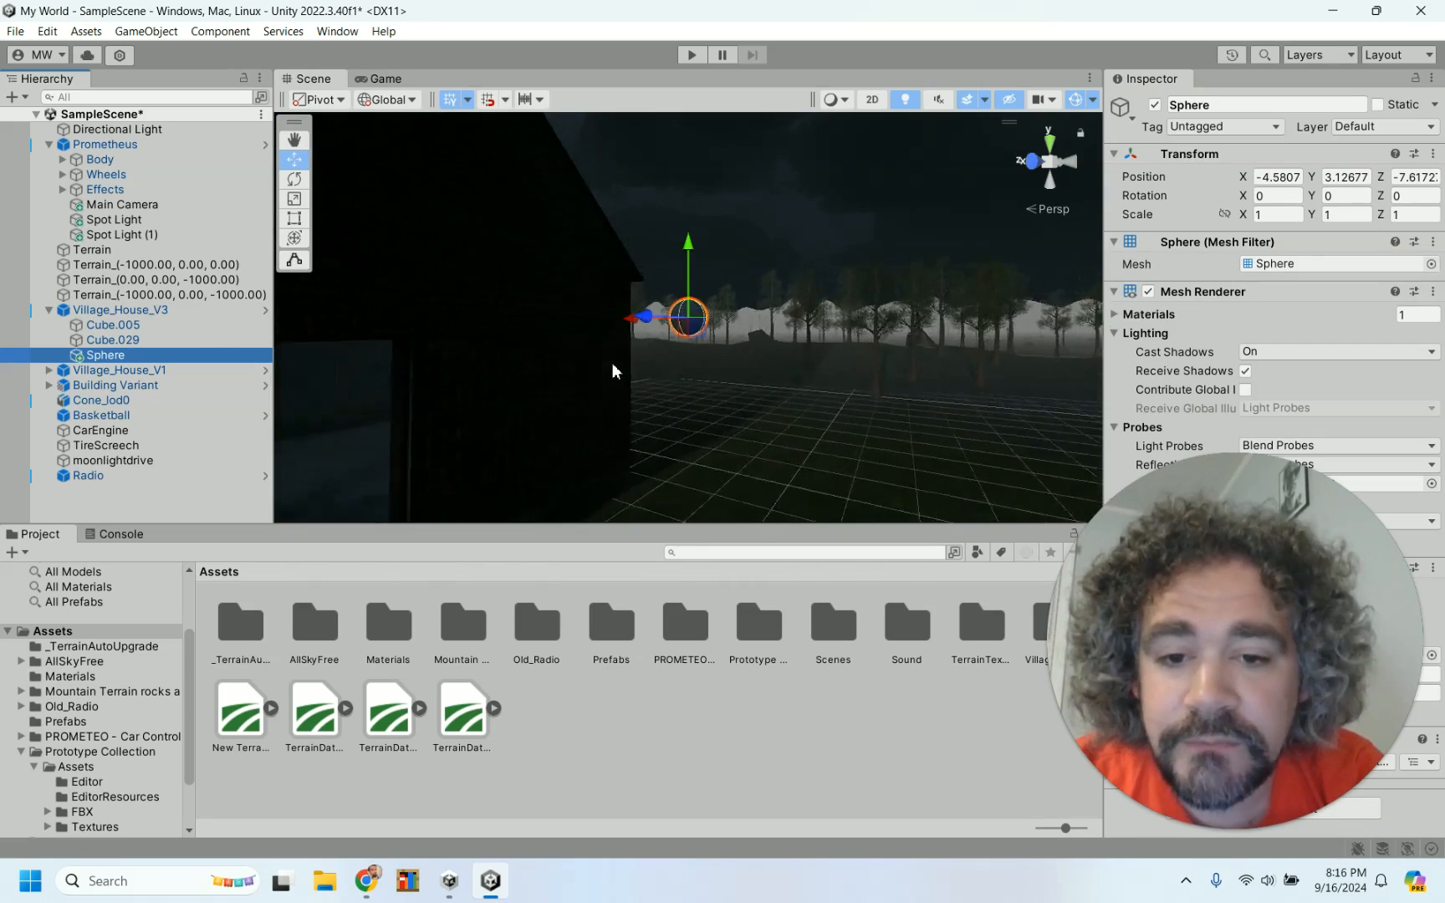
pyautogui.scroll(-3, 612, 364)
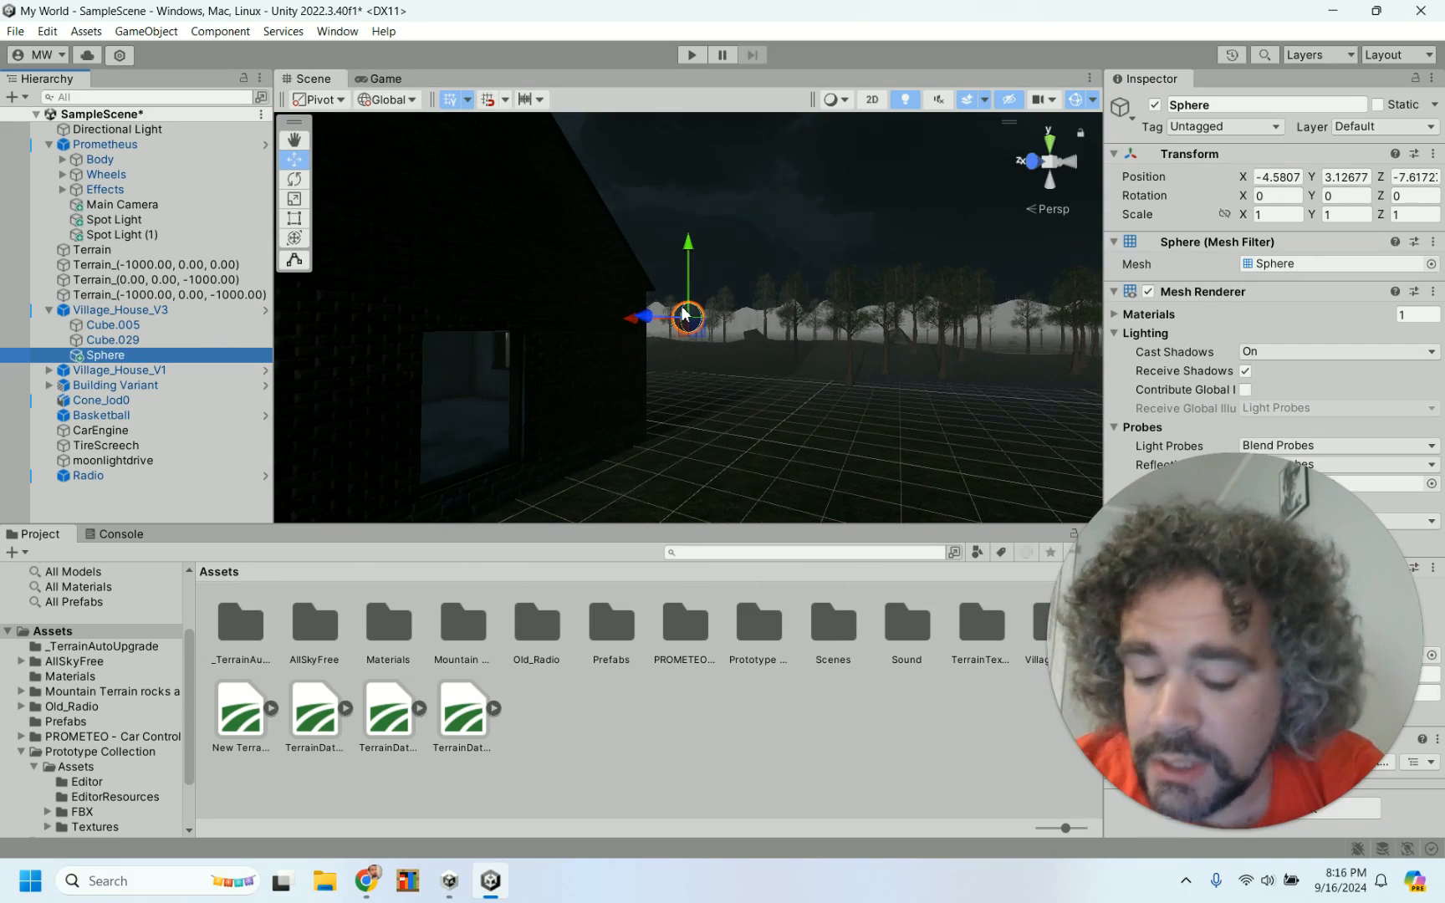
pyautogui.keyDown('alt'); pyautogui.moveTo(684, 316); pyautogui.dragTo(536, 380); pyautogui.keyUp('alt')
pyautogui.moveTo(614, 320); pyautogui.dragTo(336, 354)
pyautogui.keyDown('alt'); pyautogui.moveTo(422, 426); pyautogui.dragTo(757, 391); pyautogui.keyUp('alt')
pyautogui.moveTo(475, 333); pyautogui.dragTo(575, 340)
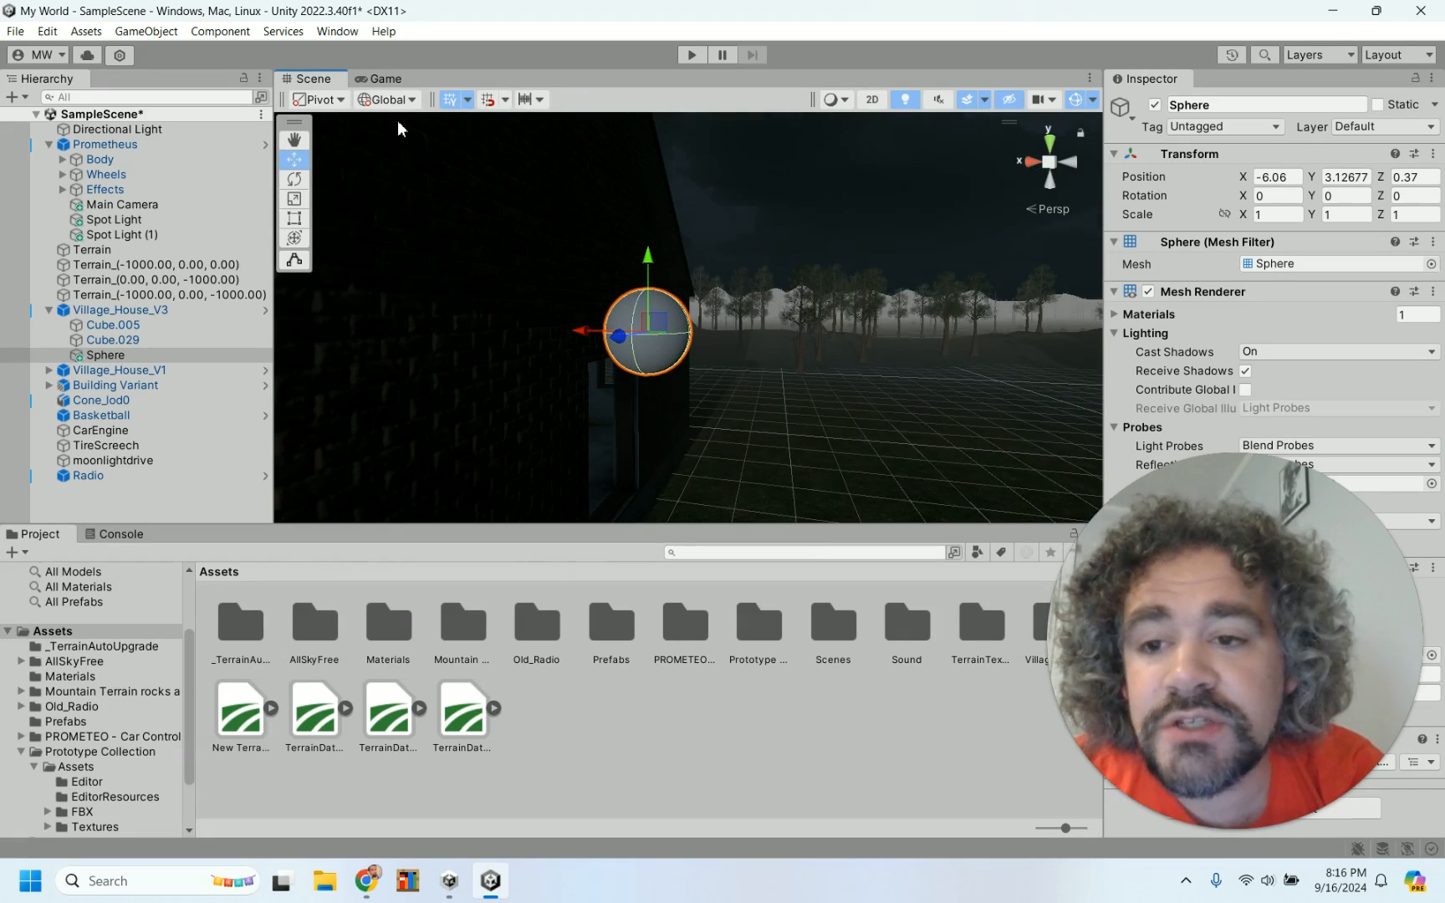
# - Scale the sphere down uniformly to about 0.26 and move it against the house wall, at about X -5.62
pyautogui.click(301, 199)
pyautogui.moveTo(649, 338); pyautogui.dragTo(616, 379)
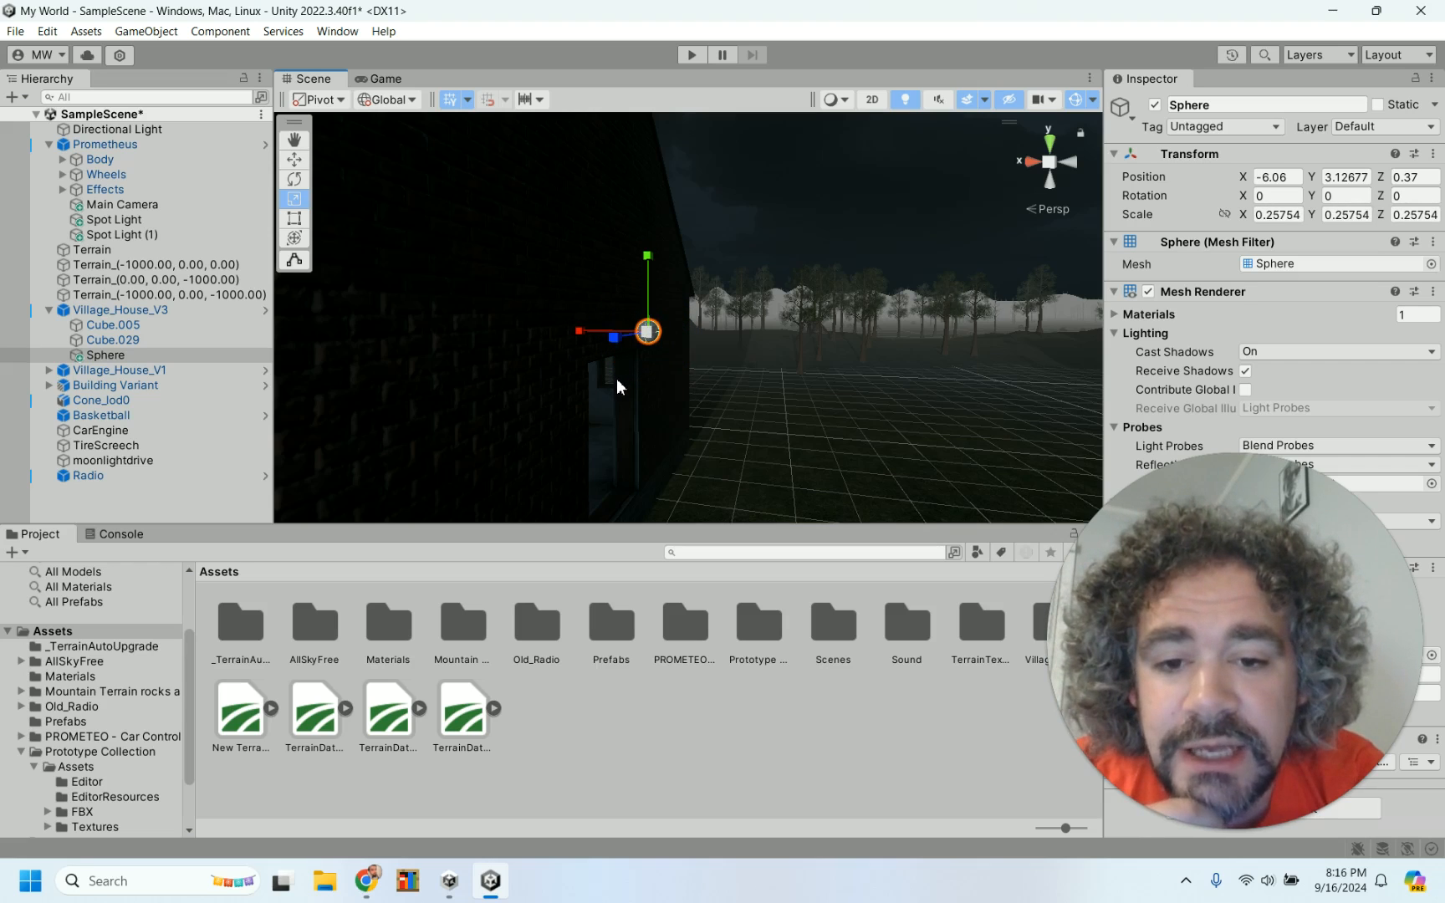
pyautogui.click(296, 161)
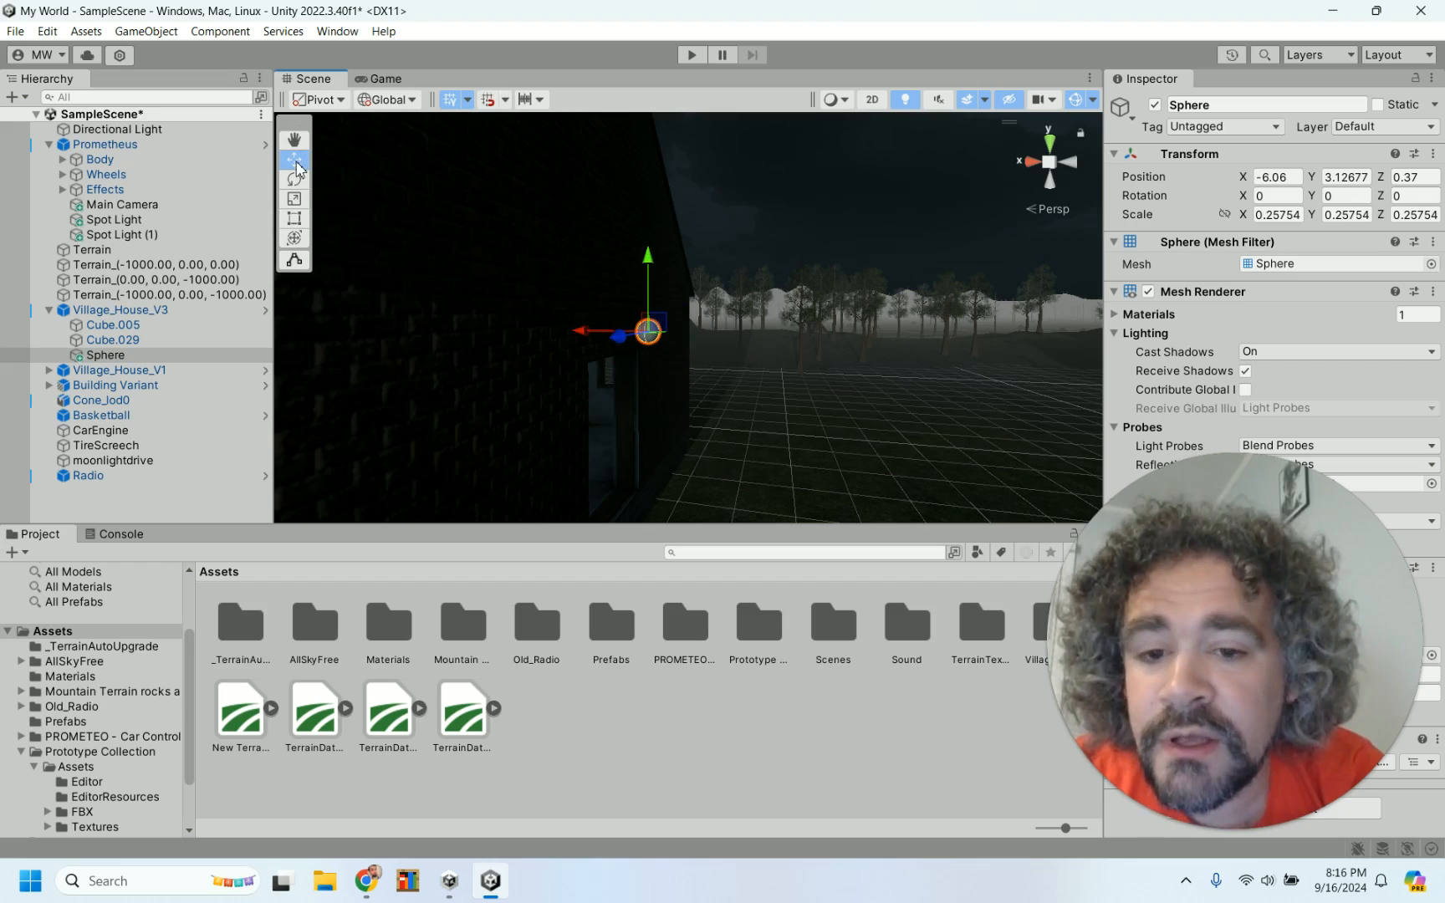
pyautogui.moveTo(577, 328); pyautogui.dragTo(564, 333)
pyautogui.press('f')
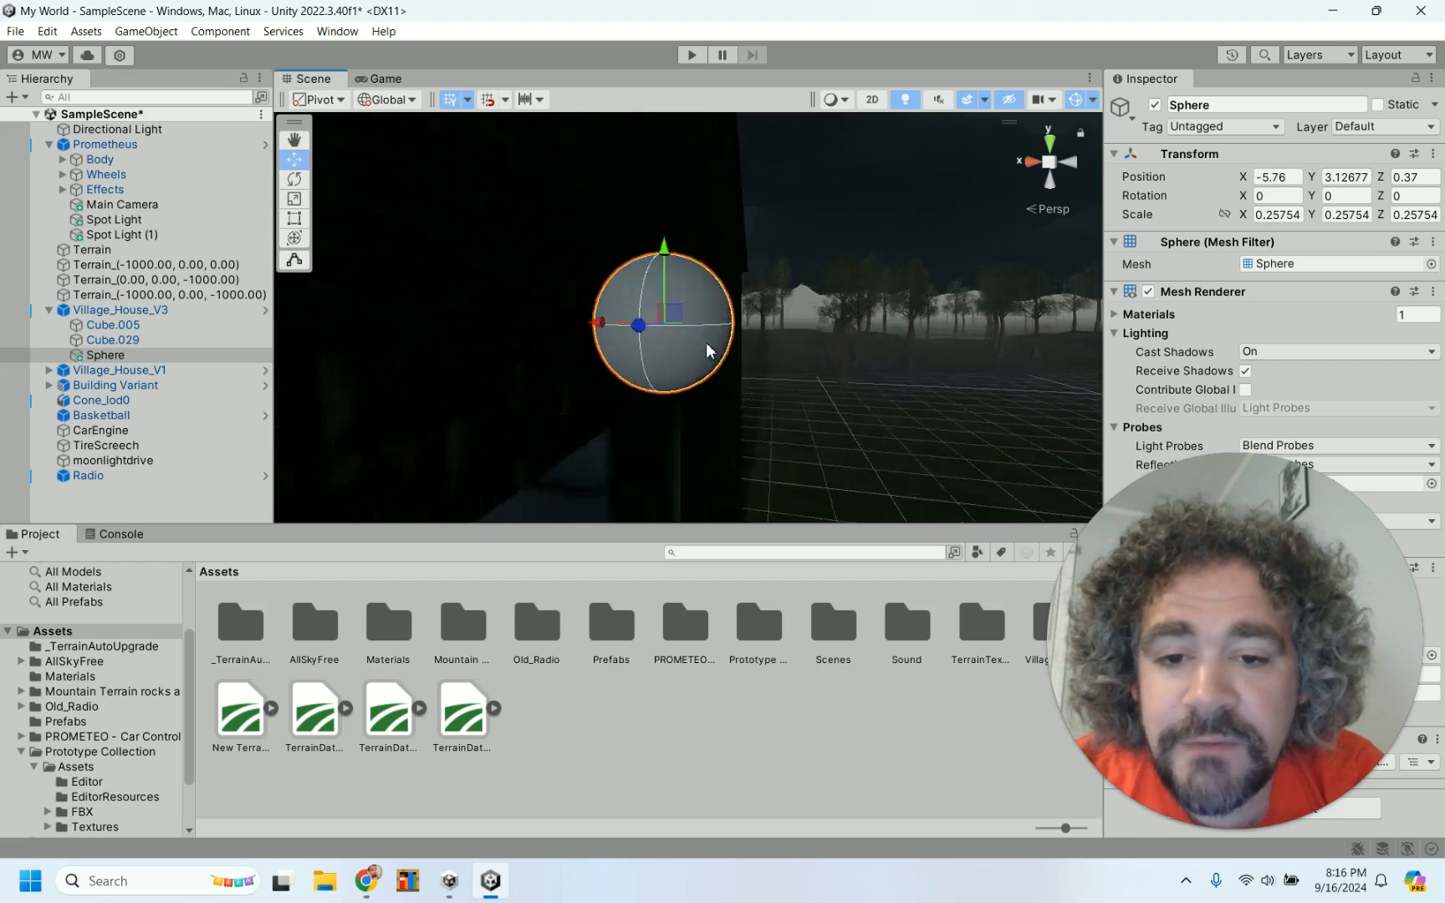
pyautogui.keyDown('alt'); pyautogui.moveTo(562, 345); pyautogui.dragTo(786, 349); pyautogui.keyUp('alt')
pyautogui.moveTo(608, 318); pyautogui.dragTo(489, 344)
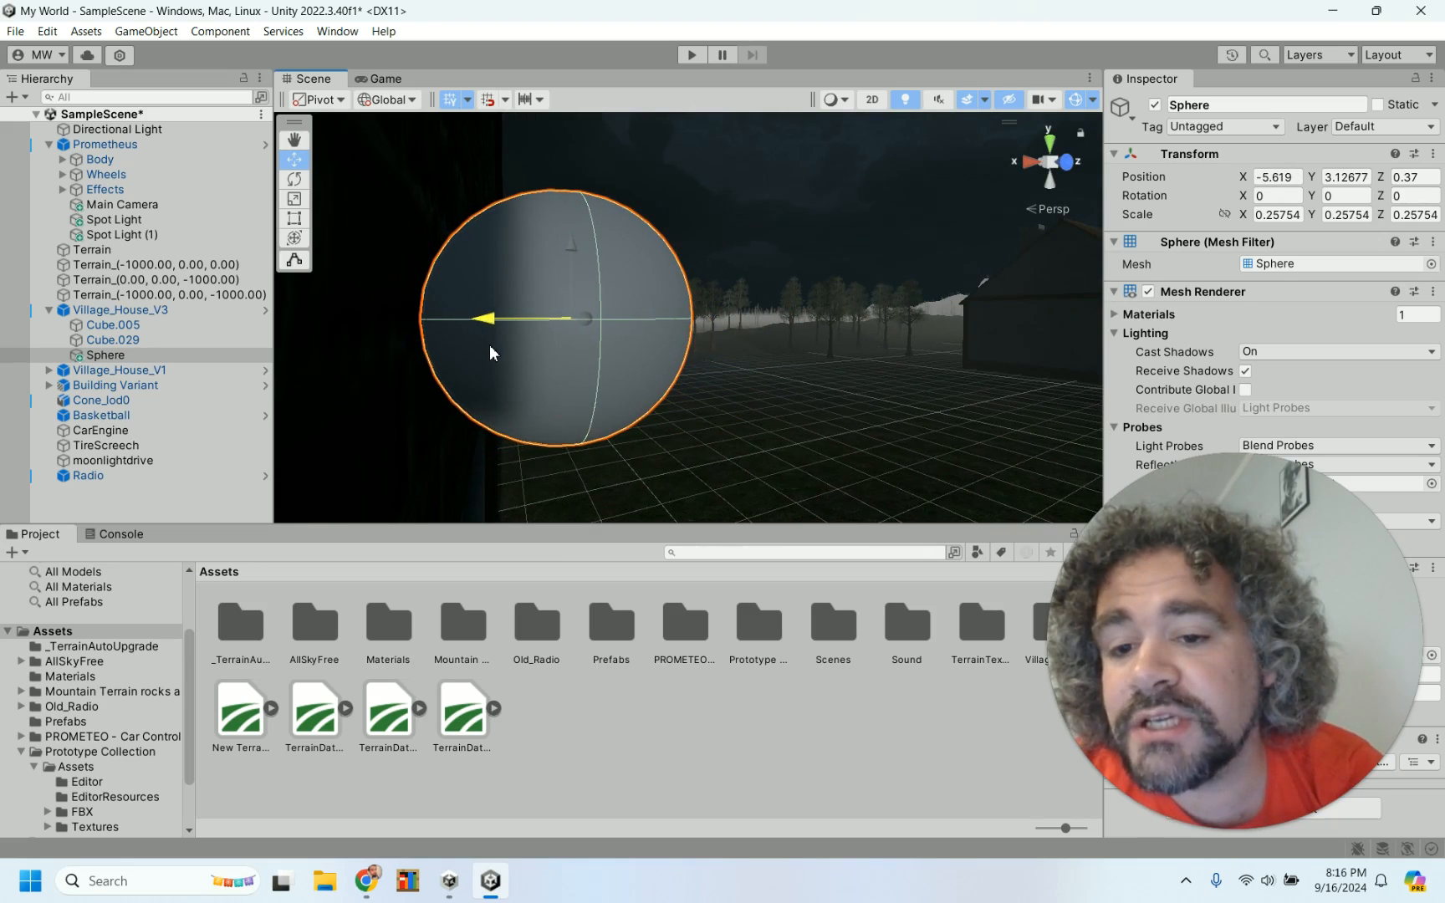
# - Slide the sphere along the wall to sit over the doorway, at about Z 0.1
pyautogui.keyDown('alt'); pyautogui.moveTo(662, 413); pyautogui.dragTo(821, 399); pyautogui.keyUp('alt')
pyautogui.scroll(-5, 848, 406)
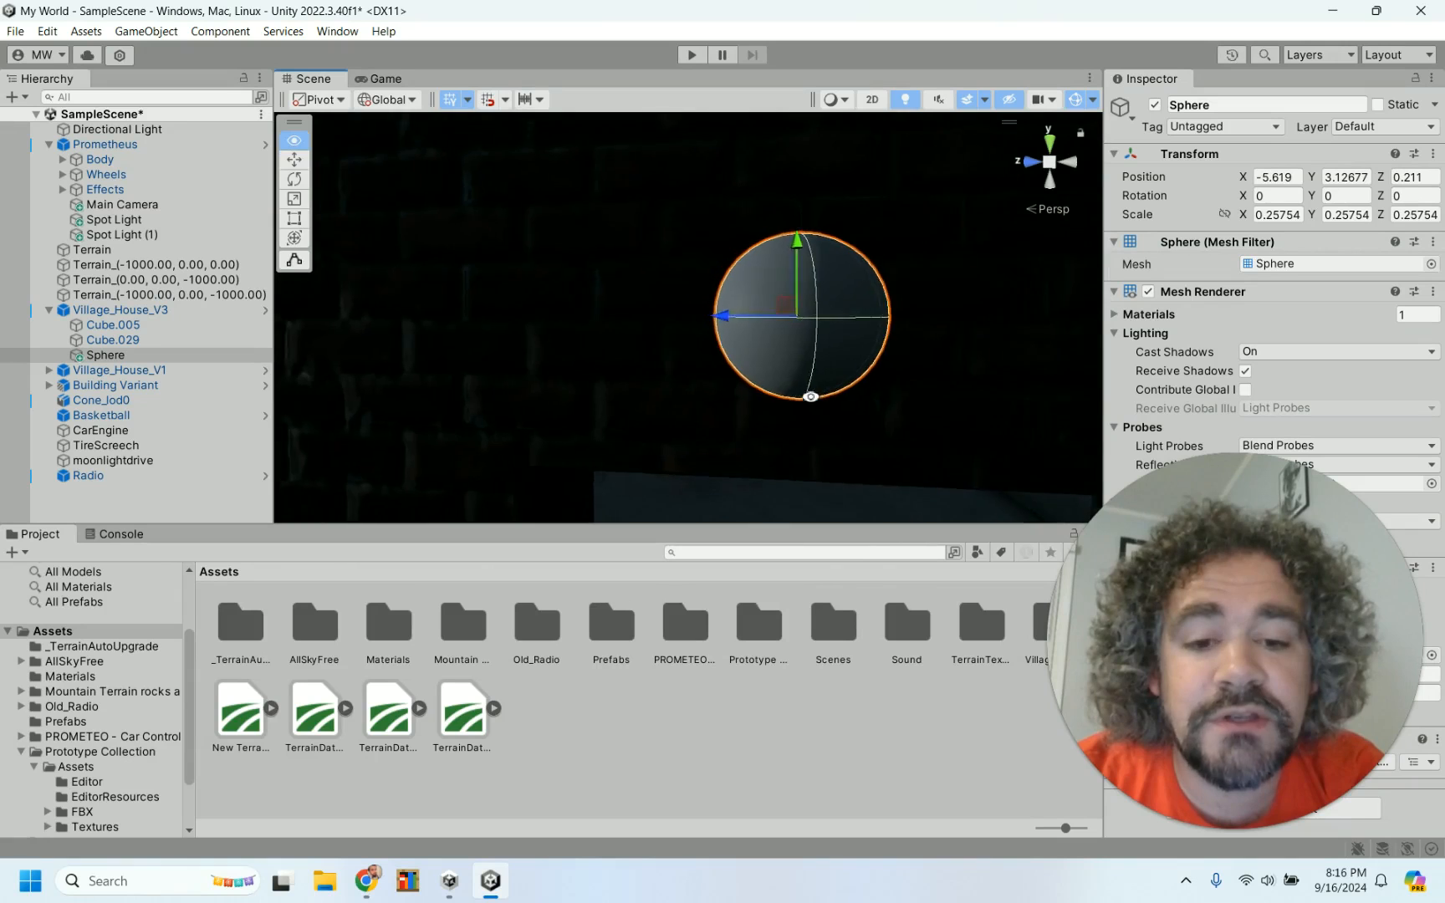
pyautogui.scroll(-1, 847, 405)
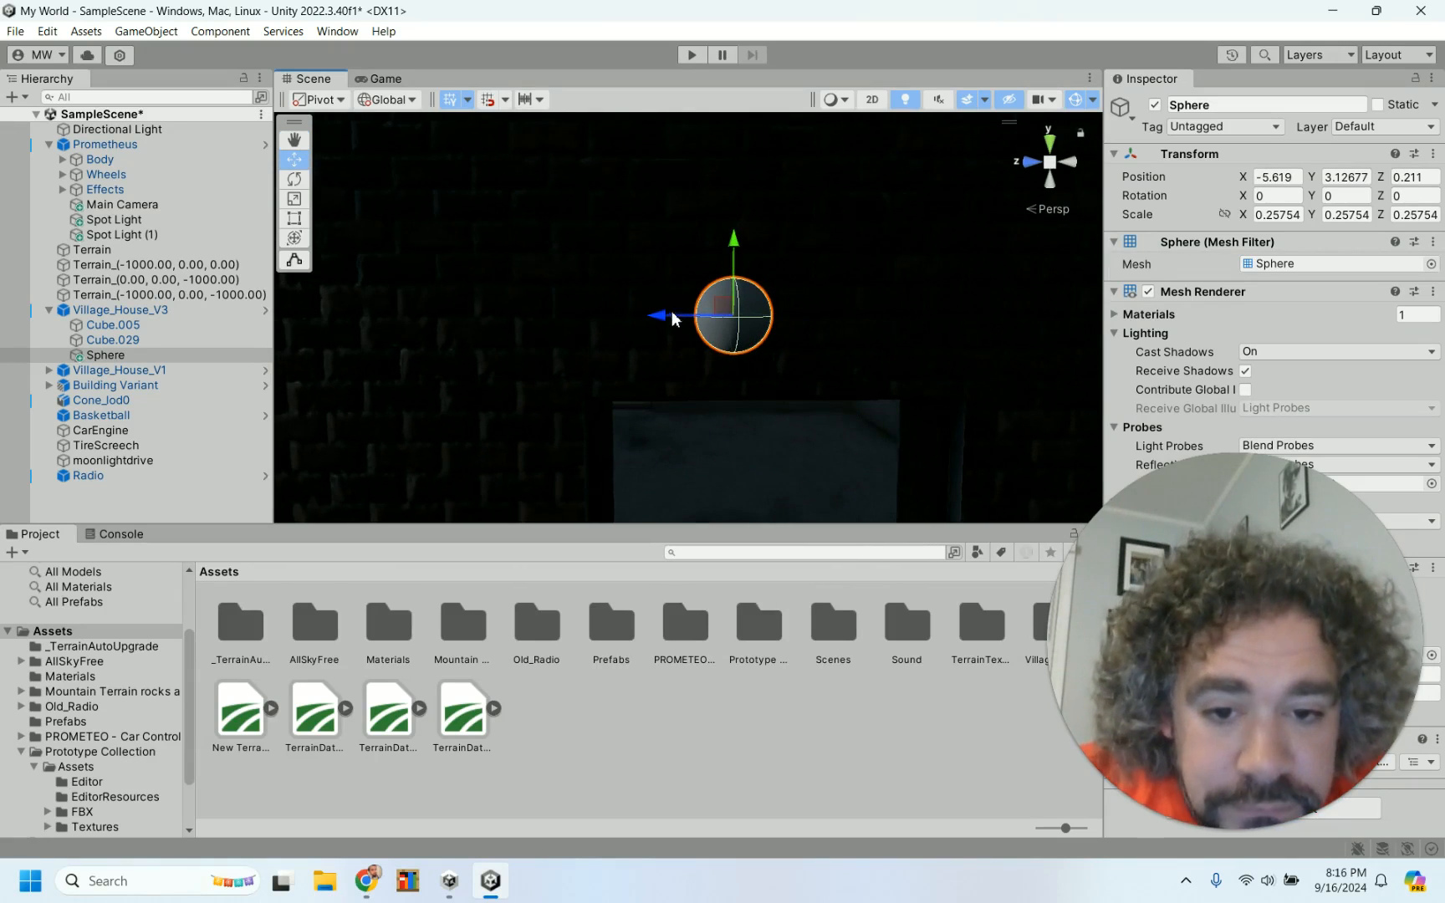
pyautogui.moveTo(661, 321); pyautogui.dragTo(692, 318)
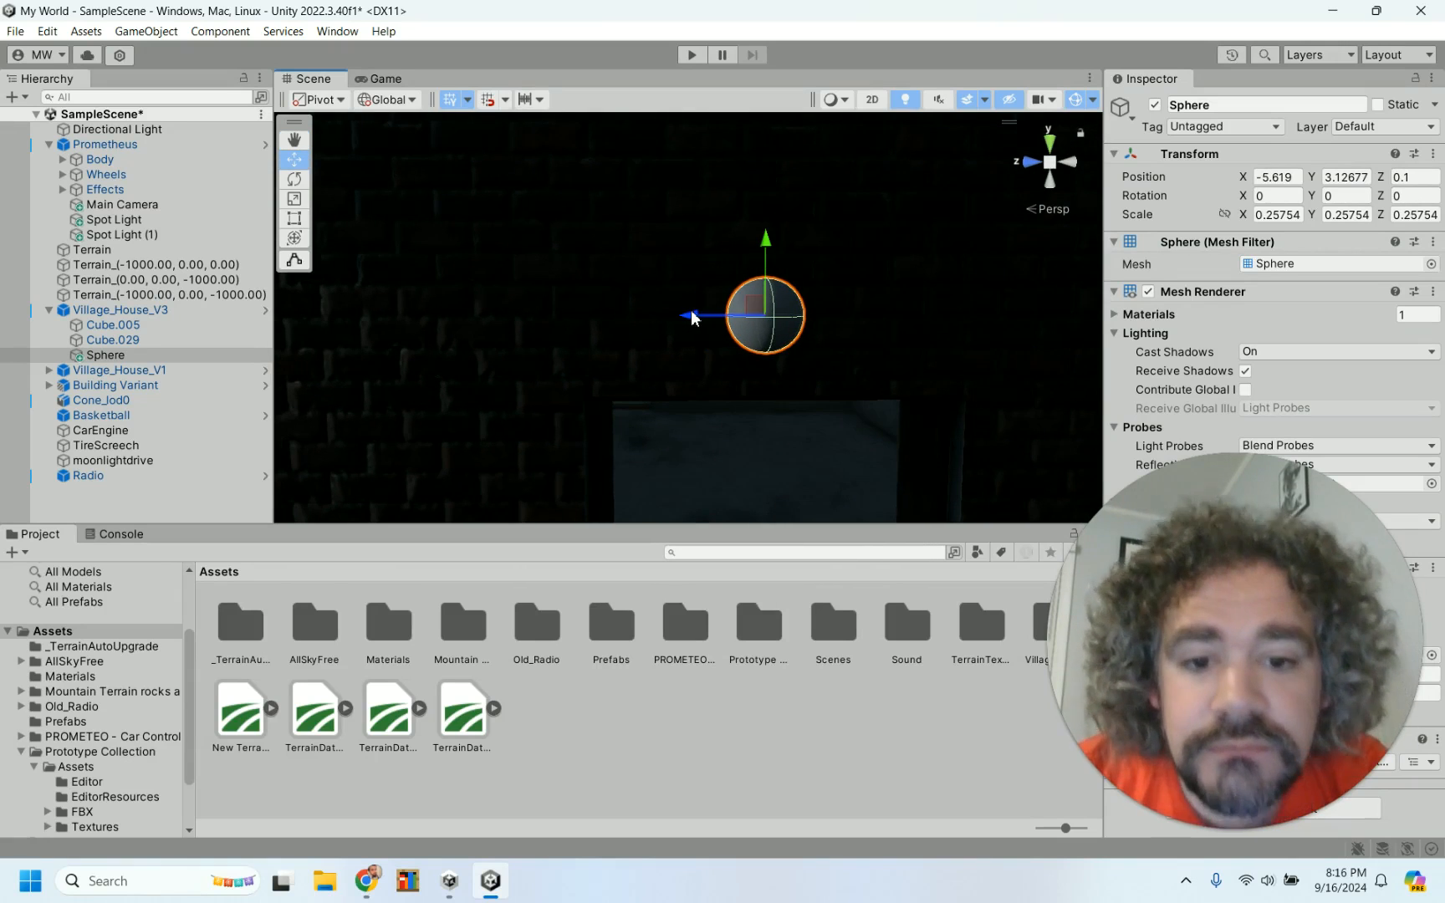
# - Fine-tune the sphere's position along the wall over the doorway, to about Z -0.025
pyautogui.scroll(-3, 896, 369)
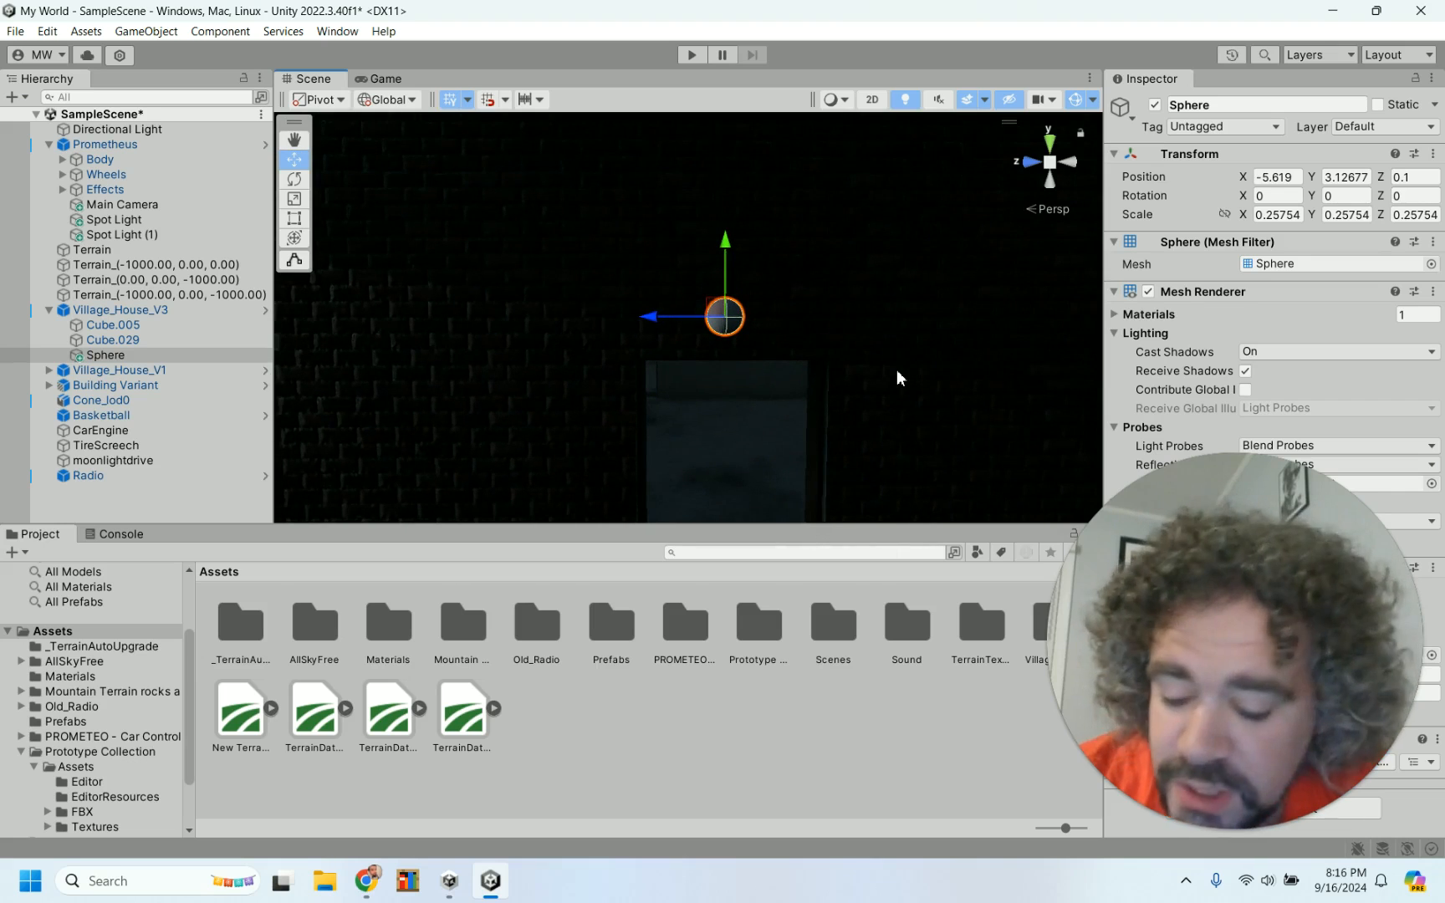
pyautogui.keyDown('alt'); pyautogui.moveTo(920, 373); pyautogui.dragTo(839, 194); pyautogui.keyUp('alt')
pyautogui.moveTo(673, 326); pyautogui.dragTo(684, 334)
pyautogui.keyDown('alt'); pyautogui.moveTo(919, 309); pyautogui.dragTo(981, 453); pyautogui.keyUp('alt')
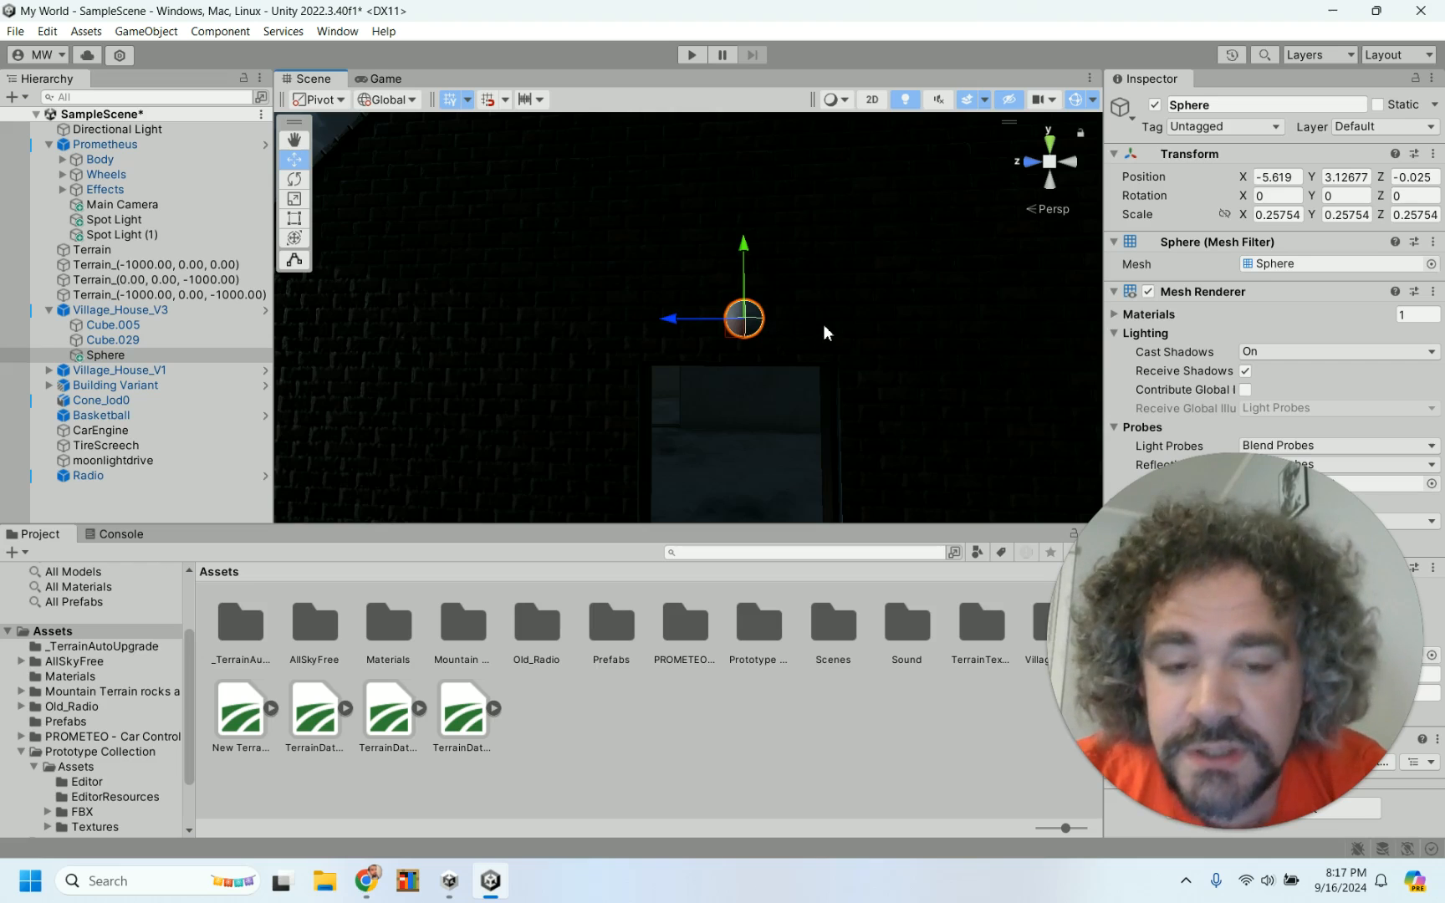
pyautogui.keyDown('alt'); pyautogui.moveTo(794, 327); pyautogui.dragTo(930, 332); pyautogui.keyUp('alt')
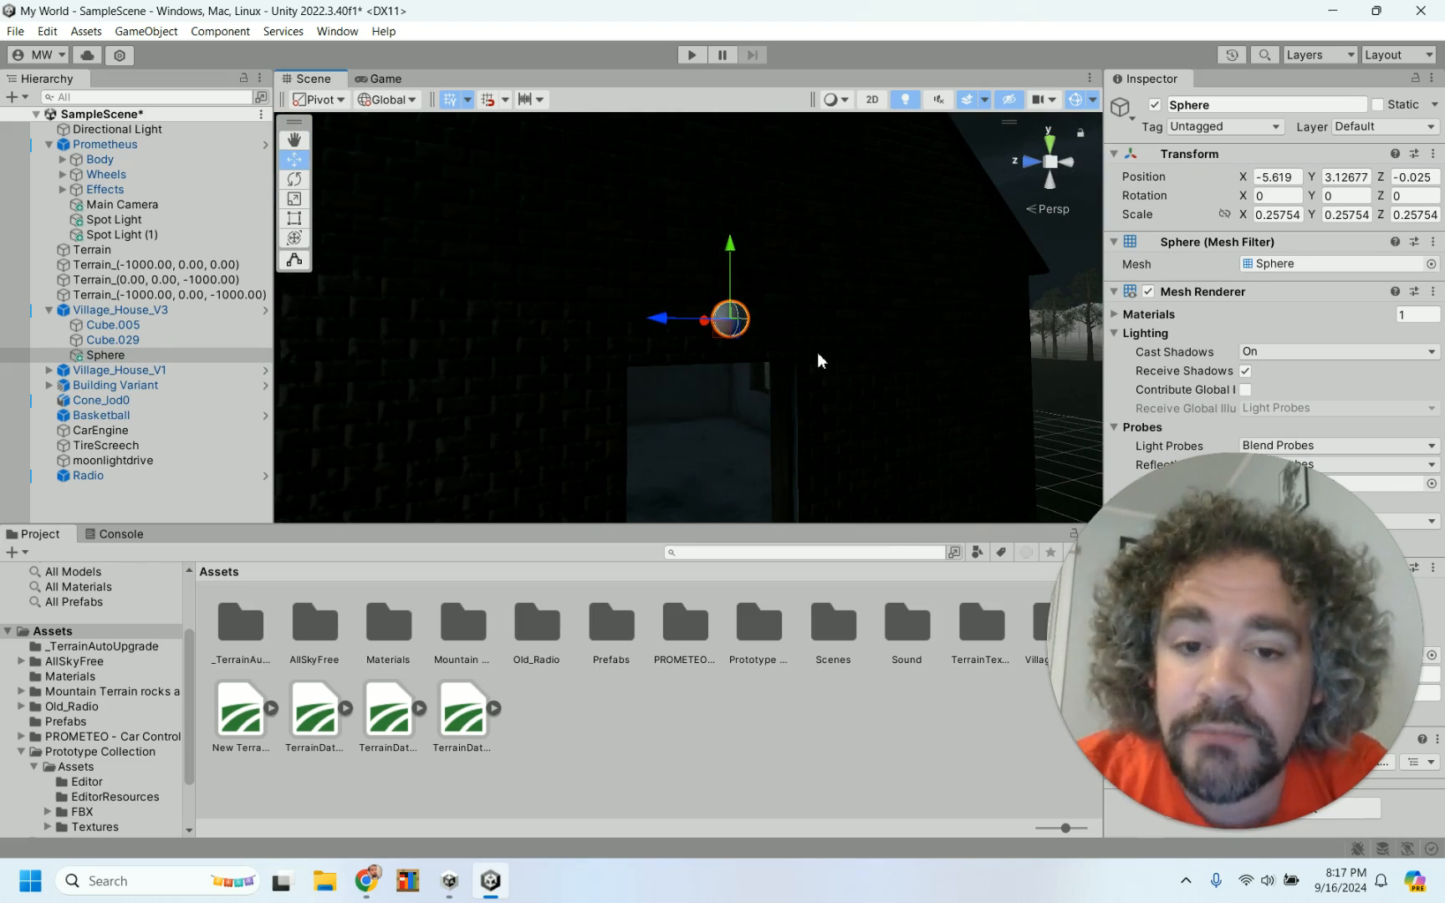
# - Create a new material named LightBulb in the Materials folder
pyautogui.click(72, 677)
pyautogui.rightClick(637, 740)
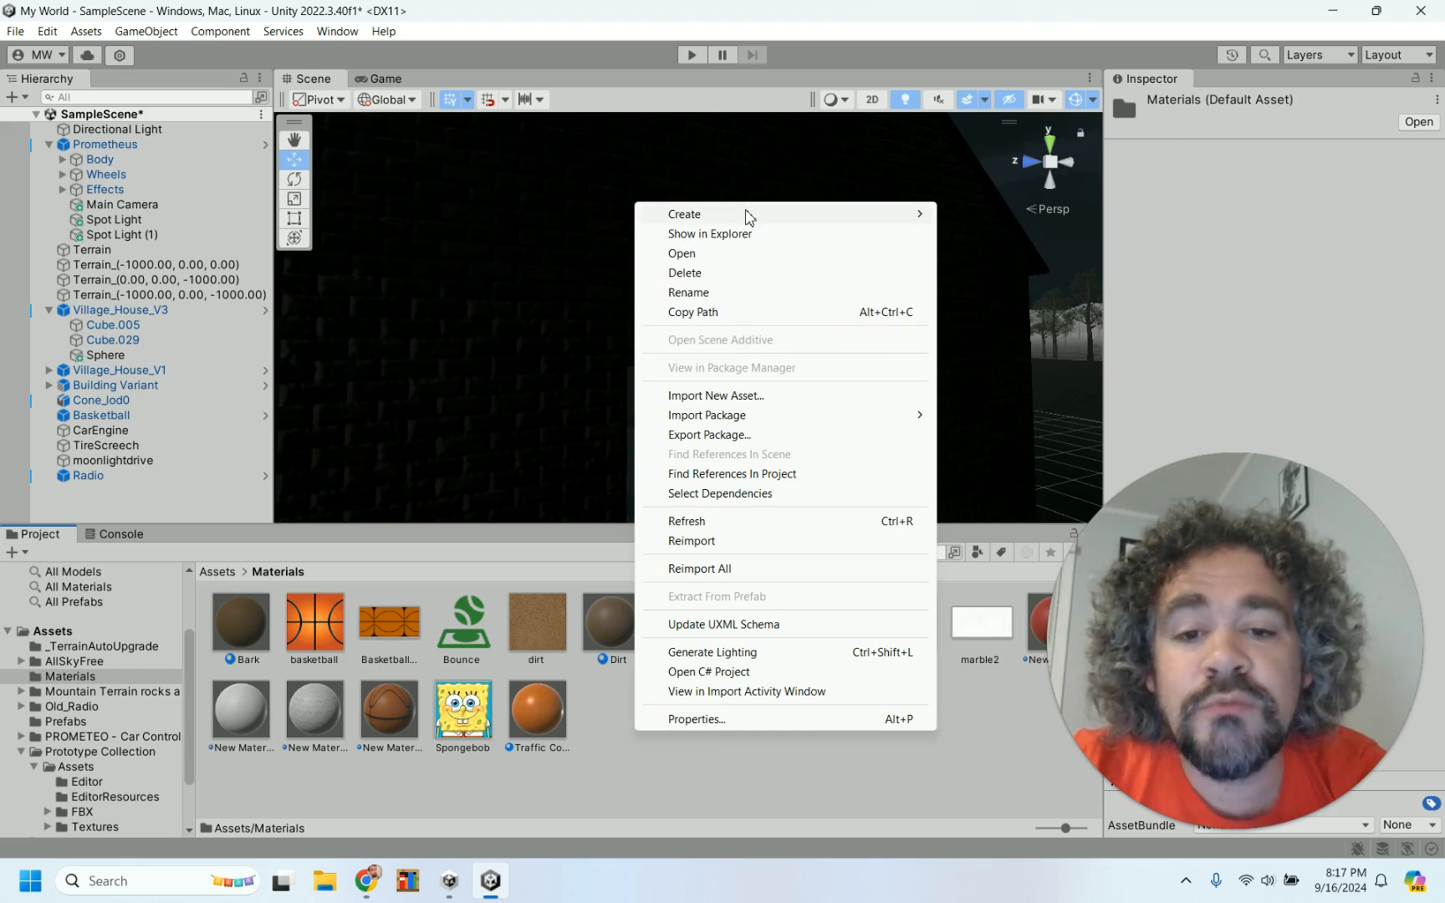
pyautogui.moveTo(869, 215)
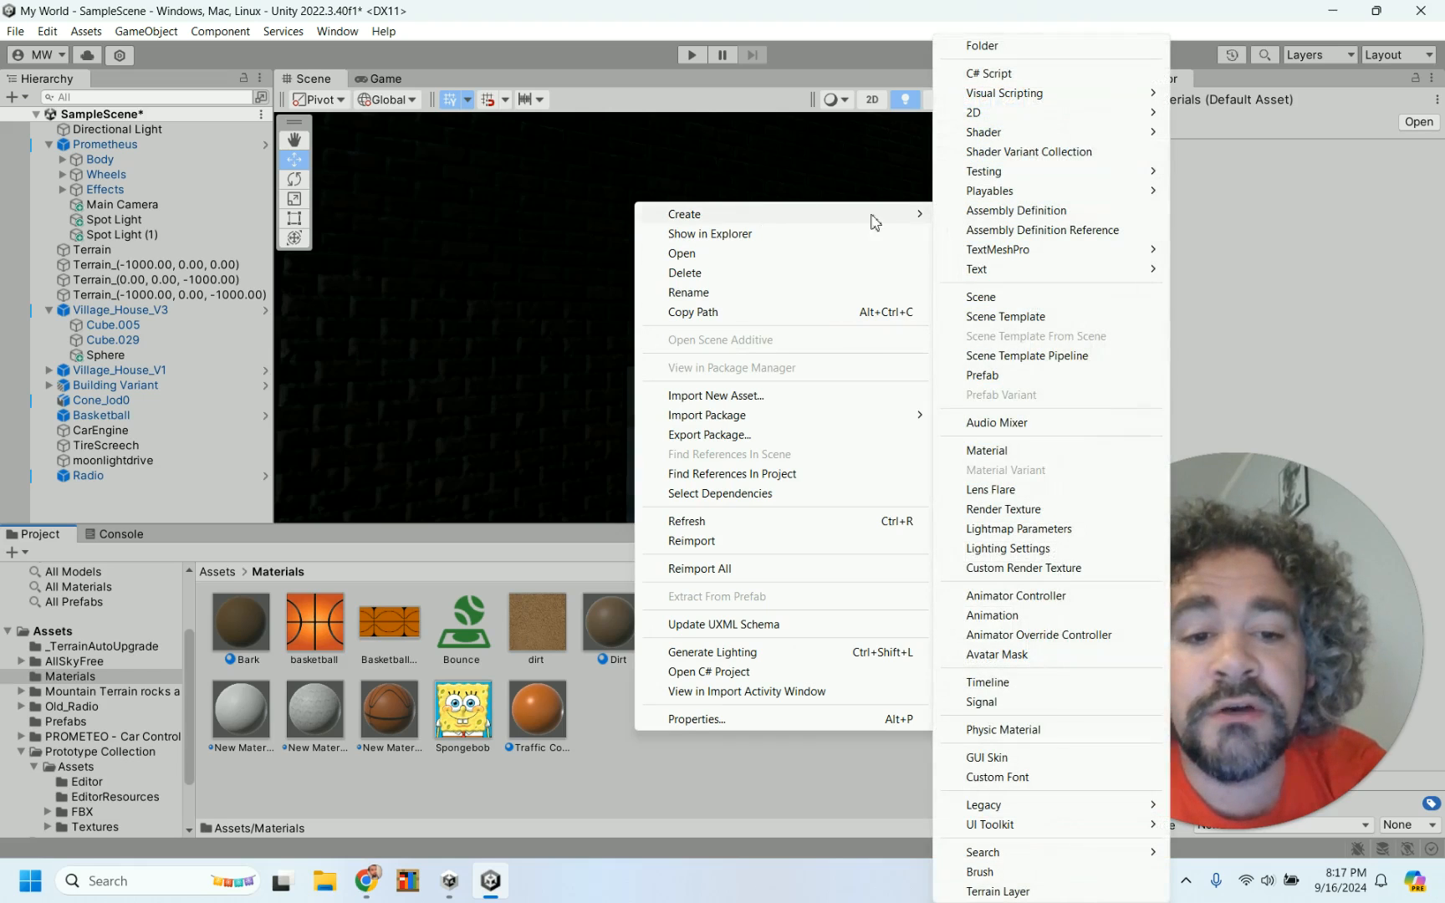
pyautogui.click(1007, 454)
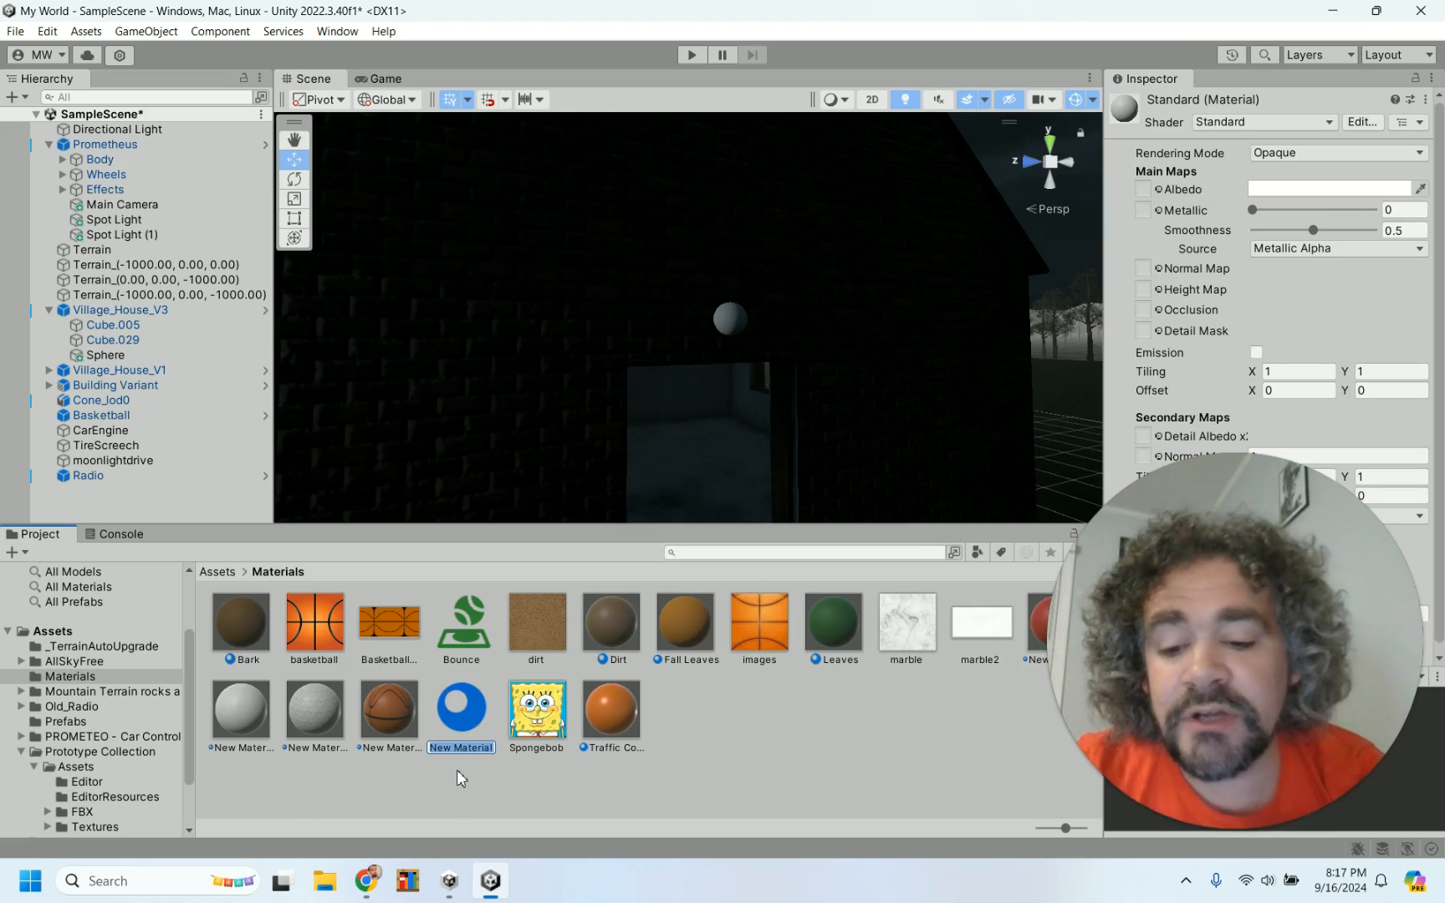
pyautogui.write('LightBul')
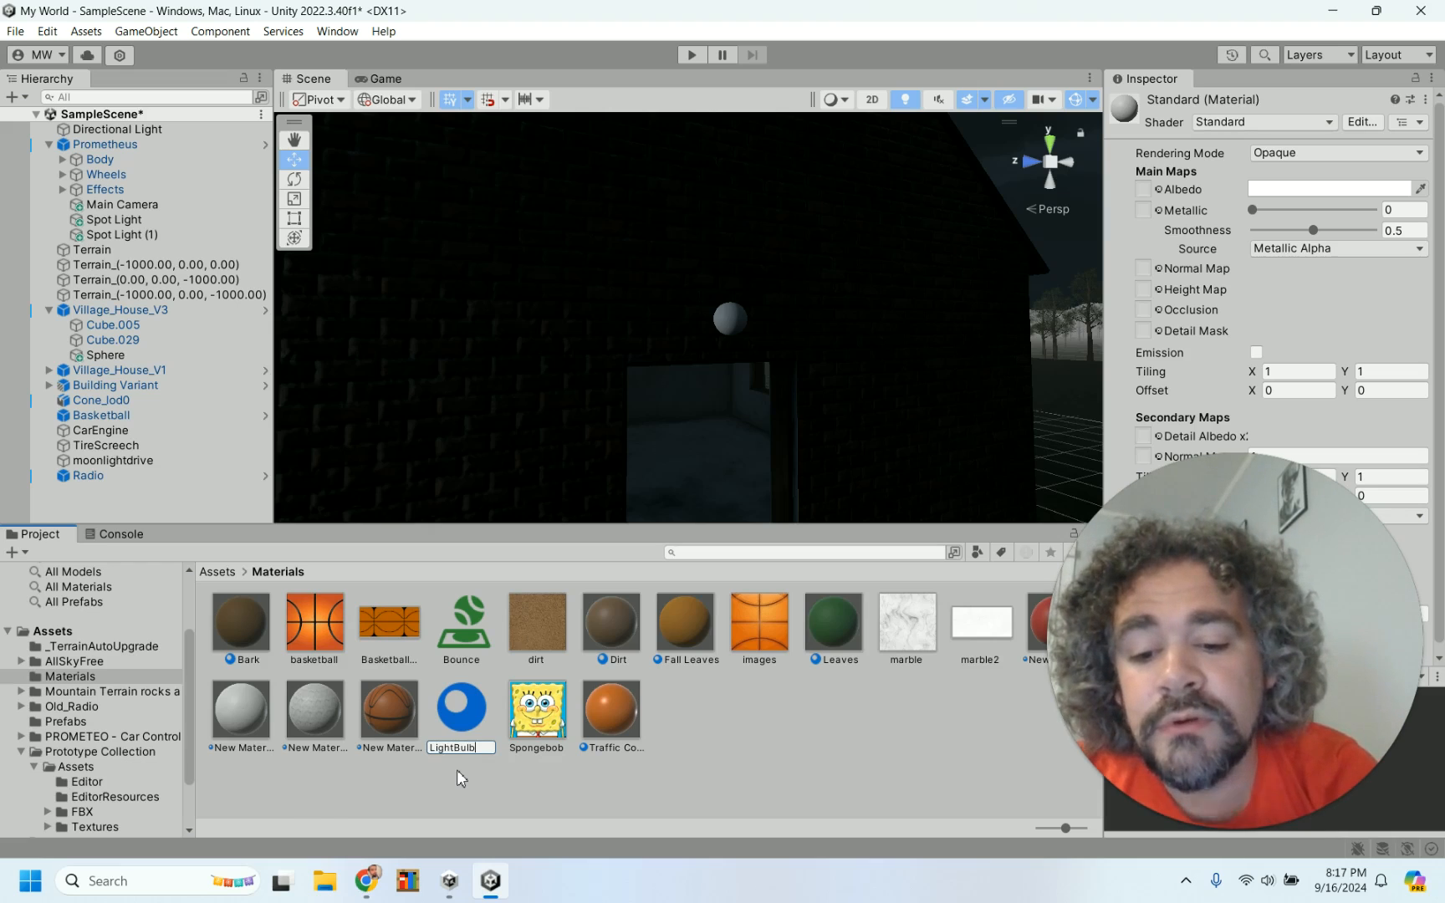
pyautogui.write('b')
pyautogui.press('Return')
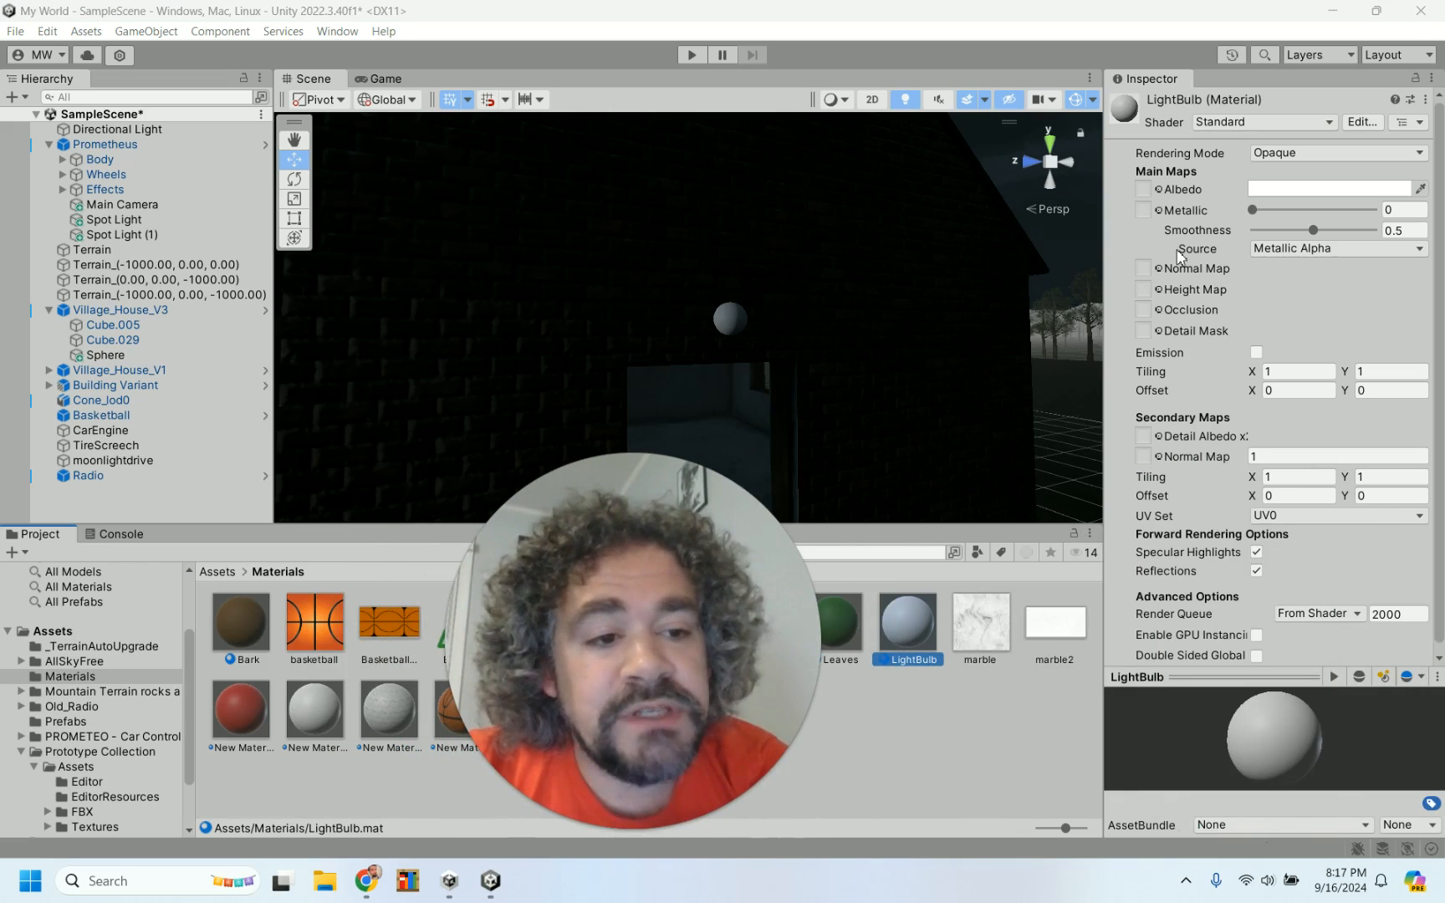
# - Set the LightBulb material's albedo to bright yellow, hex FFF700
pyautogui.click(1291, 189)
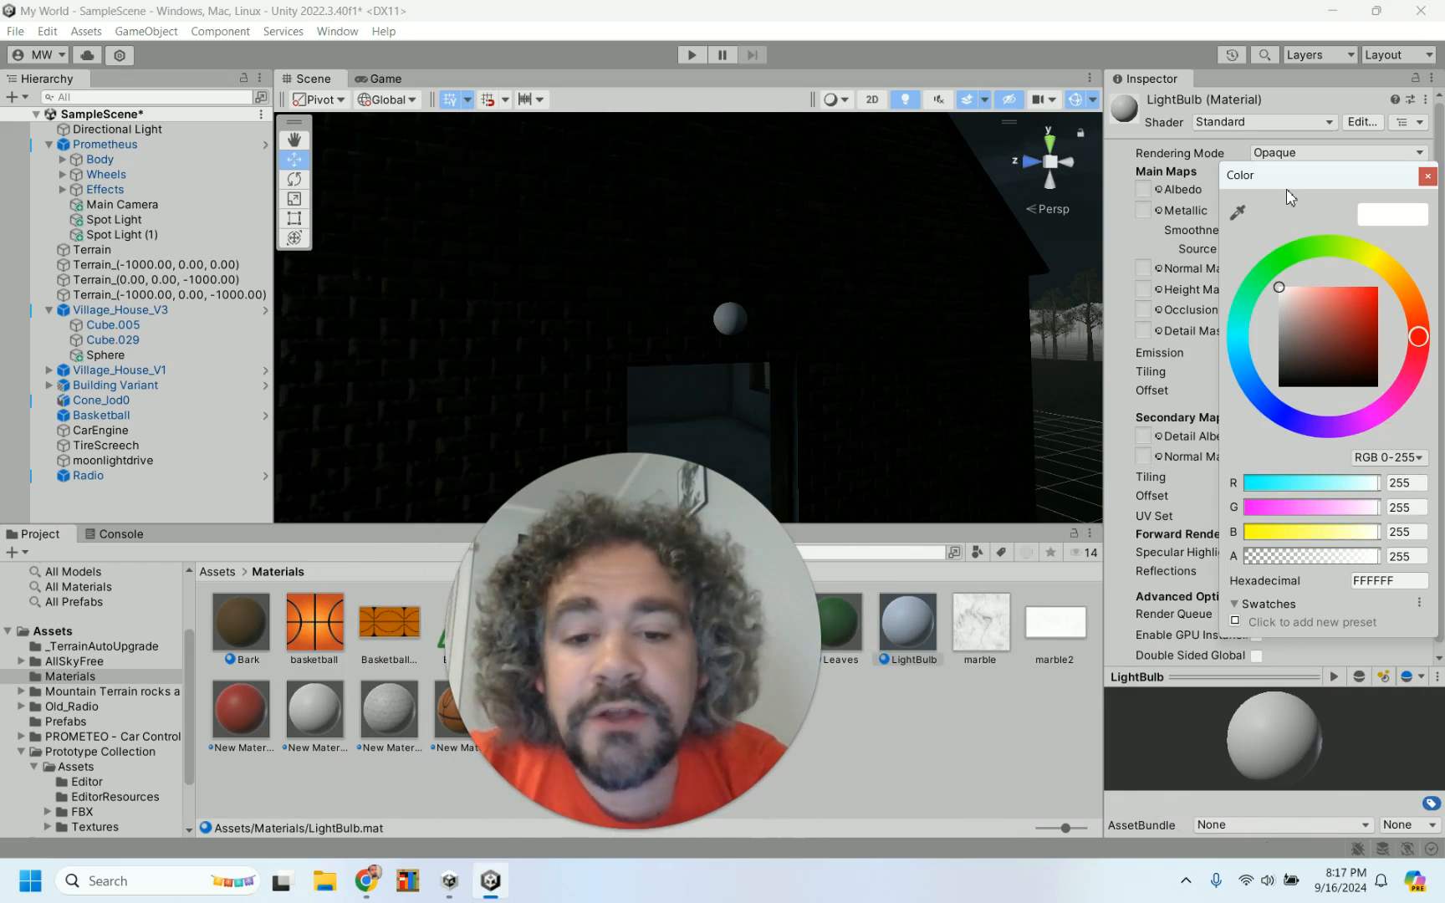
pyautogui.click(1378, 259)
pyautogui.moveTo(1339, 311); pyautogui.dragTo(1389, 276)
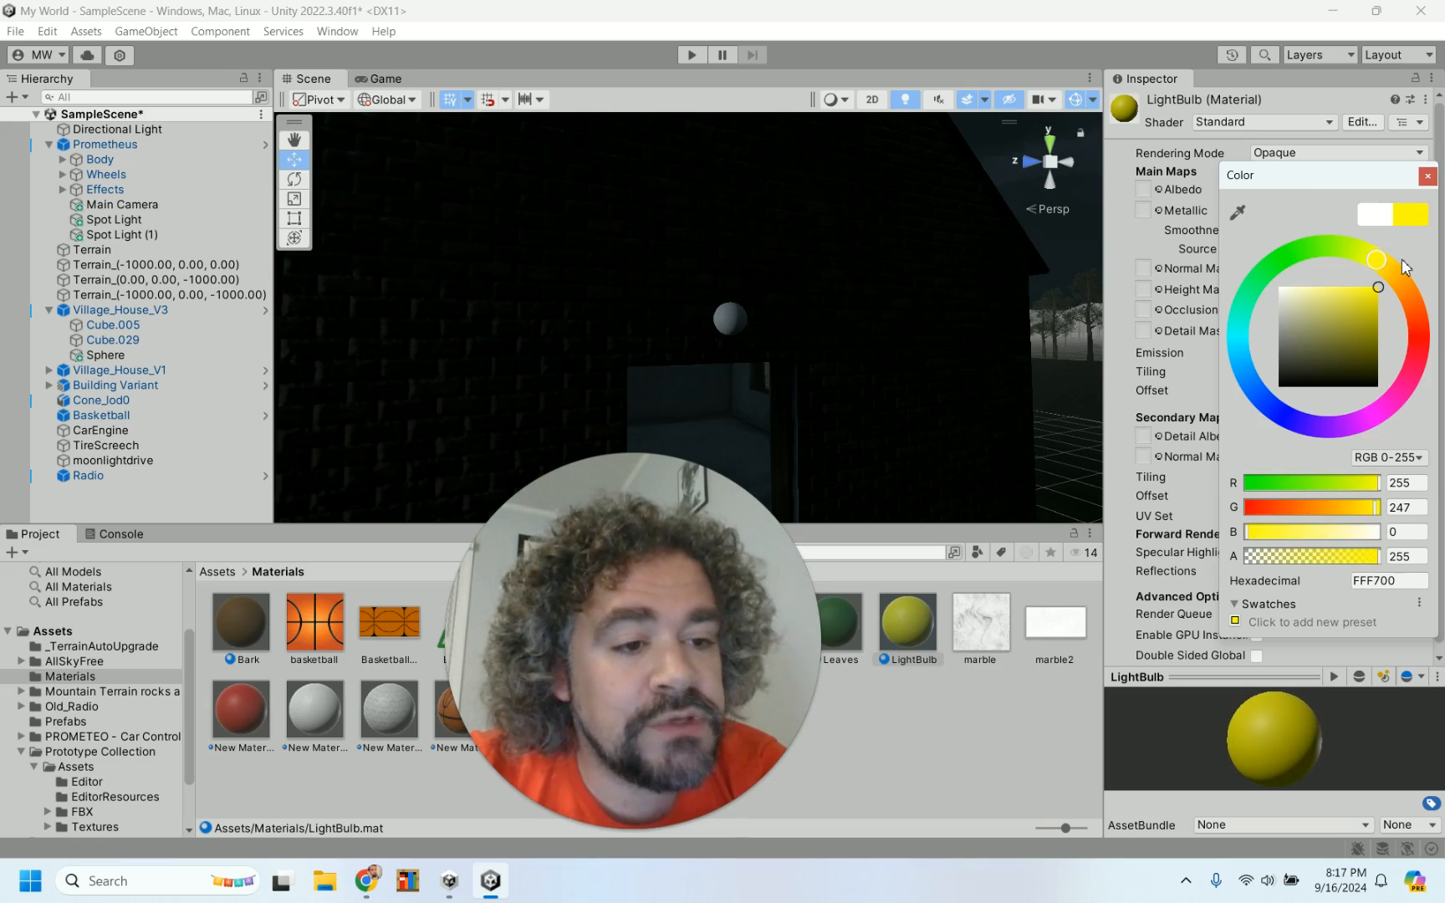
pyautogui.click(1428, 176)
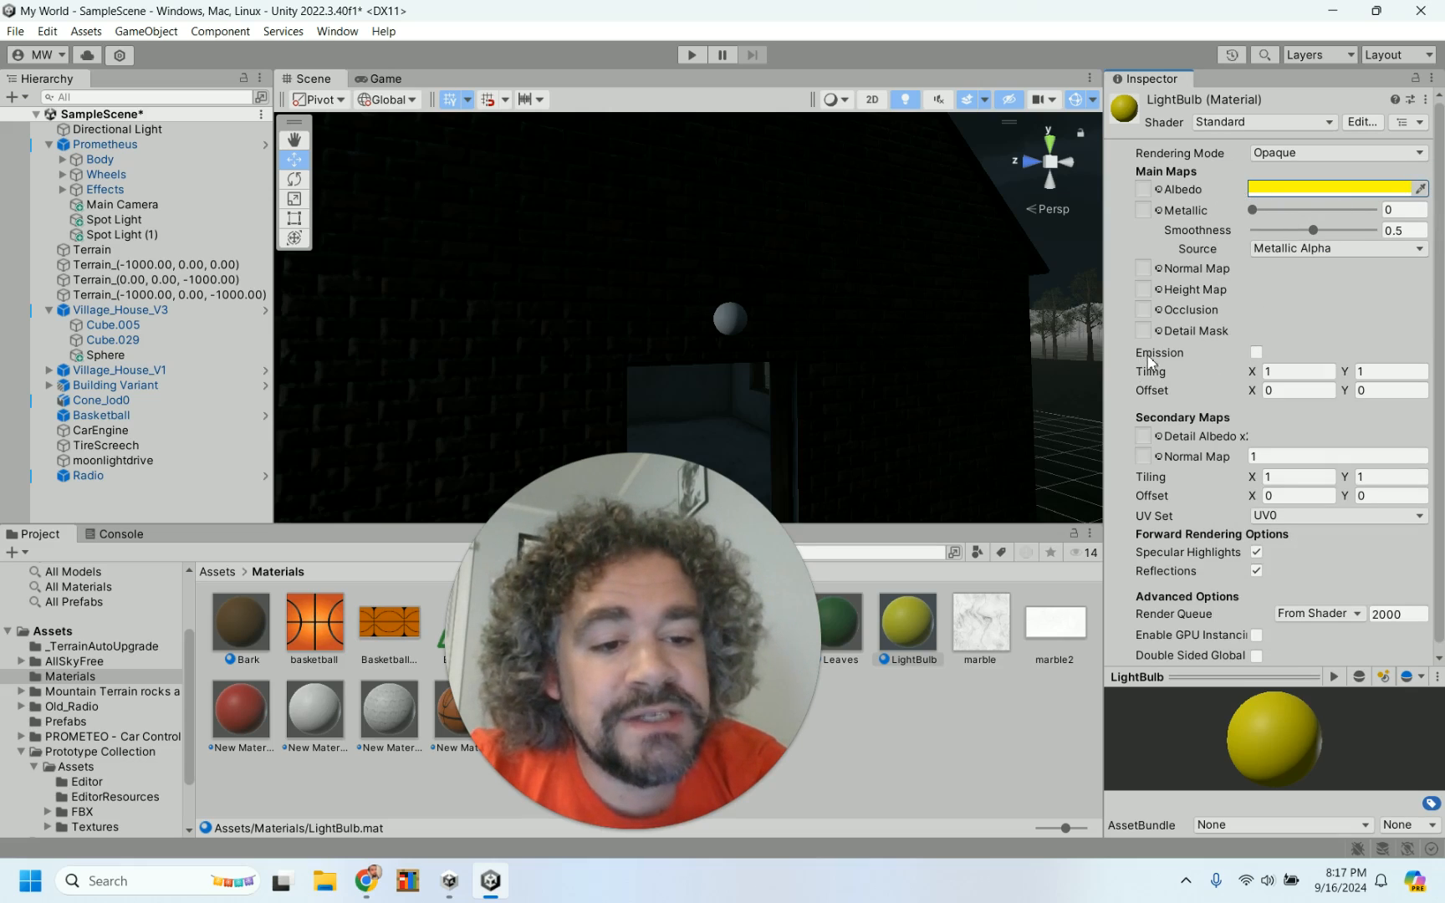
# - Enable emission on the LightBulb material with a bright yellow emission color, RGB 255, 245, 0
pyautogui.click(1255, 352)
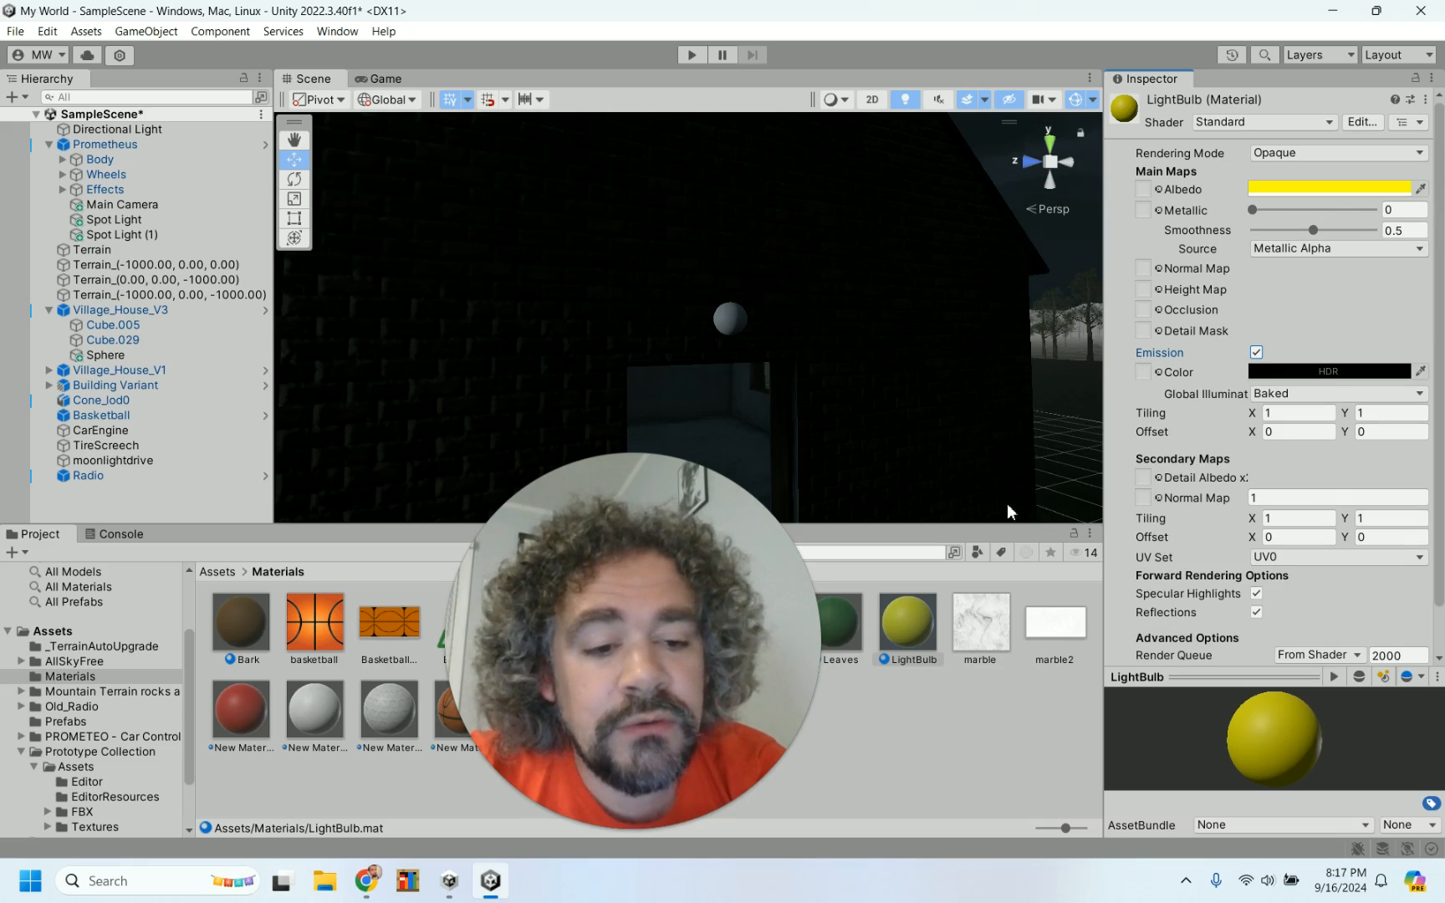
pyautogui.click(1321, 372)
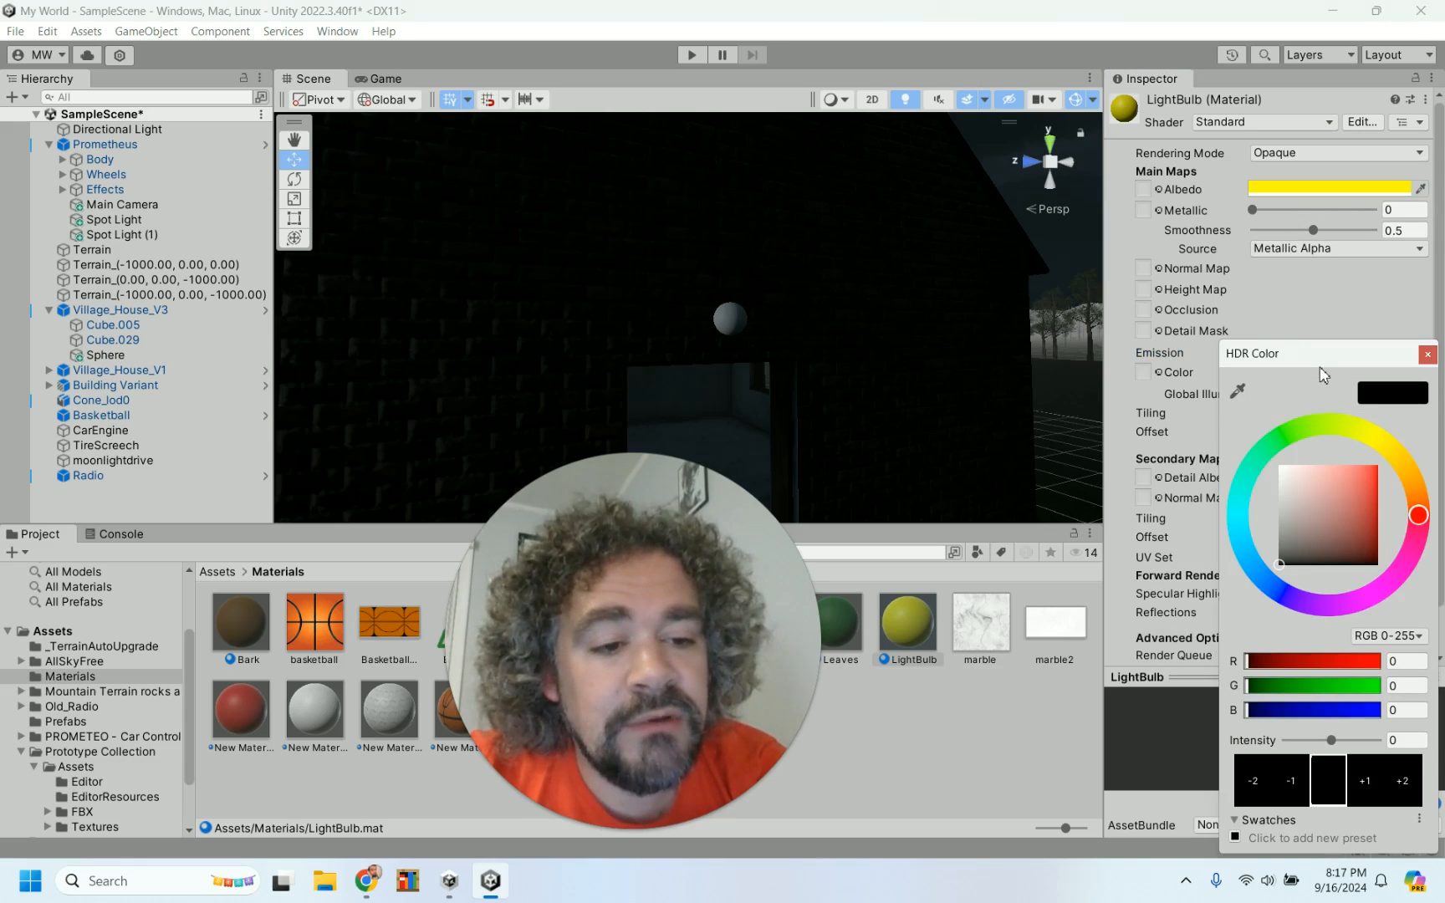
pyautogui.click(1381, 432)
pyautogui.moveTo(1342, 491); pyautogui.dragTo(1409, 442)
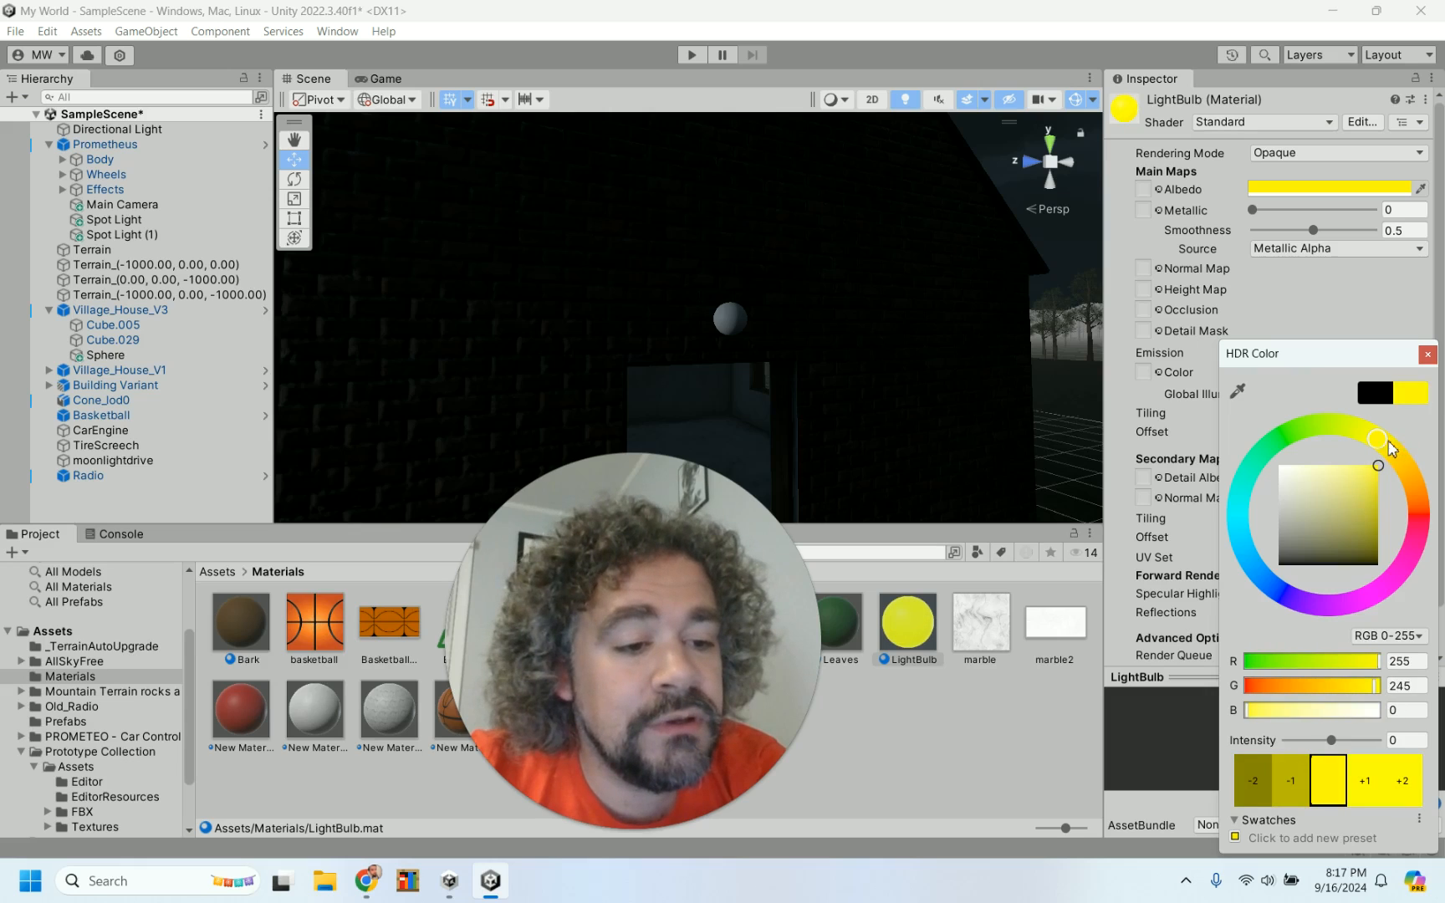
pyautogui.click(1428, 354)
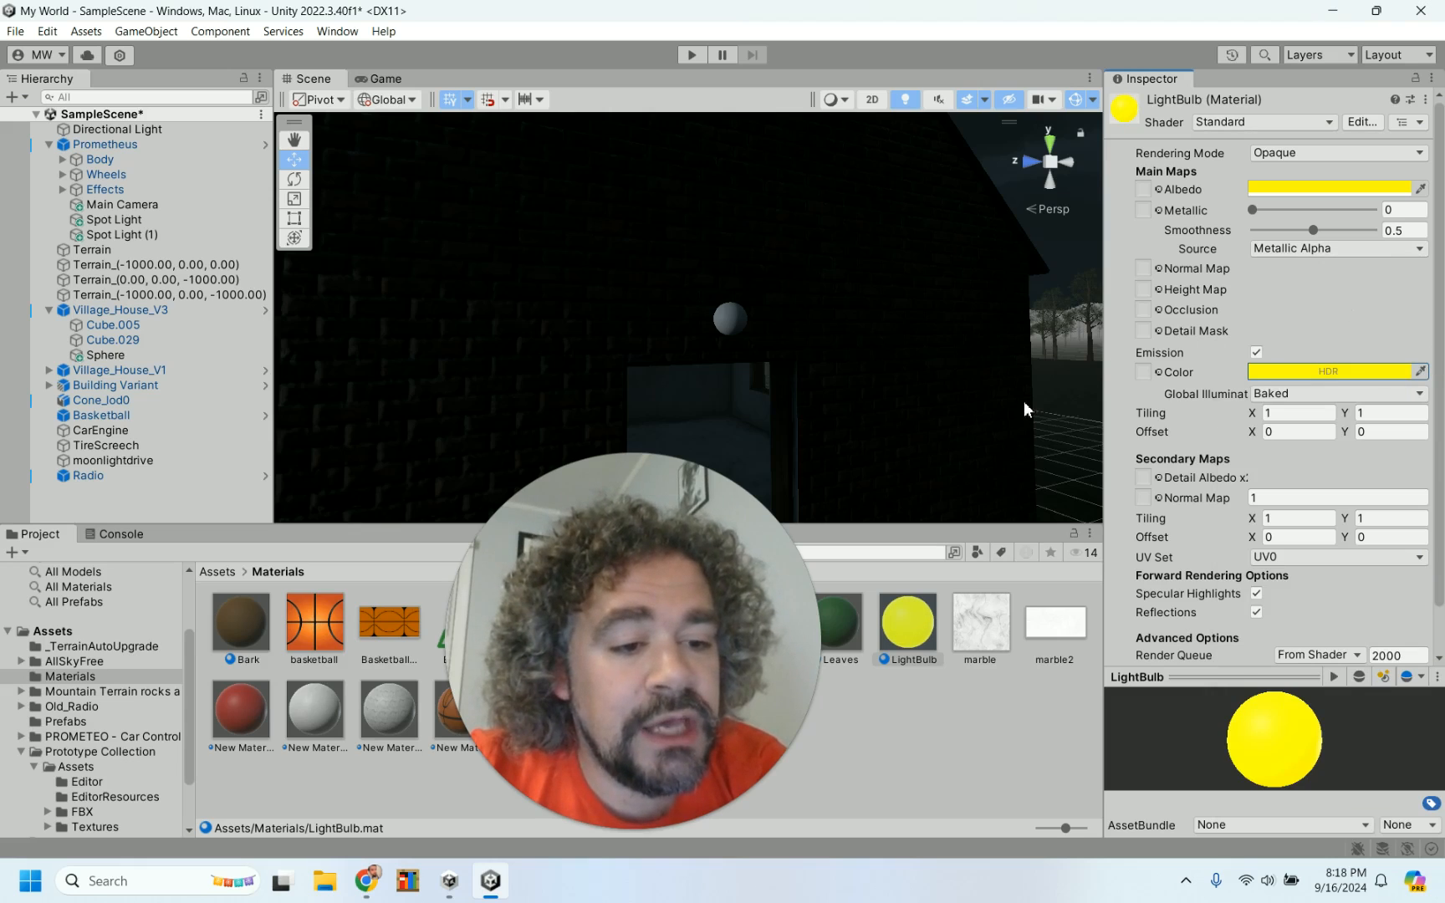
# - Apply the LightBulb material to the sphere above the doorway and select that sphere
pyautogui.moveTo(907, 625); pyautogui.dragTo(736, 334)
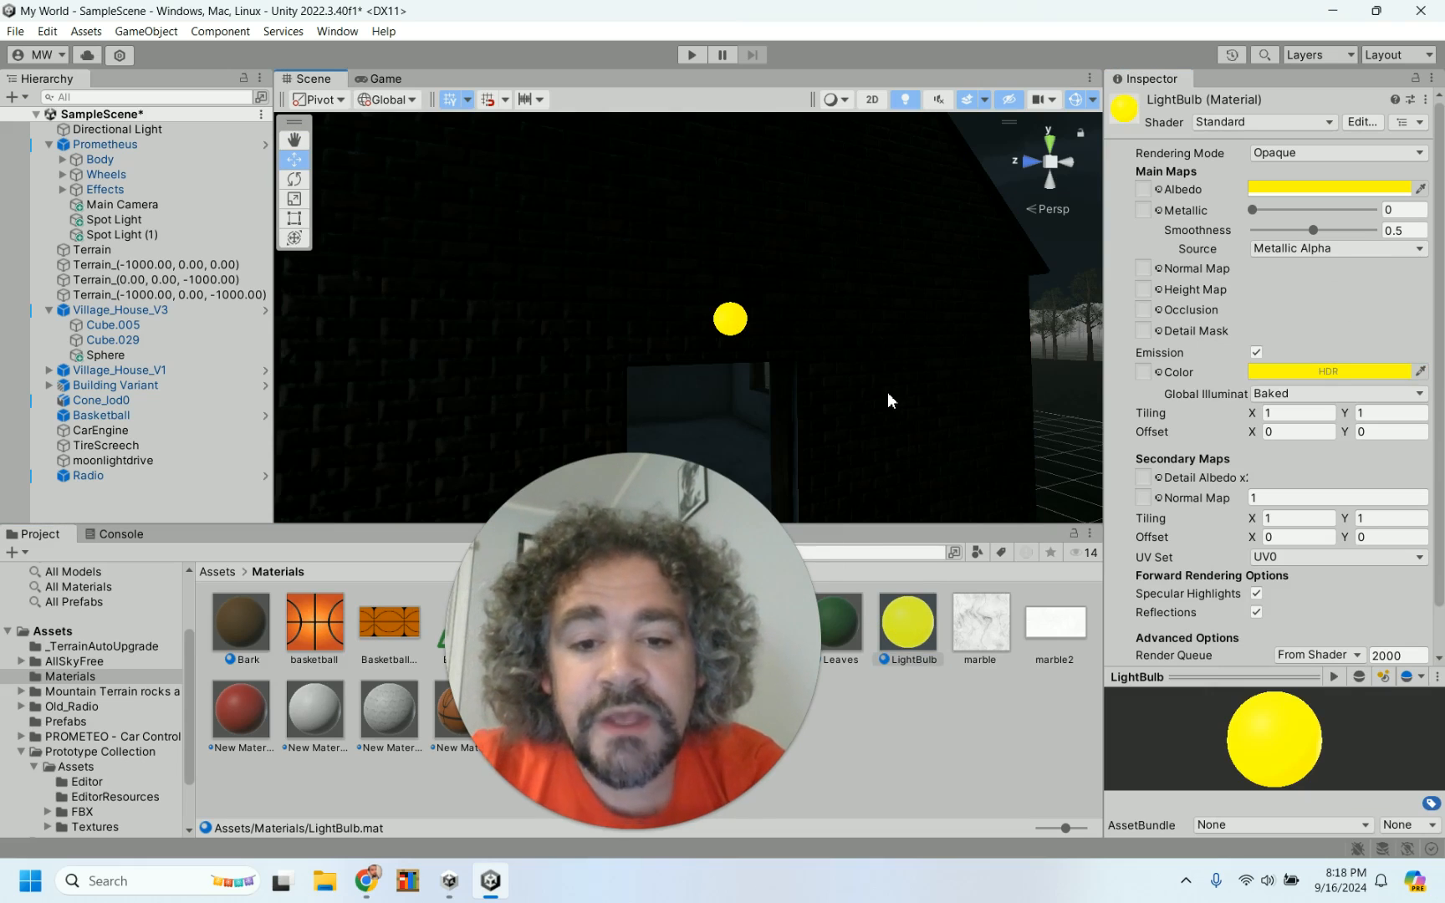
pyautogui.keyDown('alt'); pyautogui.moveTo(899, 388); pyautogui.dragTo(794, 365); pyautogui.keyUp('alt')
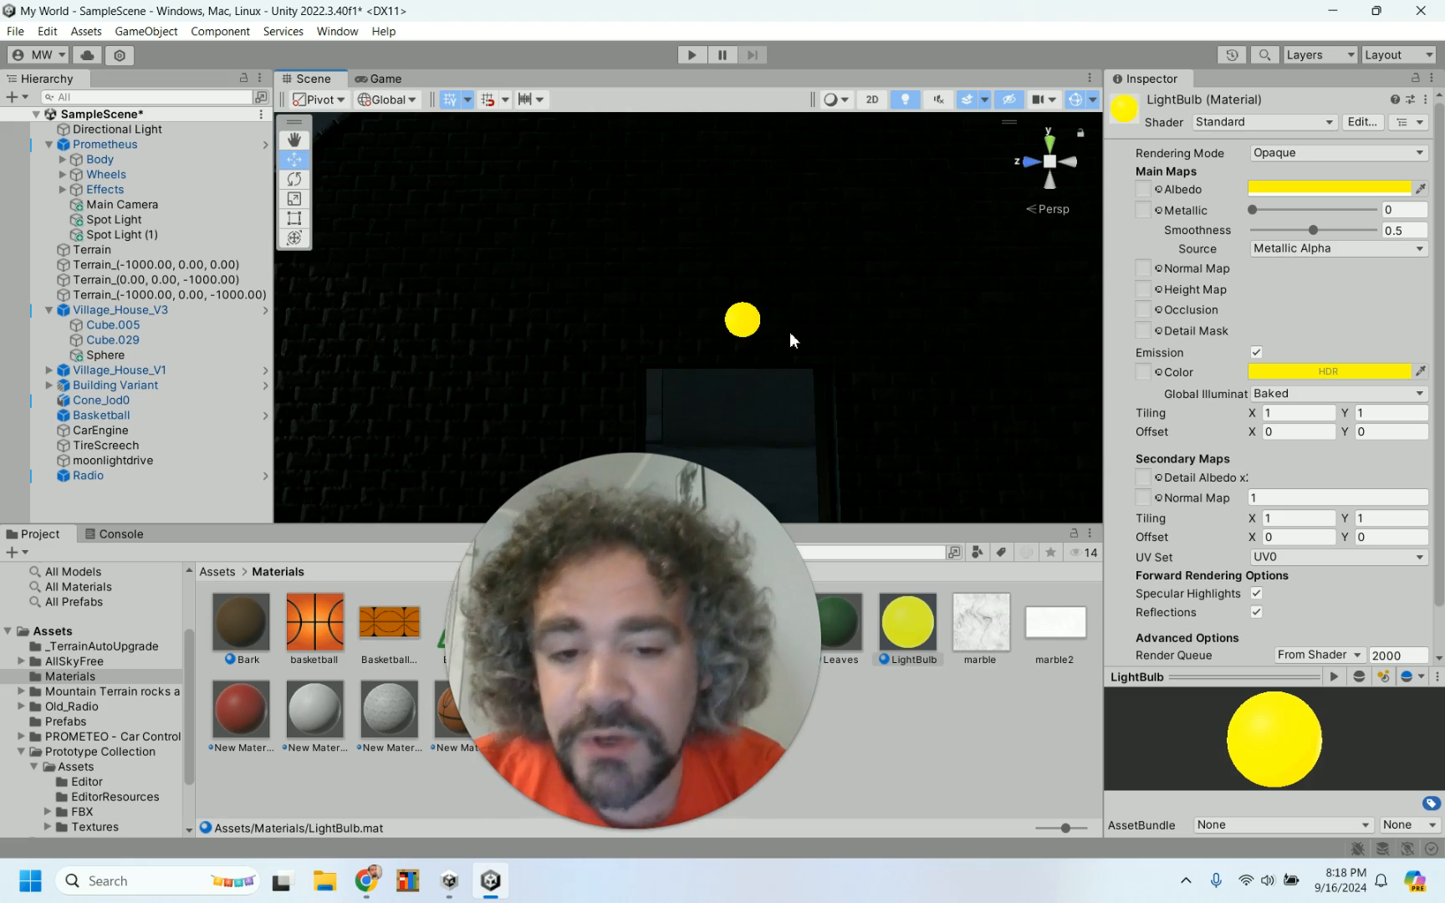
pyautogui.keyDown('alt'); pyautogui.moveTo(856, 335); pyautogui.dragTo(552, 343); pyautogui.keyUp('alt')
pyautogui.keyDown('alt'); pyautogui.moveTo(995, 311); pyautogui.dragTo(790, 259); pyautogui.keyUp('alt')
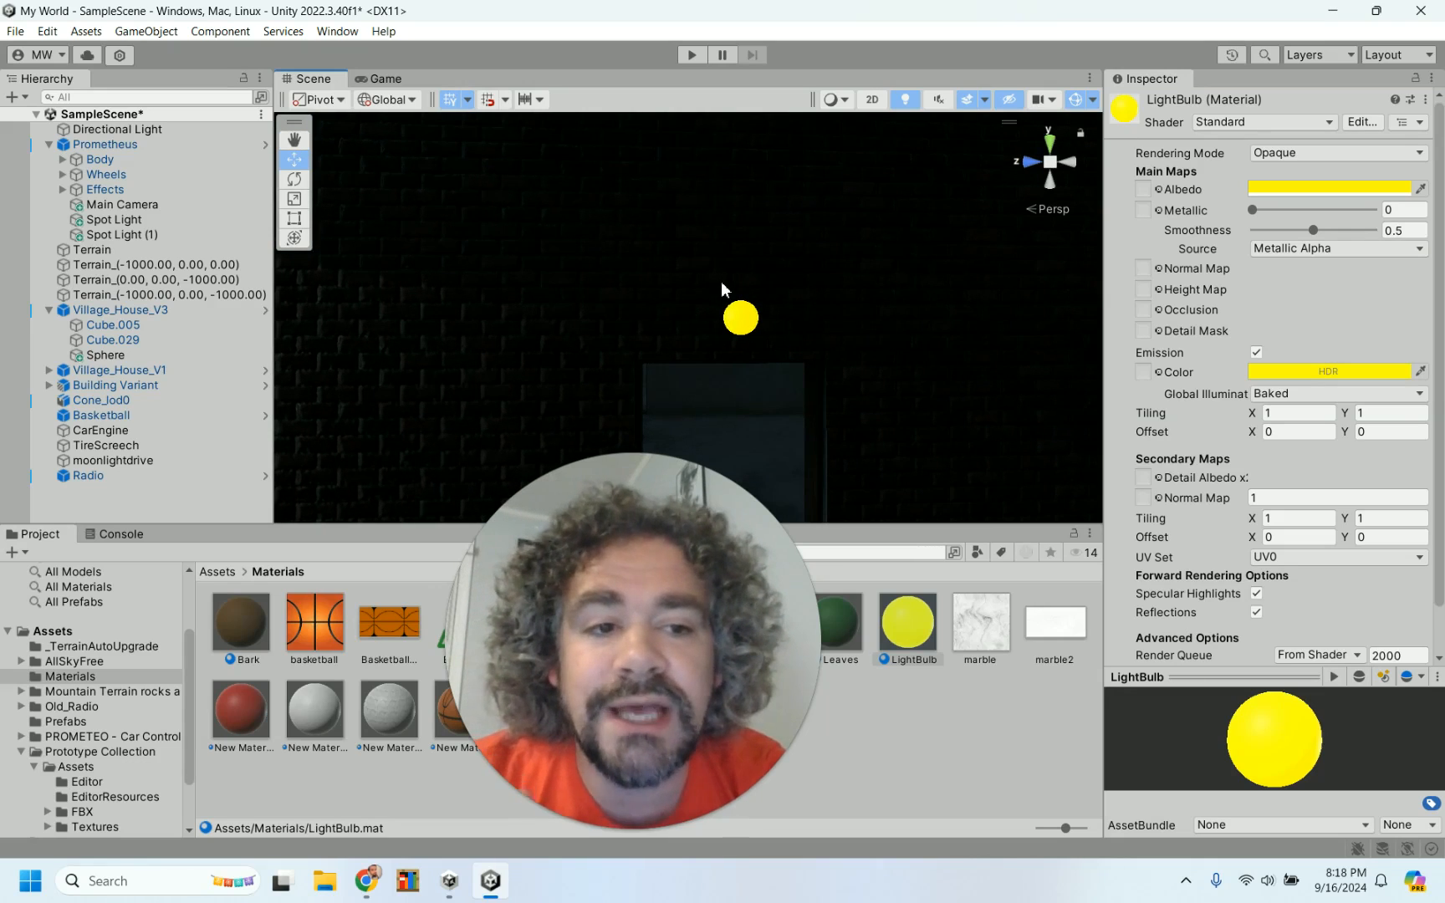
pyautogui.click(741, 327)
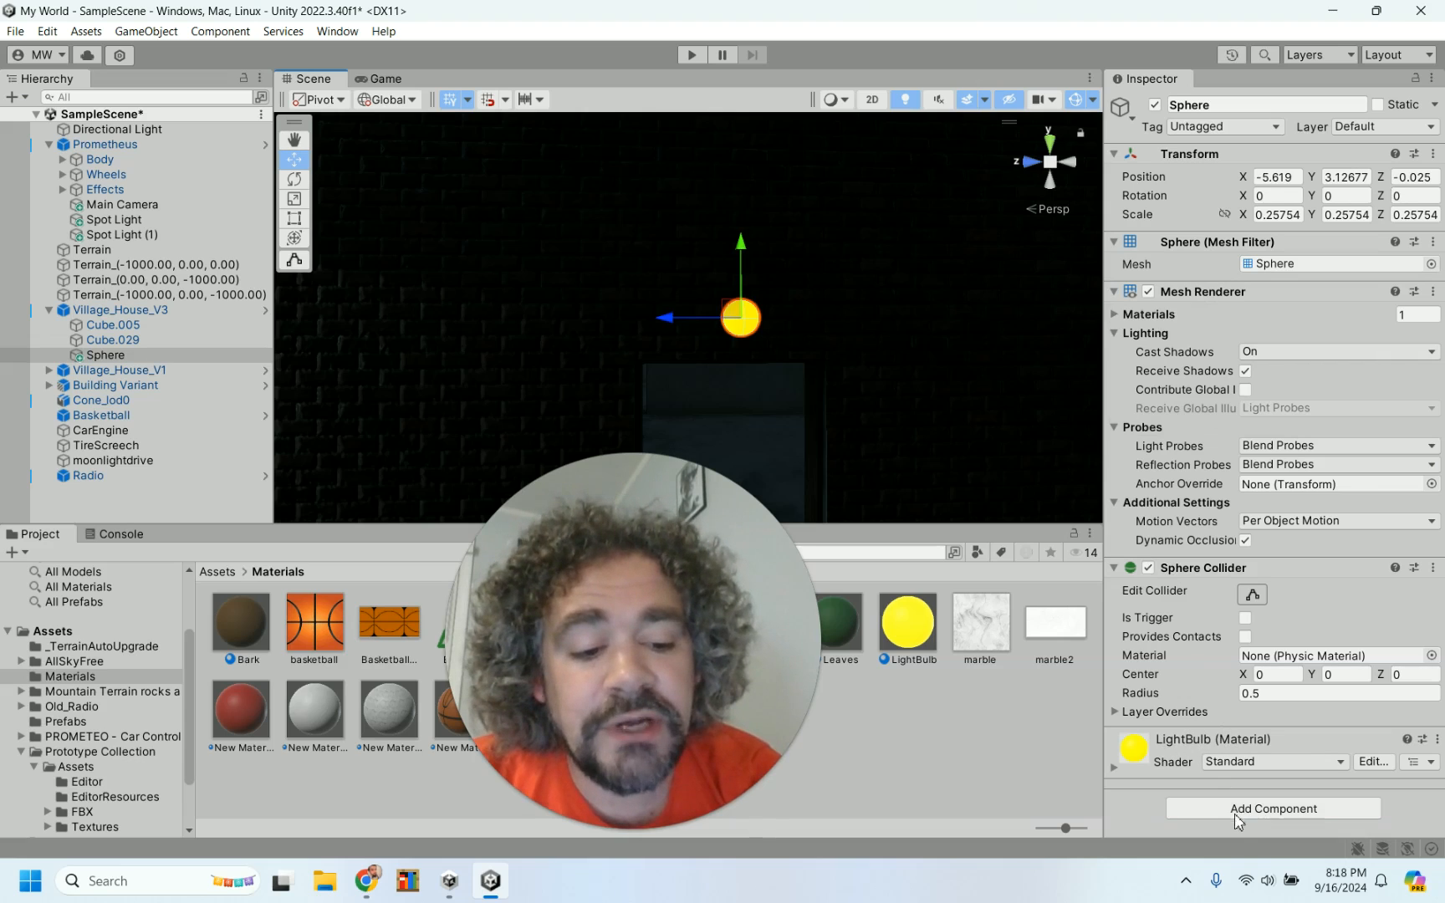
pyautogui.click(1270, 810)
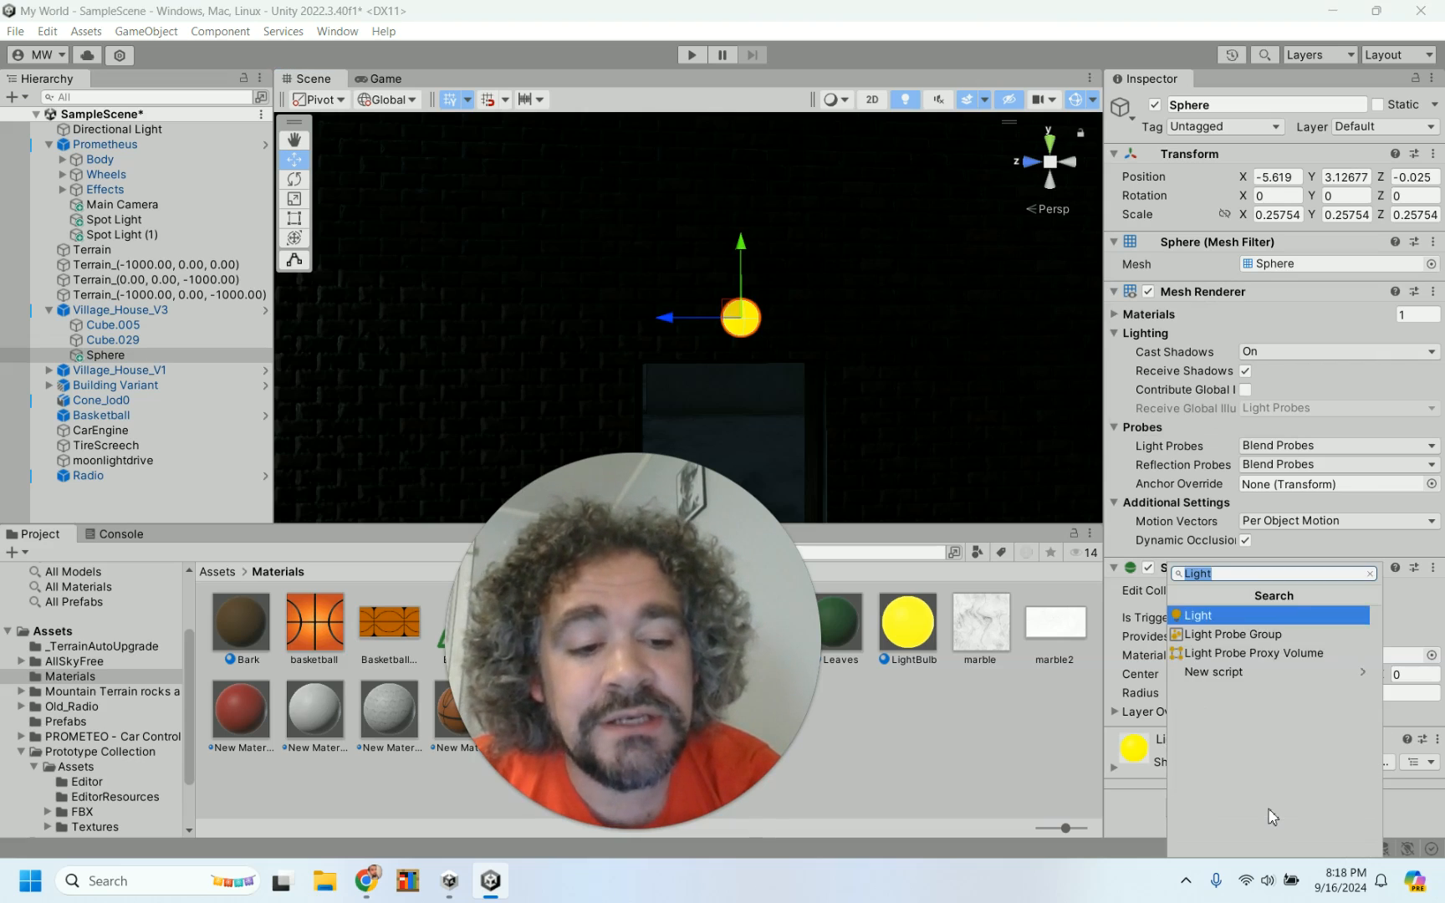
pyautogui.press('BackSpace')
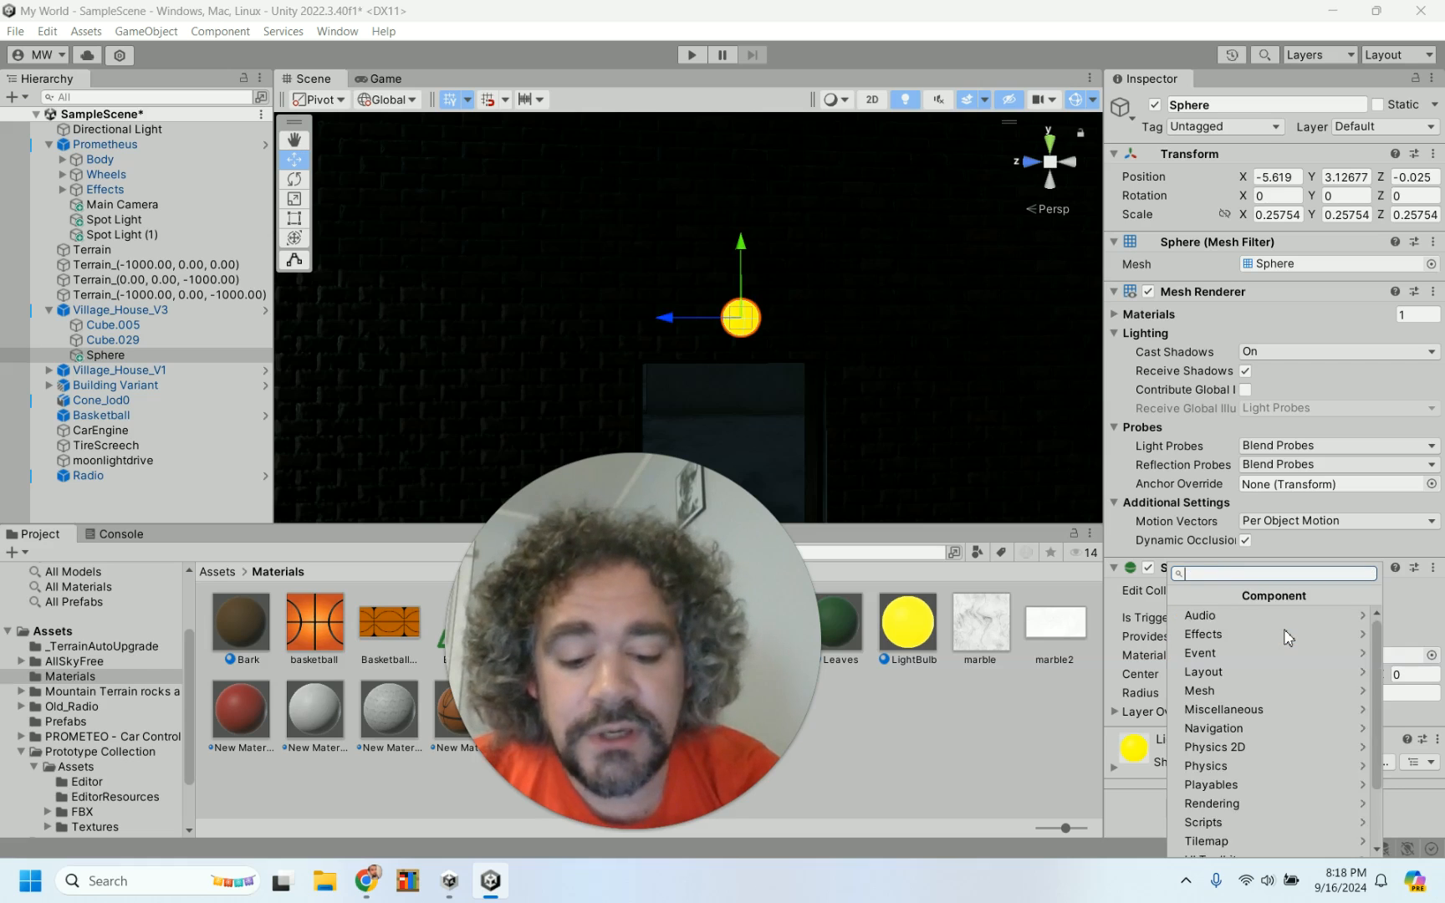
pyautogui.write('Lo')
pyautogui.press('BackSpace')
pyautogui.write('ight')
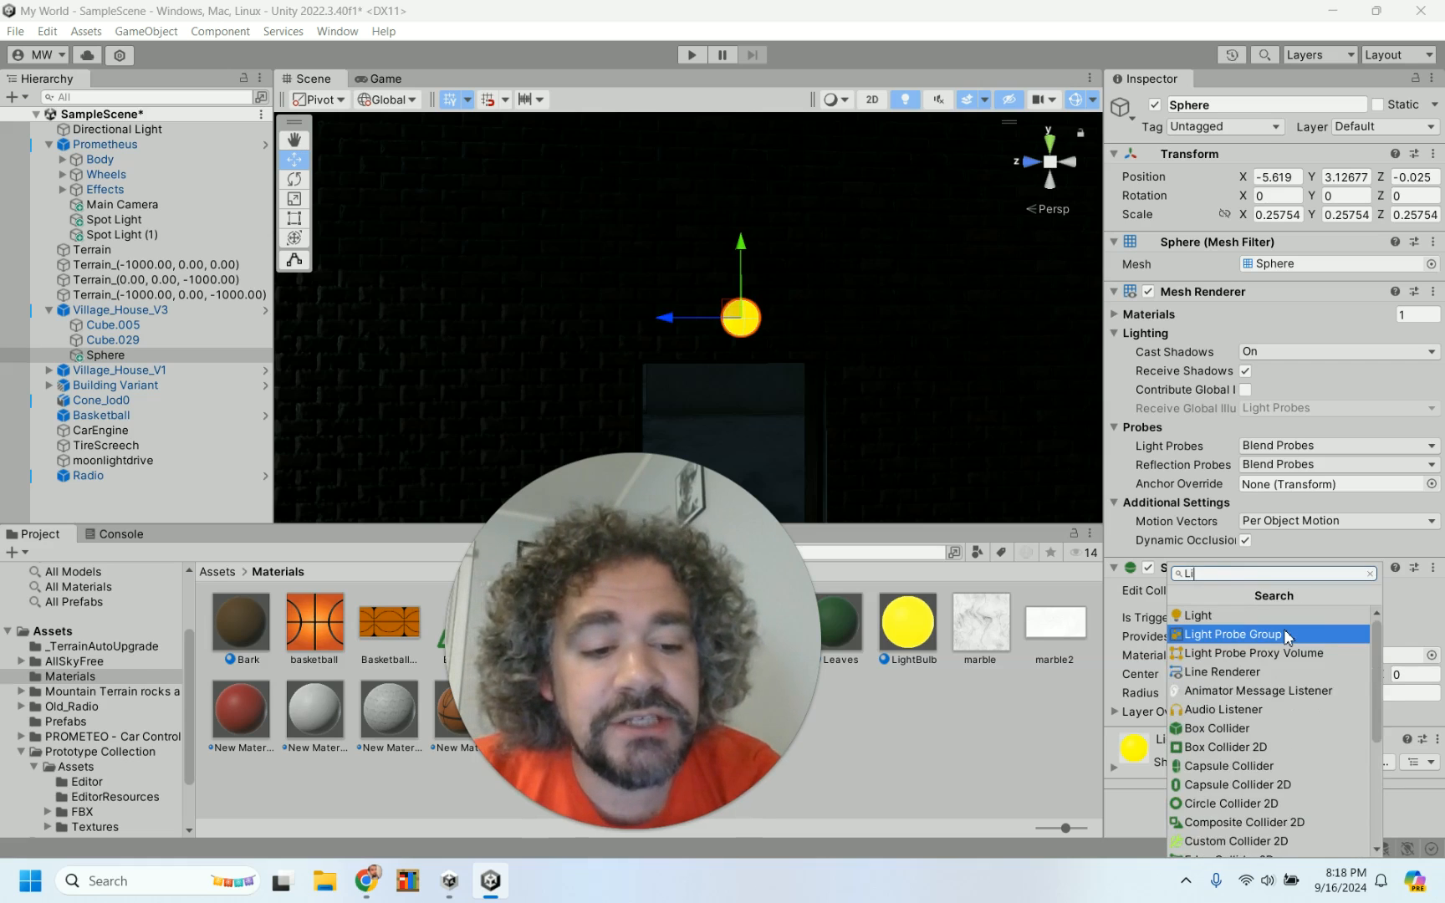
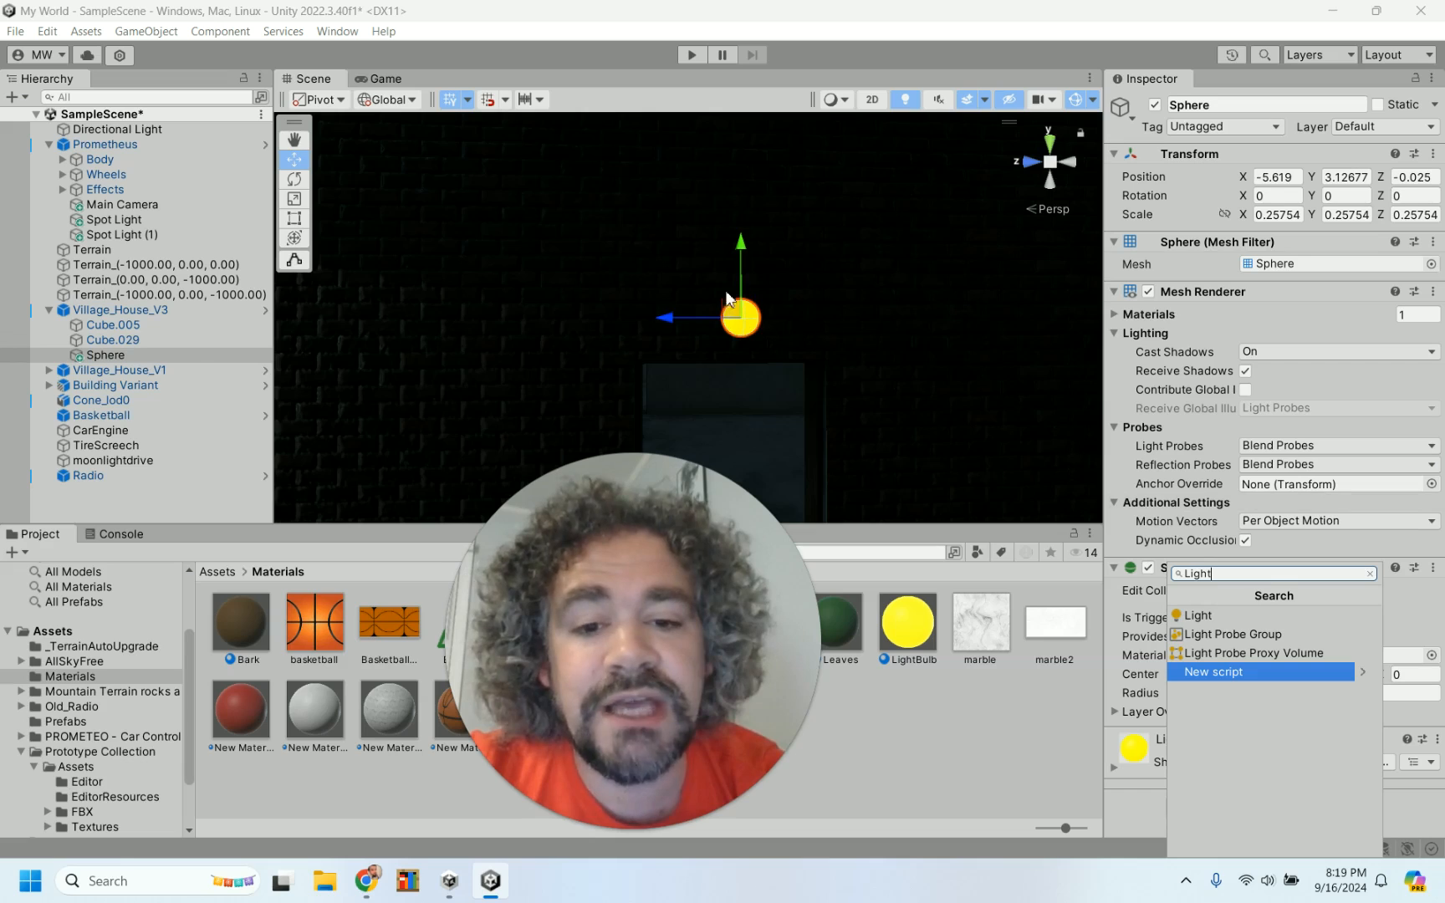
# - Rename the sphere as LightBulb
pyautogui.click(1221, 105)
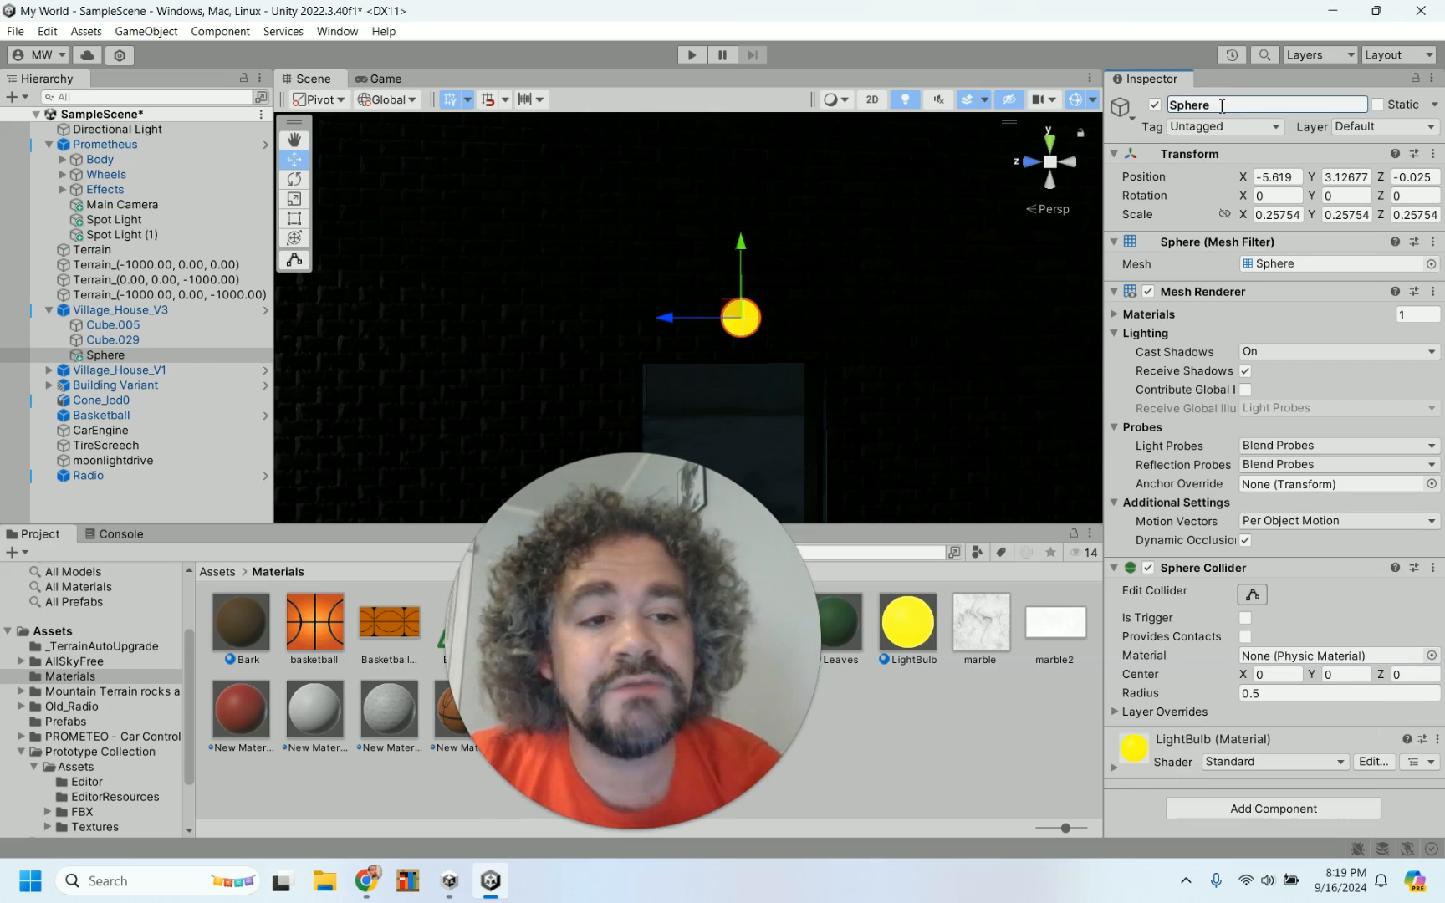
pyautogui.write('LightBulb')
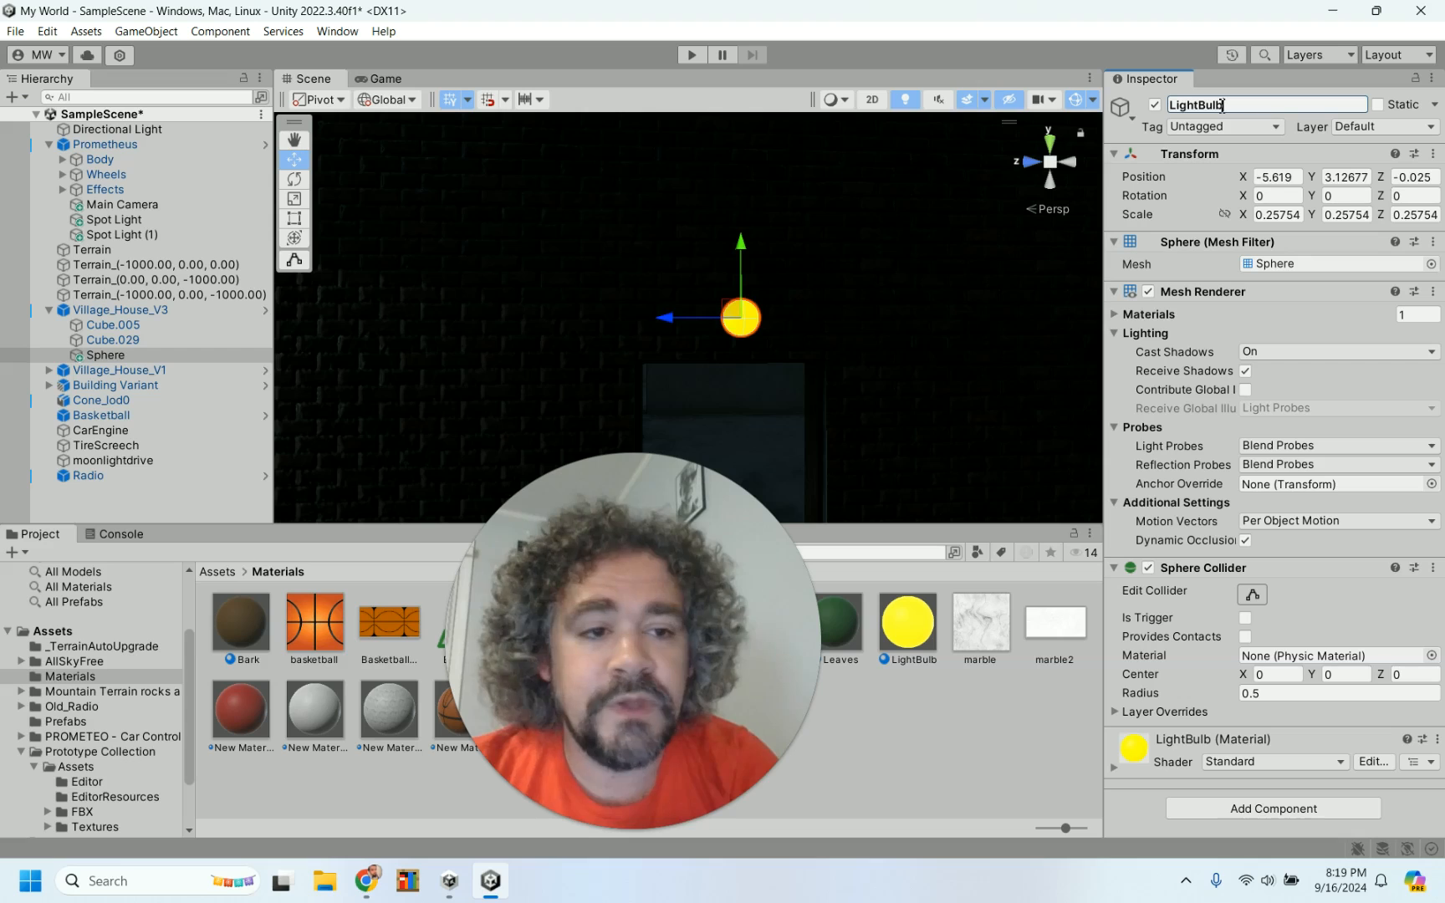
pyautogui.press('Return')
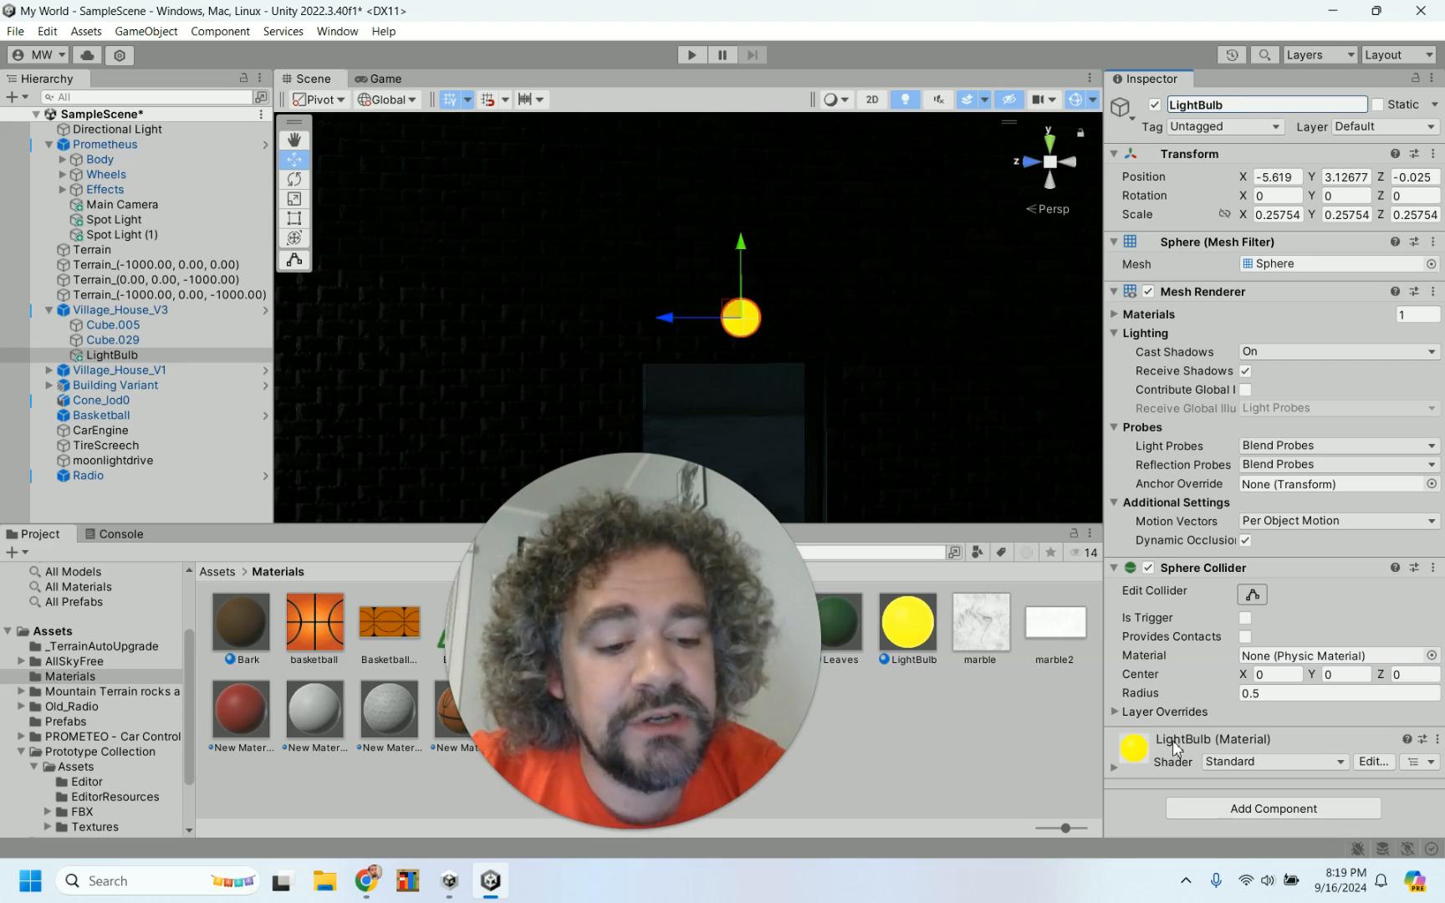
# - Add a Light component to the LightBulb object and keep its type as Point
pyautogui.click(1278, 815)
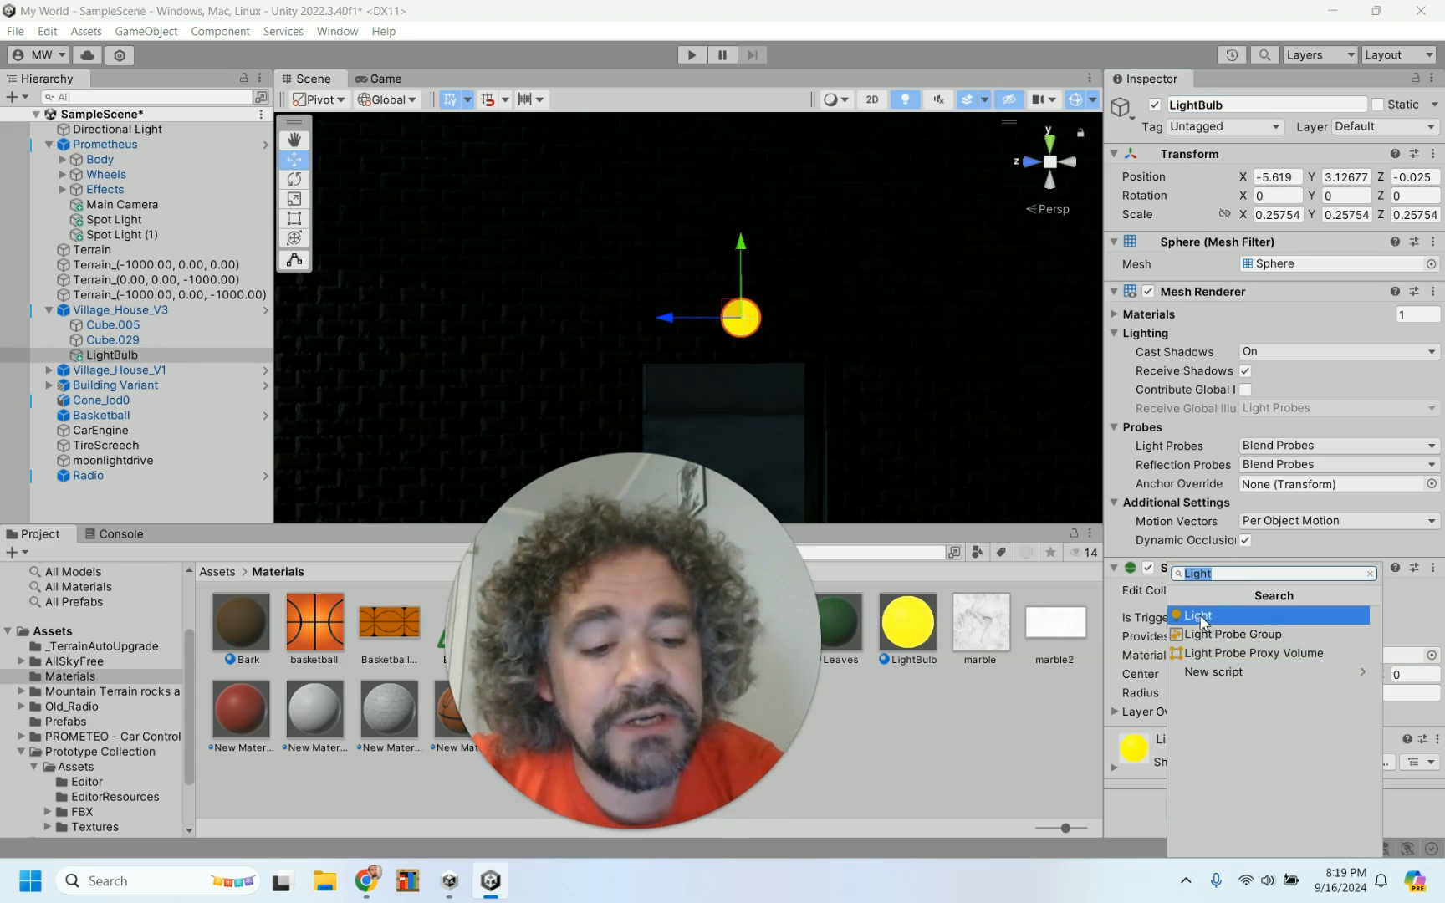
pyautogui.click(1227, 616)
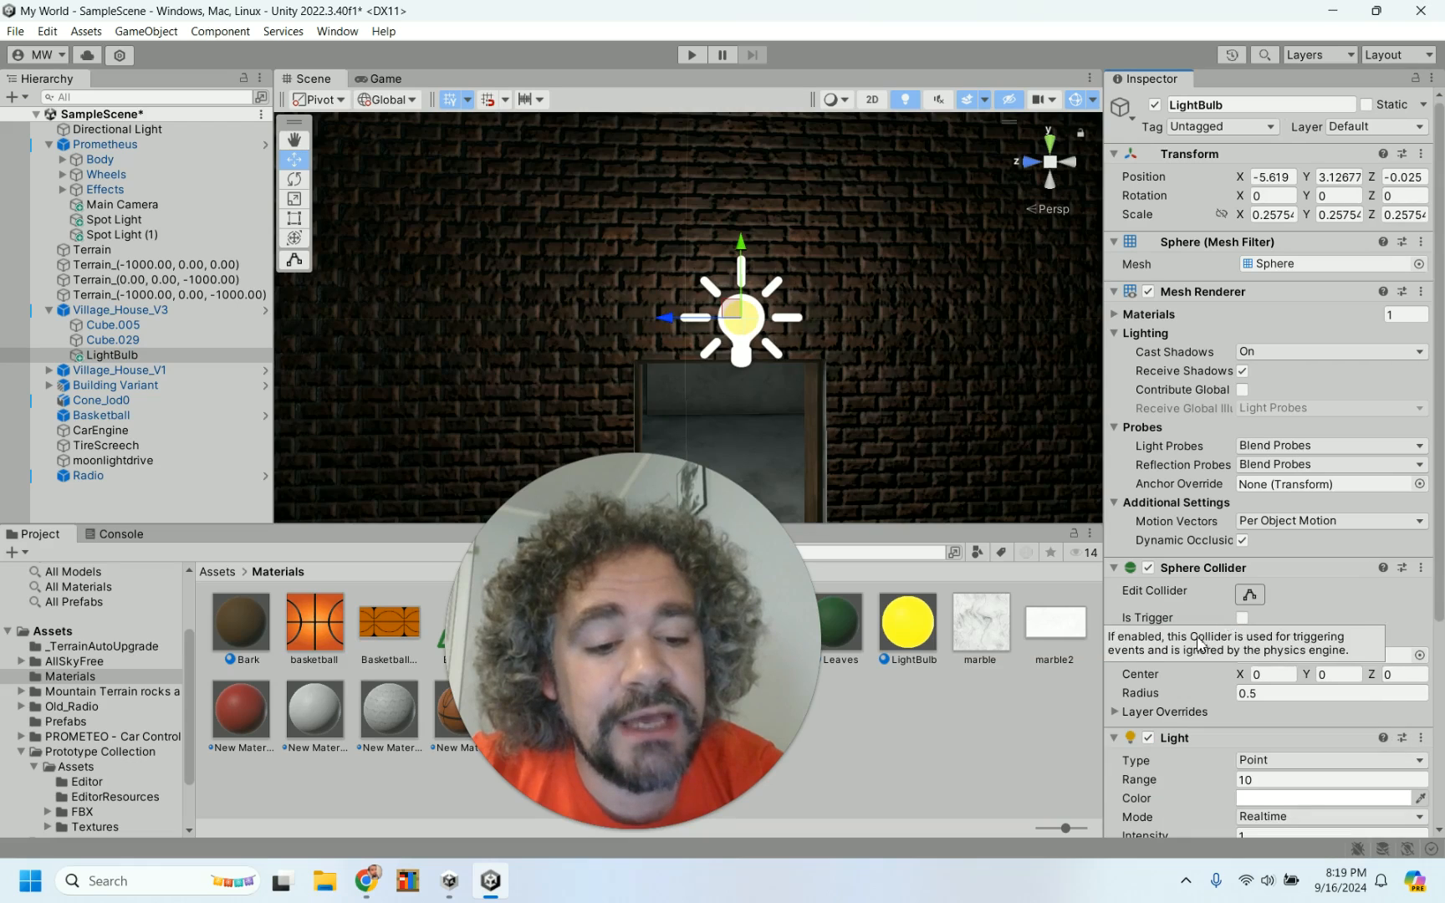
pyautogui.scroll(-5, 1229, 586)
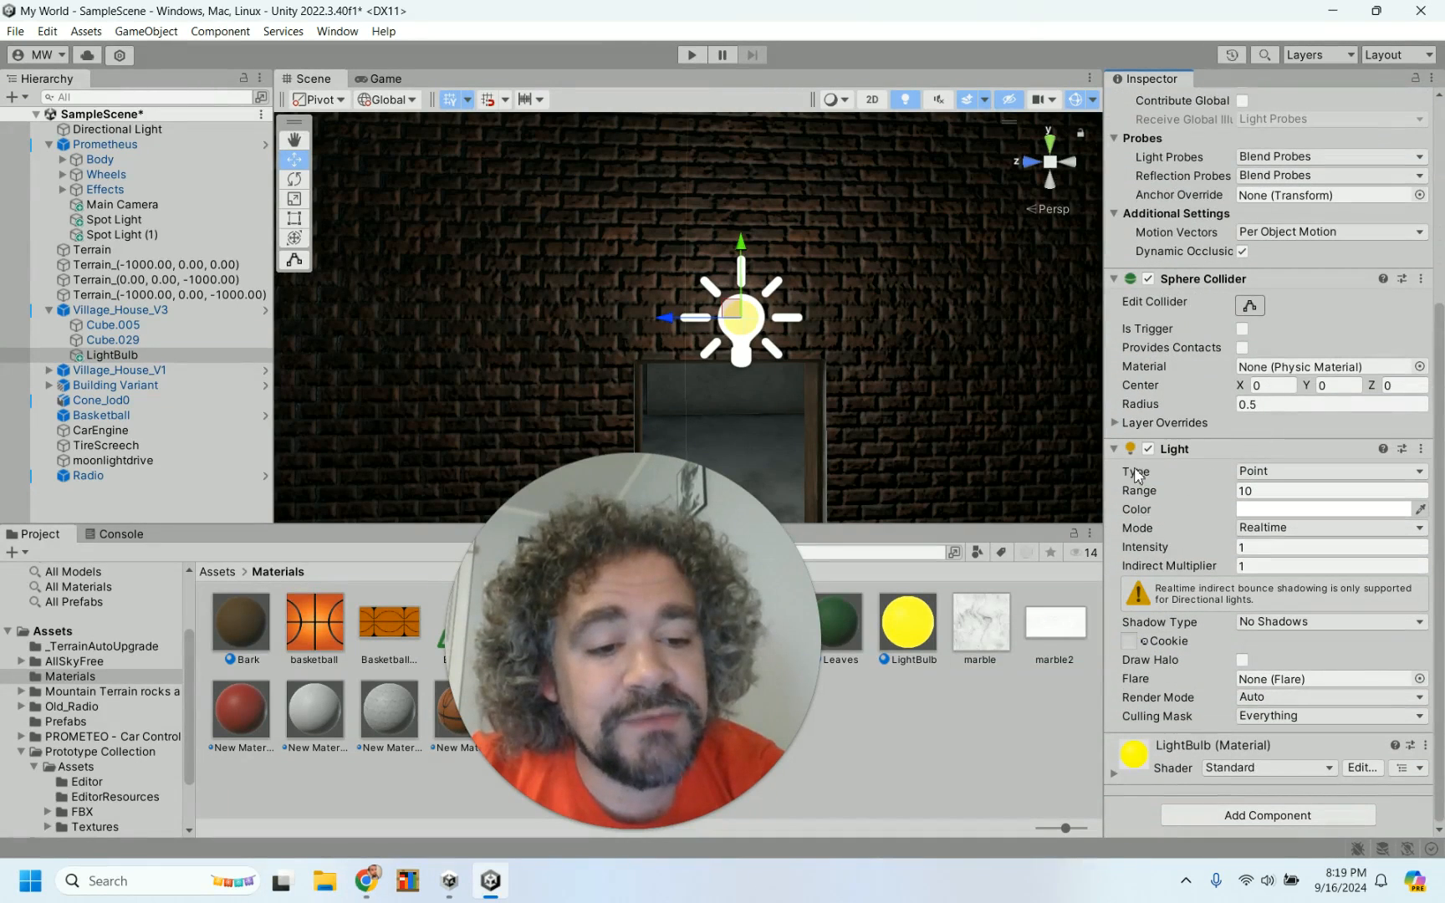
pyautogui.click(1321, 475)
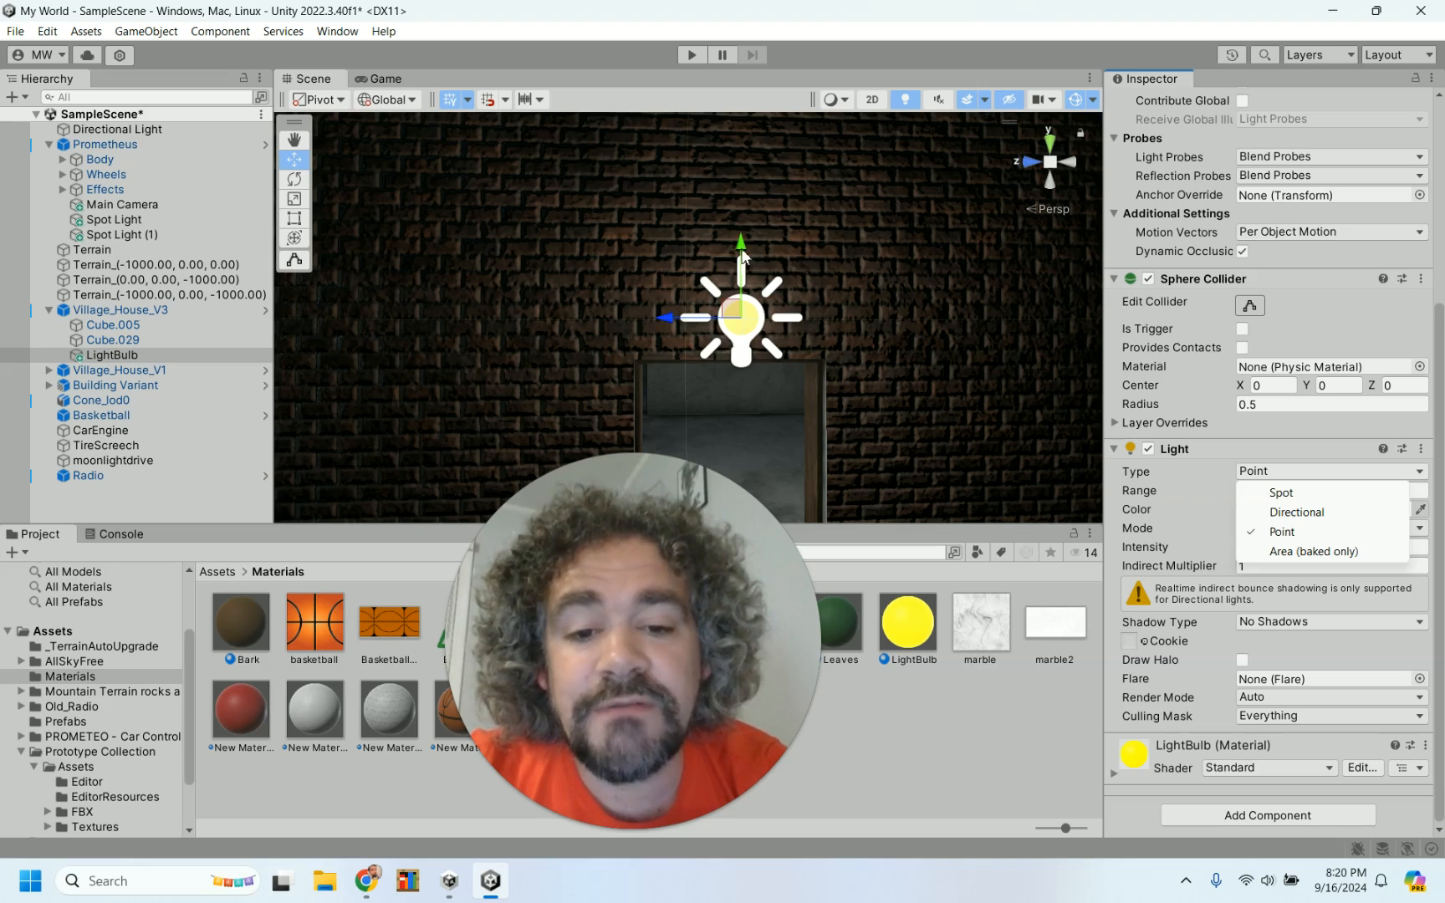
pyautogui.click(1283, 532)
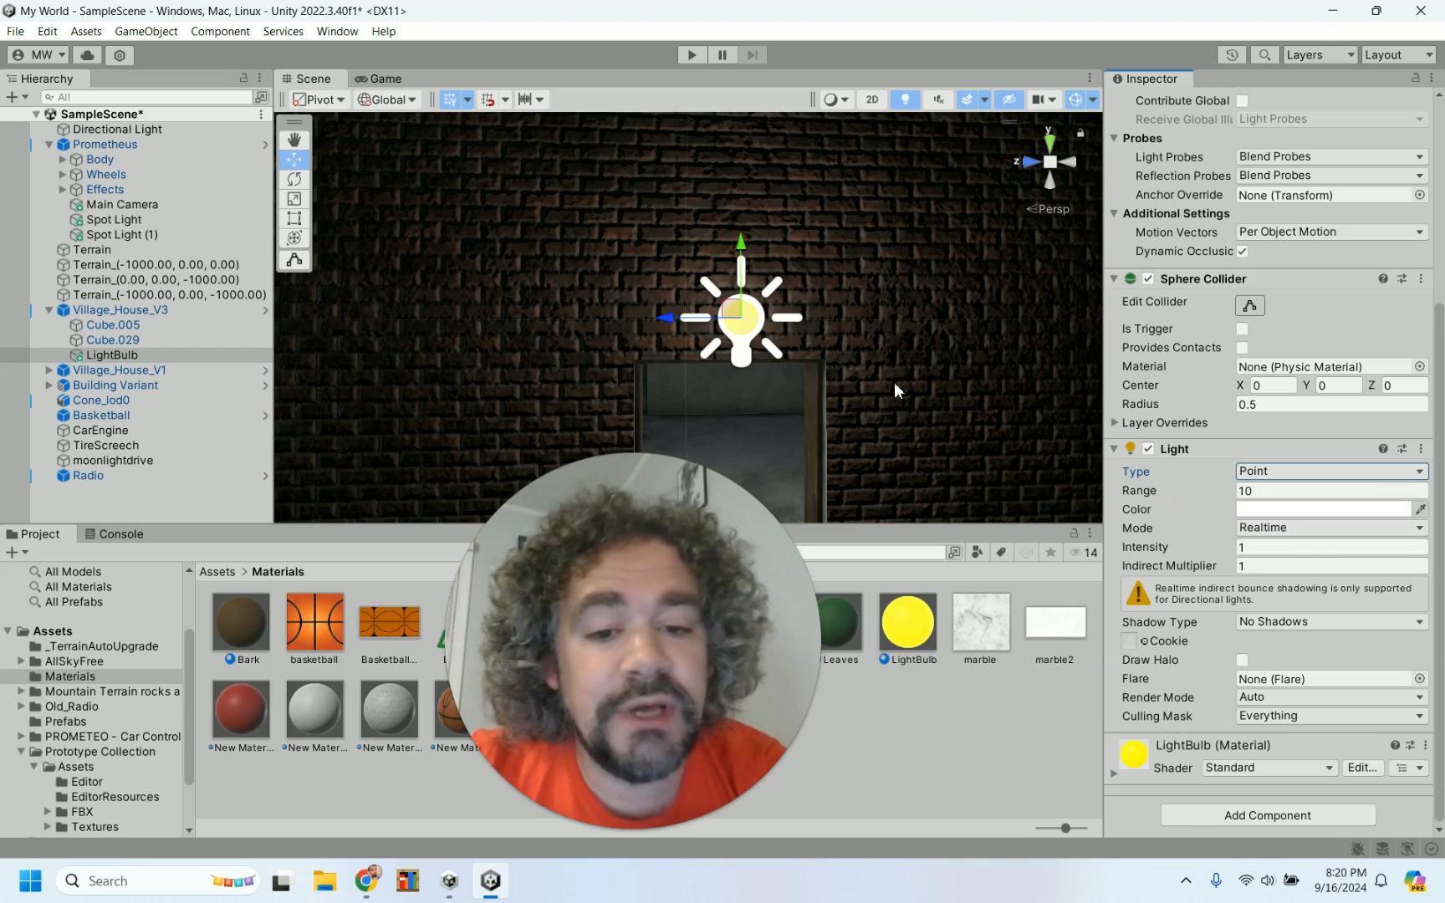
# - Examine from a distance how far the LightBulb's point light reaches around the village house
pyautogui.scroll(-5, 894, 383)
pyautogui.scroll(3, 894, 383)
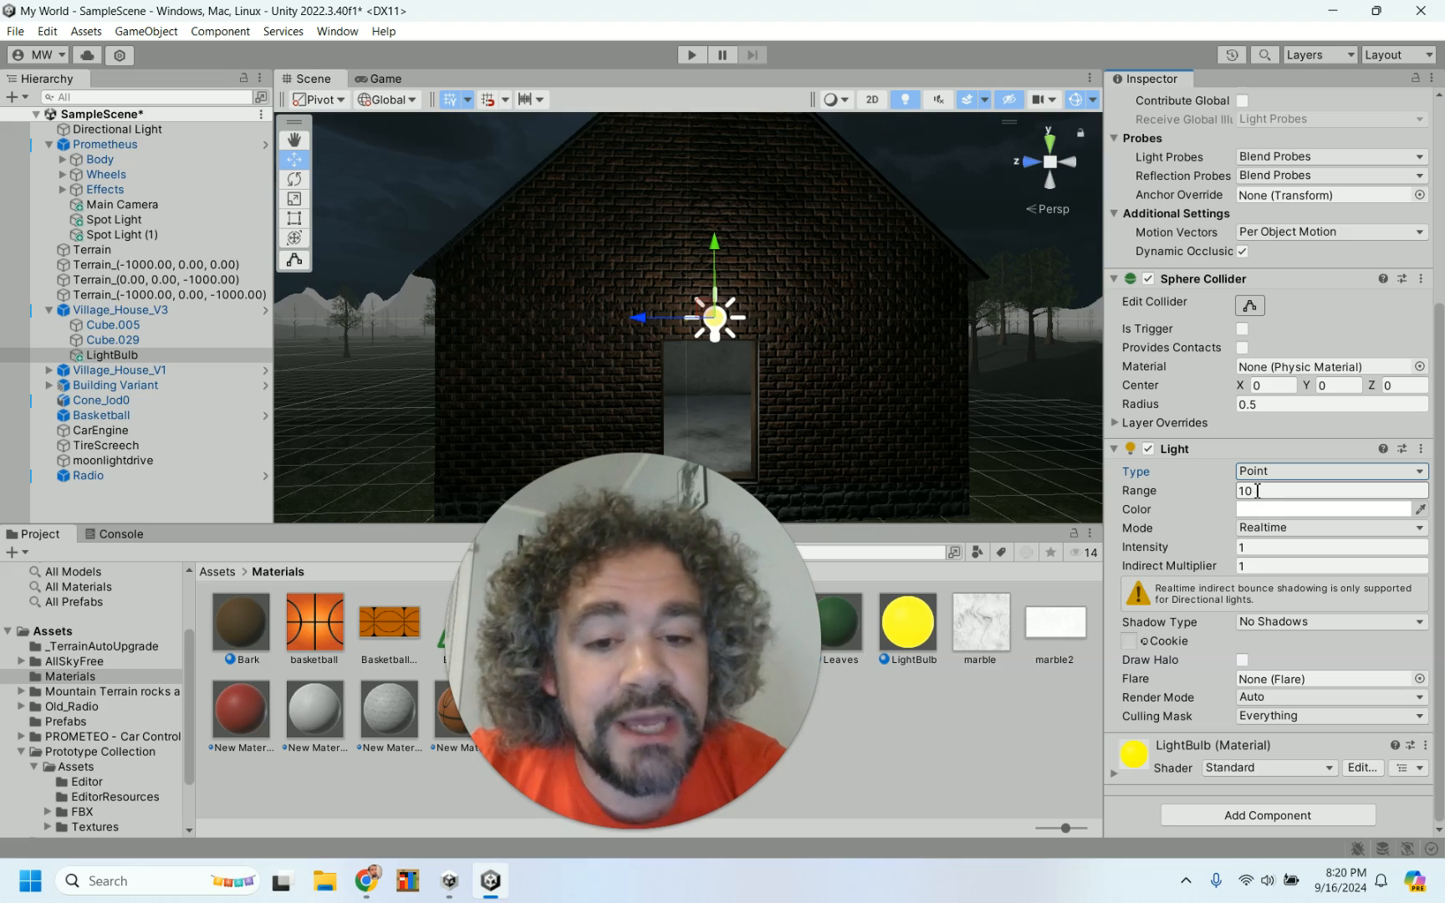
pyautogui.scroll(-1, 848, 373)
pyautogui.scroll(-1, 848, 371)
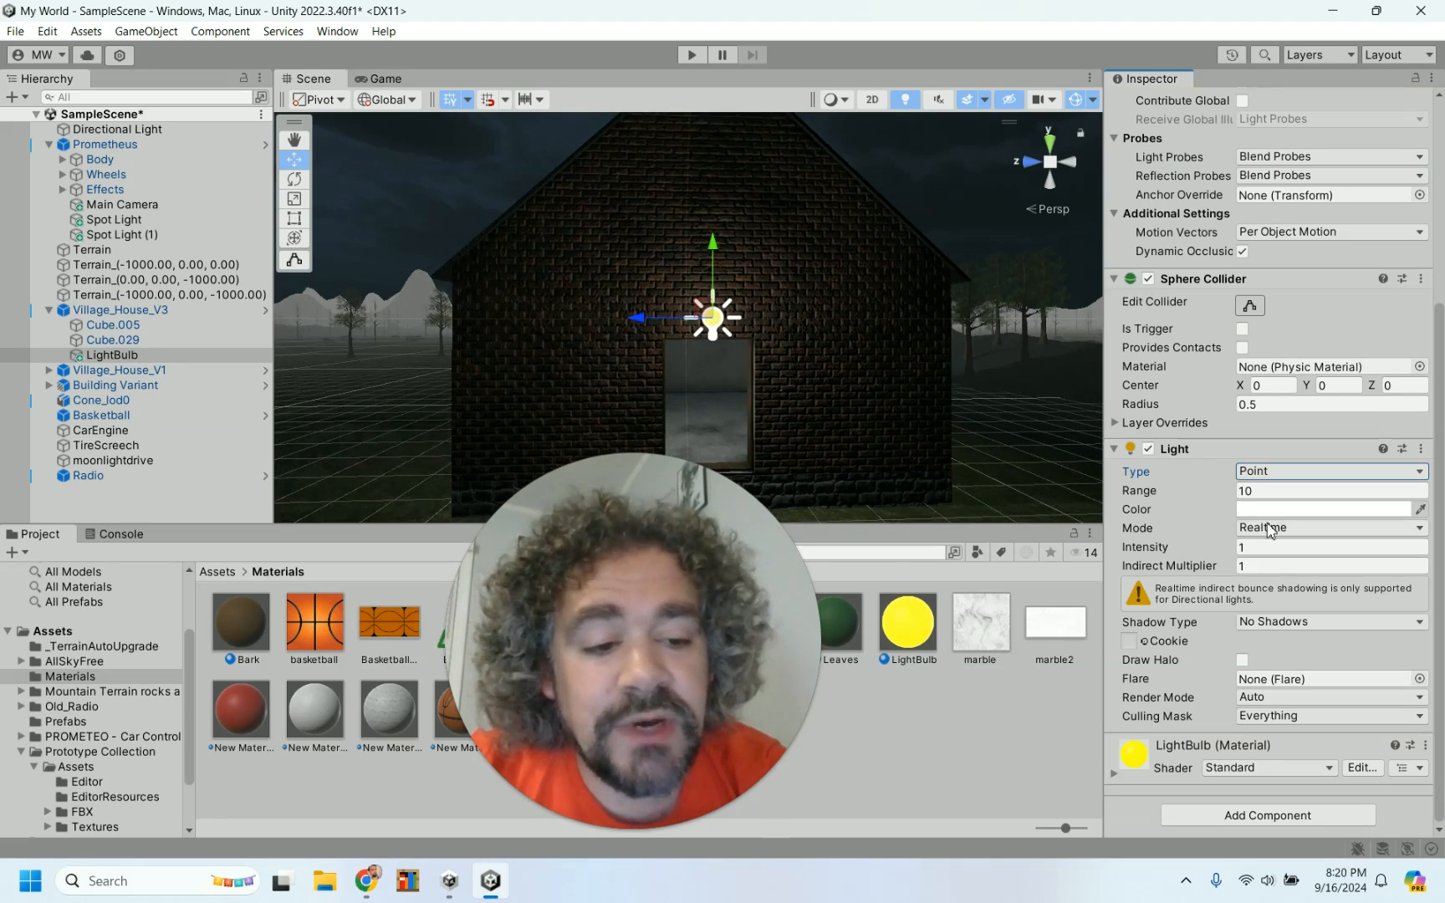
pyautogui.scroll(-1, 883, 383)
pyautogui.scroll(-5, 884, 384)
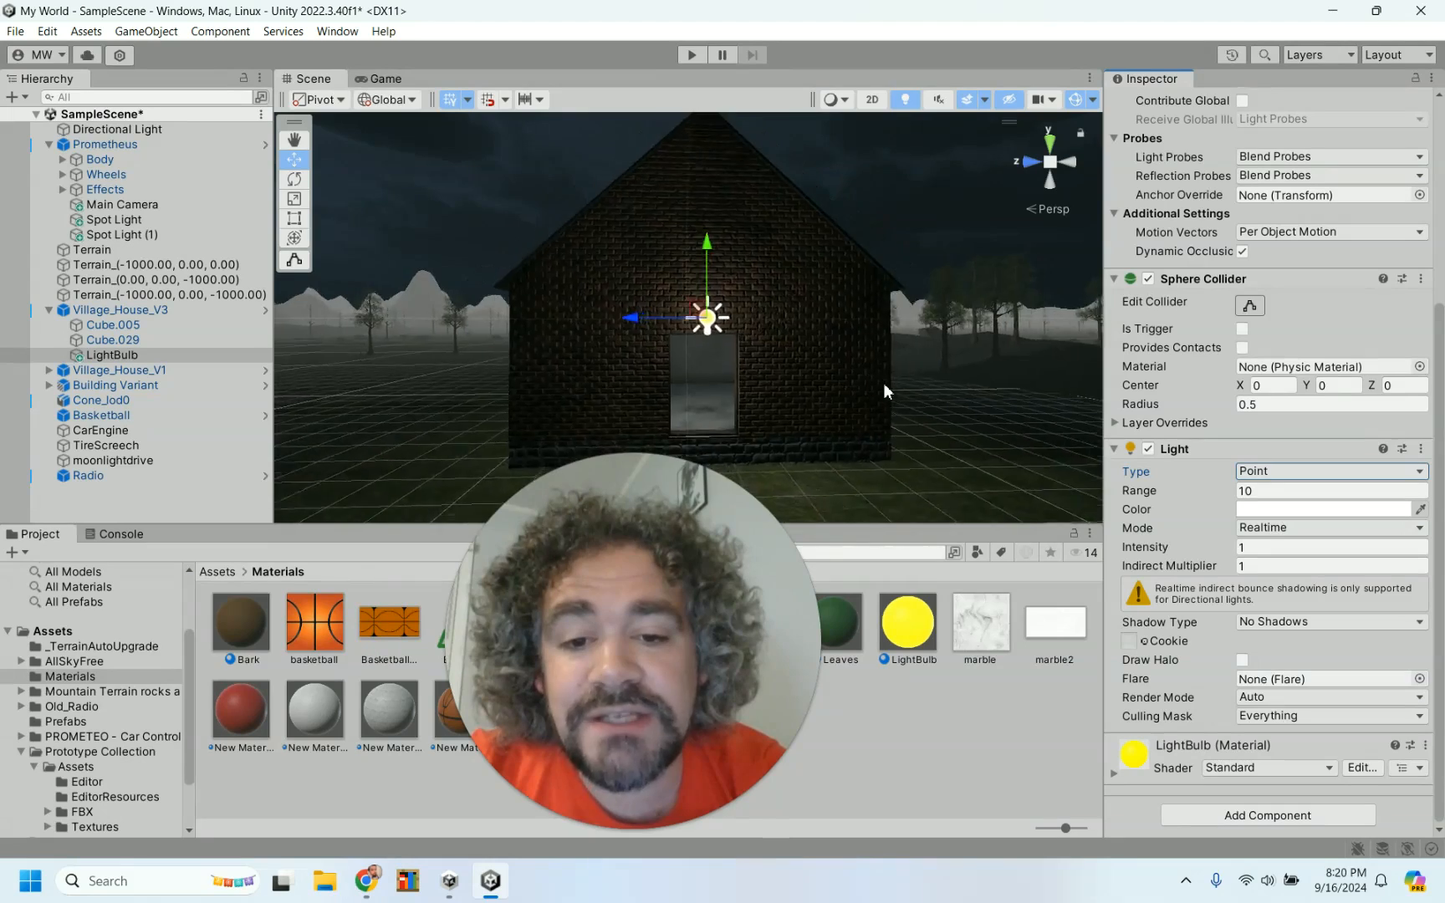
pyautogui.scroll(-5, 883, 383)
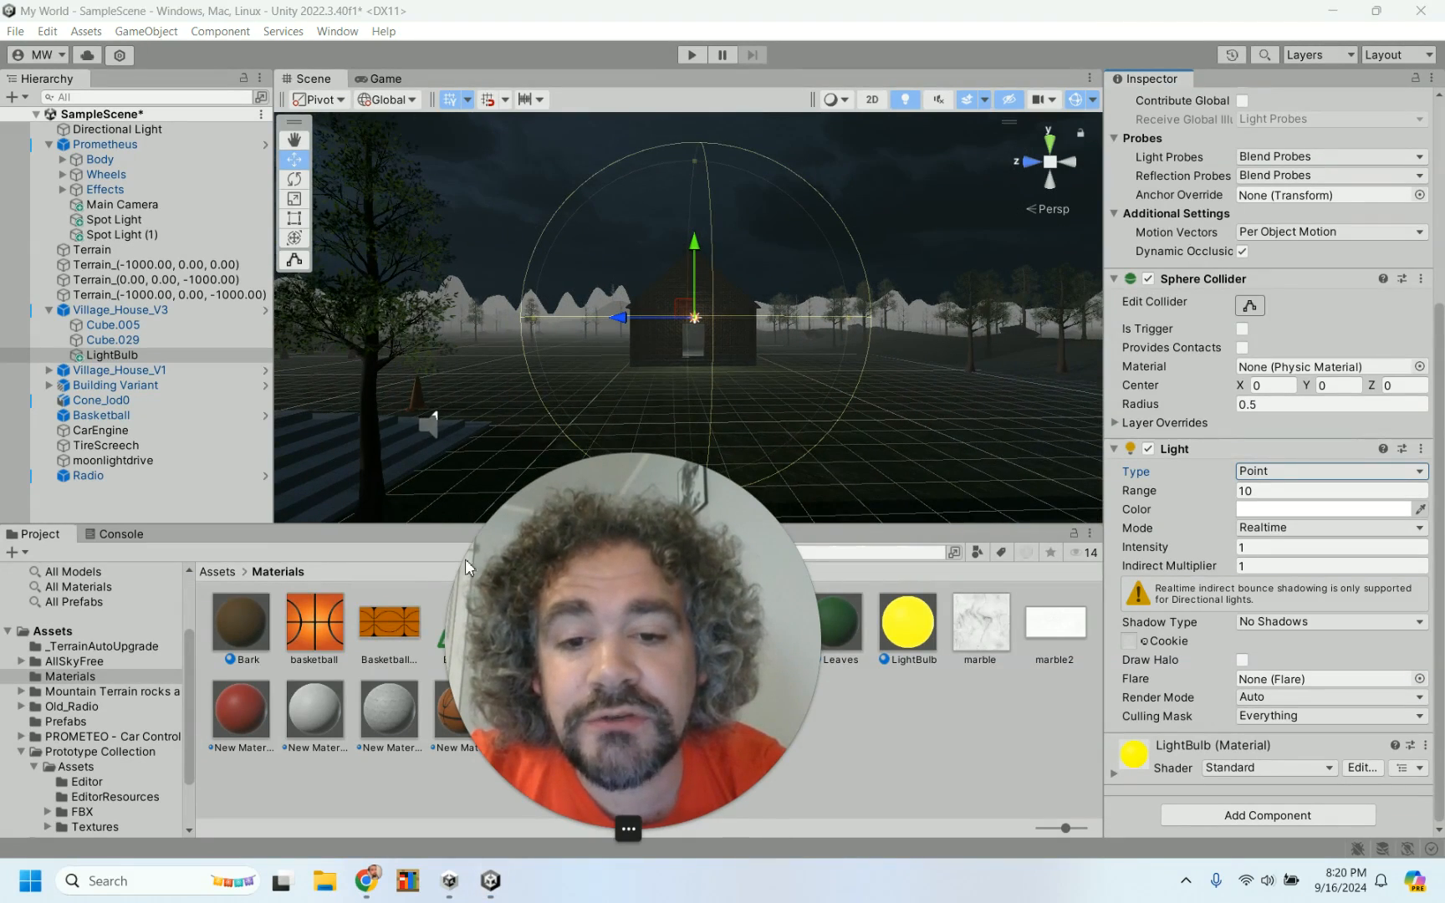
# - Set the colour of the LightBulb's light to pale yellow, hexadecimal EBF08F
pyautogui.moveTo(632, 638); pyautogui.dragTo(322, 644)
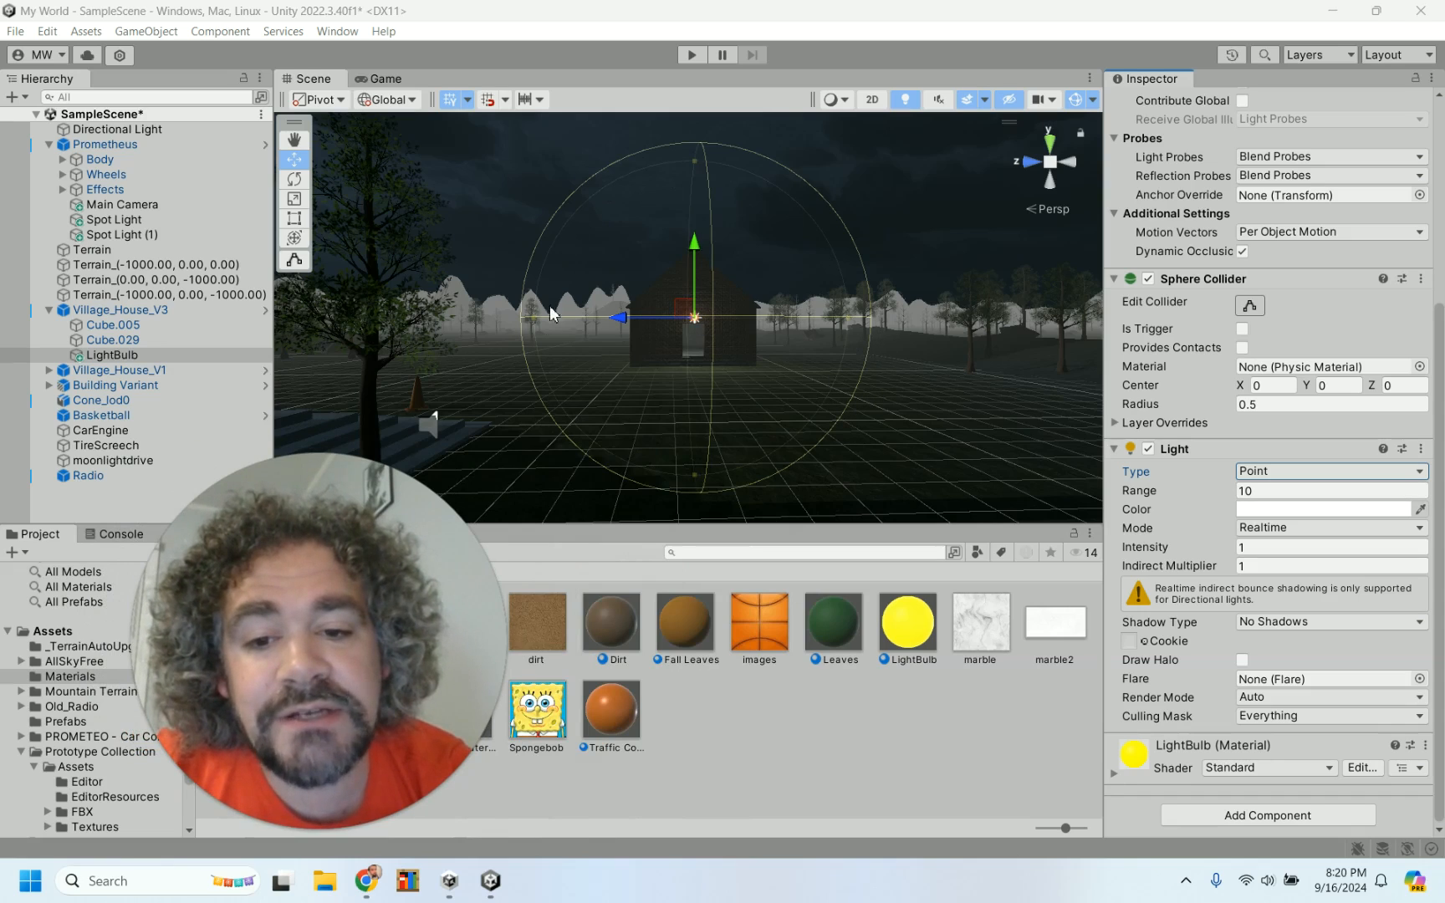
pyautogui.scroll(-2, 782, 383)
pyautogui.scroll(3, 781, 383)
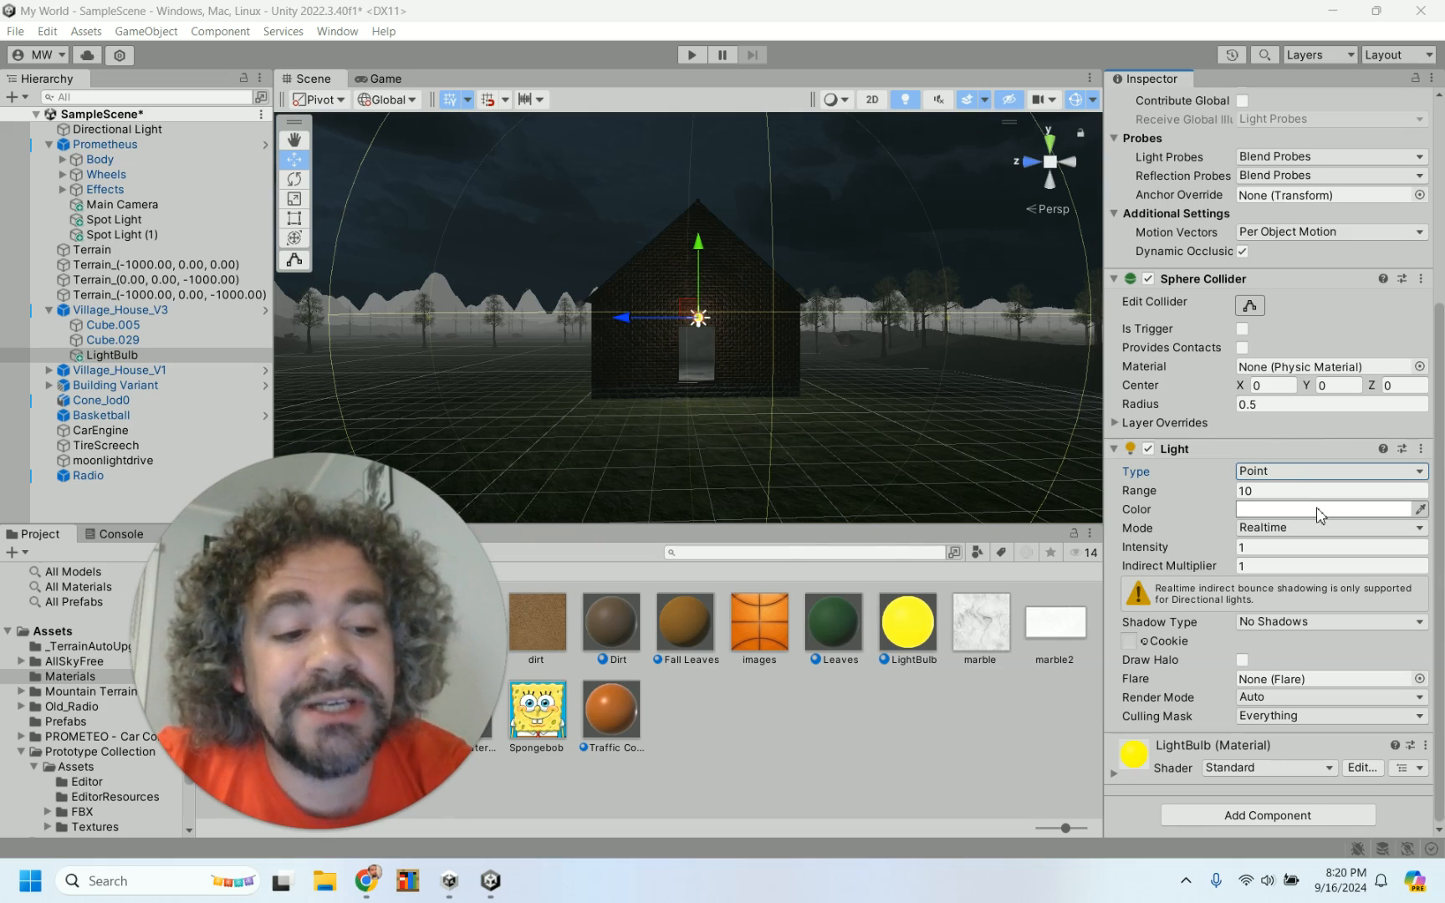
pyautogui.scroll(5, 783, 335)
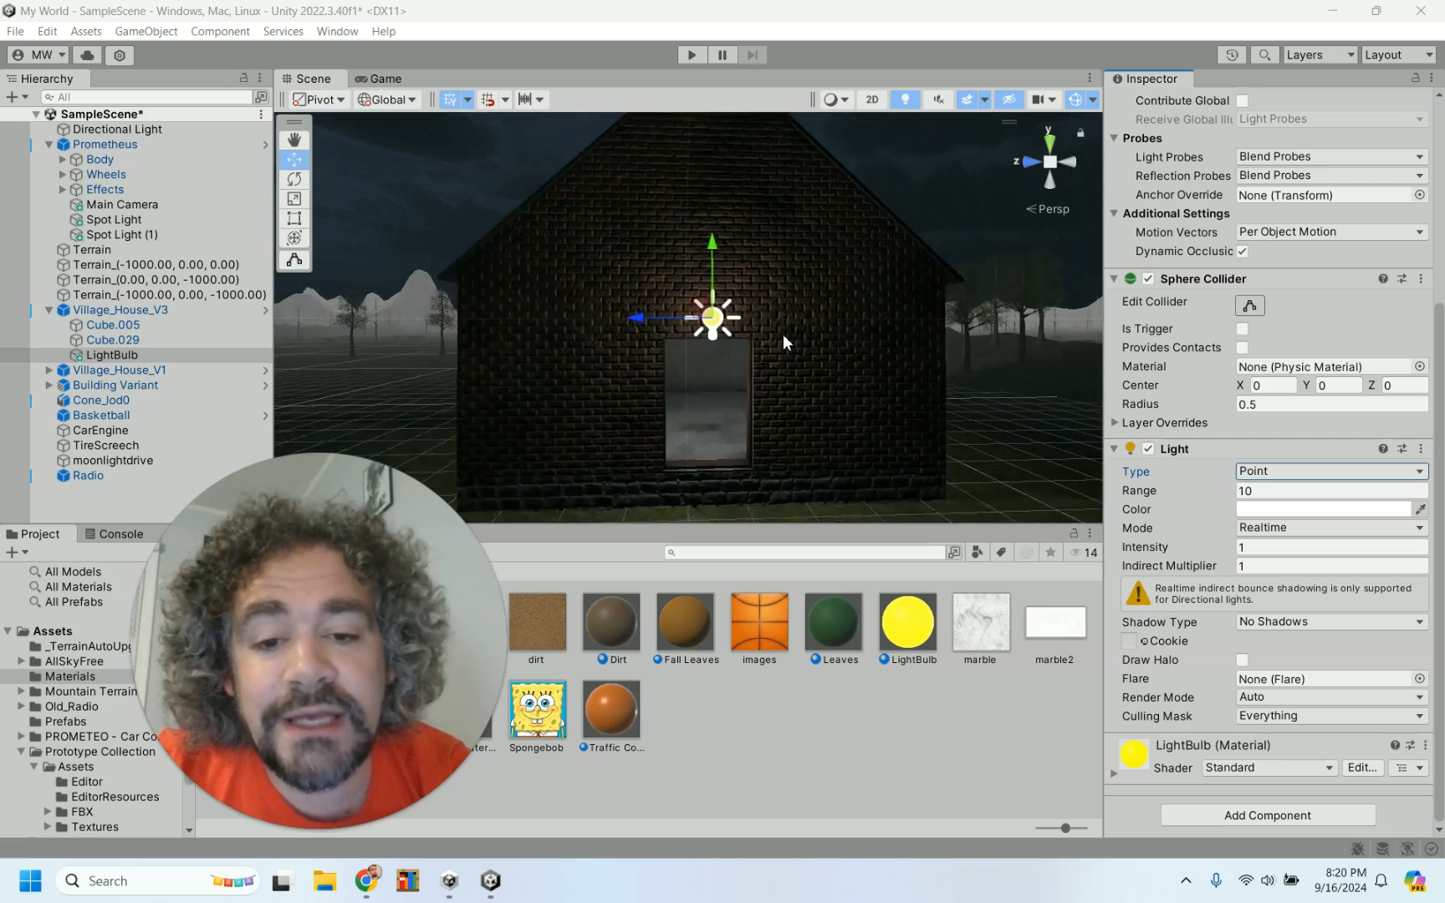
pyautogui.click(1302, 509)
pyautogui.click(1369, 434)
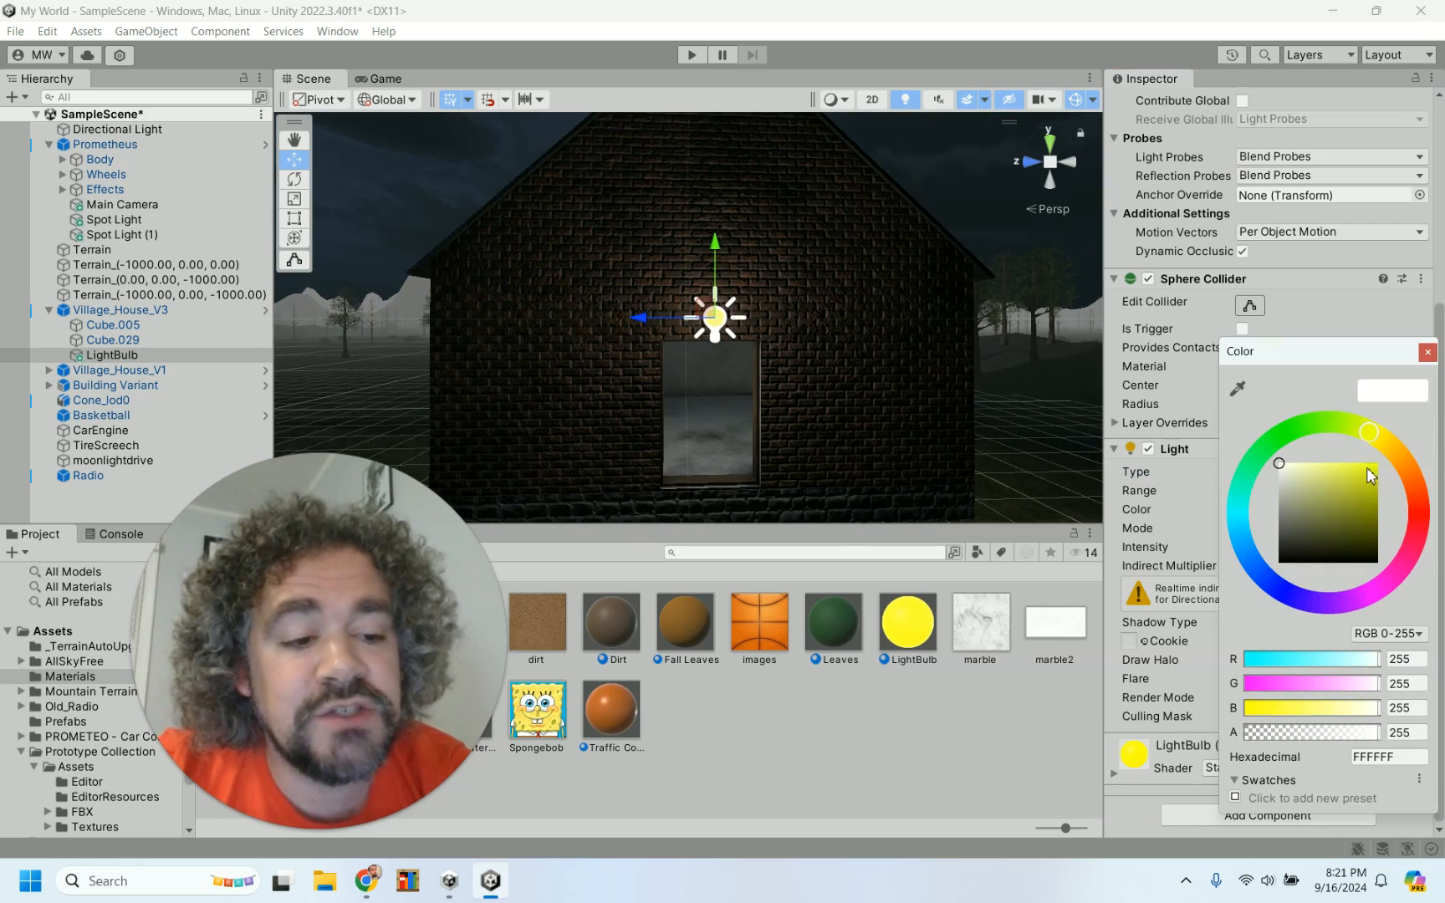
pyautogui.click(1321, 472)
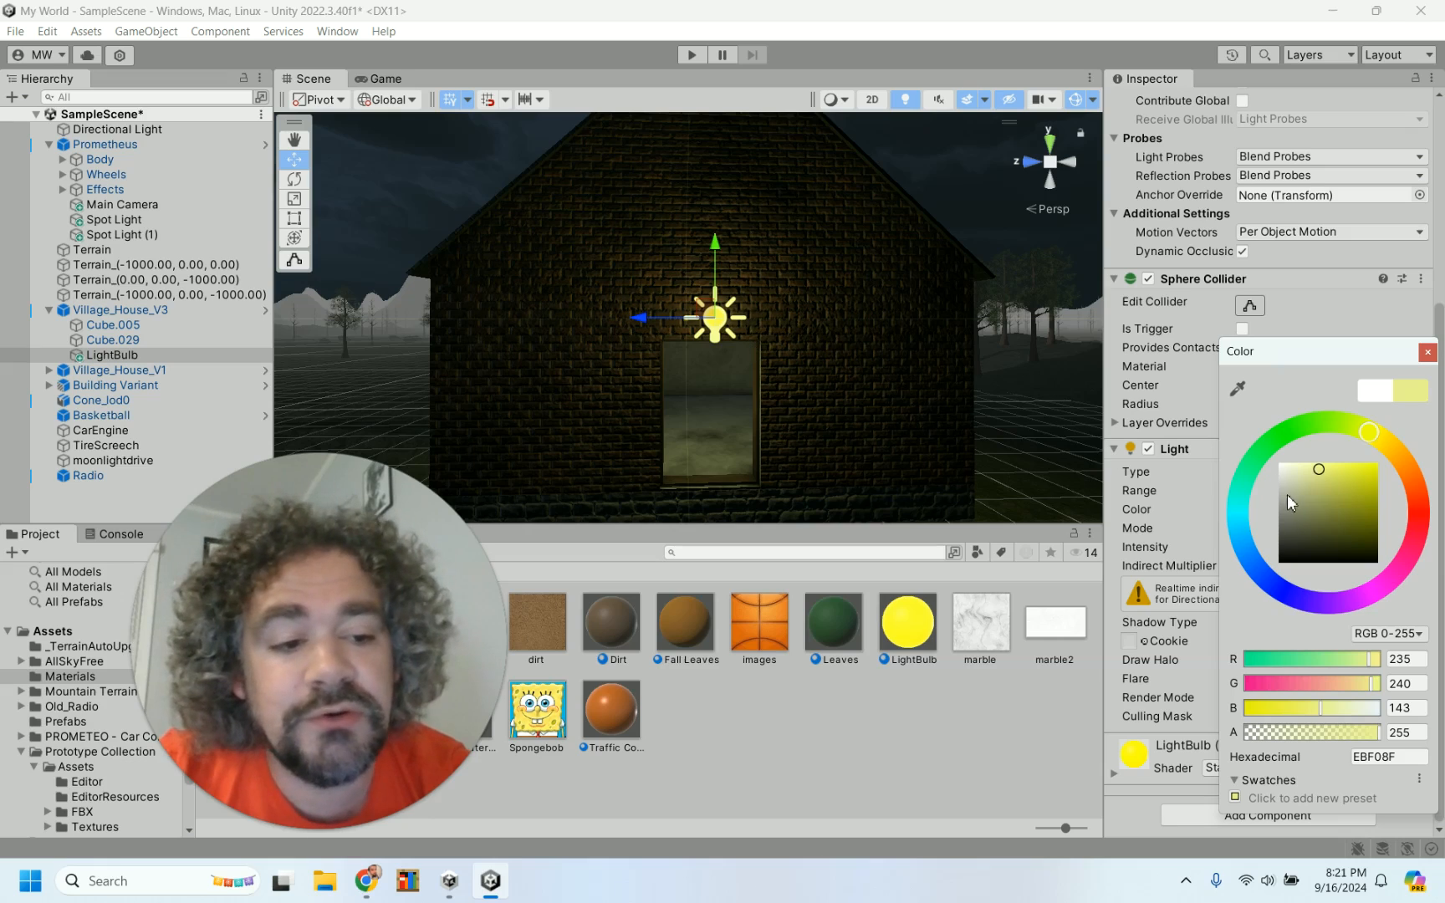
pyautogui.click(1427, 353)
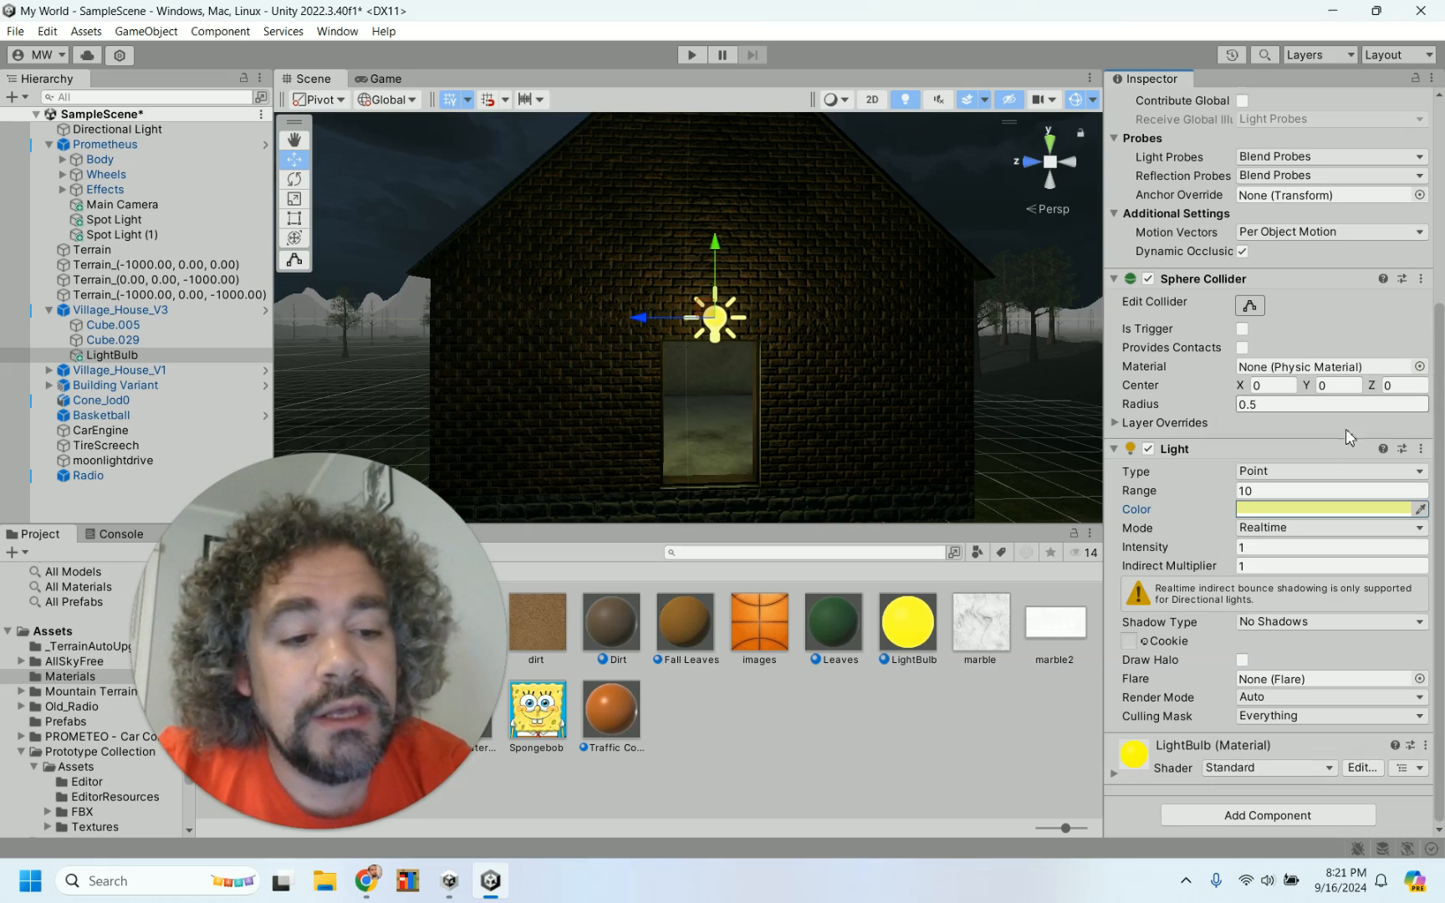
# - Change the LightBulb's light mode to Mixed
pyautogui.click(1336, 530)
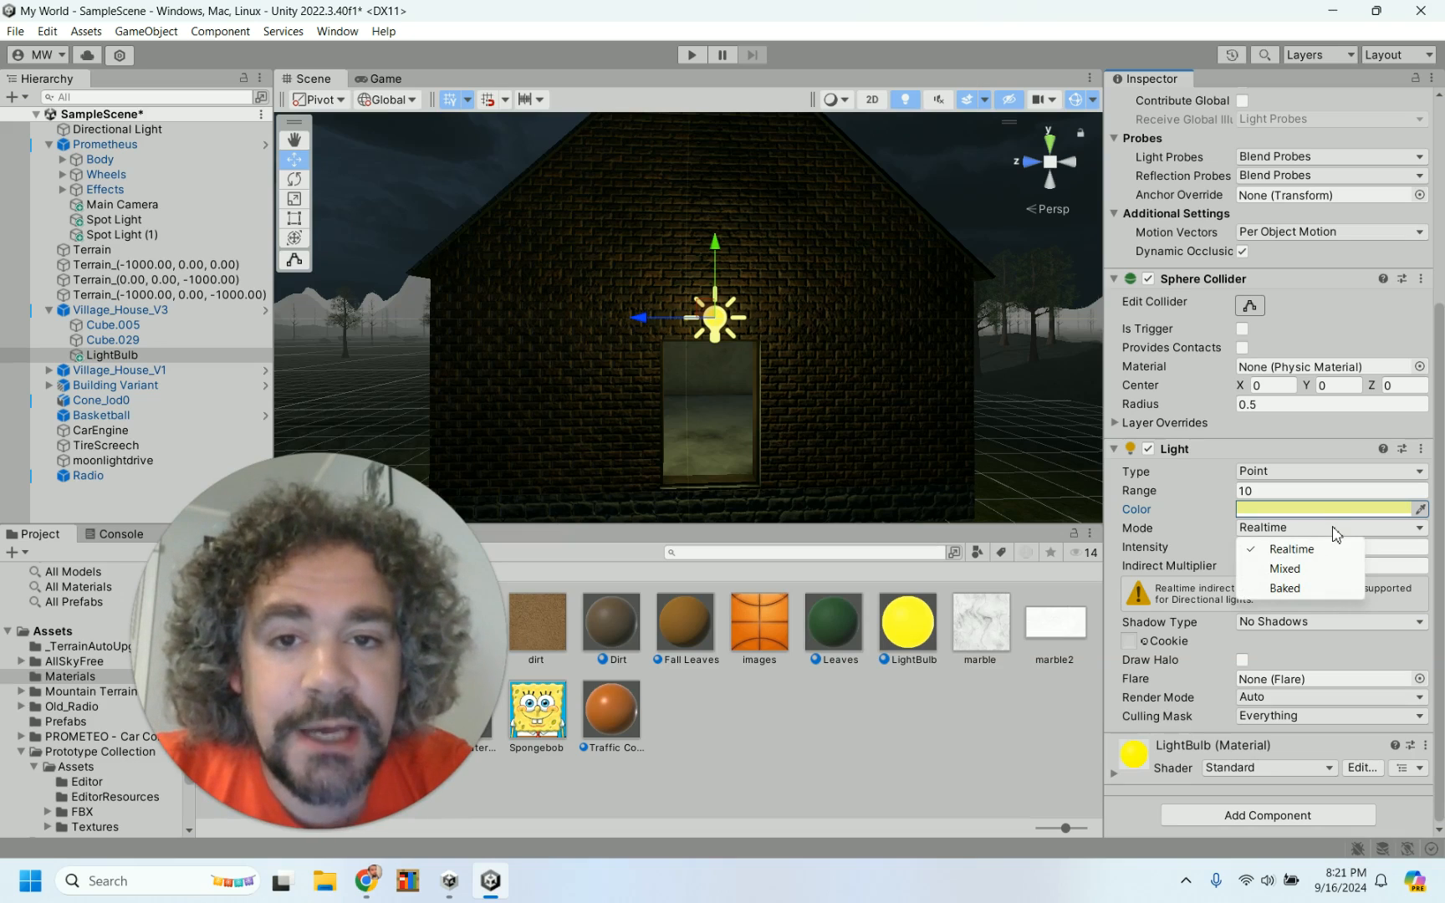
pyautogui.click(1288, 569)
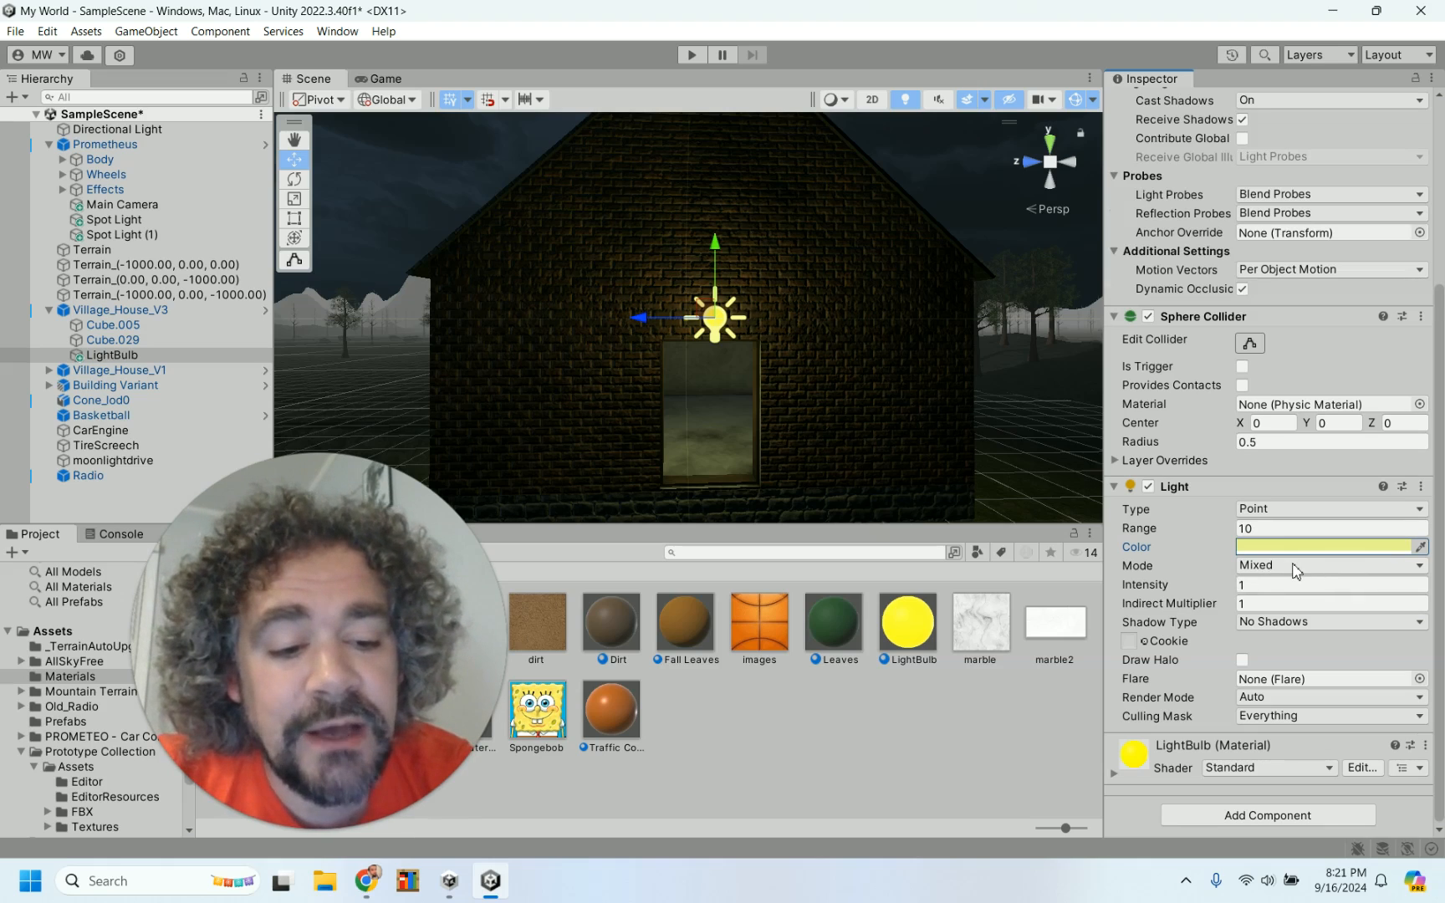
pyautogui.click(1255, 585)
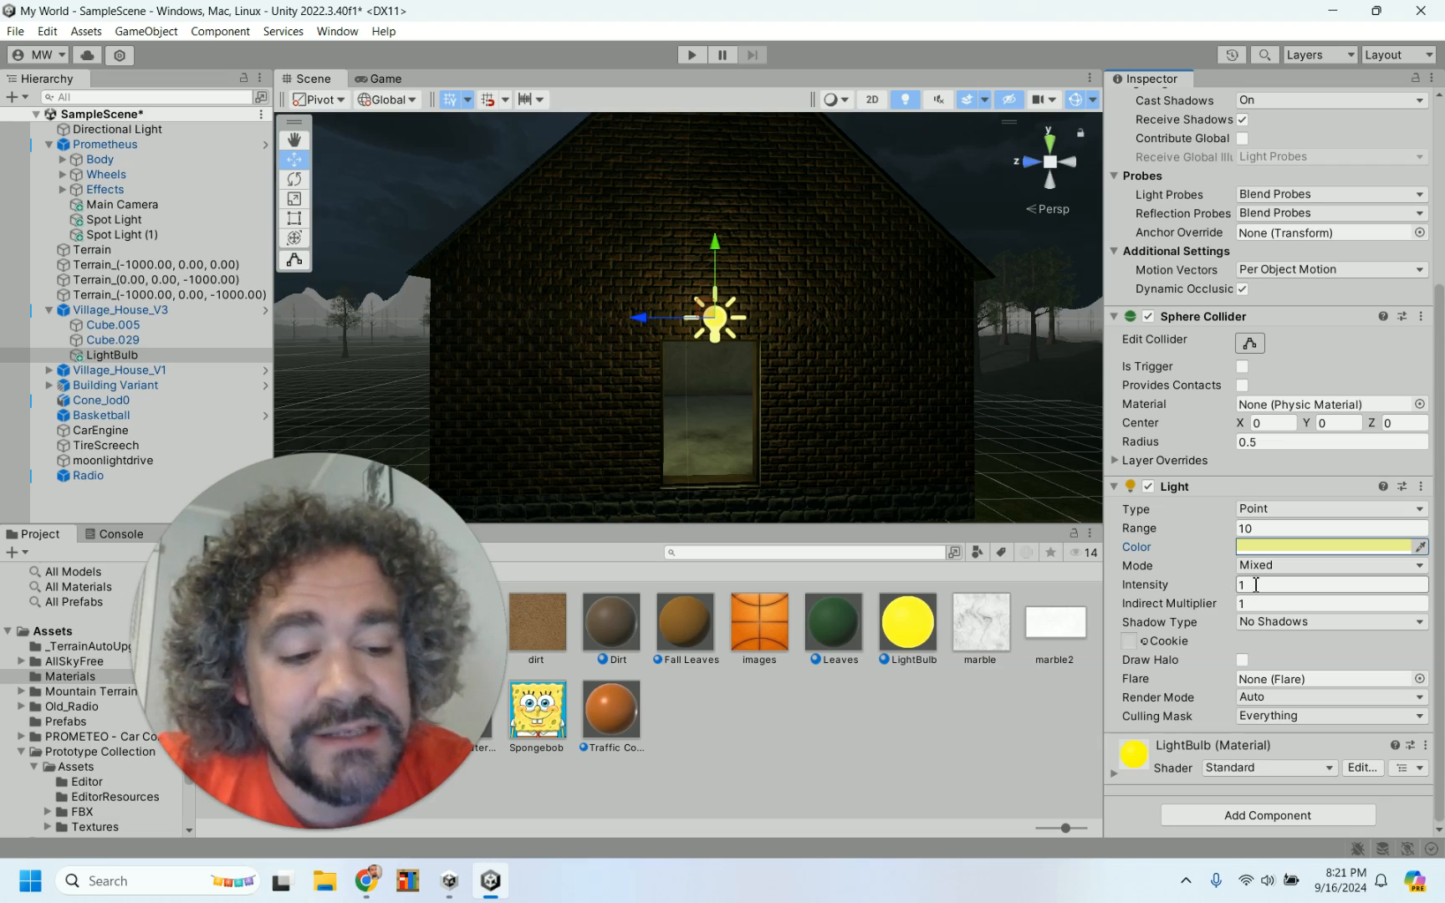
pyautogui.click(1258, 603)
pyautogui.click(1254, 585)
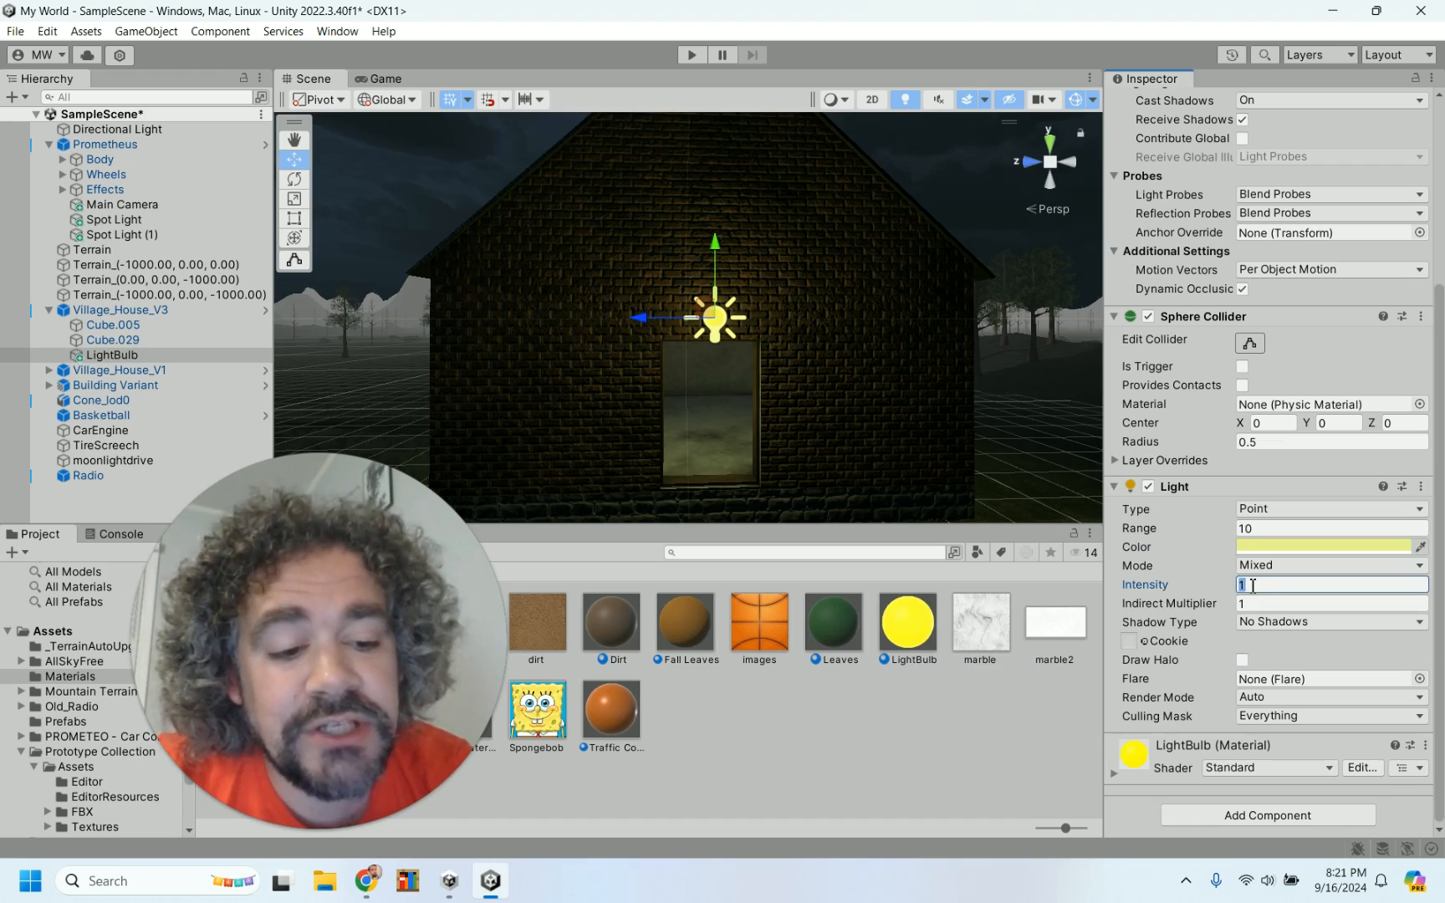
# - Make the LightBulb's light cast Soft Shadows
pyautogui.scroll(-3, 896, 388)
pyautogui.scroll(-4, 897, 387)
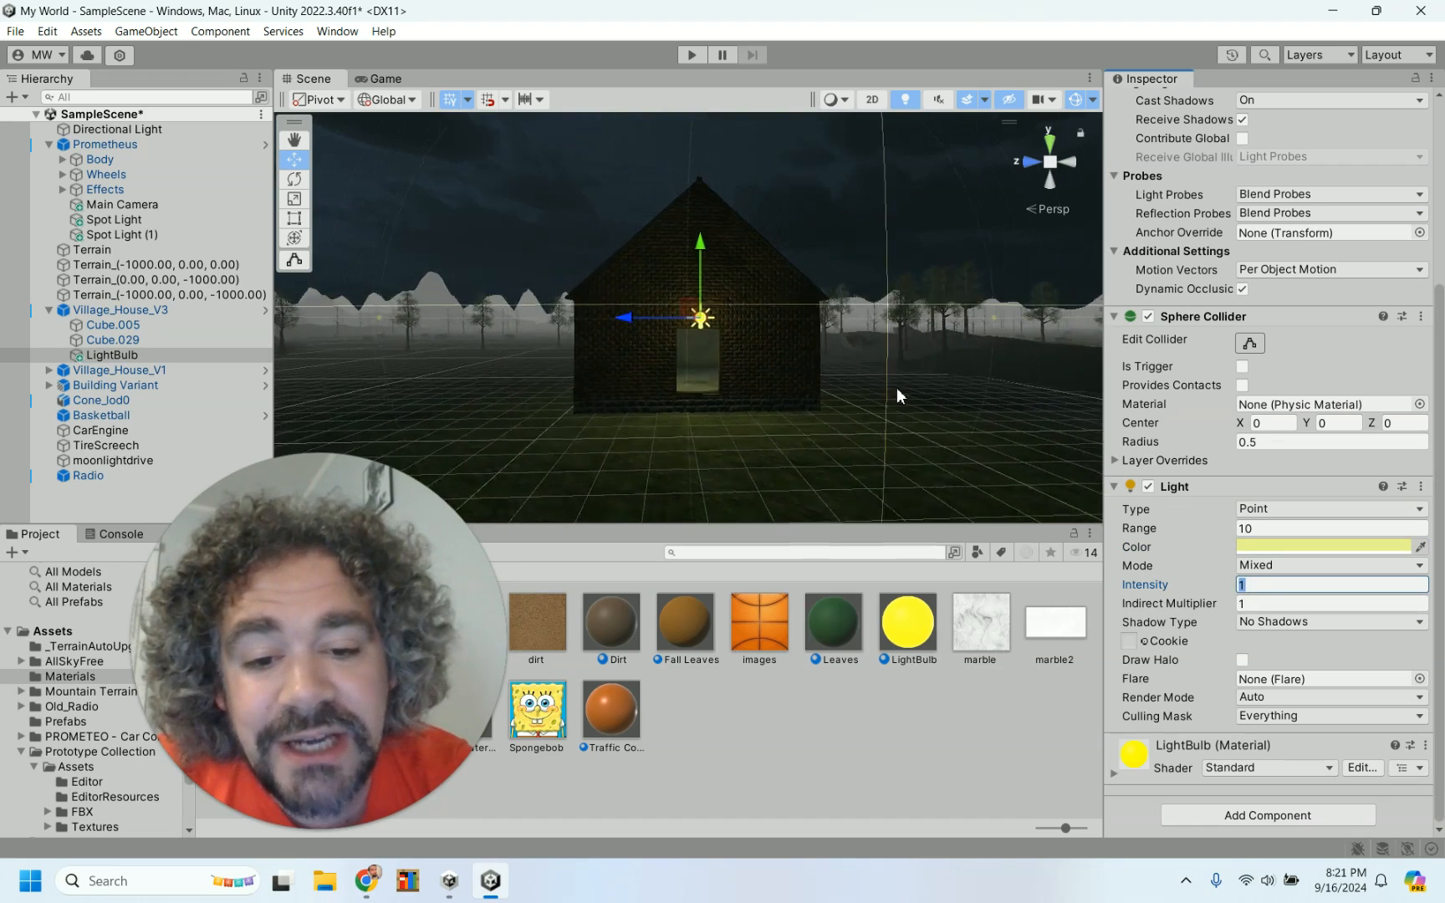
pyautogui.scroll(8, 896, 387)
pyautogui.scroll(1, 897, 387)
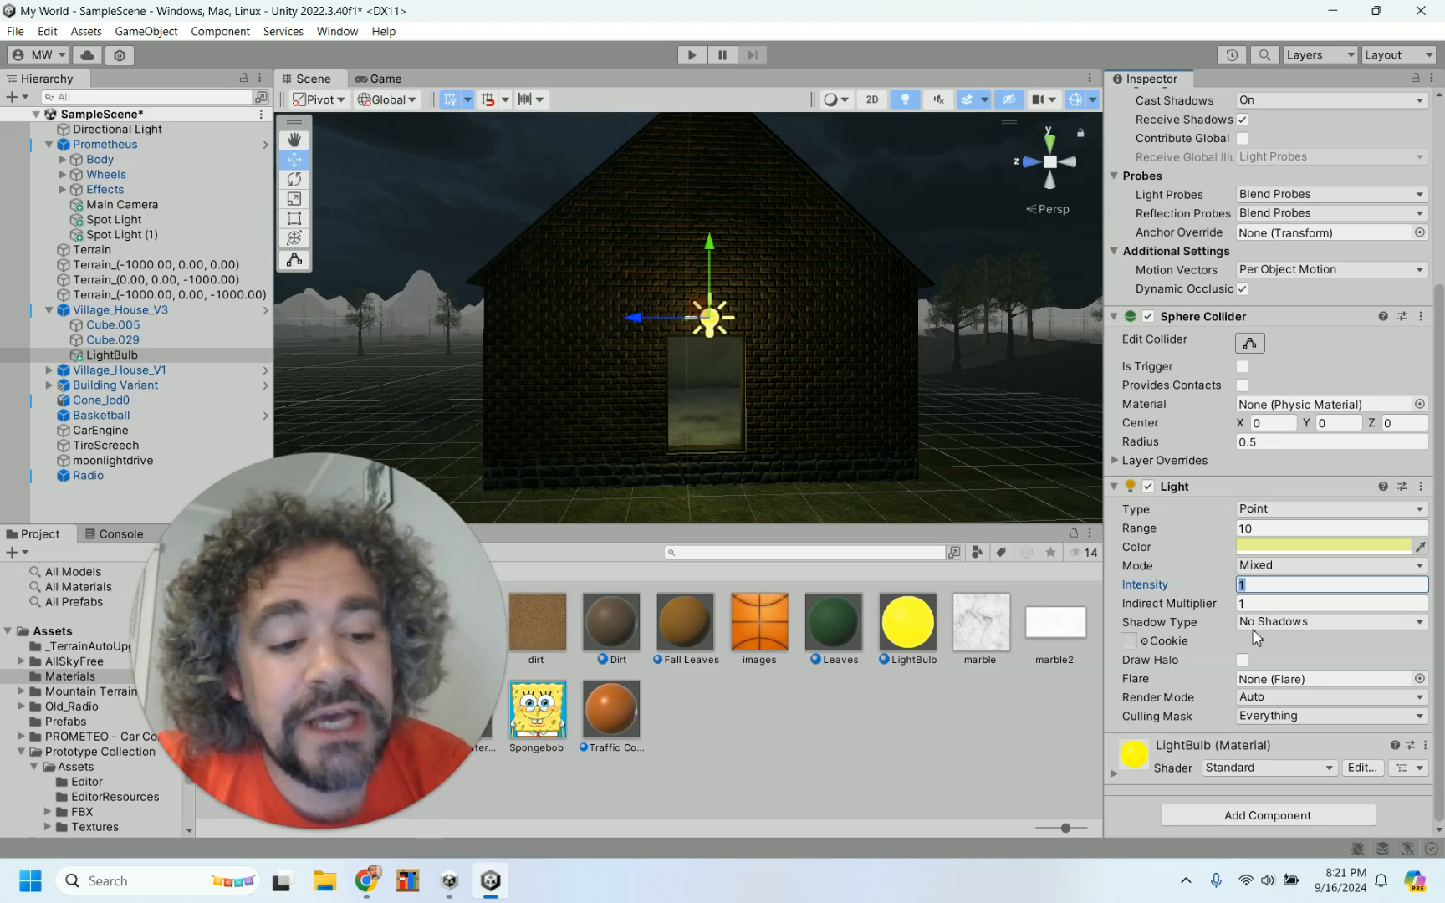
pyautogui.scroll(-4, 879, 393)
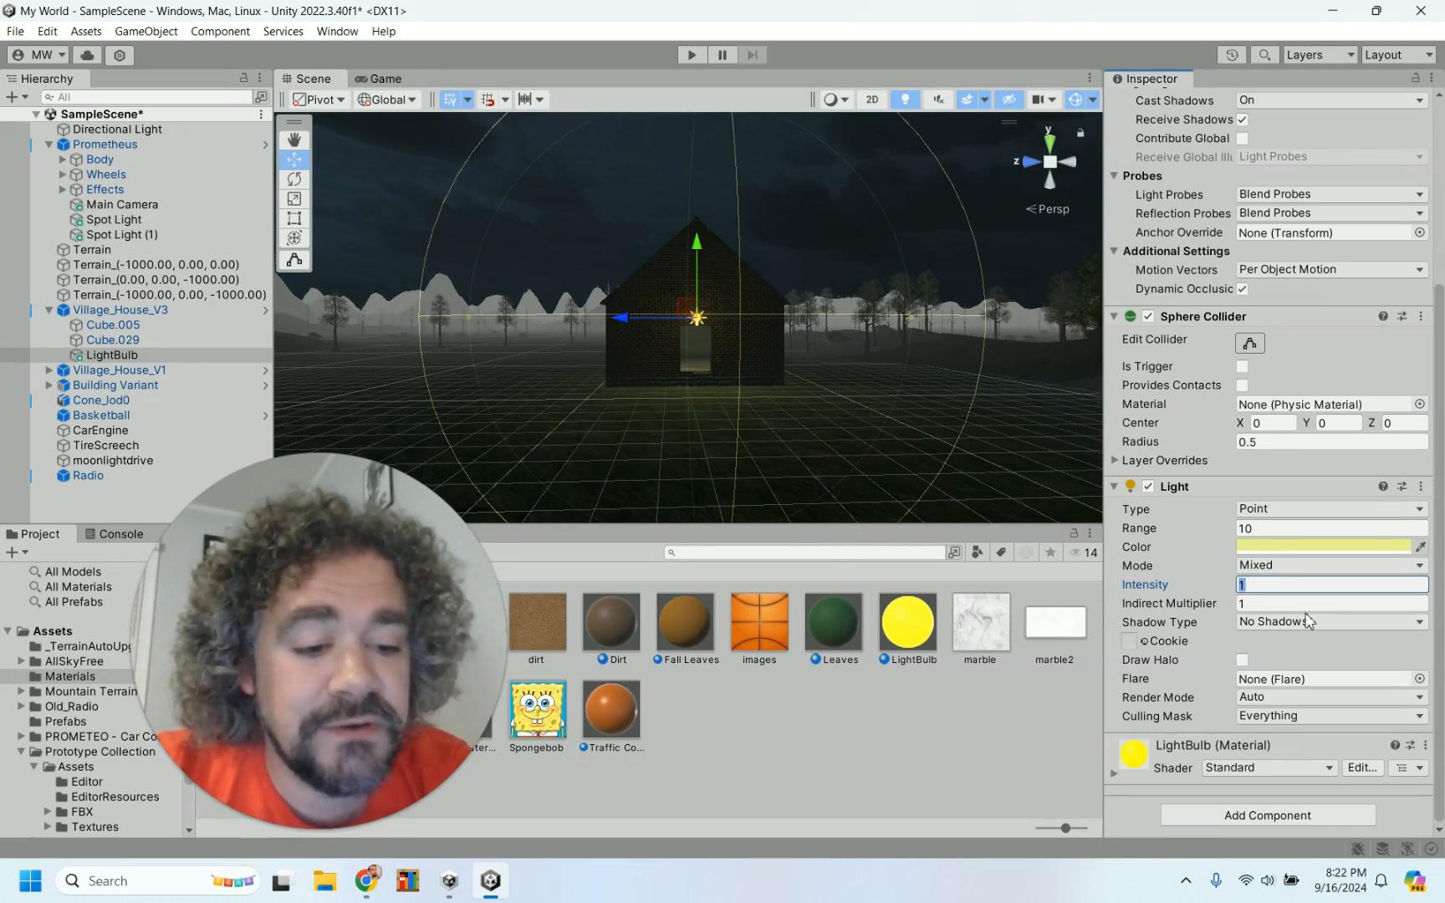
pyautogui.click(1333, 623)
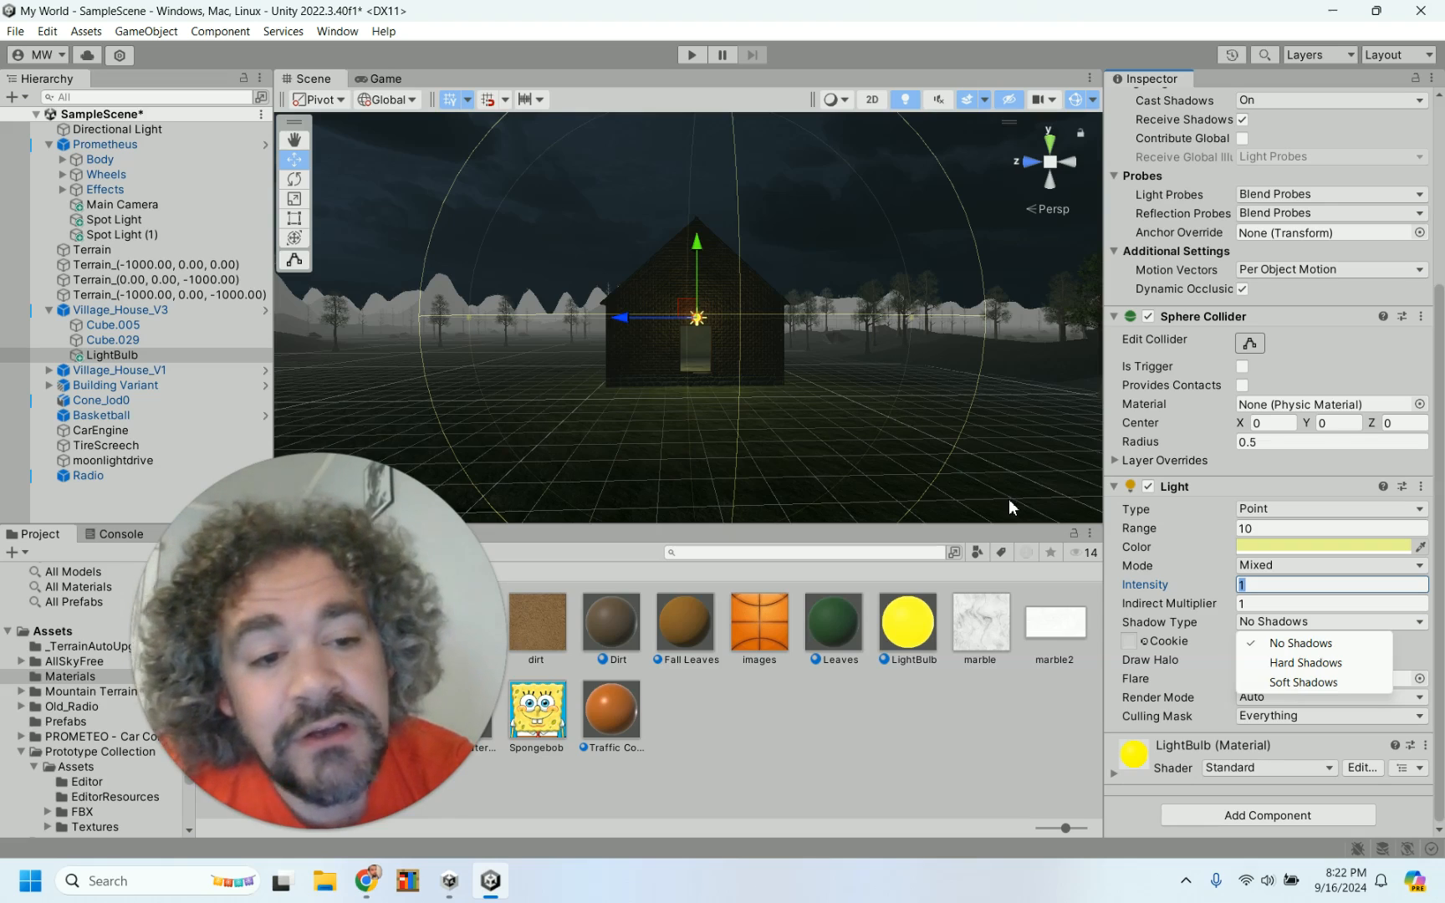
pyautogui.click(1302, 682)
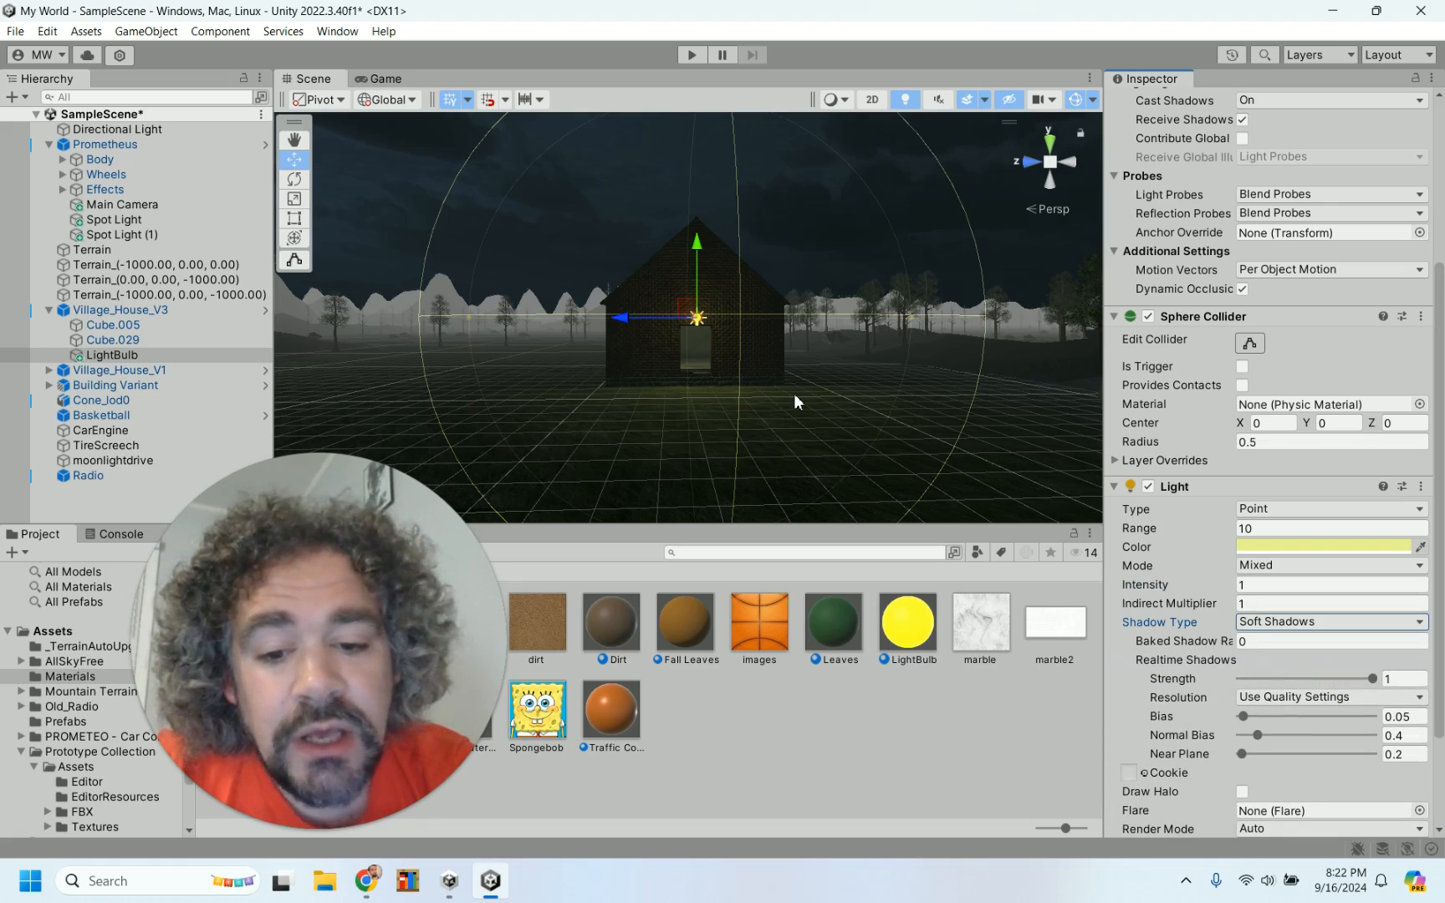
# - Place a tree_01 prefab on the ground in front of the village house, to the right of the doorway
pyautogui.click(75, 602)
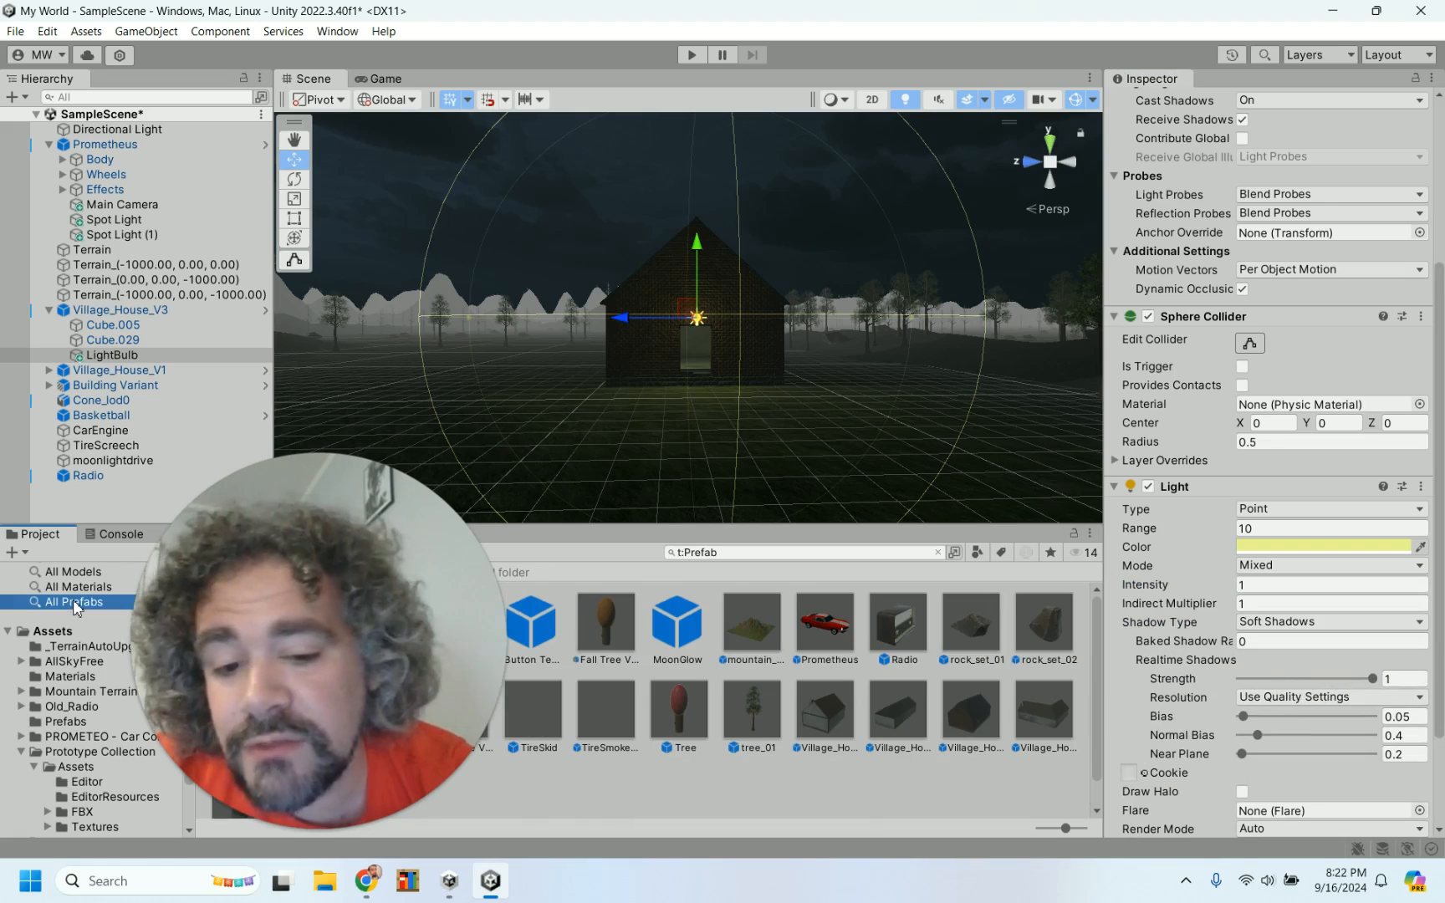
pyautogui.moveTo(753, 709); pyautogui.dragTo(764, 396)
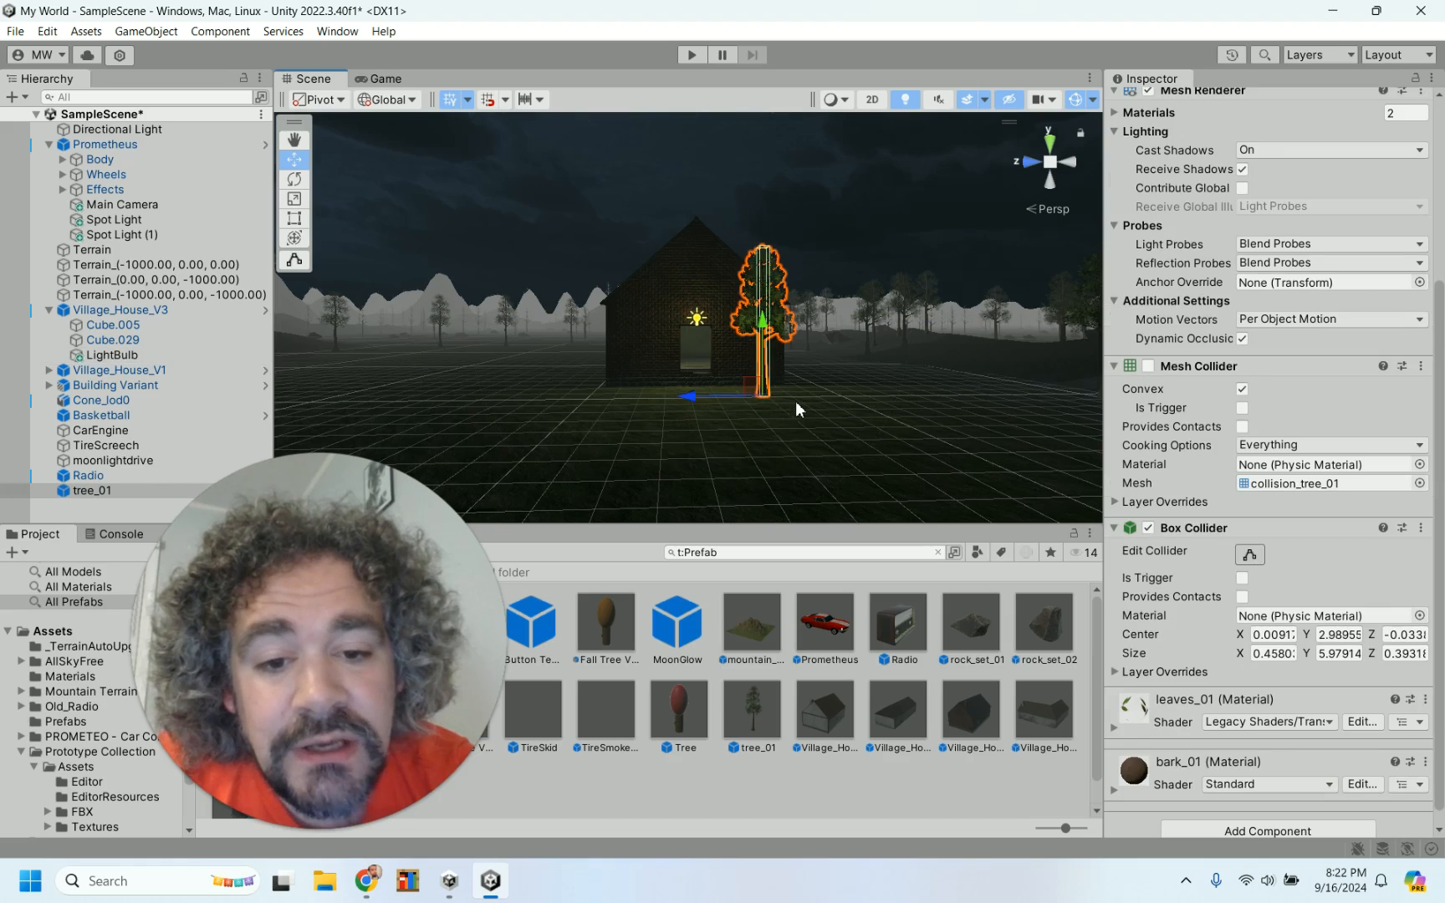
pyautogui.scroll(1, 809, 401)
pyautogui.scroll(2, 809, 401)
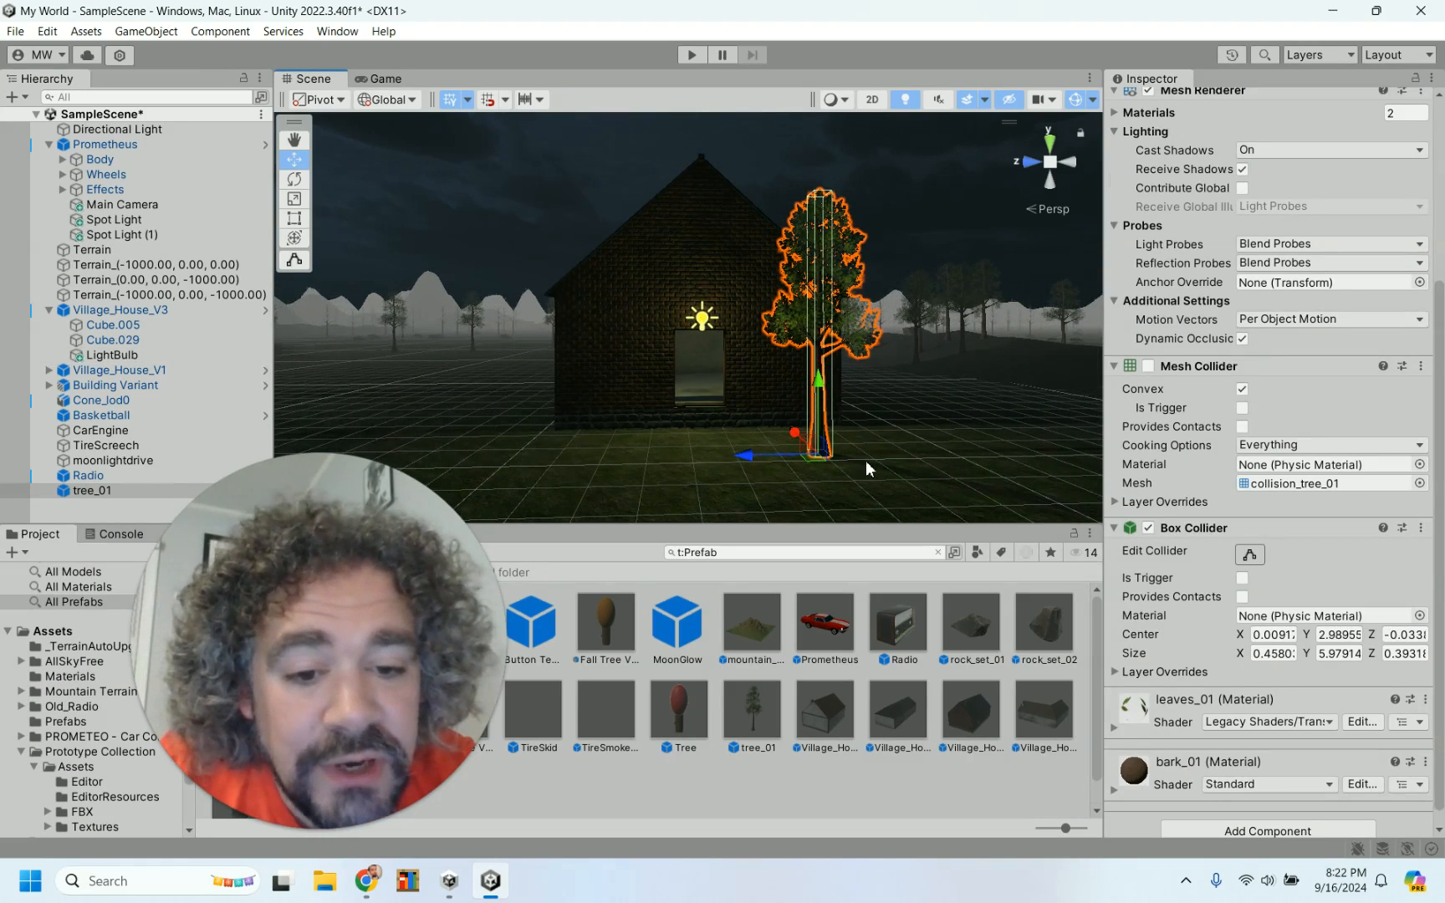
# - Select the LightBulb, try Hard Shadows on its light, and switch the shadow type back to Soft Shadows
pyautogui.click(701, 323)
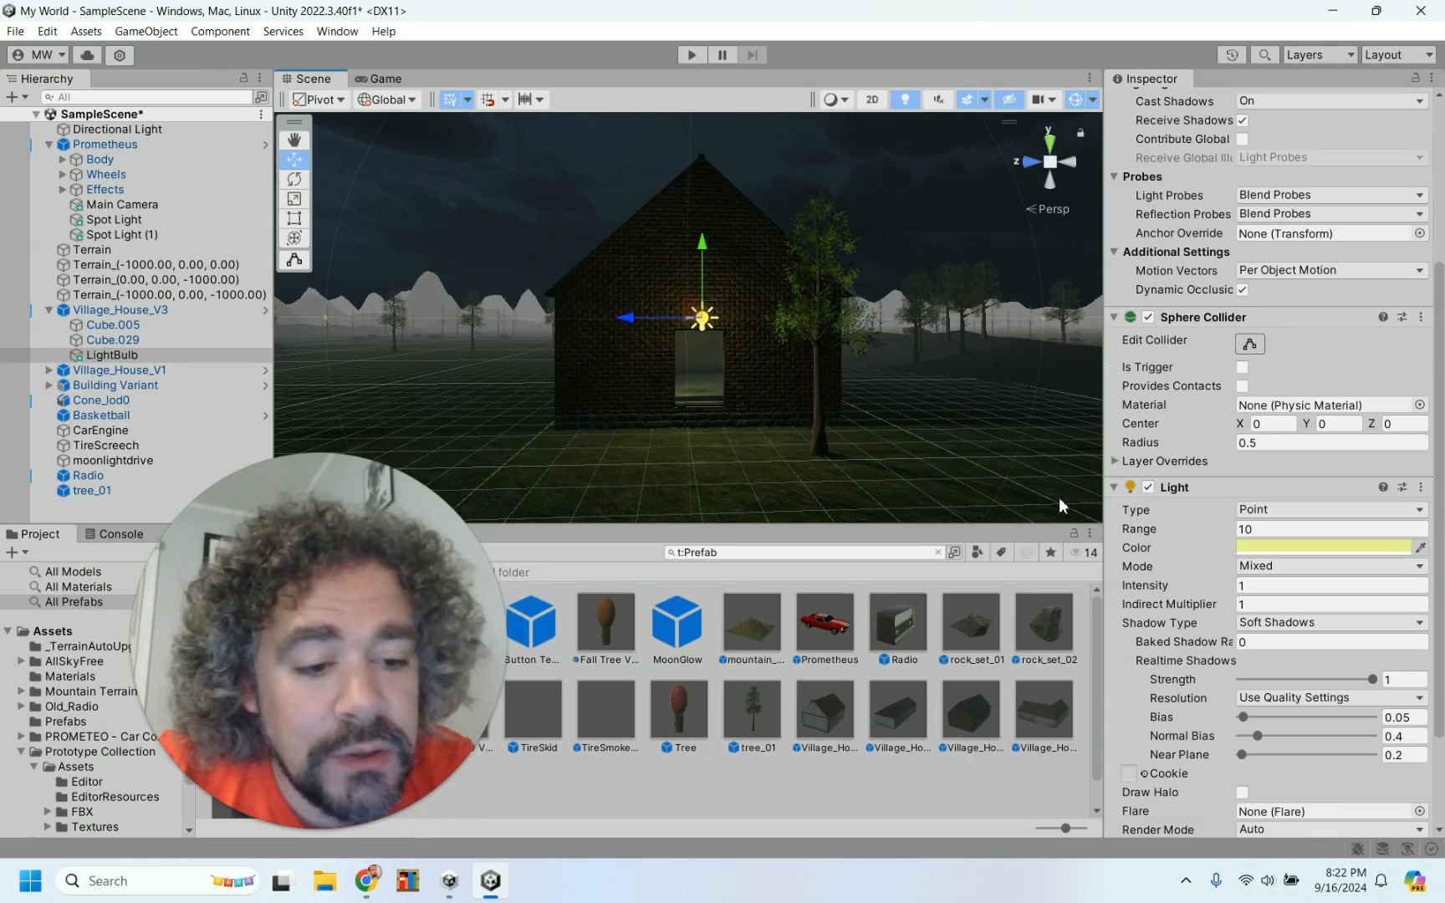
pyautogui.click(1311, 624)
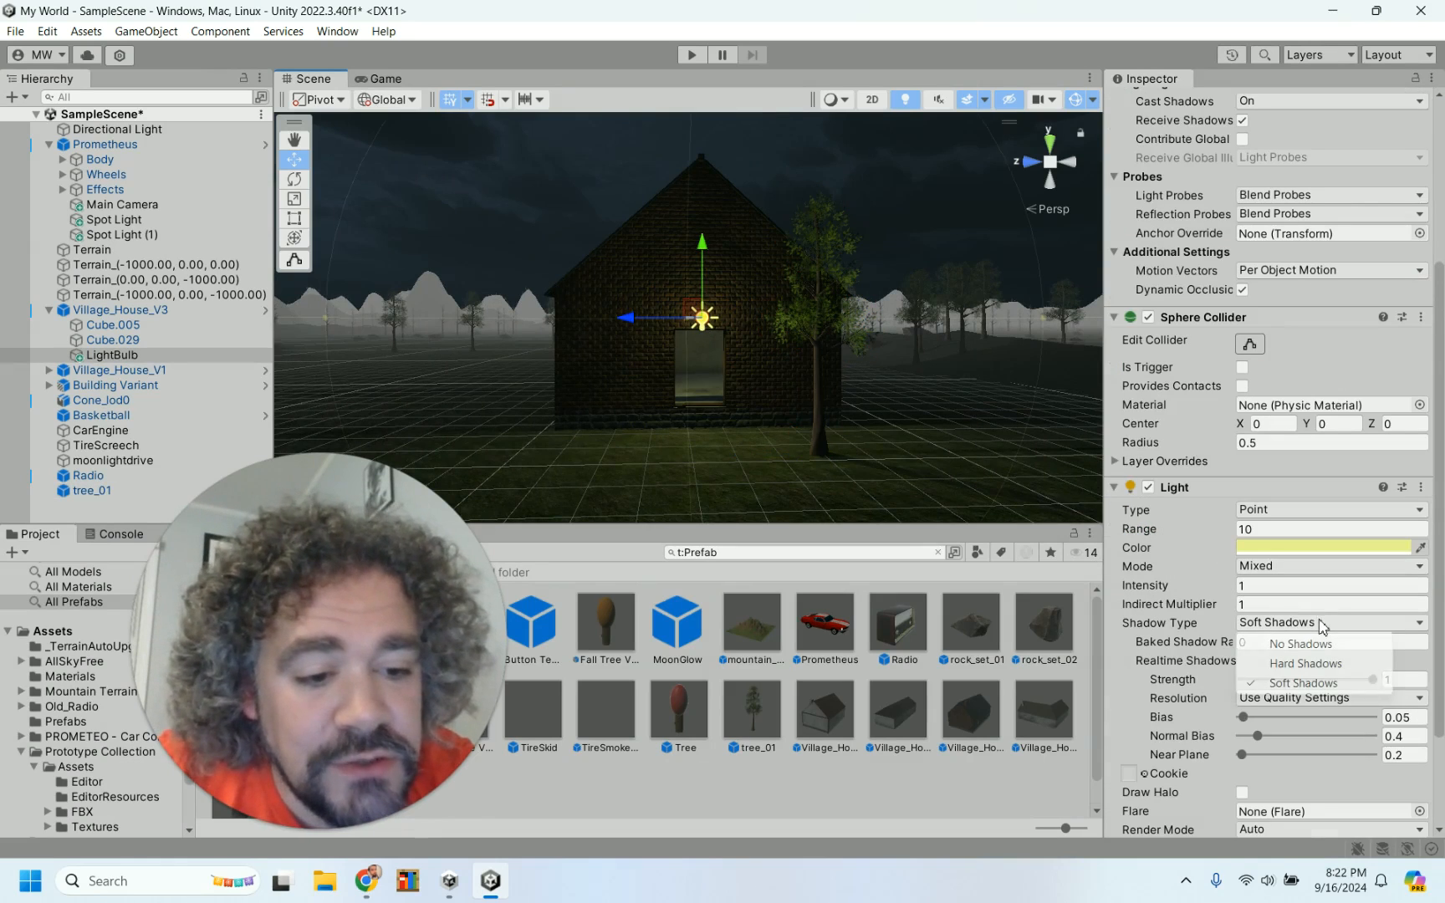
pyautogui.click(1315, 668)
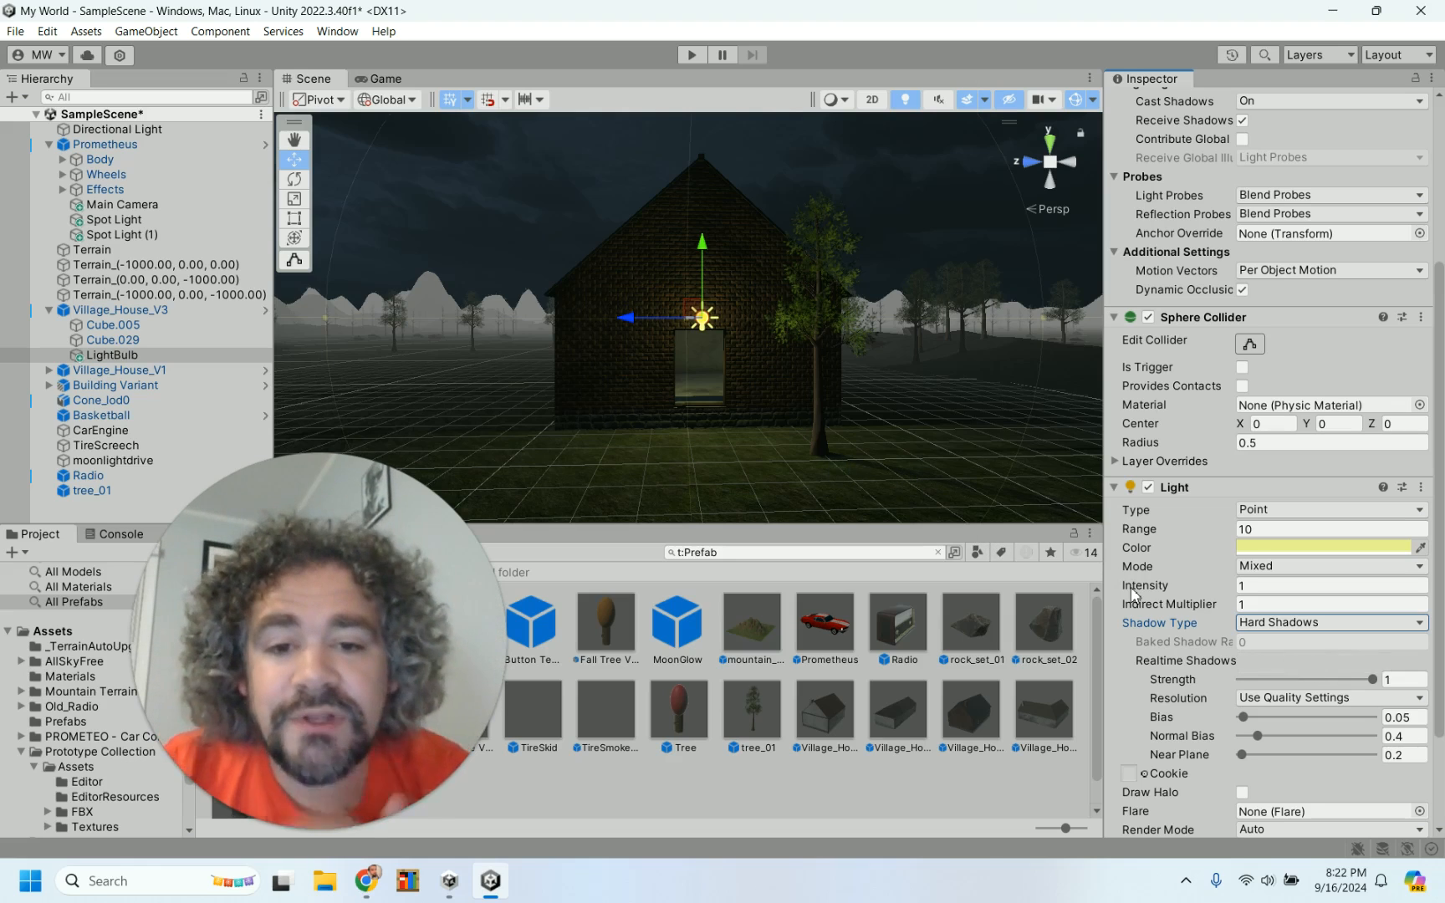
pyautogui.click(1292, 623)
pyautogui.click(1286, 684)
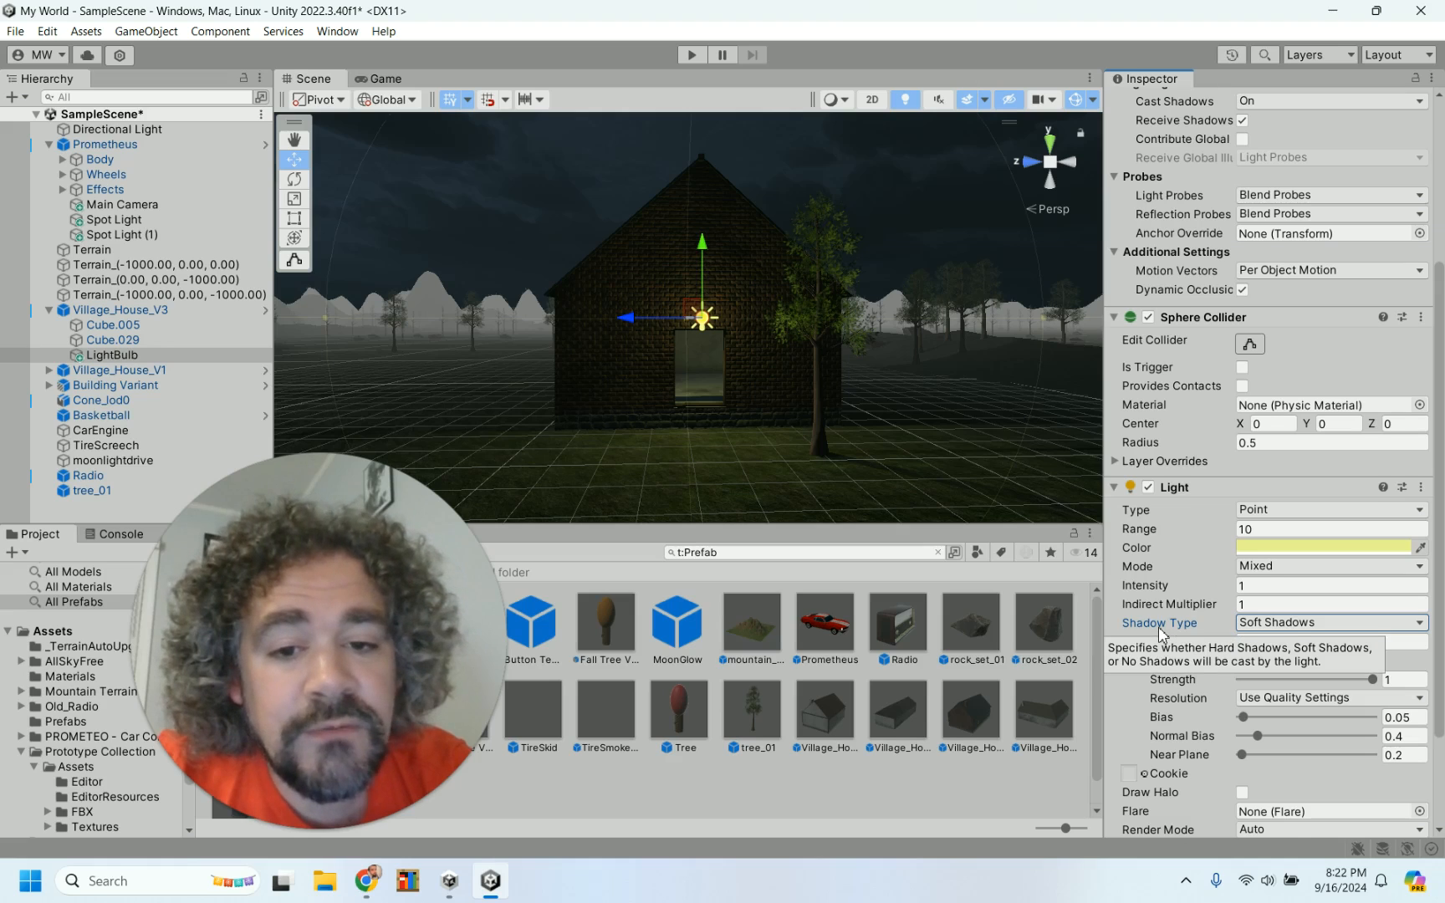
# - Examine the LightBulb's realtime shadow settings and its glow on the brick wall above the doorway
pyautogui.scroll(-4, 1158, 626)
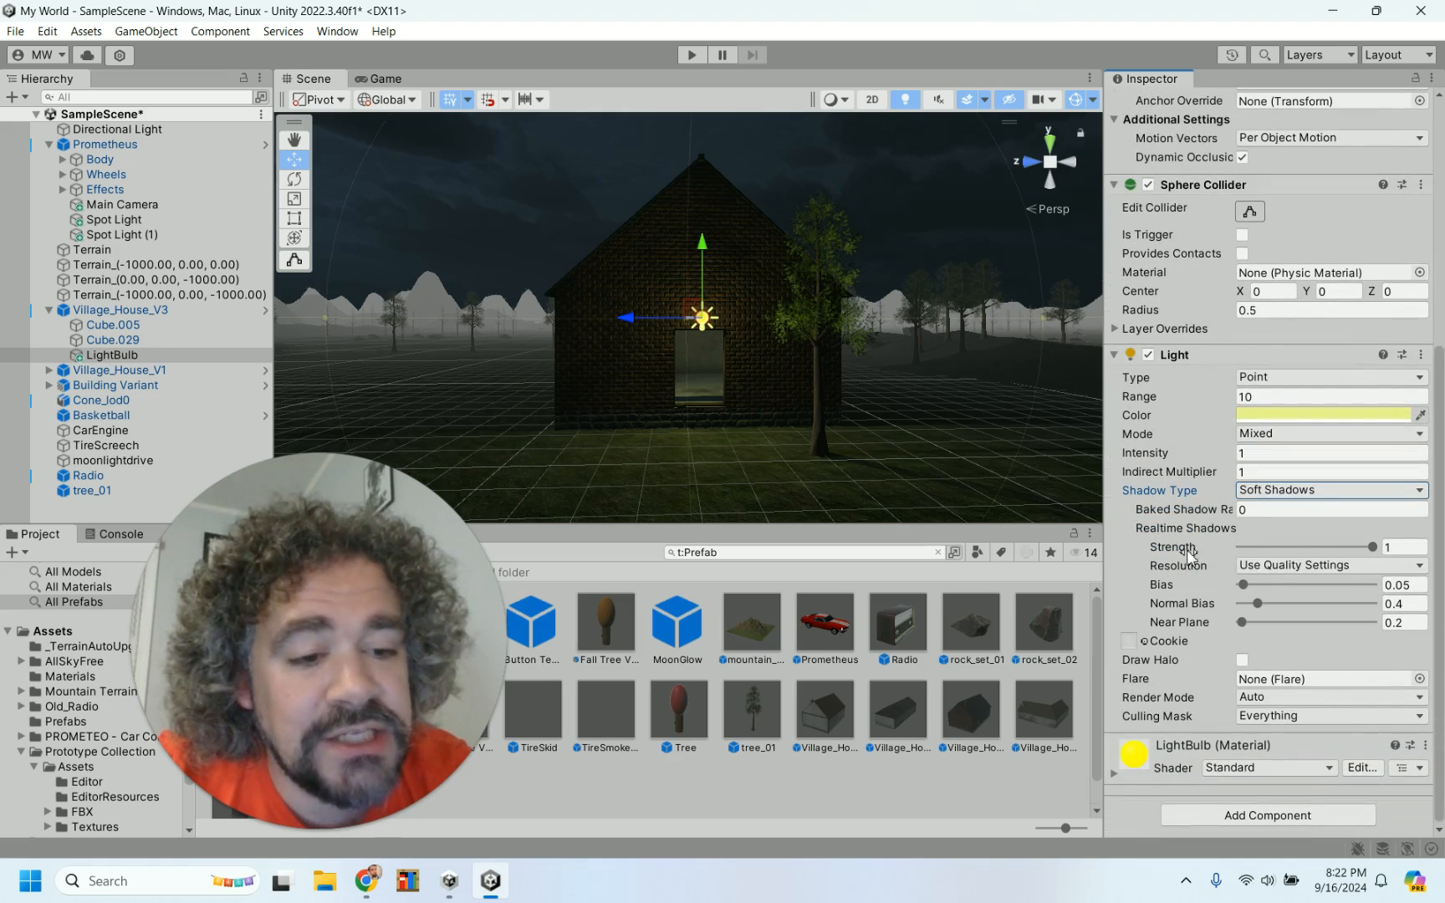
pyautogui.scroll(3, 1187, 558)
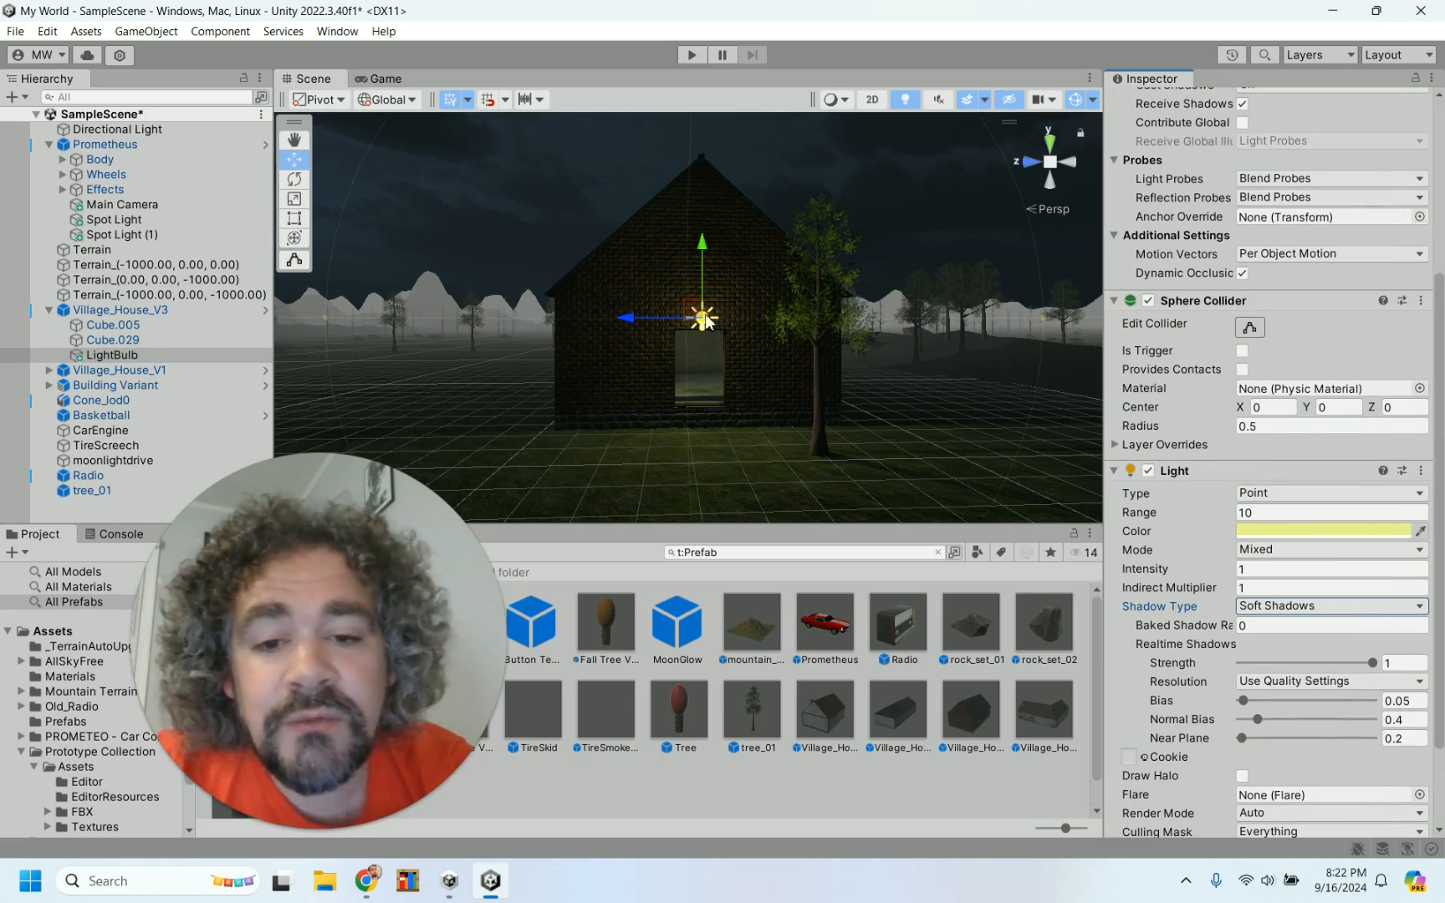
pyautogui.scroll(1, 713, 330)
pyautogui.scroll(4, 713, 330)
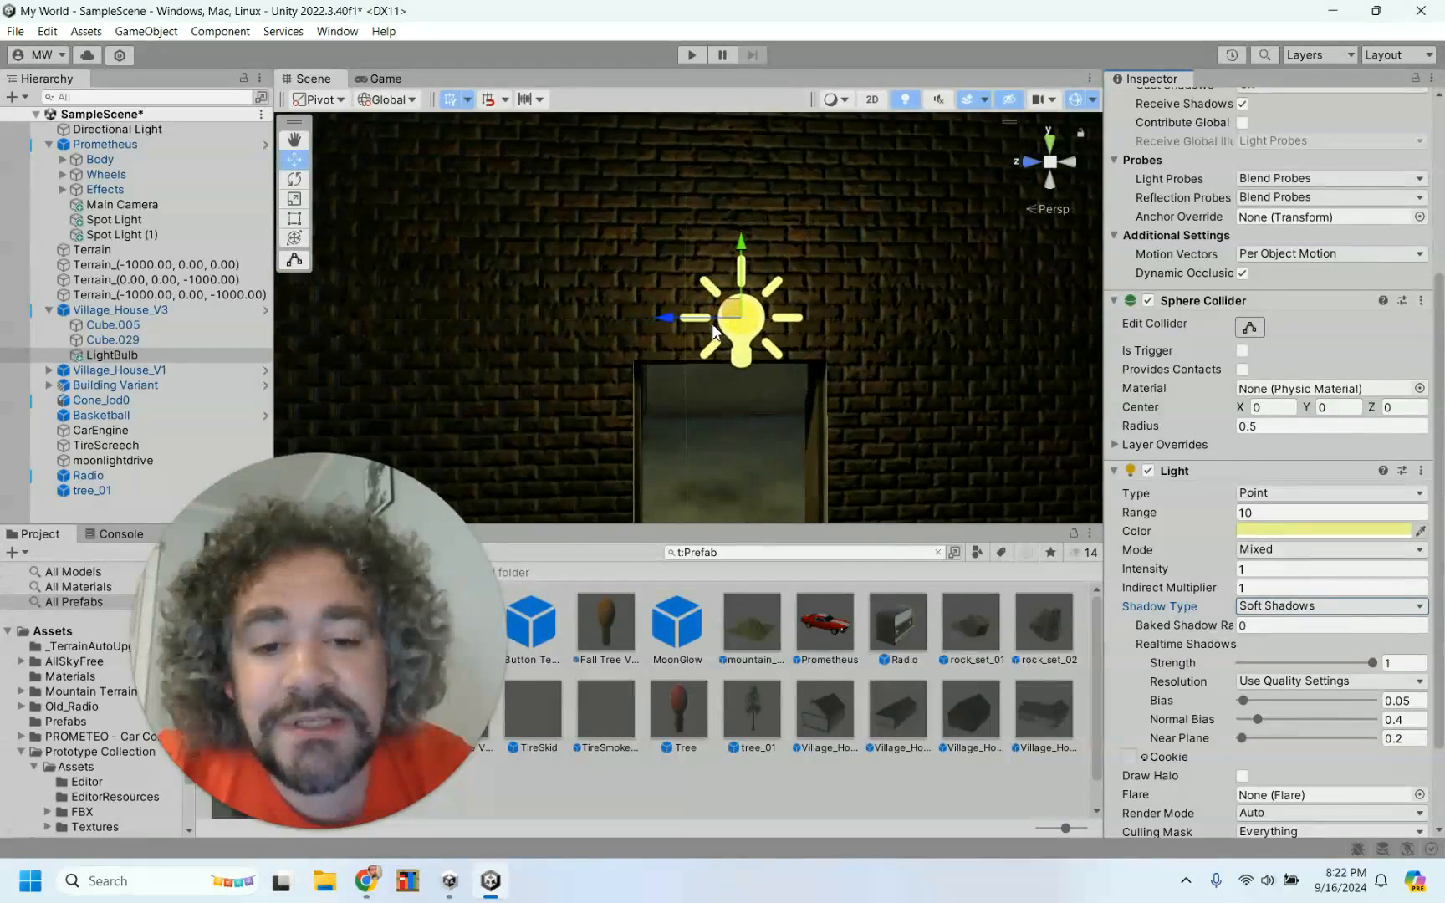
pyautogui.scroll(-1, 747, 326)
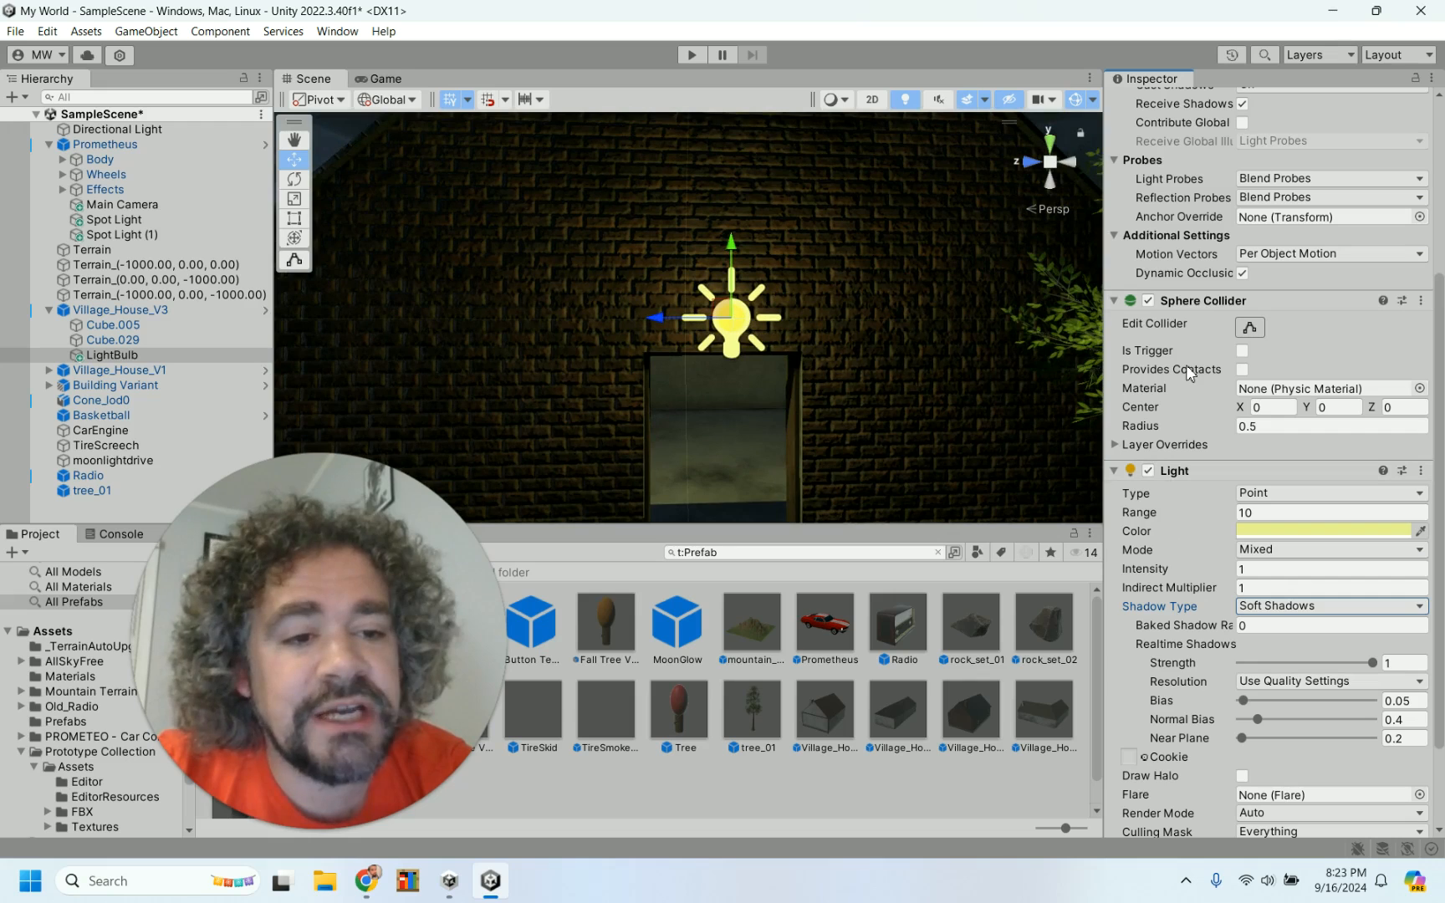
pyautogui.scroll(1, 892, 269)
pyautogui.scroll(3, 1196, 360)
pyautogui.scroll(-5, 1198, 368)
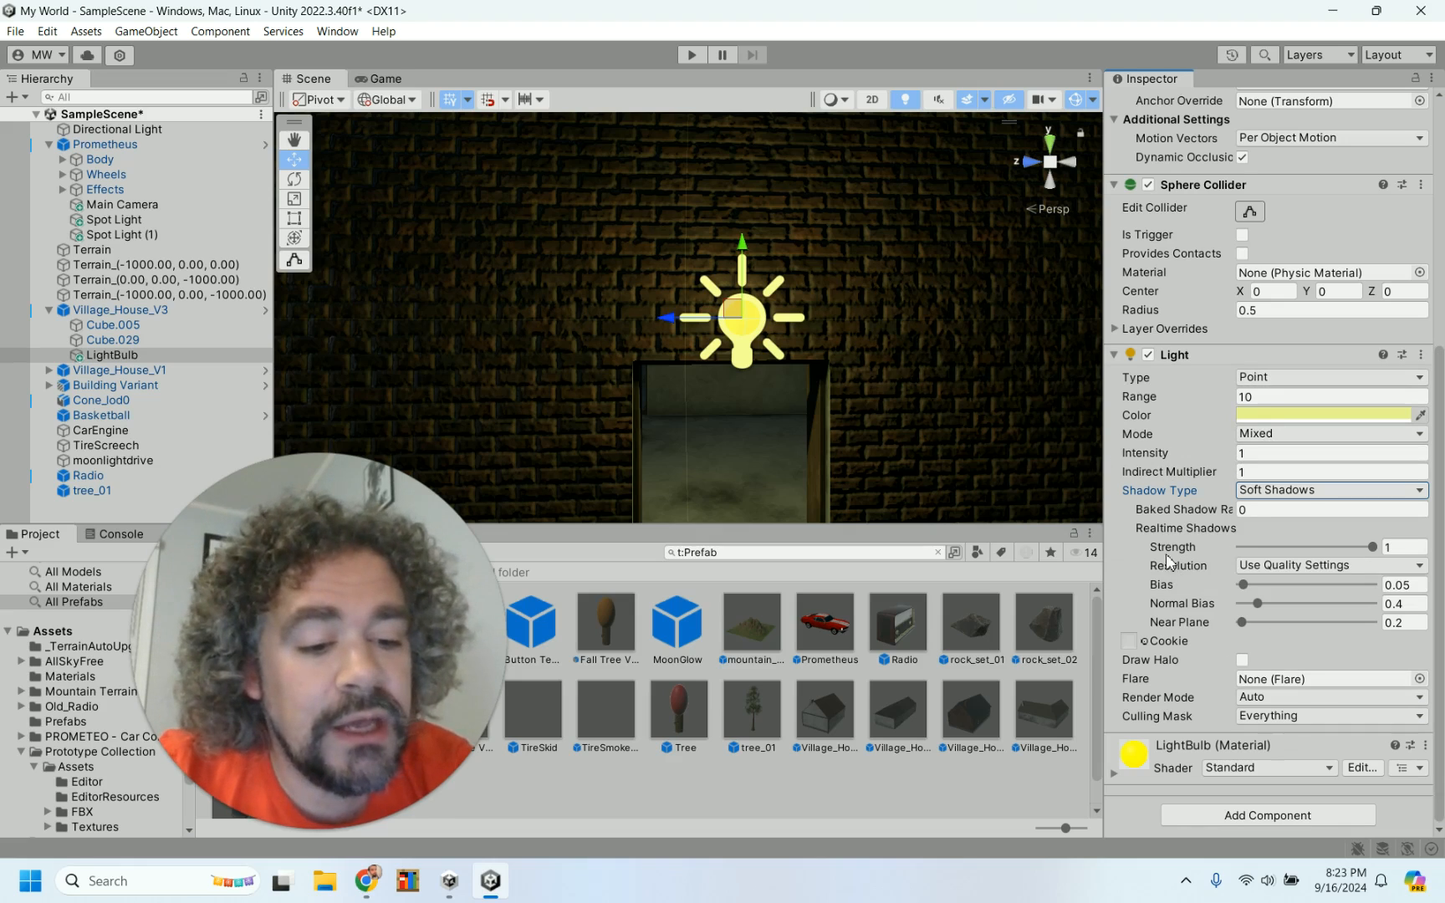
# - Run the game and drive the car to the village house to check the light bulb and the nearby tree
pyautogui.click(692, 55)
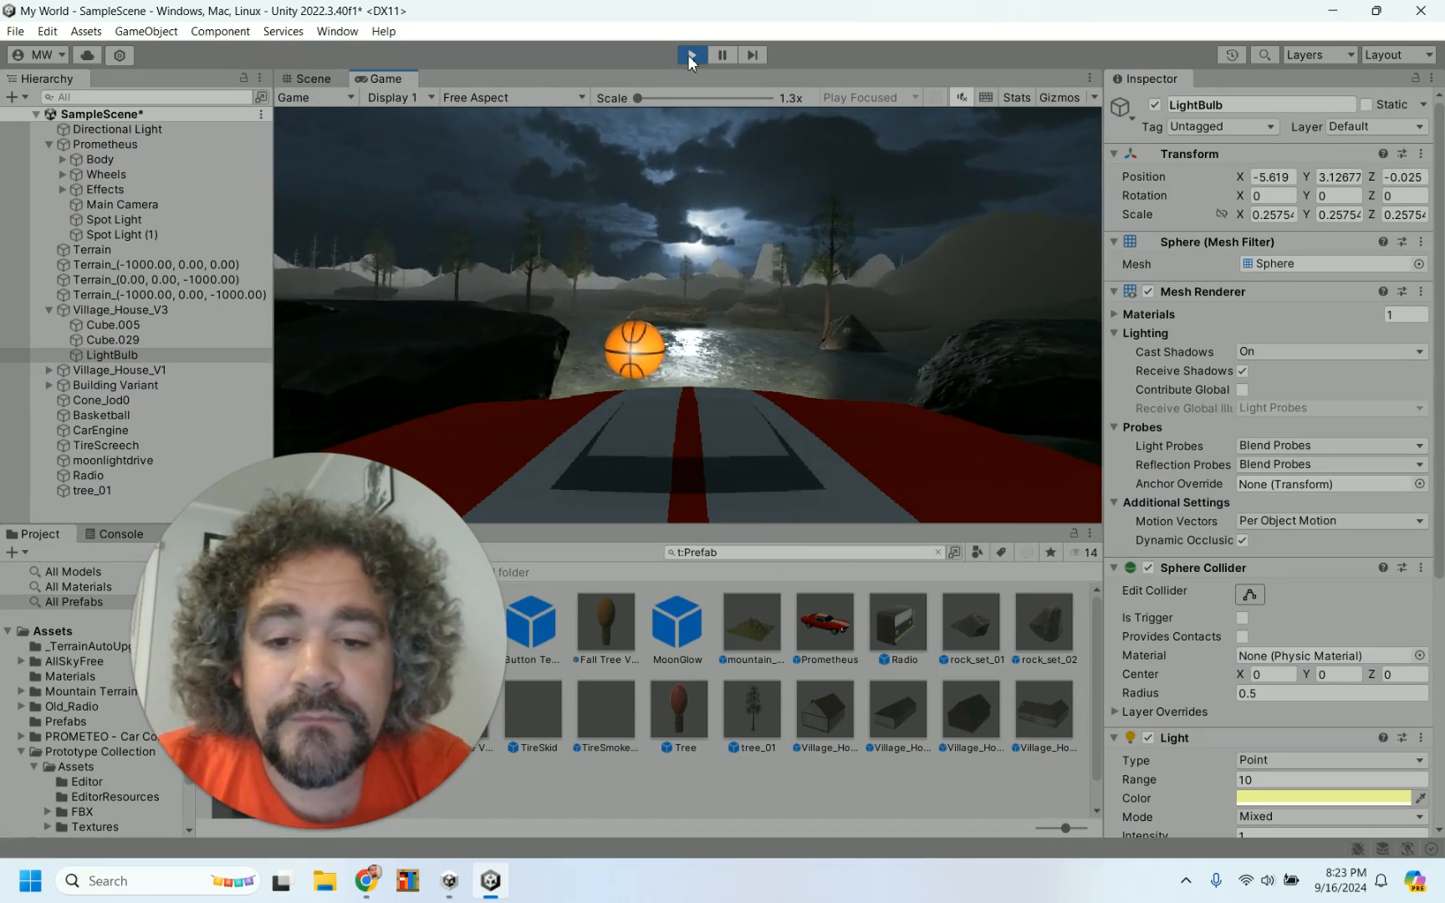
pyautogui.press('w')
pyautogui.press('a')
pyautogui.press('w')
pyautogui.press('a')
pyautogui.press('w')
pyautogui.press('a')
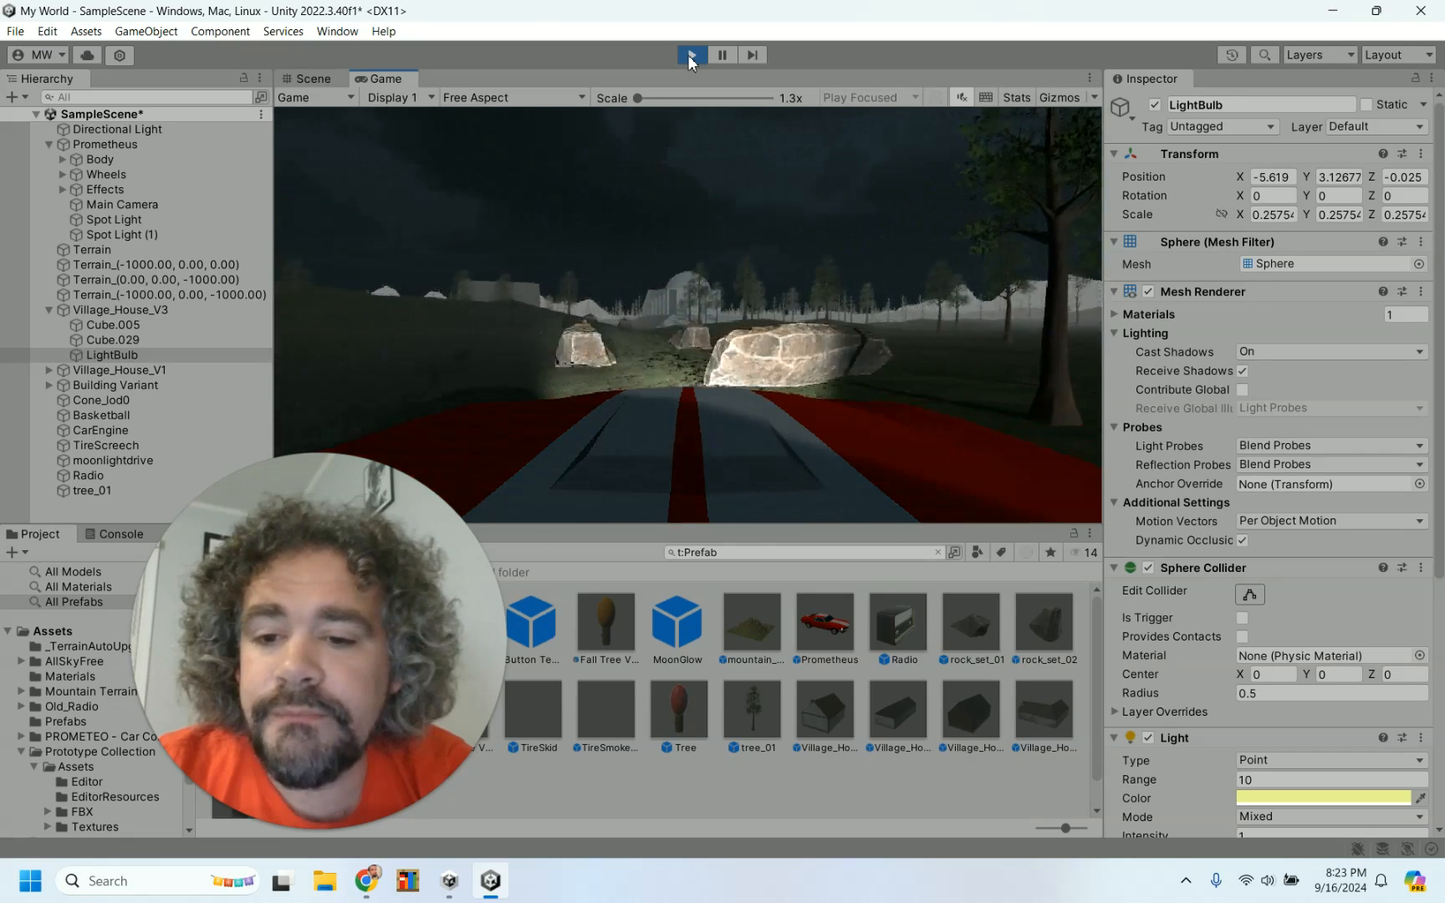
pyautogui.press('w')
pyautogui.press('a')
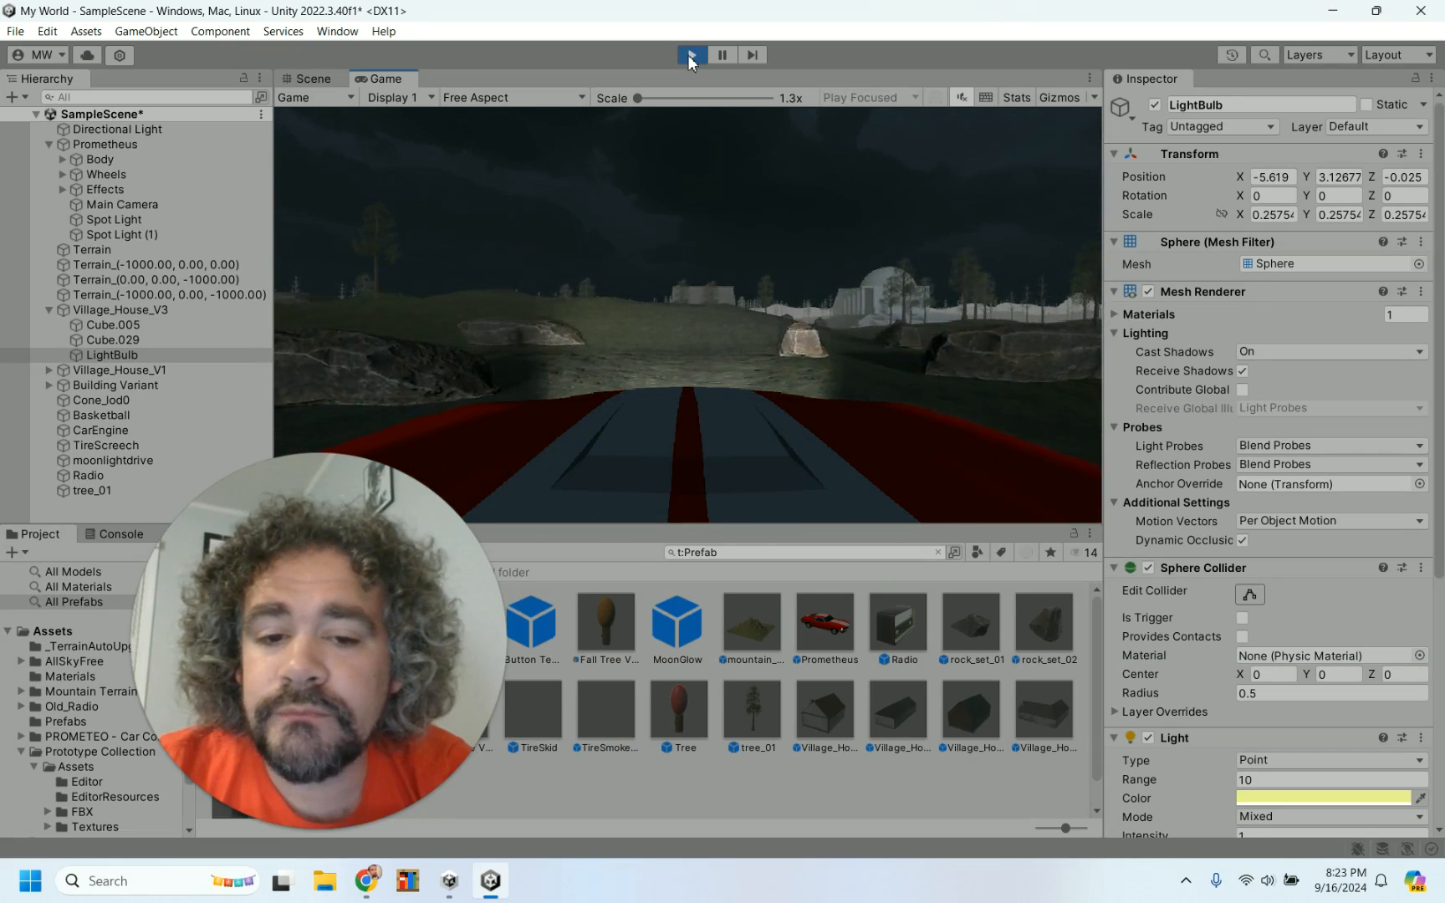
pyautogui.press('w')
pyautogui.press('a')
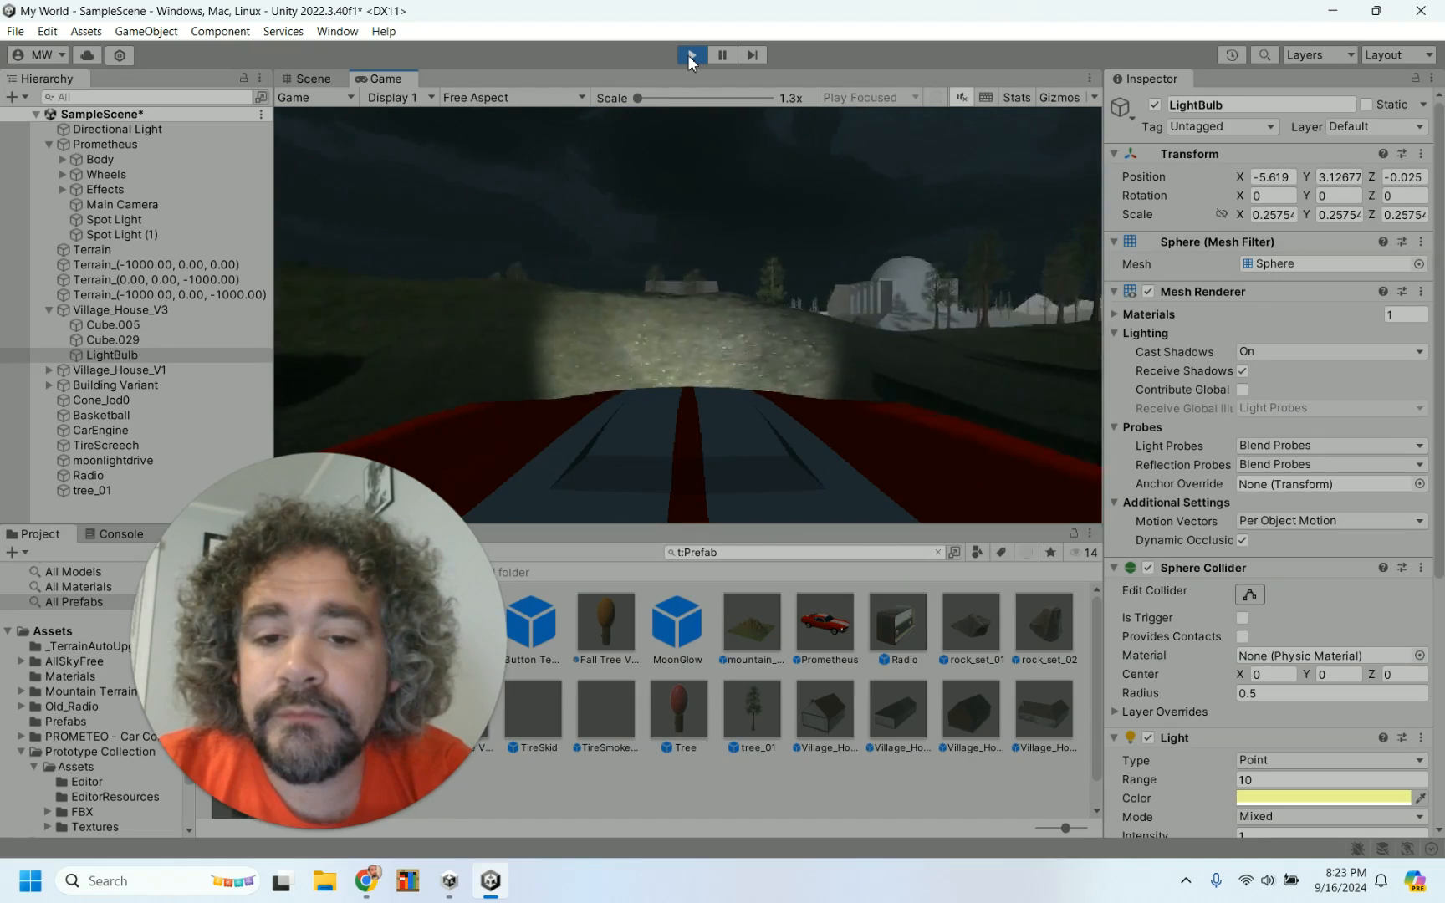
pyautogui.press('w')
pyautogui.press('d')
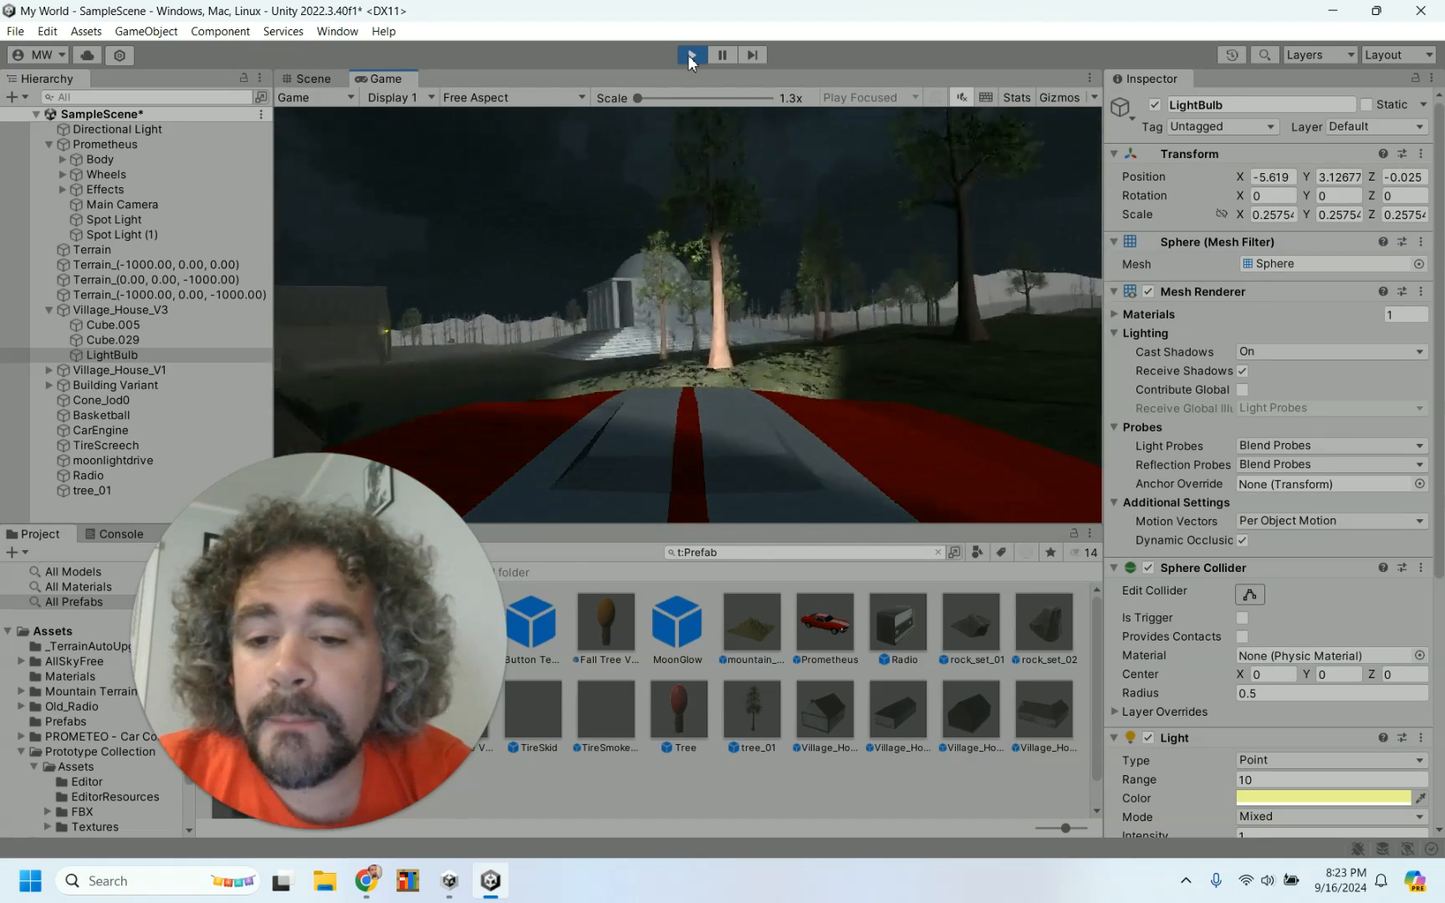
pyautogui.press('w')
pyautogui.press('a')
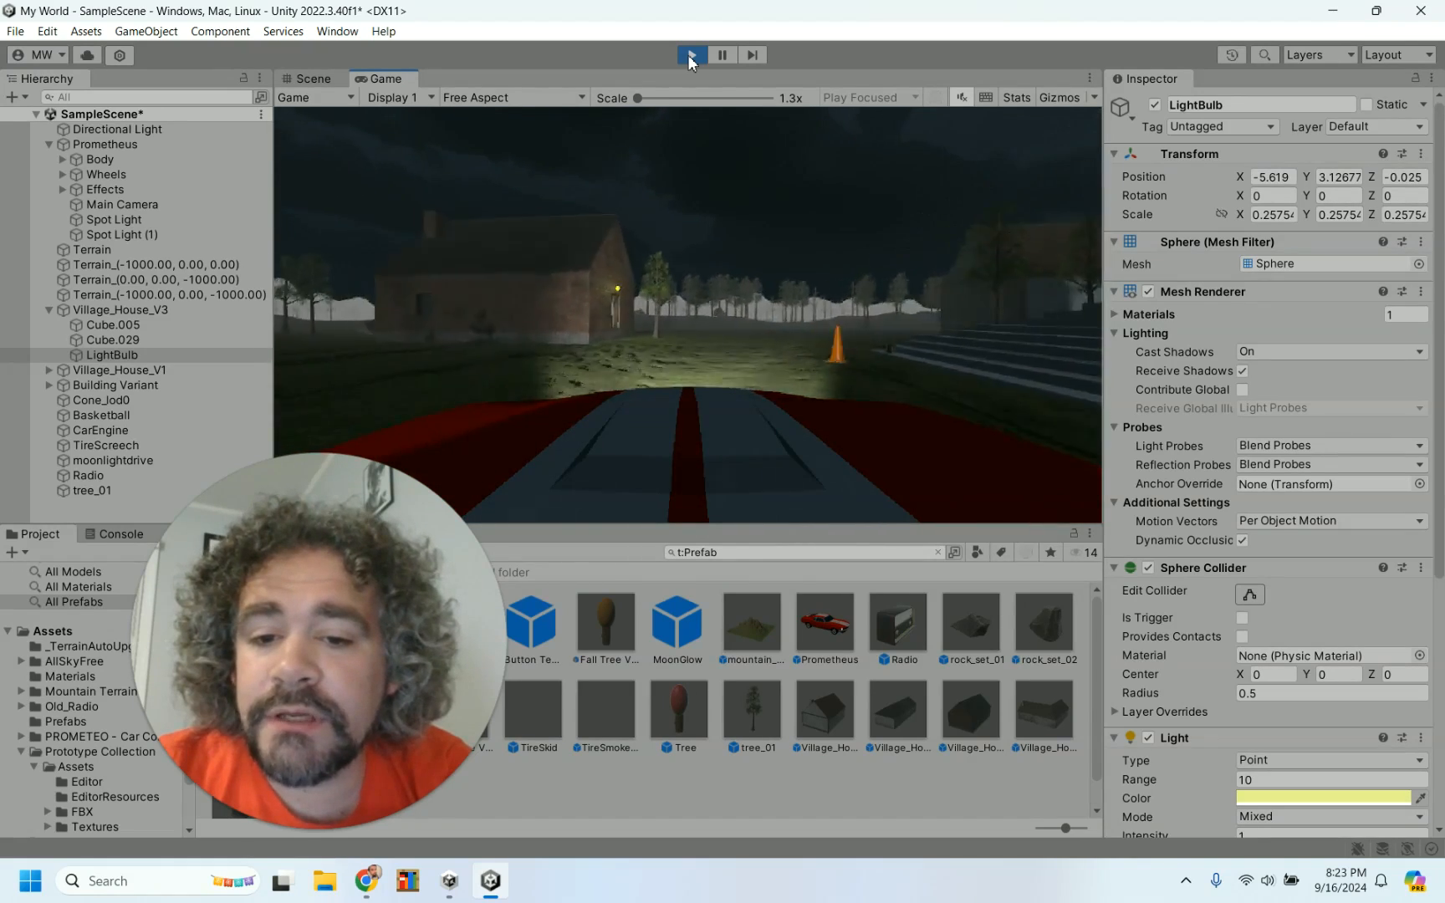
pyautogui.press('w')
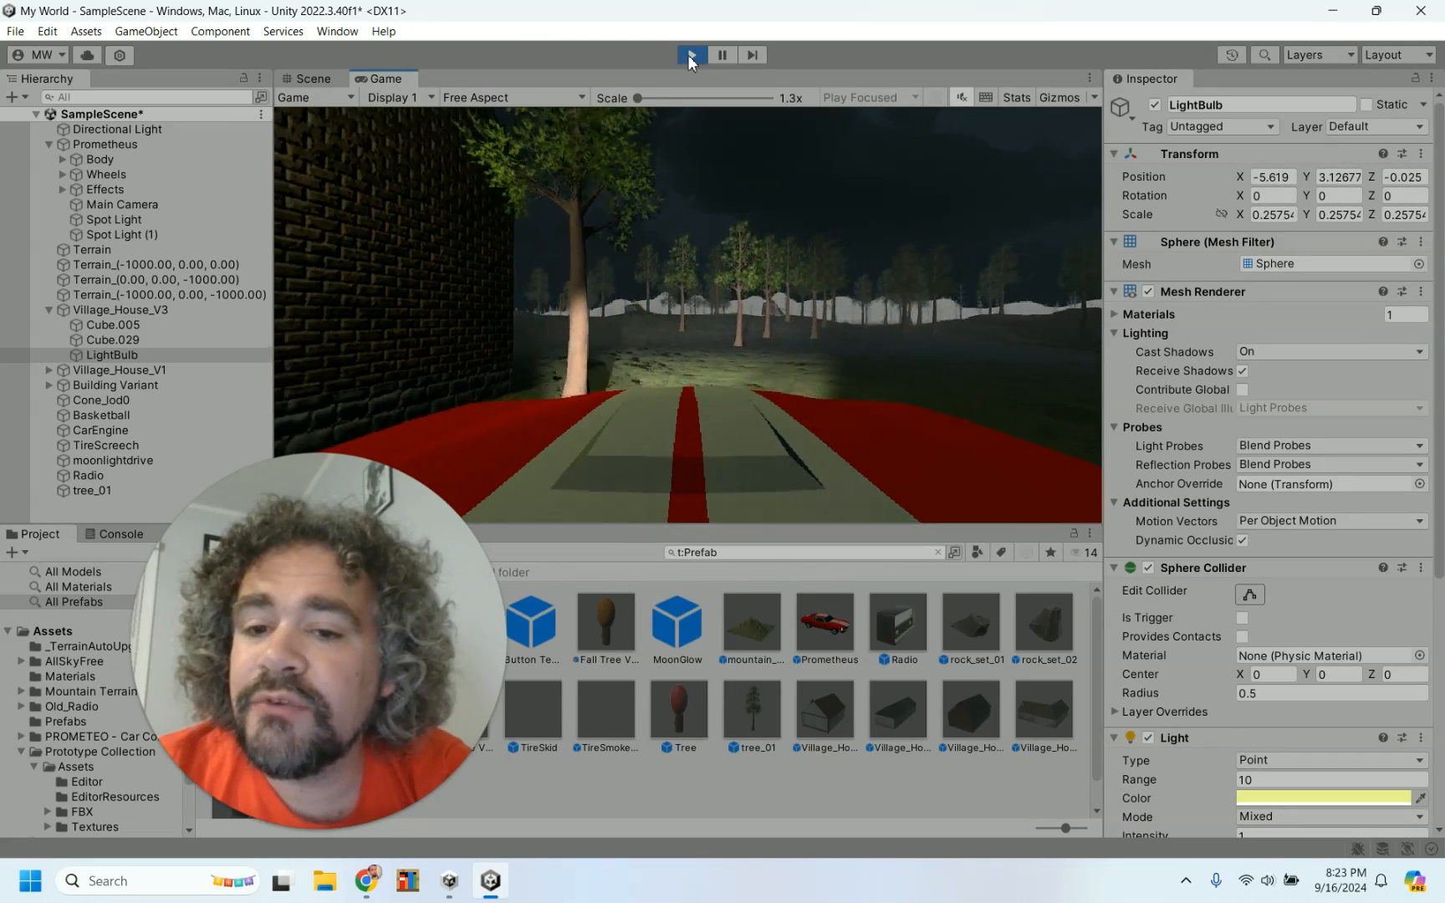
pyautogui.press('s')
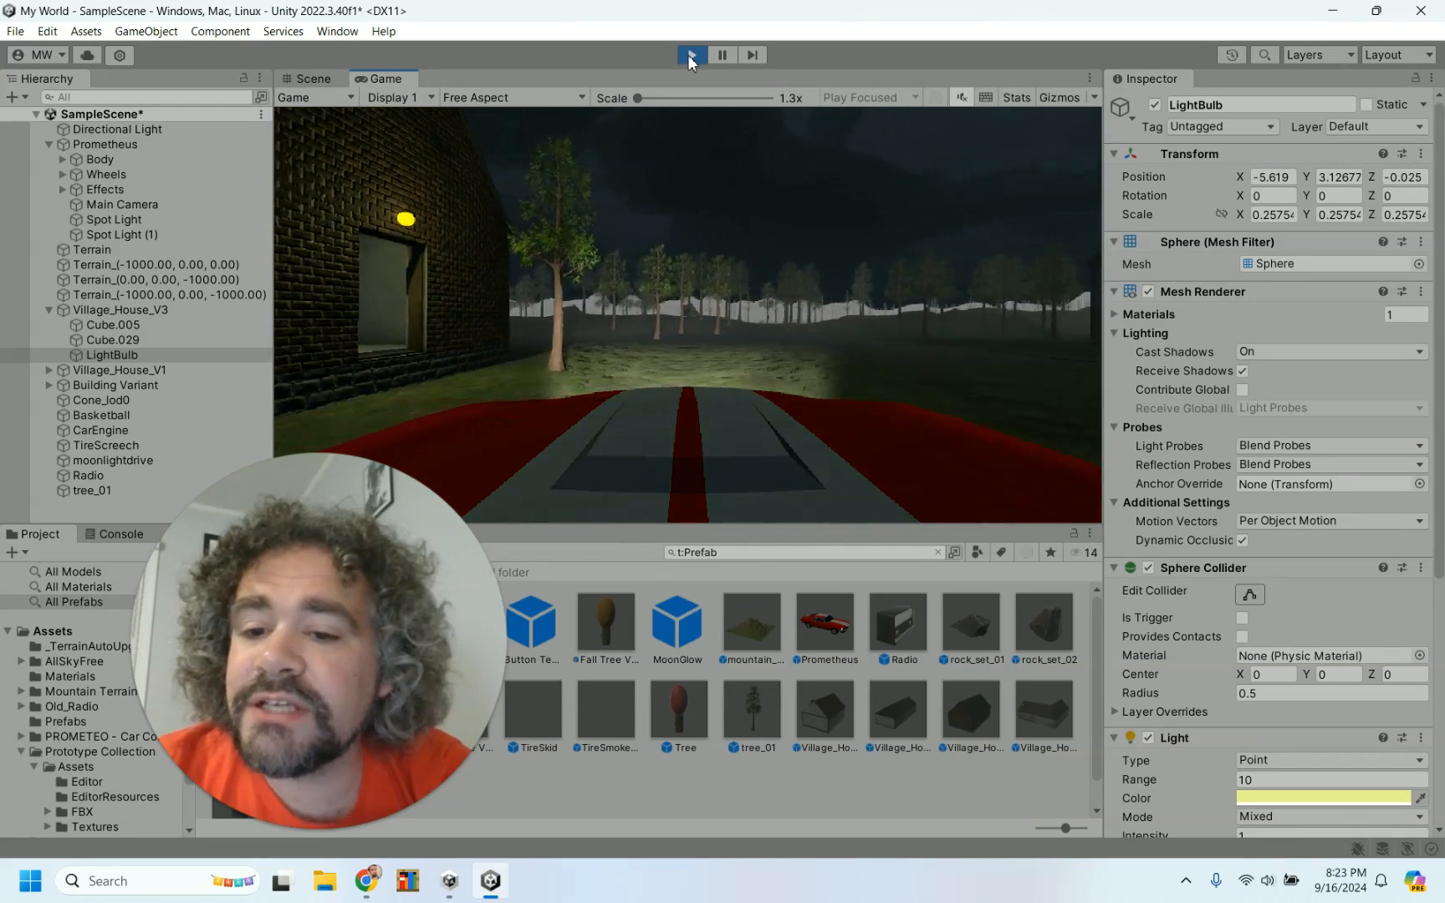
# - Drive the car back and forth past the village house to inspect the bulb's lighting, and stop the game
pyautogui.press('s')
pyautogui.press('a')
pyautogui.press('d')
pyautogui.press('w')
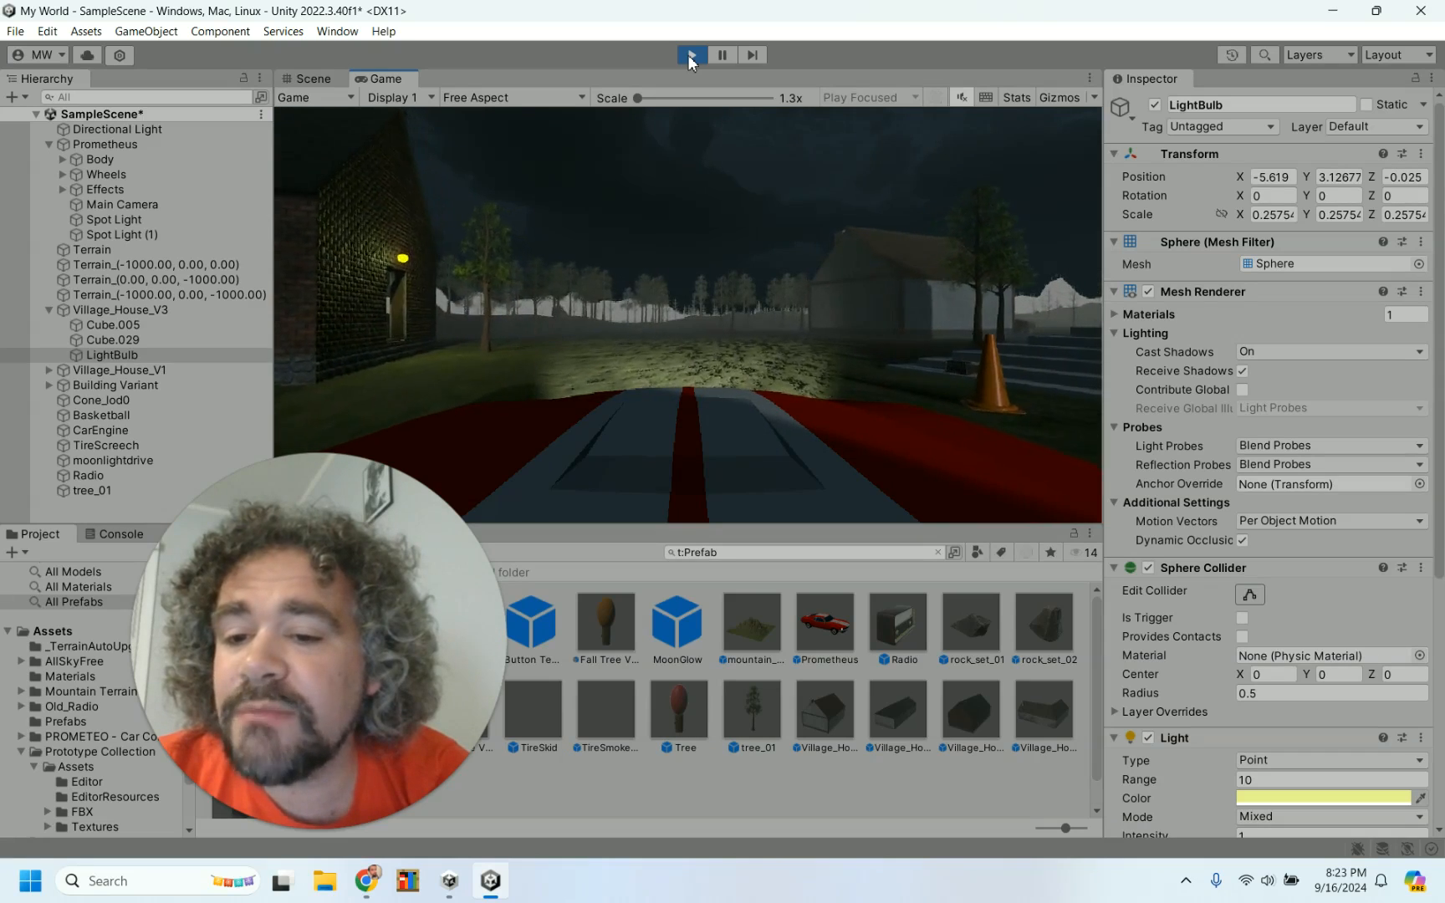
pyautogui.press('w')
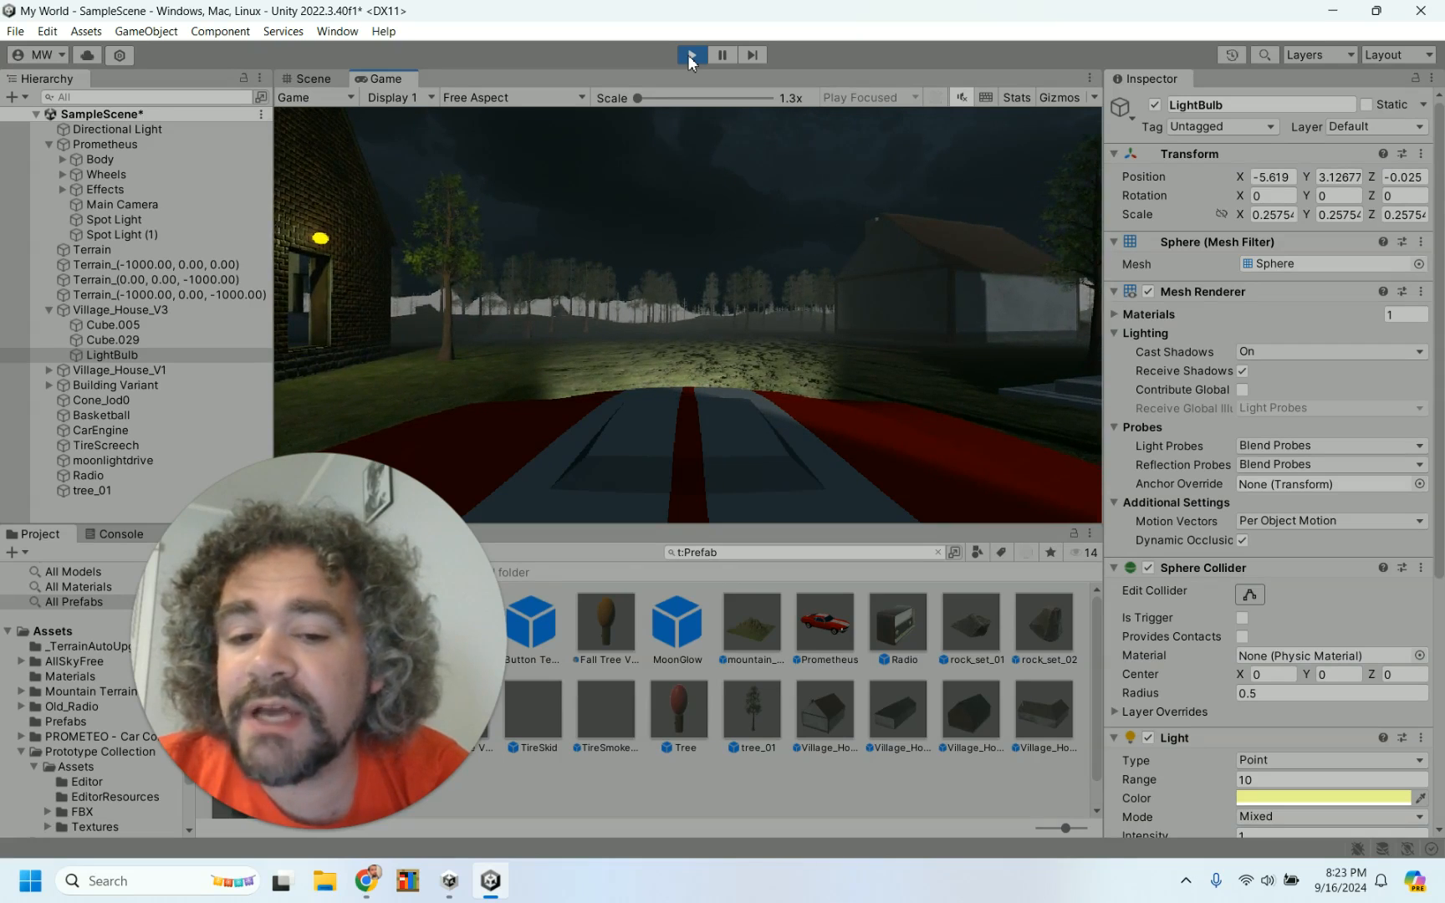
pyautogui.press('s')
pyautogui.press('a')
pyautogui.press('d')
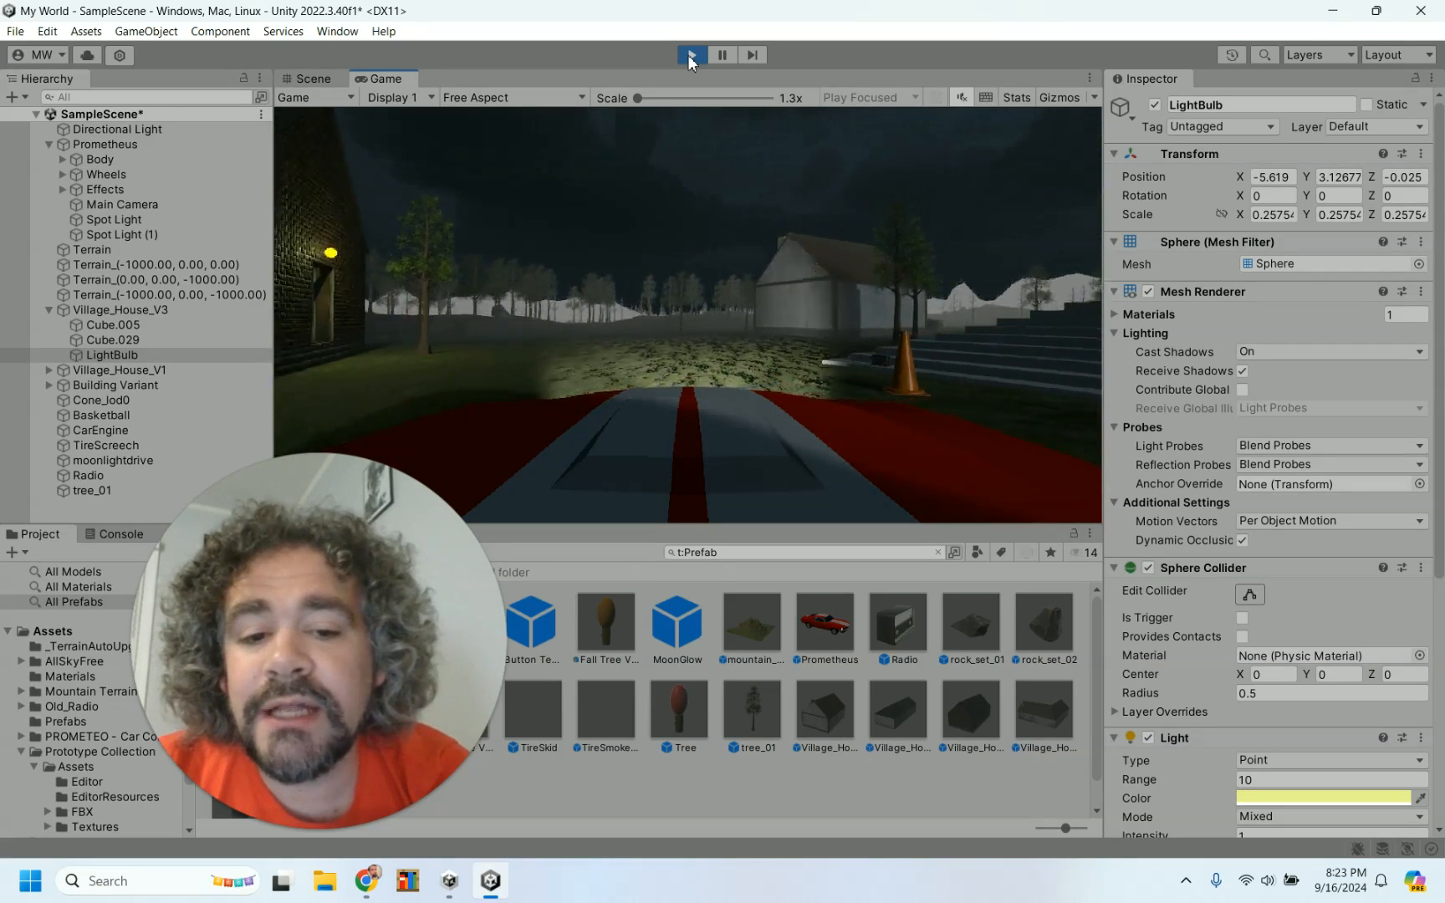
pyautogui.press('w')
pyautogui.press('a')
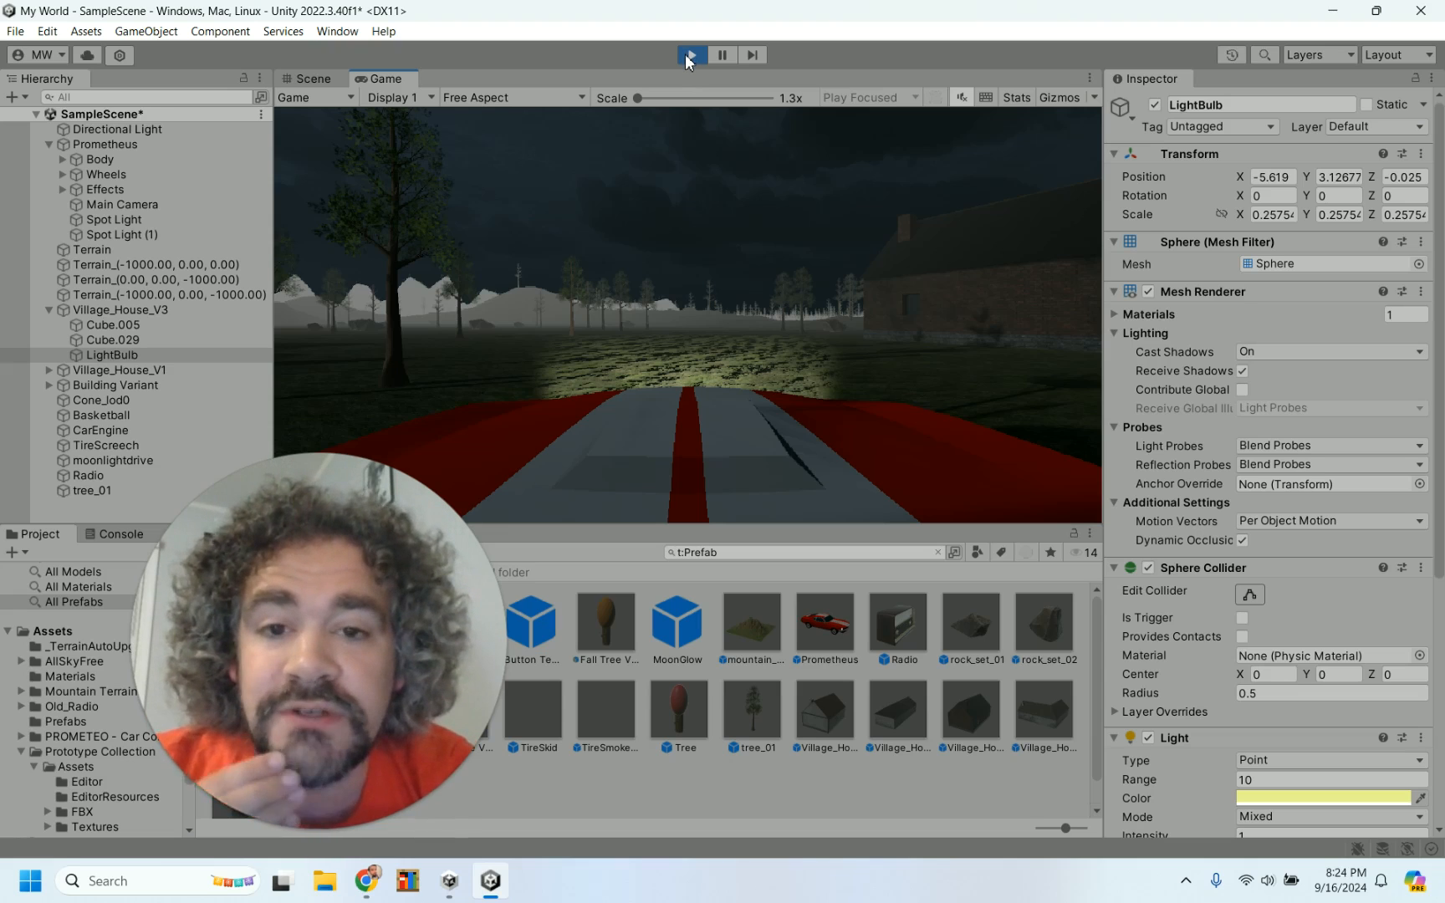
pyautogui.click(689, 59)
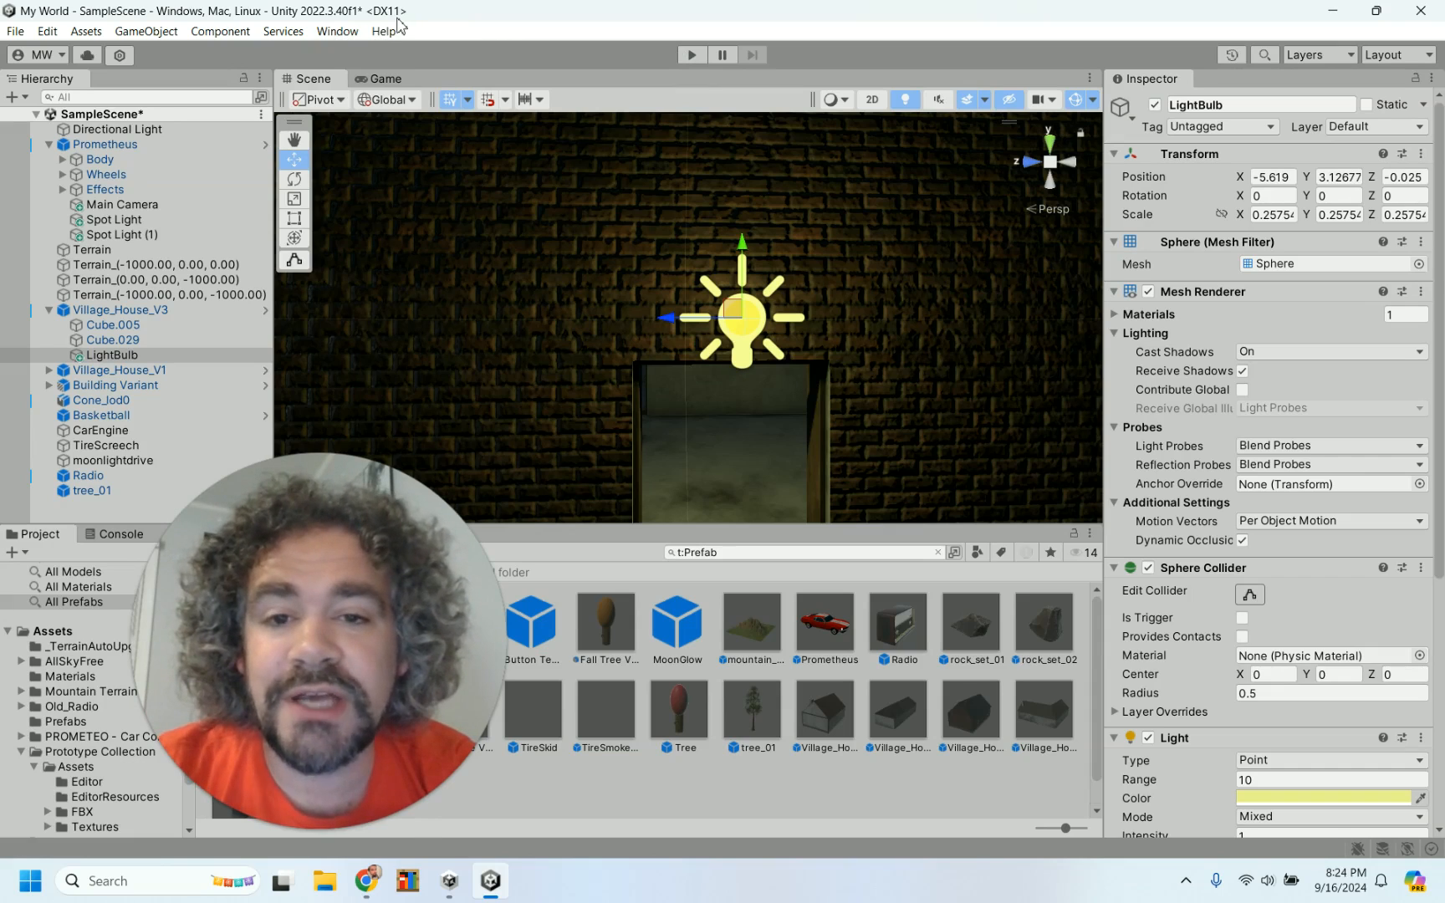
# - Open the Lighting settings at the baked lightmaps and generate the lighting for the scene
pyautogui.click(338, 33)
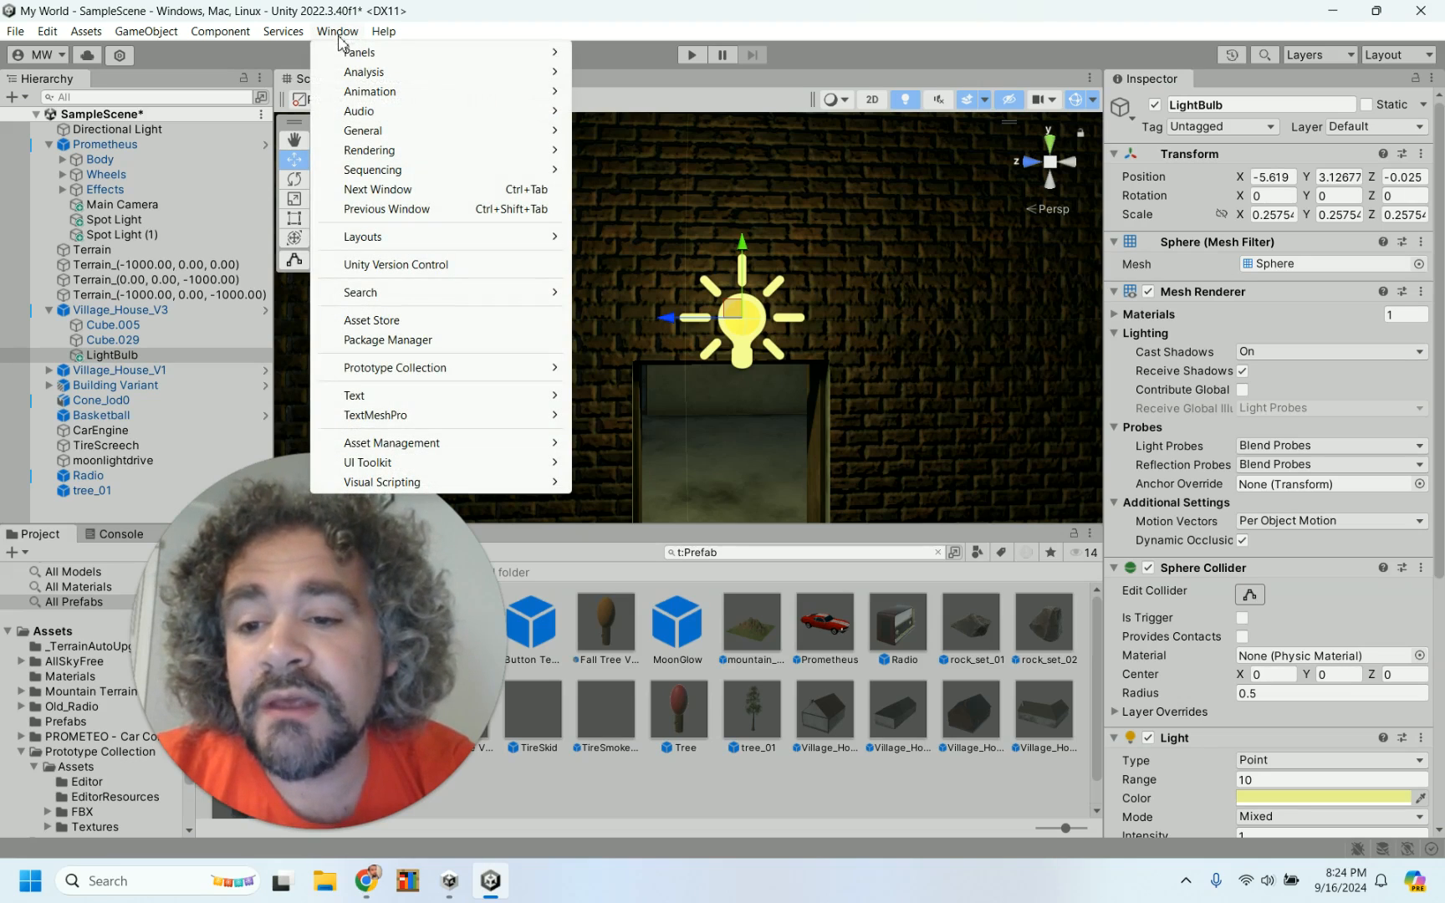
pyautogui.moveTo(387, 150)
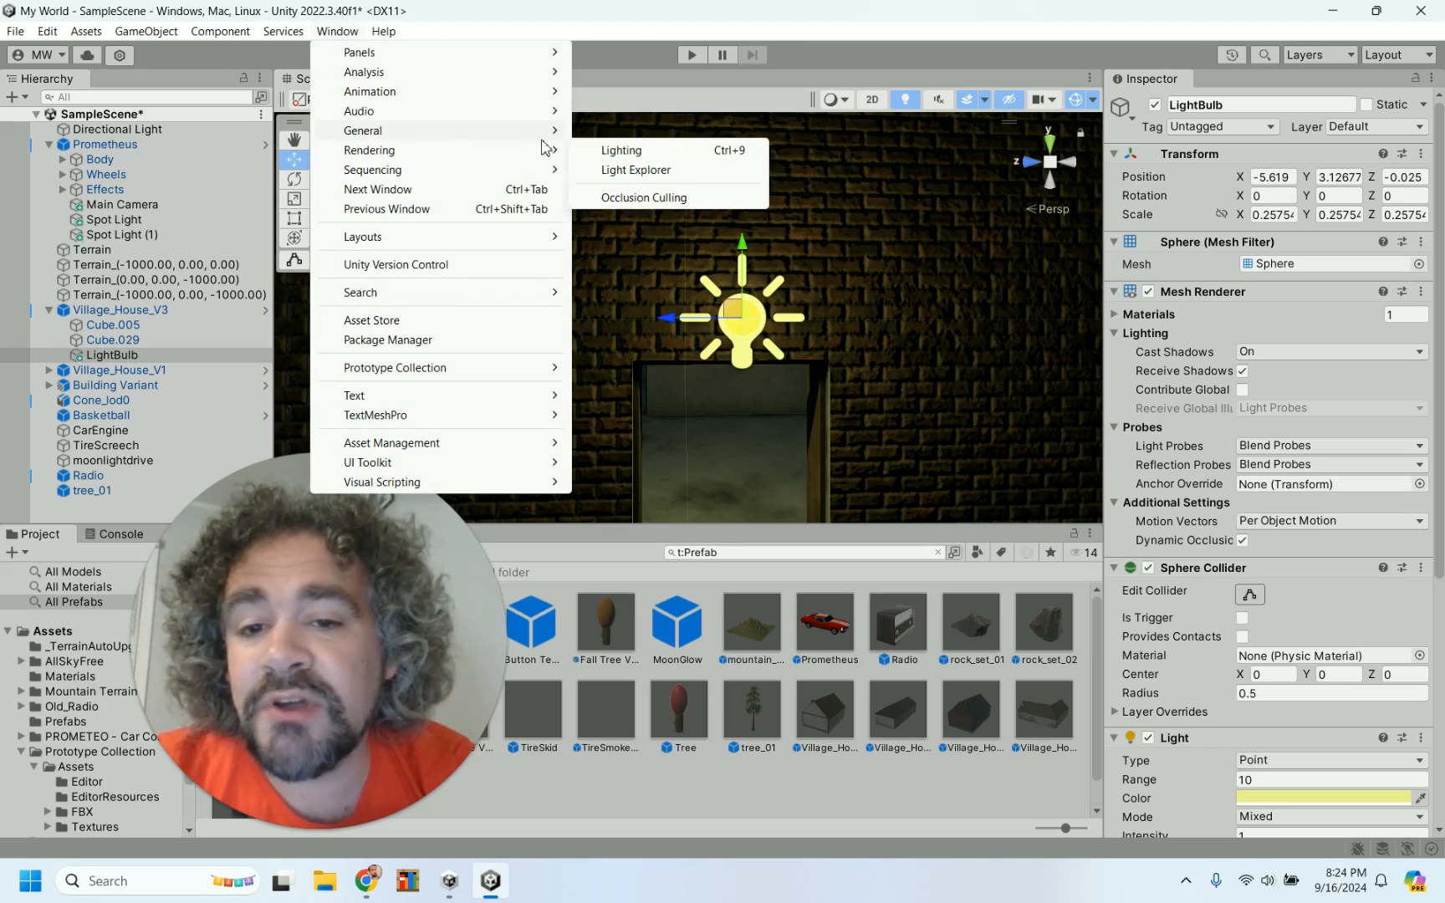
pyautogui.click(659, 152)
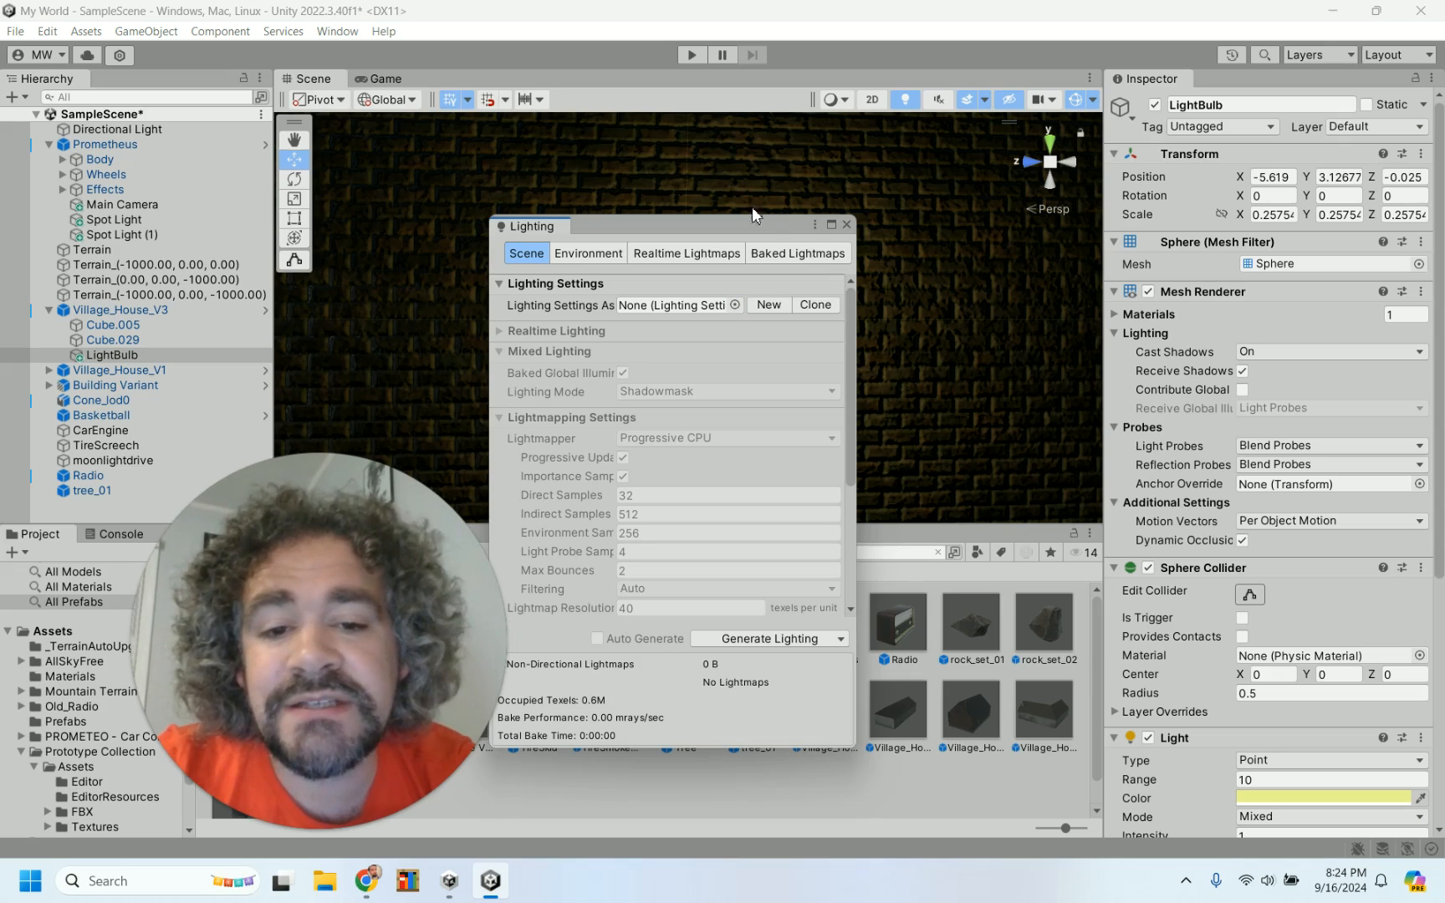
pyautogui.click(802, 255)
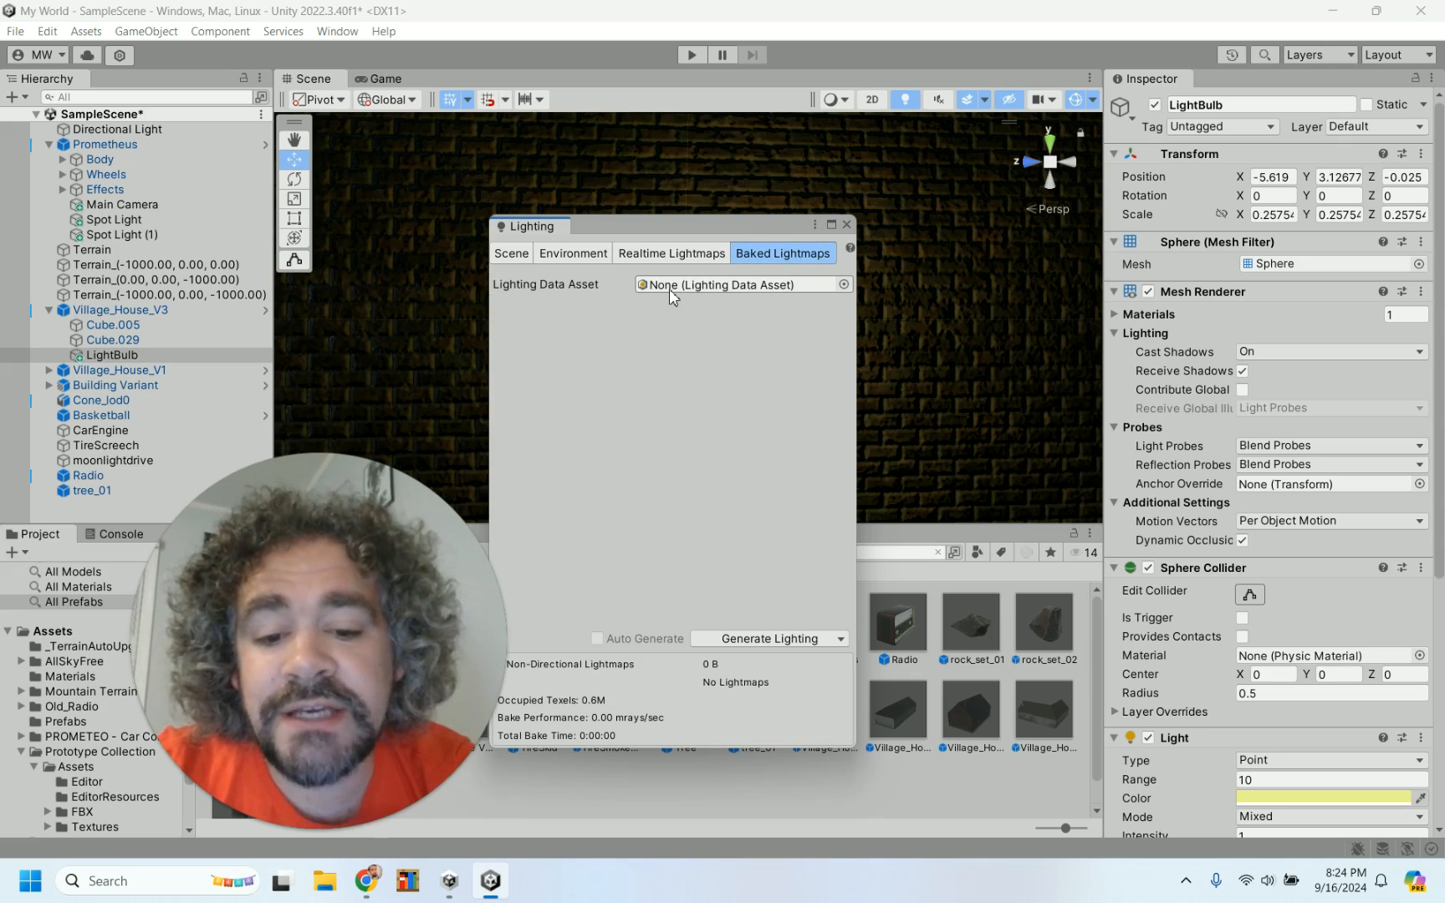
pyautogui.moveTo(637, 225); pyautogui.dragTo(998, 109)
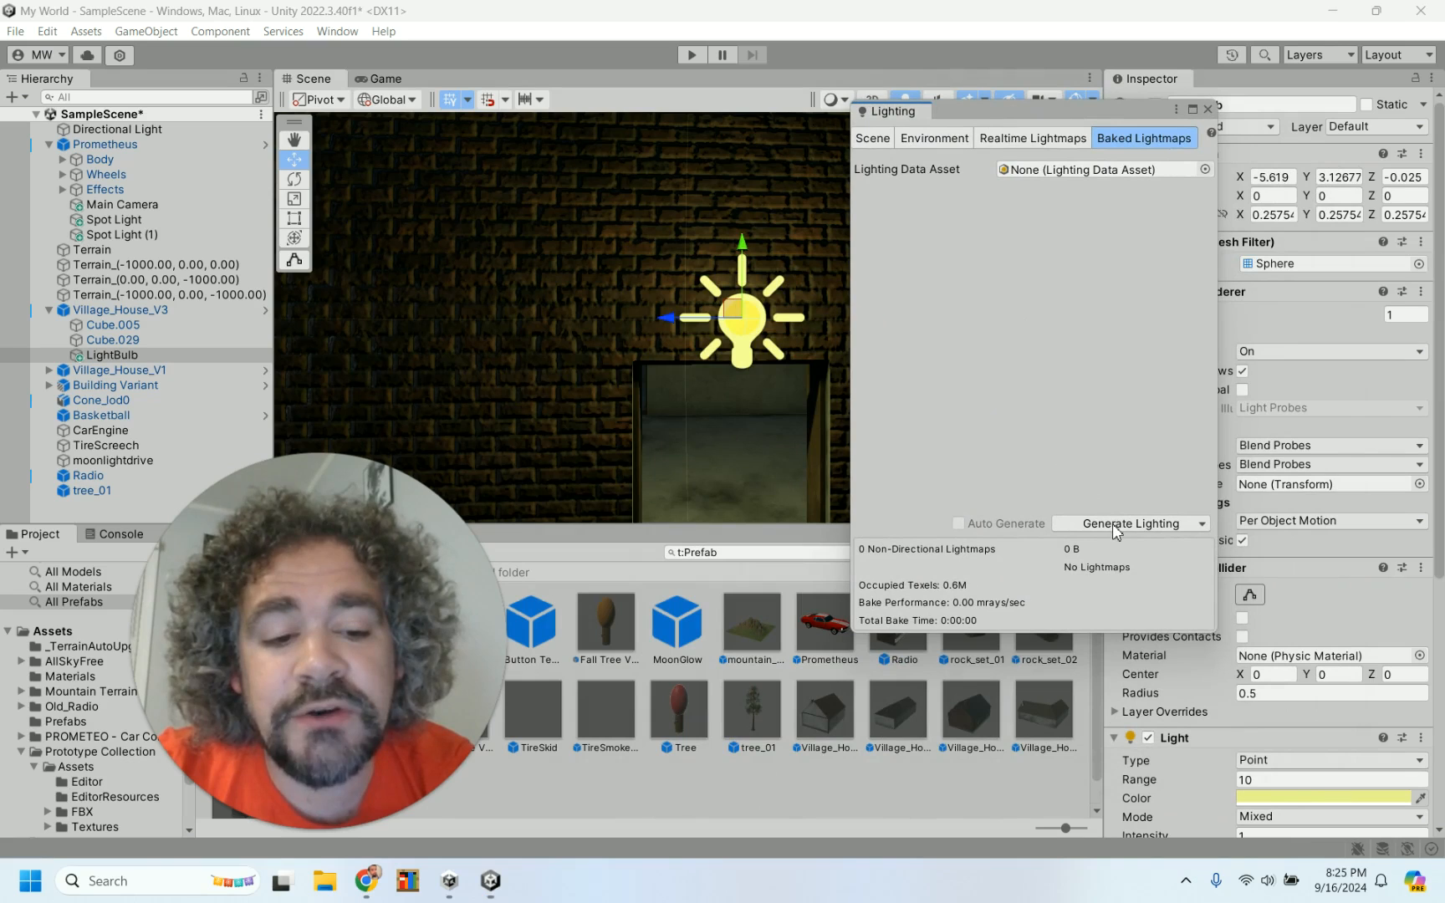
pyautogui.click(1151, 525)
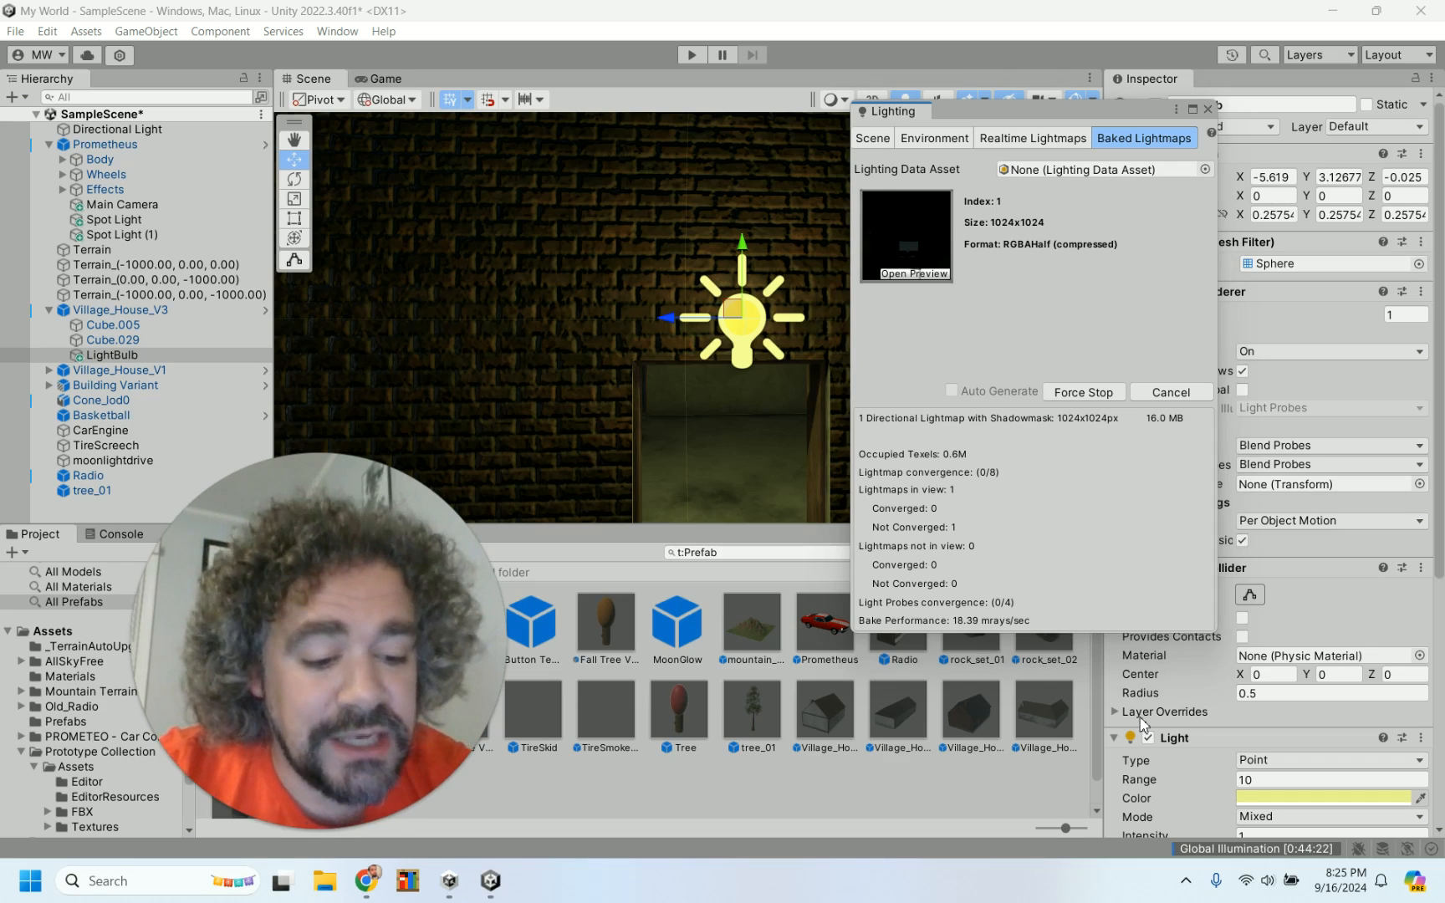
pyautogui.moveTo(1197, 816)
pyautogui.mouseDown()
pyautogui.moveTo(1137, 852)
pyautogui.moveTo(1374, 839)
pyautogui.moveTo(1238, 800)
pyautogui.moveTo(1179, 811)
pyautogui.moveTo(1223, 849)
pyautogui.mouseUp()
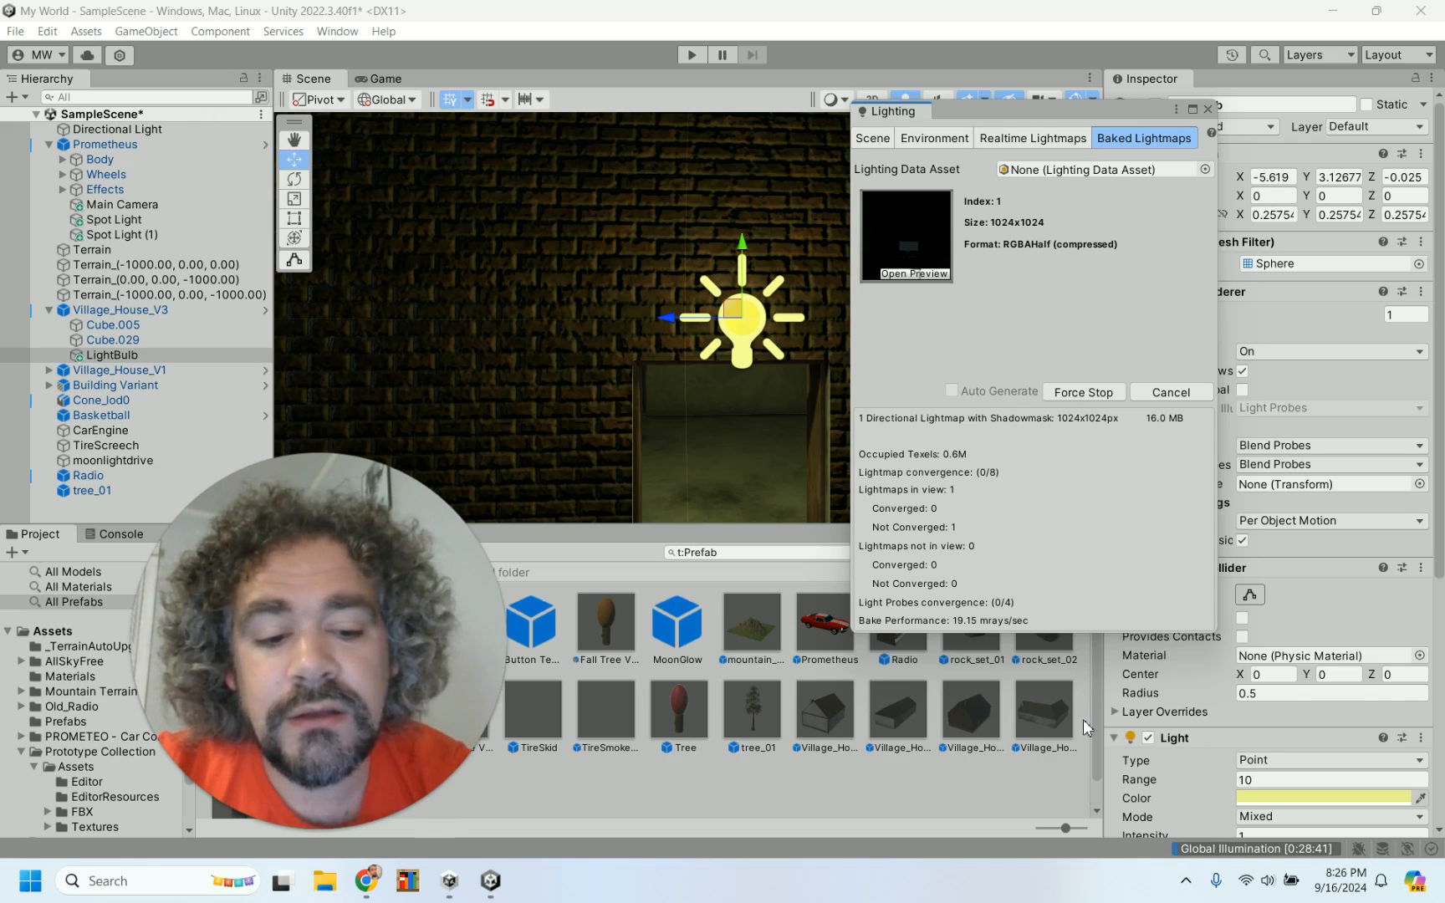
# - Select the Directional Light and close the Lighting window
pyautogui.click(148, 130)
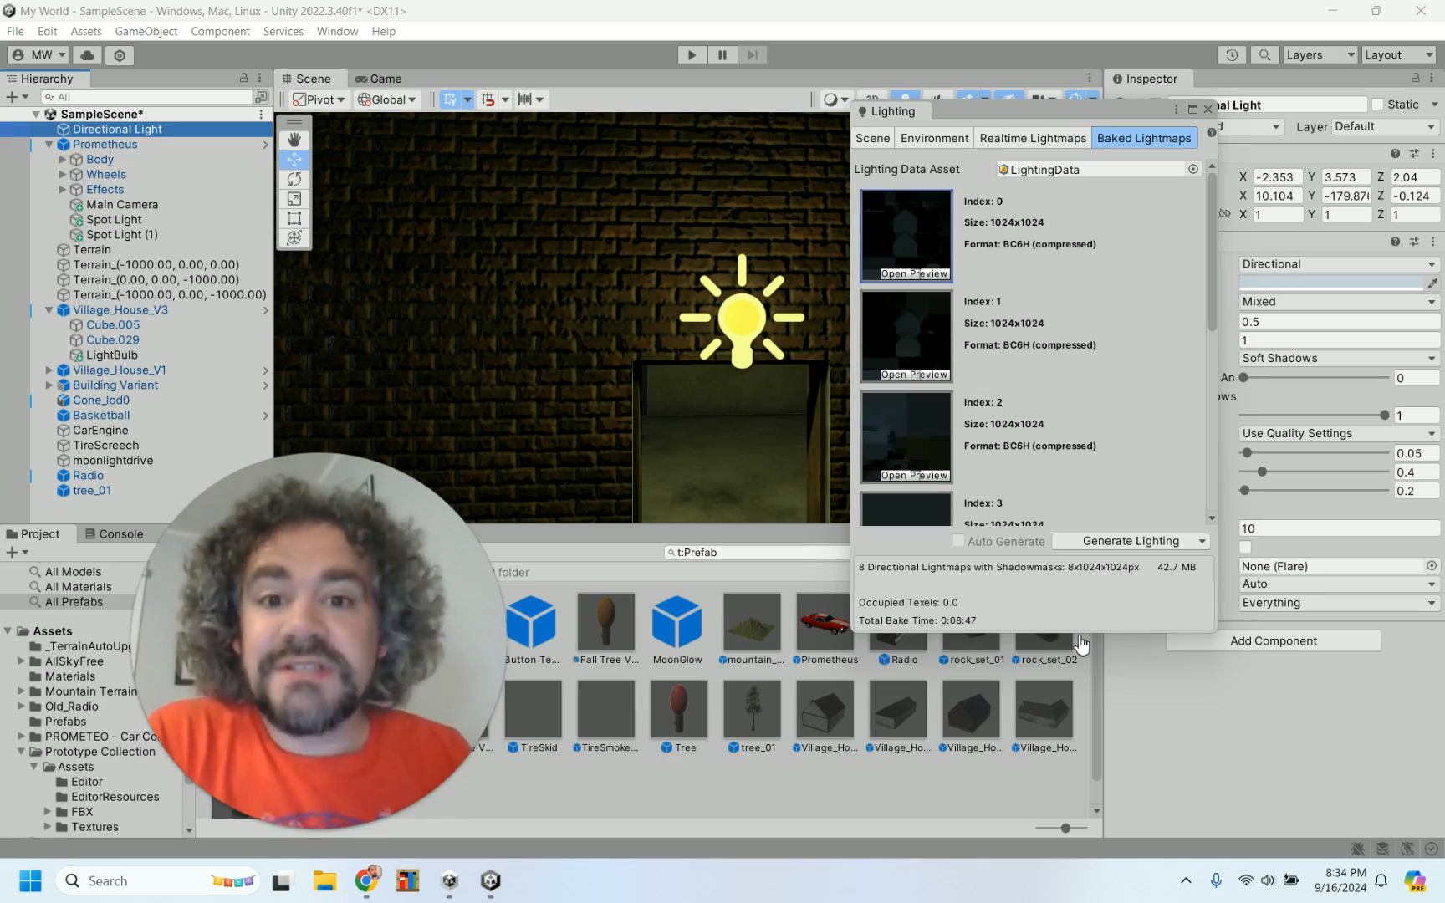
pyautogui.click(901, 56)
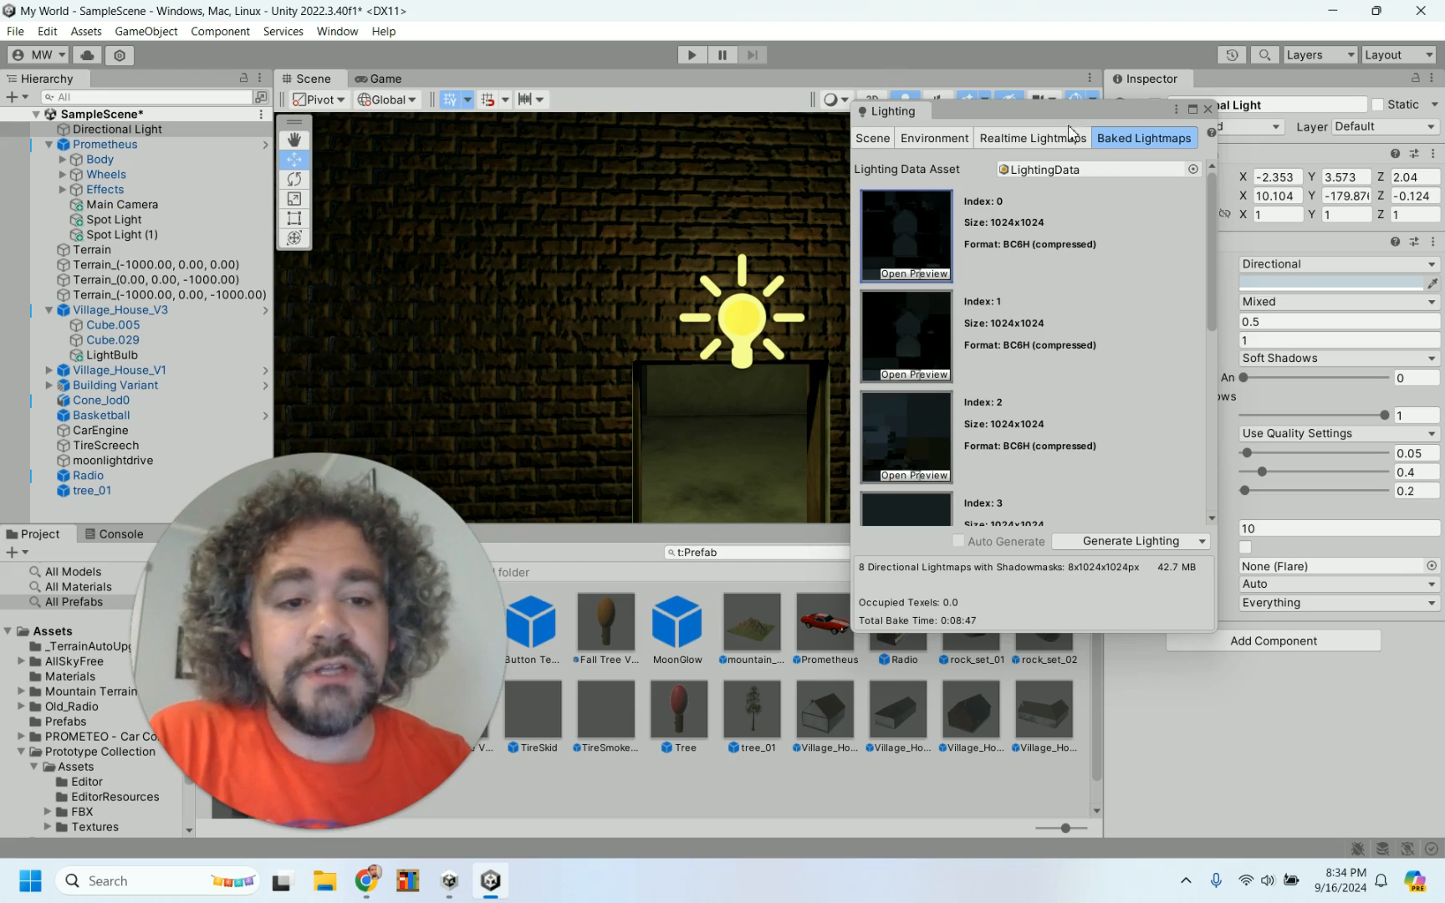
pyautogui.click(1208, 110)
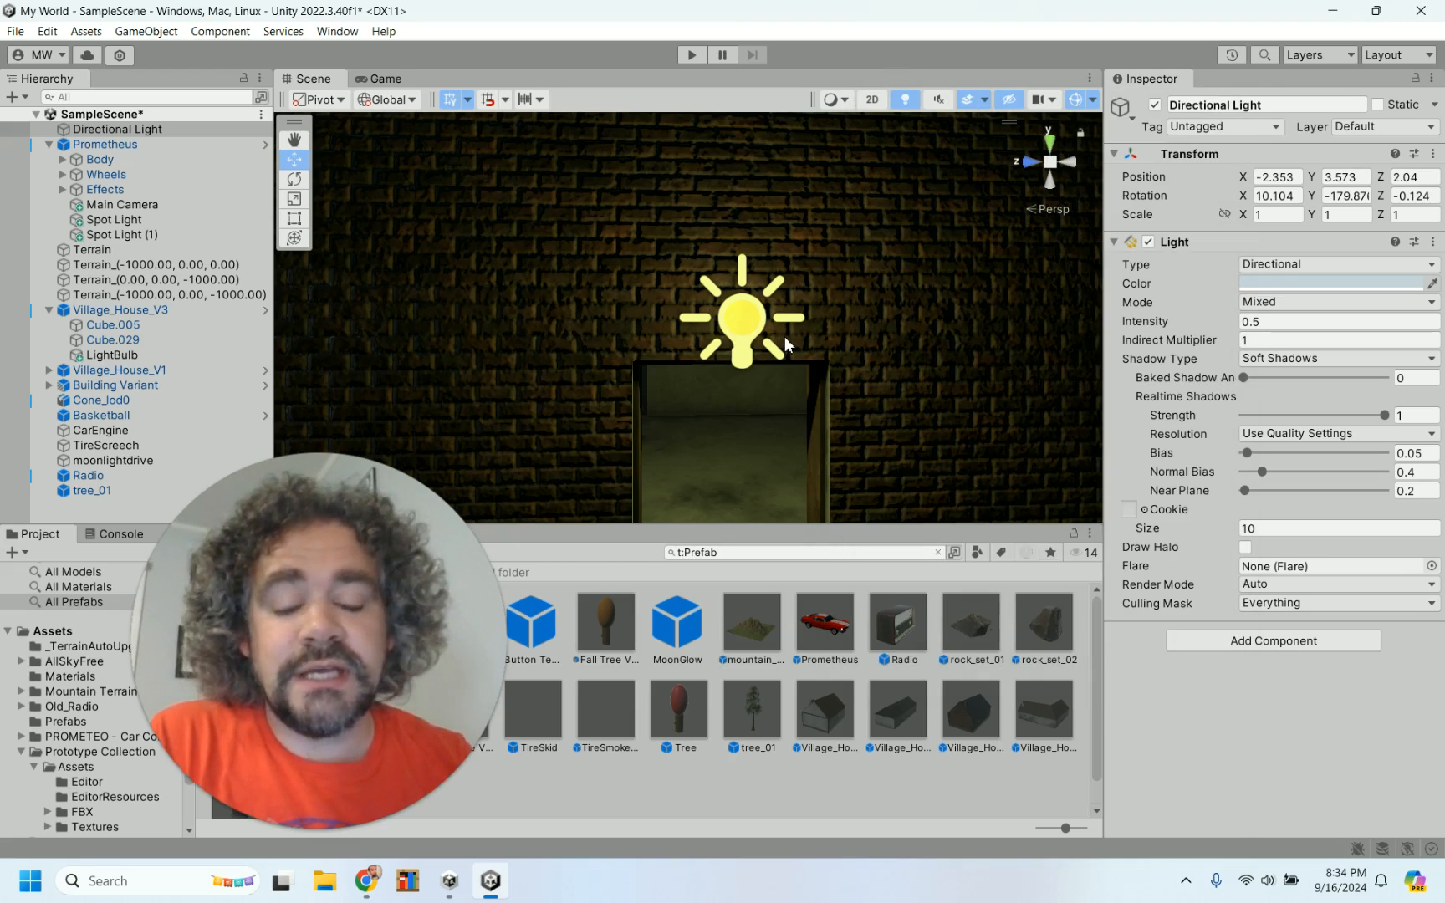
# - Run the game and drive around the lakeside trees to check the baked lighting under the moonlight and headlights
pyautogui.click(690, 56)
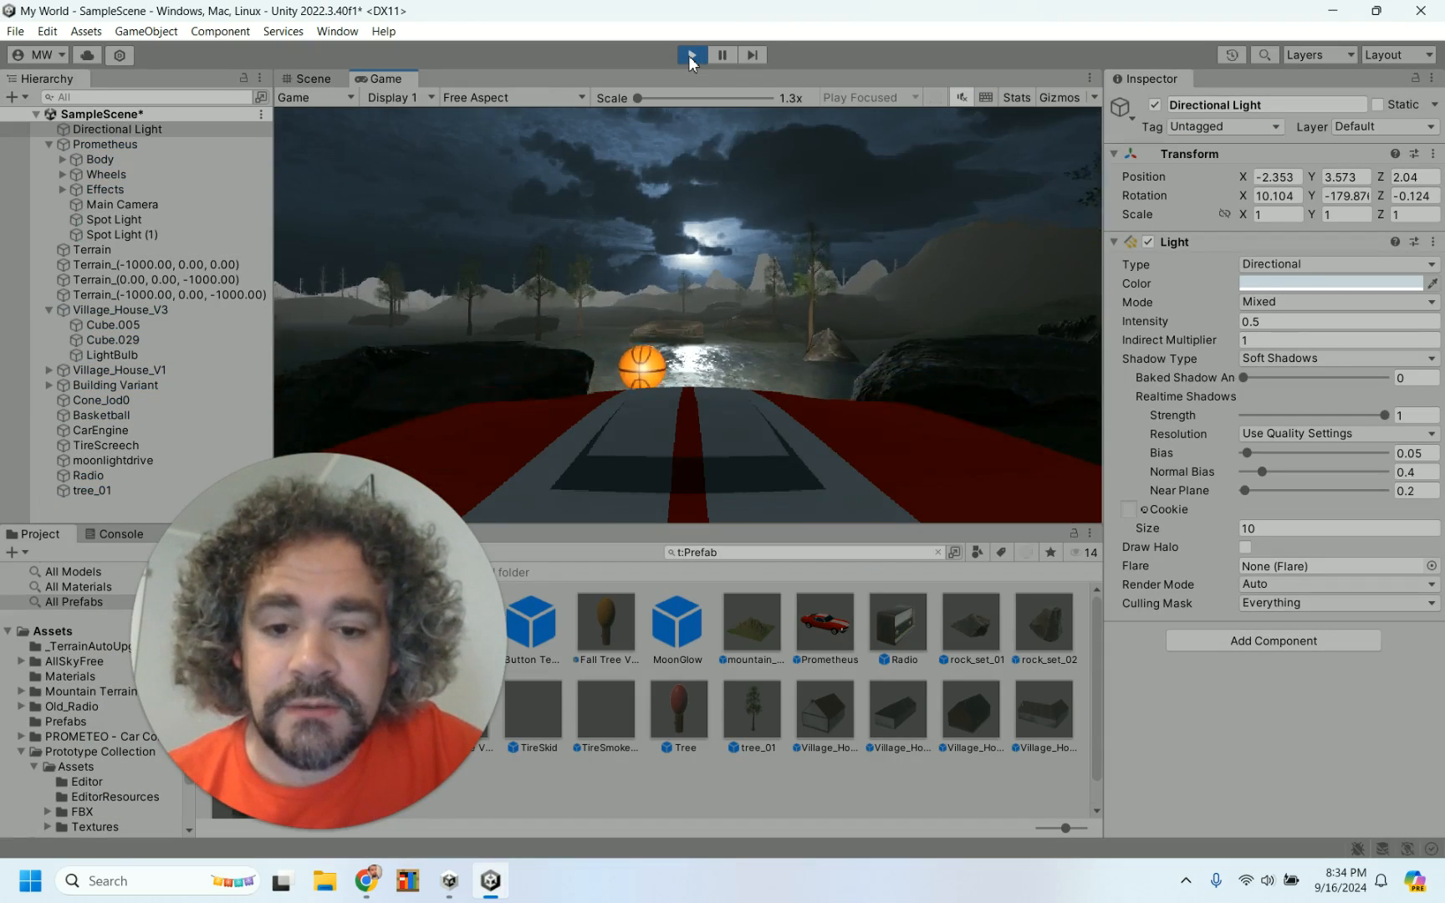
pyautogui.press('w')
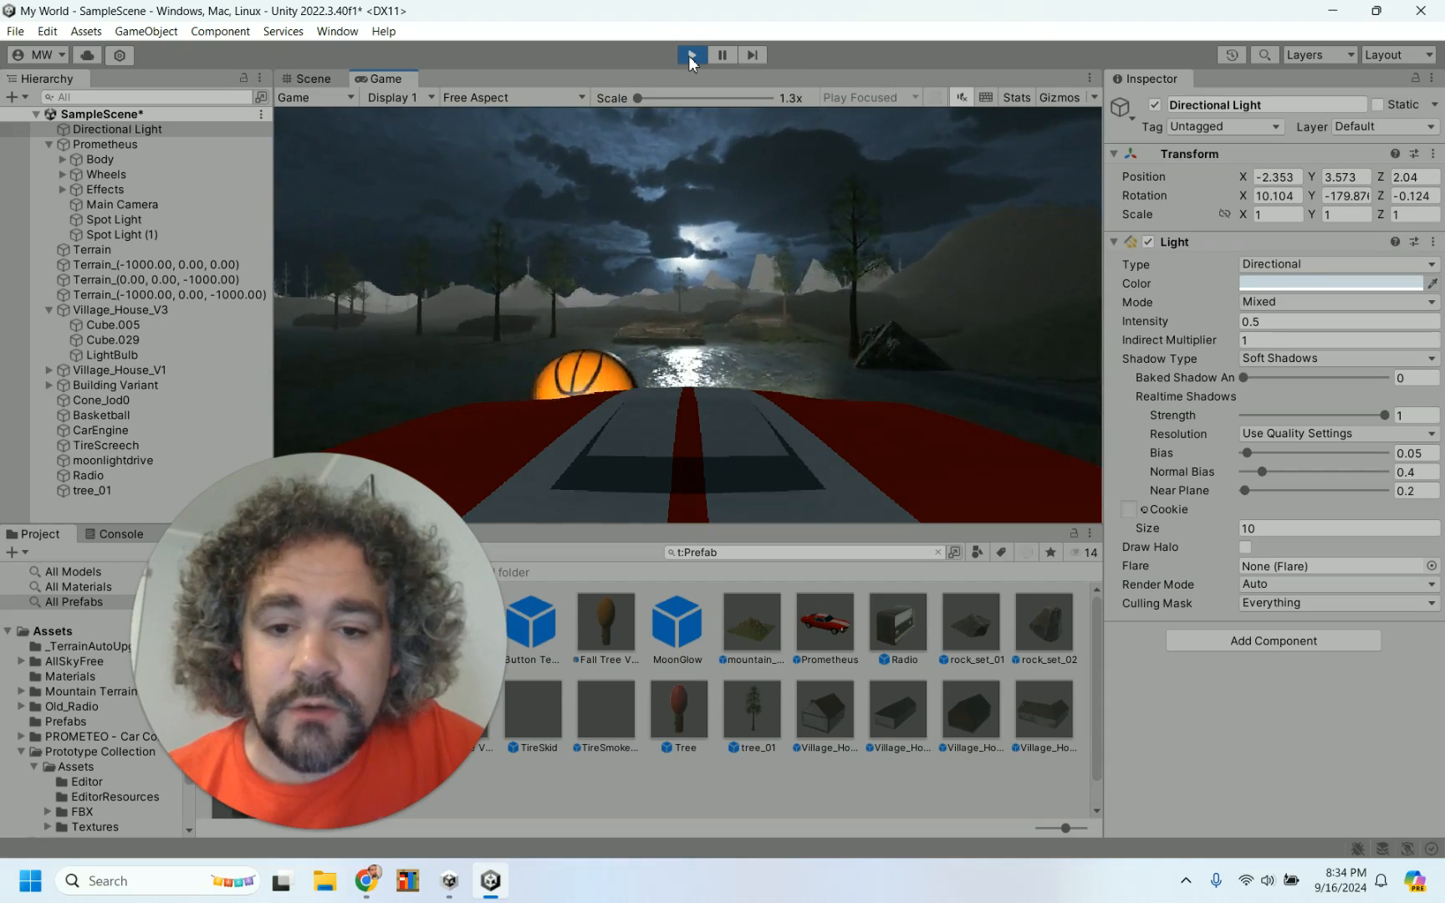
pyautogui.press('a')
pyautogui.press('w')
pyautogui.press('a')
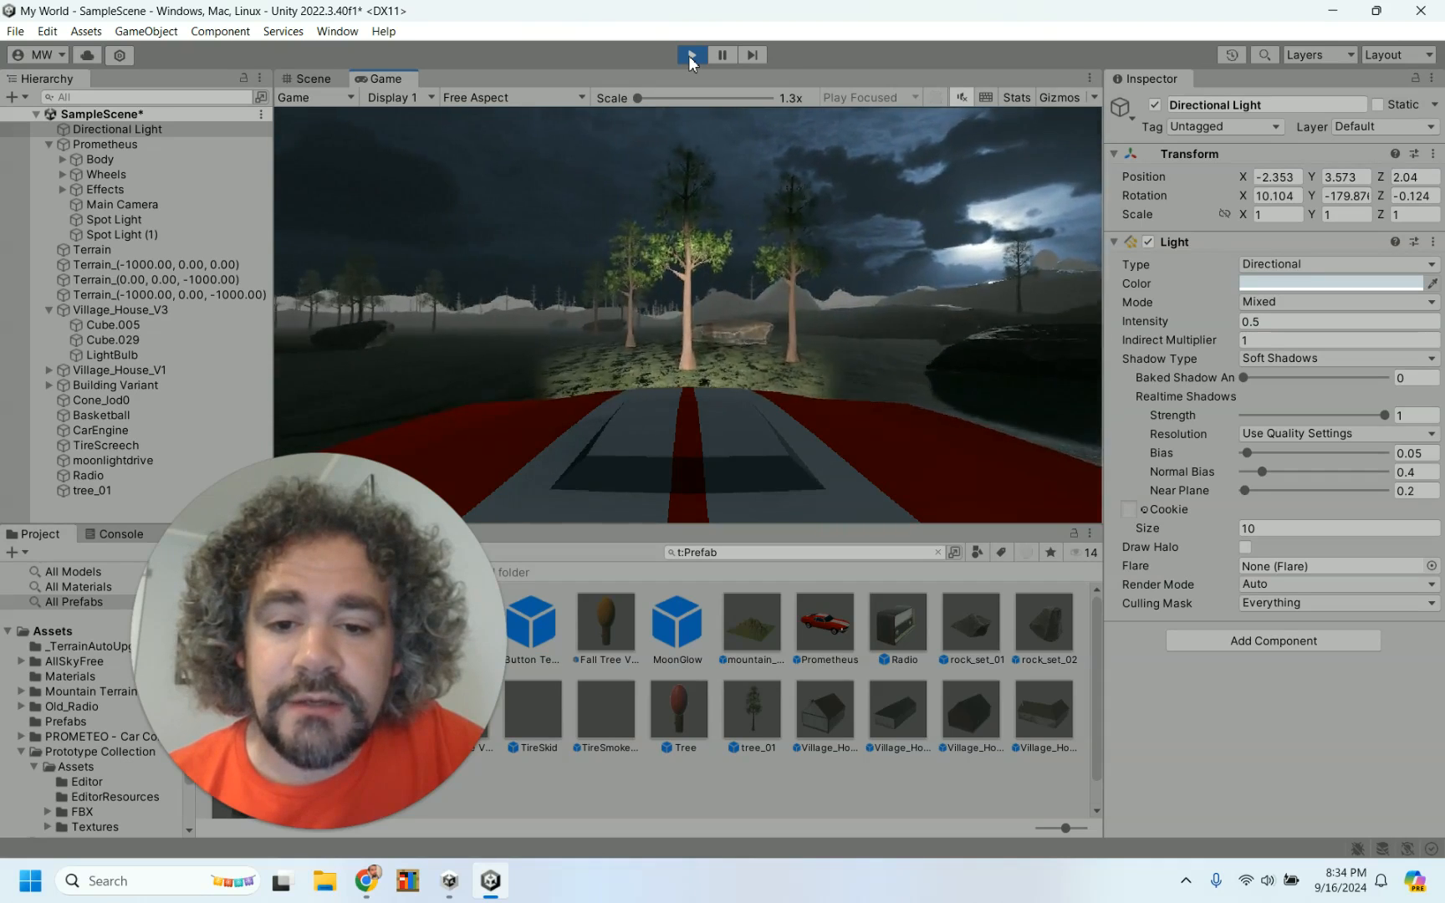
pyautogui.press('s')
pyautogui.press('a')
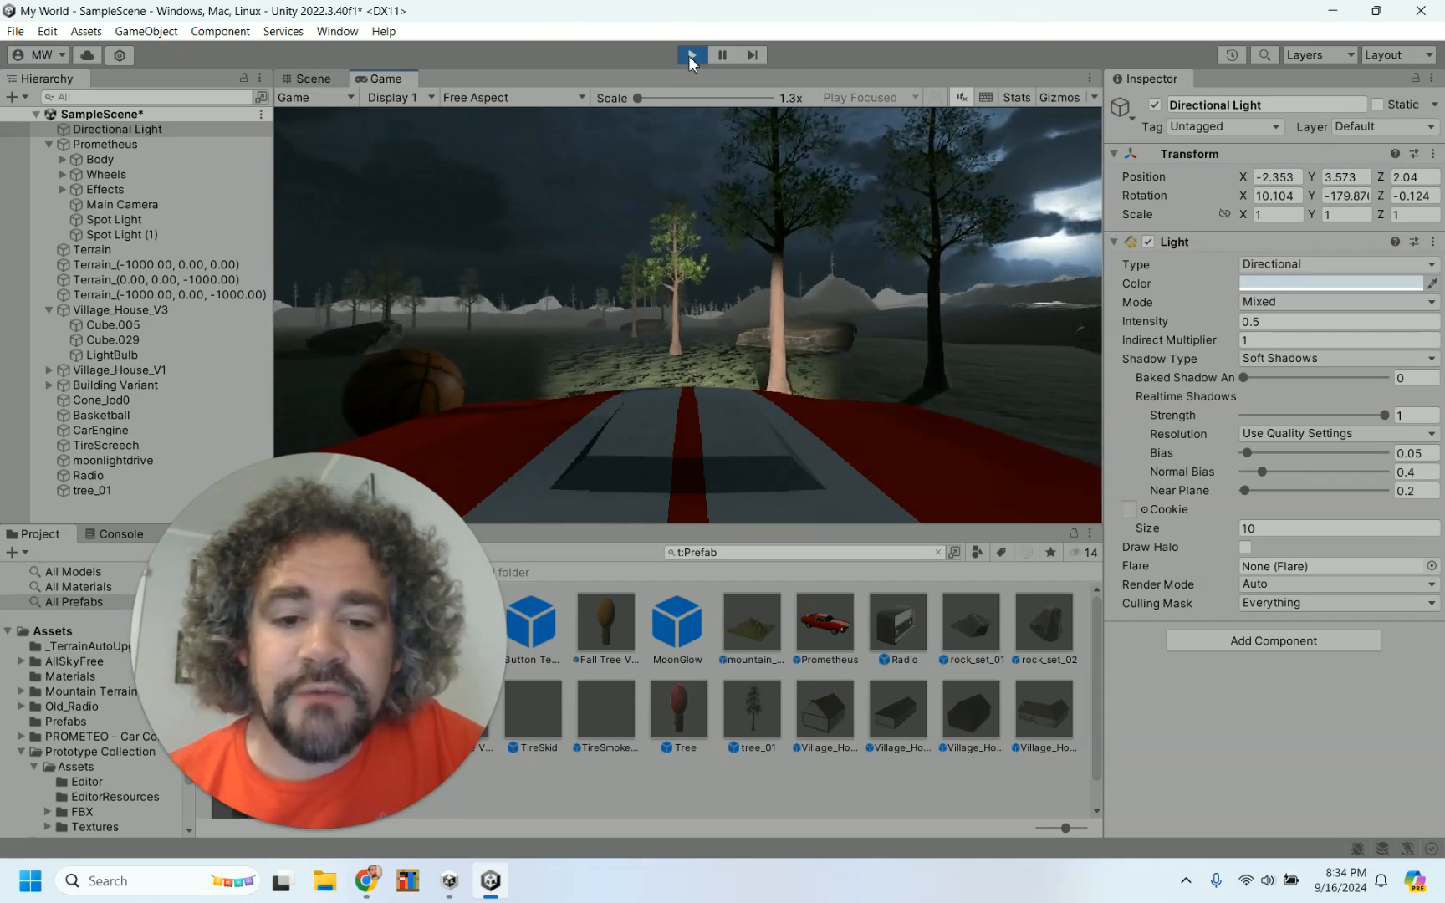
pyautogui.press('s')
pyautogui.press('a')
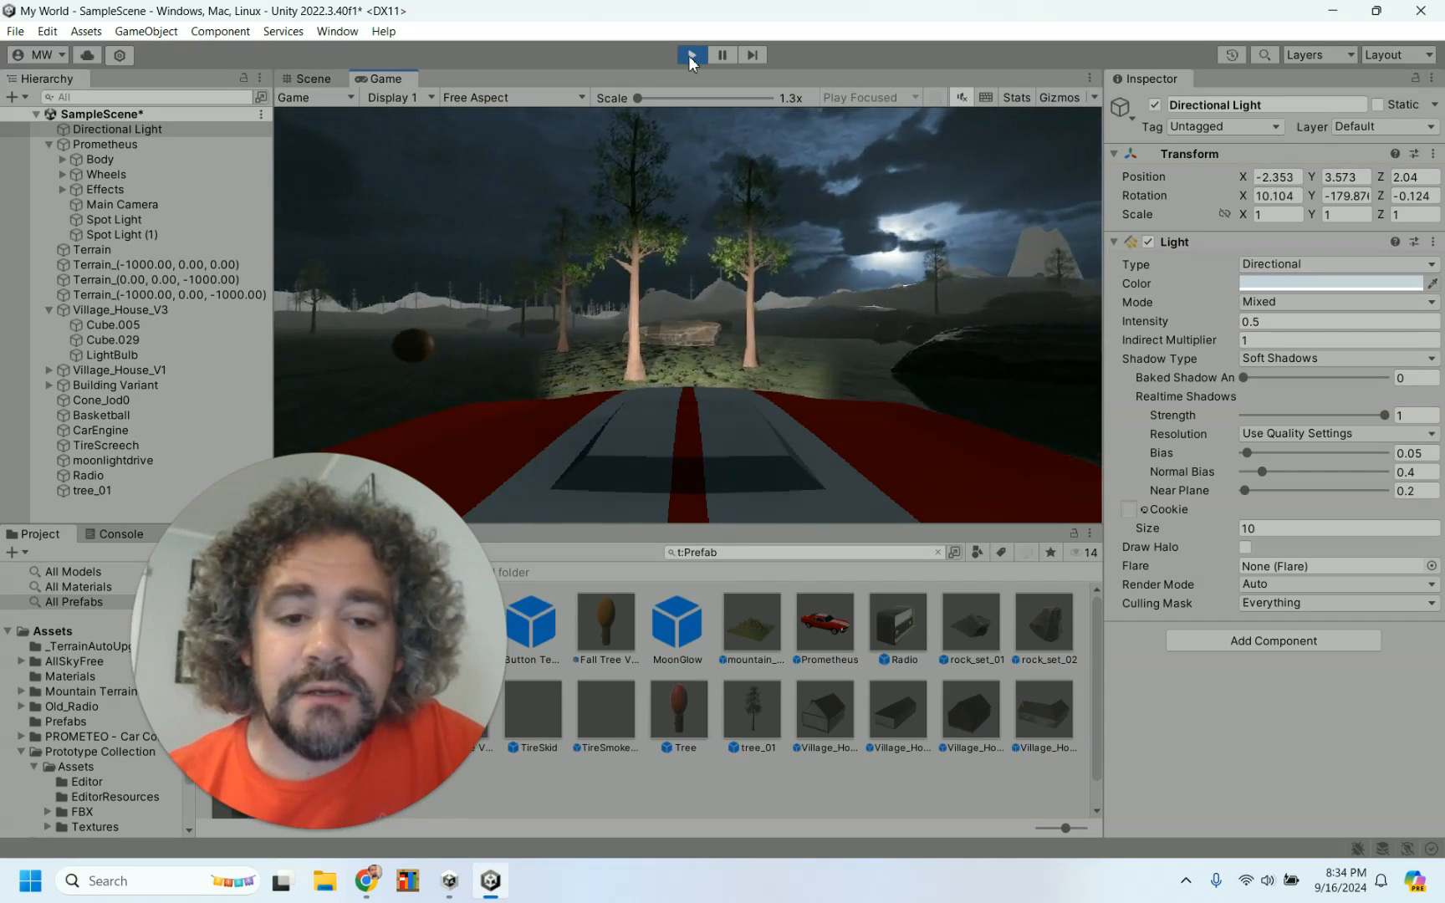
pyautogui.press('w')
pyautogui.press('a')
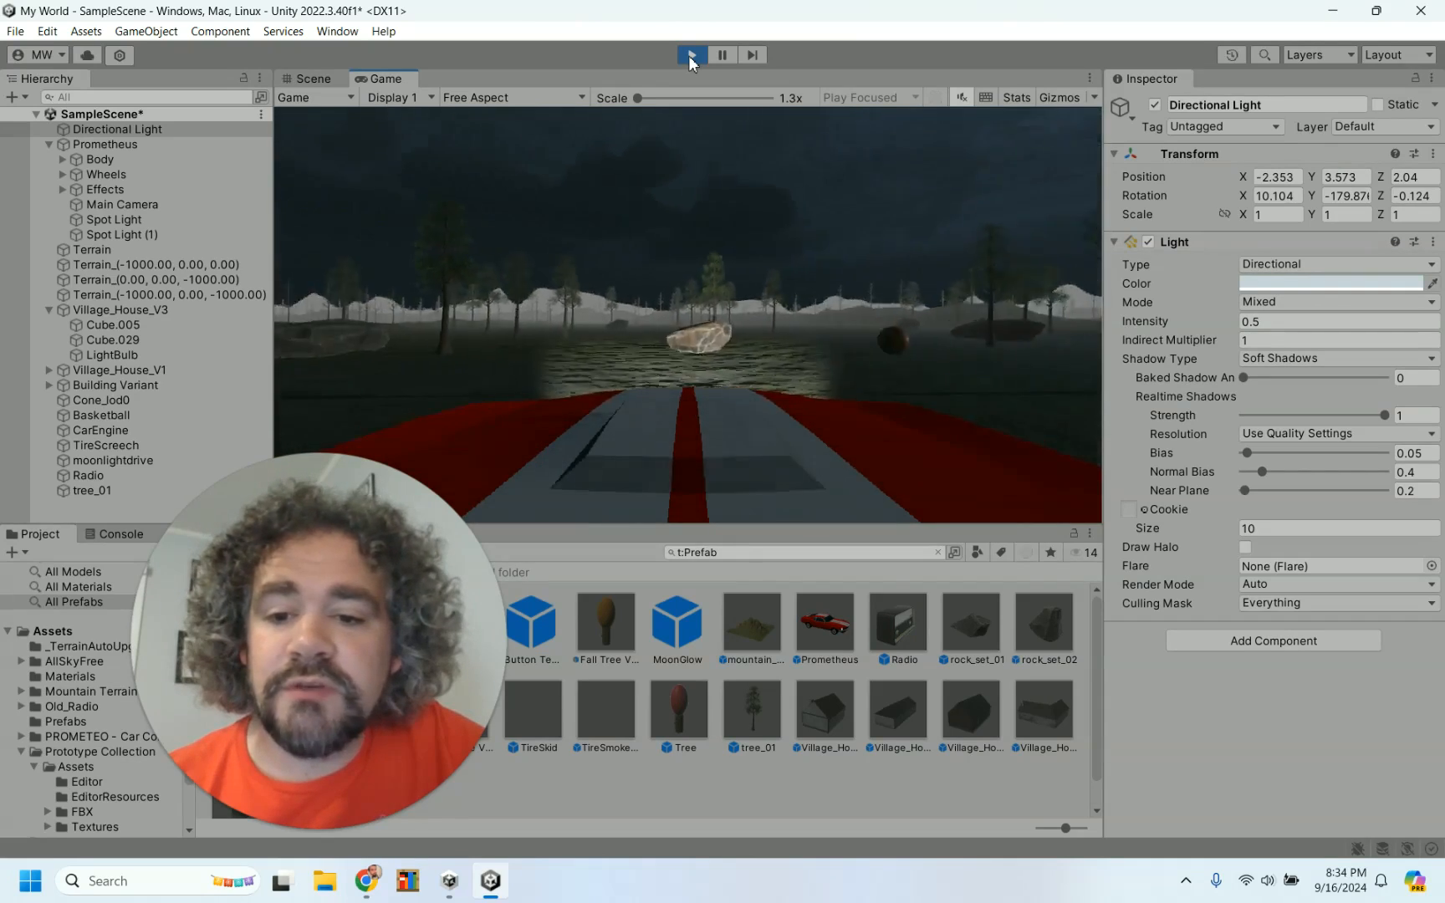
# - Drive across to the village house to check the baked lighting around its bulb and tree, and stop the game
pyautogui.press('w')
pyautogui.press('d')
pyautogui.press('a')
pyautogui.press('w')
pyautogui.press('a')
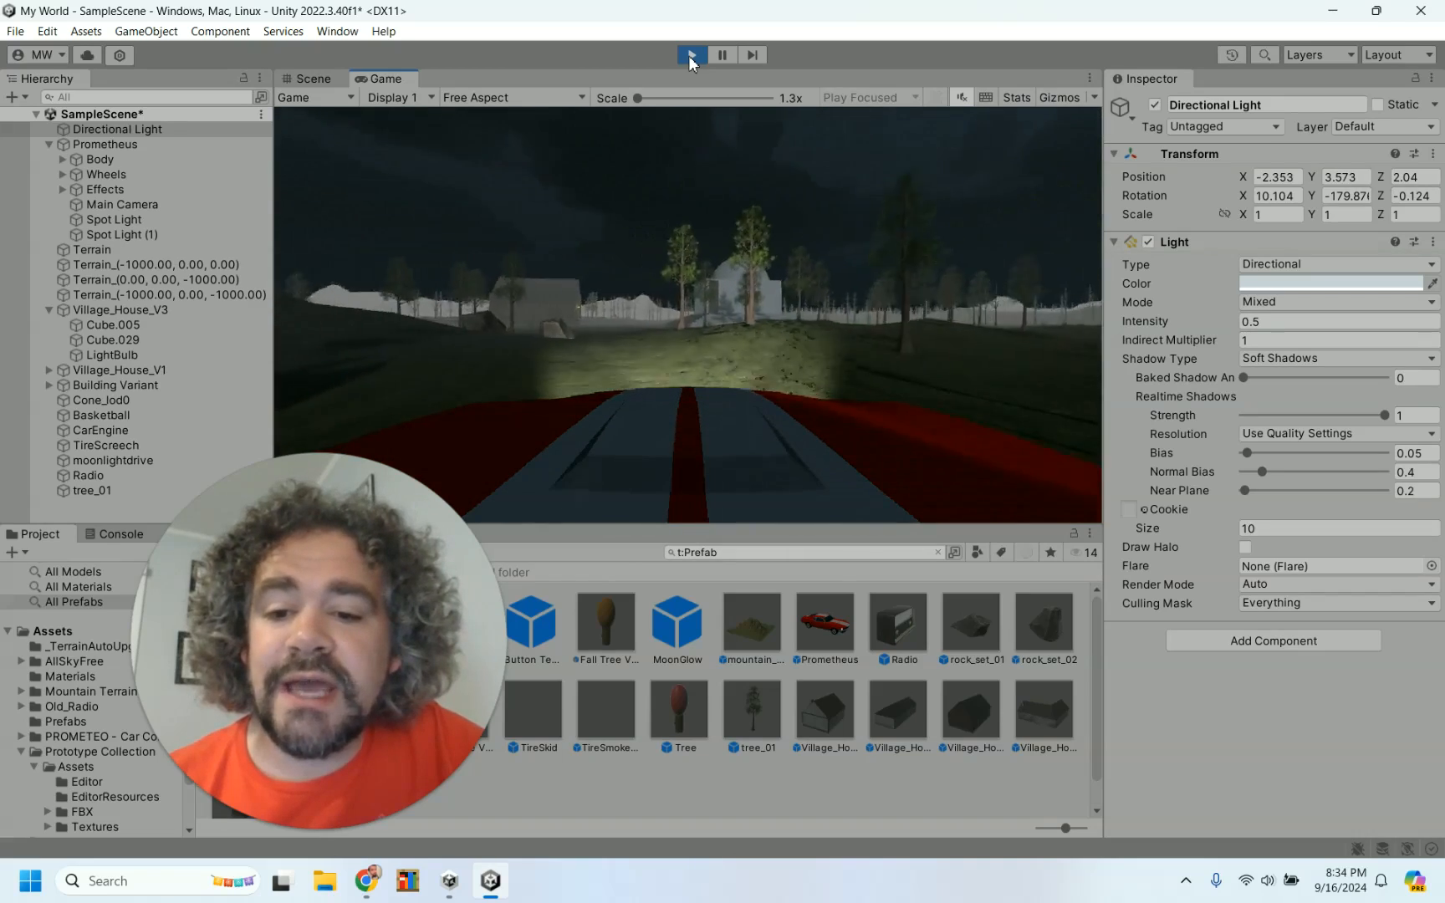
pyautogui.press('w')
pyautogui.press('a')
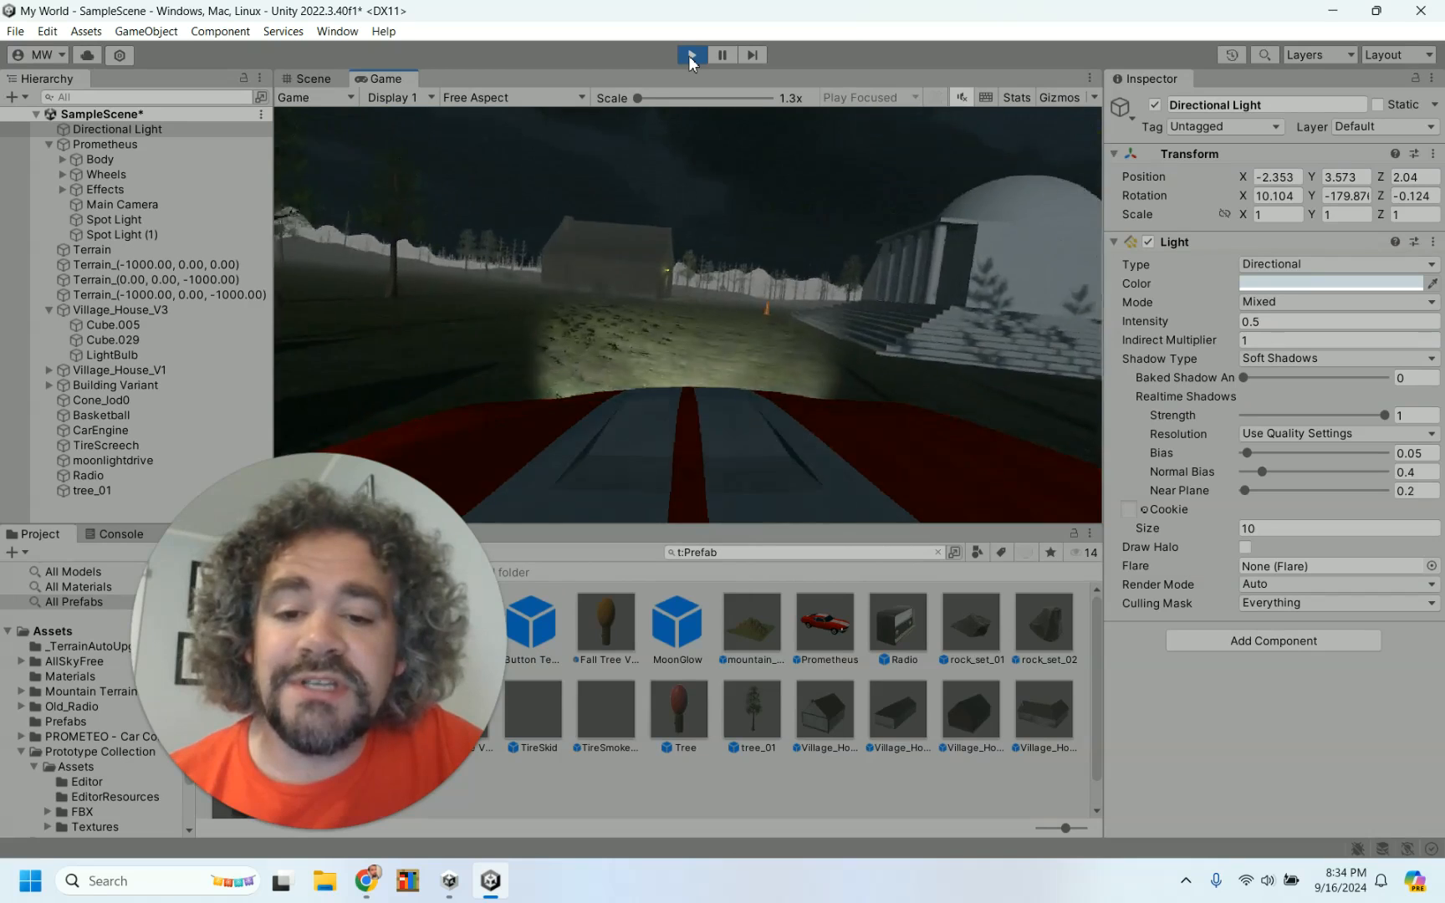
pyautogui.press('w')
pyautogui.press('a')
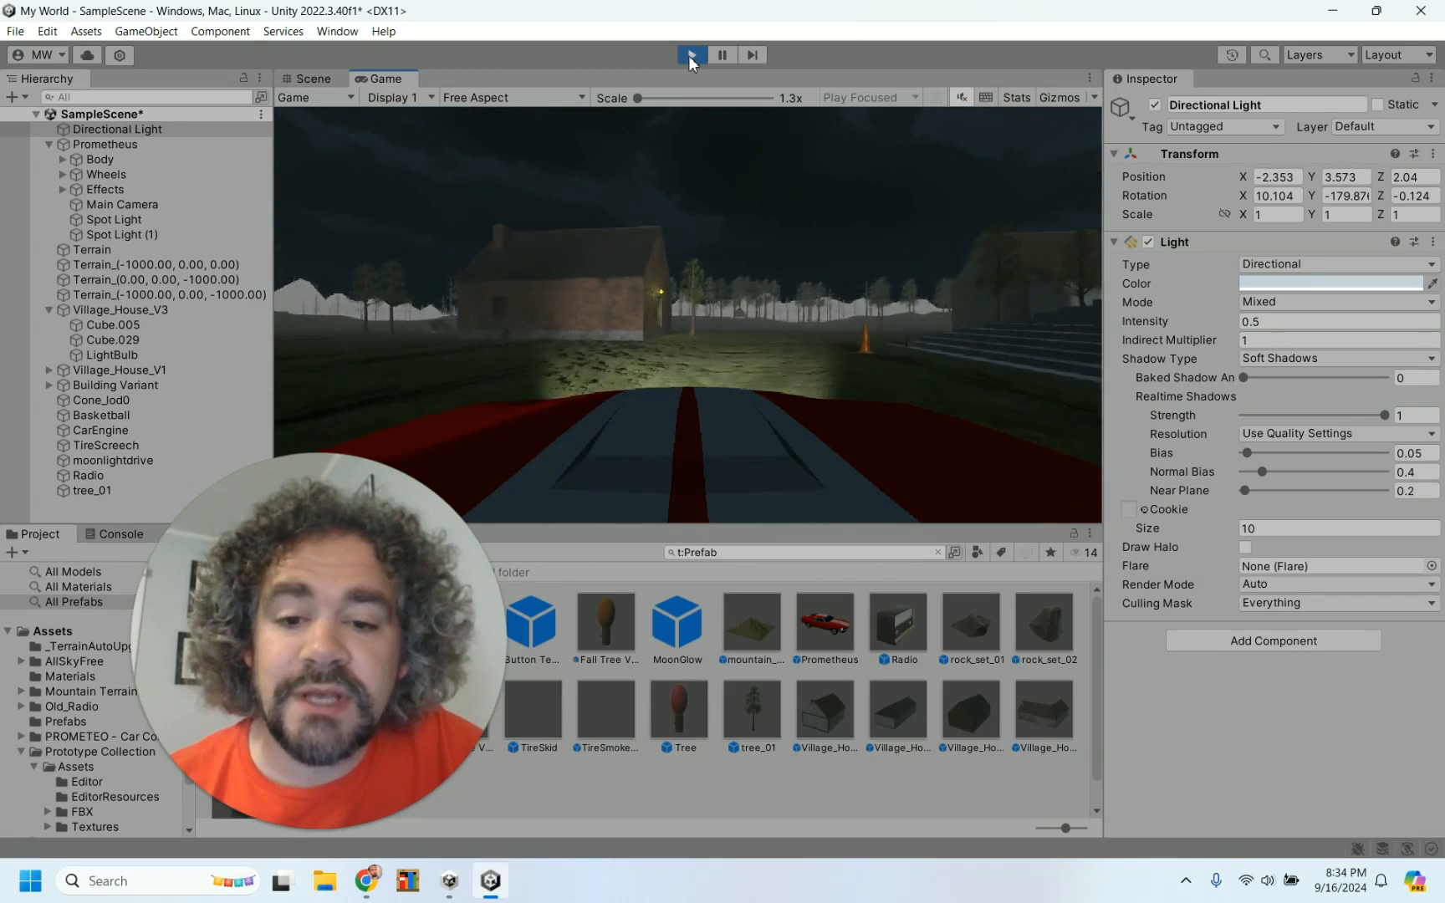
pyautogui.press('w')
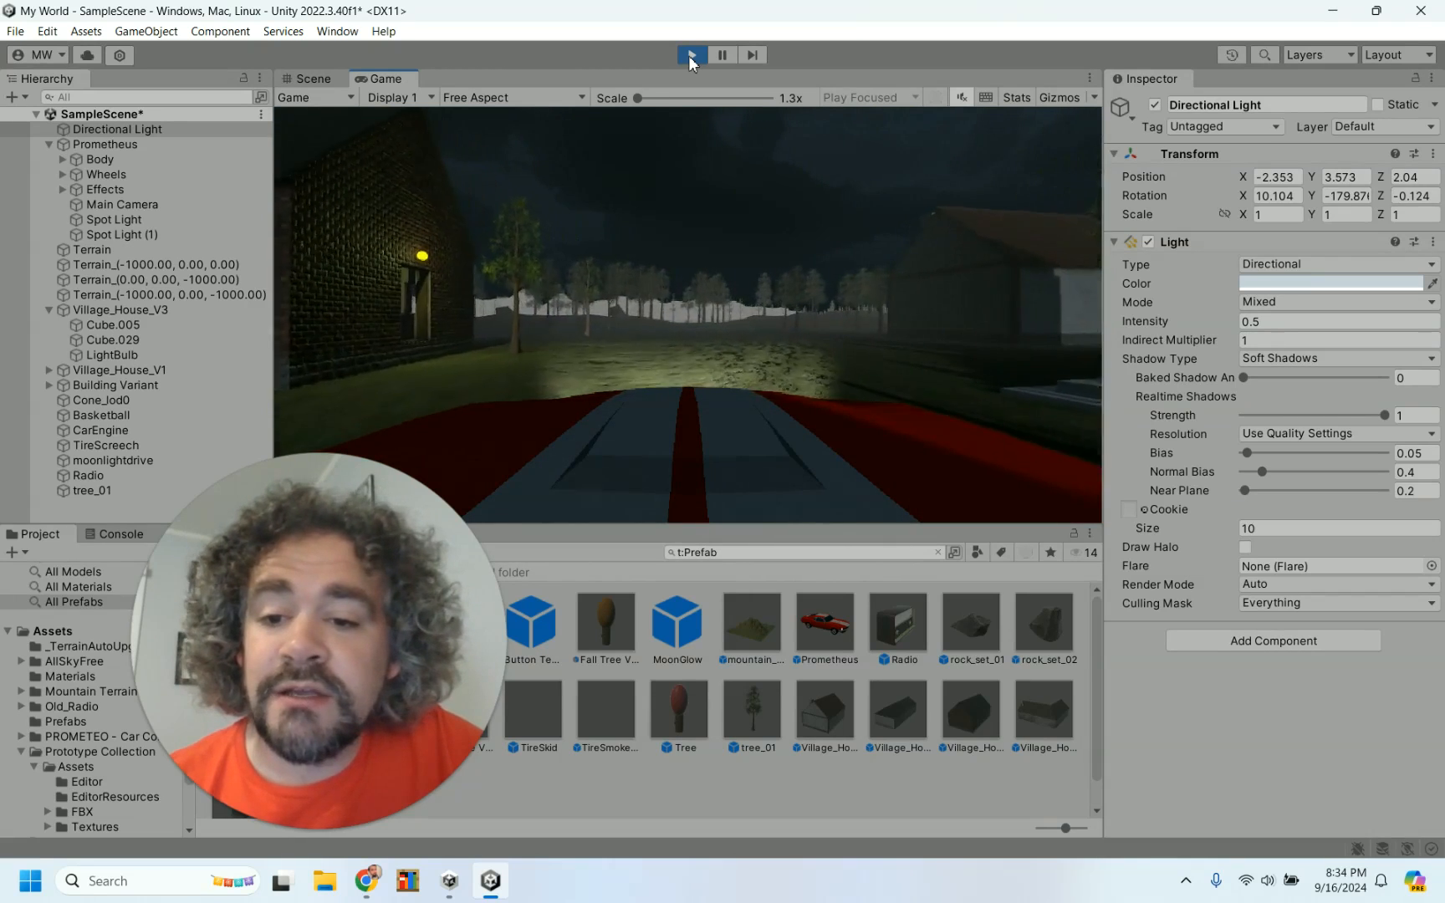
pyautogui.press('w')
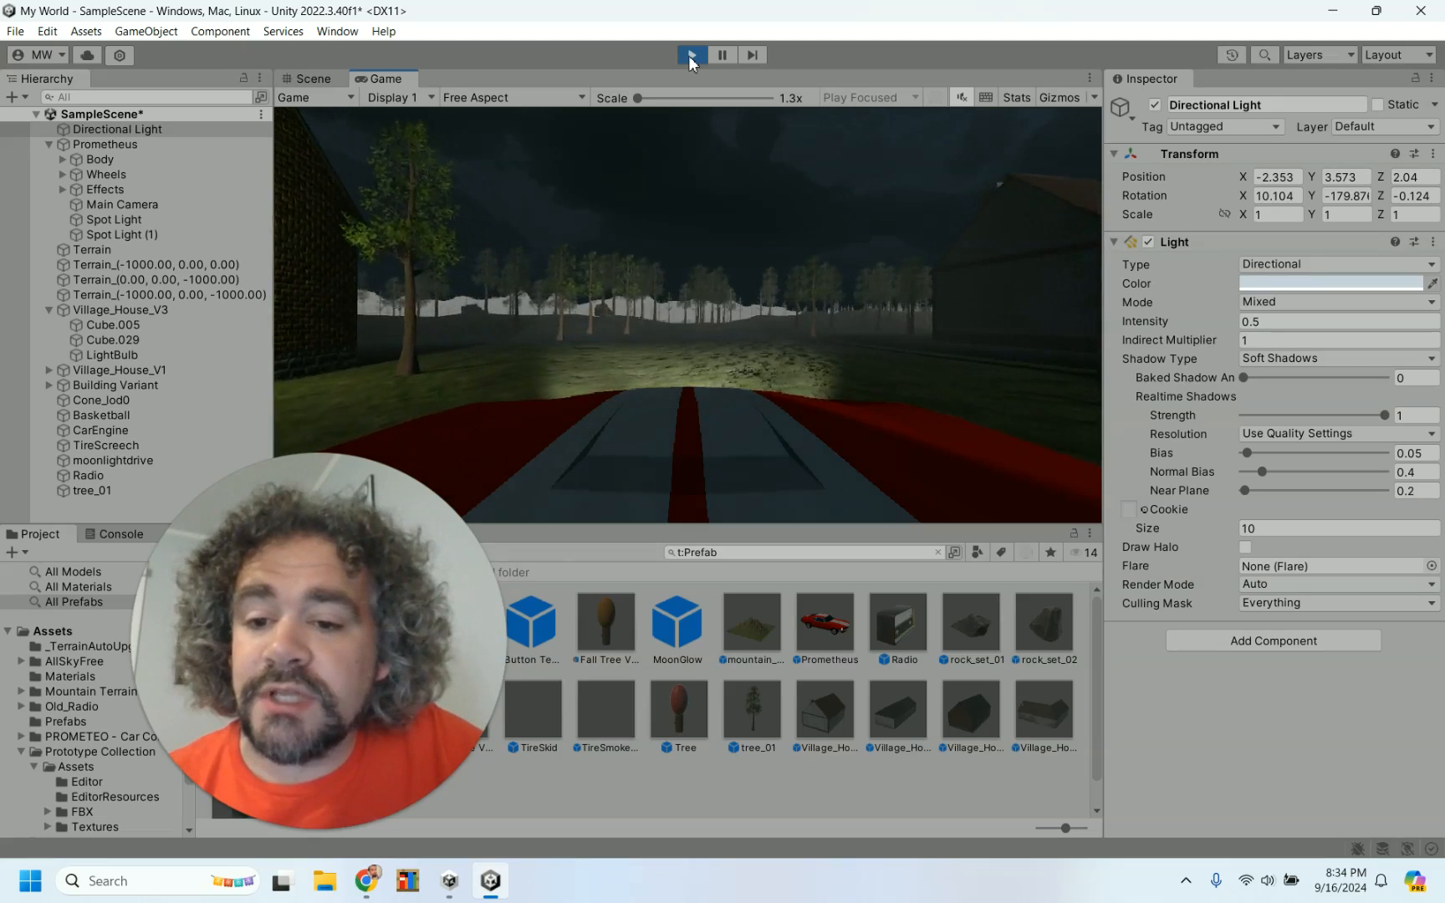
pyautogui.click(692, 57)
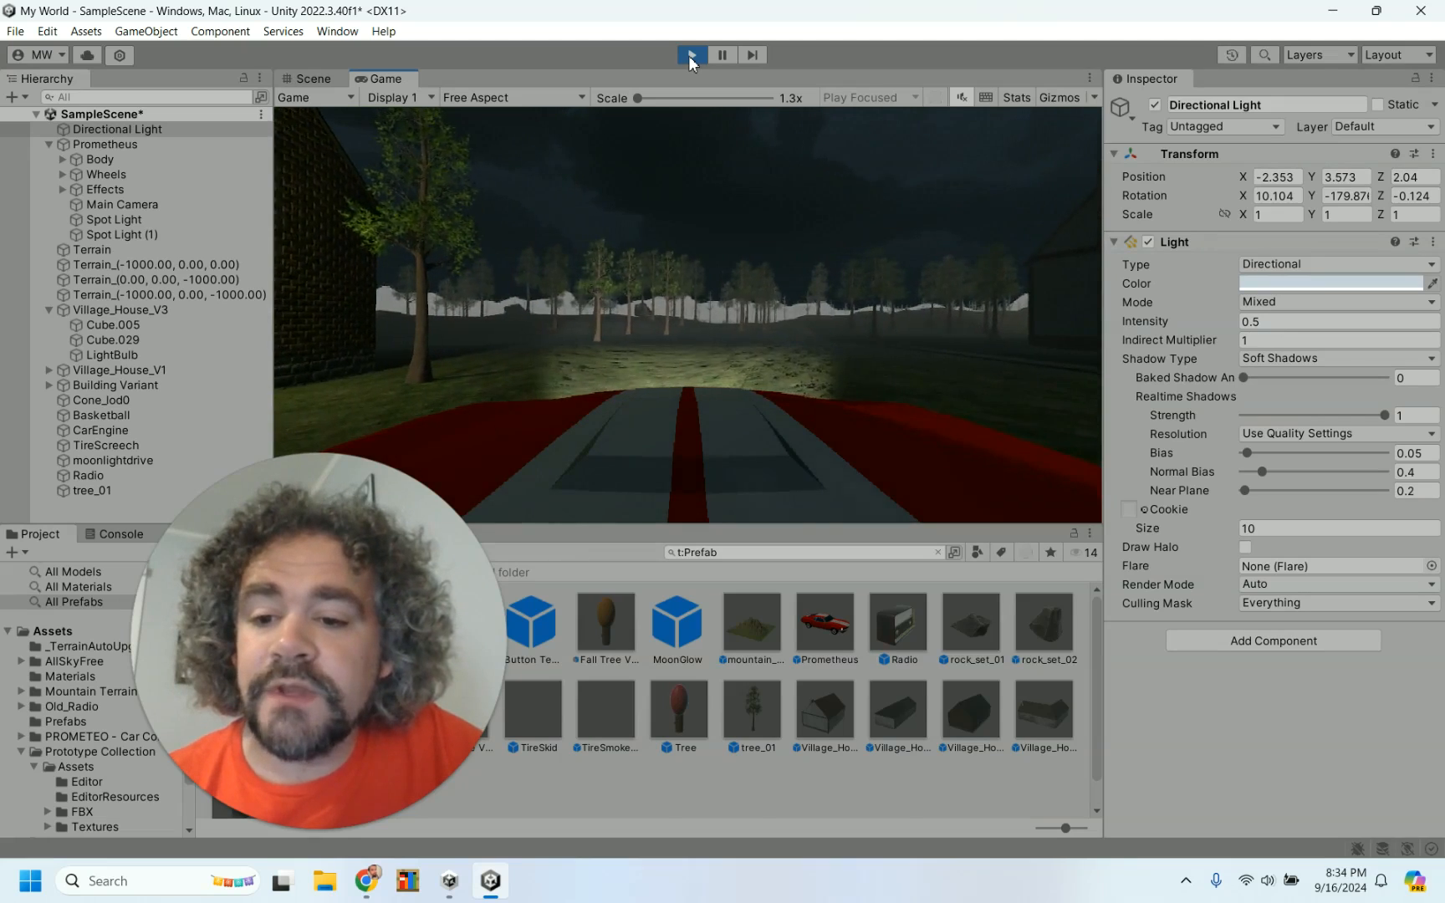
# - Review the scene's baked lightmaps and environment settings in the Lighting window, and close it
pyautogui.click(151, 116)
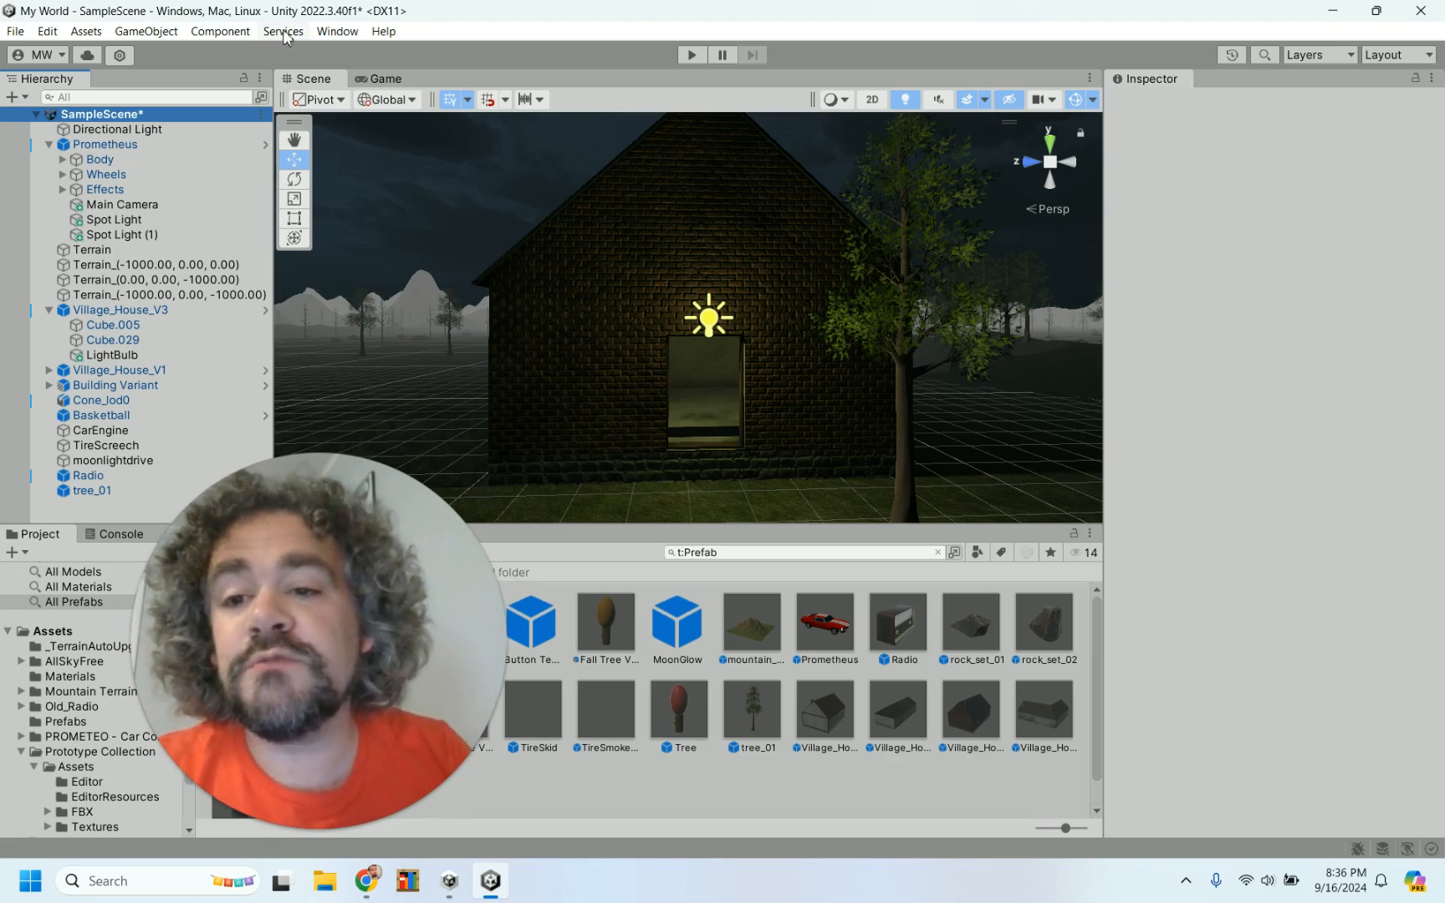
pyautogui.click(323, 33)
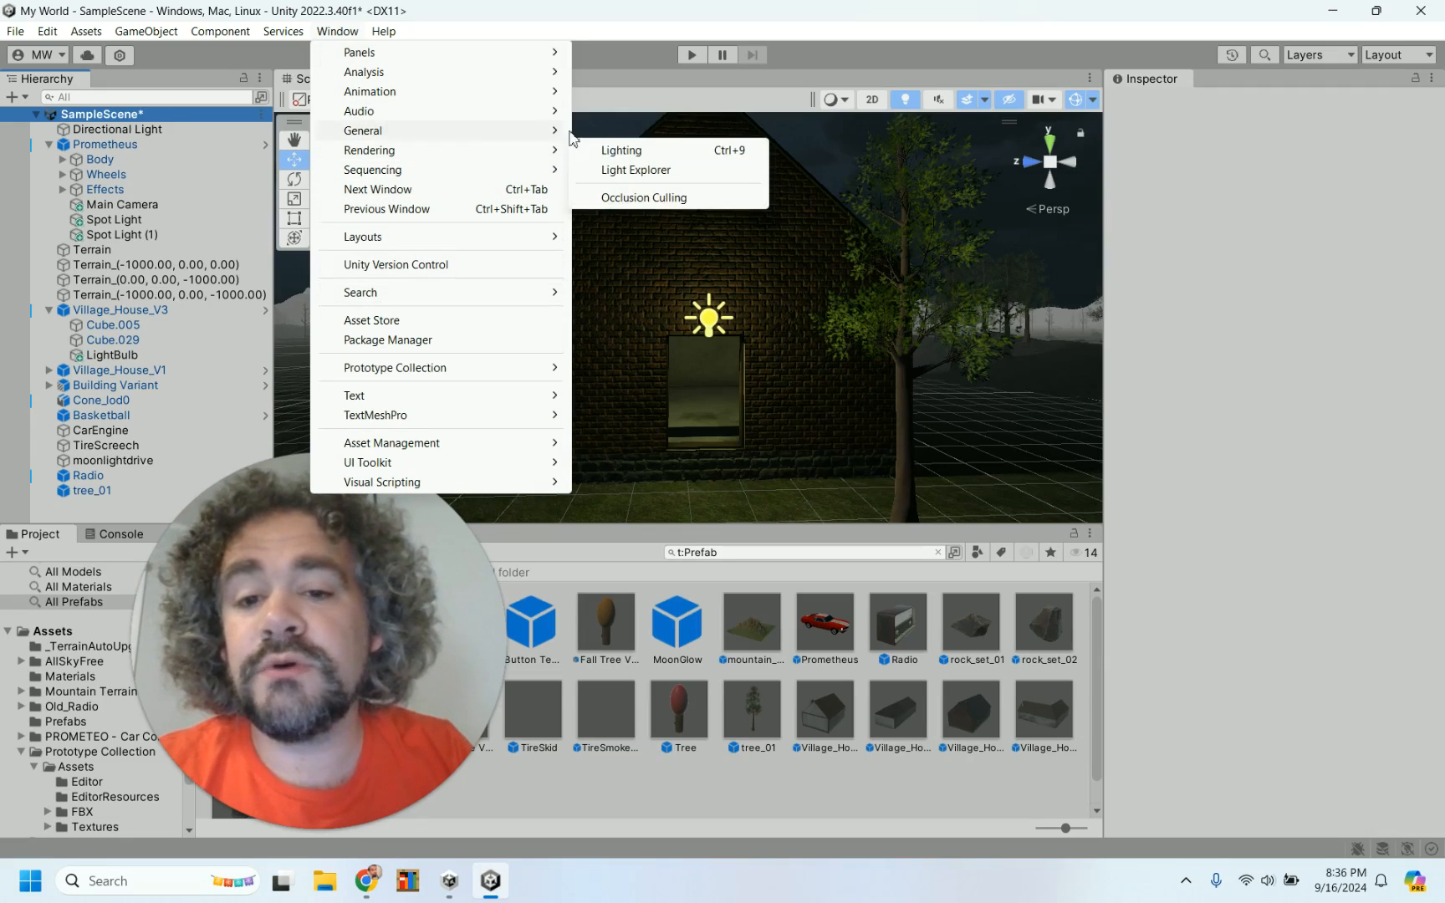
pyautogui.click(606, 150)
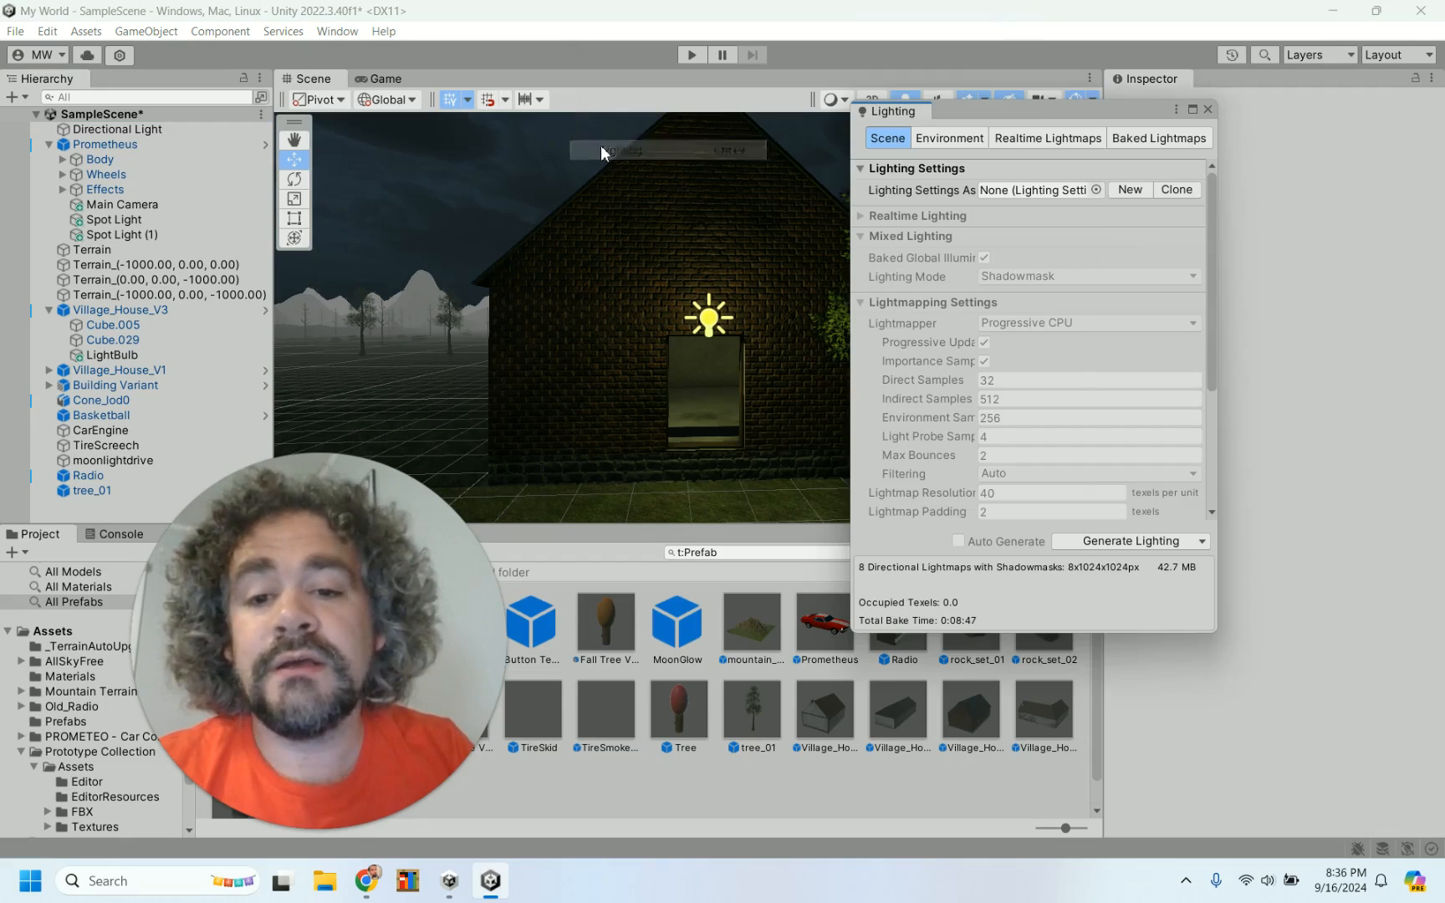
pyautogui.click(1157, 140)
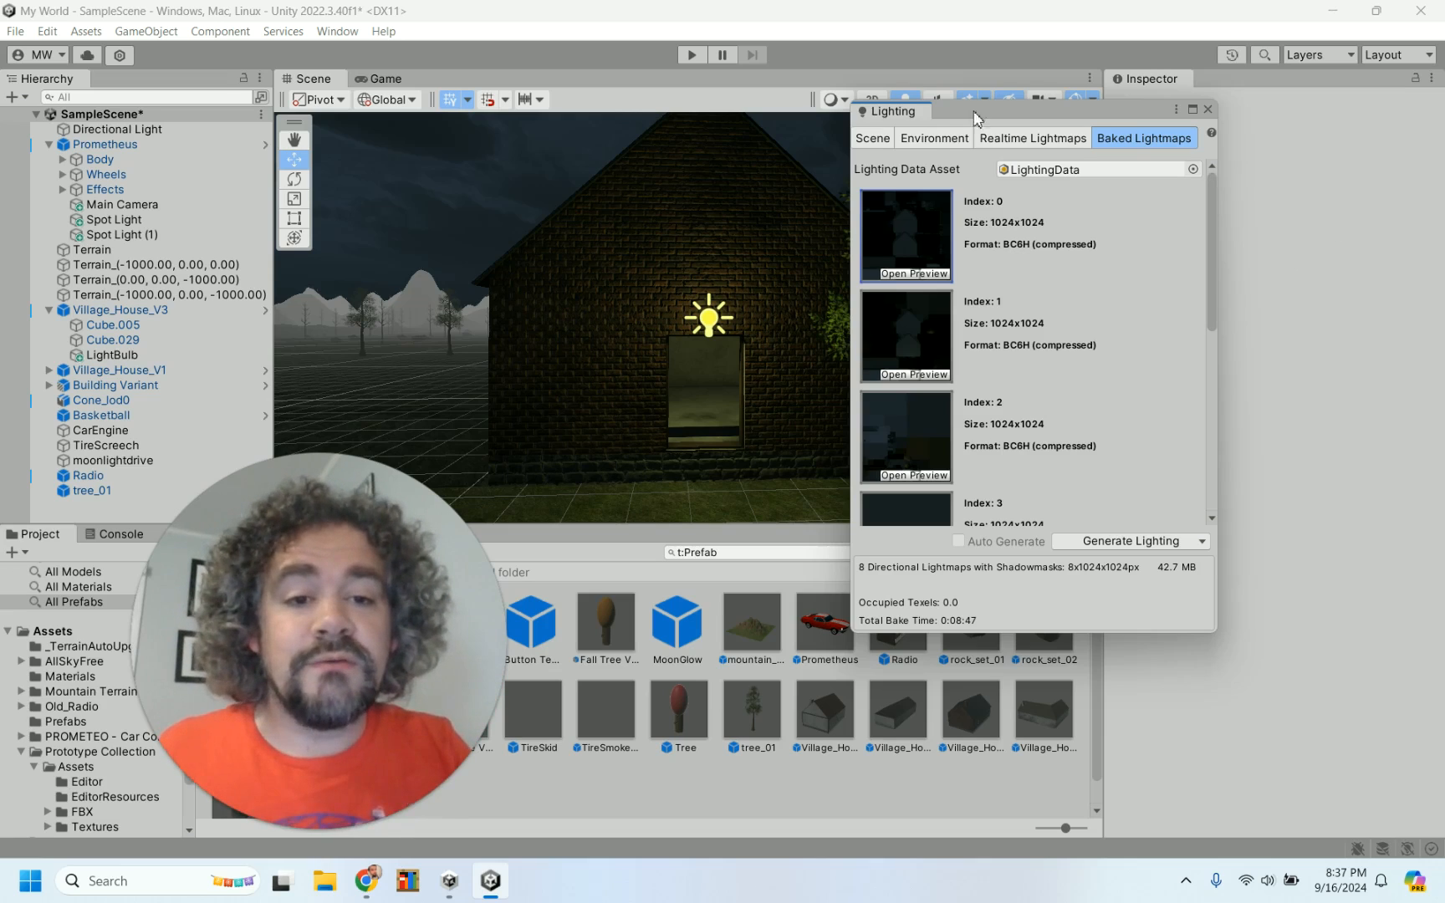
pyautogui.click(935, 142)
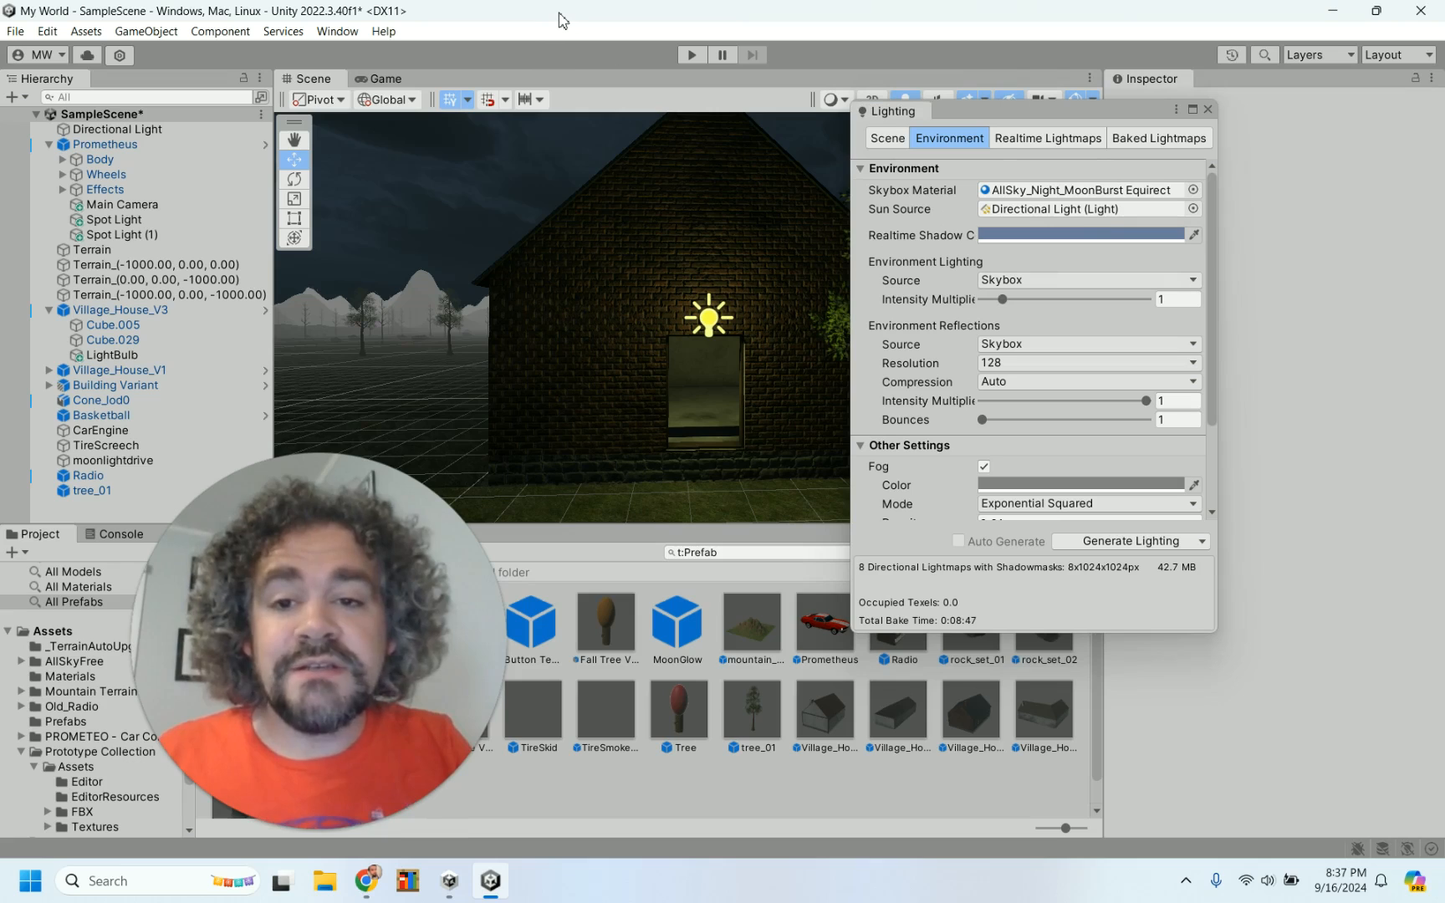
pyautogui.click(1208, 109)
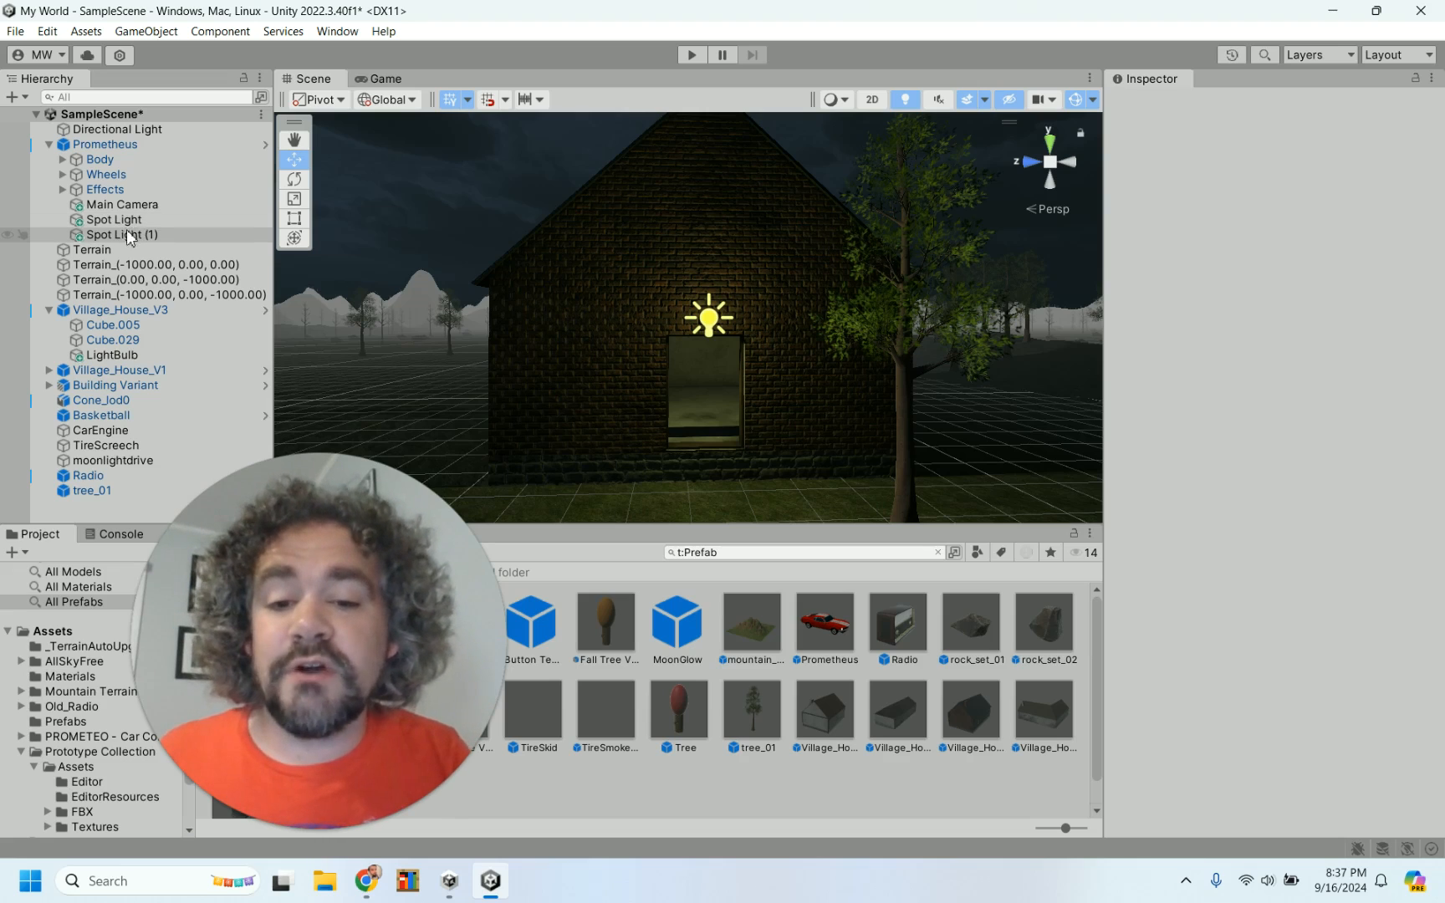
# - Select the LightBulb above the doorway and open the mode options of its Light component
pyautogui.click(705, 330)
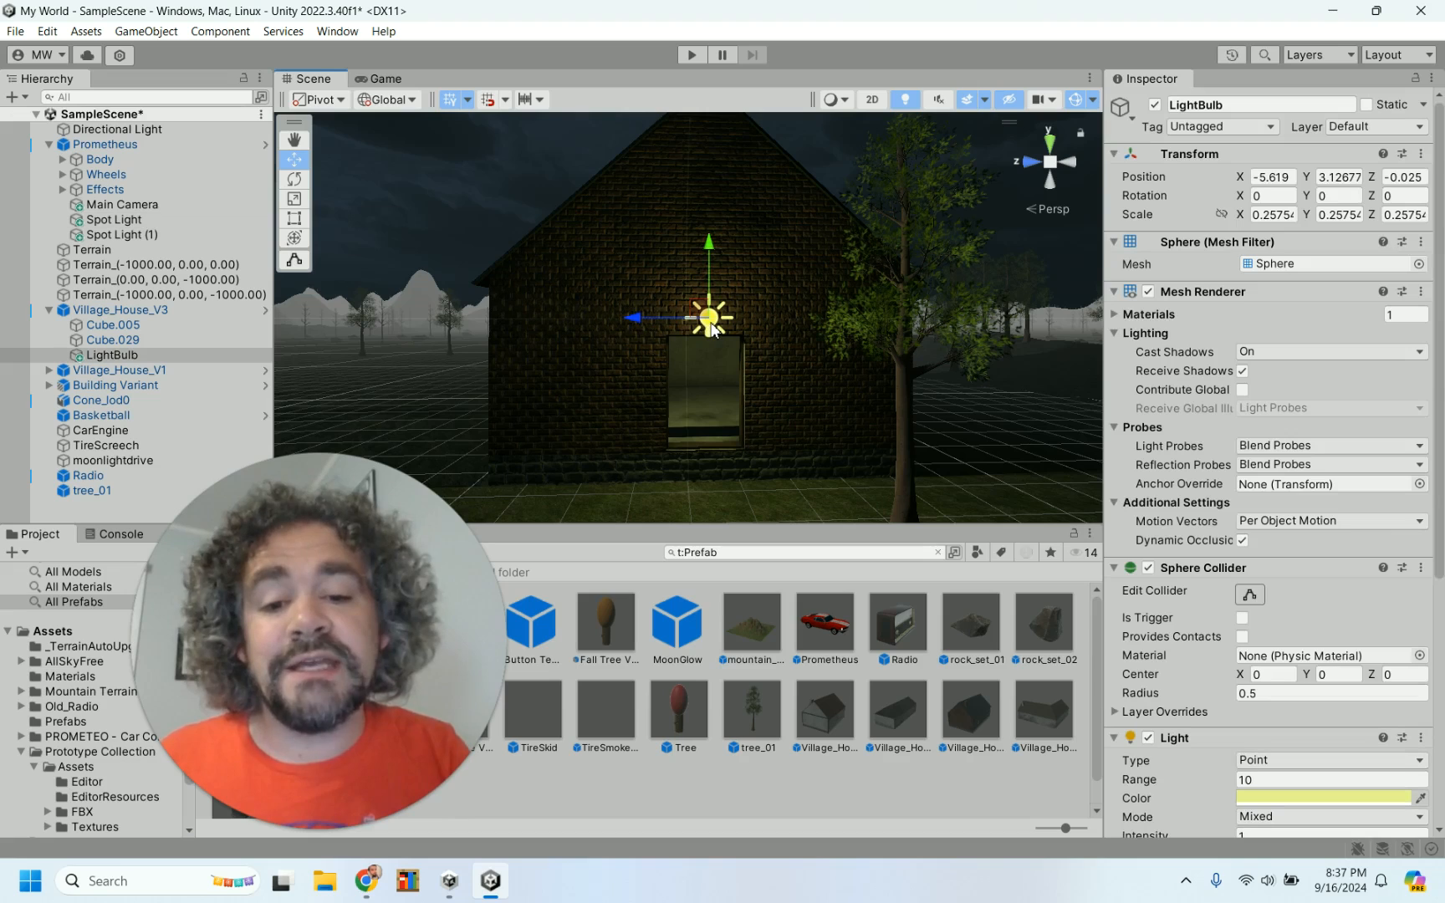
pyautogui.scroll(-5, 1202, 684)
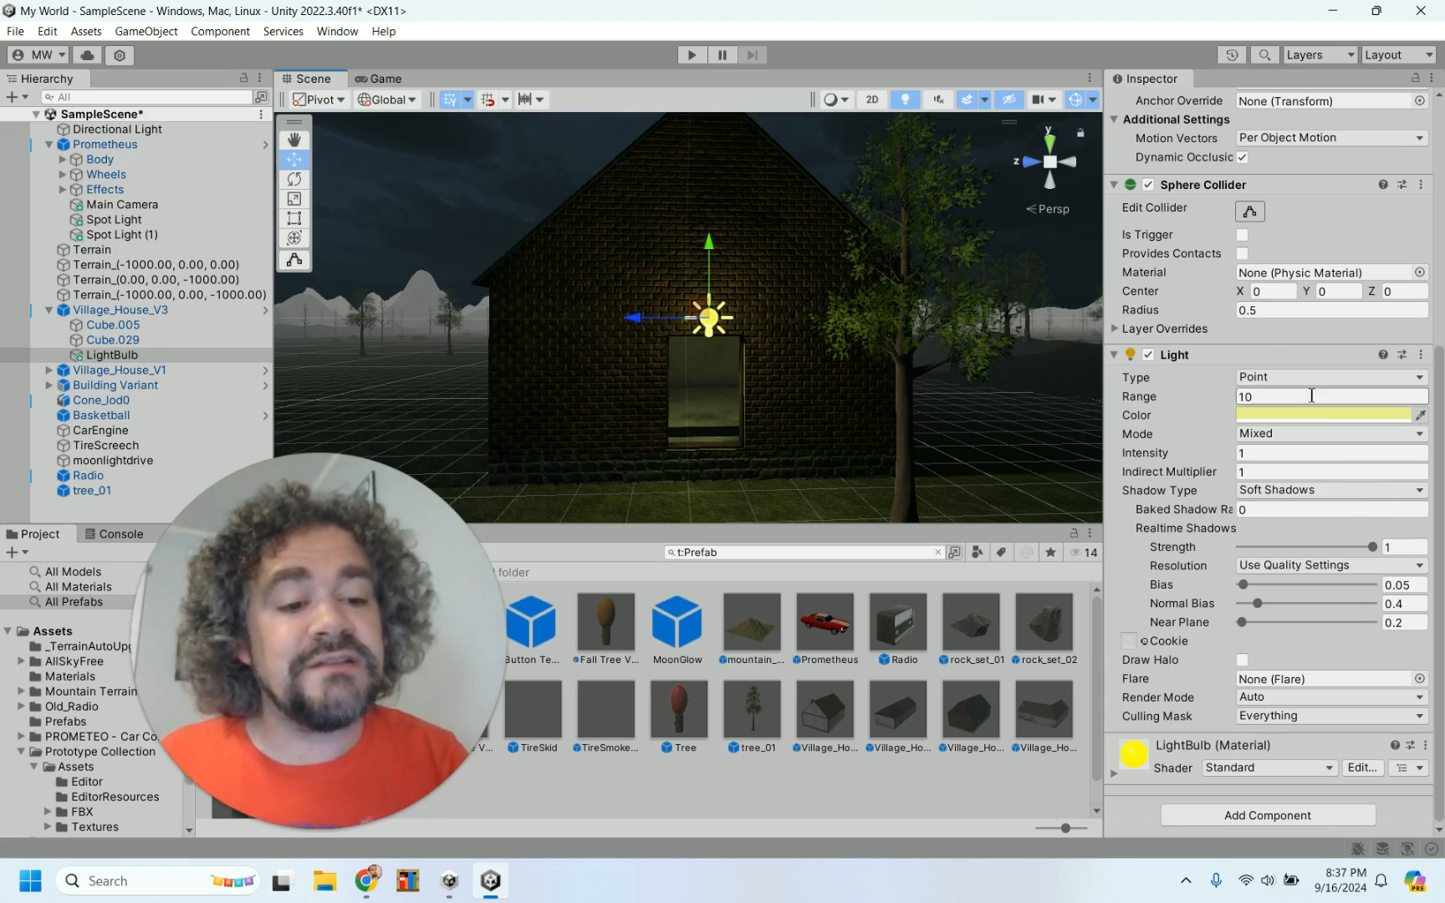
pyautogui.click(1323, 435)
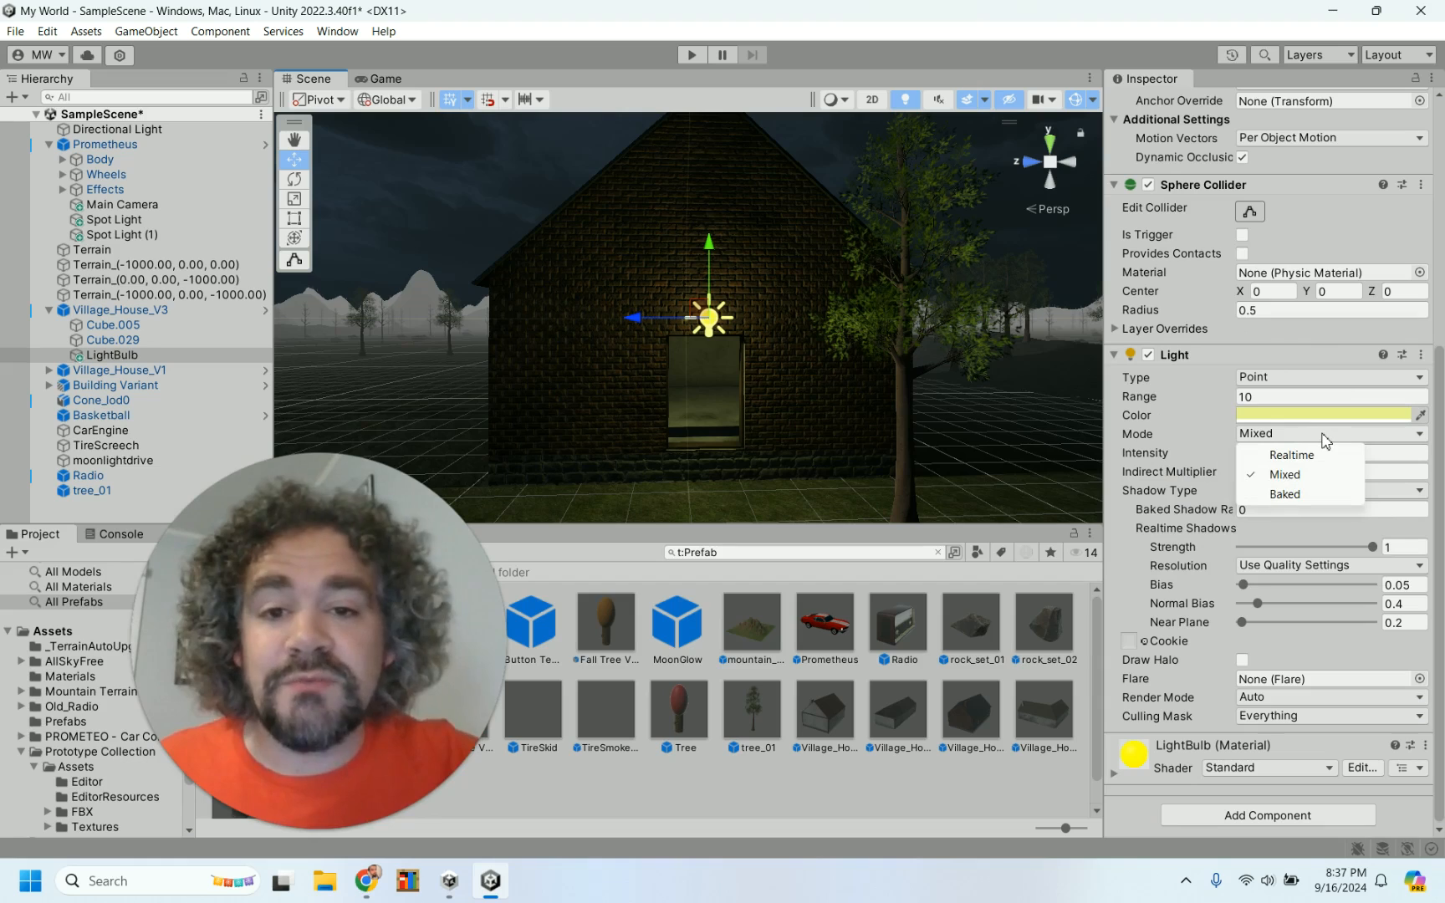